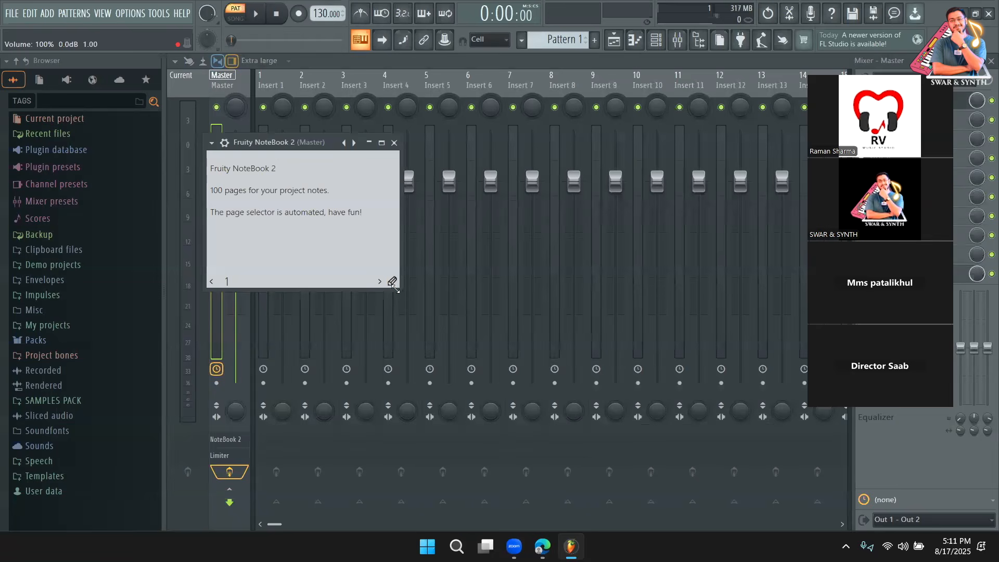
Enlarge the Fruity NoteBook 2 window and its text size, and clear the default note text
left_click_drag(364, 252, 25, 124)
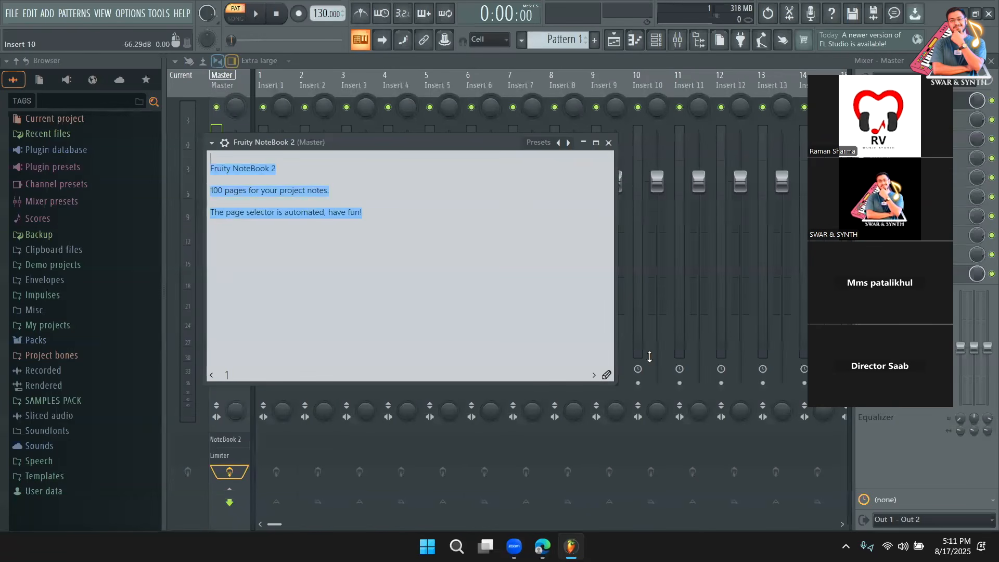
scroll(396, 284, "up", 4)
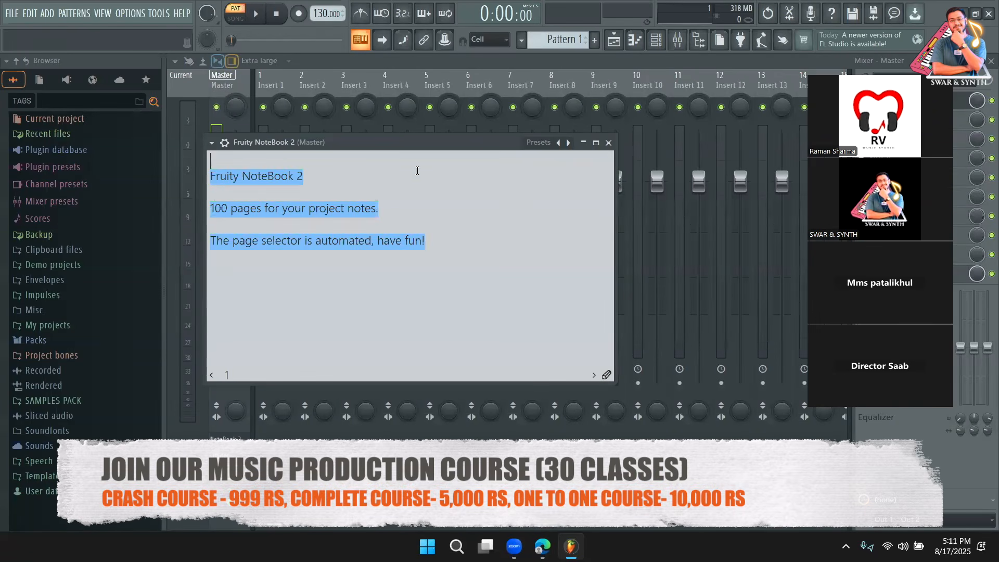
left_click_drag(414, 145, 507, 159)
scroll(517, 279, "up", 4)
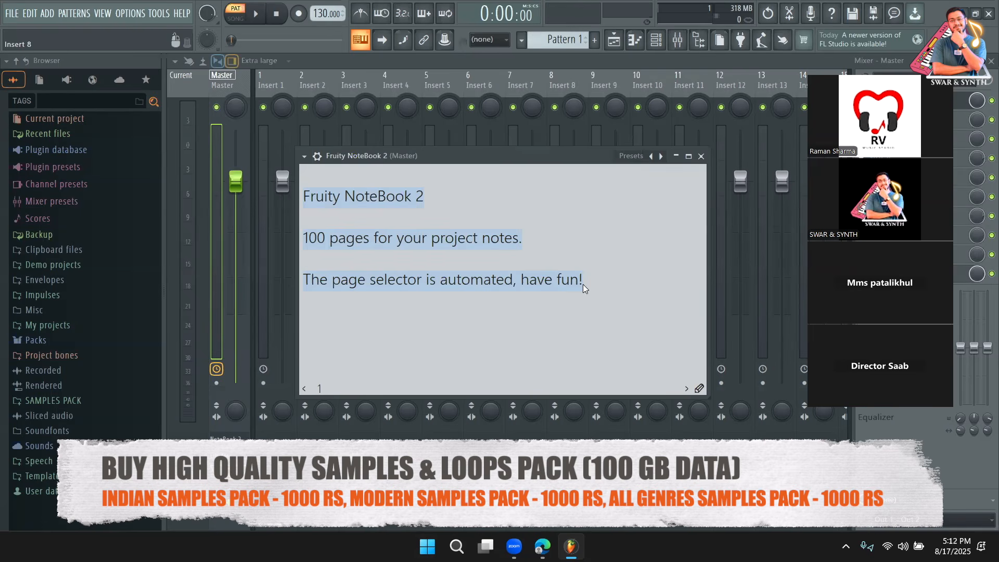
key("BackSpace")
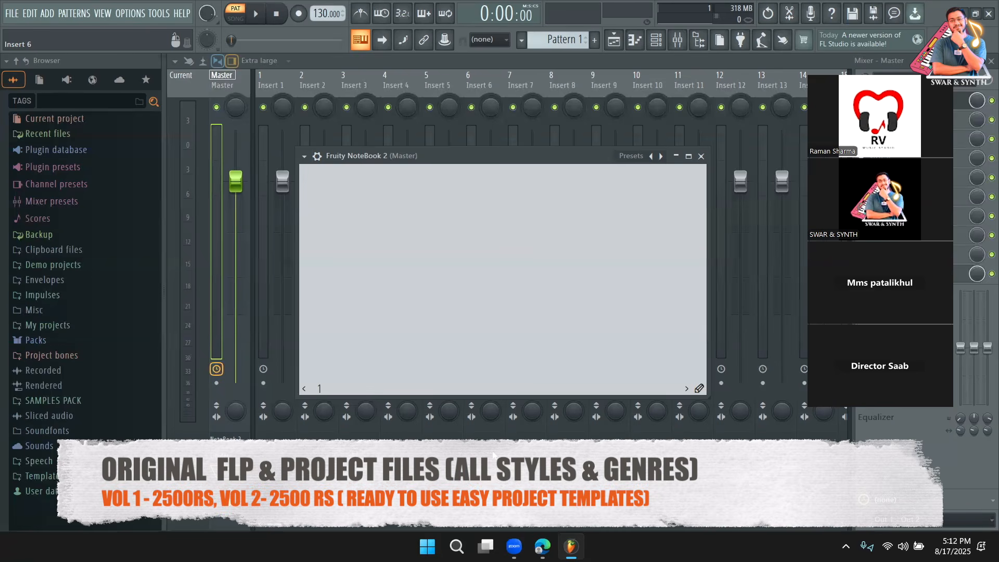
Write the notes "4 bars - 1 pattern" and "2 pattern - music", separated by a blank line
type("4 bars - 1 pattern")
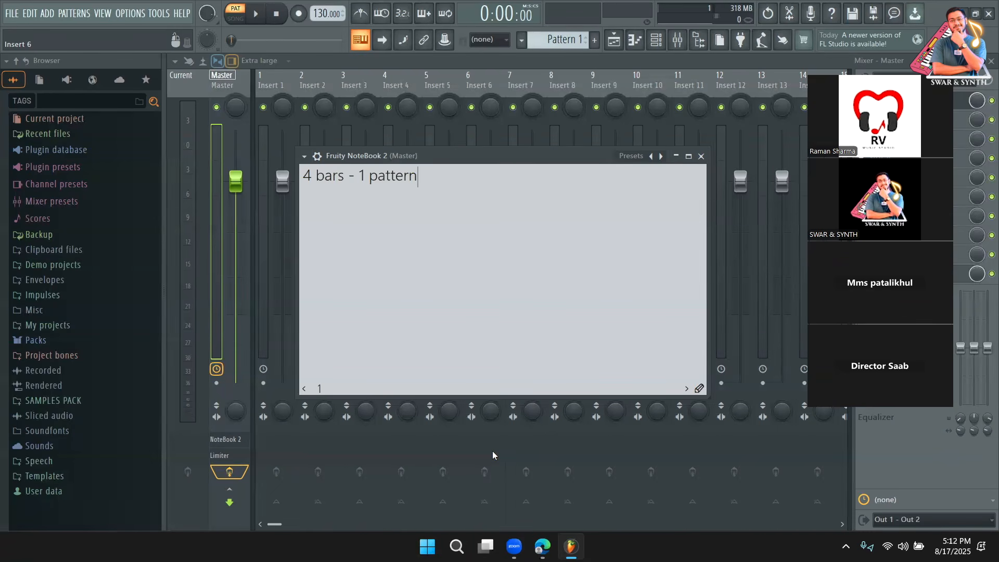
key("Return")
key("Return")
type("2 pattern - music")
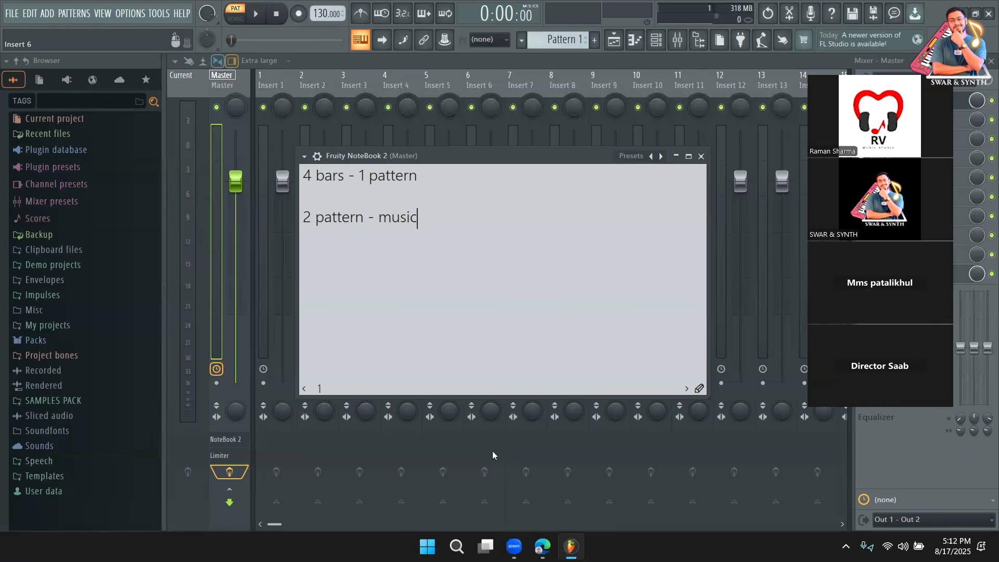
key("Return")
key("Return")
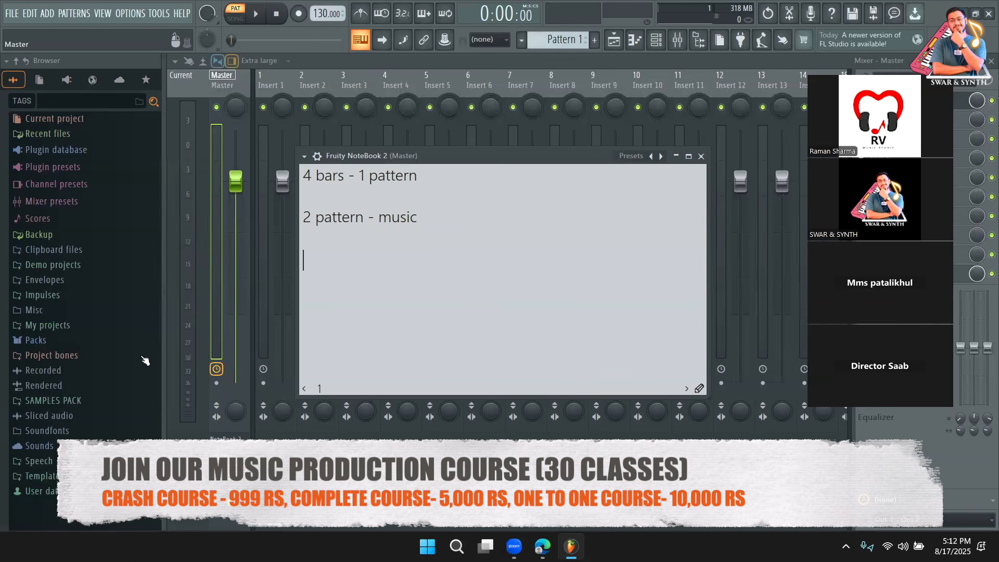
left_click(458, 202)
left_click(432, 212)
type("(")
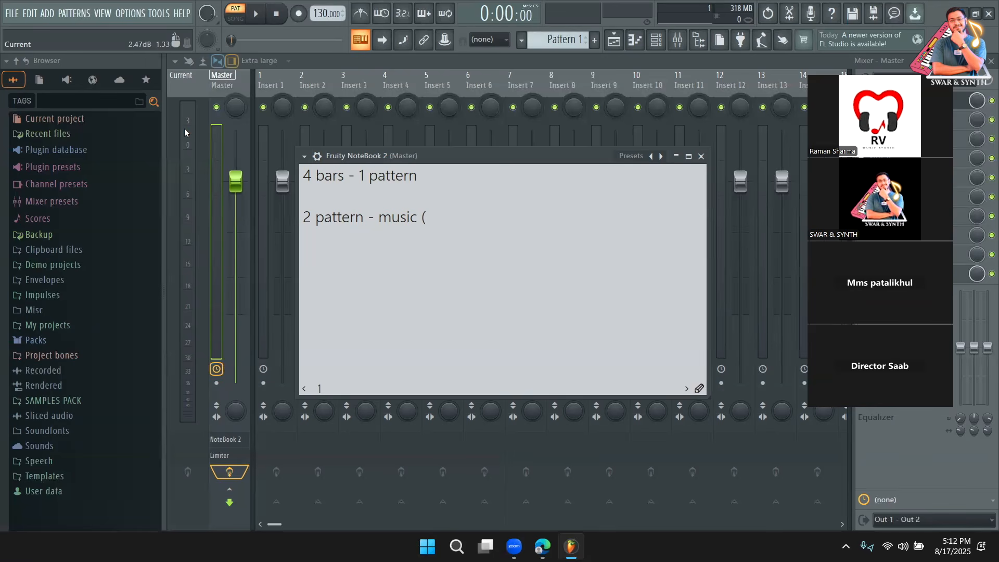
key("BackSpace")
key("BackSpace")
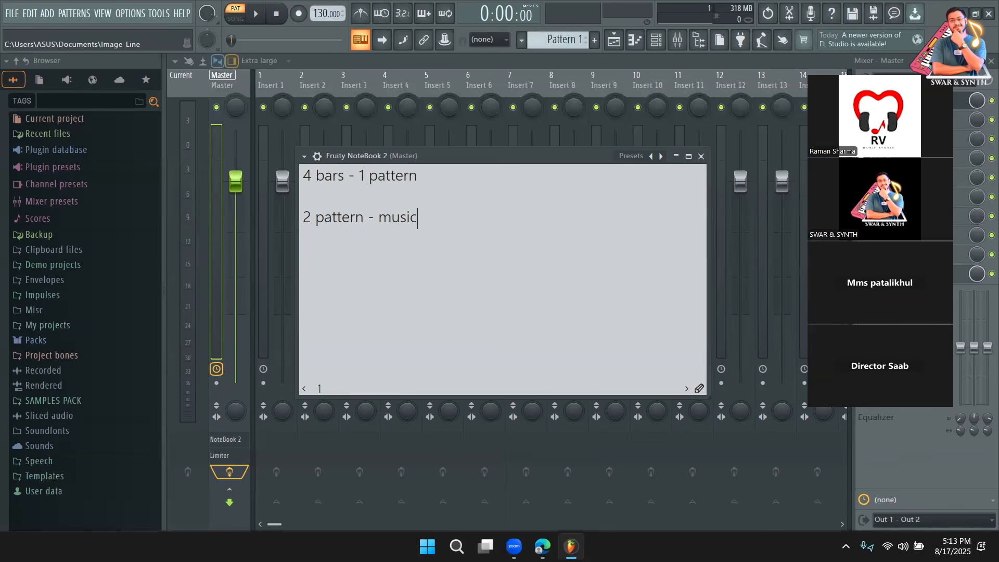
Below a blank line, add the song structure lines "intro - brige - hook" and "verse - bridge - hook"
key("Return")
key("Return")
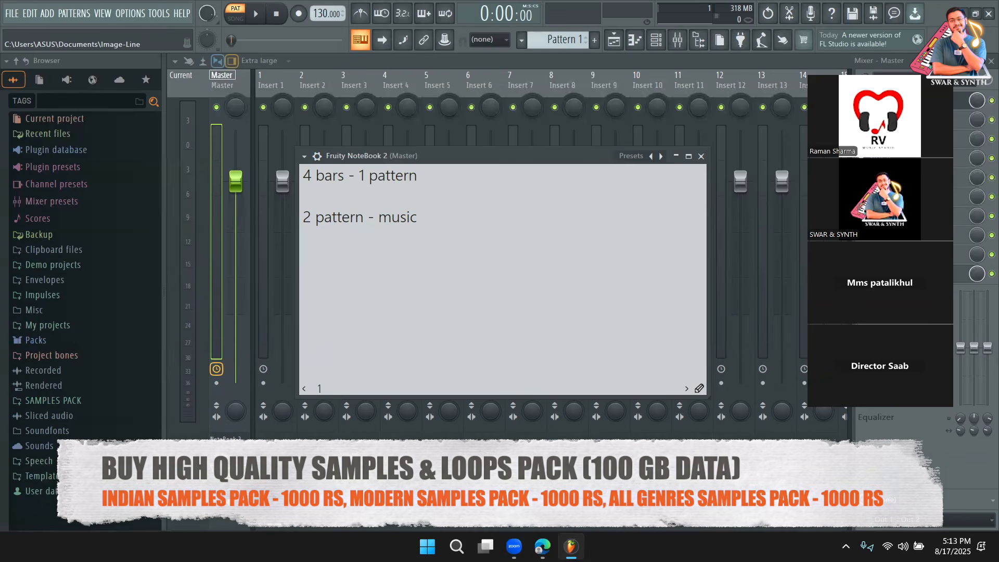
type("intro")
type(" - bri")
type("ge - h")
type("ook ")
type("verse - ")
type("bridge - ")
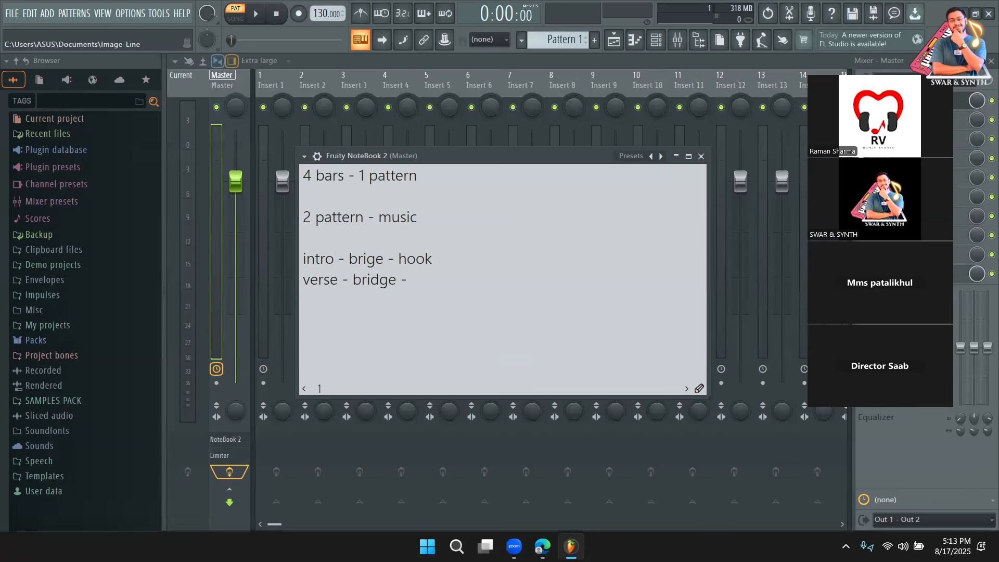
type("hook")
Add a second "2 pattern - music" line below the song structure, after a blank line
key("Return")
key("Return")
type("2 pattern - mu")
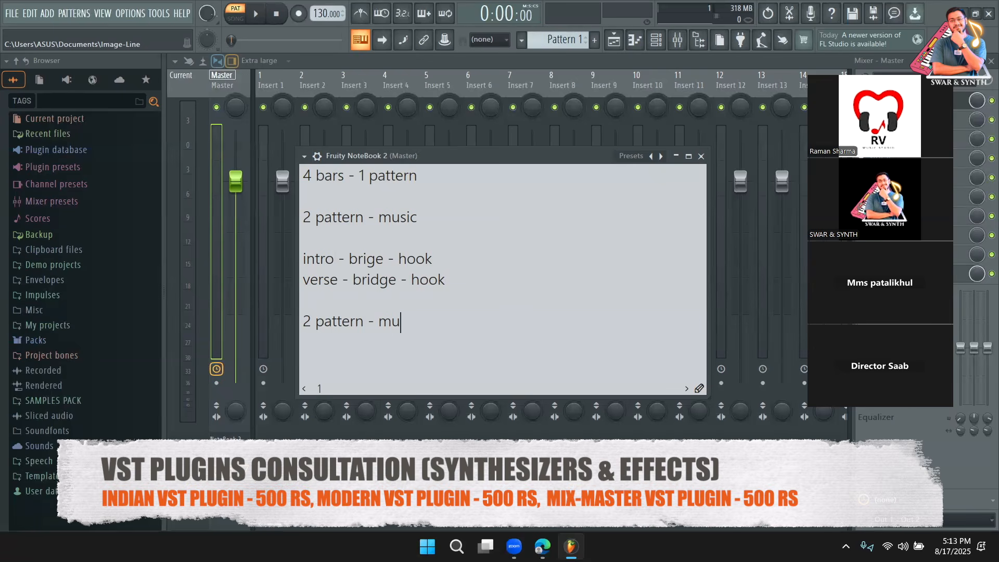
type("sic")
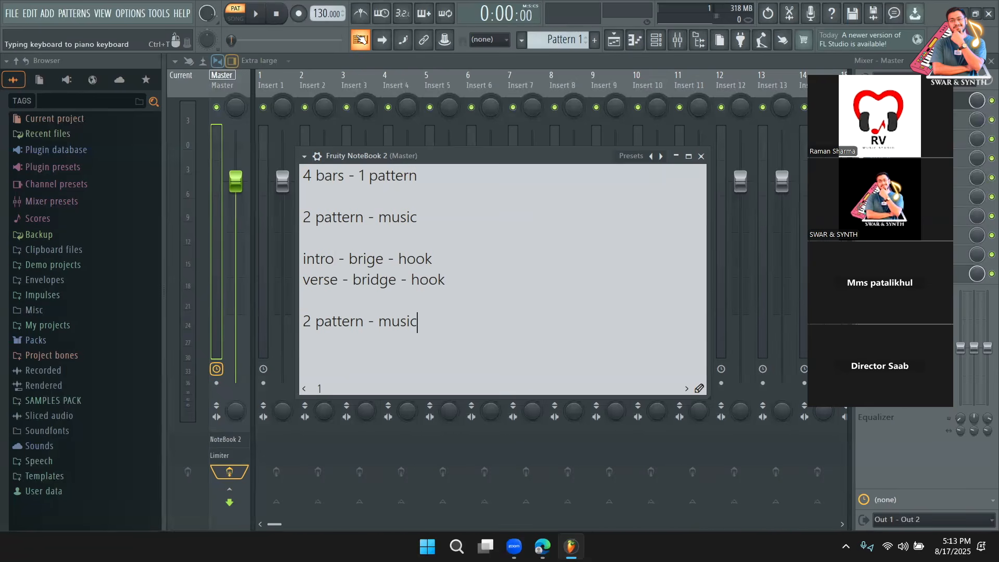
Add the line "instruments - folk, ehtnic, leads, pluck, flute" below the last note, after a blank line
key("Return")
key("Return")
key("Return")
key("Return")
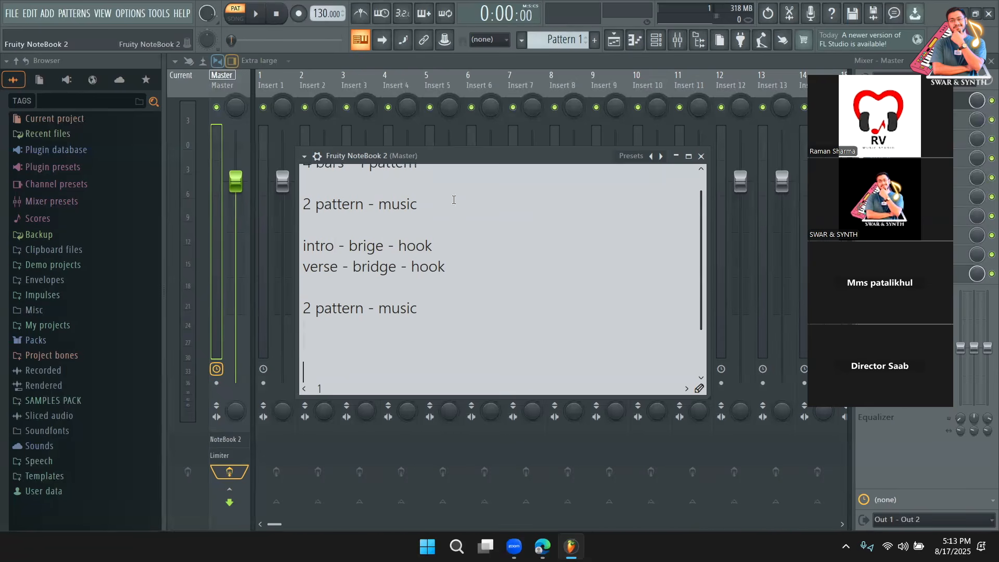
left_click(356, 308)
left_click(334, 326)
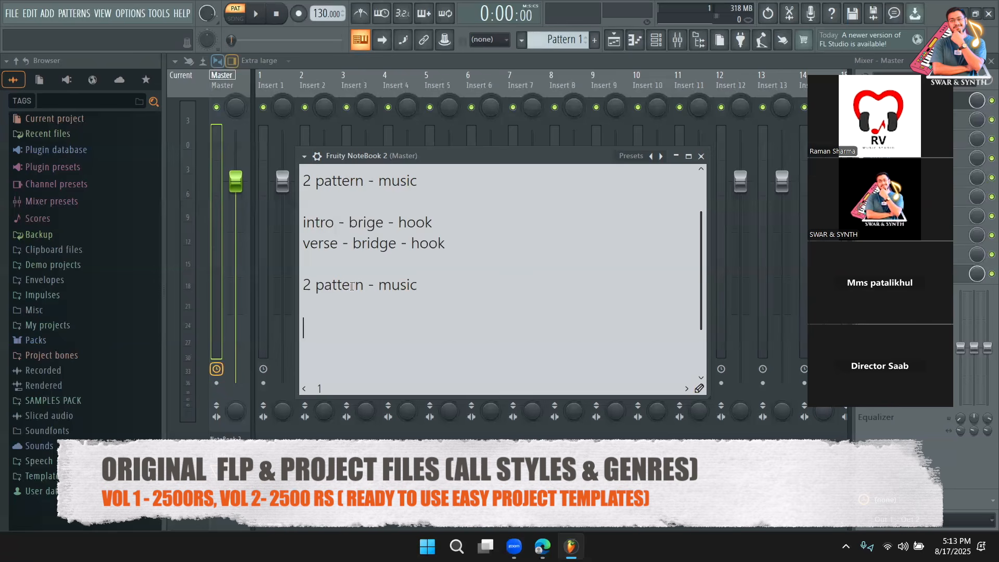
type("instruments - ")
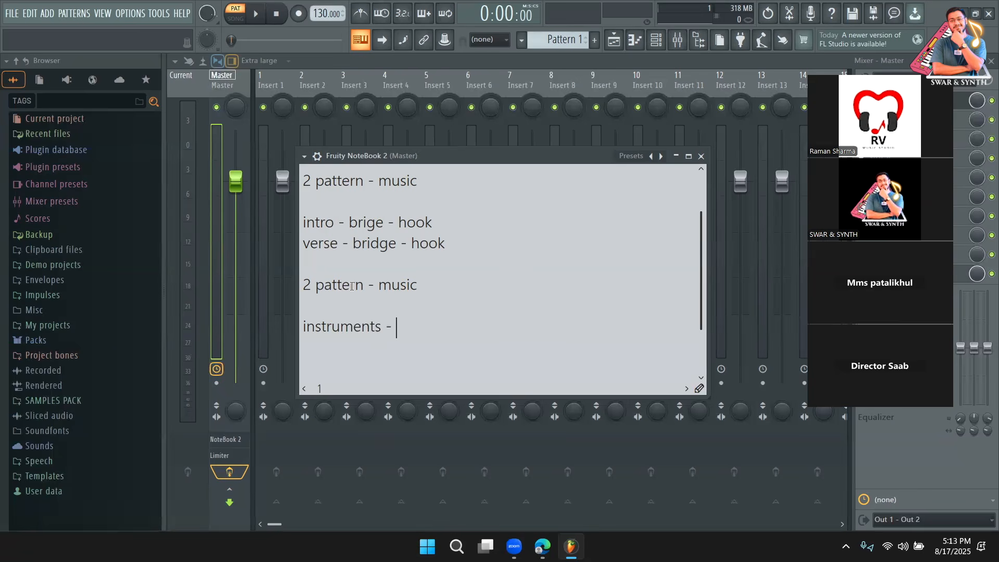
type("folk, ehtnic, leads, ")
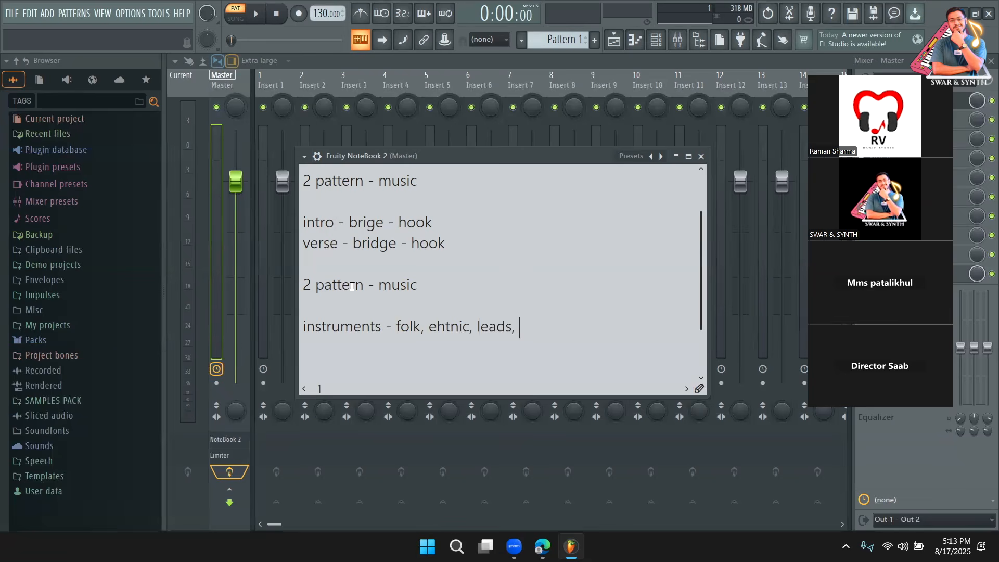
type("pluck")
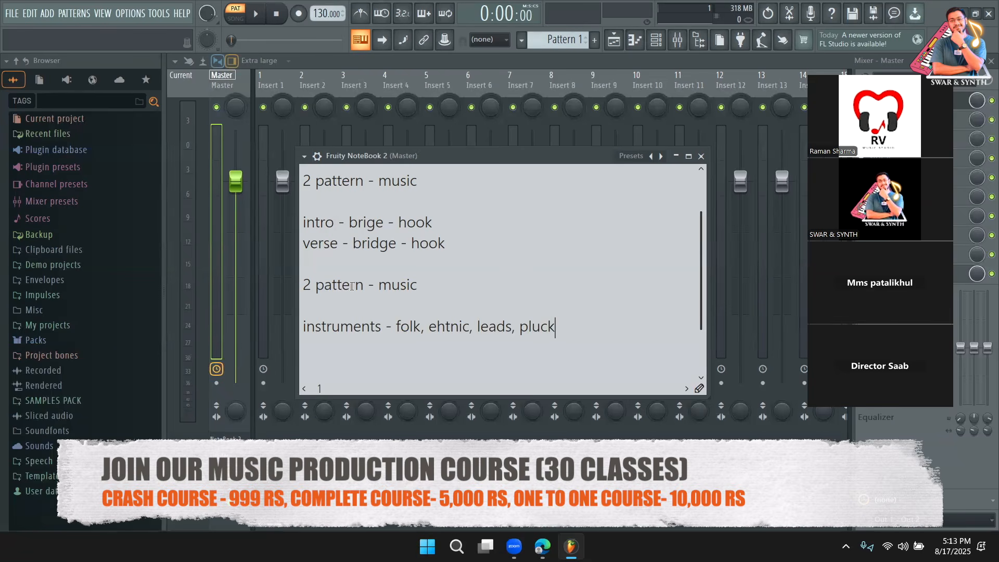
type(", flute")
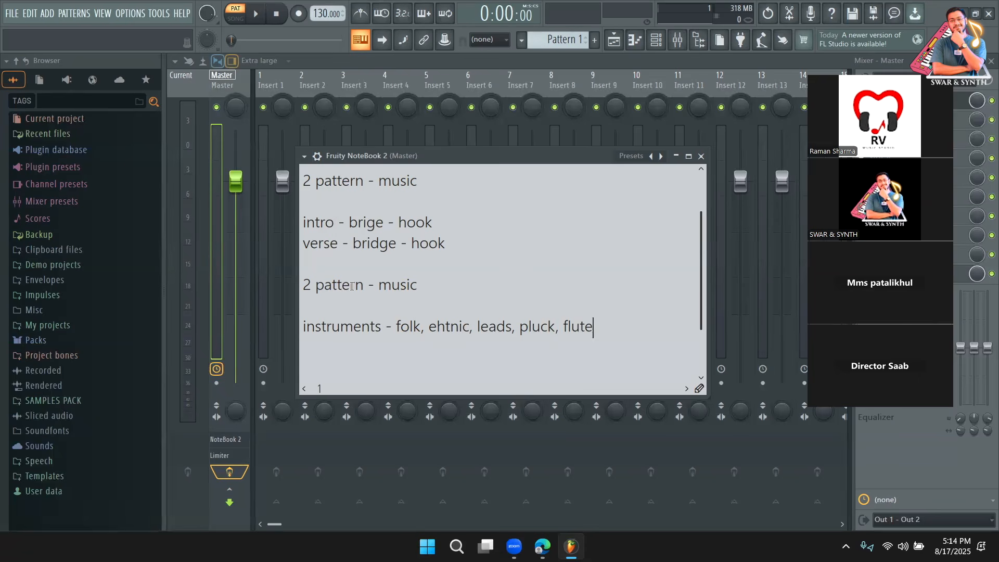
Add the line "percsions - dhol, dholak, hudki, percsuions, madal," directly under the instruments line
key("Return")
type("percsions -")
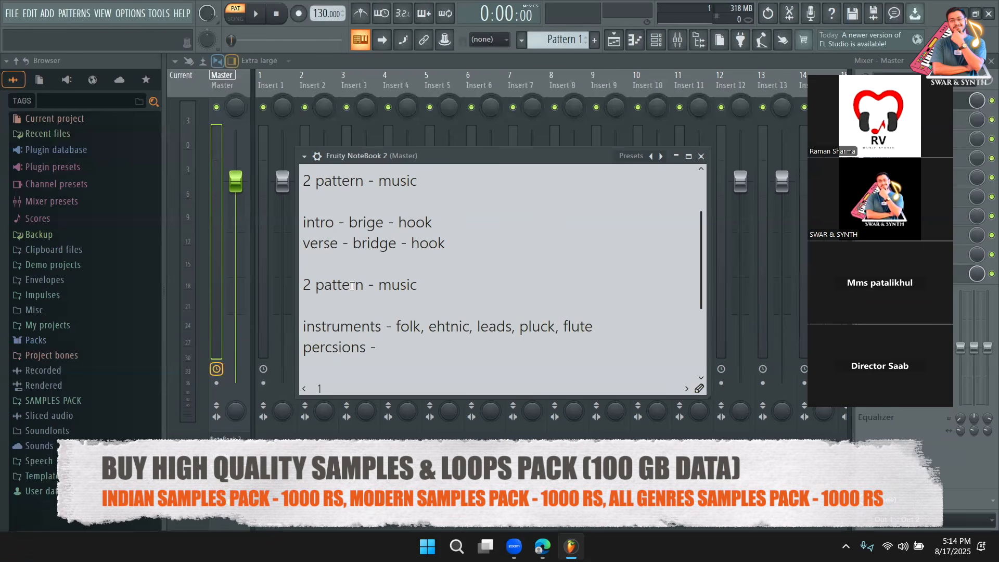
type(" dhol, dholak, ")
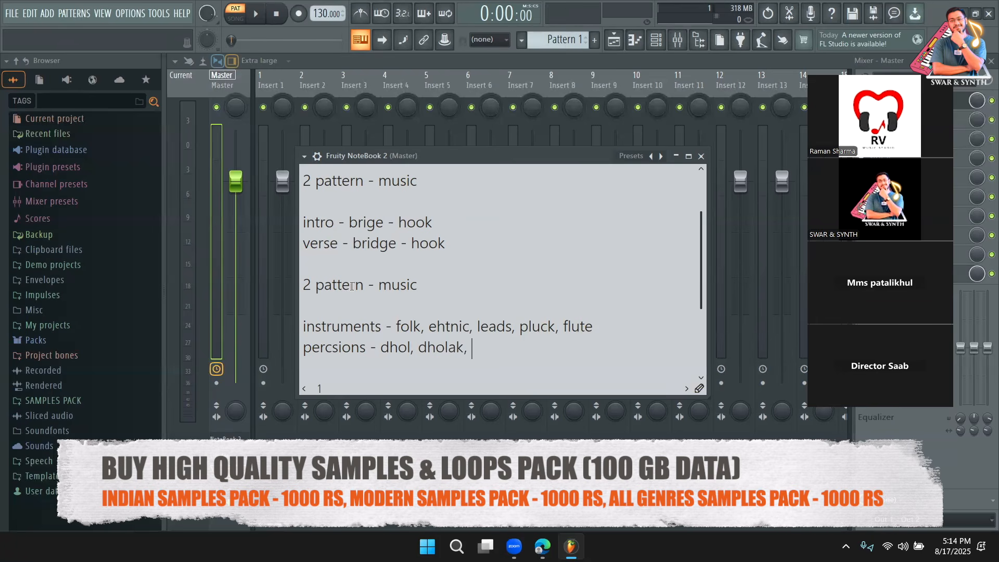
type("hudki,")
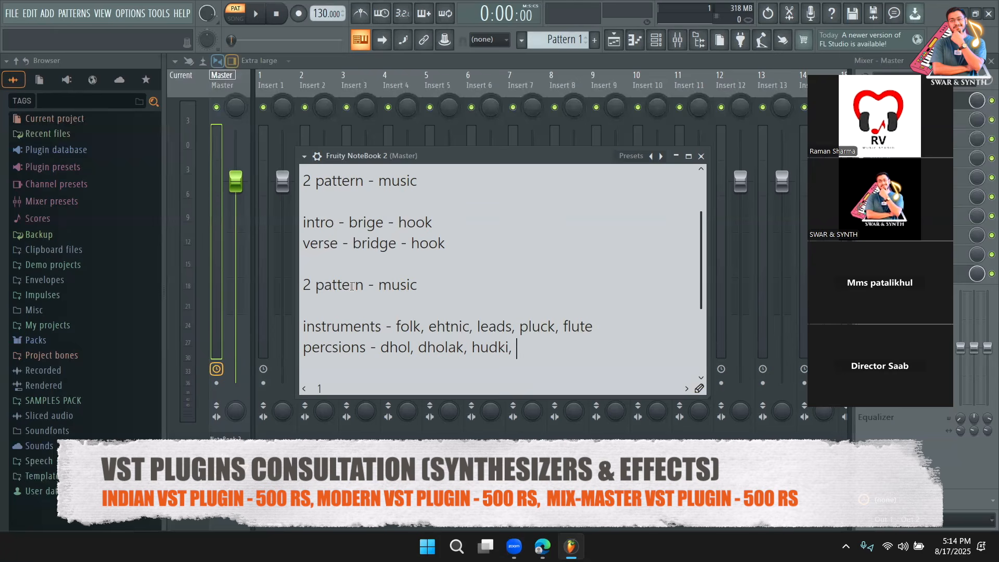
type("percsu")
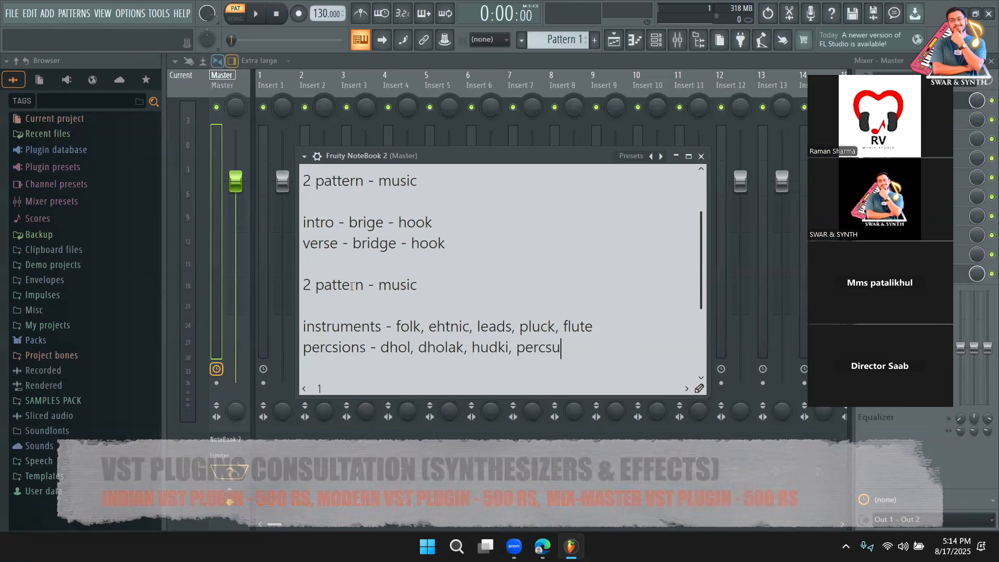
type("ions, ")
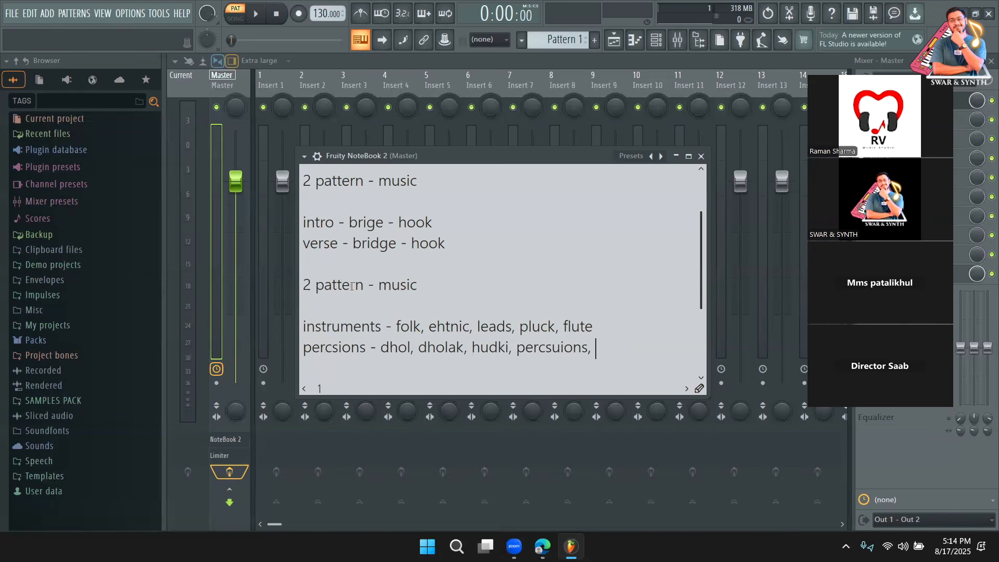
type("madal,")
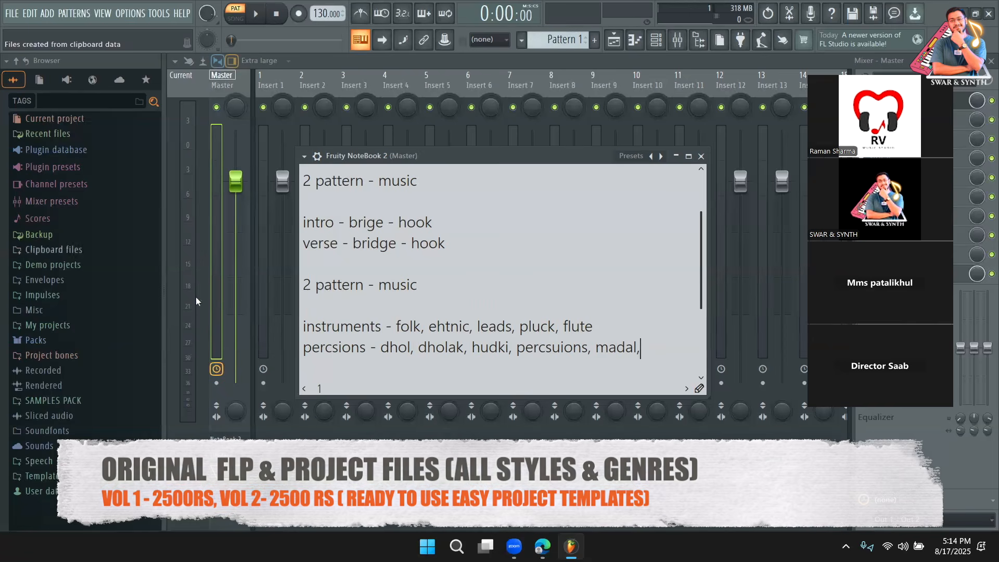
Change the label "percsions" in the note to "percssions"
left_click(331, 346)
type("s")
left_click(515, 376)
left_click(662, 358)
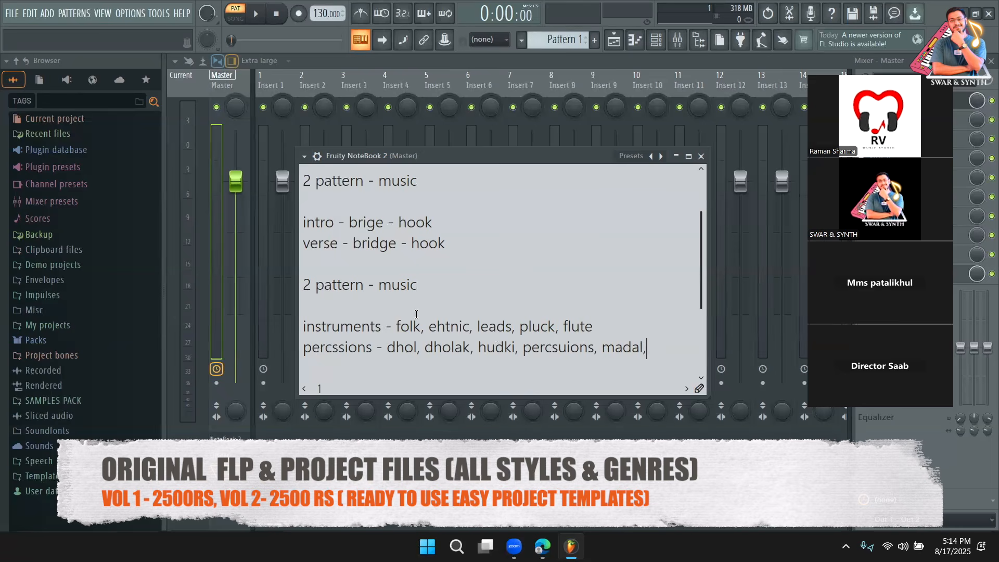
scroll(416, 314, "up", 2)
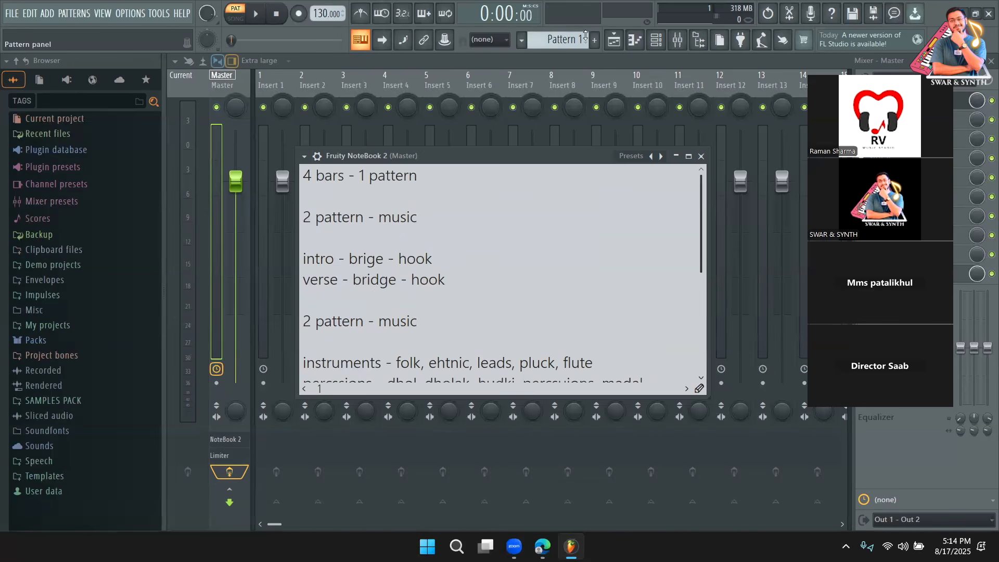
Open the playlist, switch to song mode with the metronome on, and play it briefly from bar 1
left_click(614, 41)
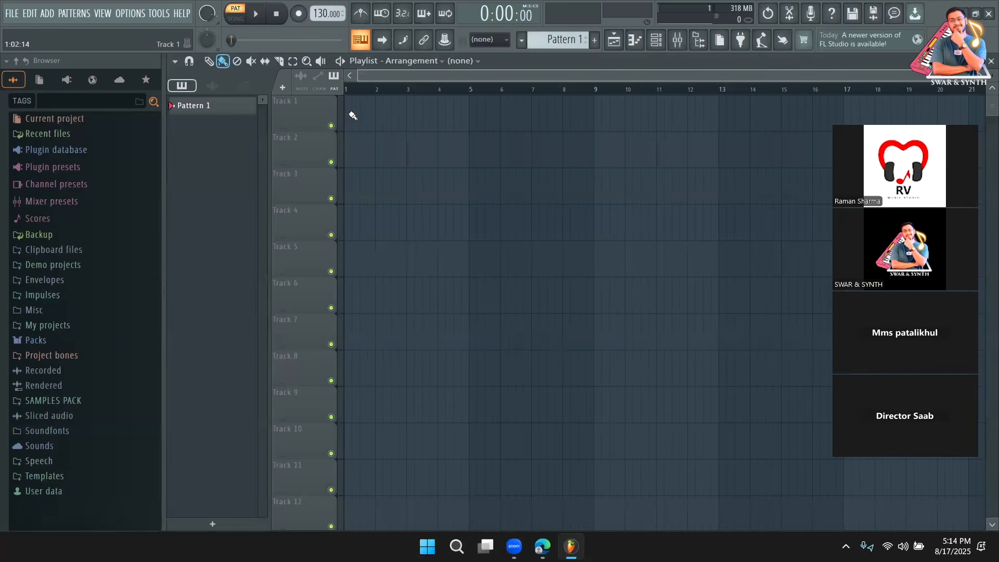
left_click_drag(602, 89, 354, 113)
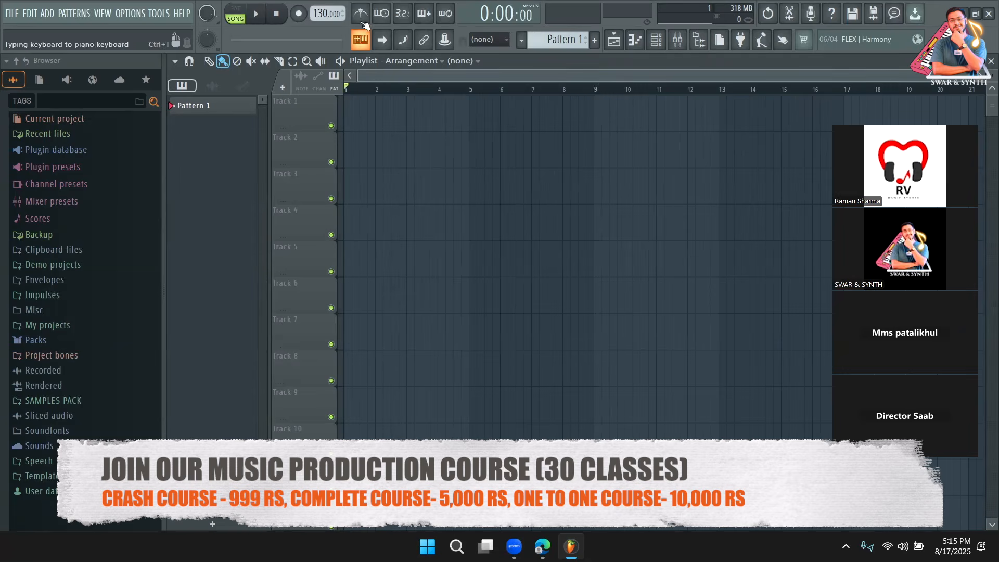
left_click(260, 15)
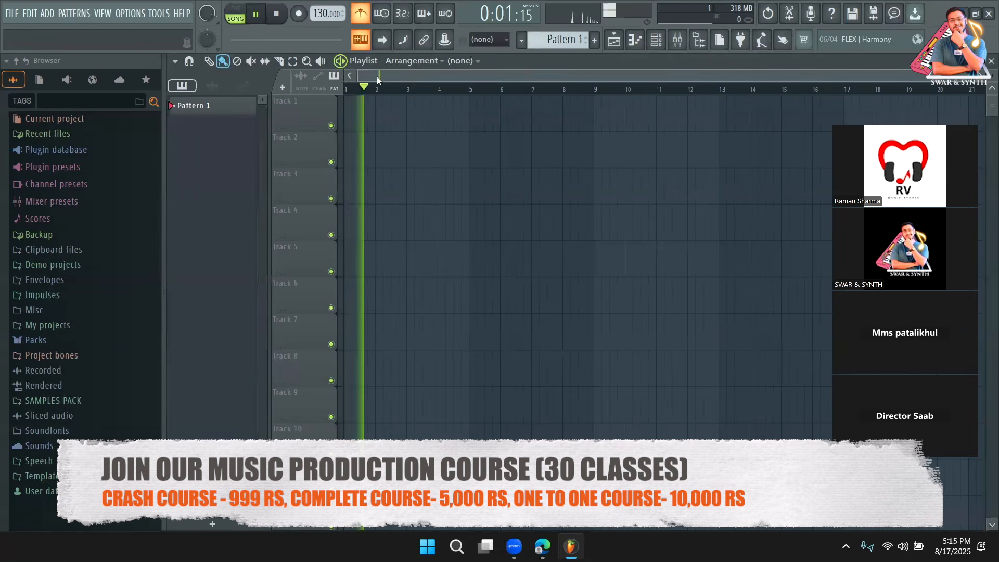
left_click(259, 16)
Add a time marker named "intro" at bar 9 in the playlist and set the project tempo to 115 BPM
left_click_drag(515, 89, 597, 96)
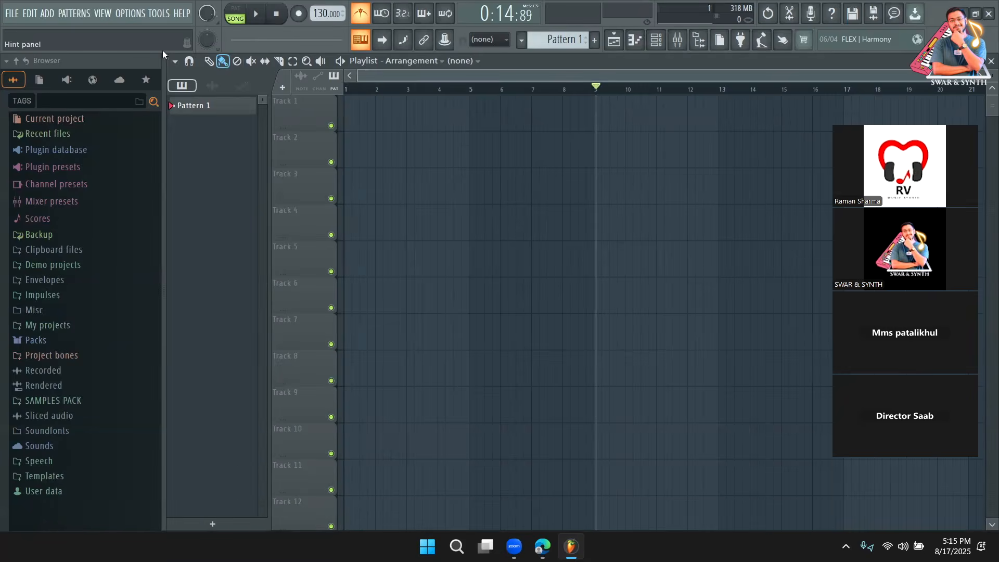
left_click(175, 61)
mouse_move(220, 155)
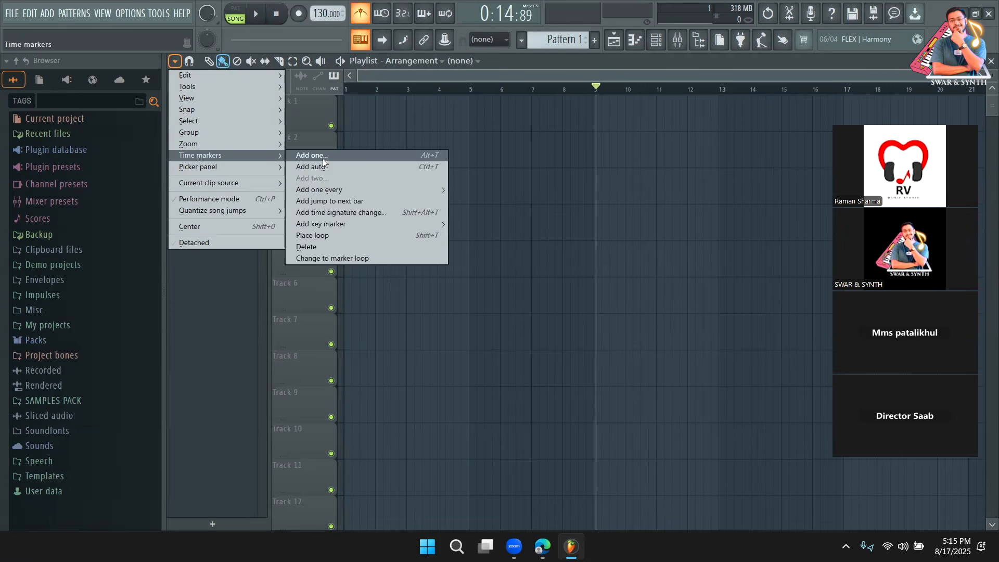
left_click(323, 158)
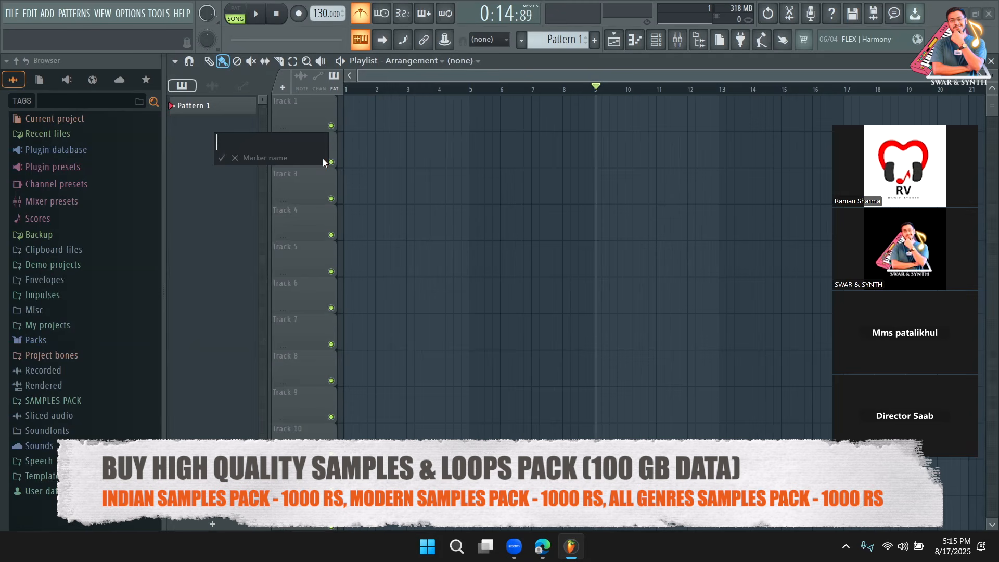
type("intro")
key("Return")
left_click_drag(327, 17, 327, 29)
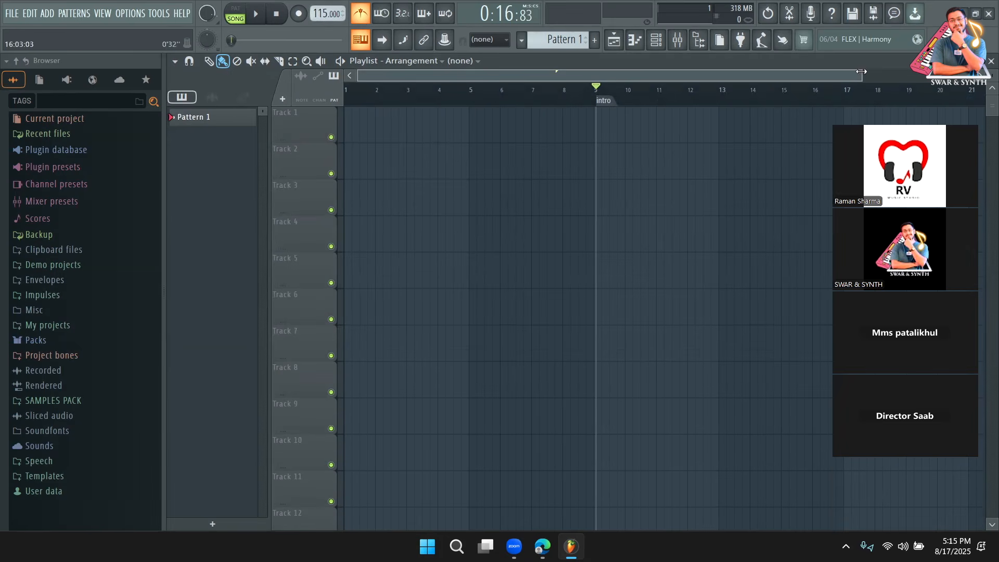
Show more of the playlist timeline and set the global snap to Cell
left_click_drag(861, 72, 931, 72)
left_click_drag(677, 106, 804, 76)
left_click(489, 39)
left_click(492, 65)
Try adding a time marker named "bridge" just before bar 17 in the playlist, and delete it
right_click(710, 97)
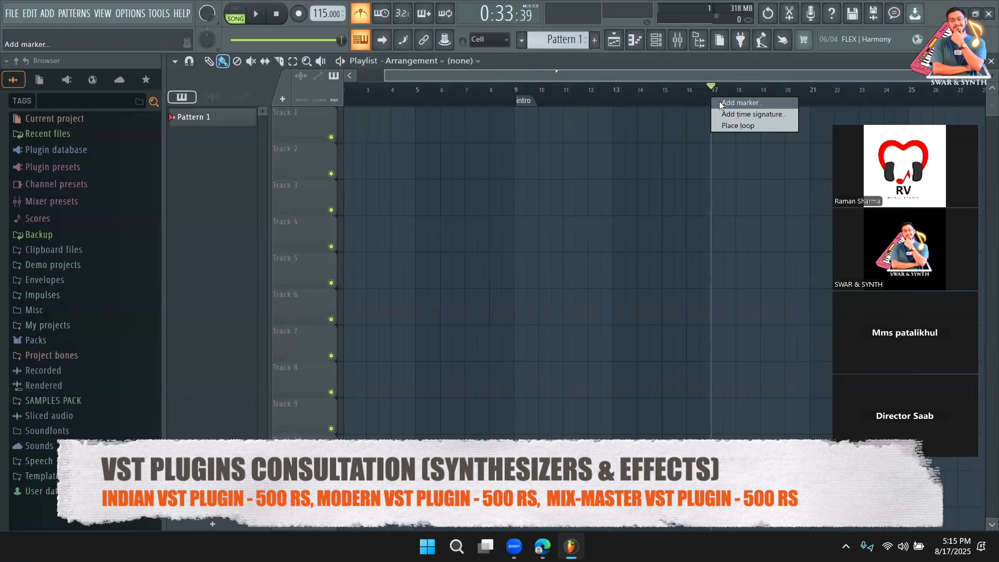
left_click(717, 104)
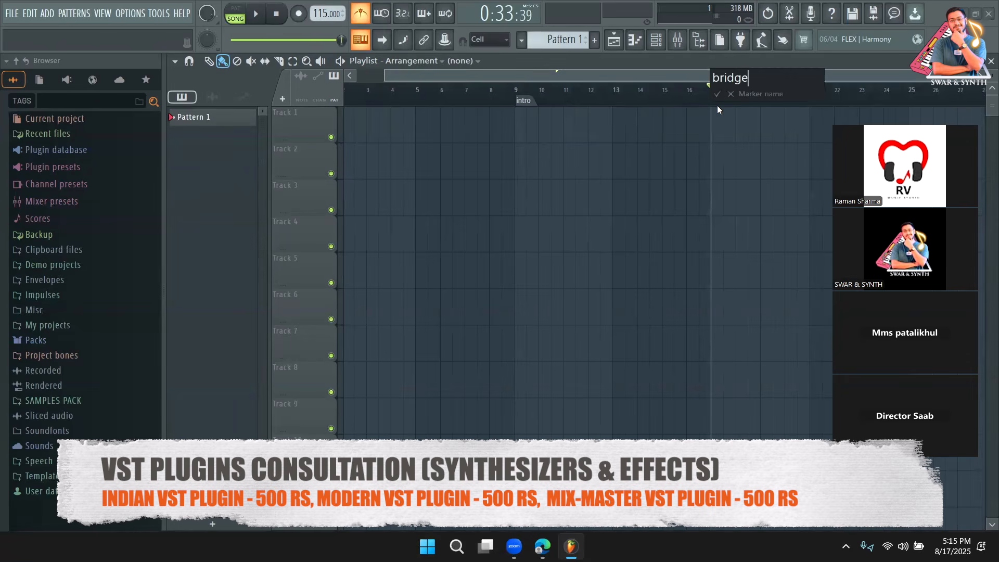
type("bridge")
key("Return")
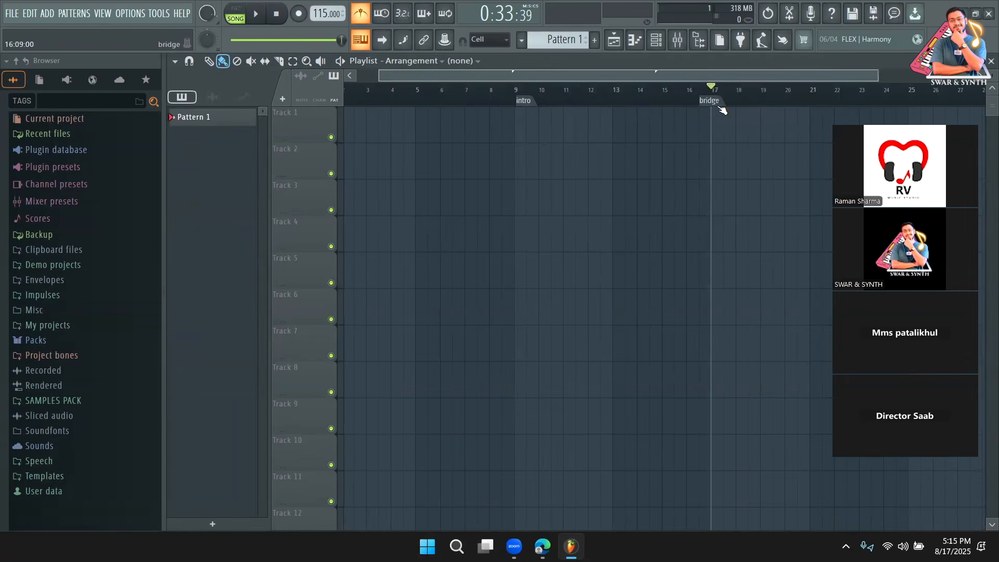
right_click(718, 102)
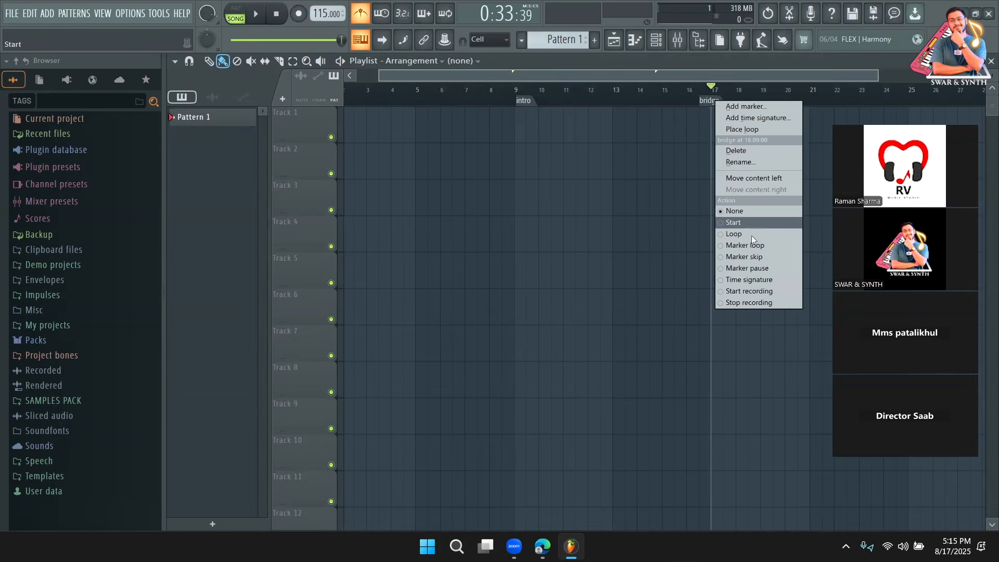
left_click(755, 152)
Add a time marker named "bridge" at bar 17 in the playlist
right_click(717, 96)
left_click(731, 102)
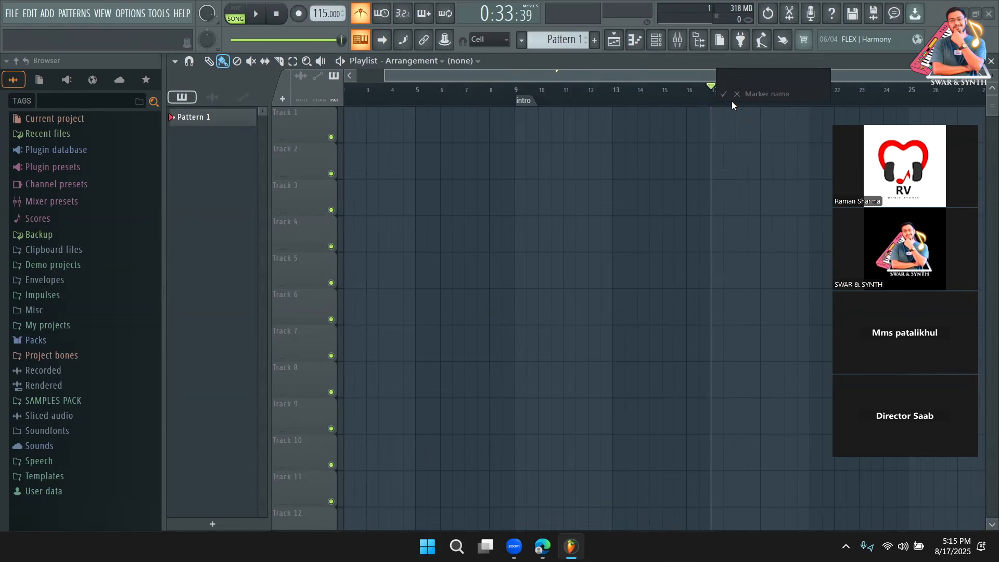
type("bridge")
key("Return")
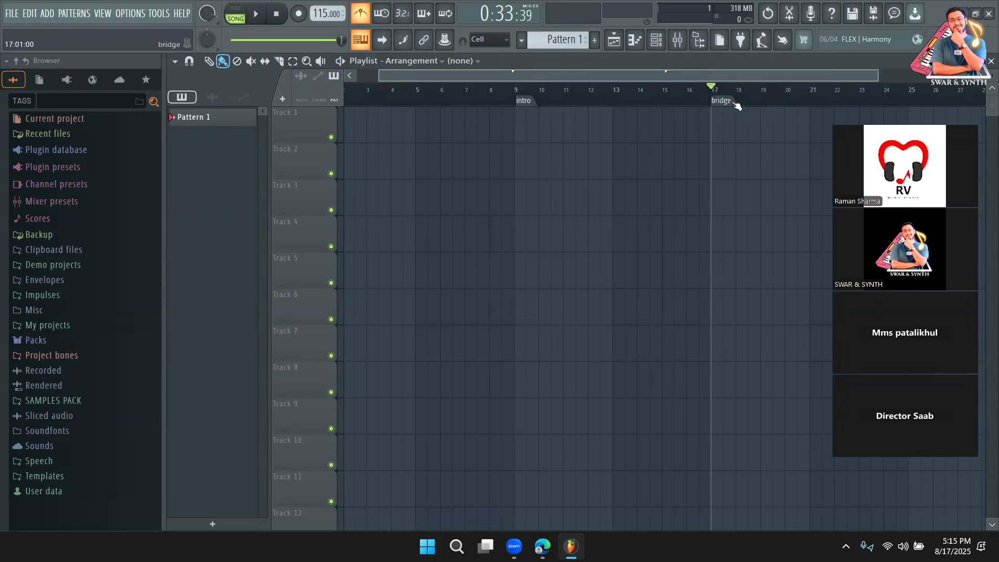
Place the playhead at bar 21 and add a time marker named "hook" there
left_click(820, 96)
left_click_drag(833, 73, 913, 78)
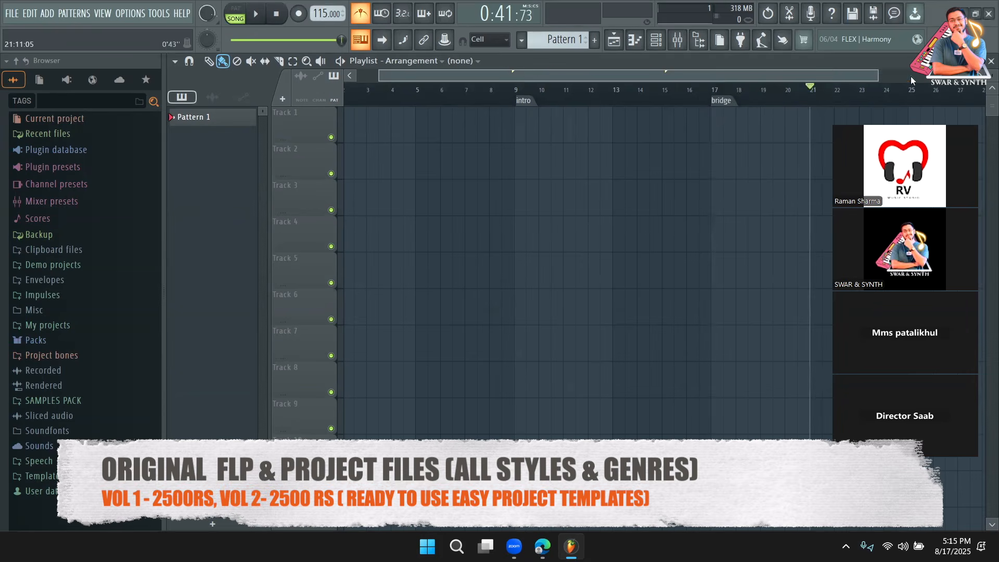
right_click(718, 104)
left_click(728, 108)
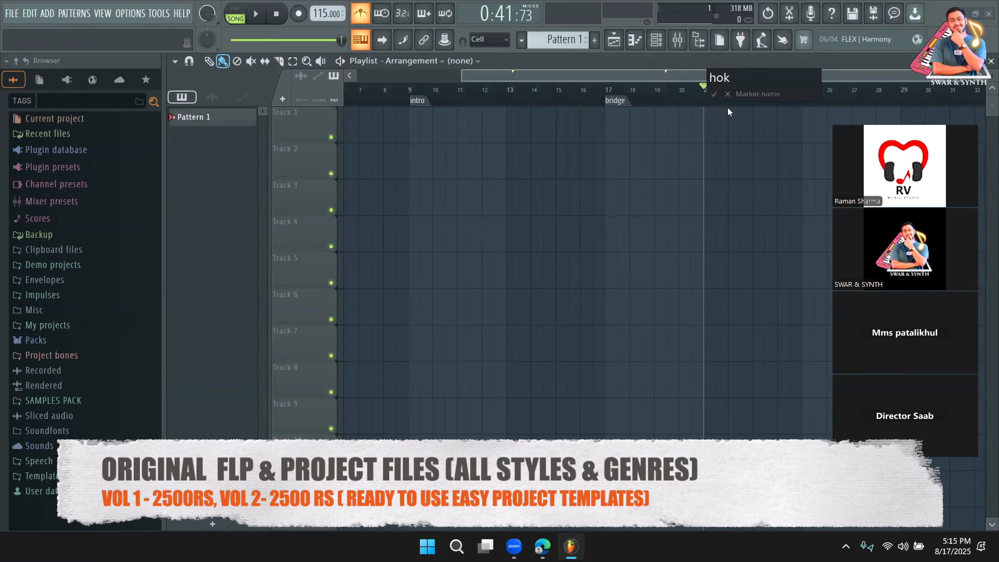
type("hook")
key("Return")
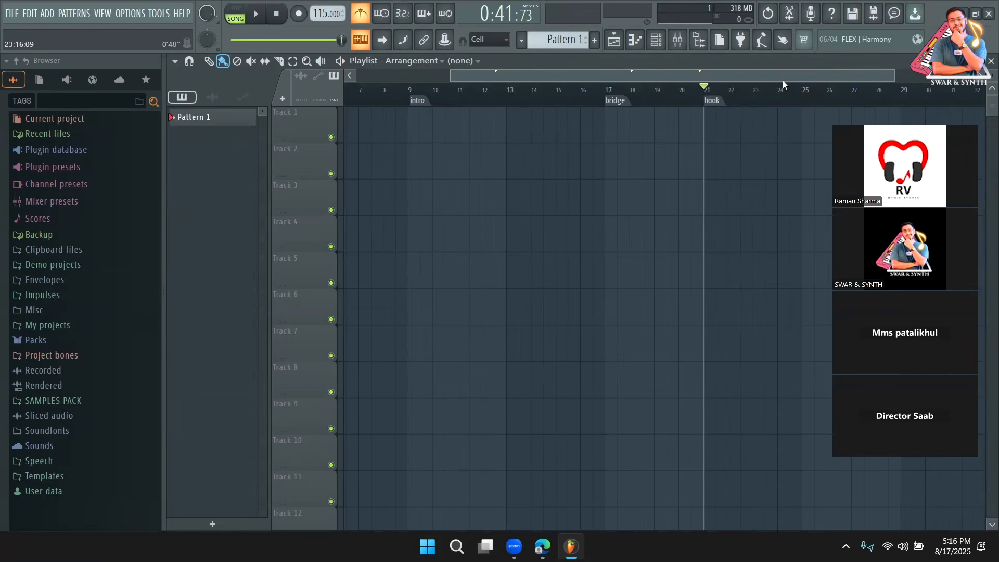
Place the playhead at bar 29, try adding a time marker named "music" just before it, and delete that marker
scroll(852, 86, "right", 3)
left_click(789, 95)
left_click(791, 98)
right_click(790, 100)
left_click(810, 106)
type("music")
key("Return")
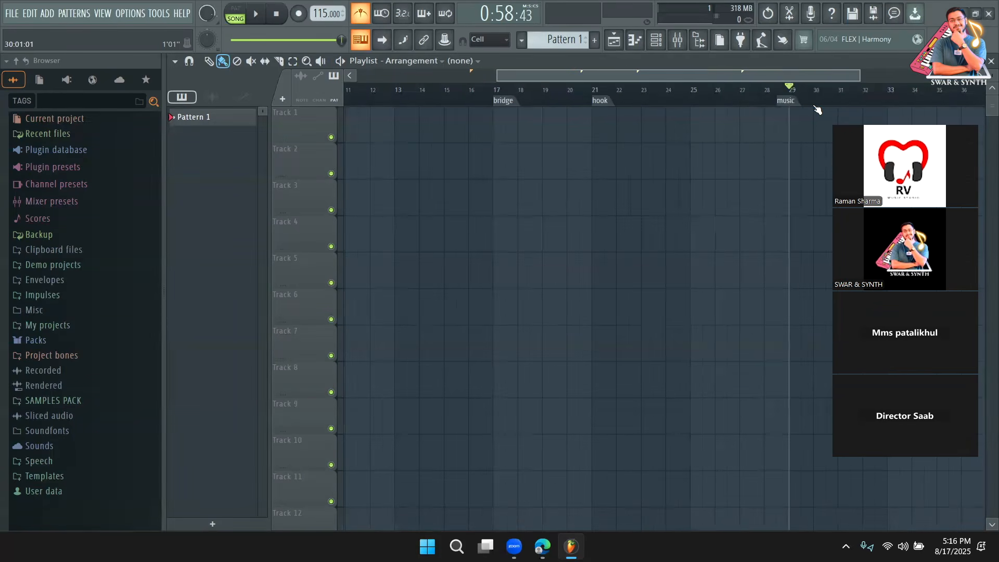
right_click(787, 101)
left_click(816, 151)
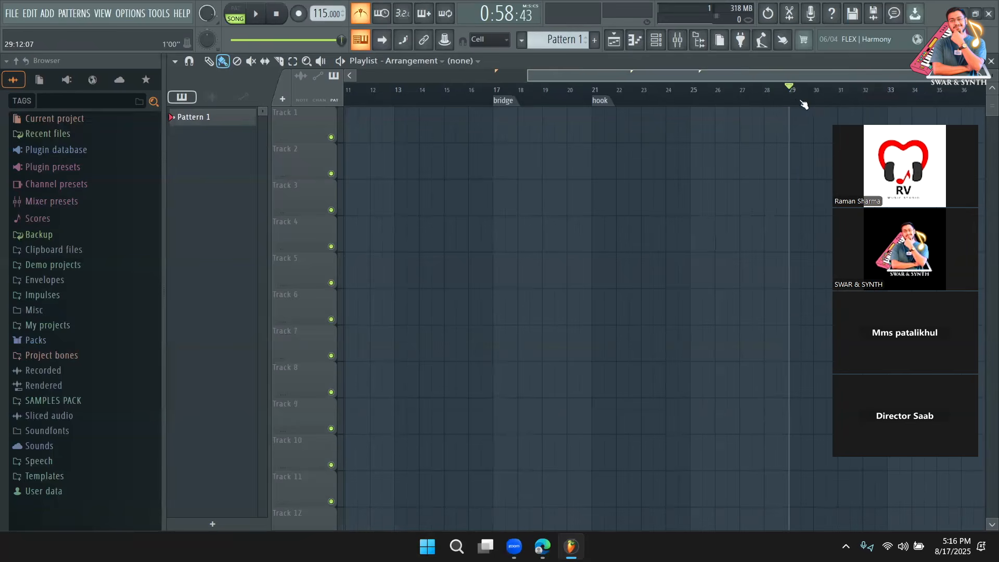
Add a time marker named "music" exactly at bar 29 in the playlist
right_click(795, 98)
left_click(810, 104)
type("music")
key("Return")
Move the playhead to the song start and add a time marker named "music" at bar 1
left_click_drag(724, 78, 489, 93)
left_click_drag(357, 98, 344, 102)
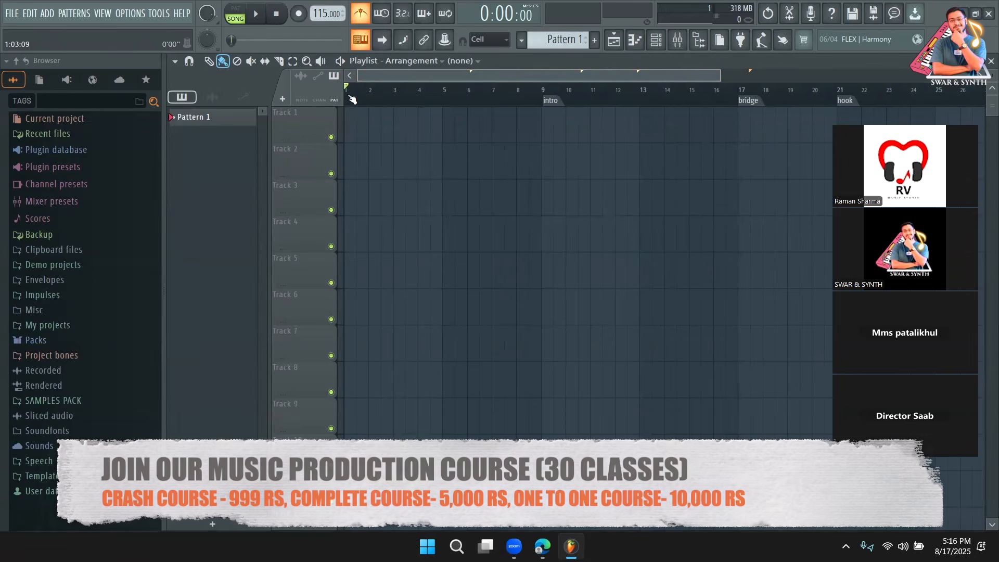
right_click(350, 96)
left_click(368, 103)
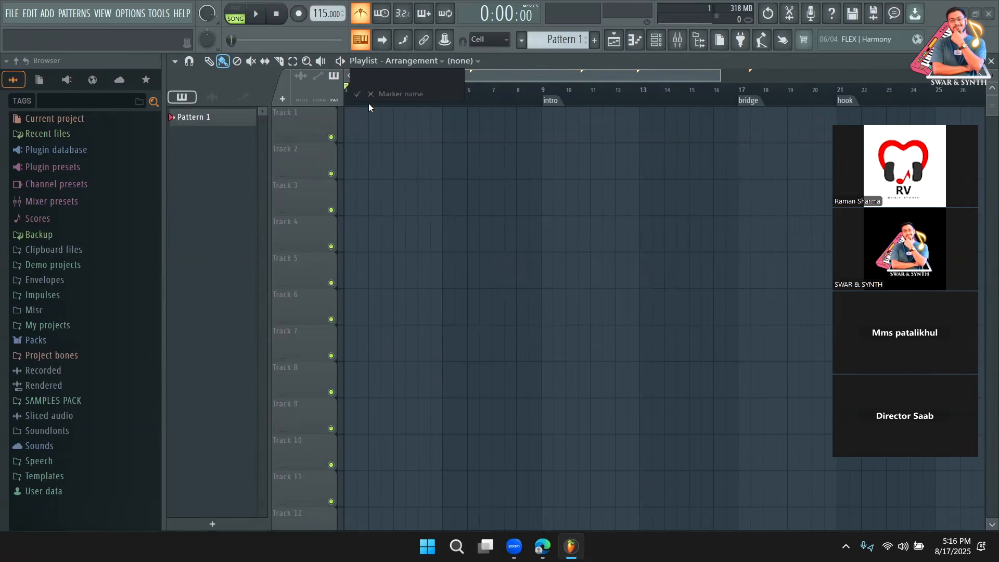
type("music")
key("Return")
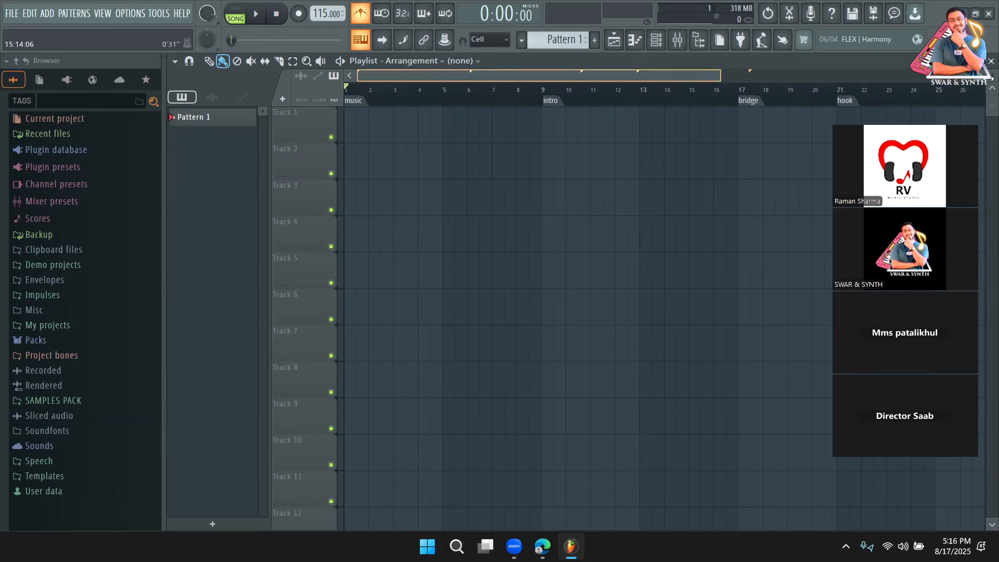
left_click_drag(721, 76, 989, 78)
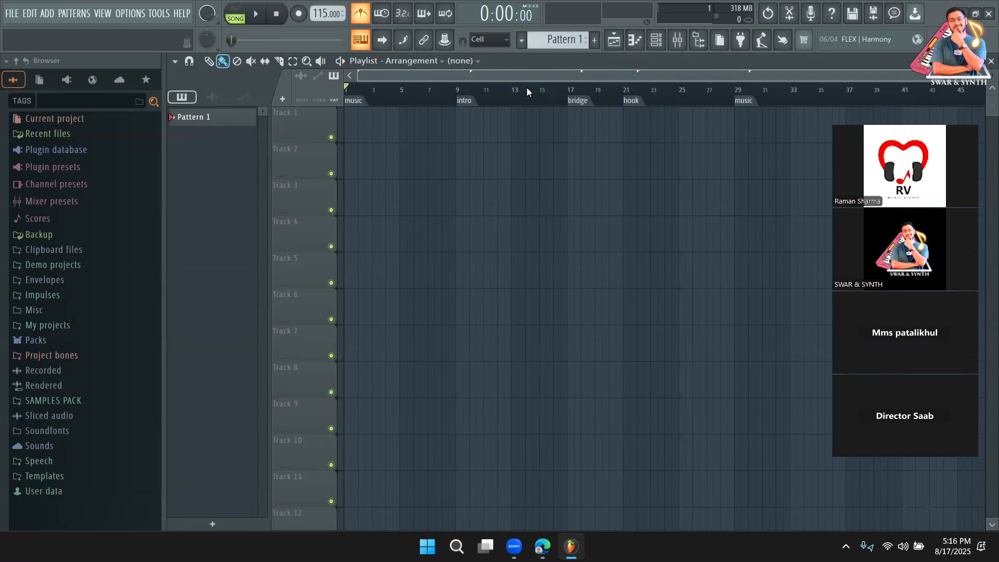
Open the channel rack and expand the Kicks folder of the Drums pack in the browser
left_click(656, 41)
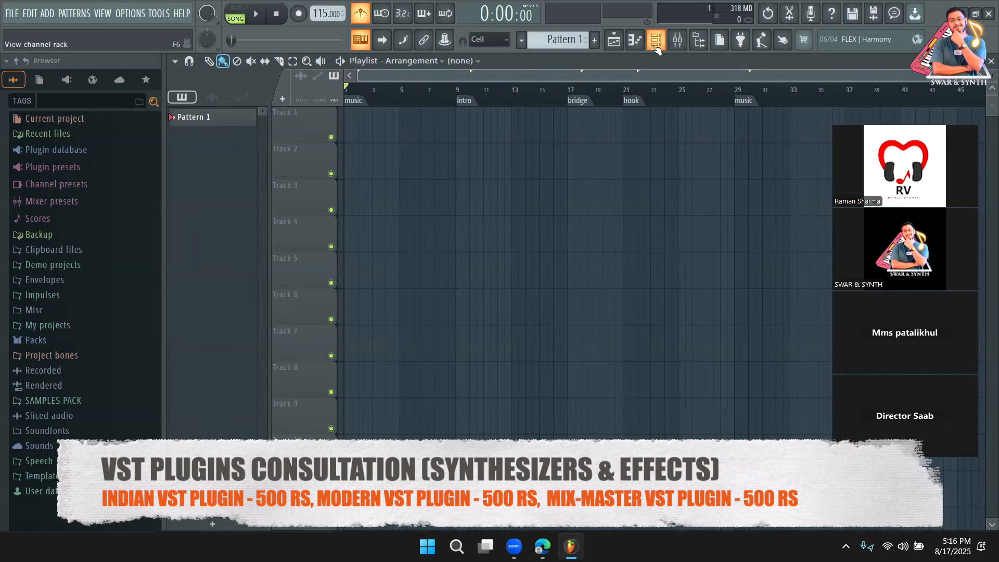
left_click(656, 42)
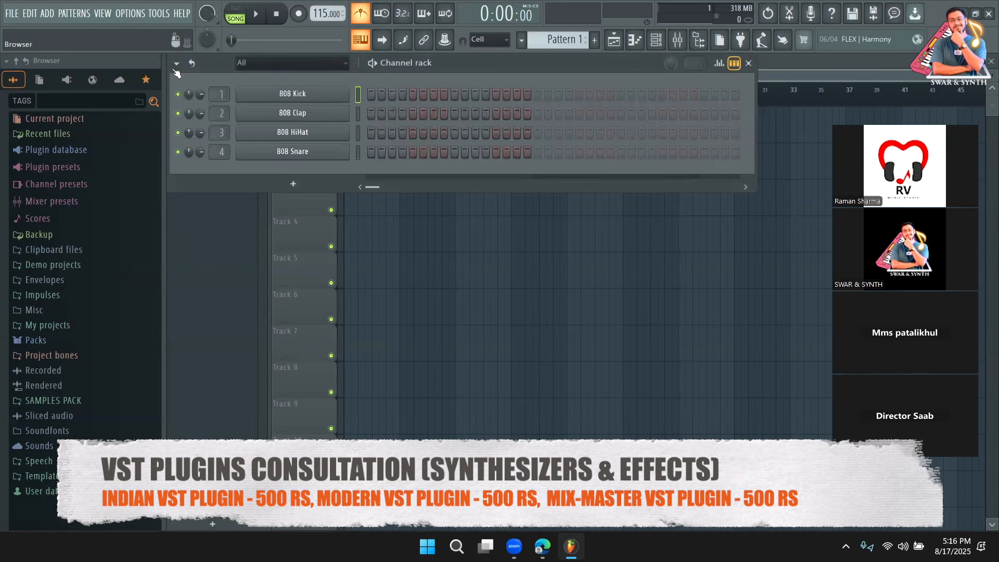
left_click(70, 400)
left_click(60, 173)
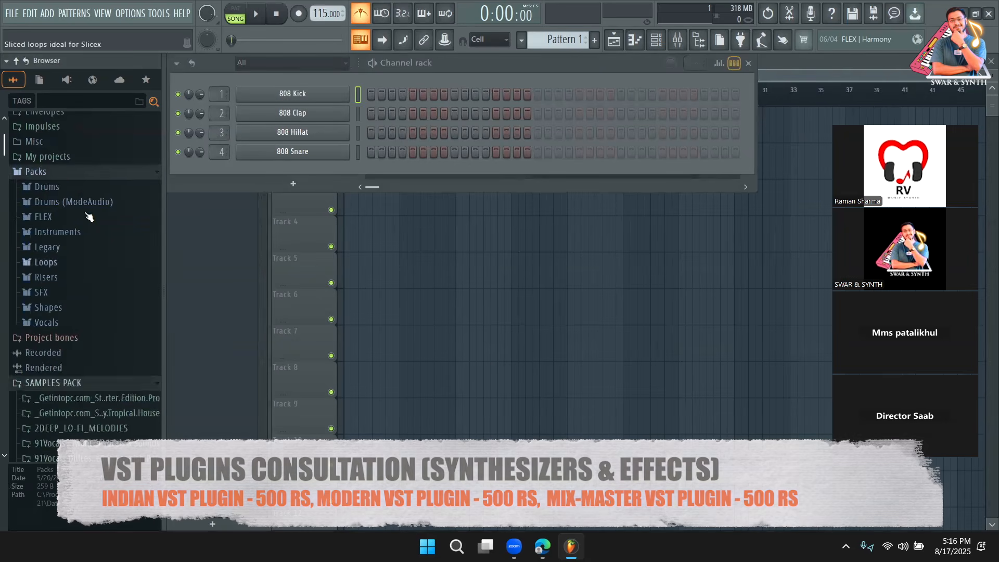
left_click(50, 186)
left_click(70, 232)
Audition the kick samples and replace the 808 Kick channel's sample with Grv Kick 22
left_click(74, 291)
left_click(87, 304)
left_click(85, 400)
scroll(92, 388, "down", 5)
left_click(93, 277)
left_click(94, 304)
left_click(92, 318)
left_click(92, 331)
left_click(92, 345)
left_click(92, 359)
left_click(91, 373)
left_click(89, 387)
left_click(87, 402)
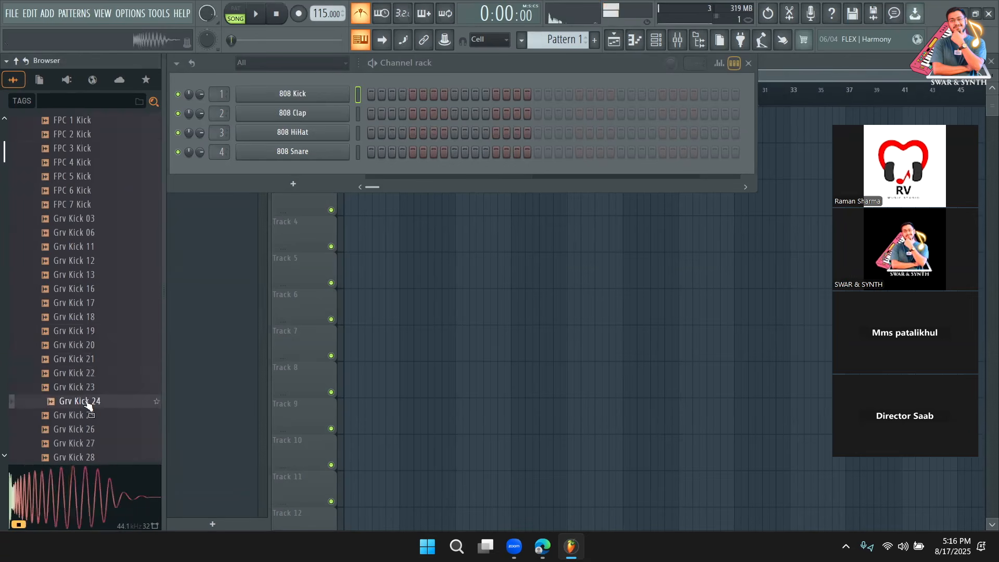
left_click(87, 414)
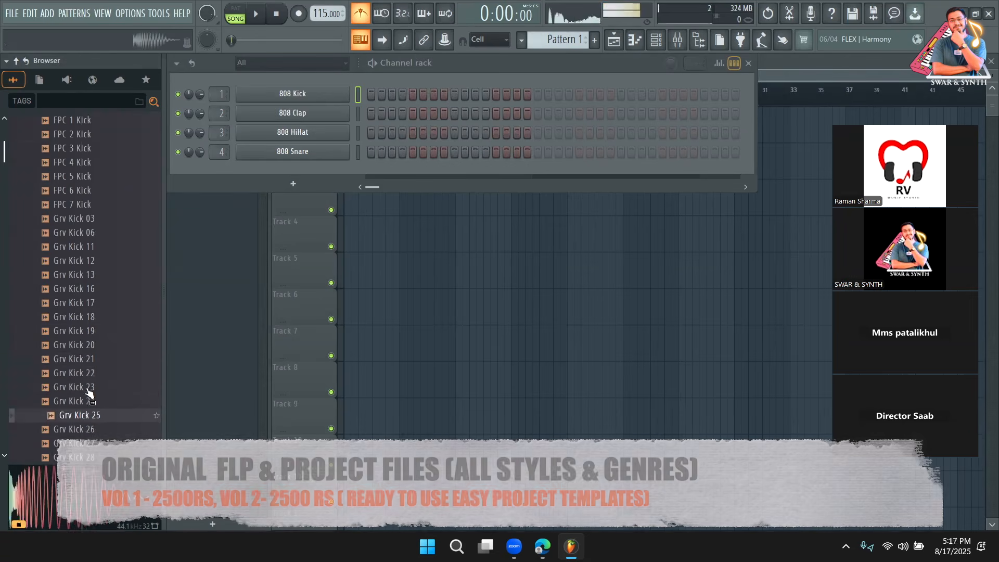
left_click(89, 387)
left_click(90, 374)
left_click_drag(91, 382, 292, 94)
Replace the 808 Clap channel with DNC Clap 1 from the Percussion folder and set its channel volume to 51%
scroll(107, 224, "up", 4)
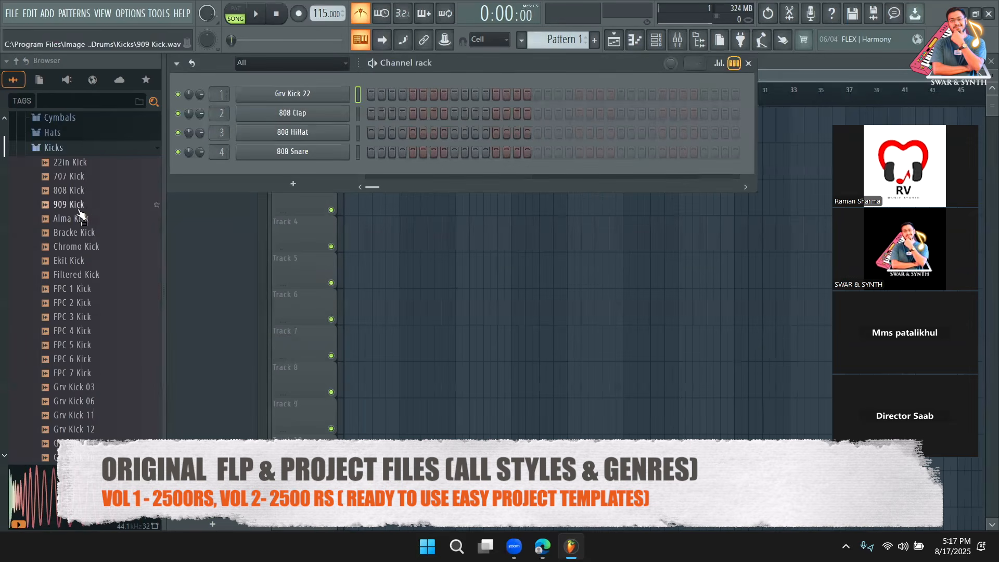
left_click(82, 148)
scroll(72, 159, "up", 4)
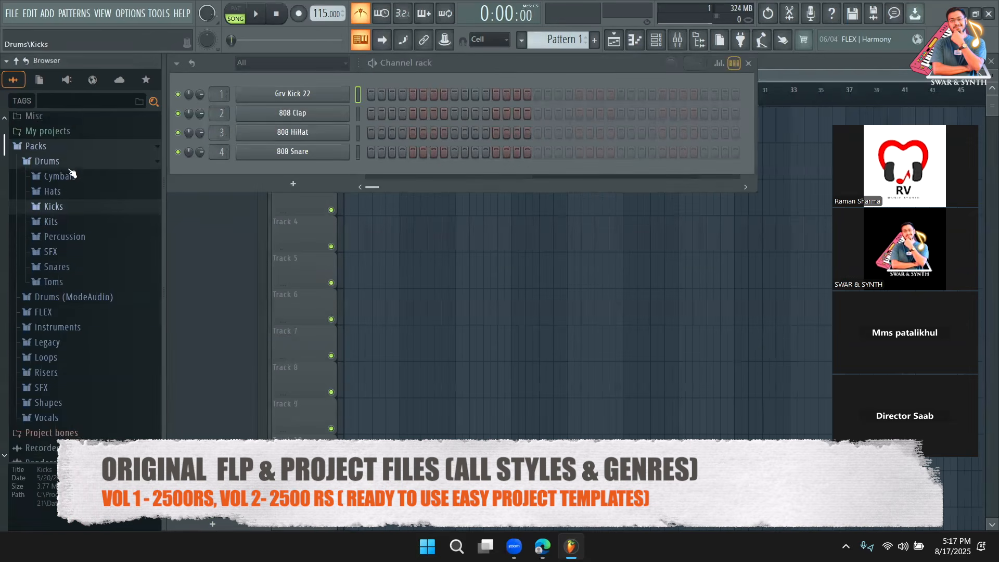
scroll(70, 292, "down", 2)
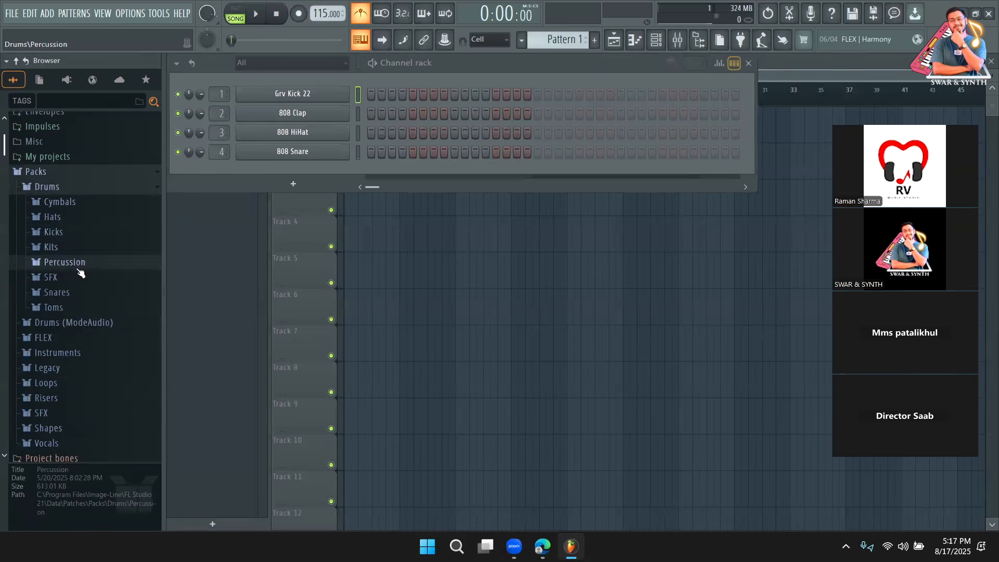
left_click(79, 267)
scroll(80, 271, "down", 2)
left_click(84, 279)
left_click_drag(86, 290, 273, 115)
left_click_drag(200, 113, 200, 123)
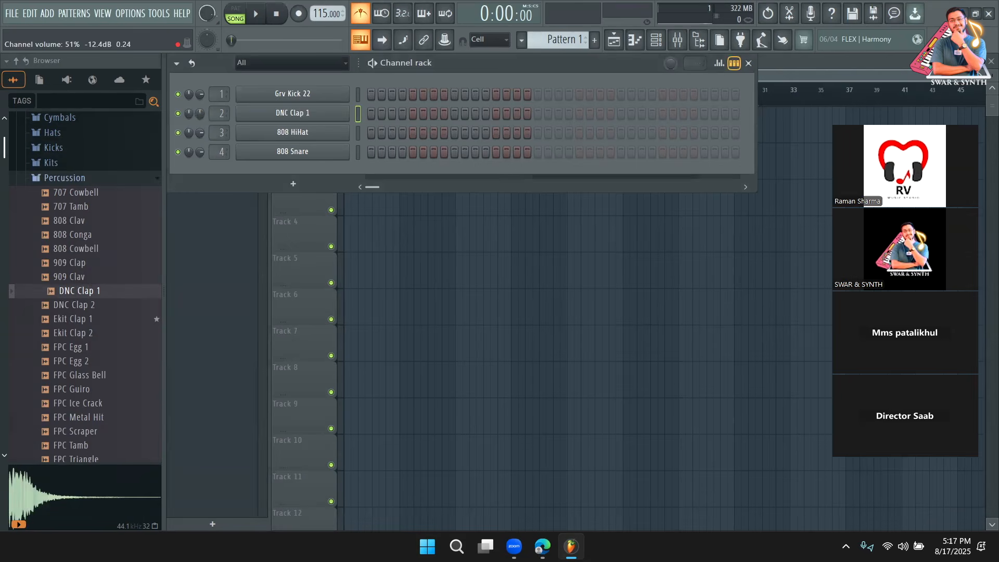
Search the browser for "ghun" and add GUNGRU.SB5 and Ghugru from the Ghungharu Samples folder as new channels
left_click(106, 180)
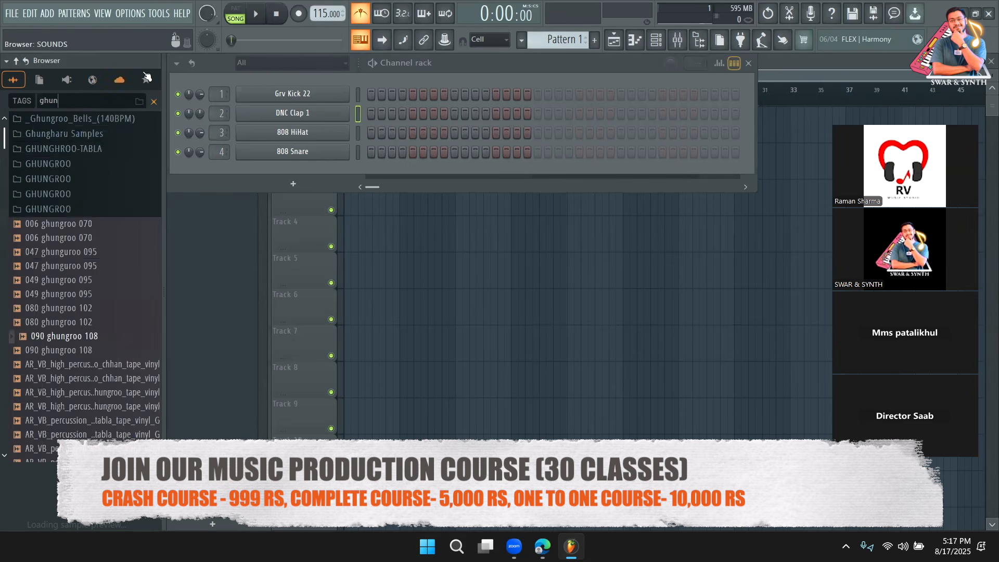
left_click(96, 138)
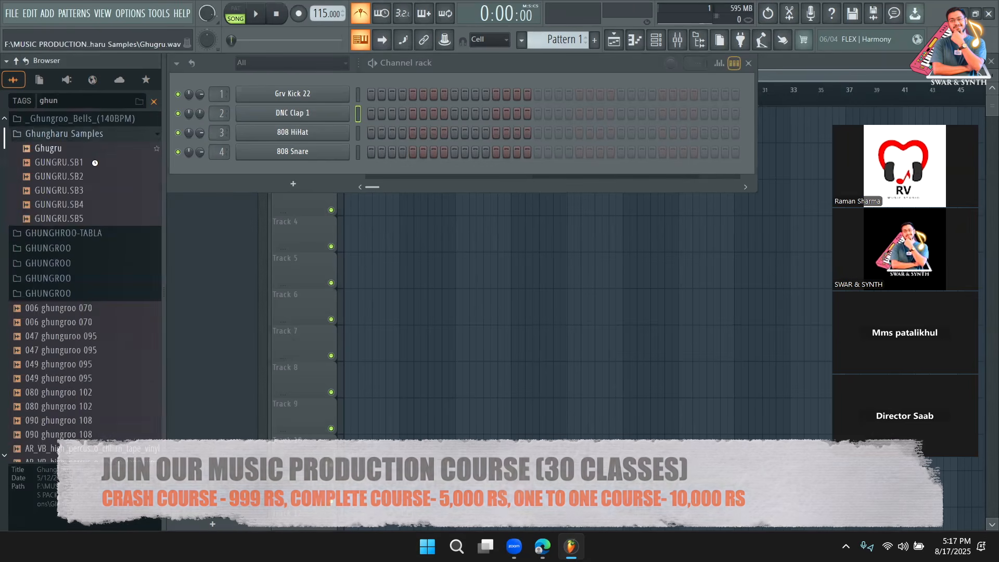
left_click(93, 152)
left_click(77, 166)
left_click(77, 177)
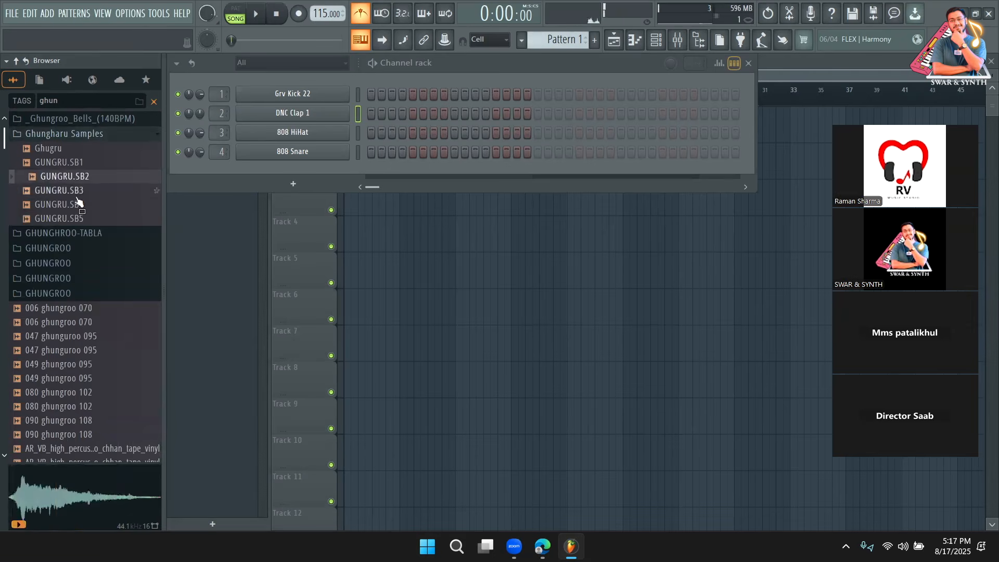
left_click(76, 191)
left_click(75, 205)
left_click(73, 219)
left_click_drag(73, 221, 284, 187)
left_click_drag(88, 151, 273, 190)
left_click(134, 134)
Search the browser for shaker samples and add StiickzZ - Shaker 03 from the _(WAVs)_Shakers folder as a new channel
left_click(154, 102)
scroll(88, 278, "down", 8)
scroll(88, 278, "down", 10)
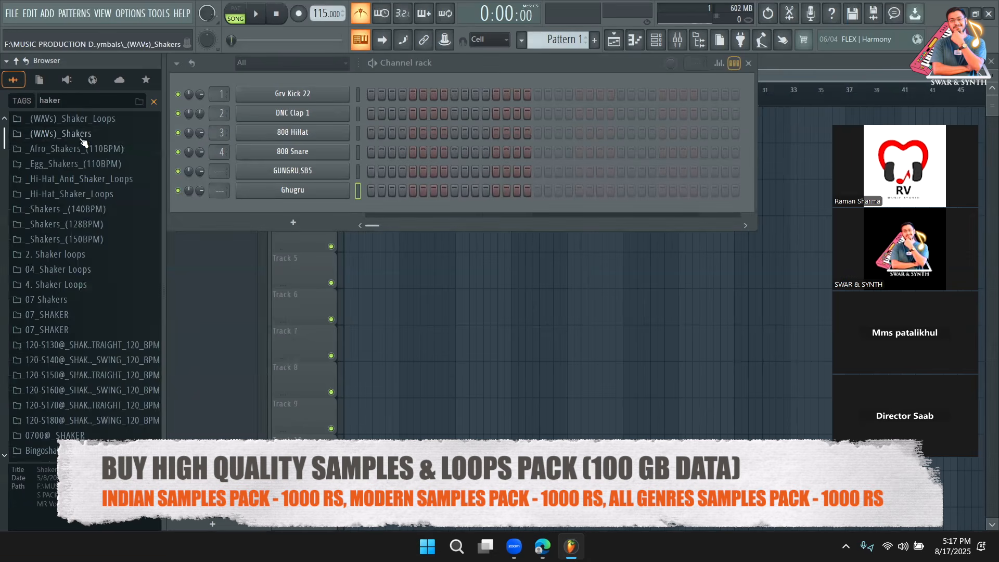
left_click(82, 138)
left_click(85, 163)
left_click(89, 204)
left_click(86, 219)
left_click(96, 162)
left_click(100, 176)
left_click_drag(104, 156, 282, 212)
Search the browser for "tamb" and audition the samples in the _(WAVs)_Tambourines folder
left_click(24, 103)
type("tamb")
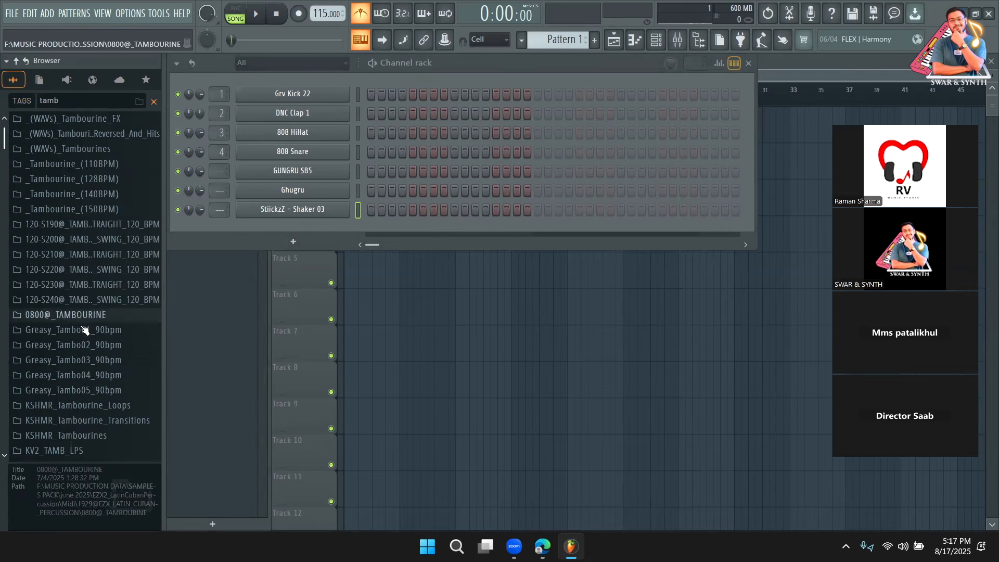
left_click(106, 154)
left_click(106, 181)
left_click(101, 208)
left_click(101, 222)
left_click(101, 237)
left_click(99, 249)
left_click(100, 261)
left_click(98, 276)
left_click(96, 290)
left_click(98, 306)
left_click(110, 293)
left_click(110, 306)
left_click(111, 317)
left_click(109, 331)
left_click(108, 346)
left_click(107, 360)
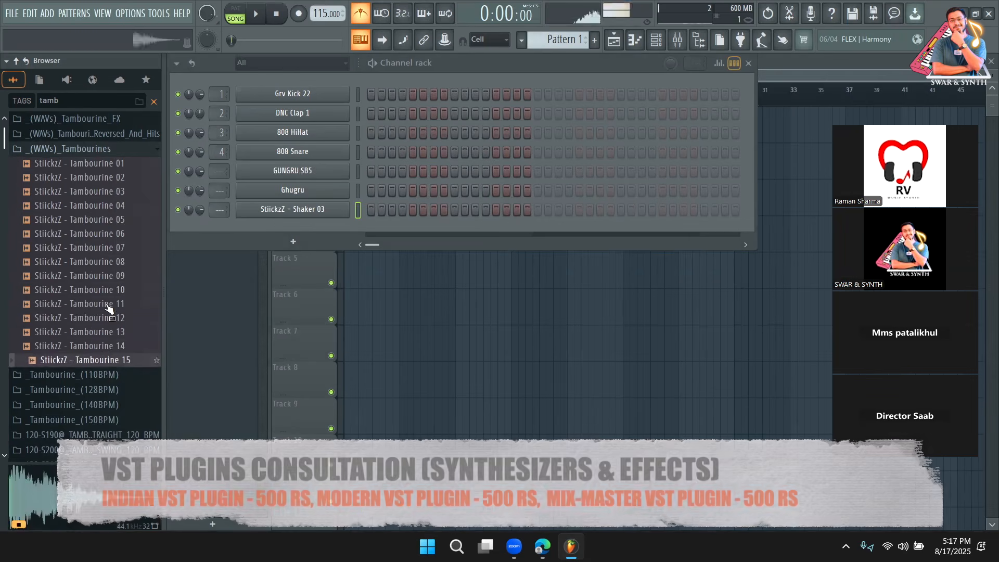
Add StiickzZ - Tambourine 11 and StiickzZ - Tambourine 07 to the channel rack as new channels
left_click(112, 290)
left_click_drag(118, 307, 277, 235)
left_click(109, 262)
left_click_drag(107, 248, 295, 255)
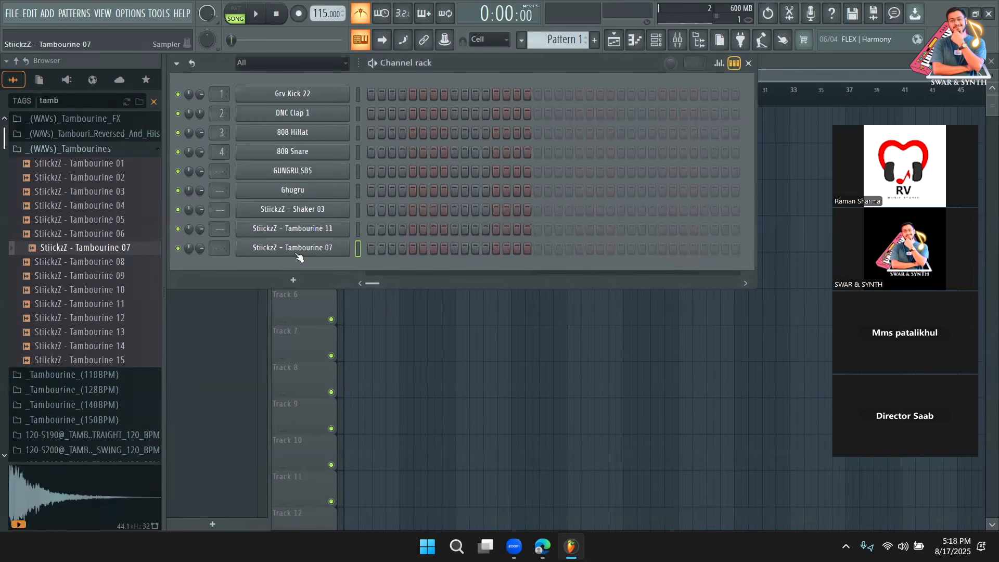
Clear the browser search and audition samples in the Toms folder of the Drums pack
left_click(153, 102)
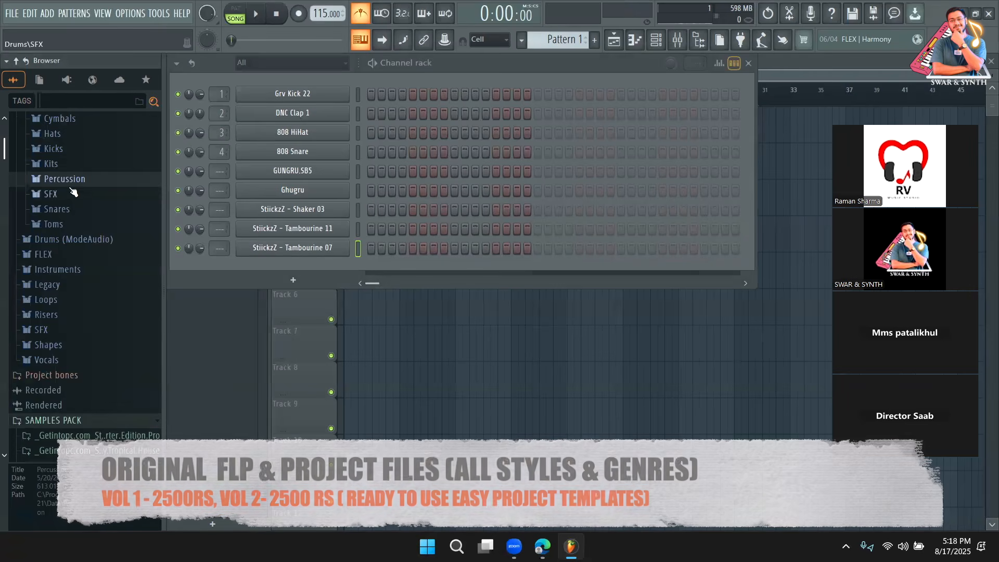
left_click(54, 224)
left_click(94, 281)
left_click_drag(90, 295, 88, 336)
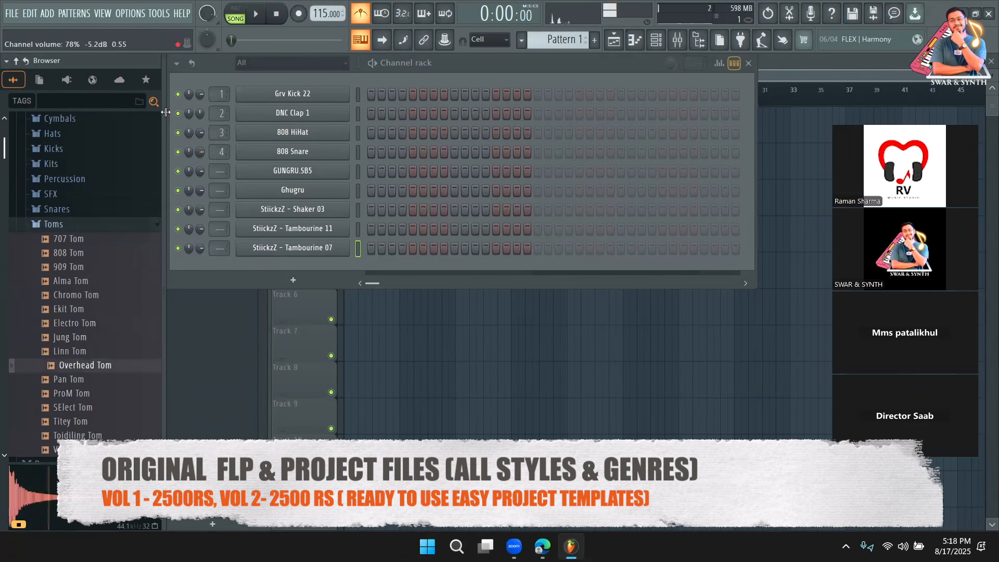
left_click(209, 354)
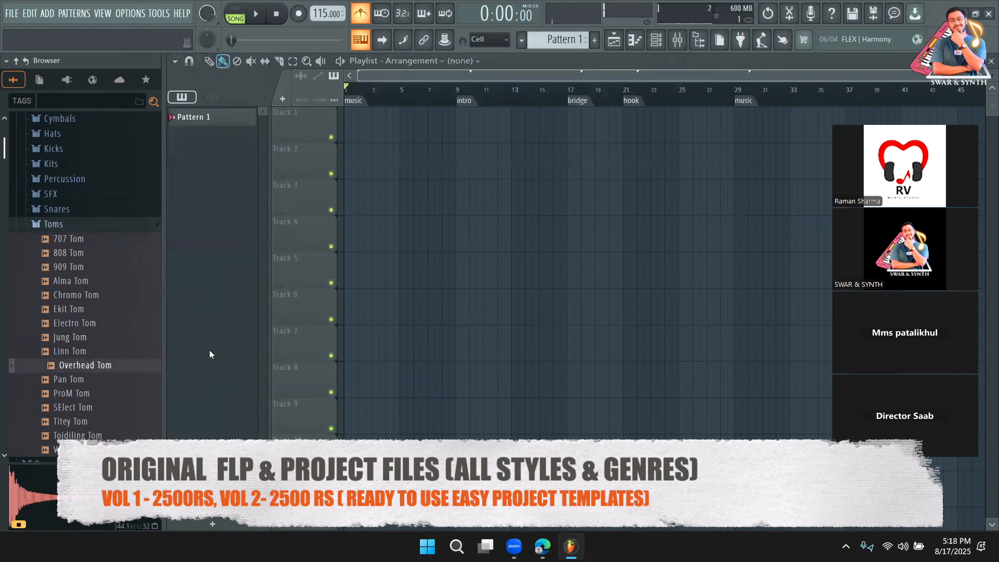
Open the all harul folder under SAMPLES PACK, ALL TIME FAVS, JONSARI AND HIMANCHALI RHYTHMS in the browser
left_click(17, 61)
left_click(68, 401)
scroll(83, 359, "down", 10)
scroll(71, 356, "up", 8)
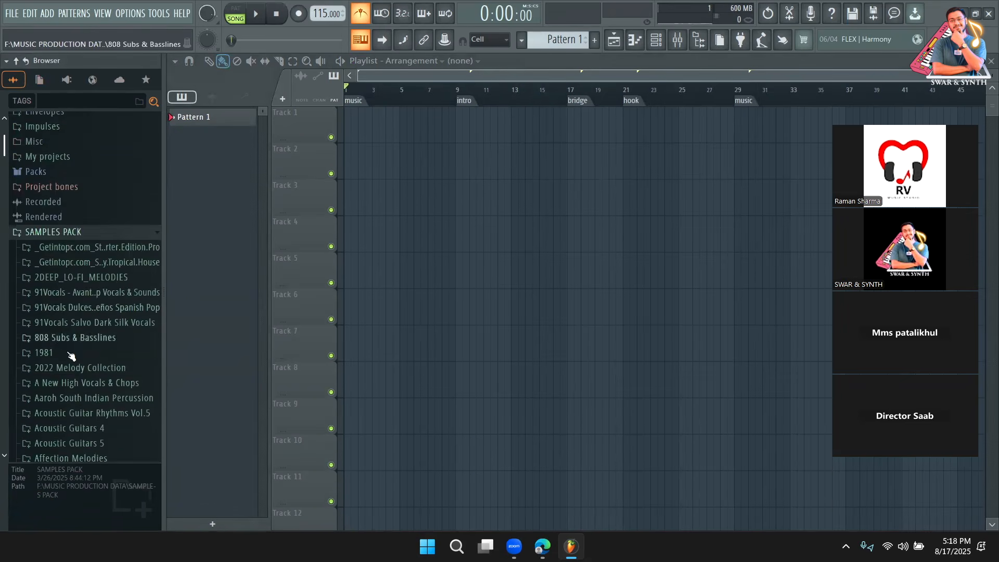
scroll(73, 349, "down", 7)
left_click(81, 272)
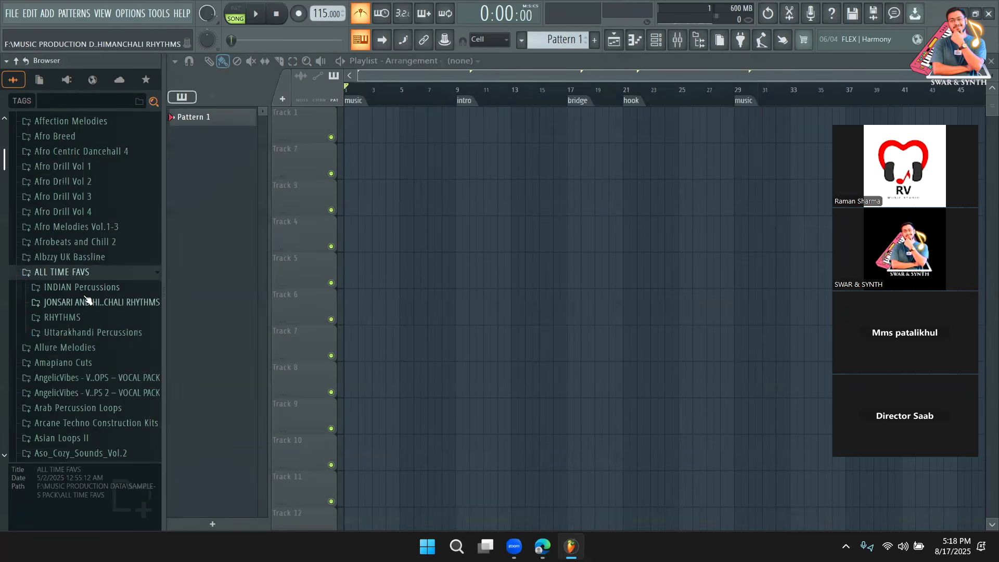
left_click(101, 306)
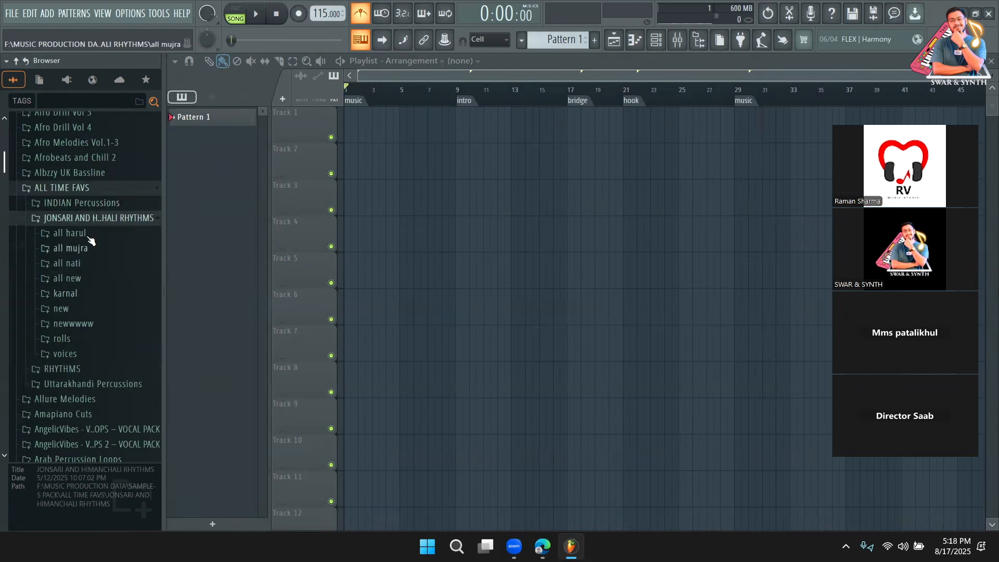
left_click(93, 234)
Audition rhythm loops in the all harul folder and the G samples in its stems (2) subfolder
left_click(96, 325)
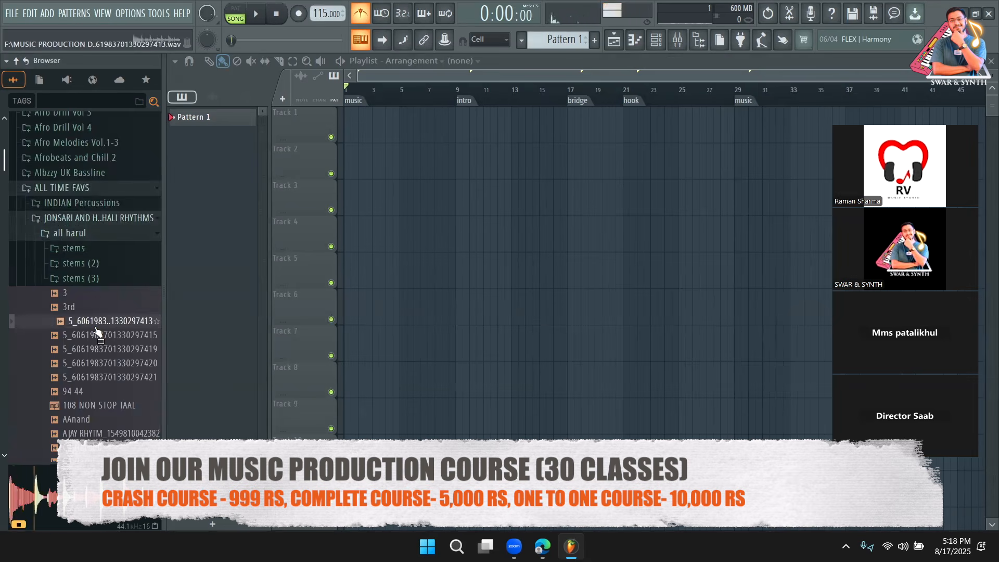
scroll(96, 331, "down", 4)
left_click(104, 251)
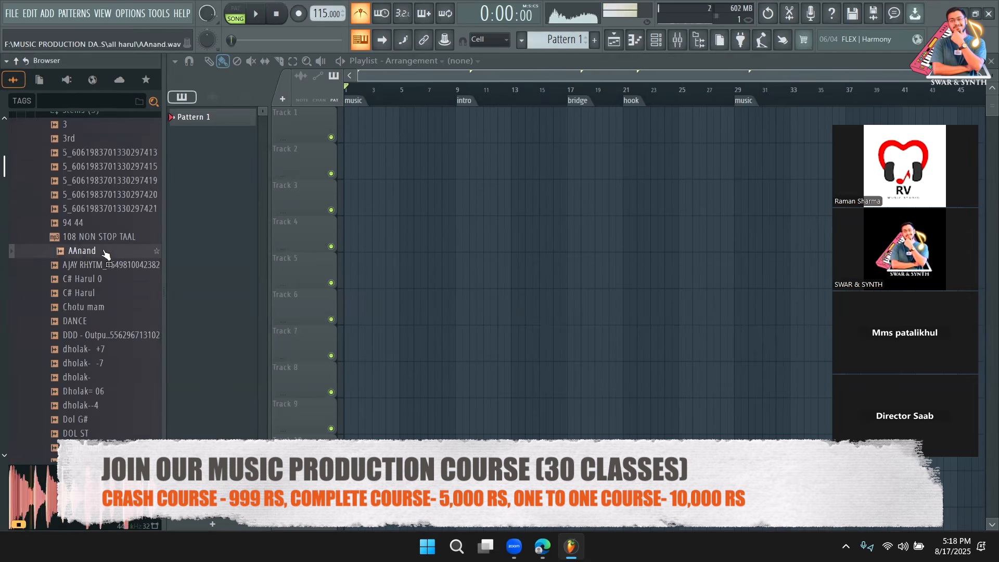
scroll(101, 259, "up", 4)
left_click(89, 263)
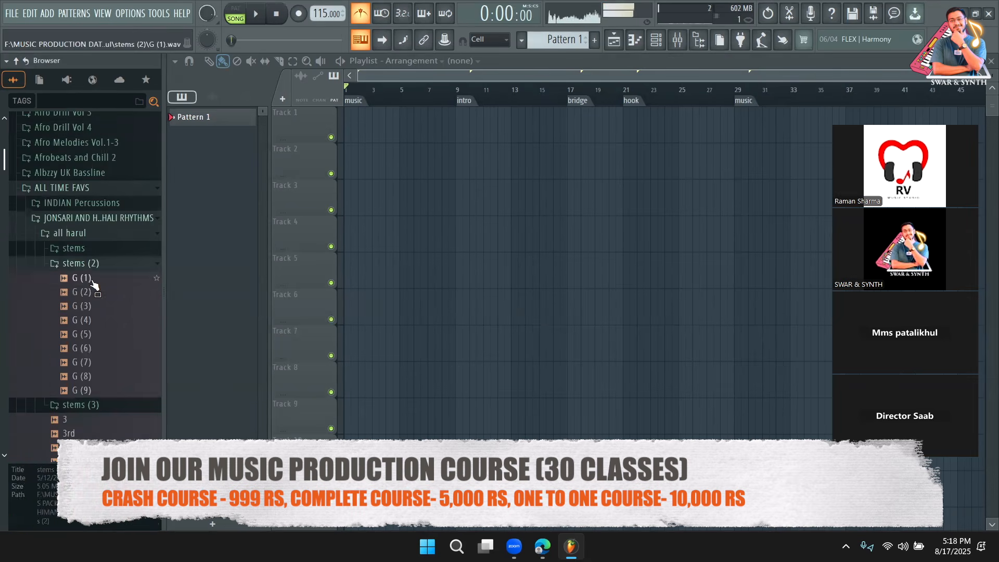
left_click(93, 281)
left_click(93, 334)
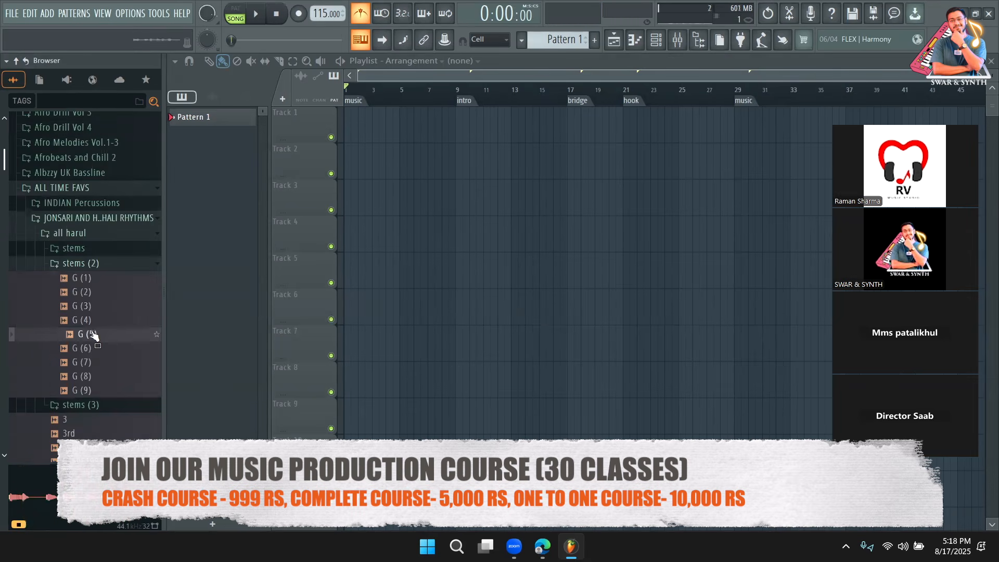
Audition the a-series samples in the stems subfolder and the DANCE loop in all harul
left_click(85, 251)
left_click(84, 279)
scroll(92, 291, "down", 2)
left_click(90, 277)
scroll(90, 270, "down", 15)
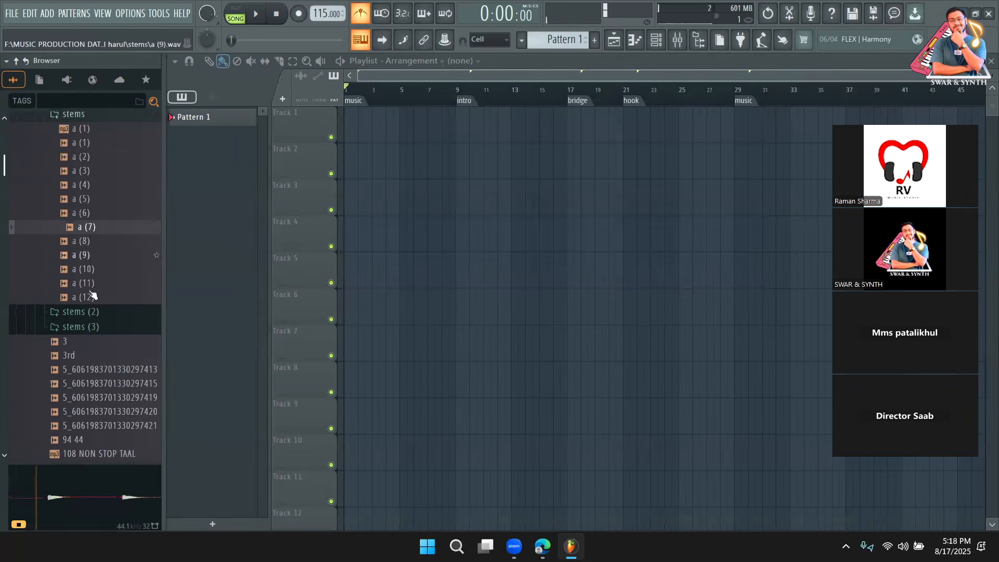
scroll(89, 251, "up", 14)
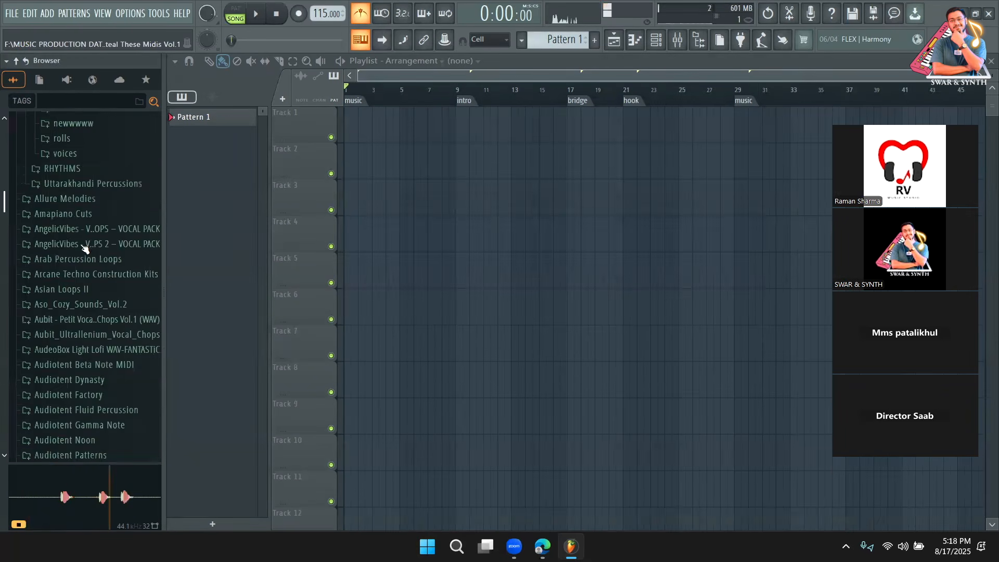
scroll(85, 247, "down", 5)
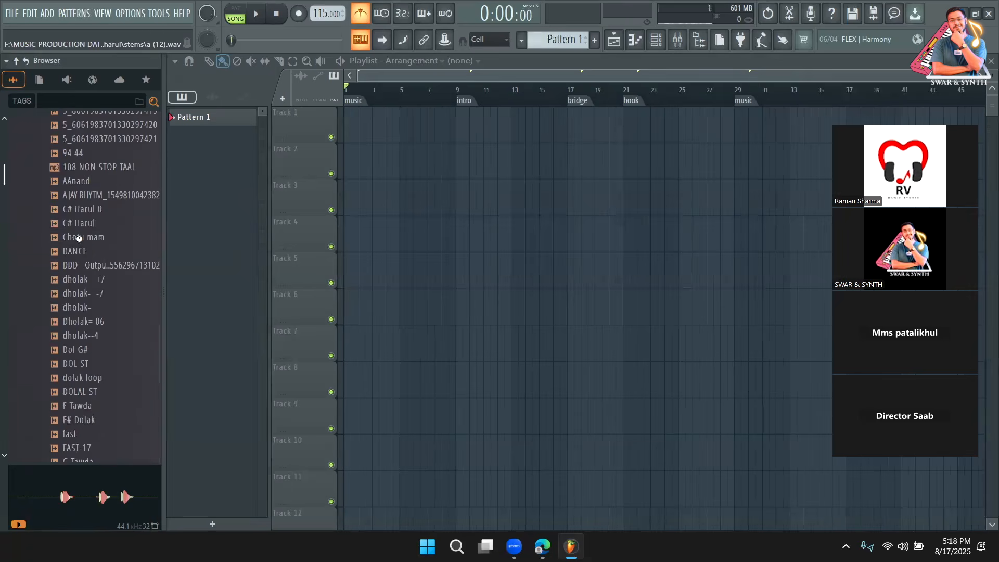
left_click(90, 251)
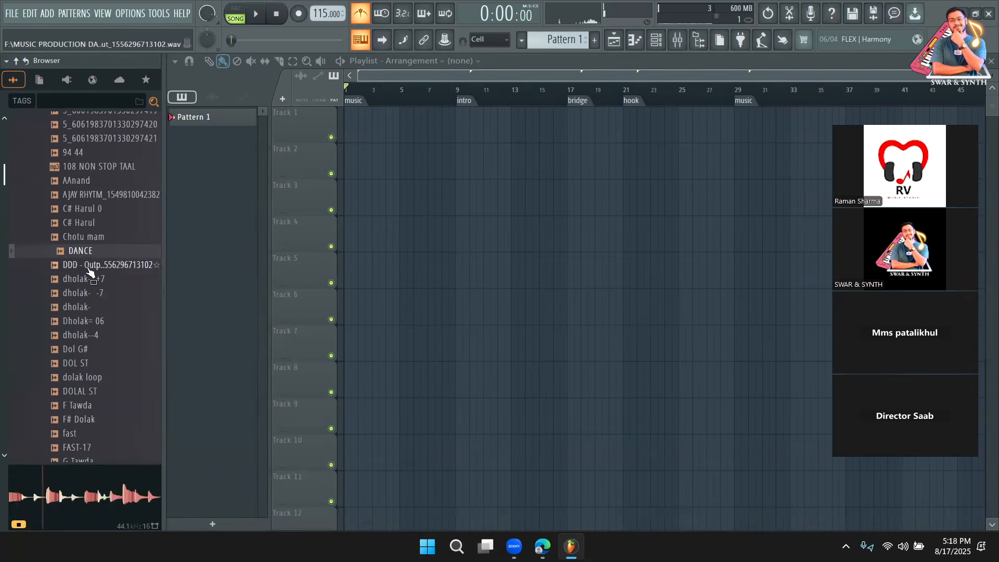
Audition the samples in the stems (2) and stems (3) subfolders of all harul
scroll(93, 281, "up", 8)
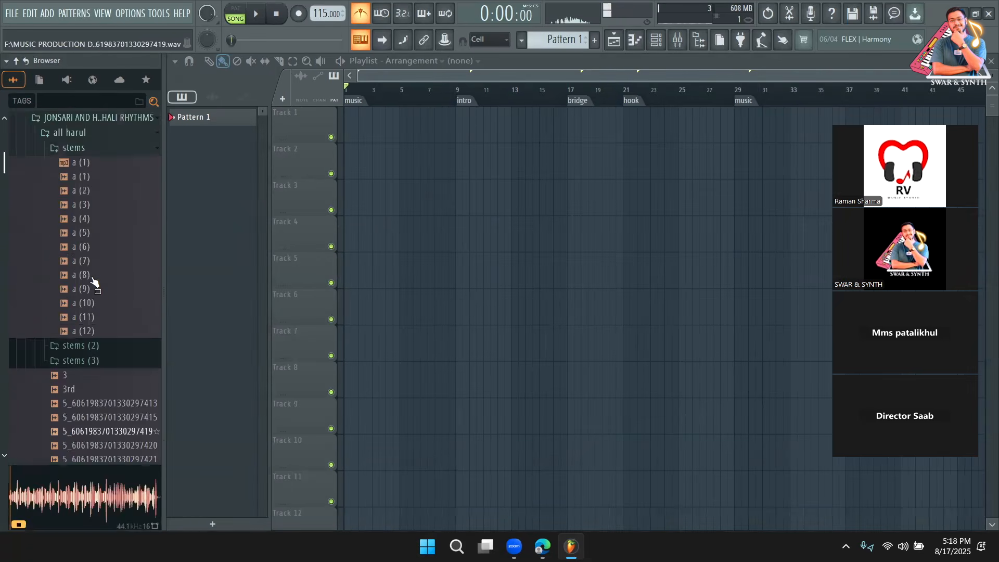
left_click(81, 365)
left_click(86, 377)
scroll(86, 333, "down", 4)
left_click(86, 291)
left_click(84, 306)
left_click(81, 334)
left_click(85, 349)
scroll(98, 253, "down", 4)
left_click(98, 195)
left_click(99, 222)
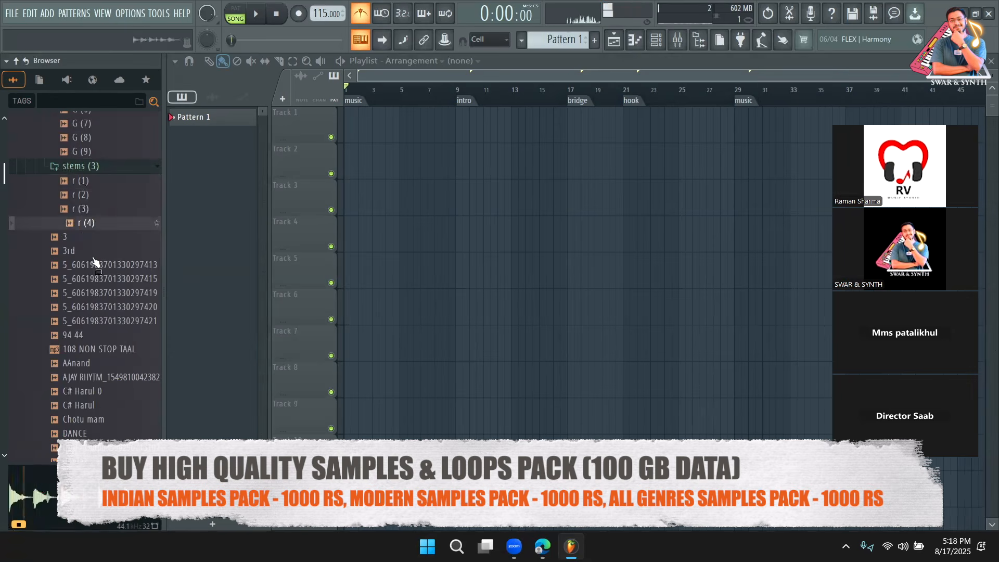
Compare the C# Harul 0 and C# Harul loops and place C# Harul on Track 3 at bar 1
scroll(98, 250, "down", 4)
left_click(98, 223)
left_click(97, 237)
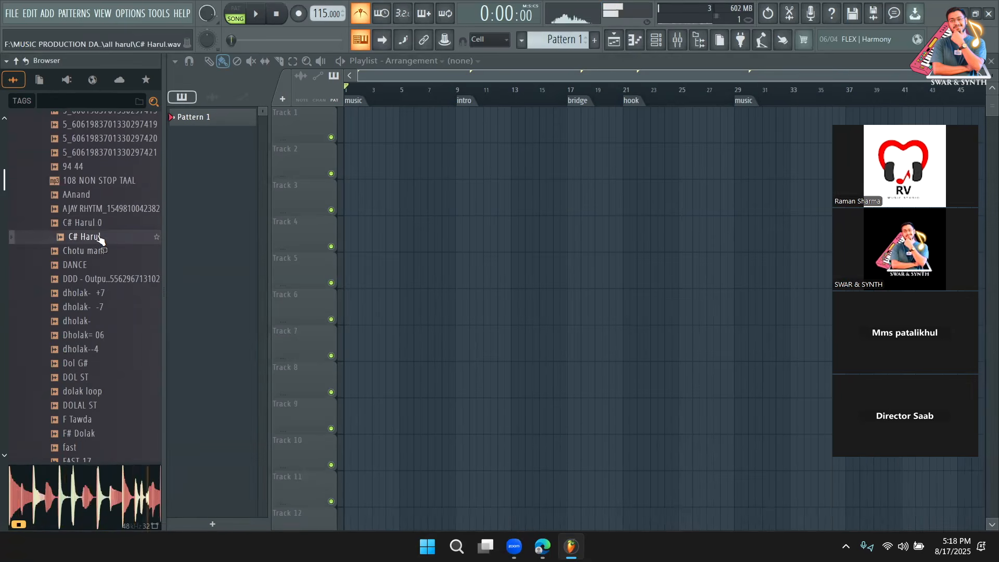
key("Up")
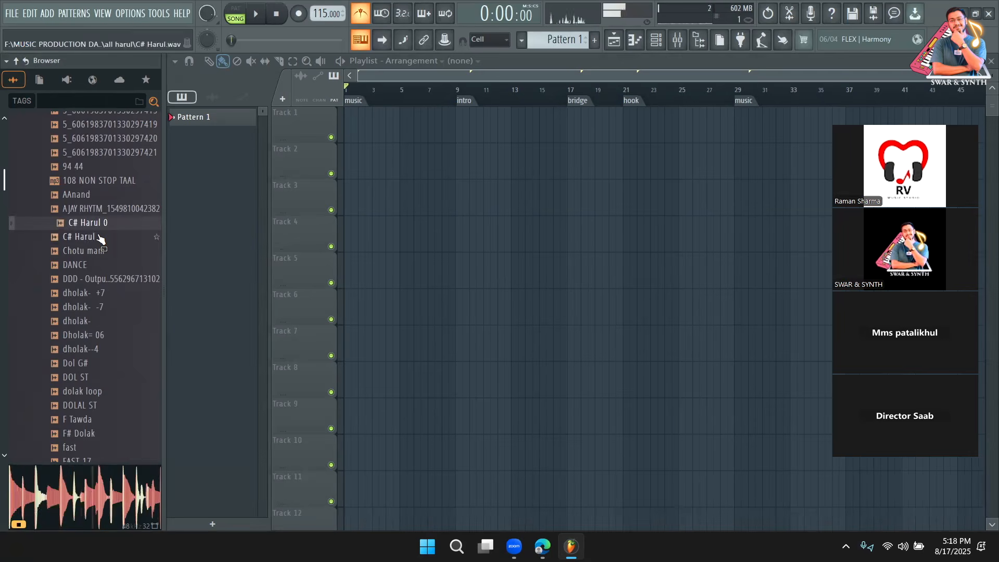
left_click_drag(101, 243, 136, 267)
left_click_drag(401, 230, 277, 195)
Audition the dholak loops in all harul and place Dol G# on Track 4 at bar 6
left_click(94, 270)
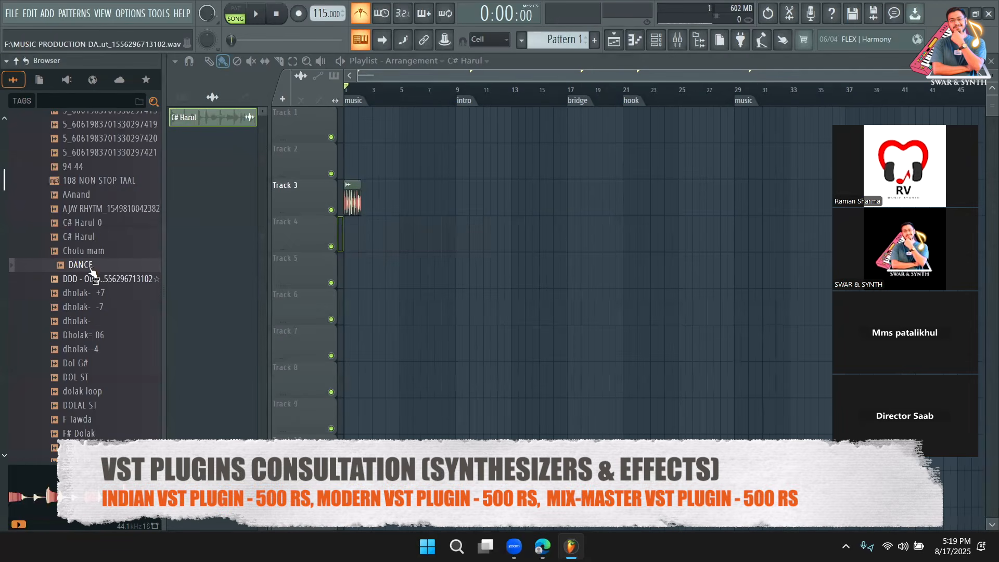
left_click(94, 279)
left_click(92, 293)
left_click(88, 310)
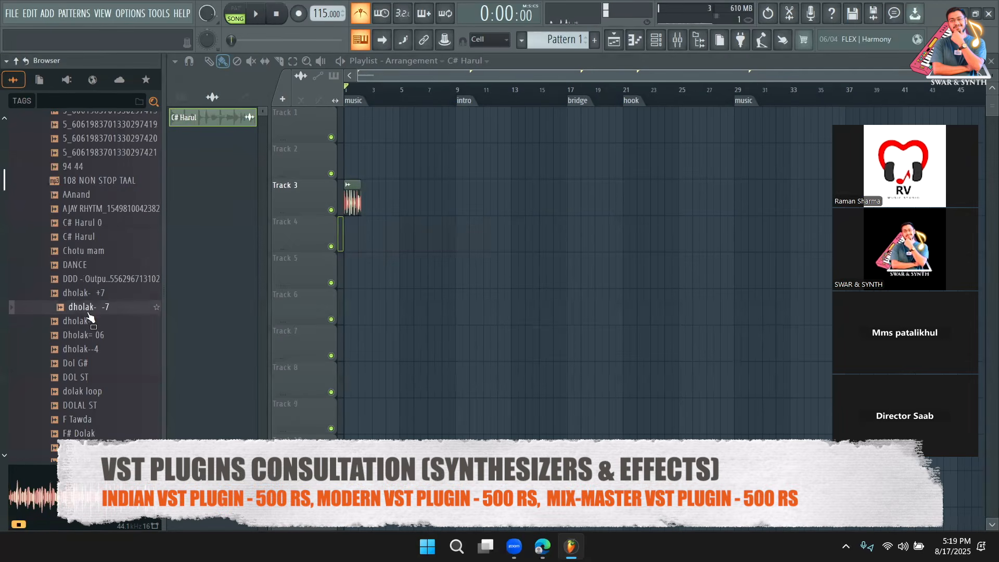
scroll(89, 310, "down", 2)
left_click(91, 281)
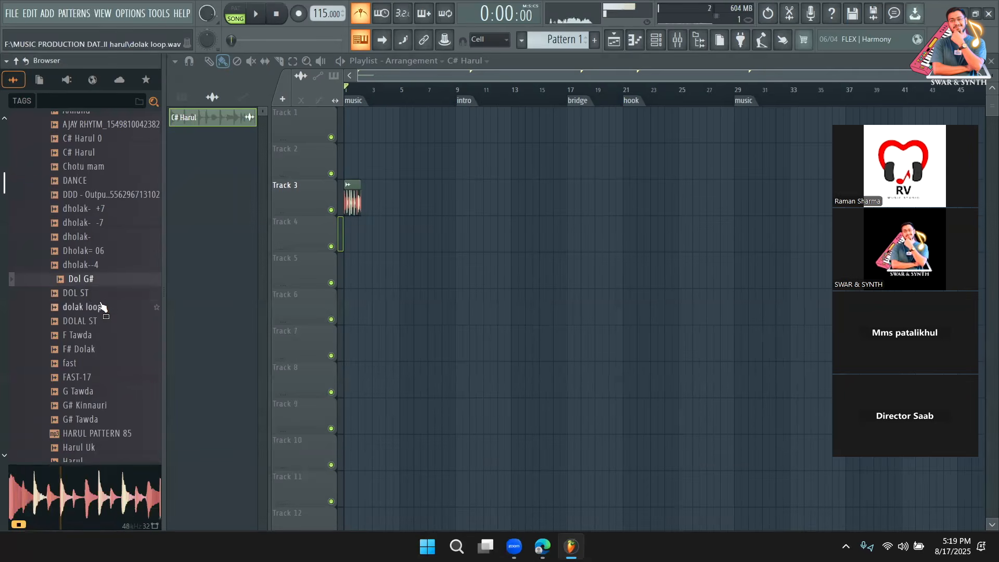
left_click_drag(125, 297, 419, 235)
Audition the all harul loops from dolak loop through the Tawda, Kinnauri and Harul samples
left_click(98, 307)
scroll(83, 281, "down", 4)
left_click(92, 223)
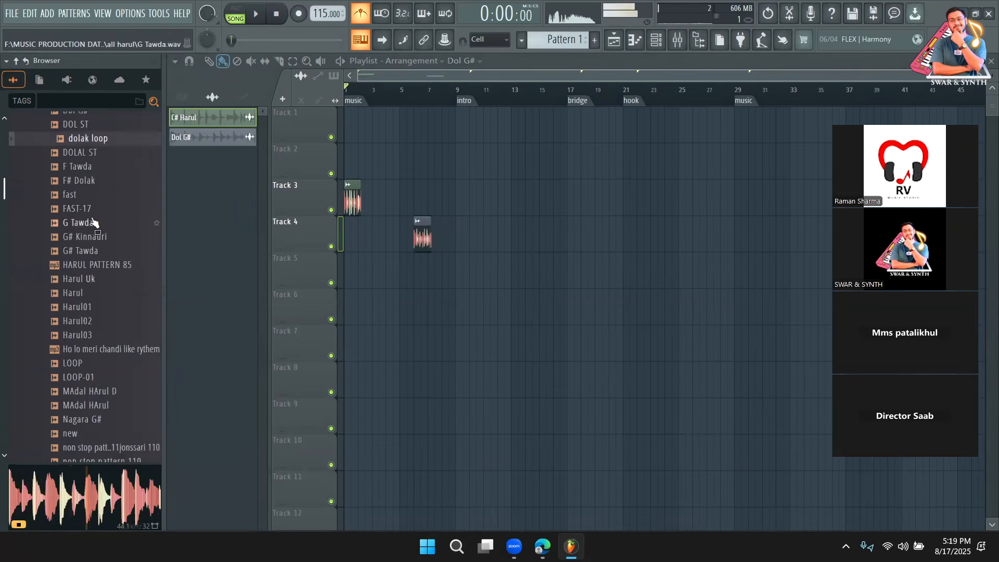
left_click(95, 239)
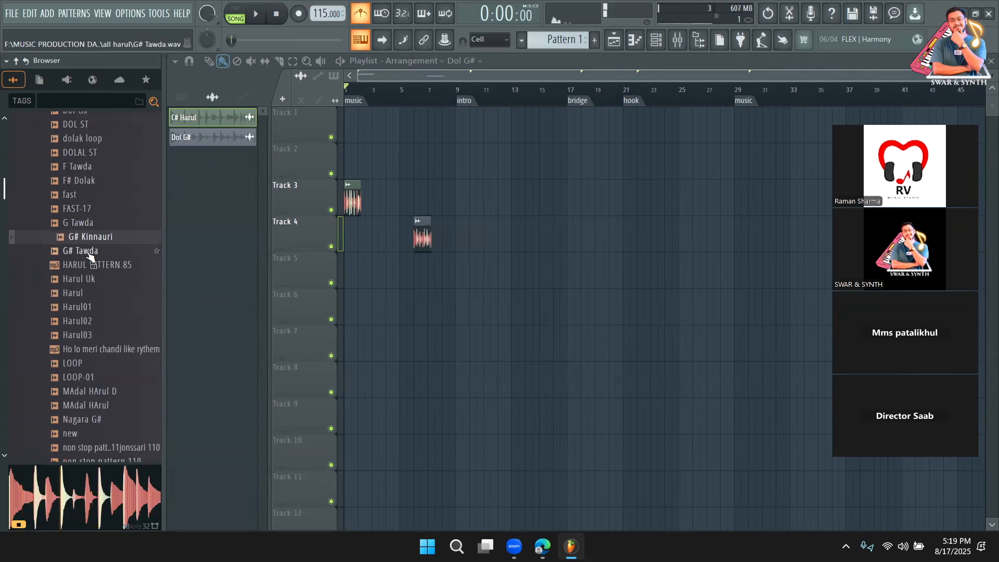
left_click(90, 252)
left_click(89, 265)
left_click(87, 280)
left_click(88, 293)
left_click(86, 305)
Audition the all harul loops from LOOP and LOOP-01 through the non stop patterns, PAHARI RYTHEM and Sanjul
scroll(90, 313, "down", 2)
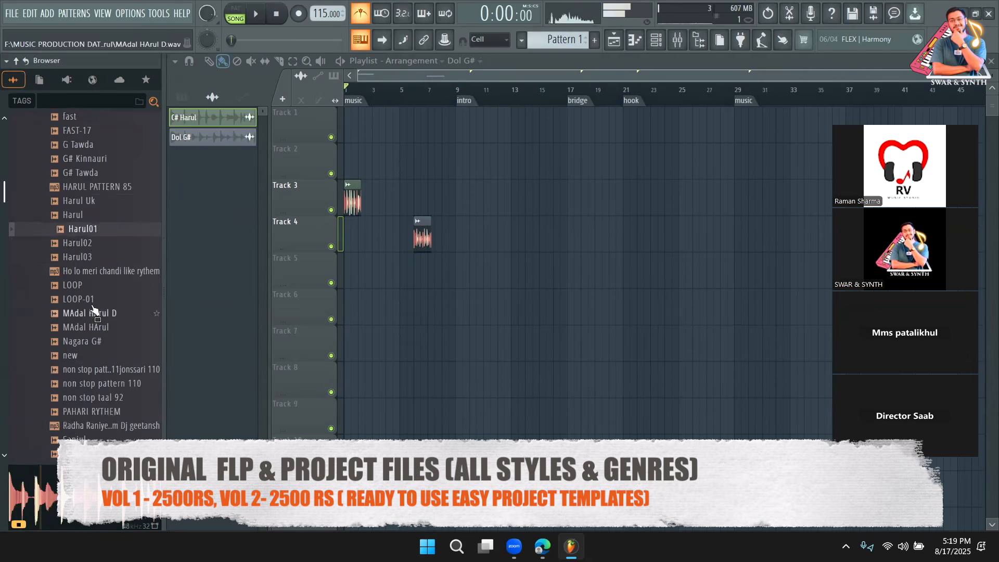
left_click(92, 284)
left_click(89, 299)
scroll(91, 301, "down", 4)
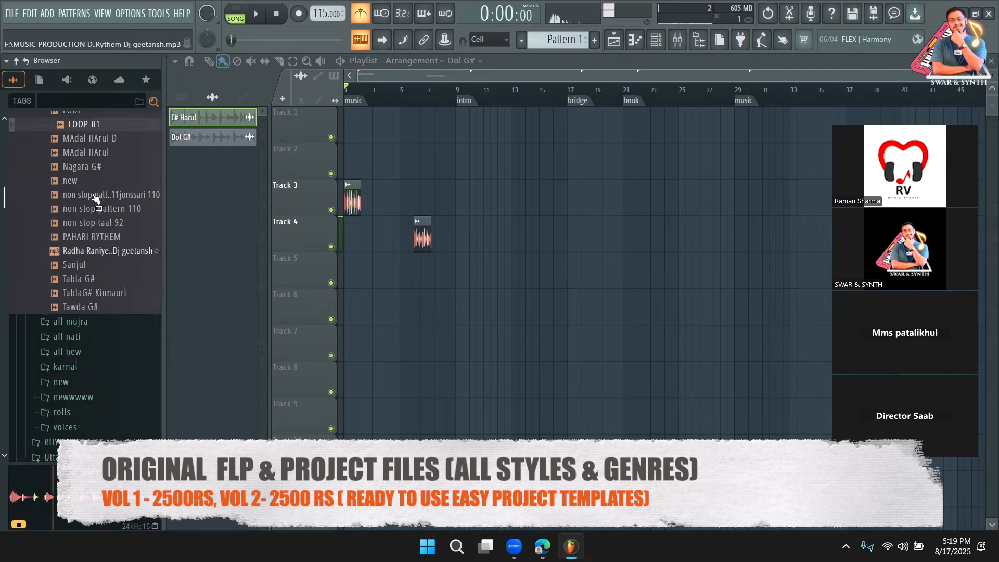
left_click(96, 182)
left_click(97, 194)
left_click(97, 209)
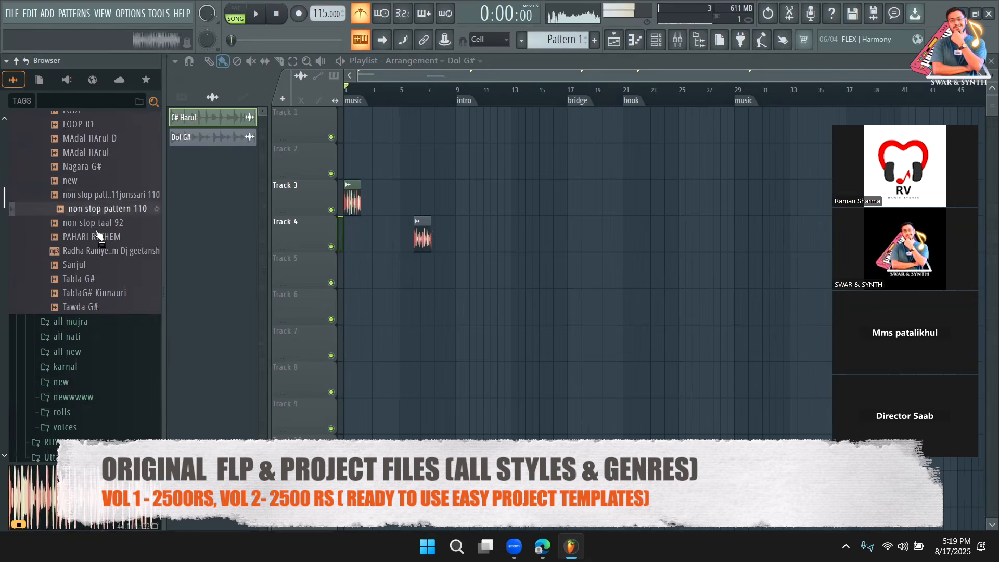
left_click(98, 237)
left_click(97, 265)
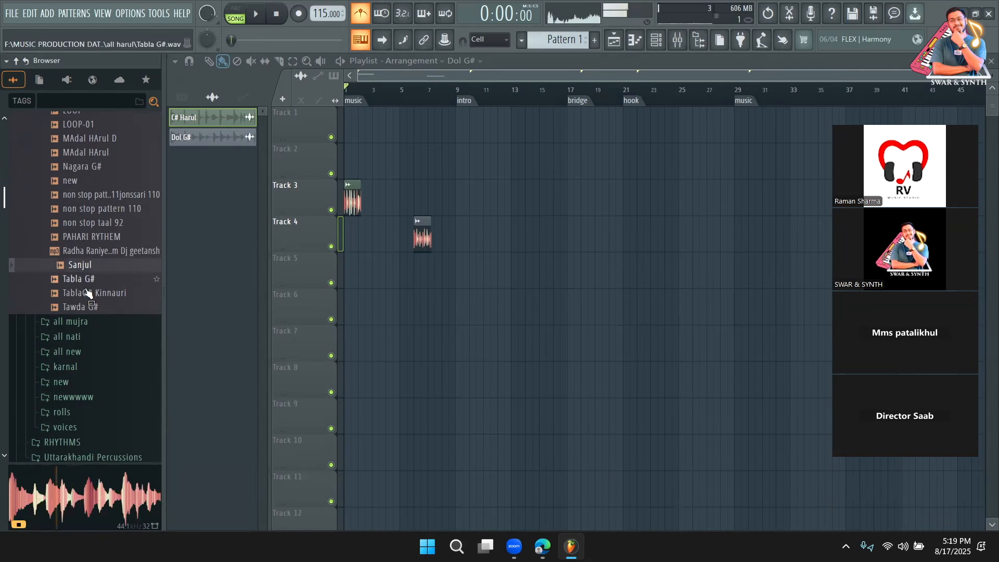
Audition Tabla G# and Tawda G# and place Tawda G# on Track 6 at bar 5
left_click(87, 279)
left_click(88, 307)
scroll(94, 293, "up", 4)
scroll(91, 294, "down", 4)
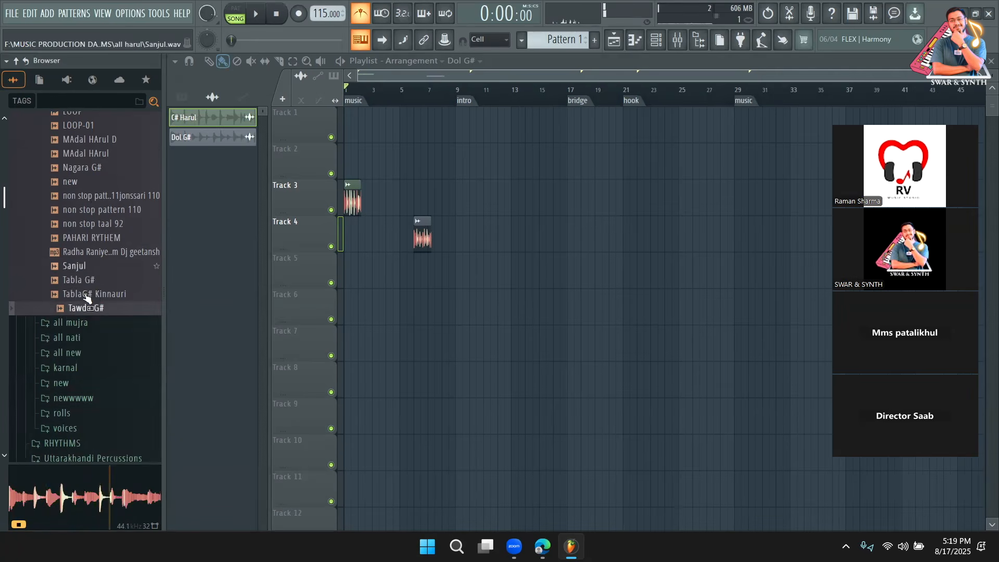
left_click_drag(404, 315, 403, 315)
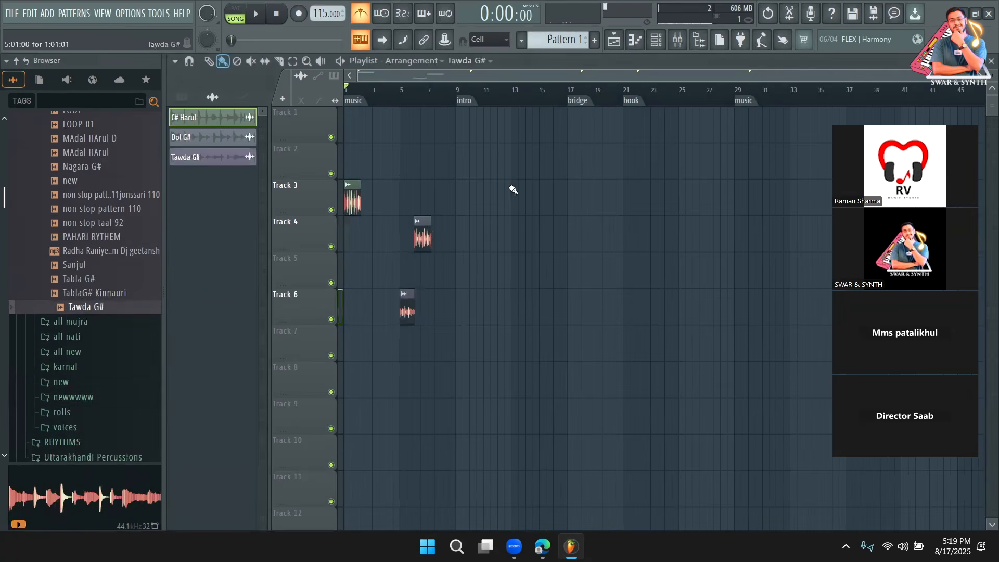
Show the Unsorted channels in the channel rack and program Grv Kick 22 on steps 1, 5, 9 and 13
left_click(634, 40)
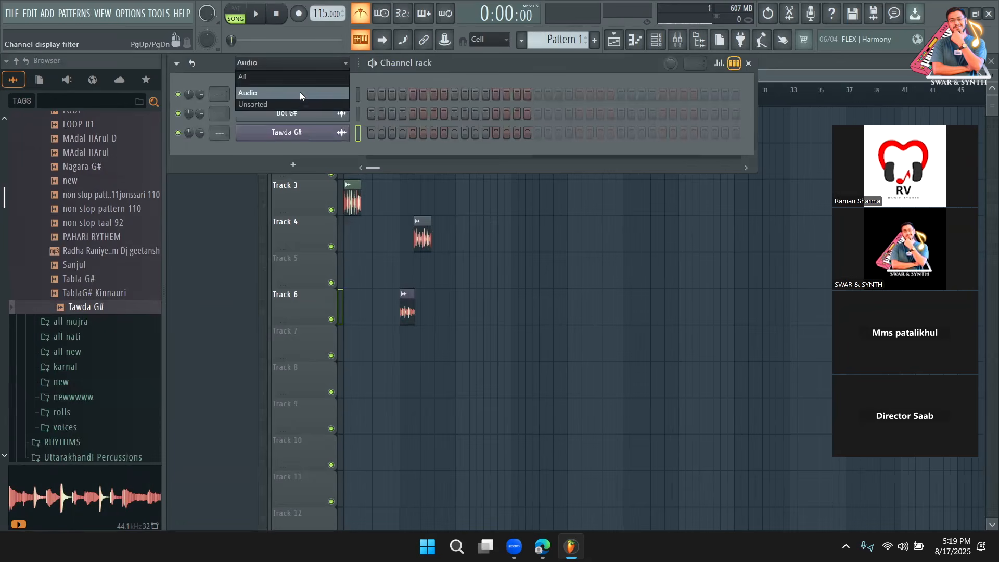
left_click(299, 103)
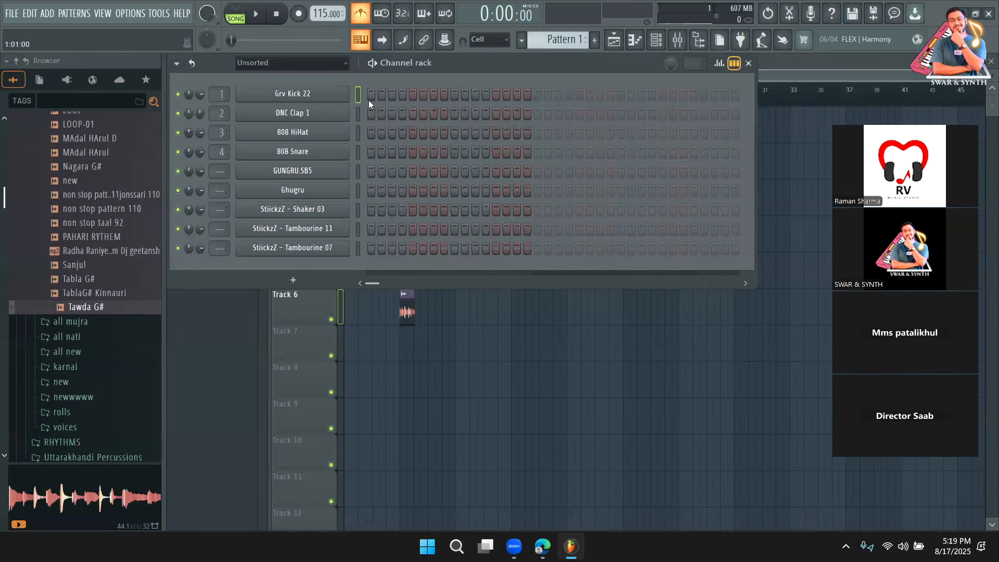
left_click(454, 95)
left_click(495, 94)
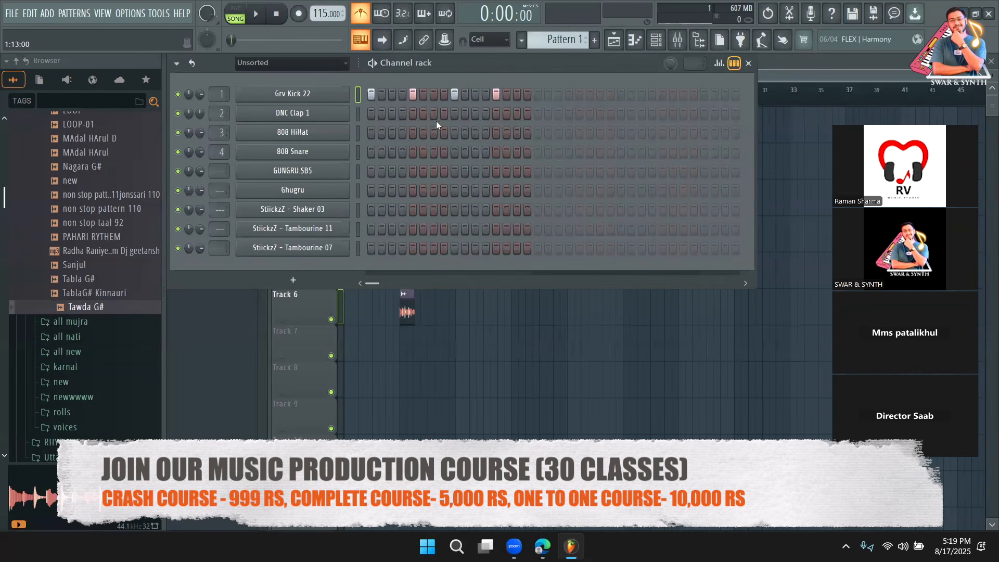
right_click(484, 115)
key("F6")
Paint Pattern 1 clips along Track 1 from bar 1 up to bar 41
left_click_drag(353, 129, 879, 121)
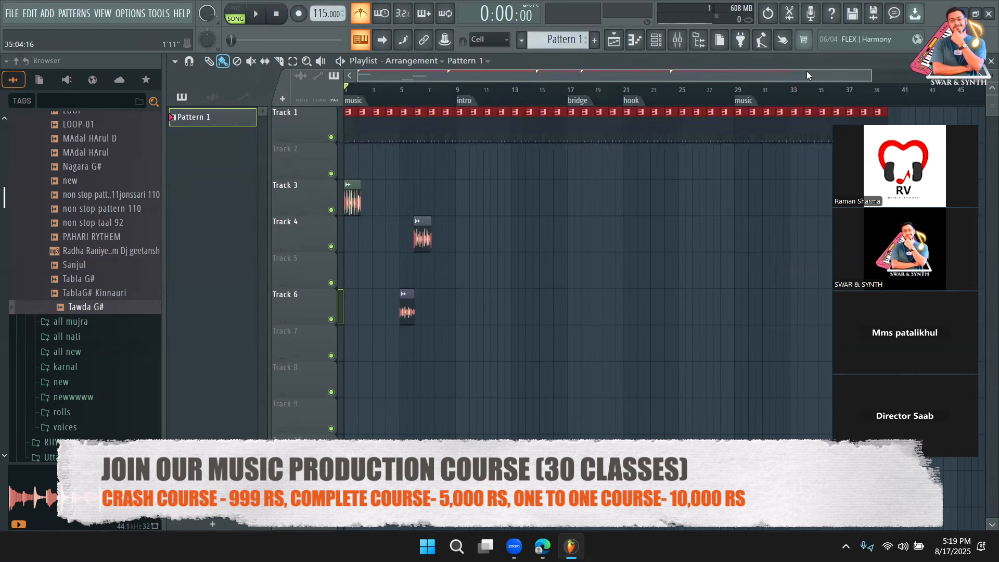
left_click_drag(807, 74, 950, 77)
left_click(713, 134)
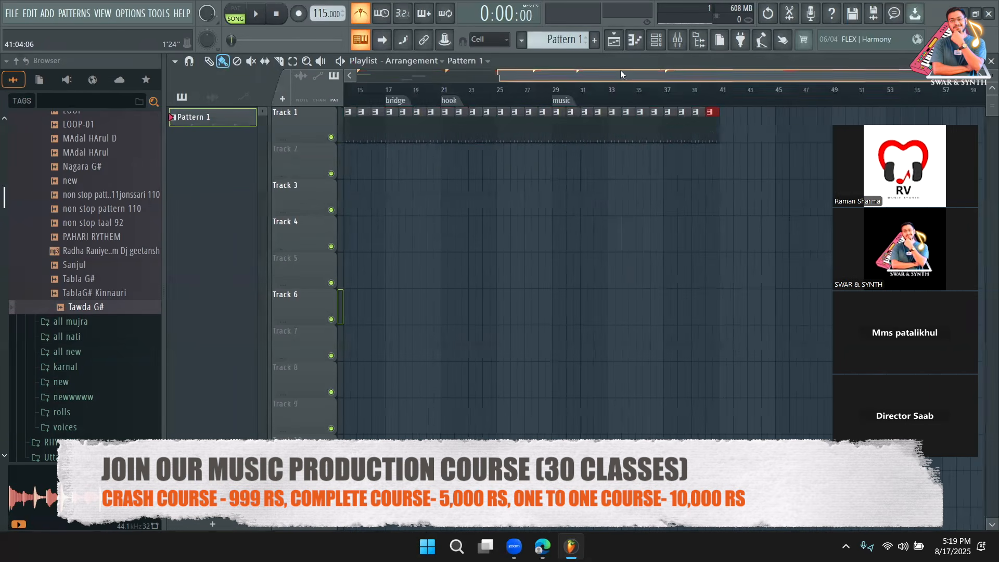
Delete the Pattern 1 clips on Track 1 from bar 37 onward
left_click_drag(621, 73, 514, 75)
mouse_move(845, 73)
left_mouse_down()
mouse_move(853, 63)
mouse_move(884, 65)
left_mouse_up()
right_click(798, 125)
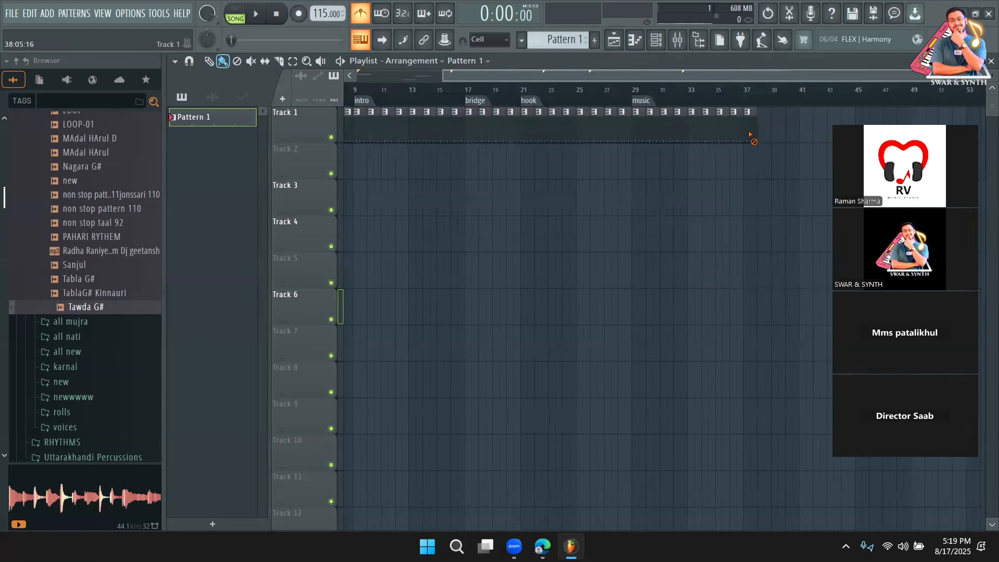
left_click_drag(765, 79, 672, 78)
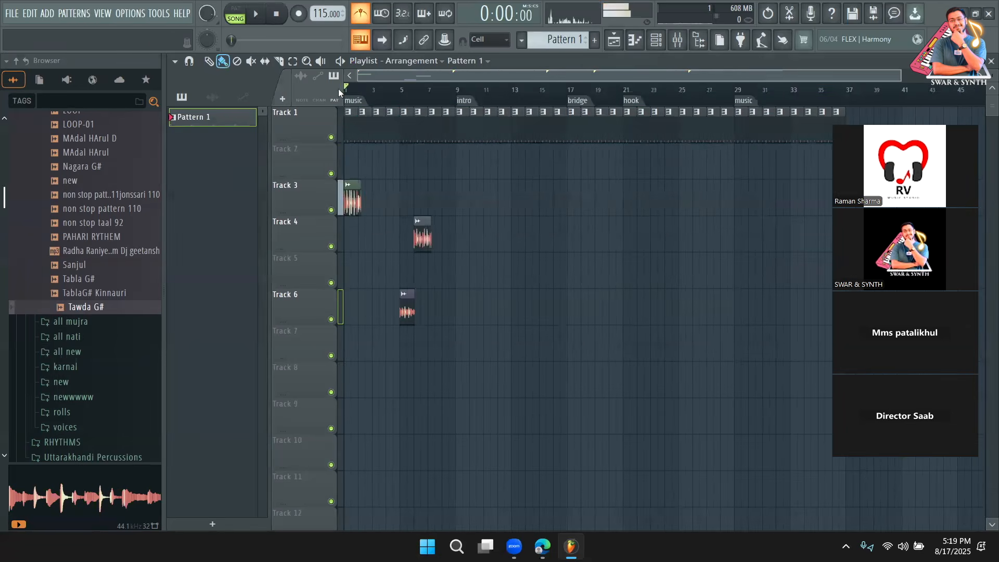
Fit the C# Harul, Dol G# and Tawda G# clips to the project tempo using the 75 to 150 BPM range
left_click(351, 185)
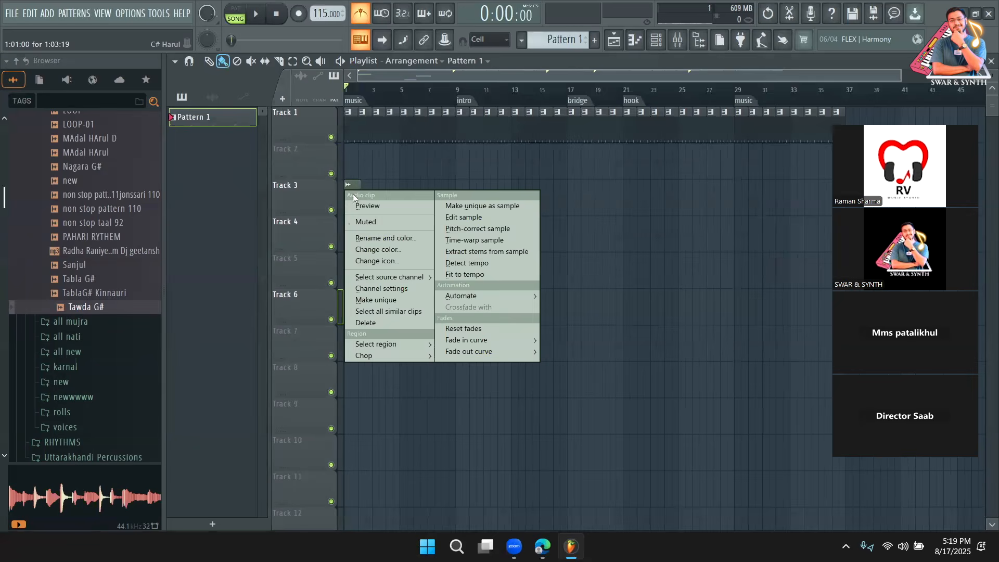
left_click(442, 275)
left_click(510, 325)
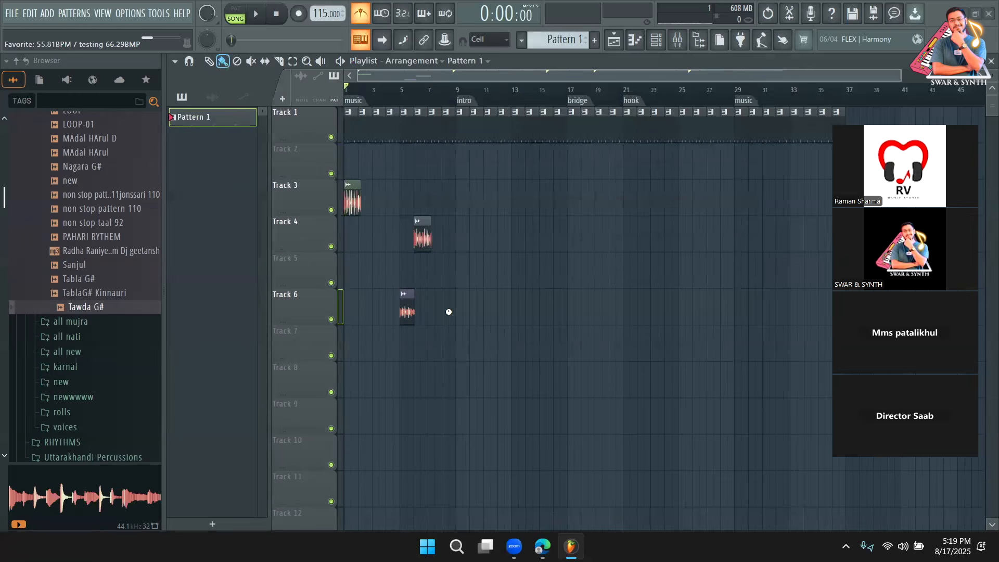
left_click(418, 221)
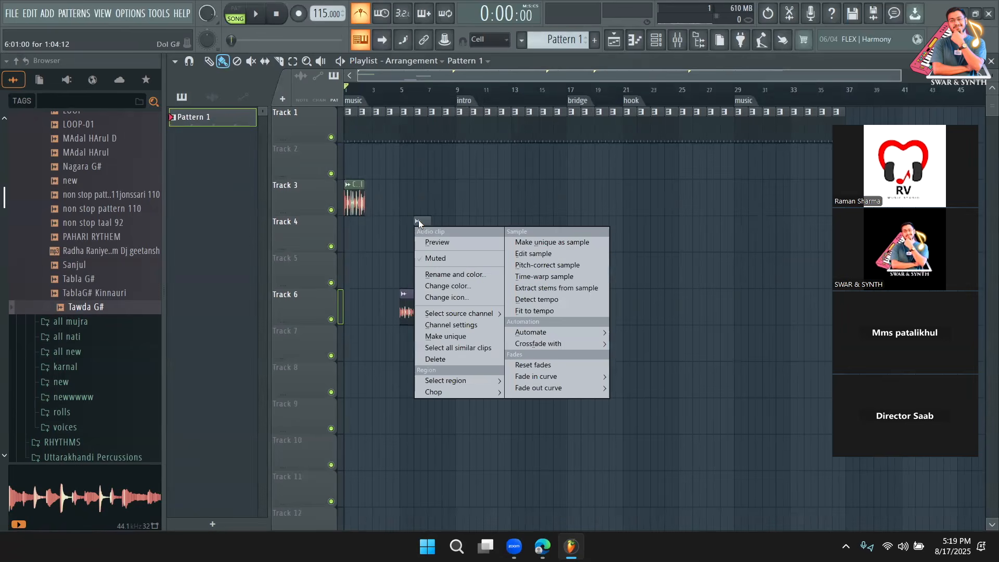
left_click(533, 311)
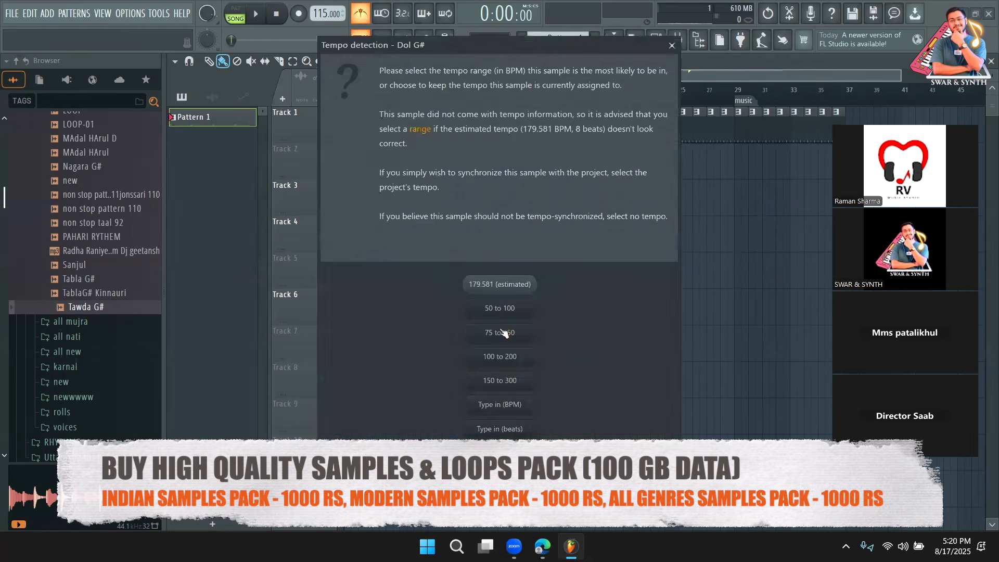
left_click(516, 323)
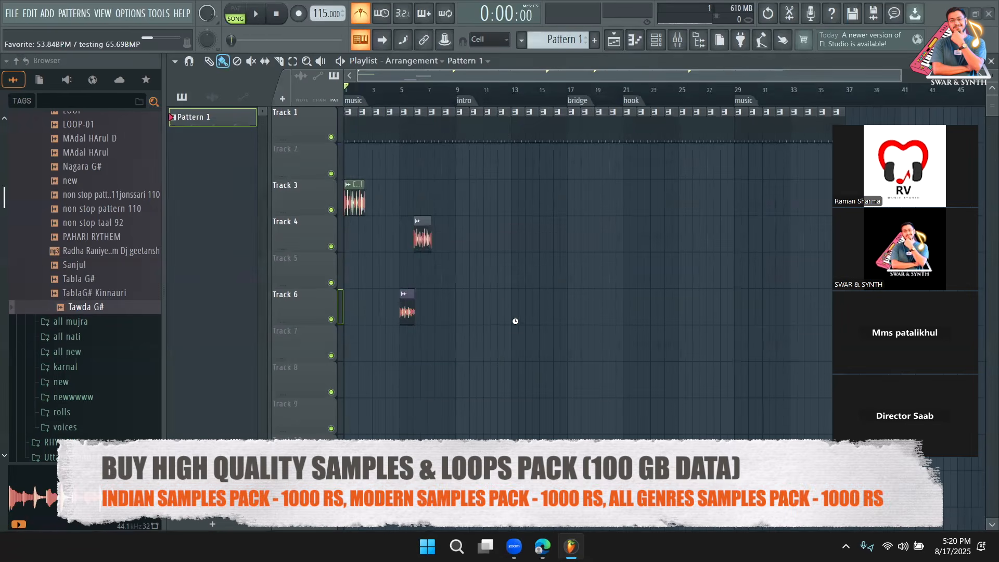
left_click(405, 297)
left_click(520, 384)
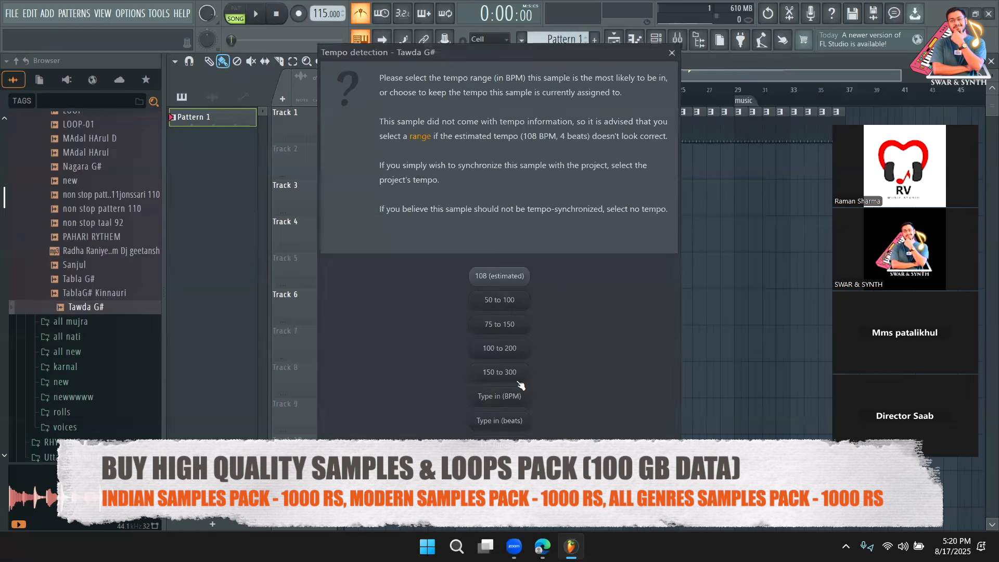
left_click(486, 325)
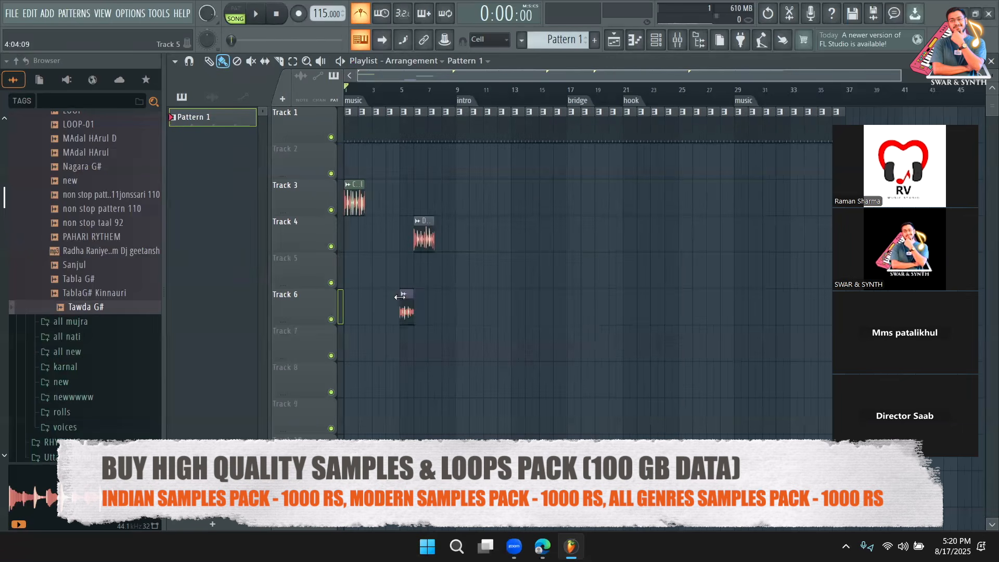
Move the Tawda G# clip along Track 6 to about bar 13 and stretch the C# Harul clip to one bar
left_click_drag(412, 301, 531, 302)
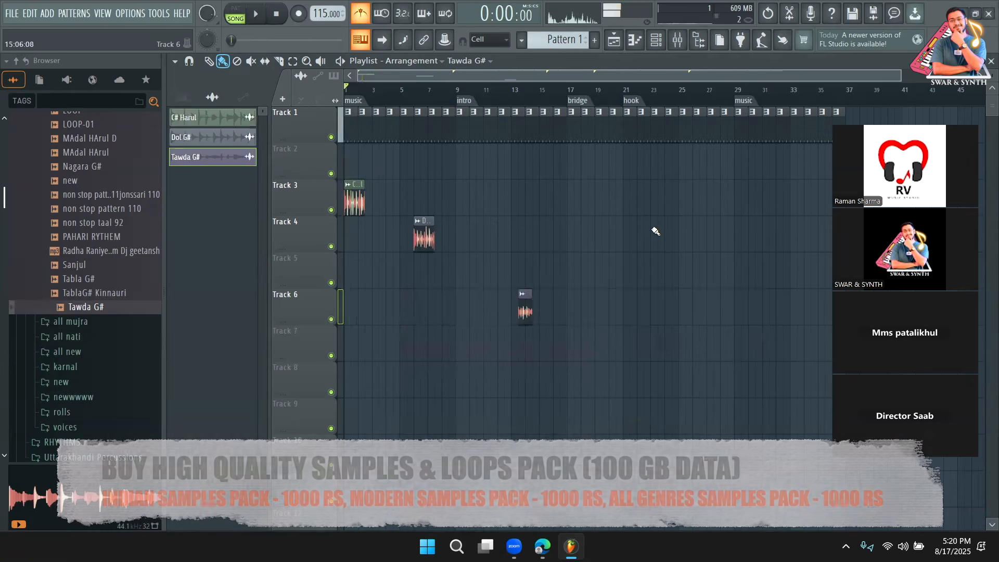
left_click_drag(885, 76, 467, 77)
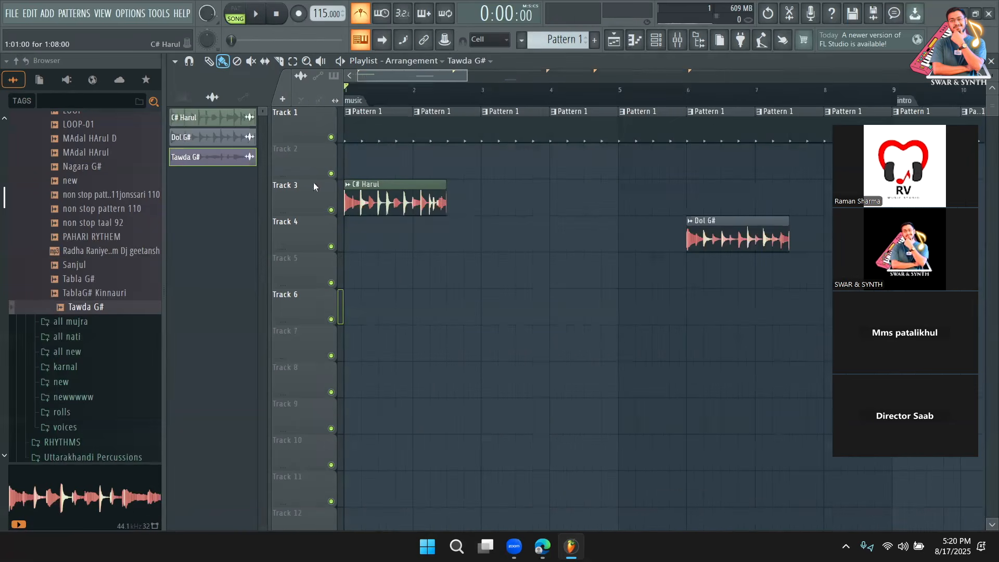
left_click_drag(445, 190, 413, 192)
key("space")
key("space")
Check the C# Harul channel settings, turn off the metronome and play the song from bar 1
double_click(375, 203)
right_click(407, 211)
left_click(364, 130)
key("space")
key("space")
left_click(361, 14)
key("space")
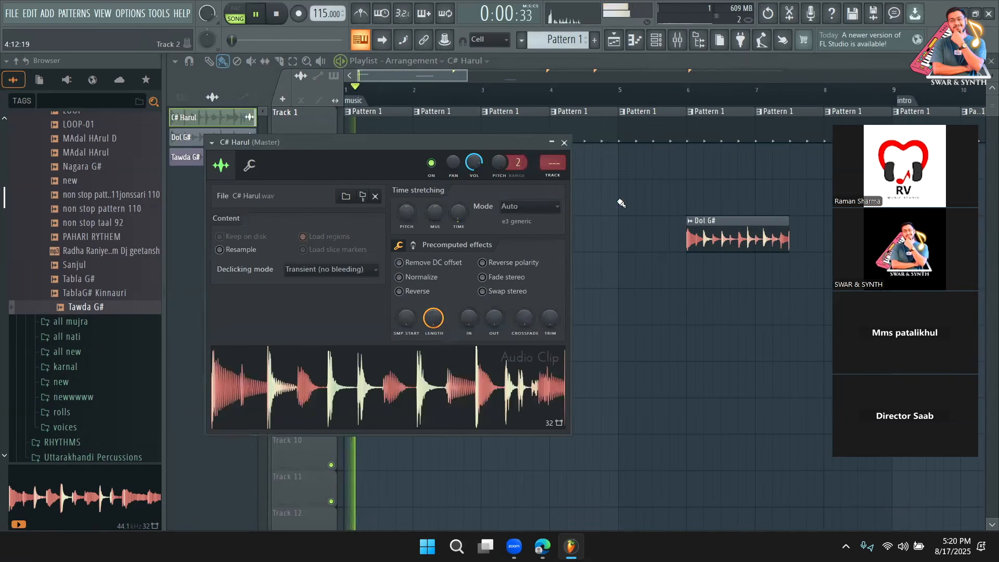
left_click(564, 142)
Repeat the C# Harul clip in bars 2 to 4 of Track 3 and fine-stretch the first clip's end to bar 2
left_click_drag(423, 203, 569, 204)
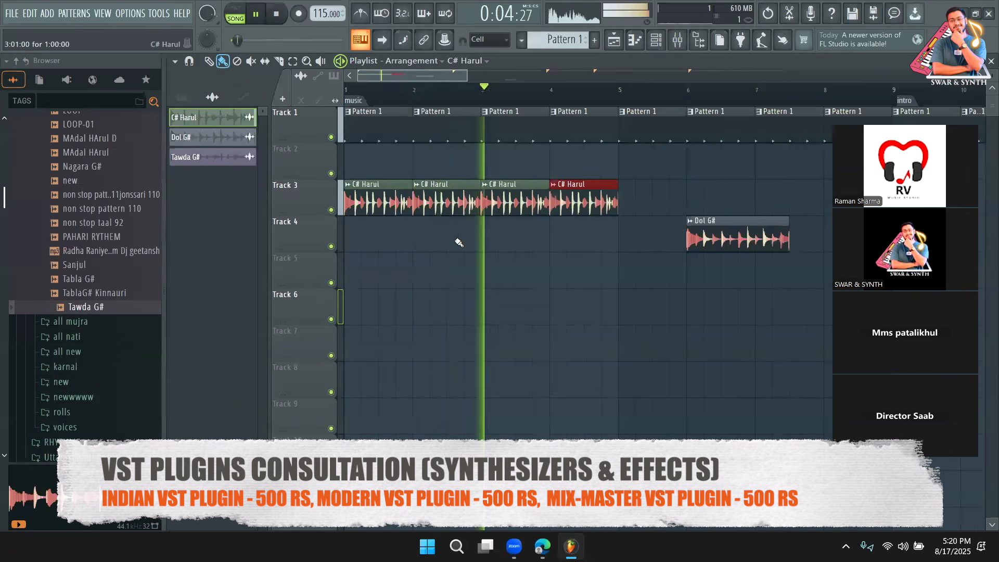
key("space")
left_click_drag(467, 76, 381, 89)
right_click(738, 195)
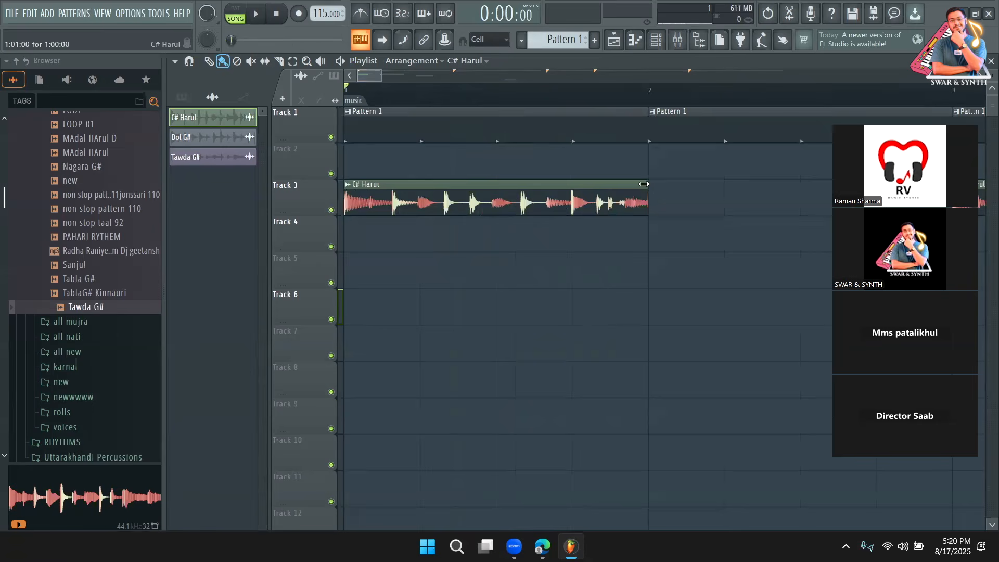
left_click_drag(644, 183, 647, 184)
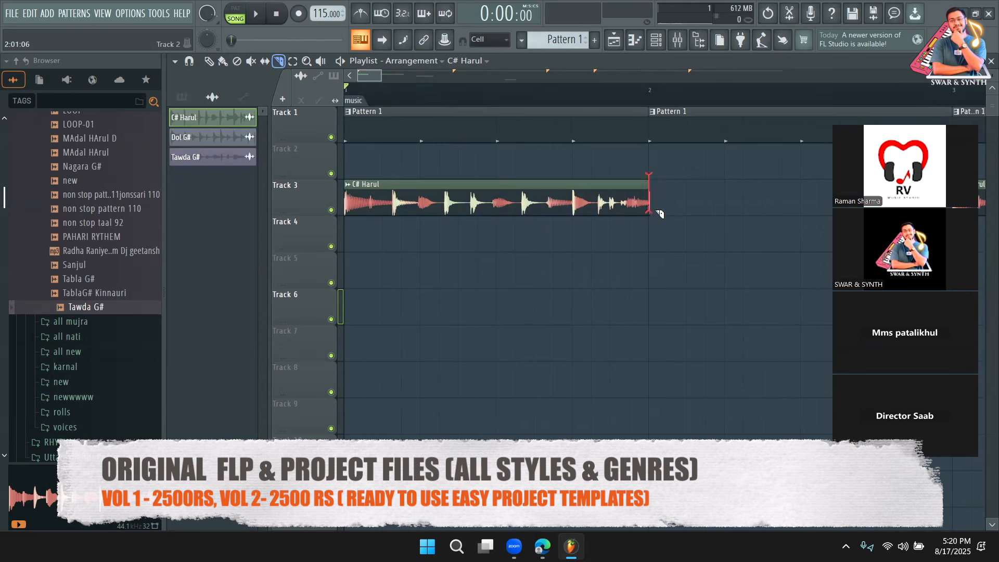
key("space")
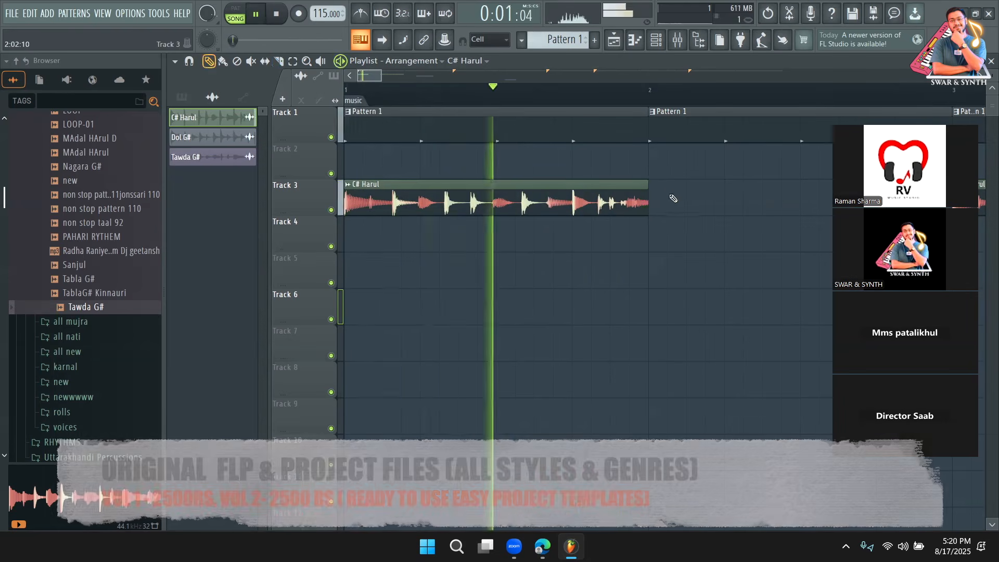
left_click(708, 196)
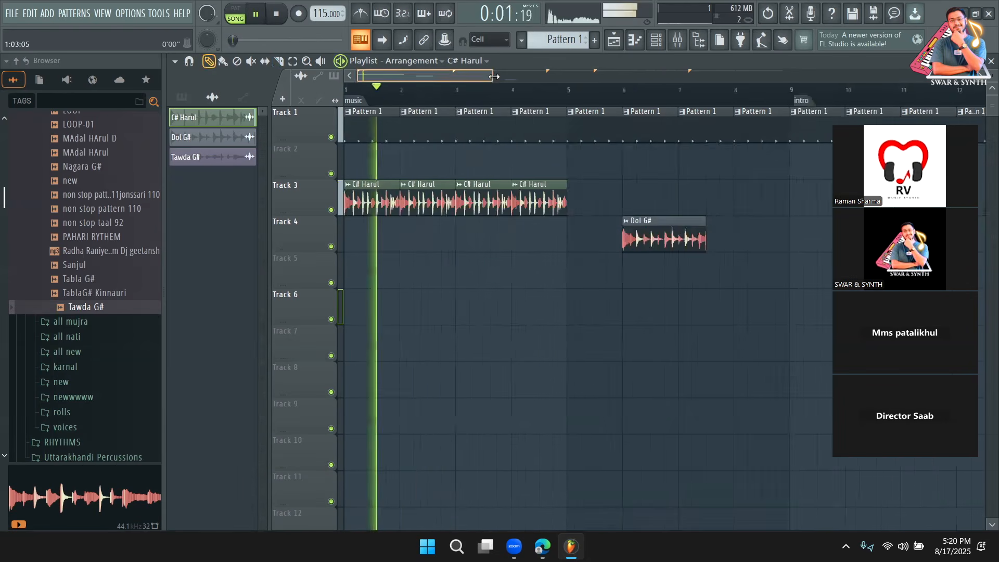
key("space")
Move the Dol G# clip to bar 1 on Track 4 and stretch it to one bar
left_click_drag(685, 252, 374, 239)
key("space")
key("space")
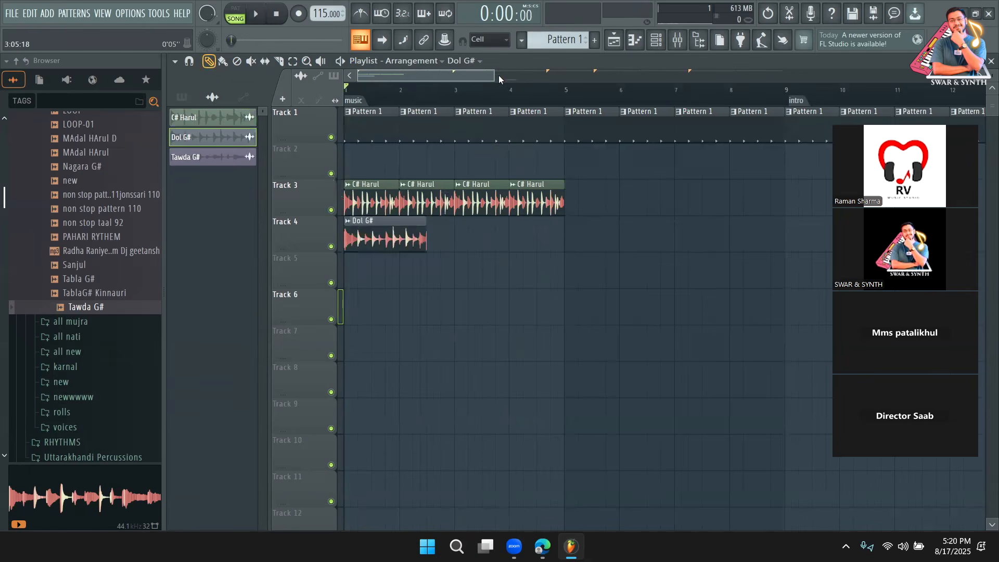
left_click_drag(498, 75, 430, 75)
left_click_drag(501, 223, 444, 235)
Lower the Dol G# channel volume to 32%
double_click(411, 243)
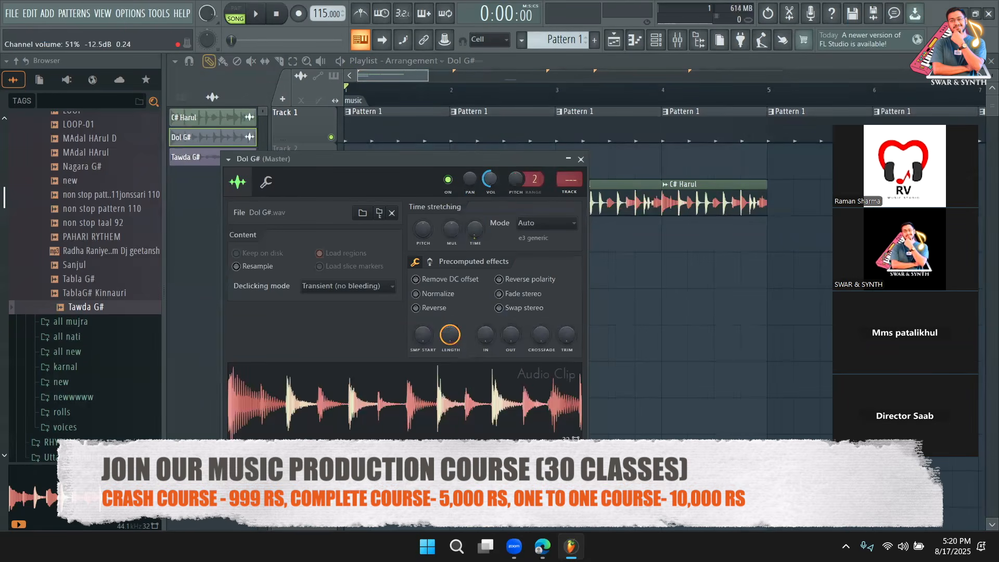
key("Escape")
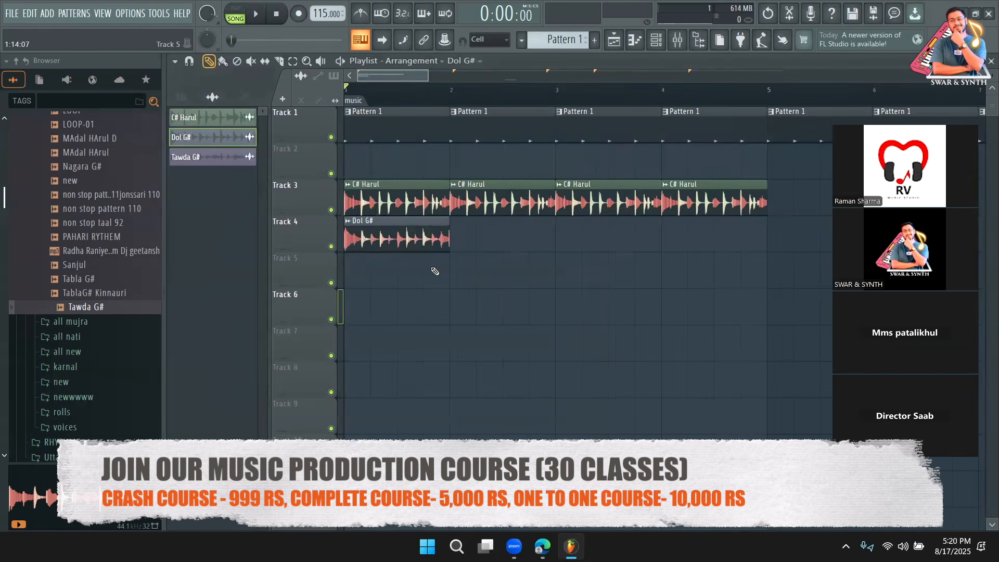
double_click(405, 240)
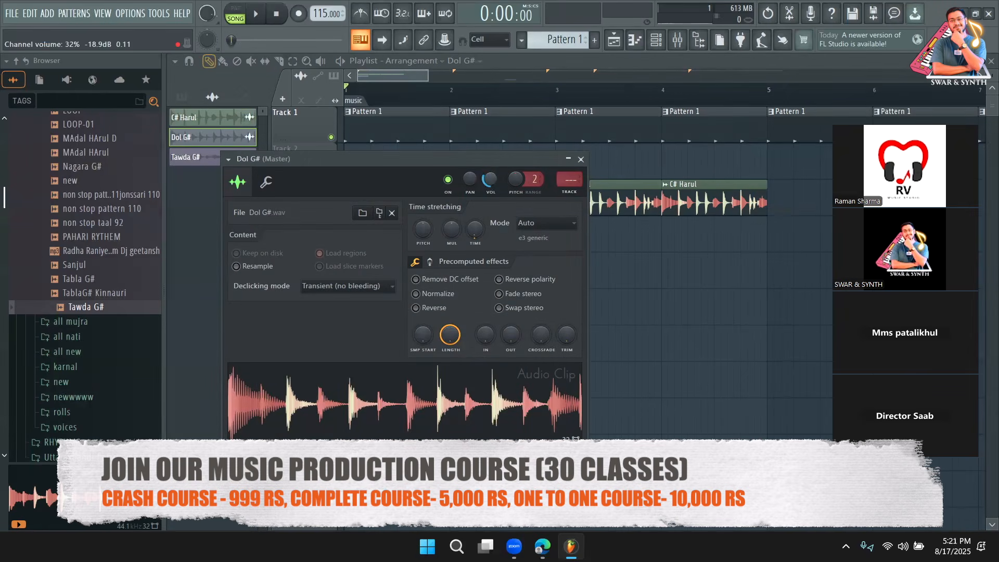
key("Escape")
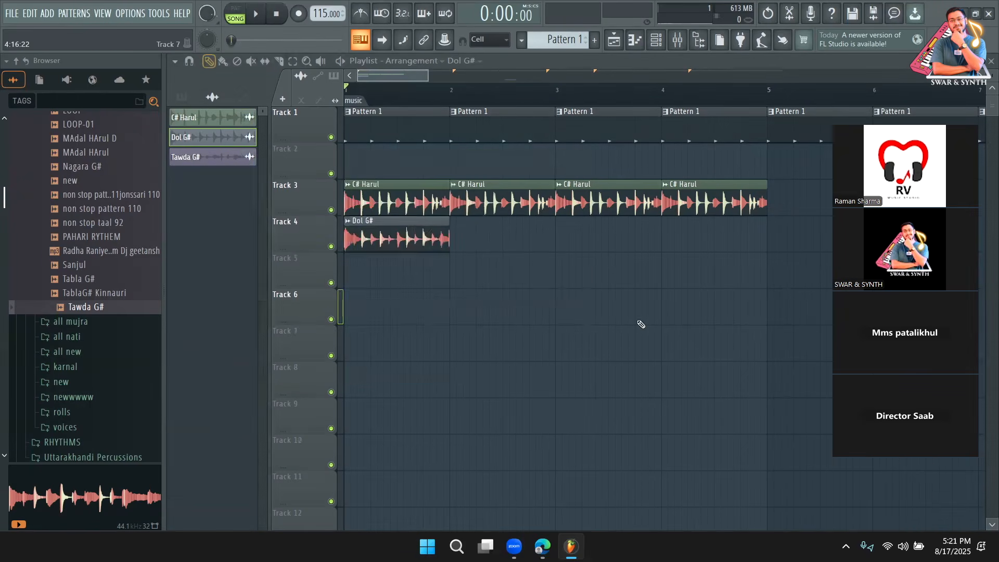
Place Dol G# clips in bars 2, 3 and 4 of Track 4 during playback
key("space")
left_click(457, 240)
left_click_drag(502, 240, 494, 240)
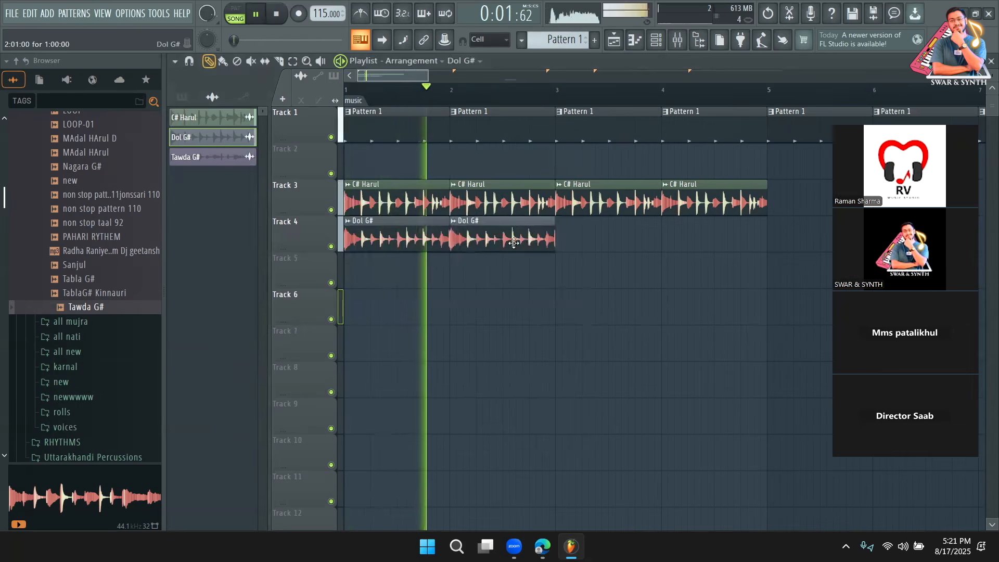
left_click(559, 239)
left_click(664, 239)
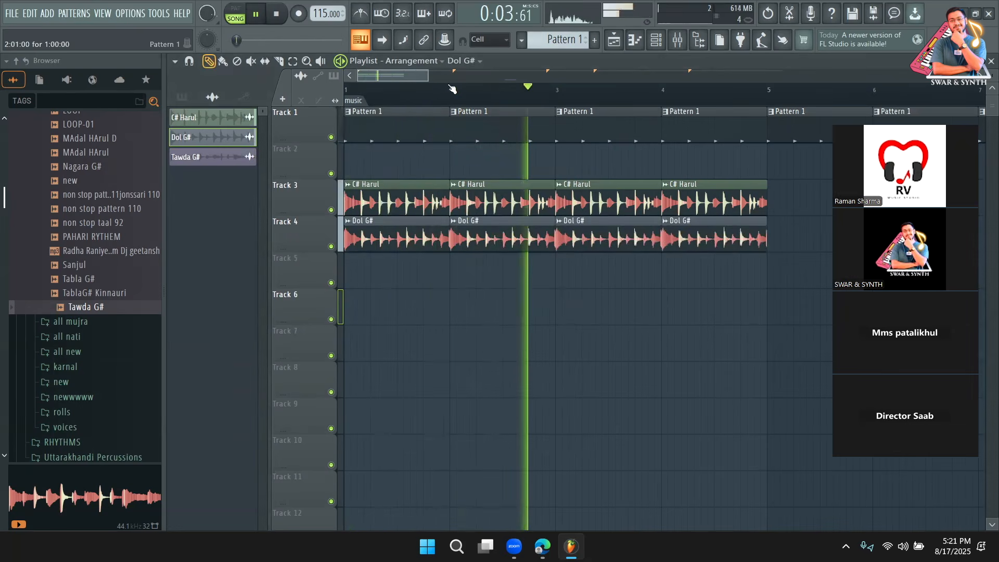
Move the Tawda G# clip to bar 7 on Track 6 and audition it with the track soloed
left_click_drag(428, 75, 640, 83)
key("space")
mouse_move(692, 310)
left_mouse_down()
mouse_move(577, 290)
mouse_move(515, 307)
left_mouse_up()
left_click(512, 91)
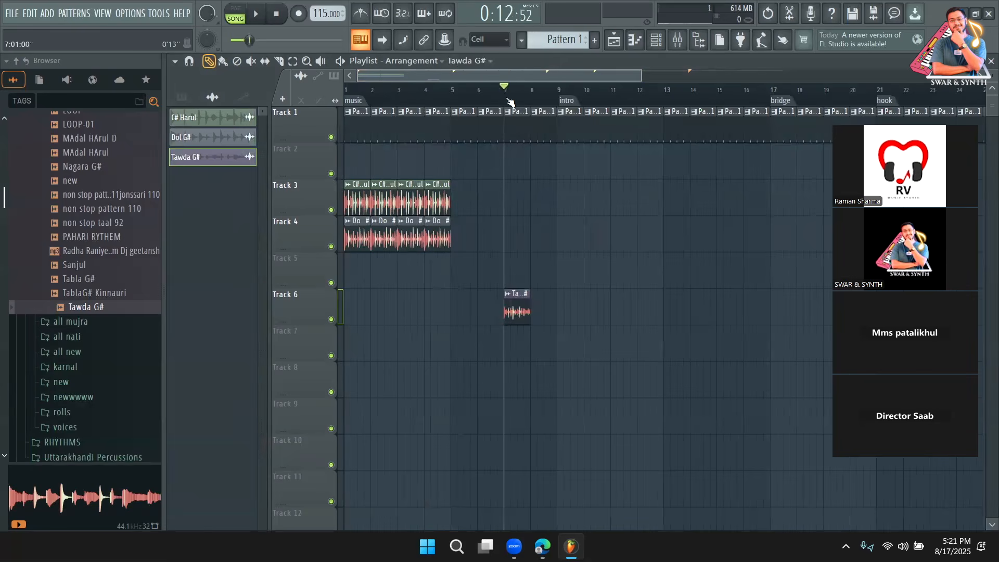
right_click(331, 319)
key("space")
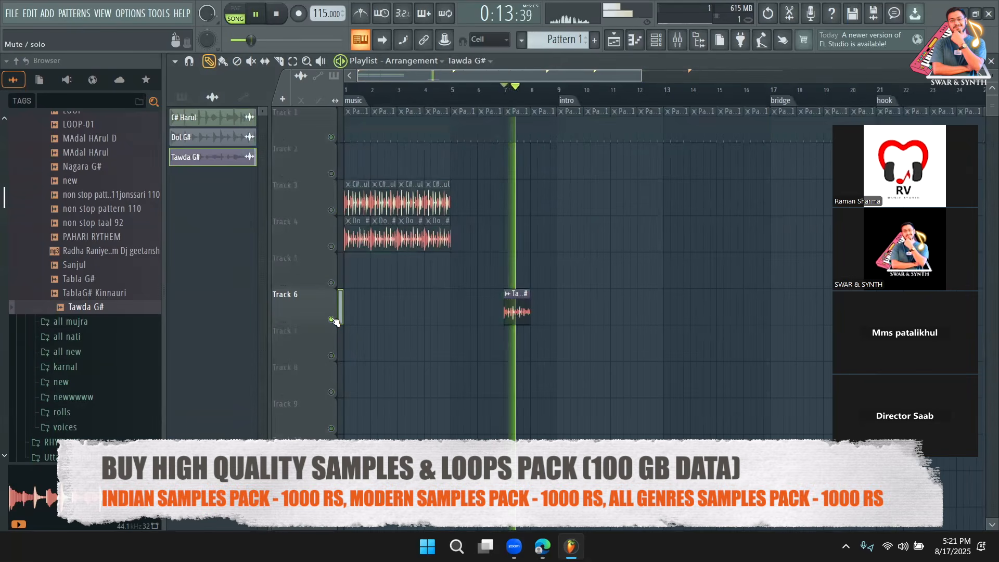
right_click(332, 320)
key("space")
Move the Tawda G# clip to bar 1 of Track 5, repeat it through bar 4 and play the layered loops
left_click_drag(516, 312, 291, 275)
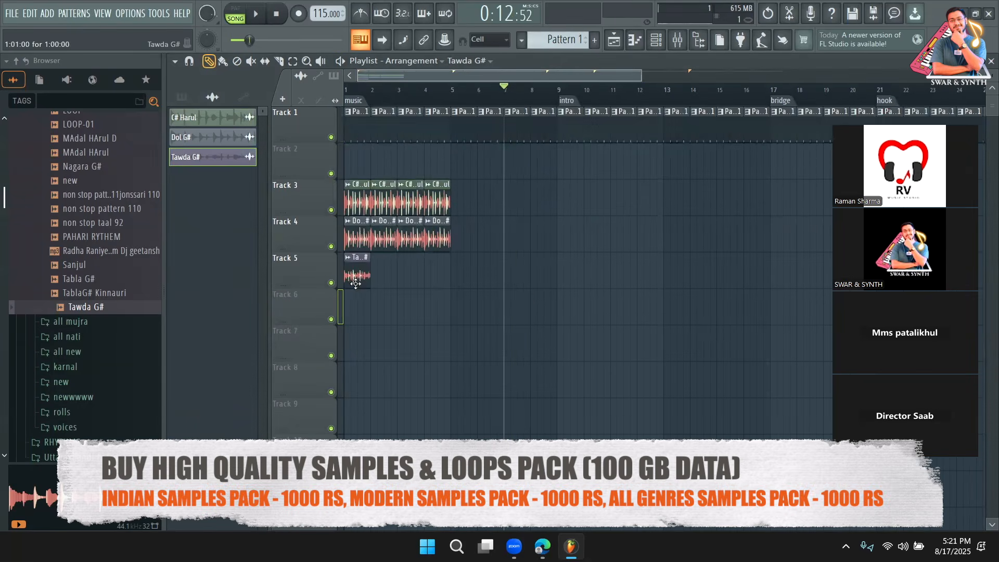
left_click(385, 278)
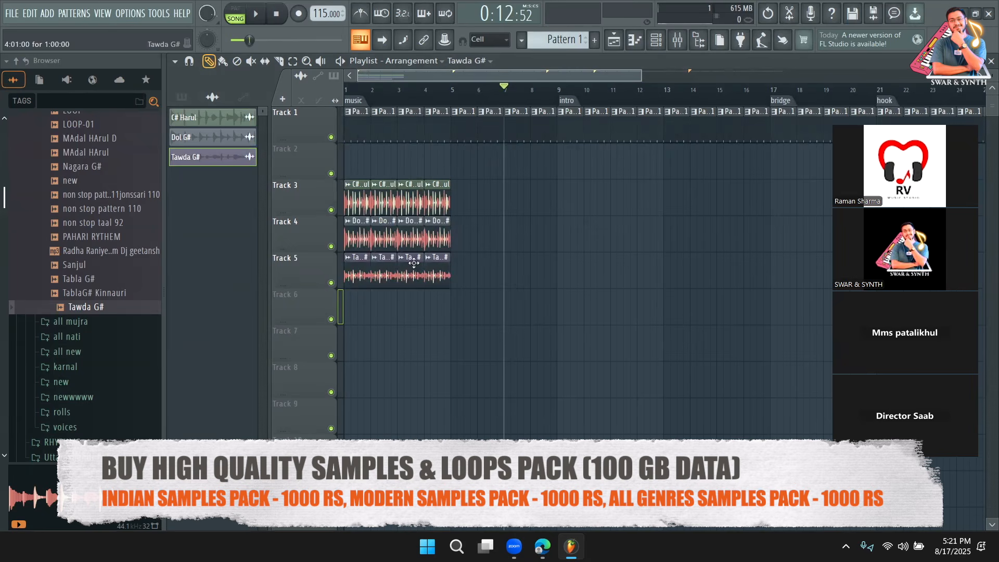
key("space")
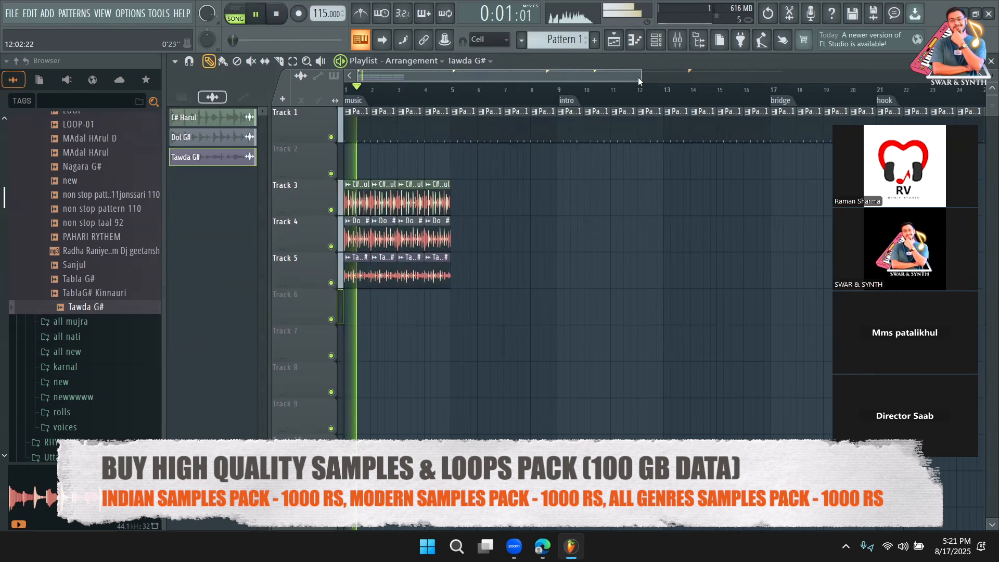
left_click_drag(601, 77, 472, 77)
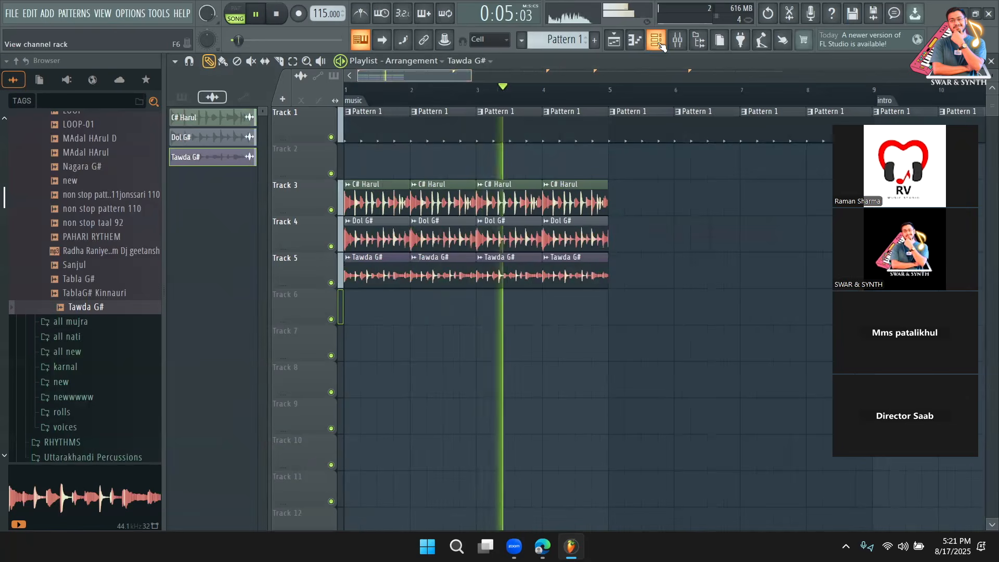
key("space")
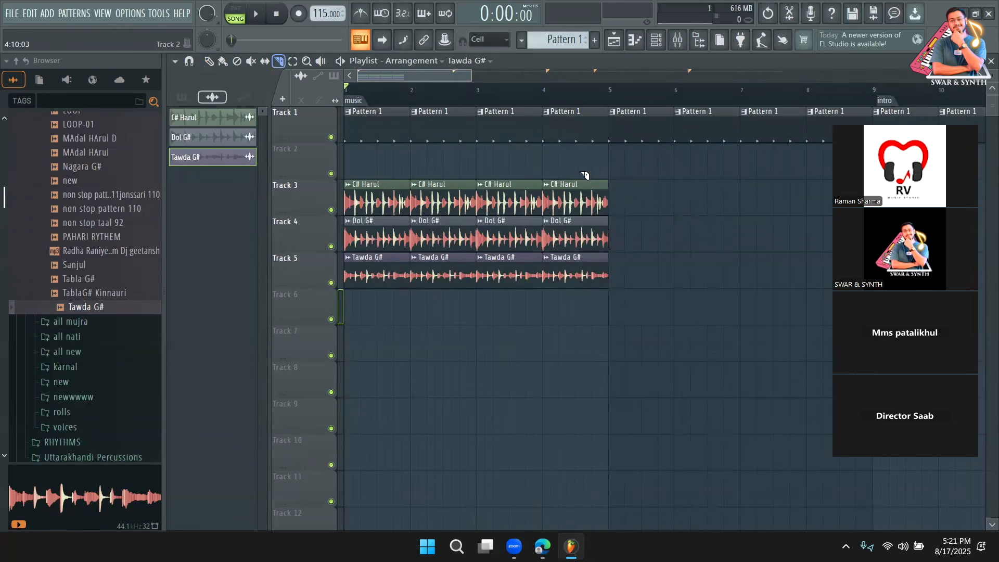
Try to slice the bar 4 clips on Tracks 3 to 5 at mid-bar and undo the cut
left_click_drag(575, 169, 586, 341)
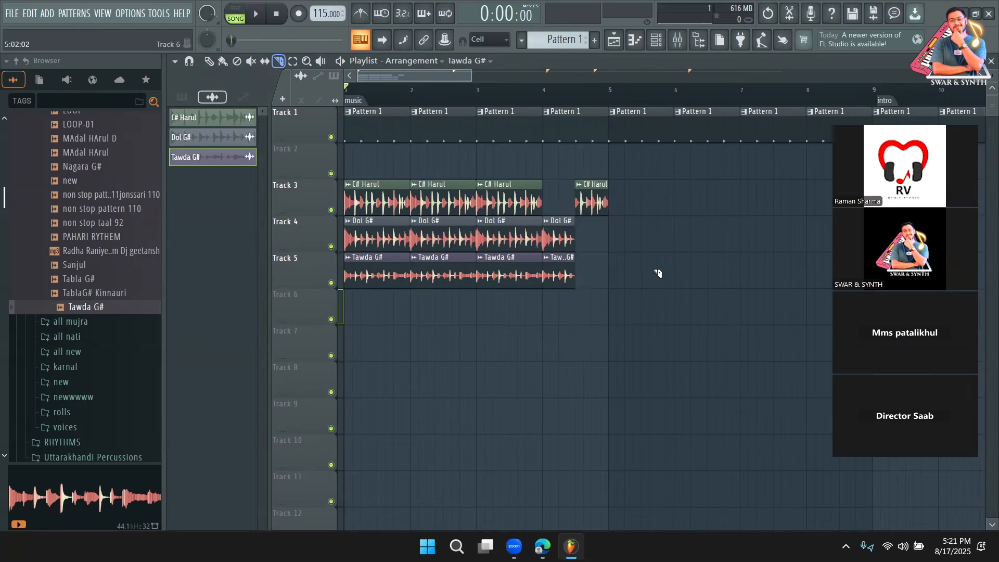
key("ctrl+z")
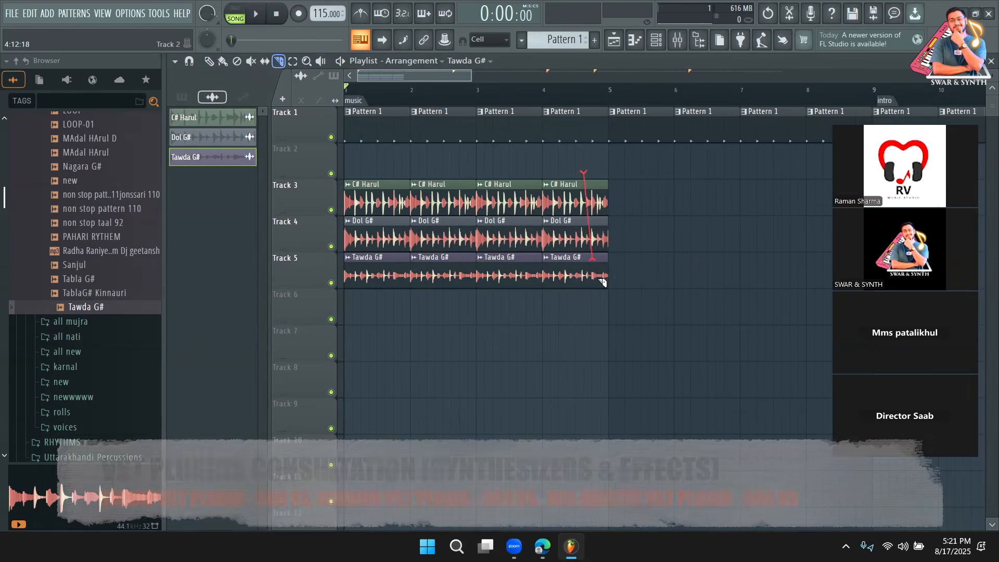
Repeat the four-bar block of C# Harul, Dol G# and Tawda G# clips on Tracks 3 to 5 through bar 12
left_click_drag(648, 312, 194, 77)
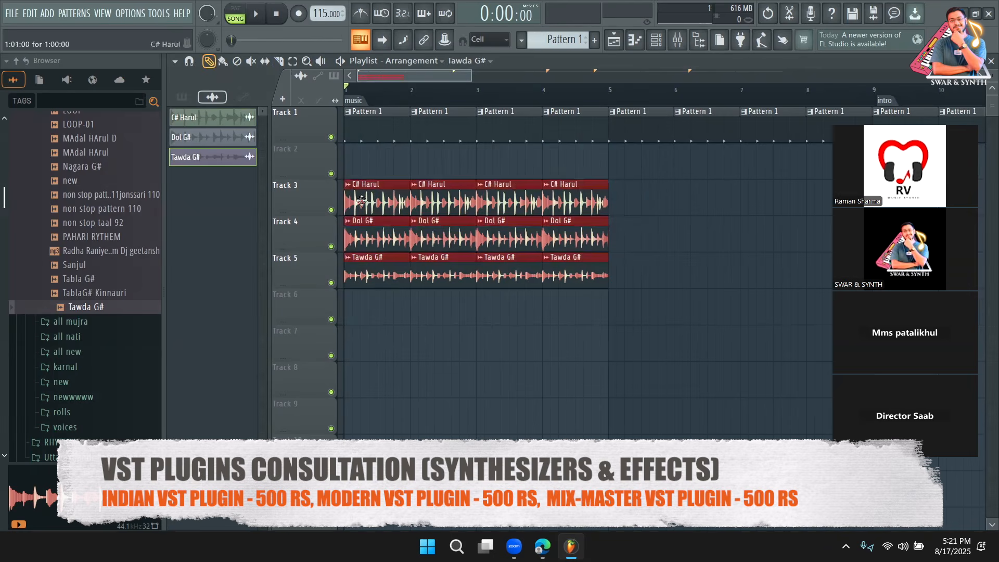
key("ctrl+b")
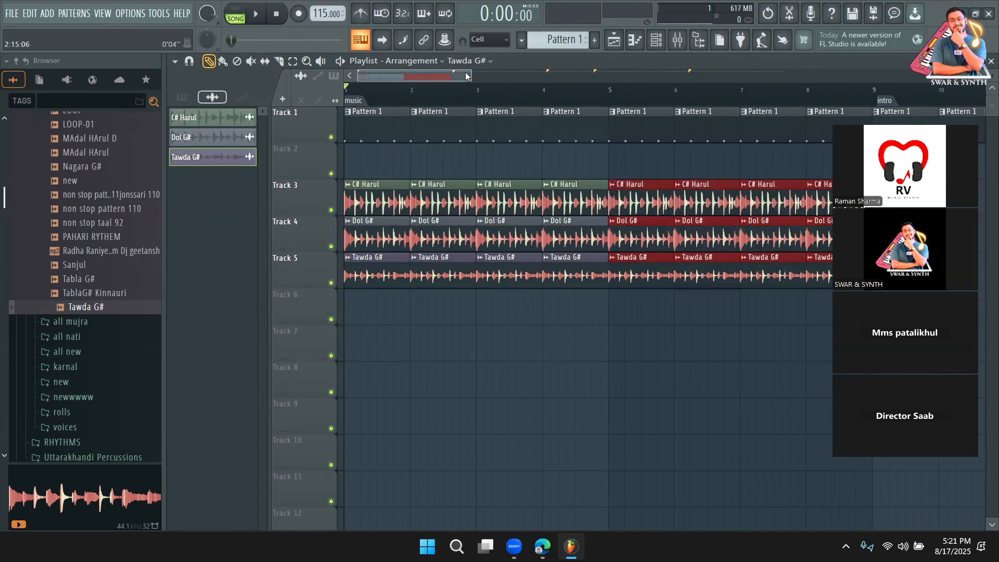
left_click_drag(470, 72, 561, 72)
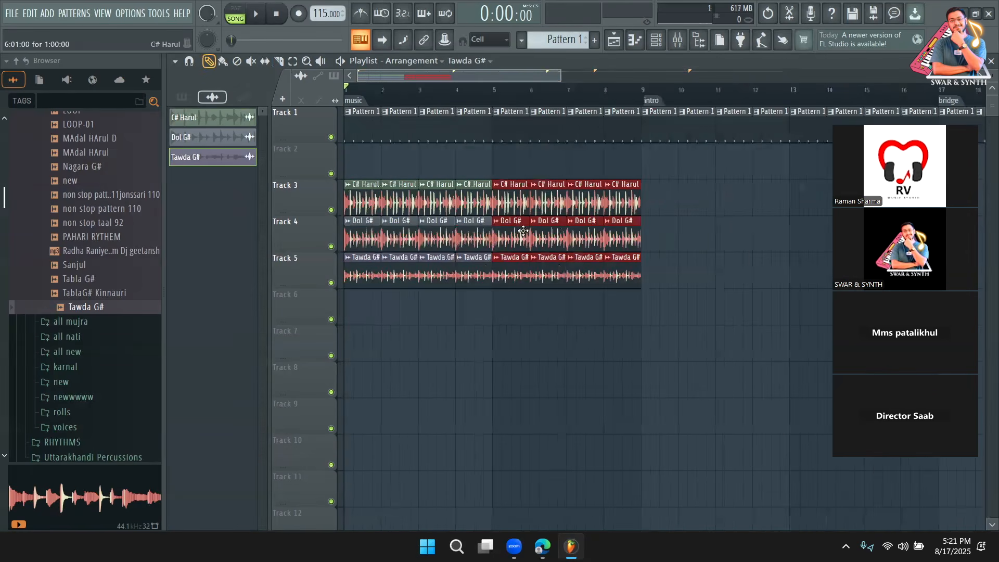
left_click_drag(511, 203, 676, 200)
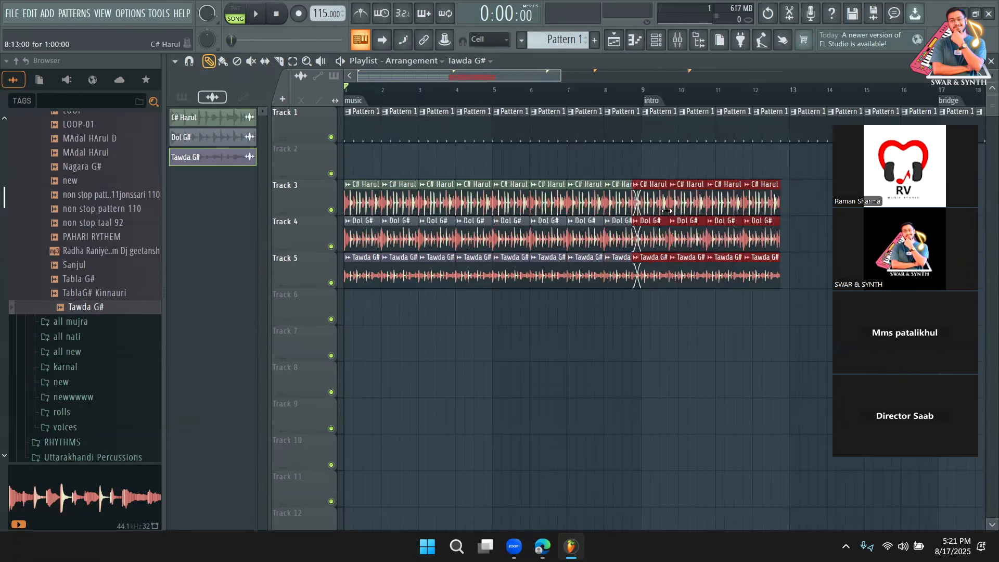
left_click_drag(664, 203, 672, 203)
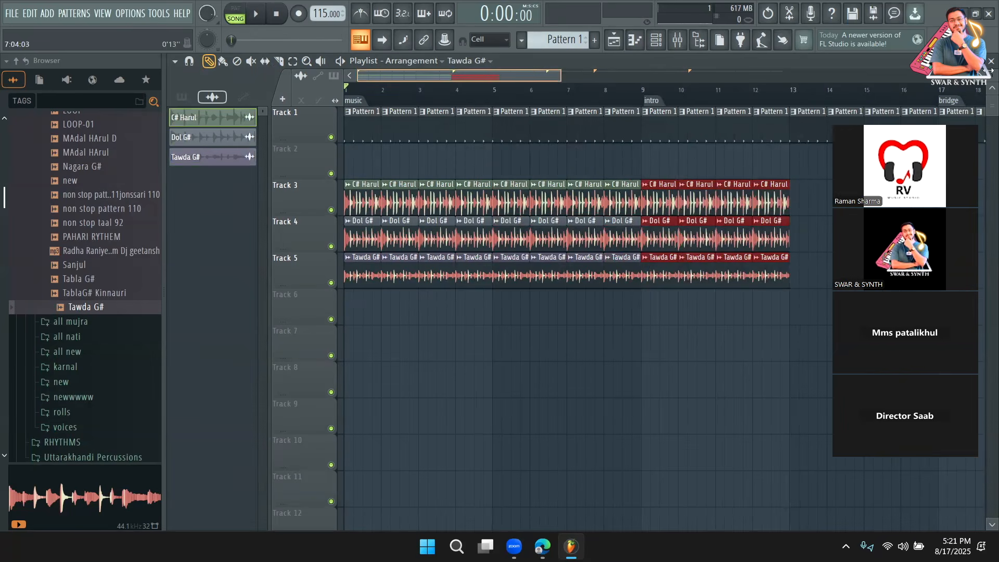
Copy the twelve-bar loop block on Tracks 3 to 5 twice more, filling the playlist through bar 36
scroll(390, 79, "down", 3)
left_click_drag(527, 290, 346, 146)
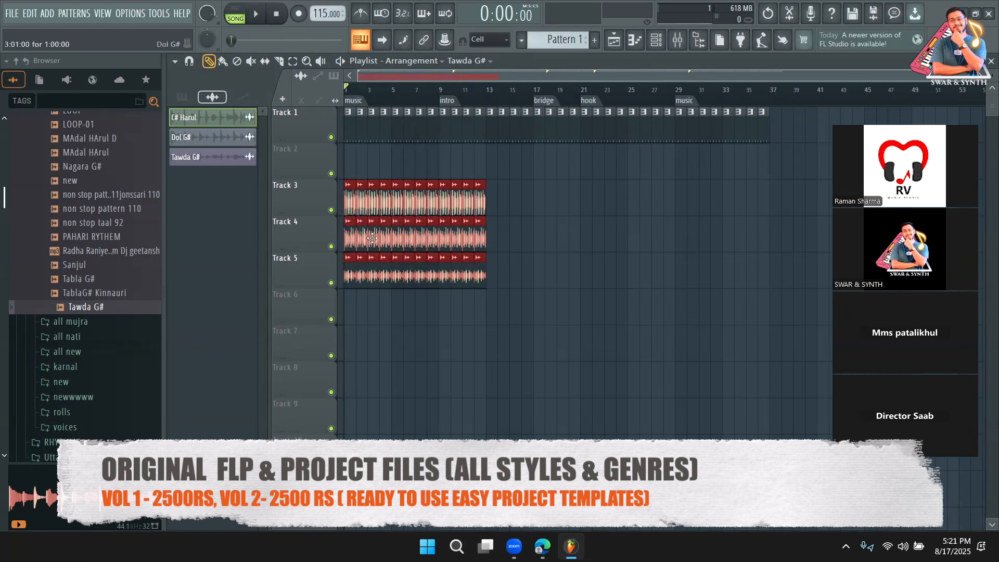
left_click_drag(389, 242, 520, 241)
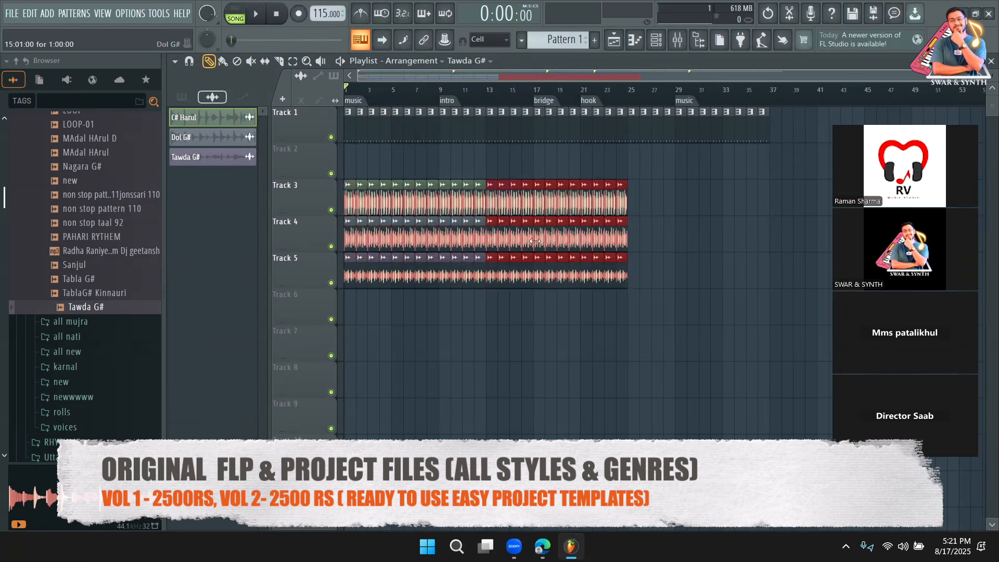
key("ctrl+b")
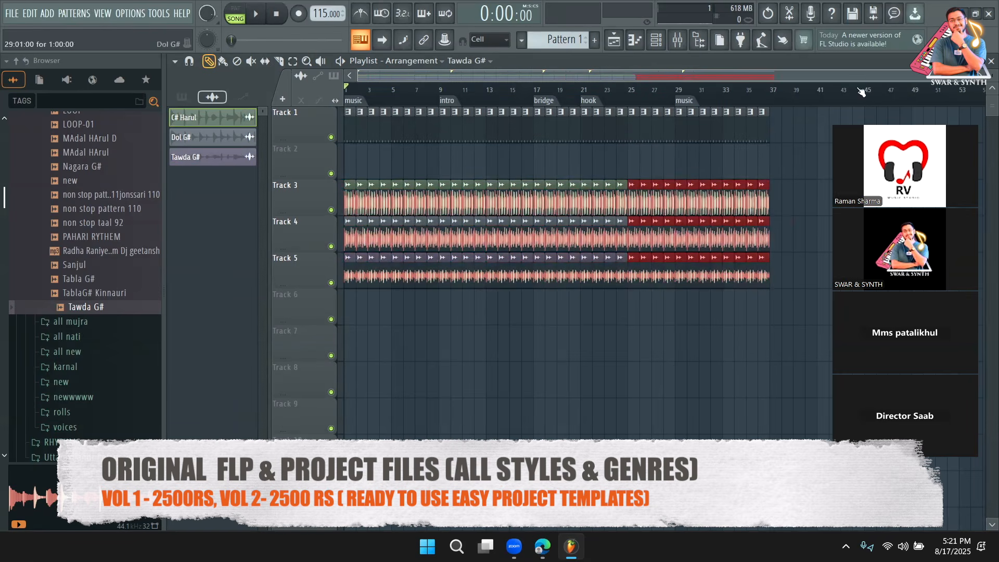
Undo the block copies on Tracks 3 to 5 back to the original four bars
scroll(545, 430, "up", 4)
key("ctrl+d")
key("ctrl+z")
key("ctrl+z")
key("ctrl+z")
key("ctrl+z")
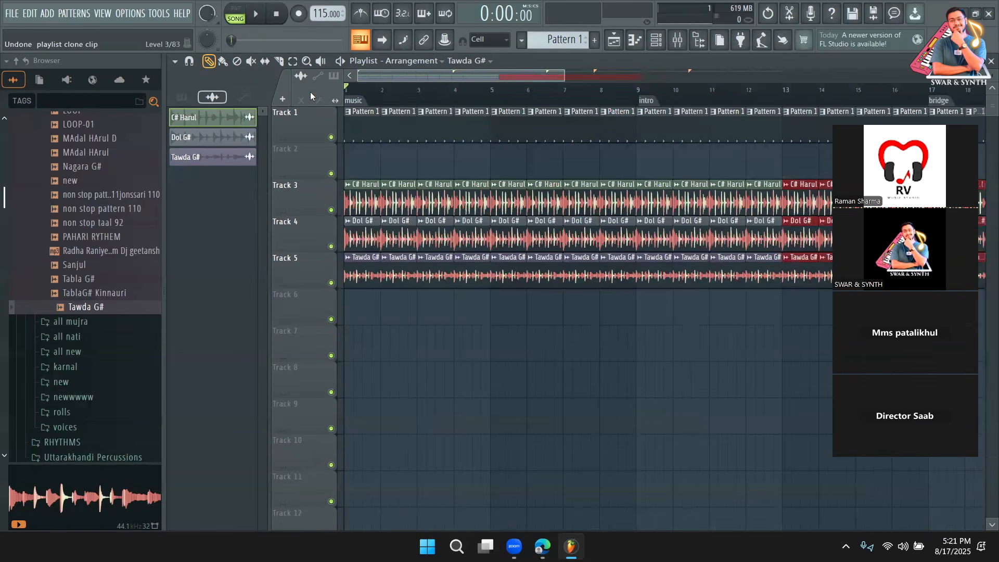
key("ctrl+z")
key("ctrl+z")
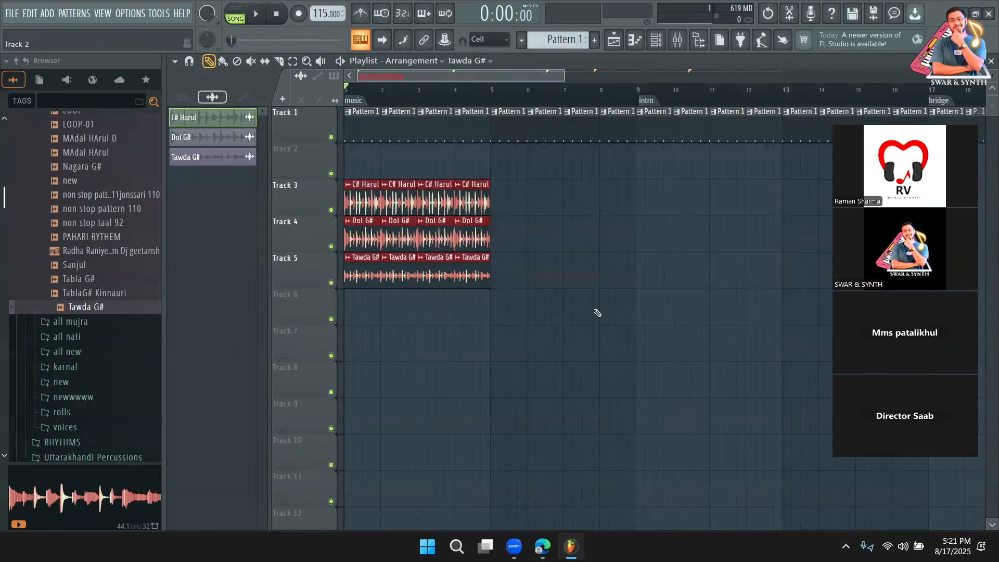
Duplicate the four-bar loop block on Tracks 3 to 5 repeatedly through bar 36 and play the opening bars
left_click_drag(682, 398, 343, 142)
key("ctrl+b")
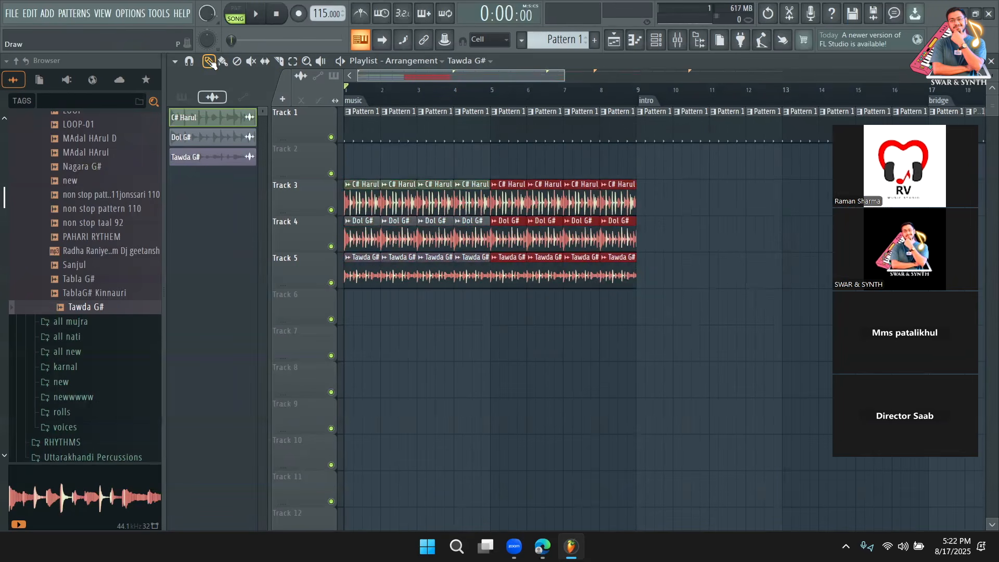
key("ctrl+b")
key("ctrl+b")
key("ctrl+b")
left_click_drag(470, 76, 604, 80)
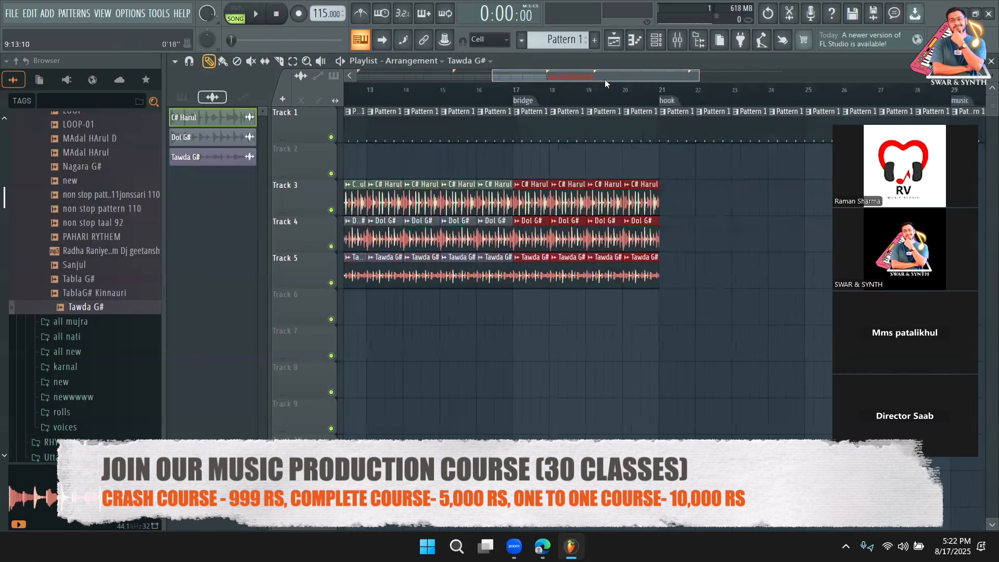
key("ctrl+b")
key("ctrl+b")
left_click_drag(685, 79, 365, 86)
key("ctrl+b")
key("ctrl+b")
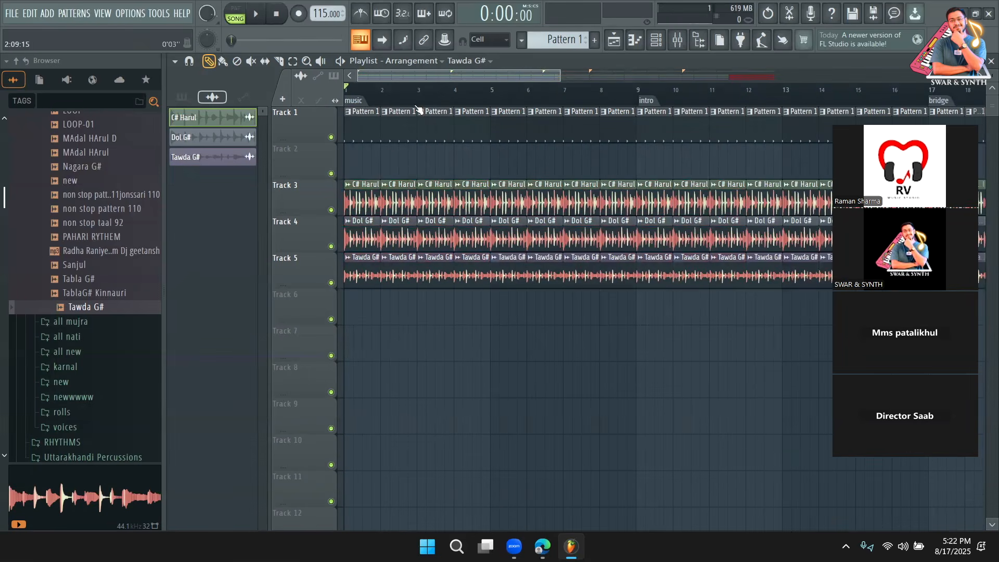
key("space")
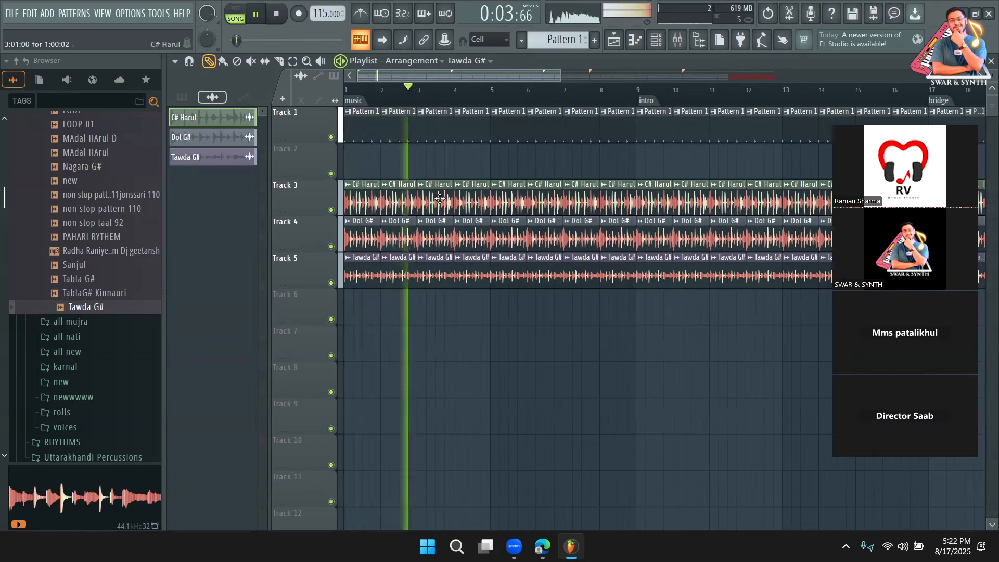
key("space")
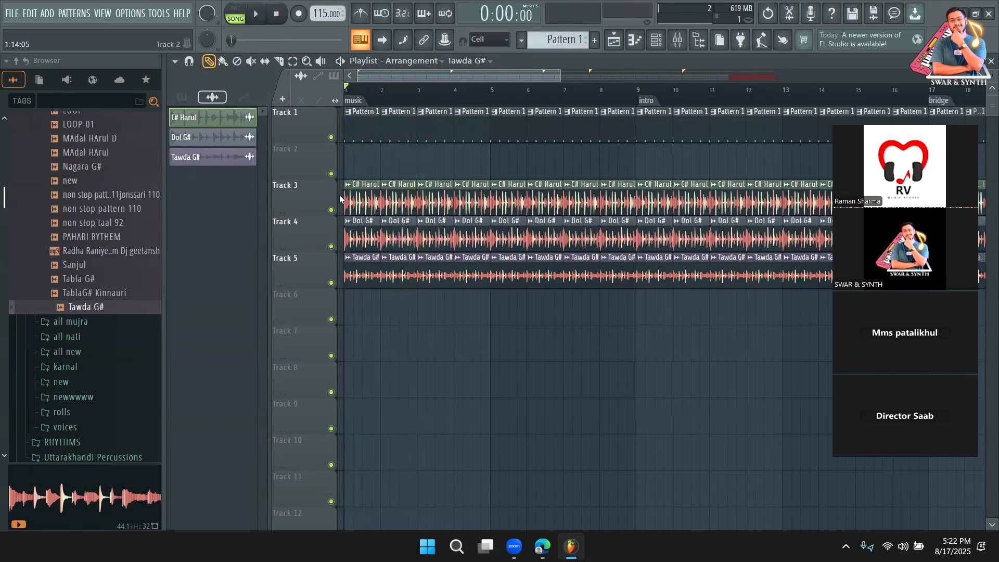
Switch to Pattern 3 and place its clip on Track 2 across bars 1 to 4
left_click(651, 49)
left_click(305, 63)
left_click(287, 96)
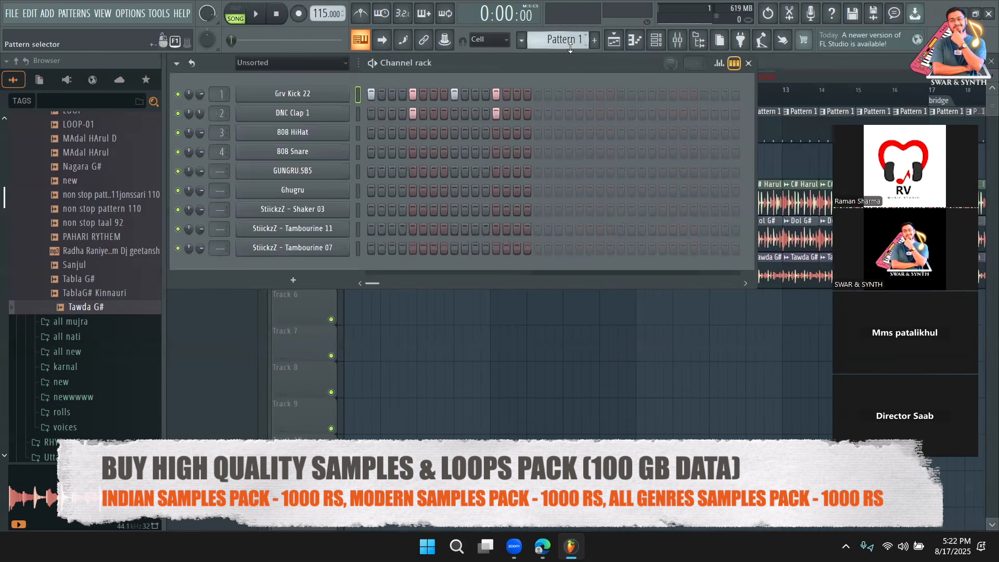
scroll(577, 40, "up", 1)
left_click(779, 64)
left_click_drag(466, 322, 357, 163)
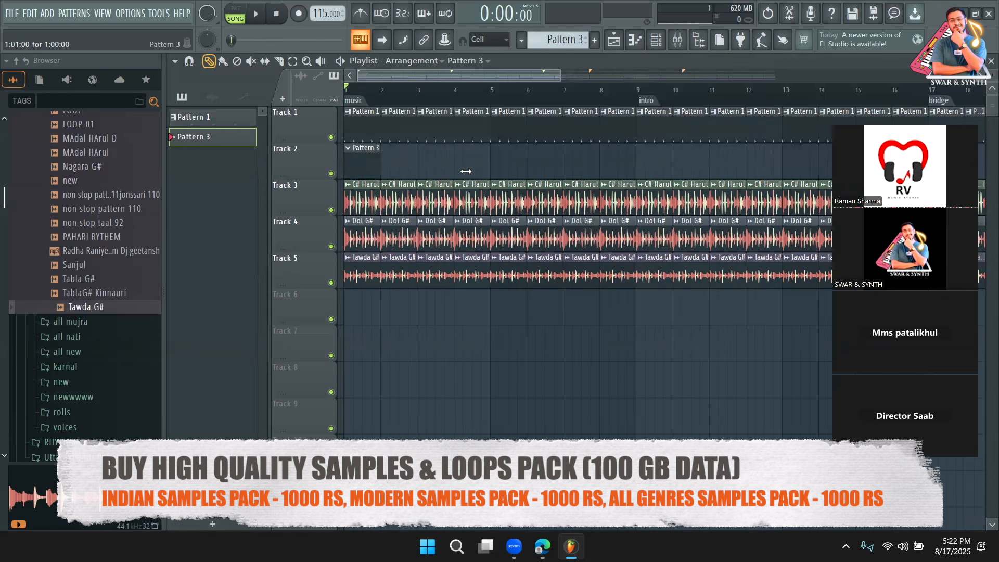
left_click_drag(466, 171, 494, 171)
Try Shaker 03 hits on steps 1 and 2 and a GUNGRU.SB5 hit on step 1 of Pattern 3, with playback
left_click(657, 42)
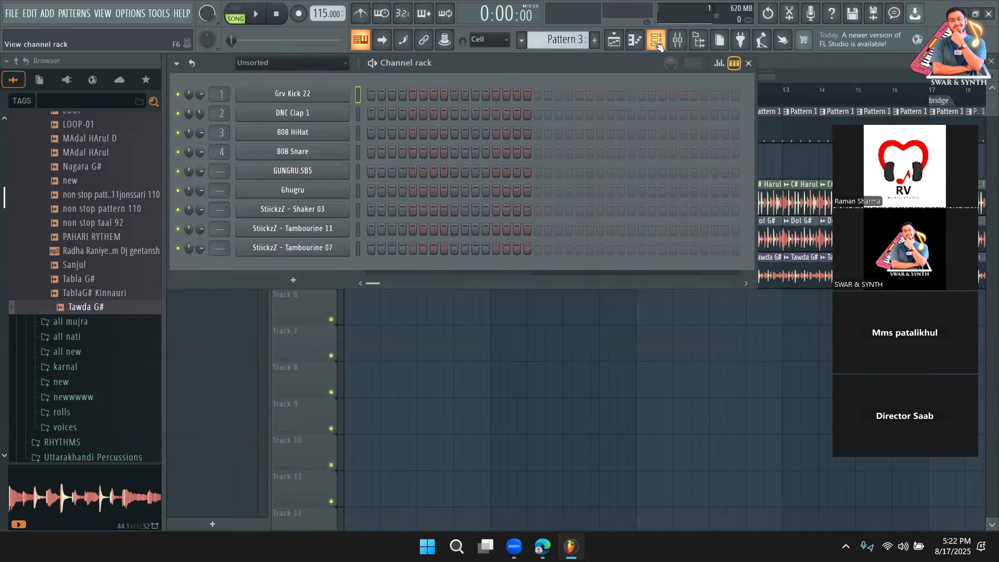
left_click_drag(371, 210, 382, 211)
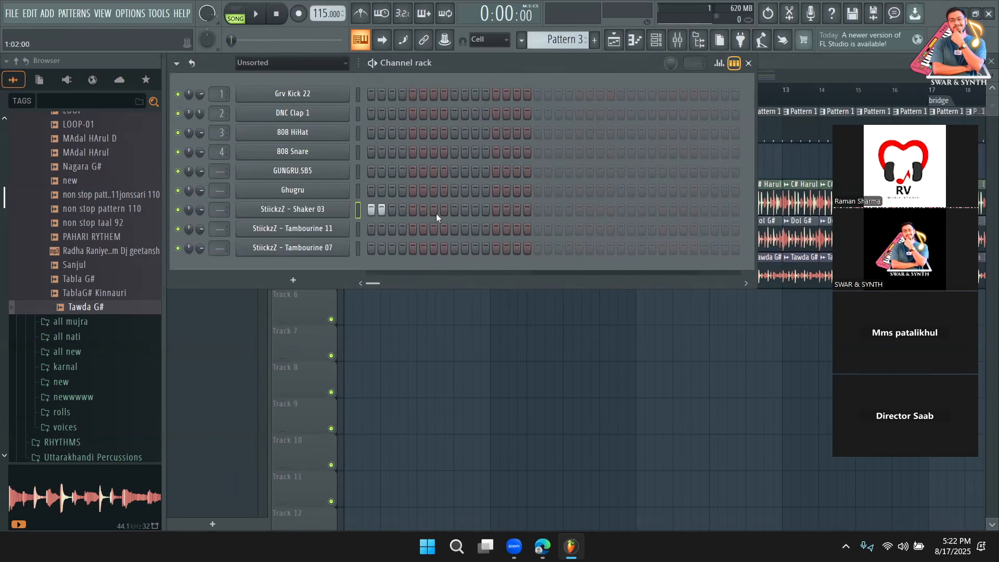
left_click(371, 171)
key("space")
key("space")
right_click(372, 172)
key("space")
Try a GUNGRU.SB5 hit on step 5 against Ghugru hits on steps 1 and 9, and clear them
left_click(414, 172)
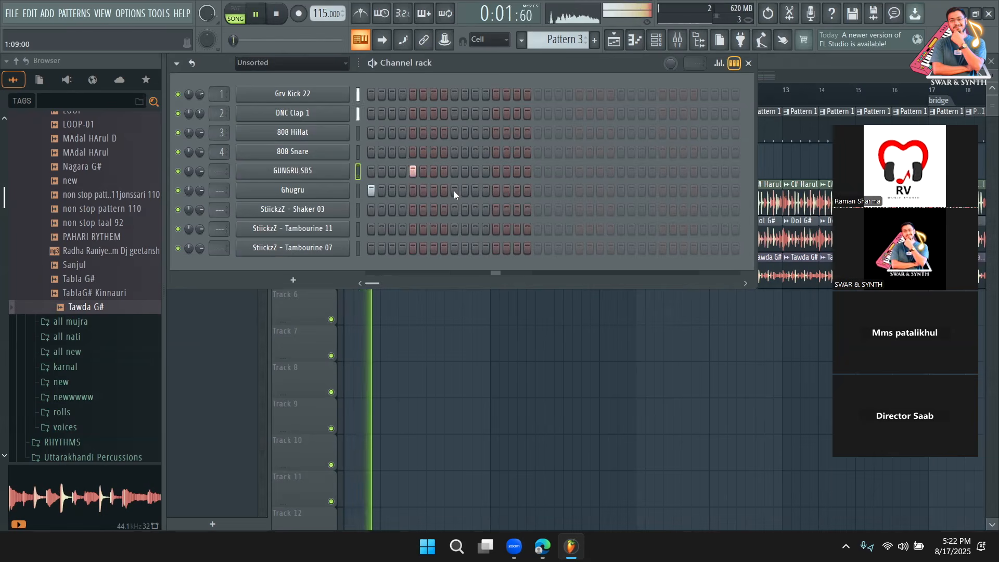
left_click(454, 191)
right_click(456, 192)
right_click(414, 175)
key("space")
key("space")
key("space")
right_click(369, 194)
key("space")
Program GUNGRU.SB5 hits on steps 1, 5 and 9 and a Ghugru hit on step 13, and audition Pattern 3 in the song
left_click(370, 172)
key("space")
key("space")
left_click(413, 172)
left_click(454, 172)
left_click(496, 191)
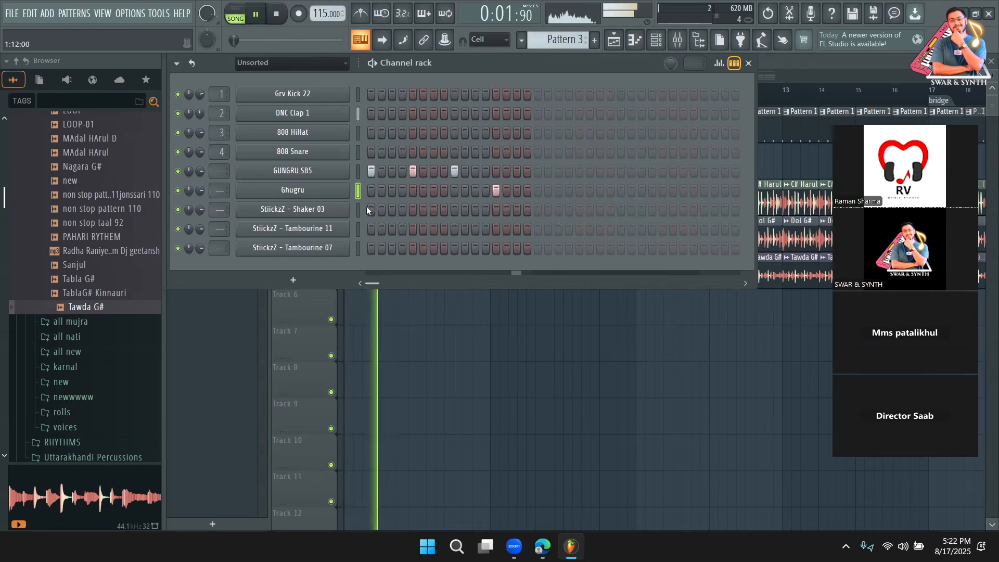
key("space")
key("space")
left_click(748, 63)
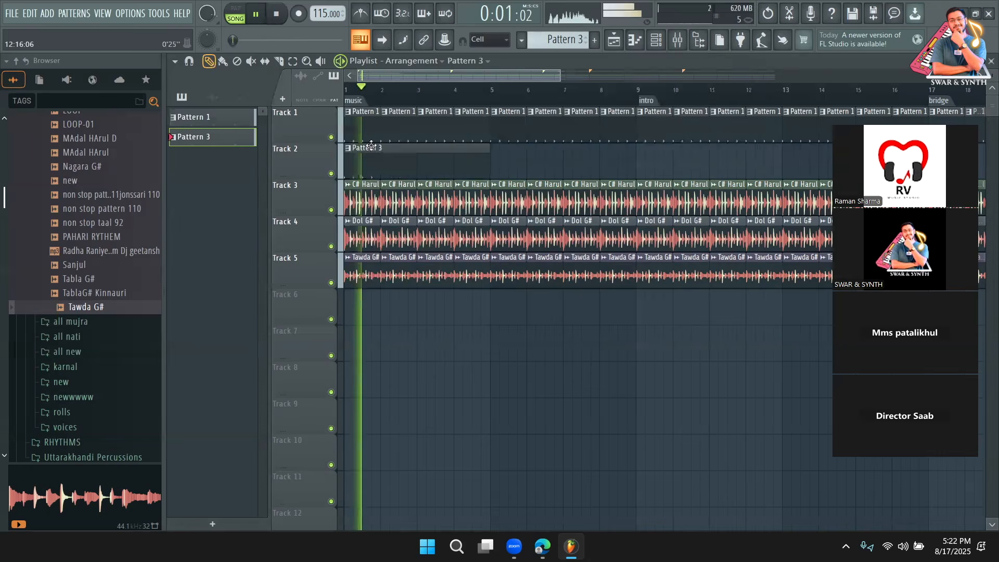
key("space")
key("space")
Extend Pattern 3 into a second bar with GUNGRU.SB5 hits on steps 17, 21 and 25 and Ghugru on step 29
key("F7")
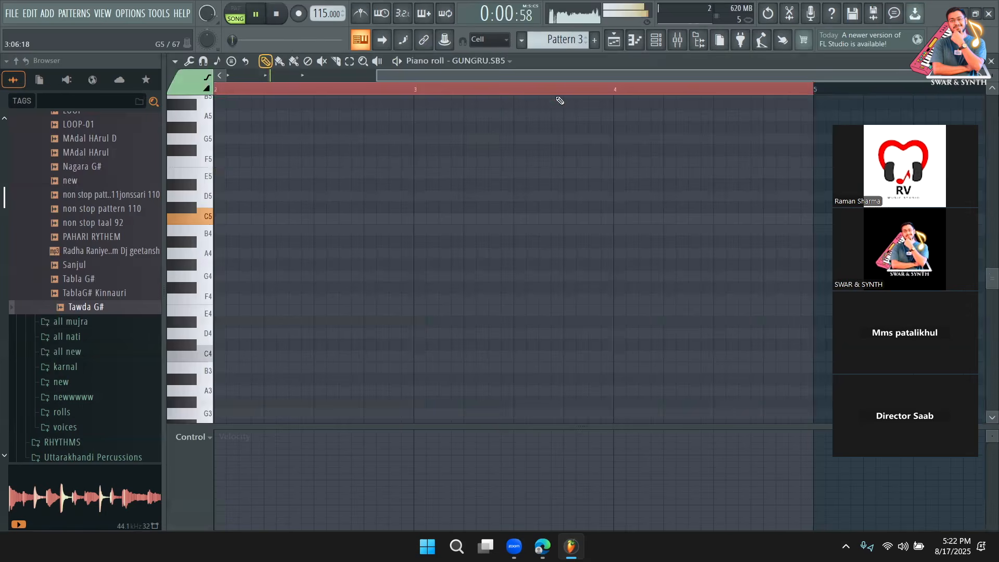
key("F6")
key("space")
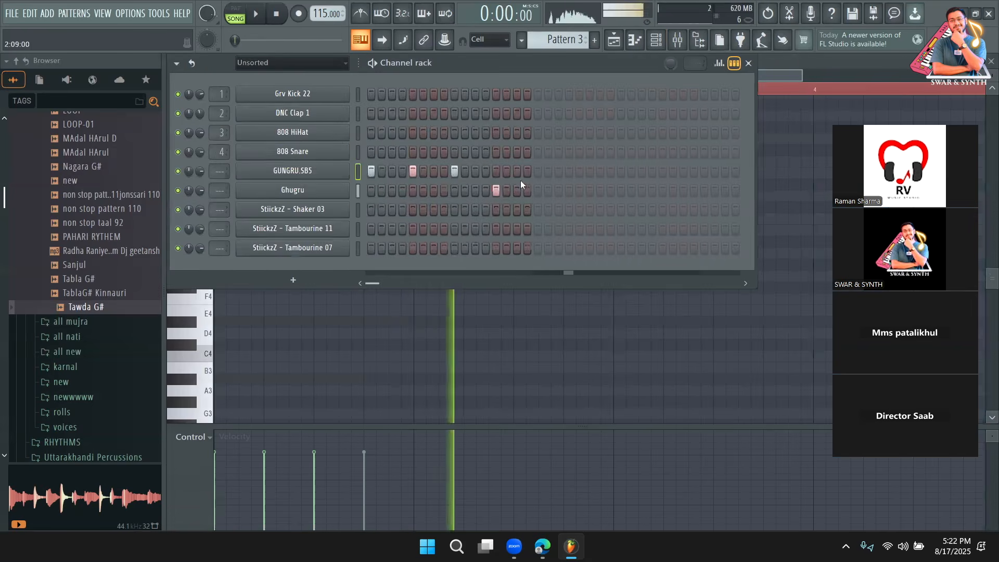
left_click(537, 171)
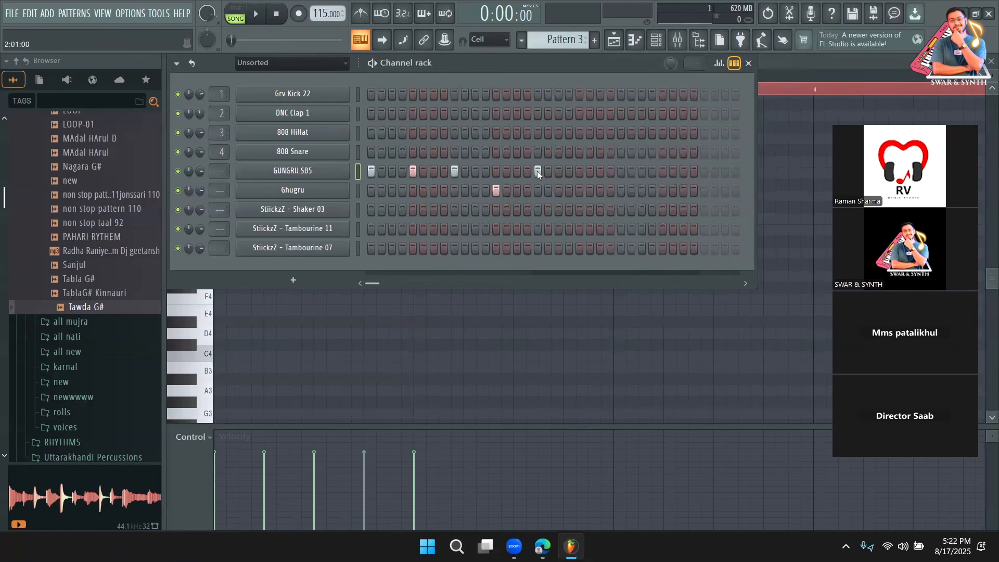
key("space")
left_click(579, 170)
left_click(621, 170)
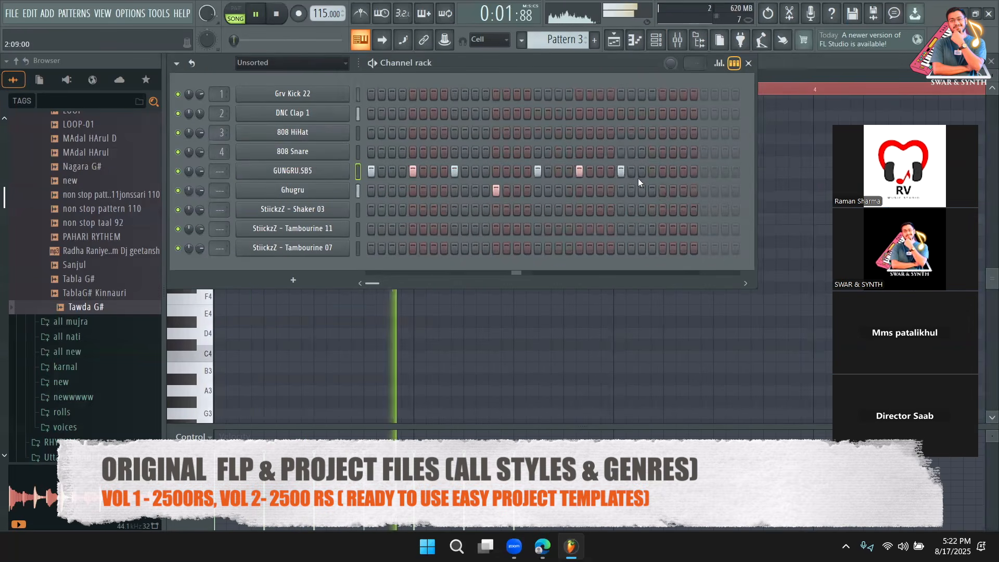
left_click(662, 190)
key("space")
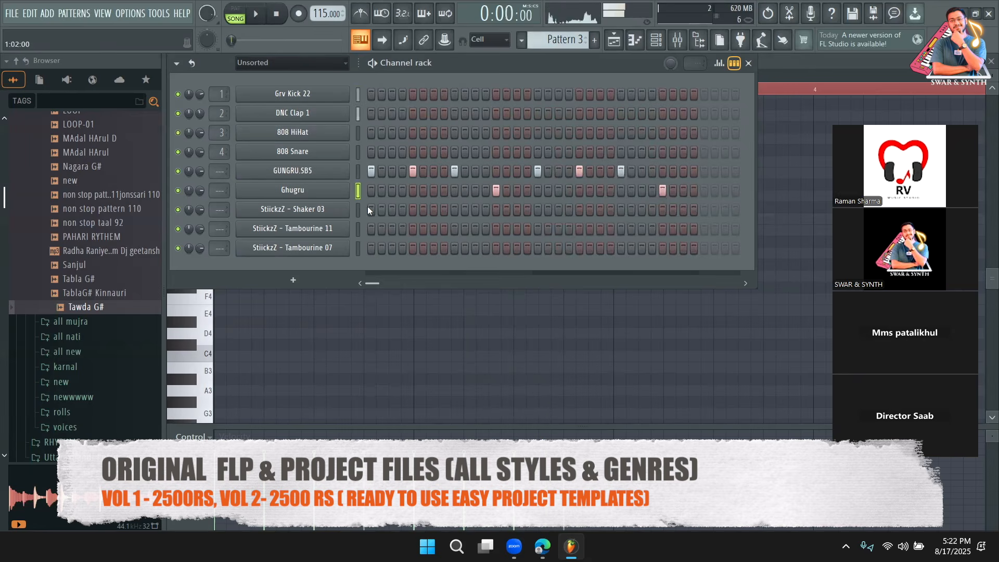
Add Shaker 03 hits on every fourth step from step 1 to step 29 of Pattern 3 during playback
left_click(371, 209)
left_click(413, 209)
left_click(454, 210)
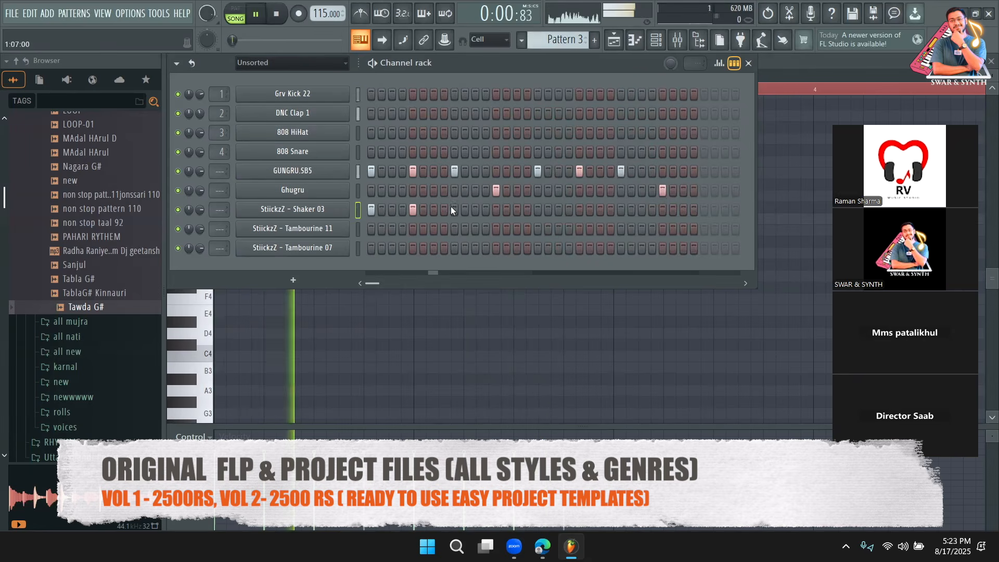
key("space")
left_click(496, 209)
left_click(538, 209)
left_click(568, 209)
left_click(579, 209)
left_click(569, 209)
left_click(620, 209)
left_click(663, 209)
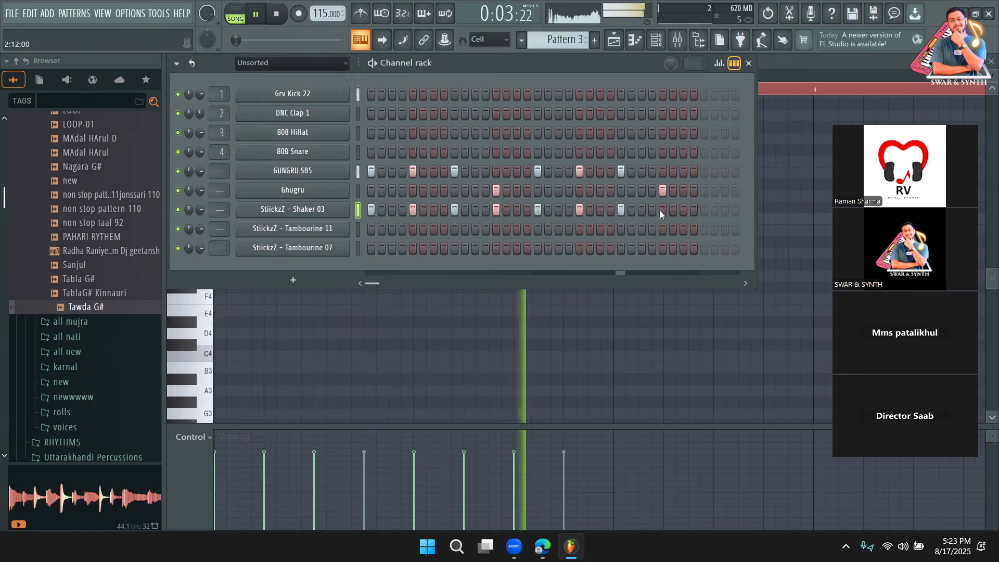
key("space")
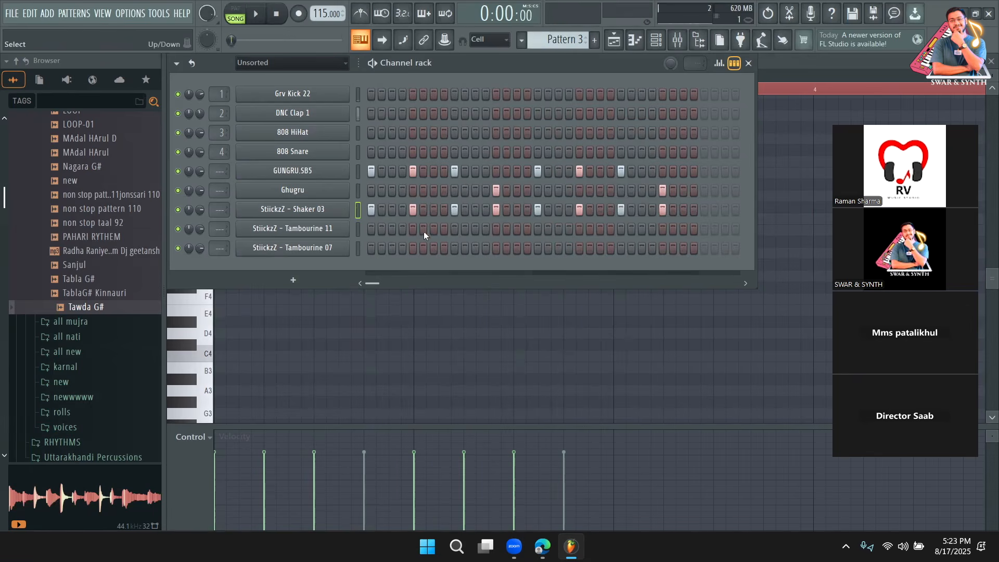
Move the Shaker 03 hits on steps 5, 13, 21 and 29 to the Tambourine 11 channel
left_click(413, 230)
left_click(415, 210)
left_click(496, 230)
key("space")
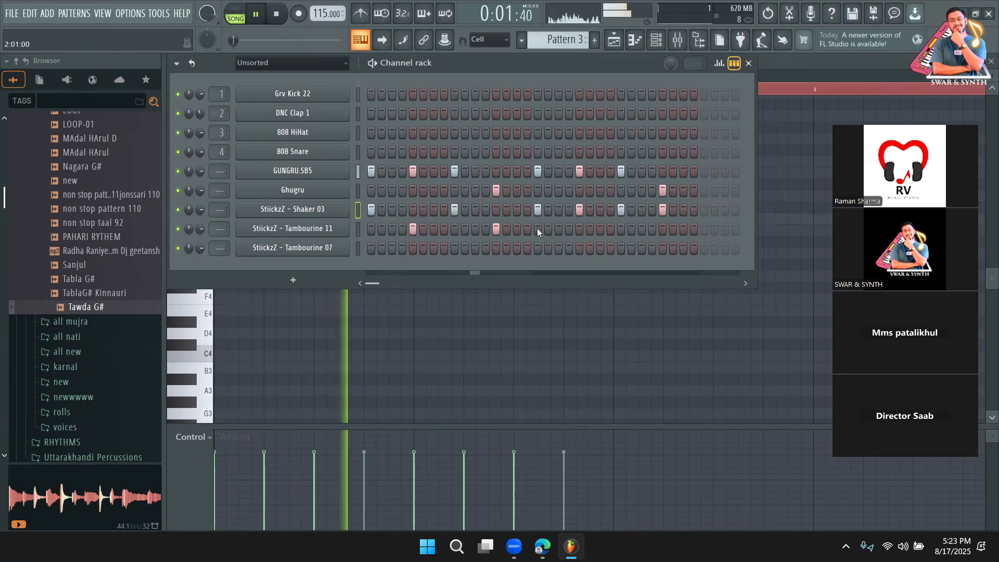
key("space")
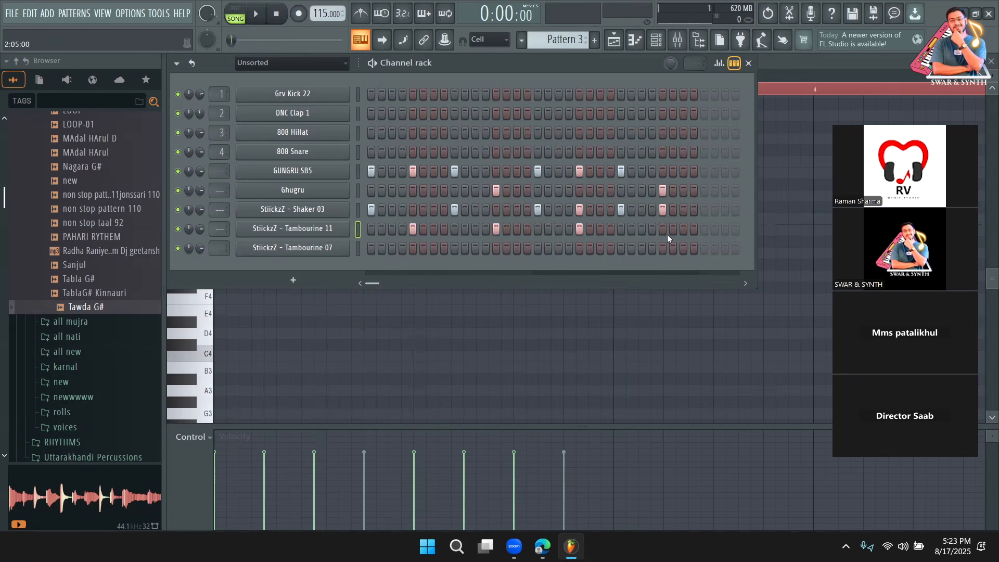
left_click(577, 210)
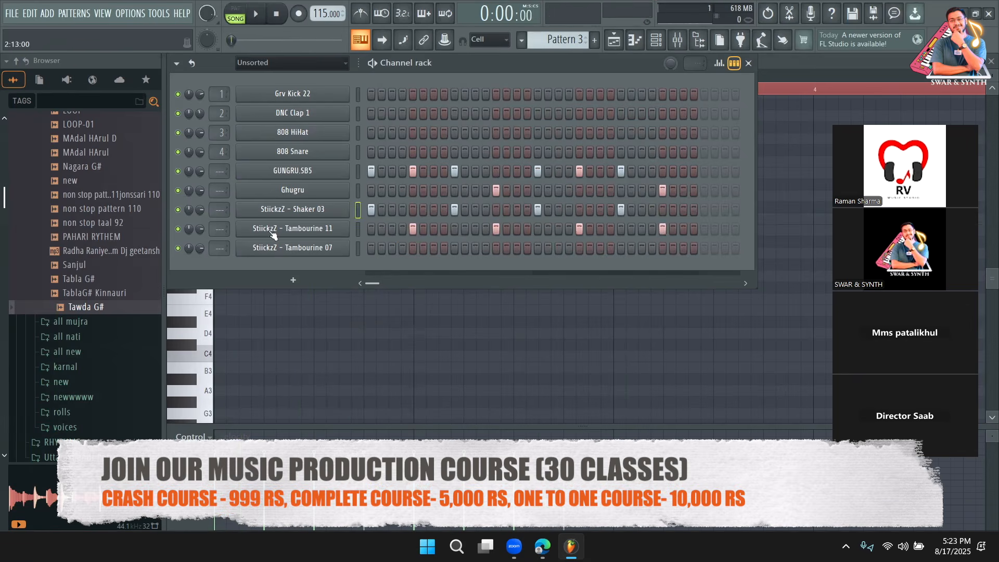
Lower the Shaker 03 channel volume to 60% during playback and replay the song from the start
key("space")
left_click_drag(199, 211, 200, 240)
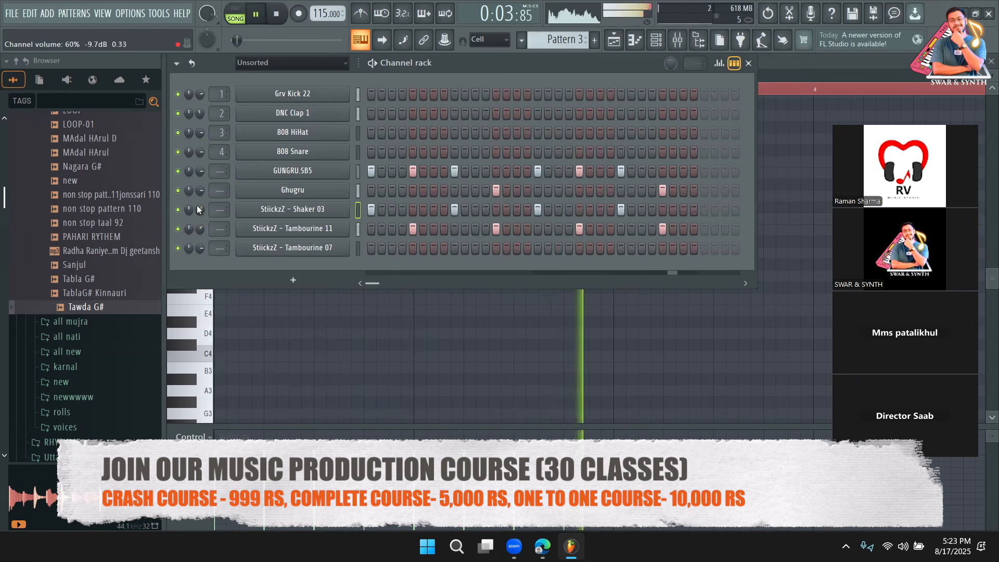
key("space")
key("space")
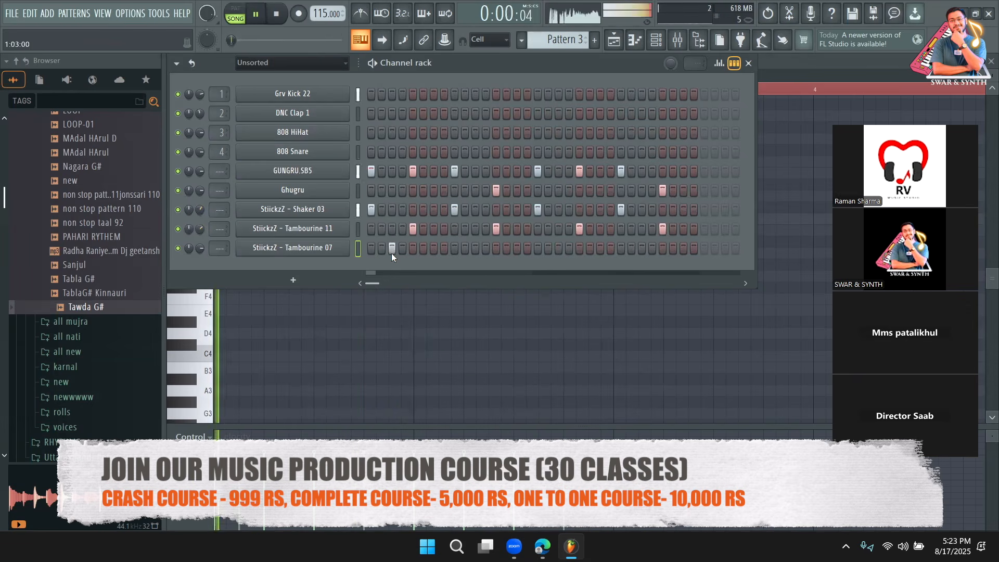
Place Tambourine 07 hits on steps 13 and 29 of Pattern 3 during playback and set its channel volume to 65%
left_click(402, 249)
left_click(403, 248)
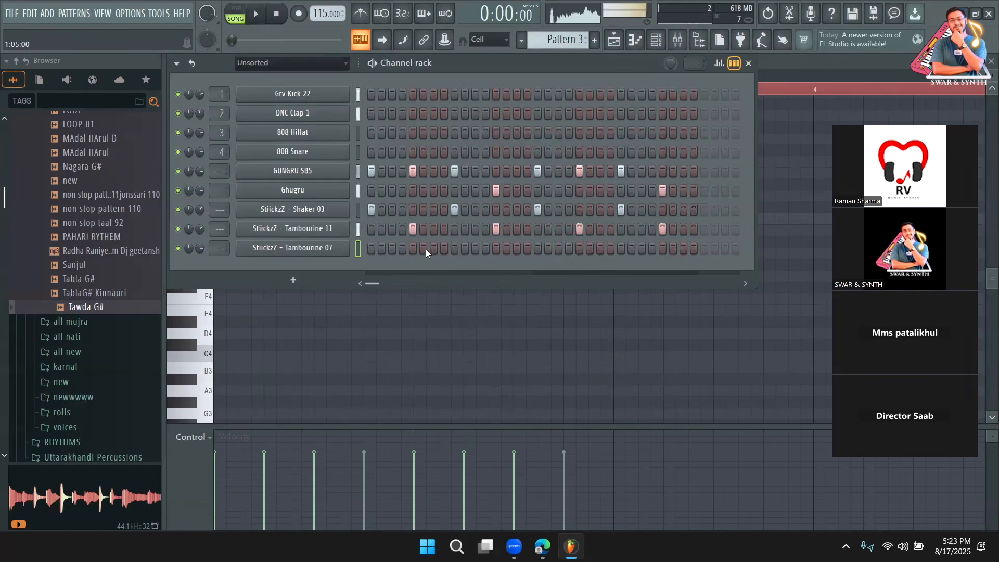
key("space")
left_click(495, 249)
key("space")
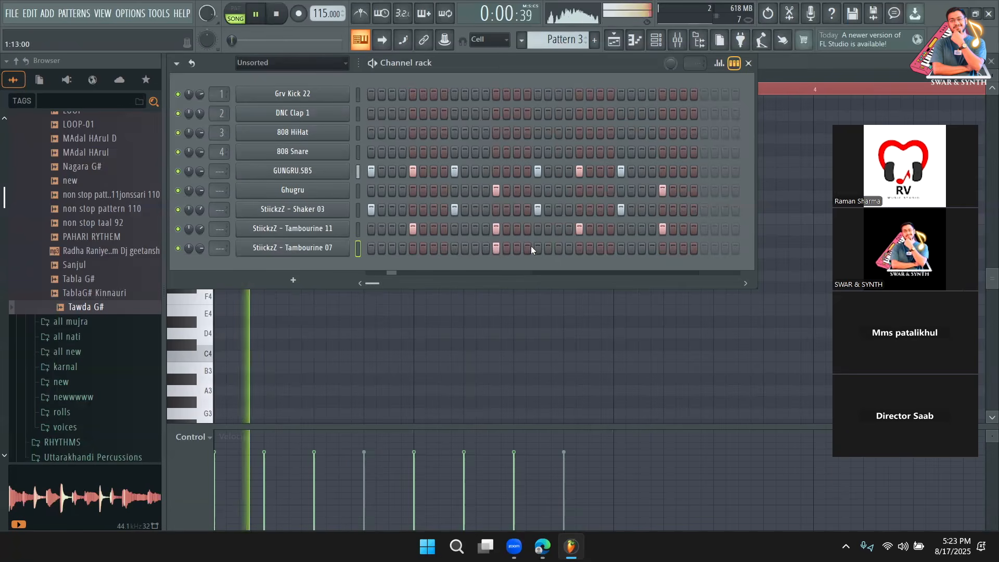
left_click(663, 249)
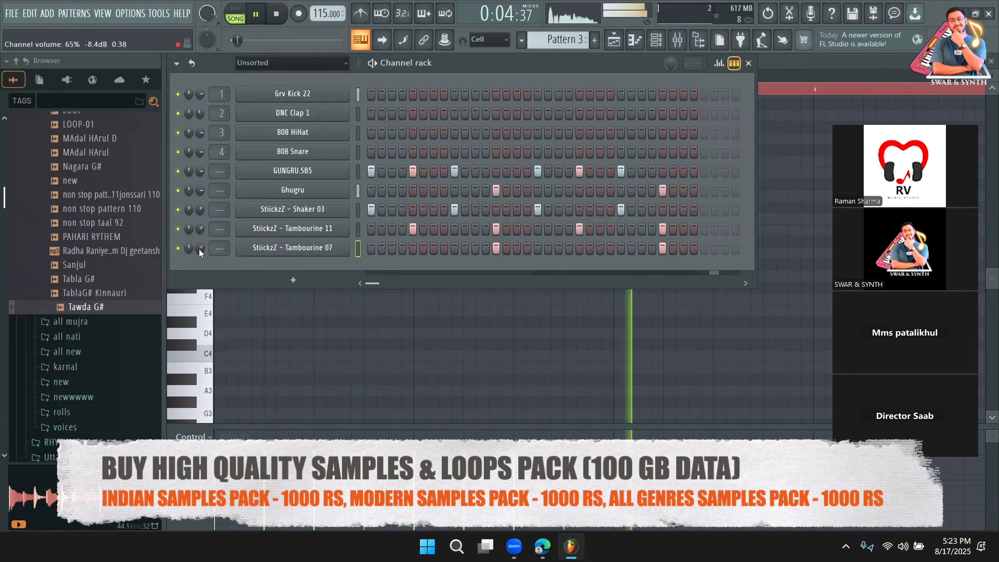
Trim the Pattern 3 clip on Track 2 to two bars, repeat it to the end of the arrangement and preview the song
key("F5")
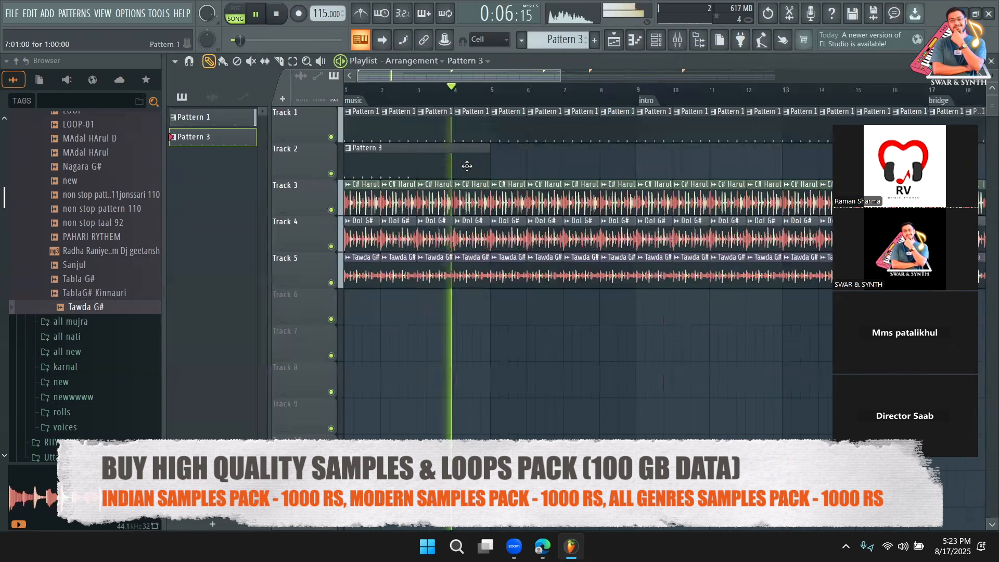
key("space")
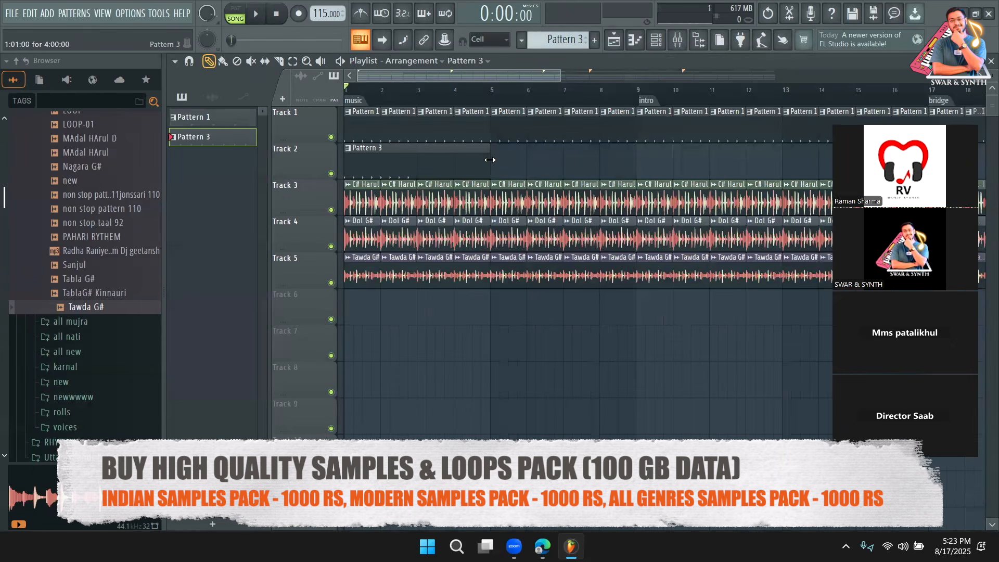
left_click_drag(489, 159, 415, 170)
left_click(424, 169)
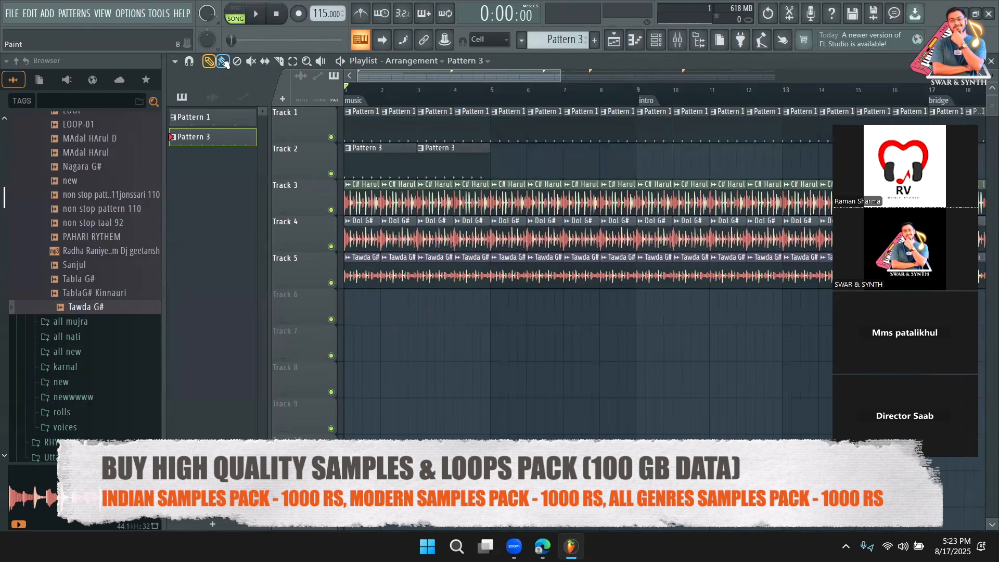
left_click_drag(495, 165, 821, 164)
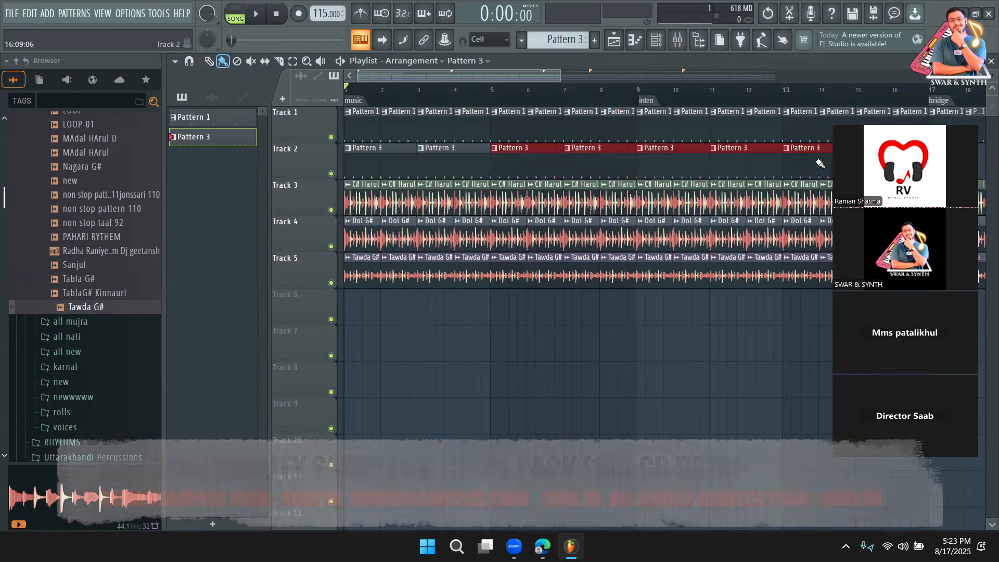
scroll(530, 167, "down", 3)
left_click_drag(530, 167, 718, 176)
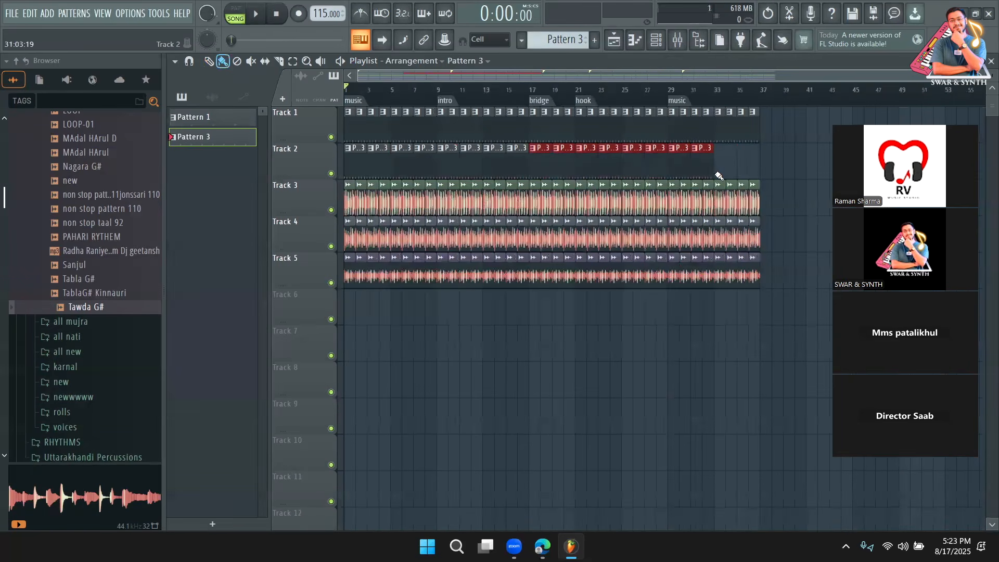
key("space")
left_click_drag(972, 81, 649, 81)
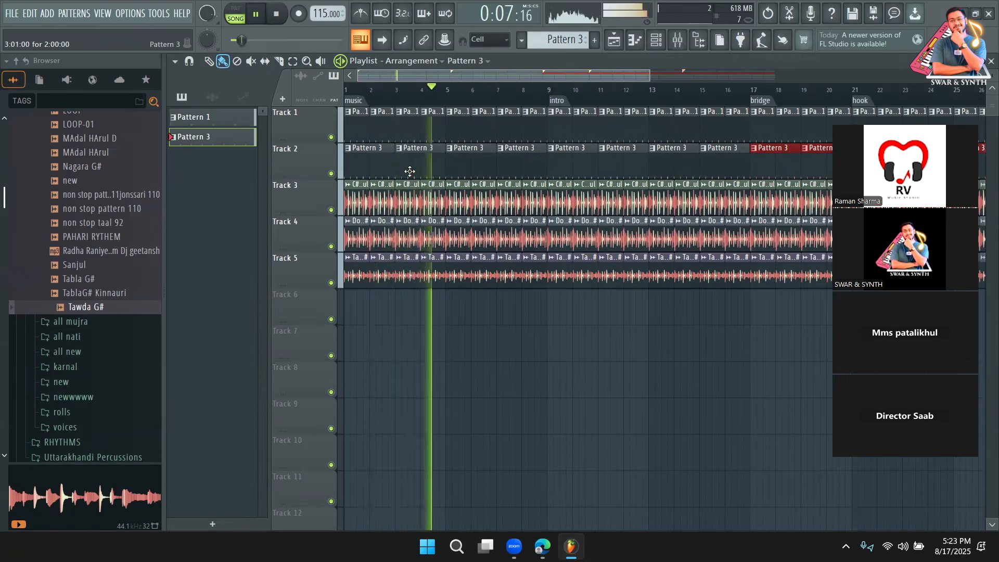
key("space")
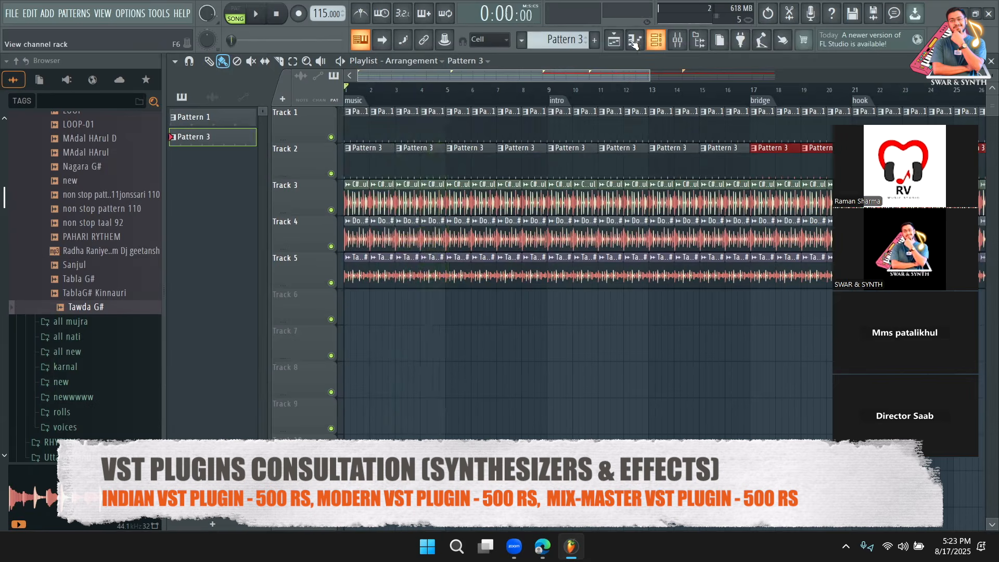
Create a new empty pattern, show its channel rack and save the project as himachali music.flp
left_click(634, 41)
scroll(560, 41, "down", 3)
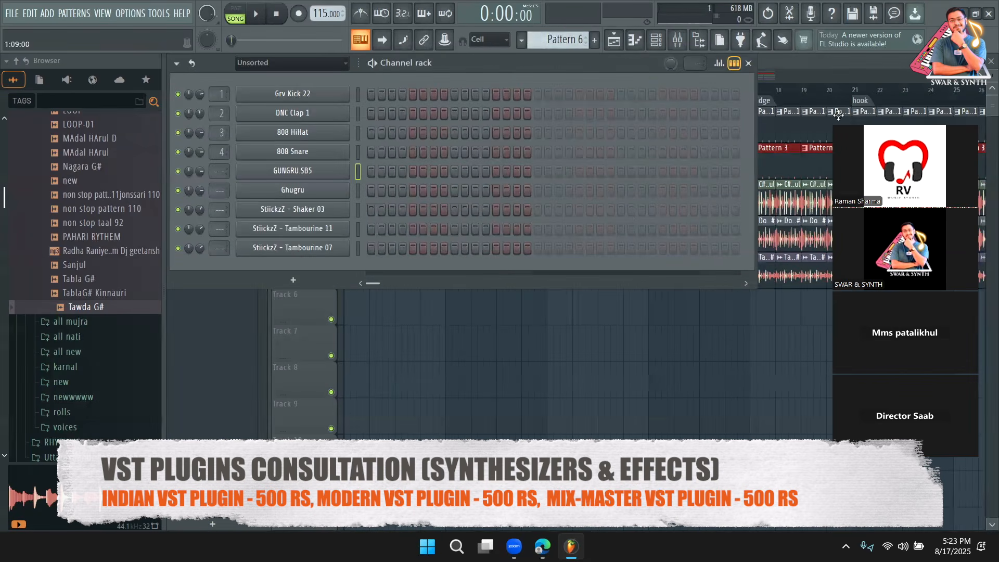
left_click(817, 66)
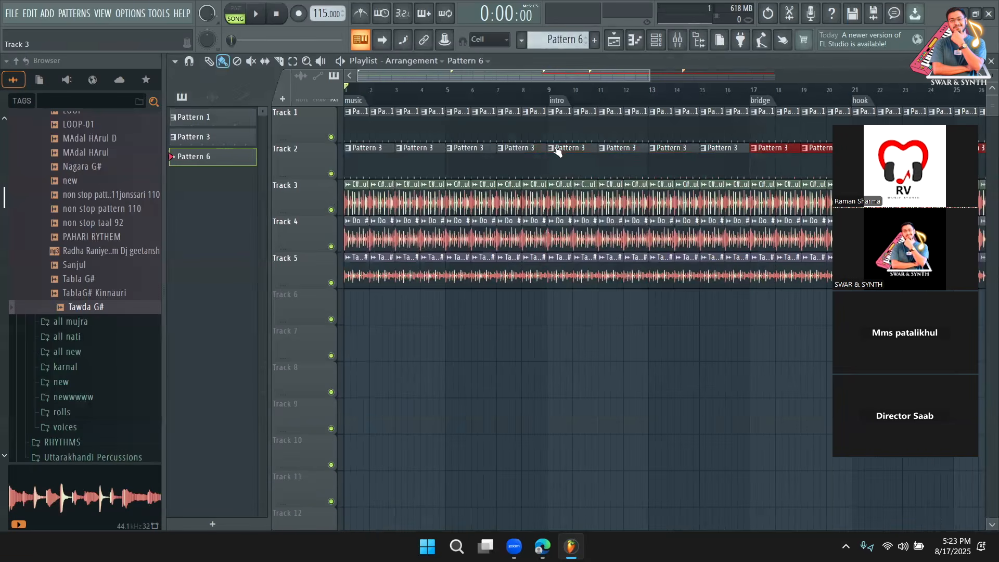
left_click(654, 46)
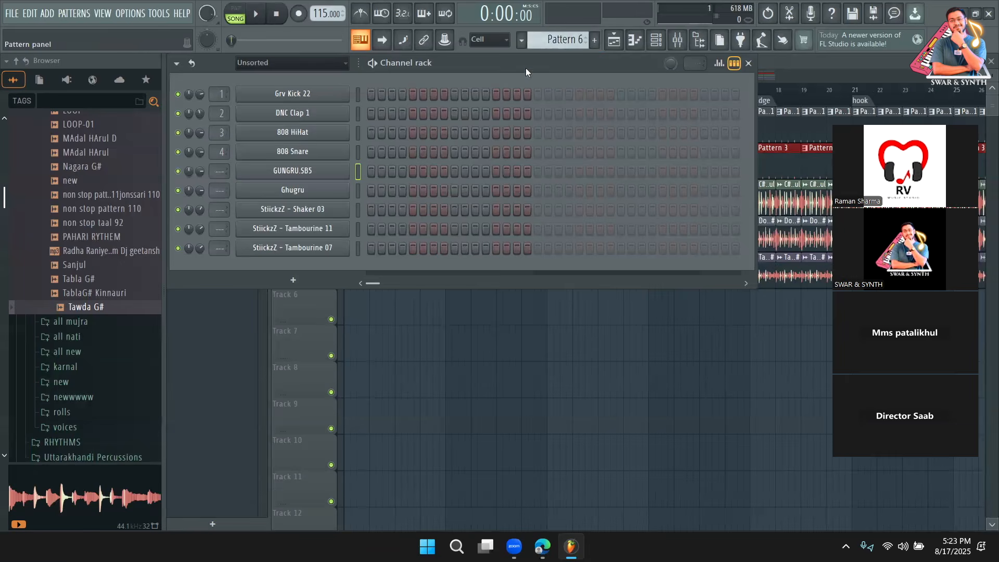
left_click(16, 61)
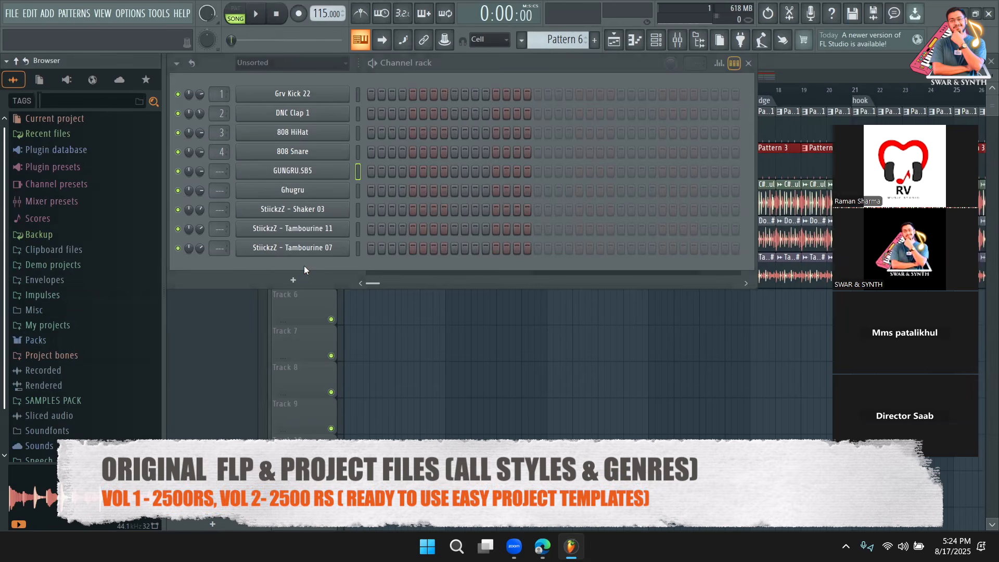
key("ctrl+s")
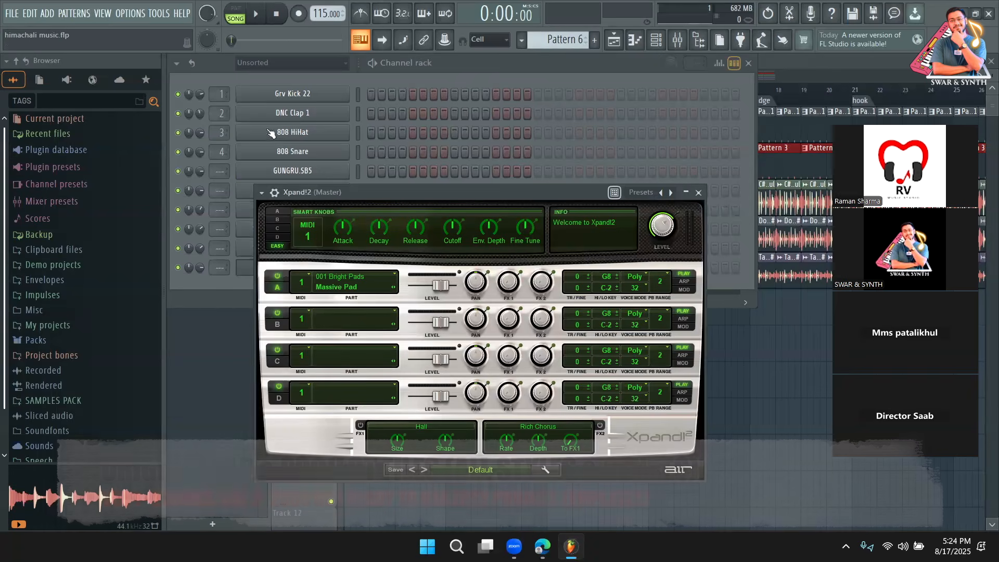
Add an Xpand!2 channel and load its 04 Guitar At Home preset from the Guitars category
left_click_drag(310, 191, 301, 122)
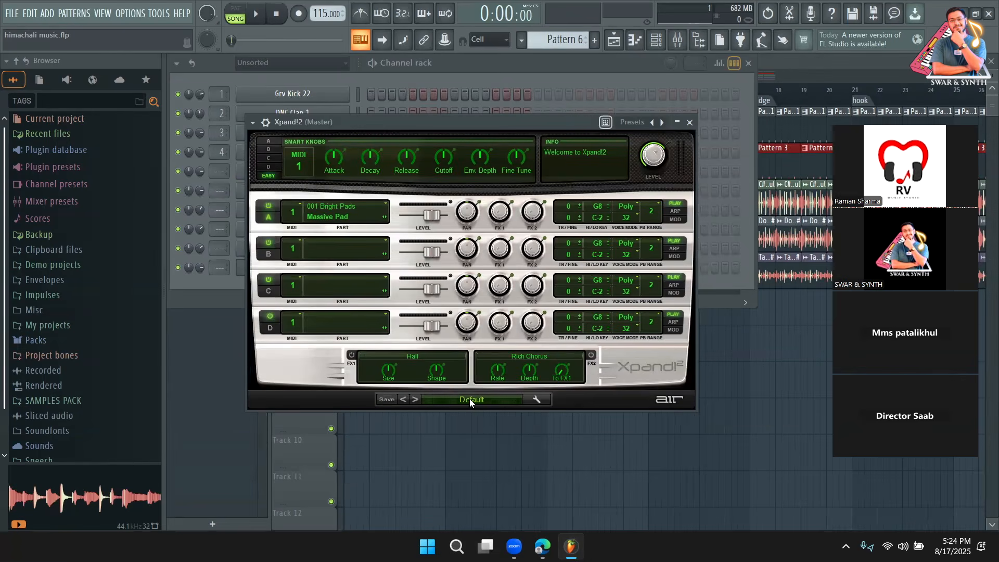
left_click(469, 399)
mouse_move(458, 490)
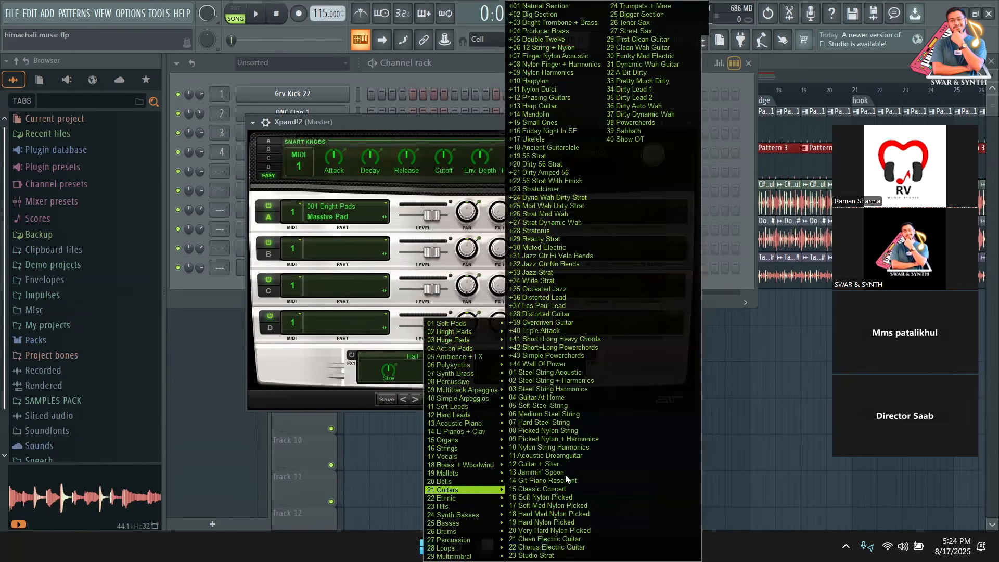
left_click(546, 397)
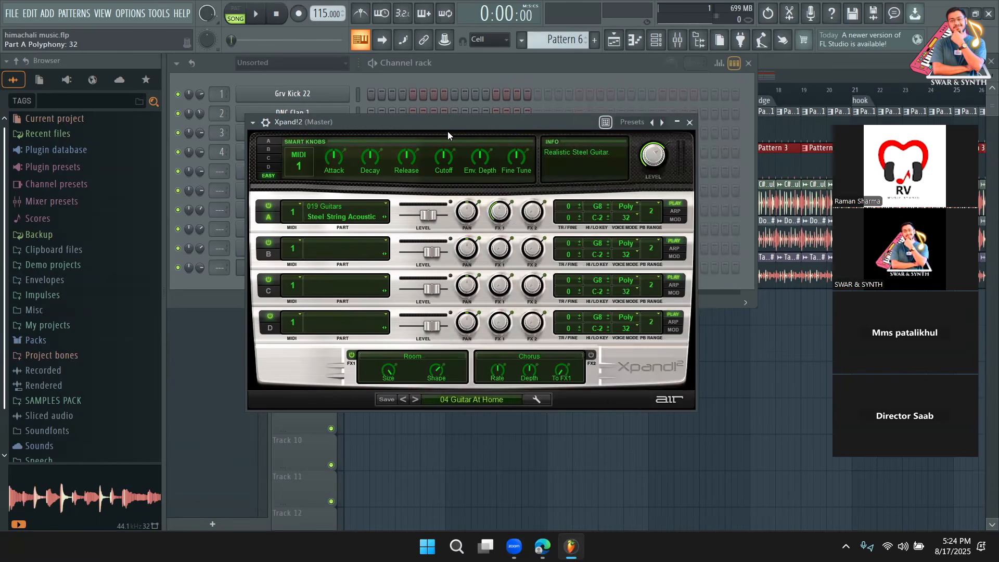
Stamp a Major chord rooted on D#4 in the Xpand!2 piano roll, filling the whole of bar 1
left_click(734, 63)
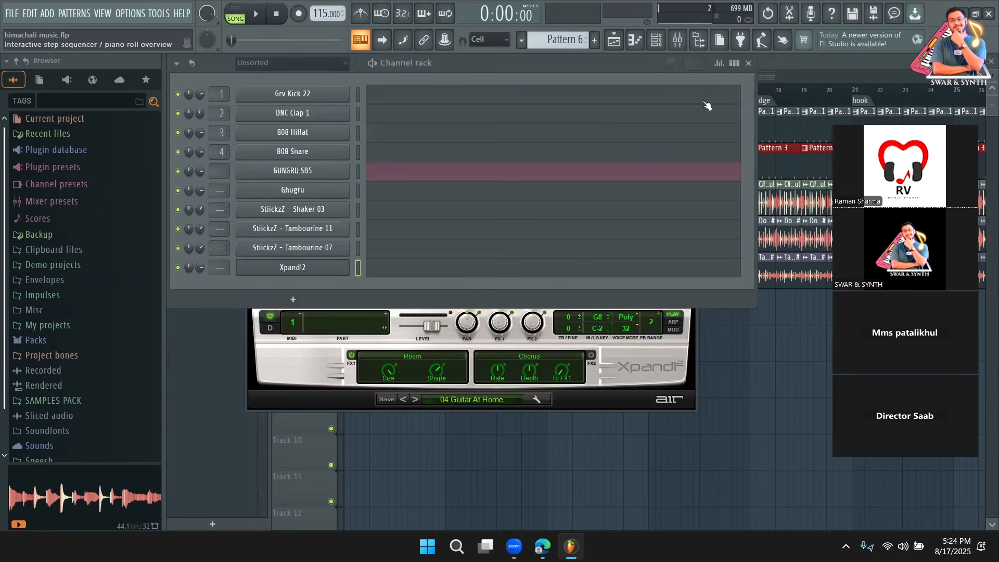
left_click(452, 271)
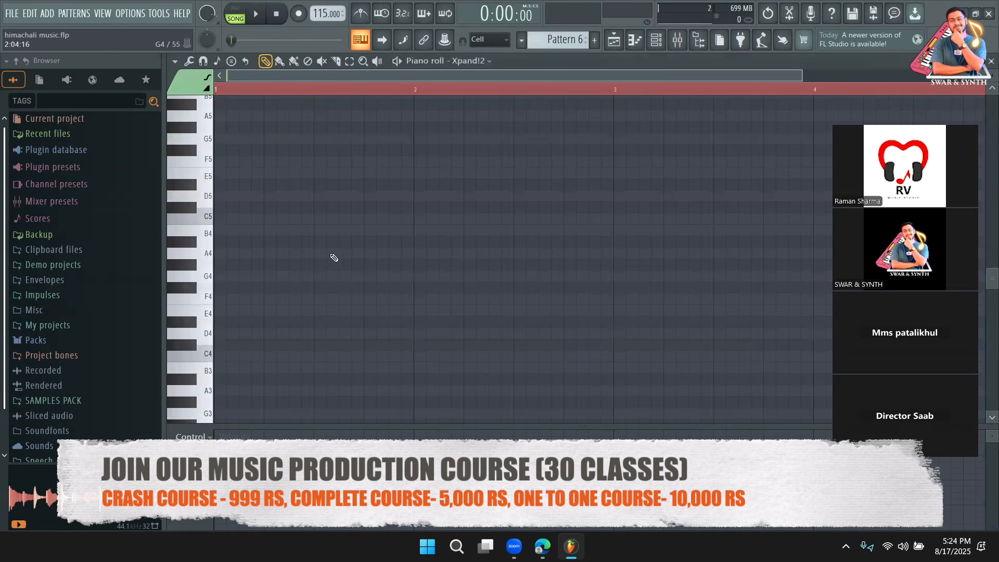
left_click(232, 62)
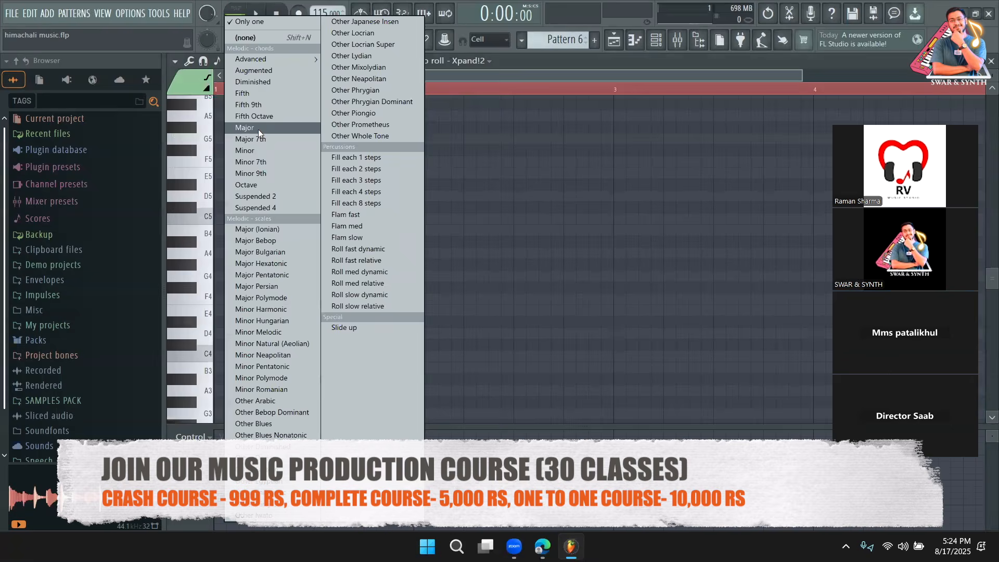
left_click(258, 129)
left_click(220, 329)
left_click_drag(241, 322, 406, 331)
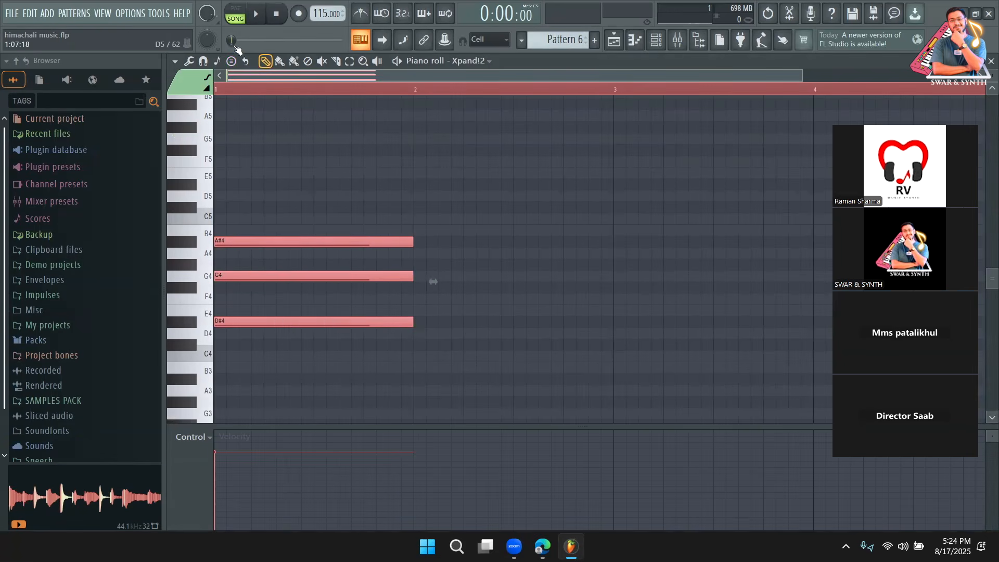
Set the piano roll's scale to D# Major (Ionian)
left_click(218, 61)
left_click(232, 91)
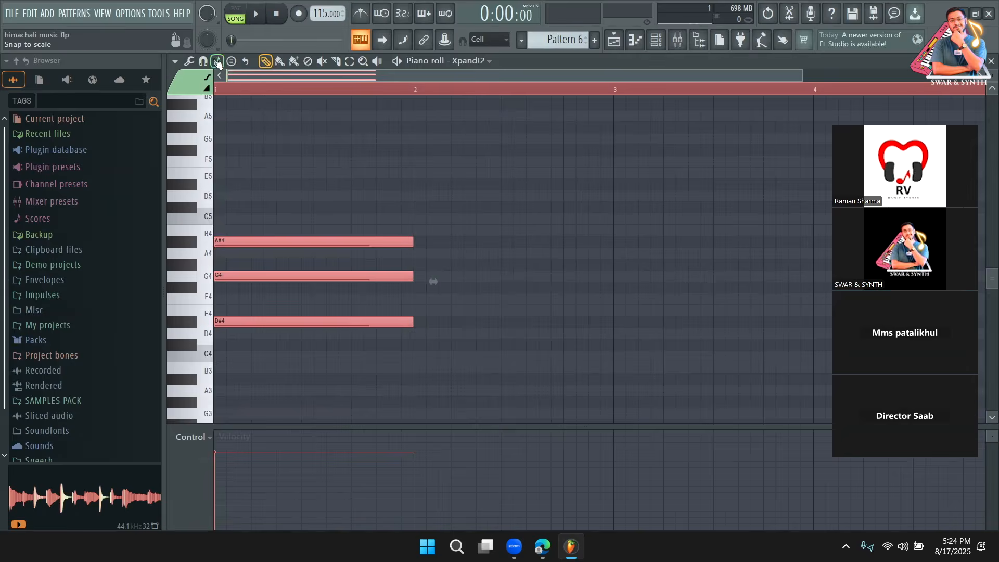
left_click(218, 61)
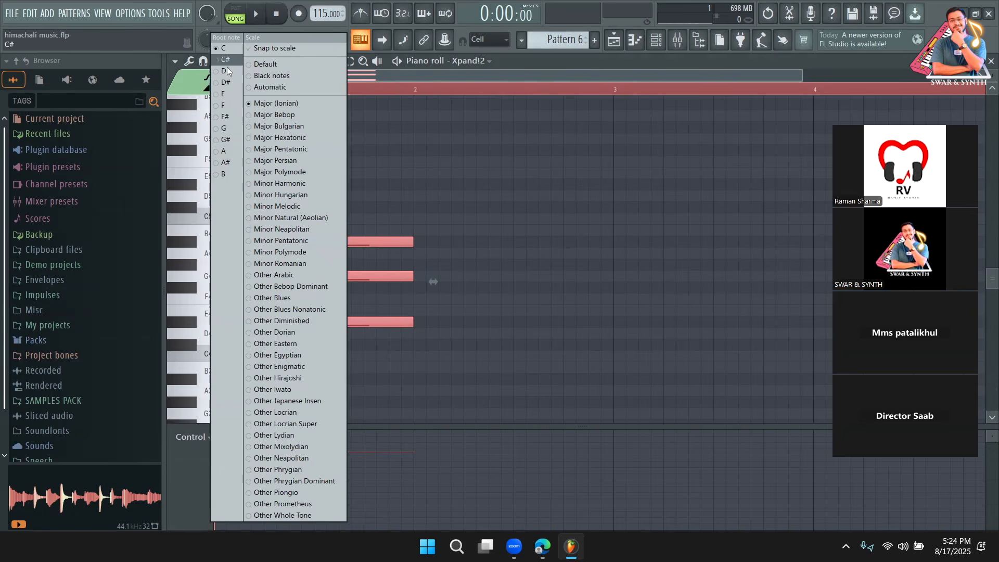
left_click(227, 82)
Switch to pattern playback, preview the bar 1 chord and raise it one octave to D#5
left_click(255, 14)
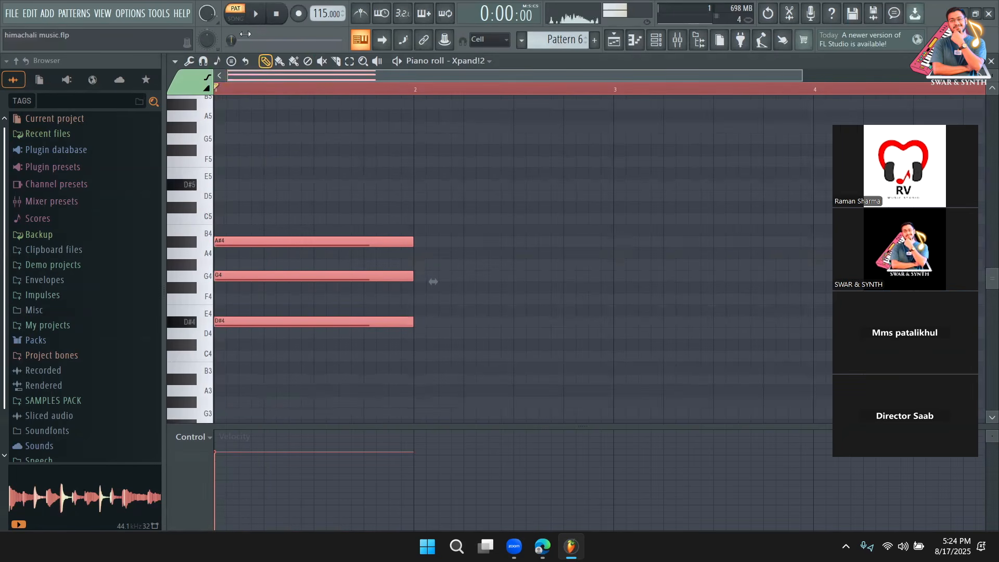
key("space")
key("space")
key("space")
left_click_drag(415, 349, 242, 111)
left_click(280, 61)
left_click(266, 62)
key("space")
left_click_drag(249, 325, 249, 187)
key("space")
scroll(244, 299, "up", 3)
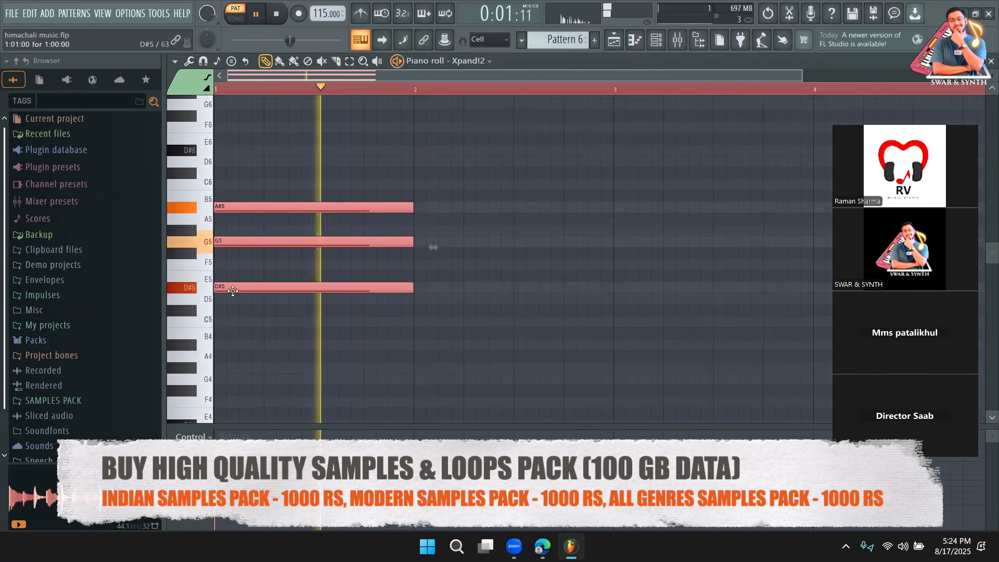
key("space")
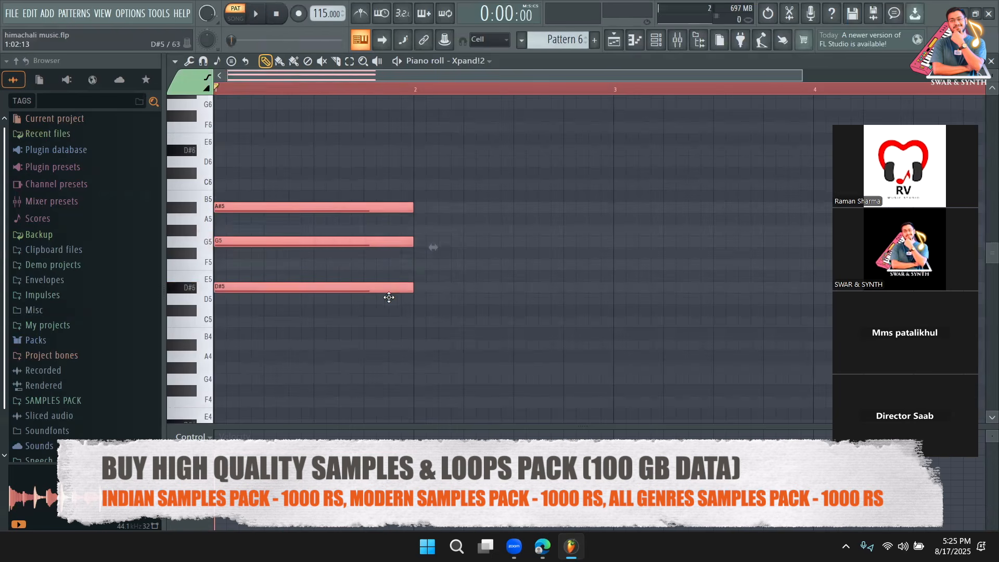
Duplicate the D#5 chord into bar 2, try raising the copy to F5 and undo that move
key("ctrl+b")
key("space")
left_click_drag(430, 296, 428, 267)
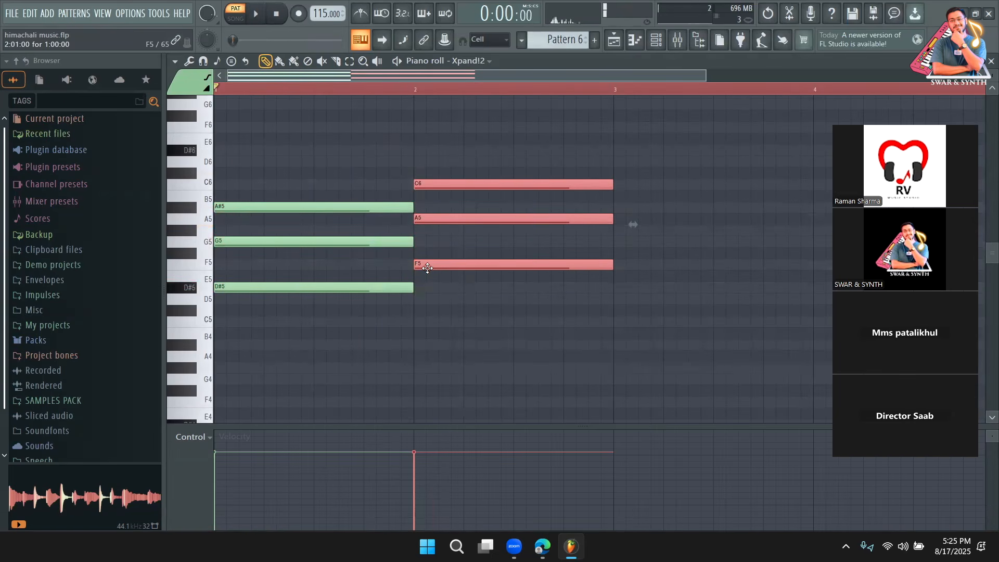
key("ctrl+z")
key("space")
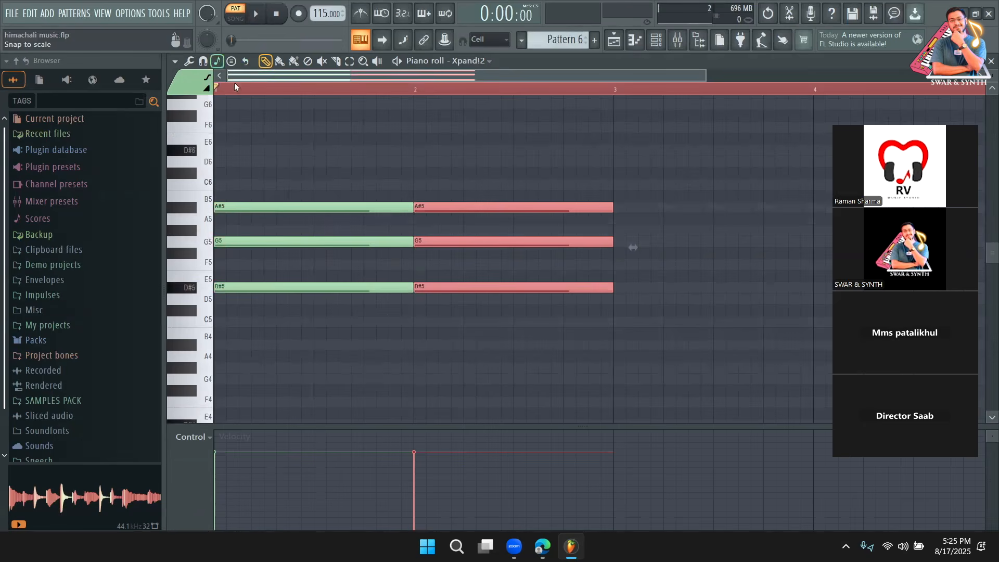
Complete the four-bar progression with snap to scale on, using chords rooted on F5 in bar 2, D#5 in bar 3 and C5 in bar 4
key("space")
key("ctrl+z")
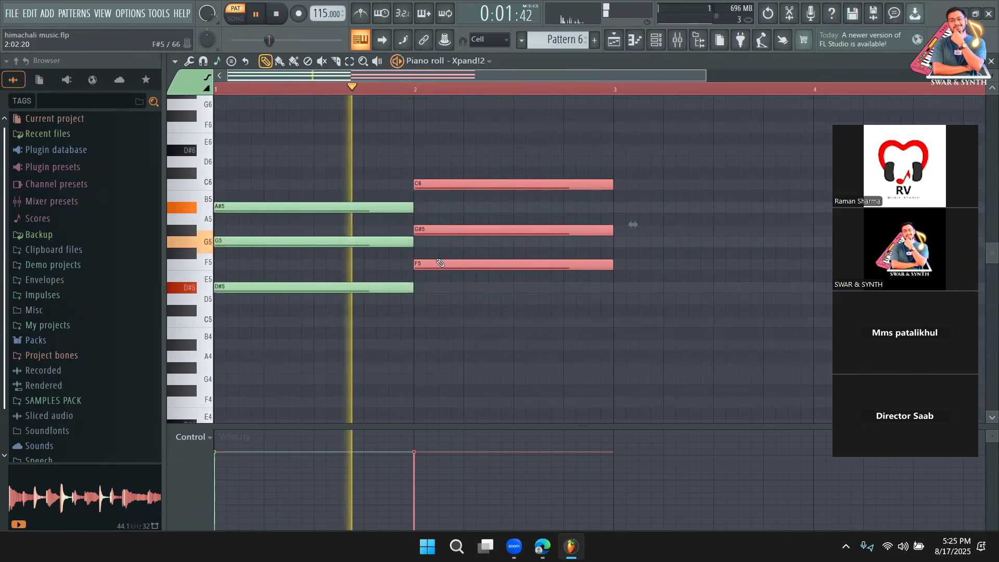
left_click_drag(437, 263, 636, 294)
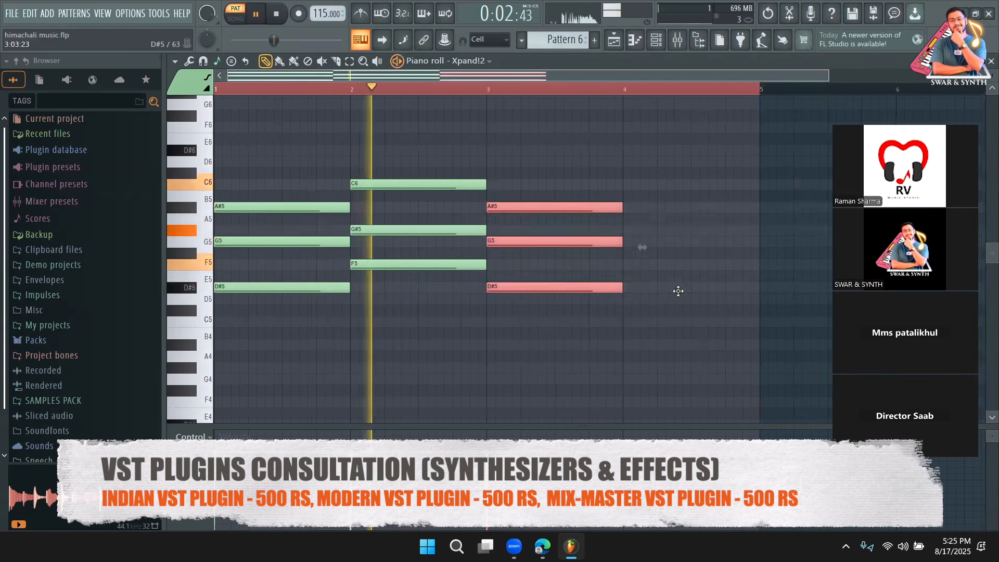
left_click_drag(511, 291, 651, 328)
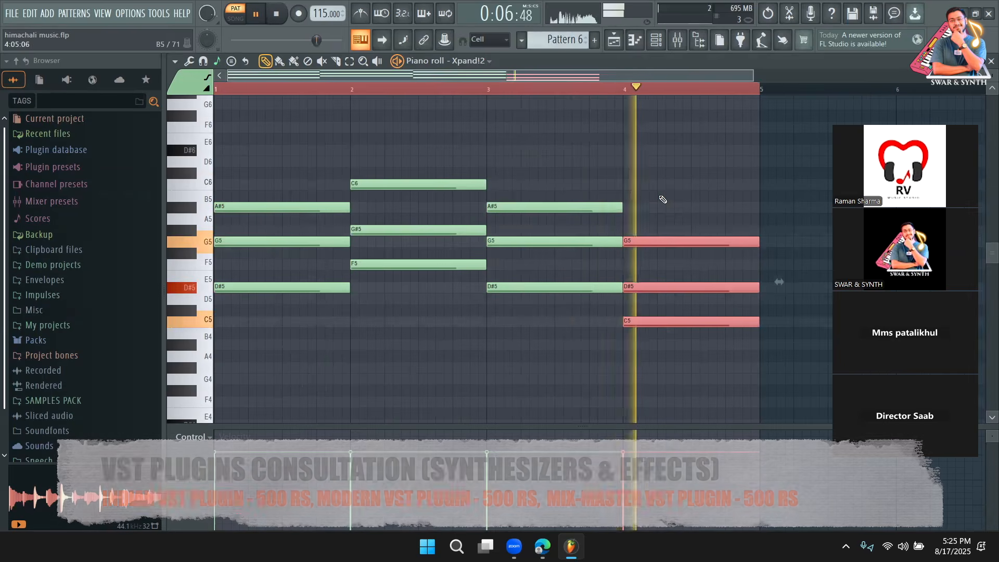
Place Pattern 6 on Track 6 from bar 1 and repeat it to the arrangement's end at bar 37 during song playback
left_click(614, 41)
left_click(372, 314)
key("space")
left_click(234, 23)
key("space")
left_click_drag(451, 319, 692, 251)
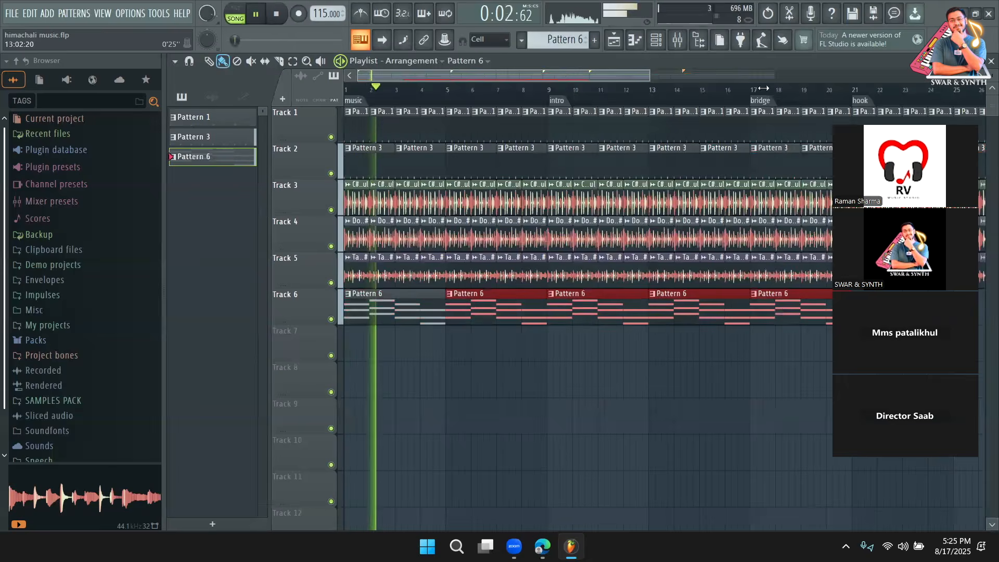
scroll(959, 109, "down", 3)
left_click_drag(626, 321, 778, 326)
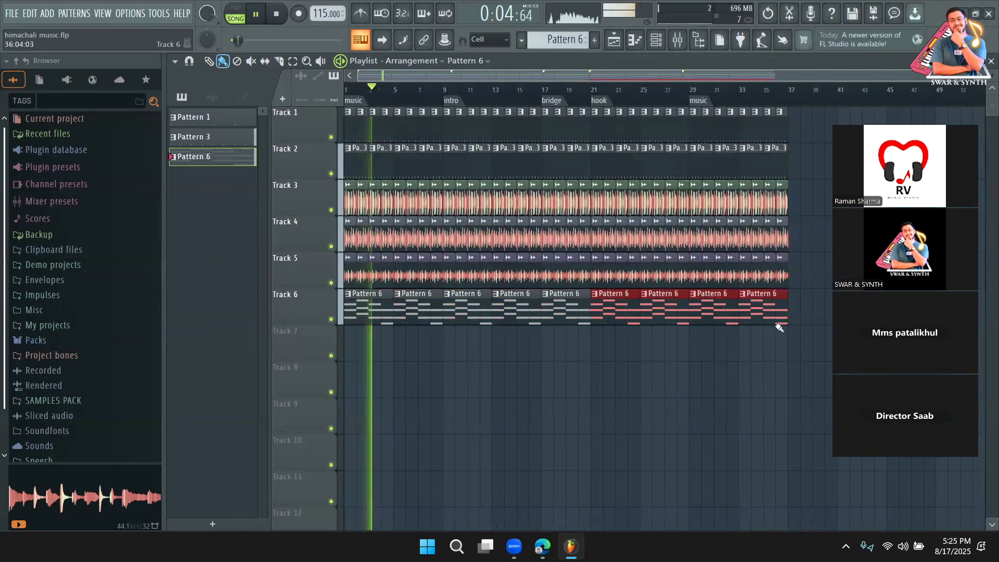
Stop song playback and clone the Xpand!2 guitar channel
left_click(654, 45)
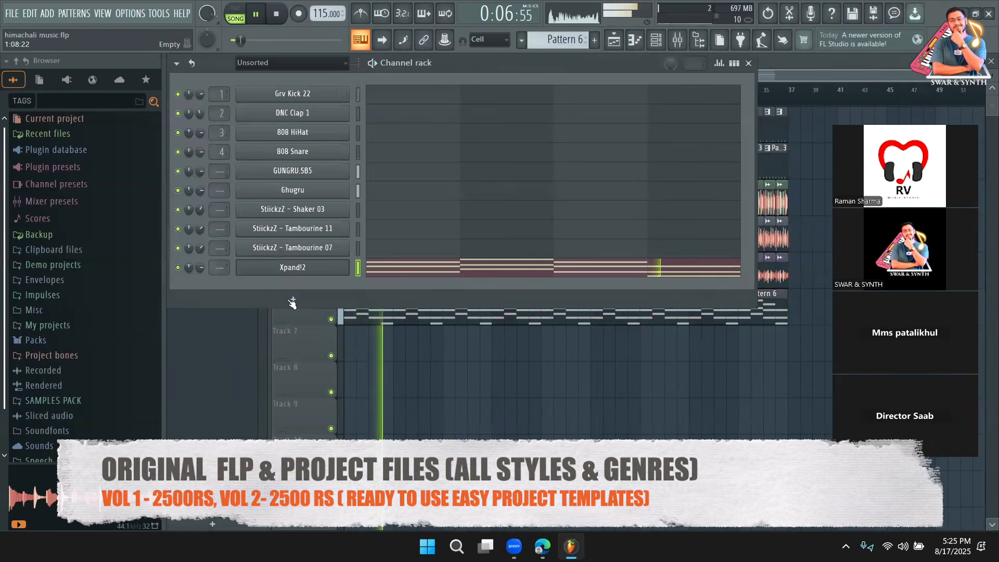
left_click(291, 302)
left_click(217, 73)
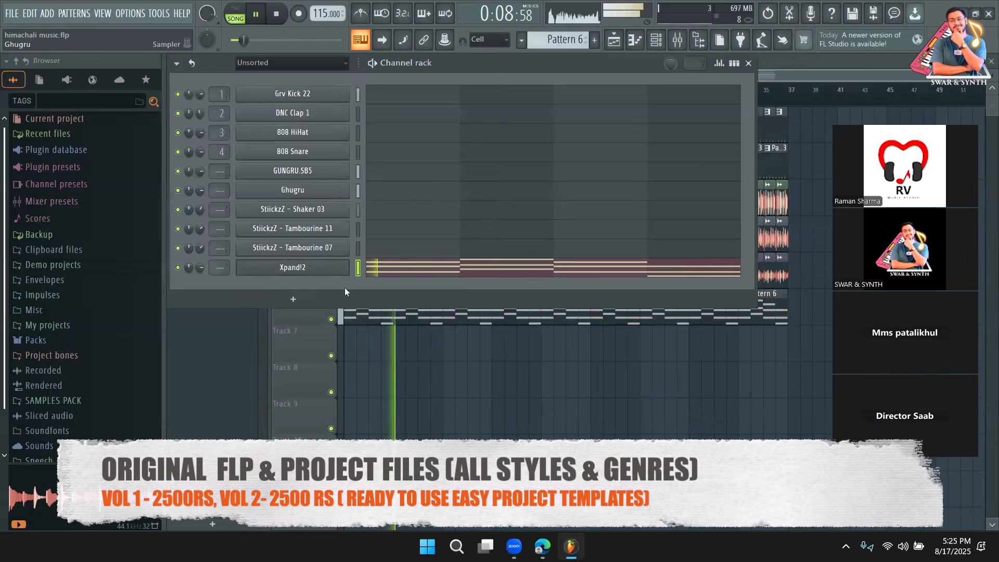
key("space")
right_click(335, 274)
left_click(402, 384)
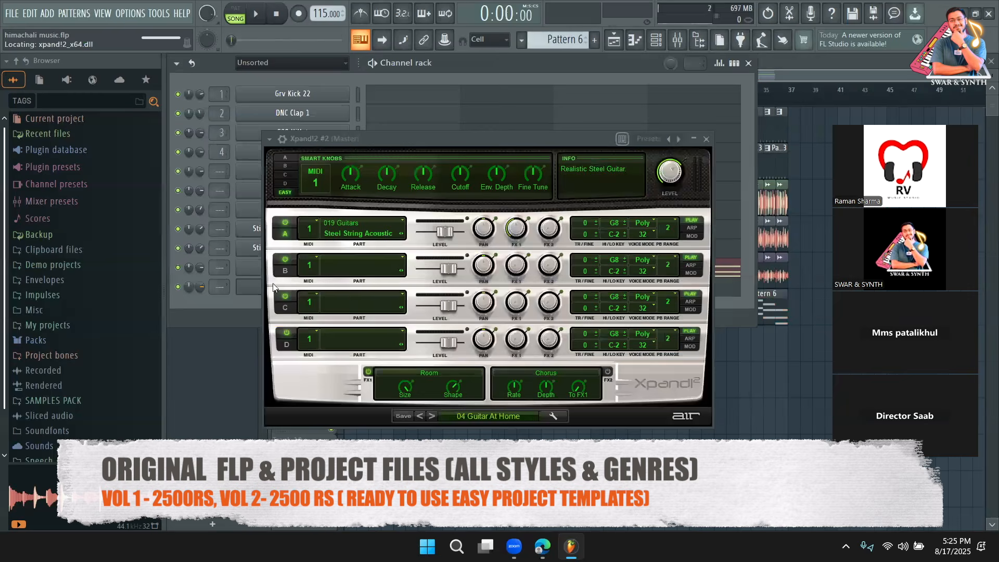
Copy the Xpand!2 channel's chord notes and paste them into the cloned Xpand!2 #2 channel
left_click(262, 295)
right_click(289, 271)
left_click(489, 276)
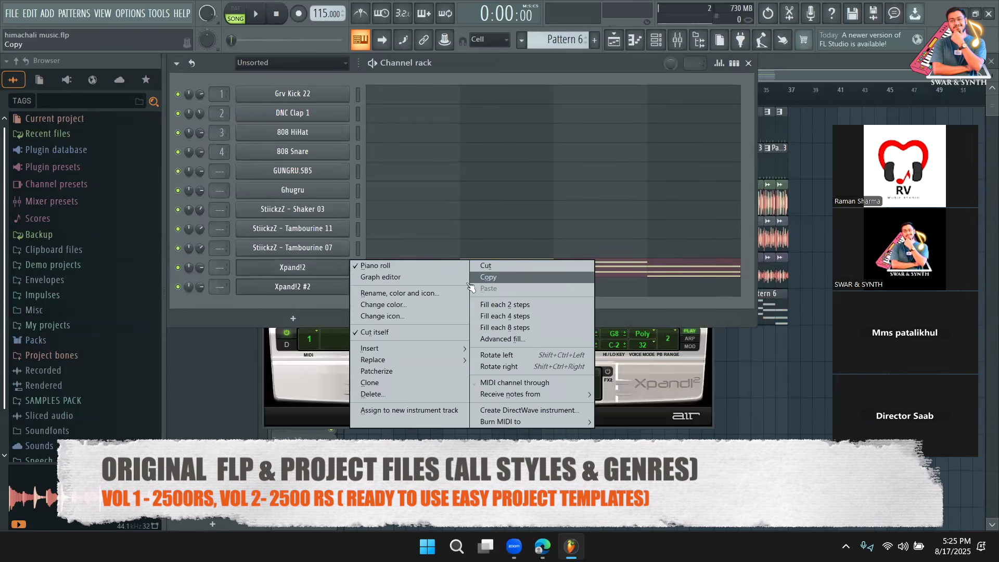
right_click(334, 285)
left_click(488, 306)
Audition Xpand!2 #2's Soft Pads presets from +36 Synth Strings onward in pattern playback and load +39 The Arrival
left_click(320, 288)
left_click(476, 413)
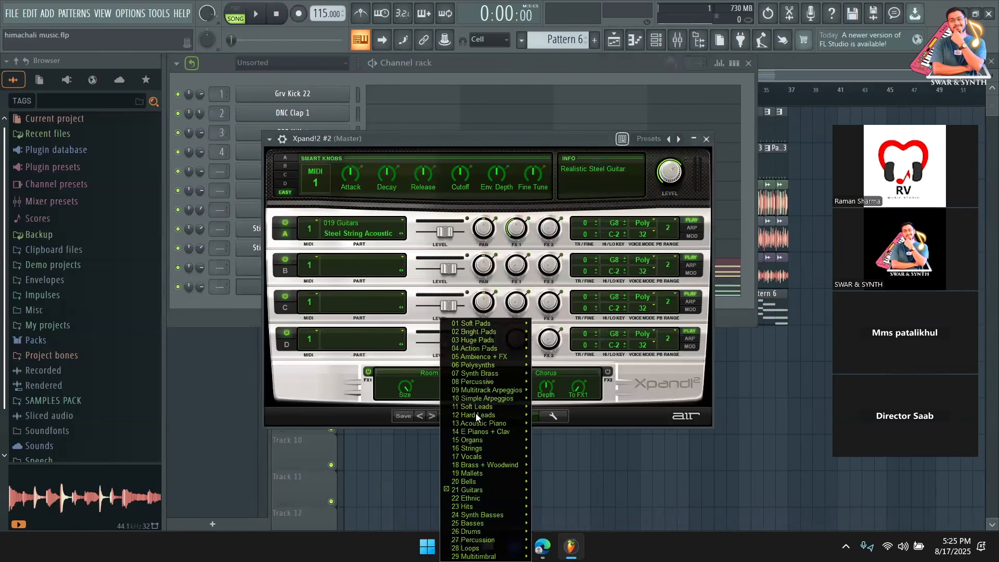
mouse_move(486, 323)
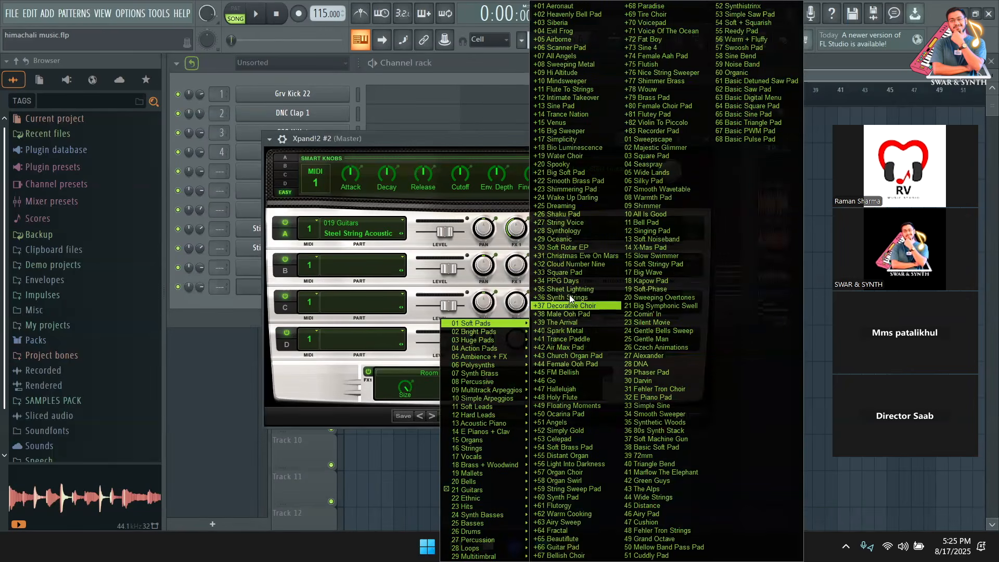
left_click(570, 297)
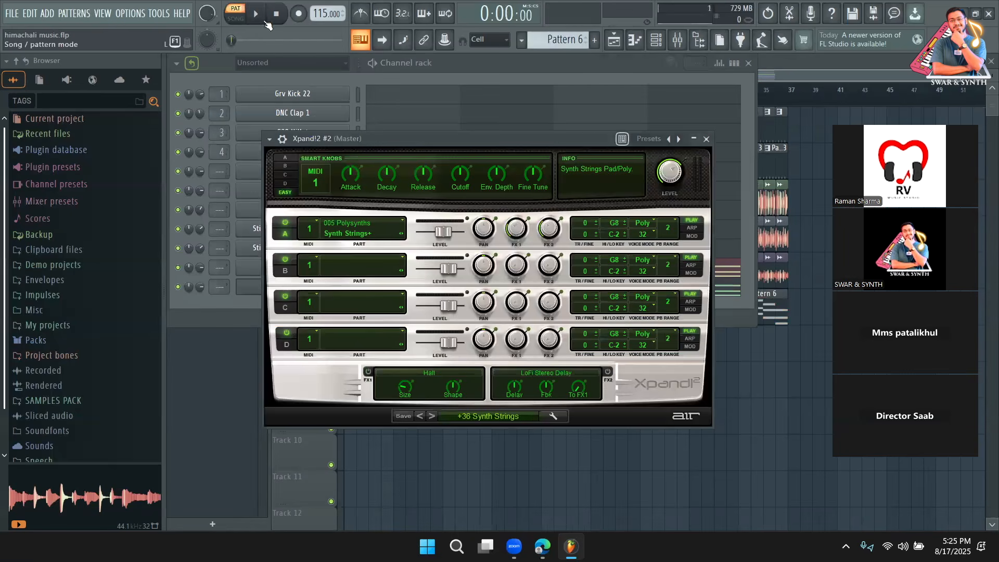
left_click(439, 413)
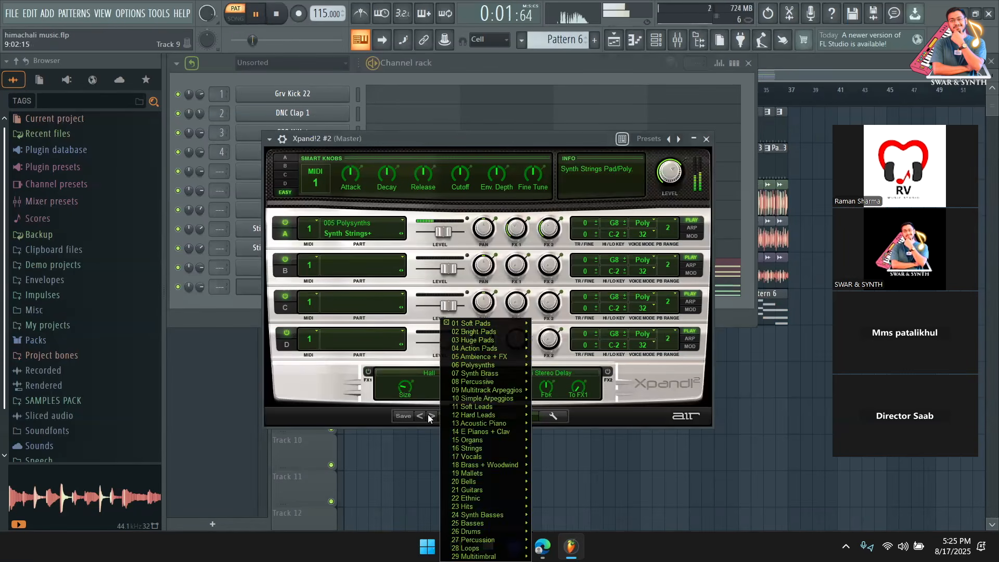
left_click(428, 414)
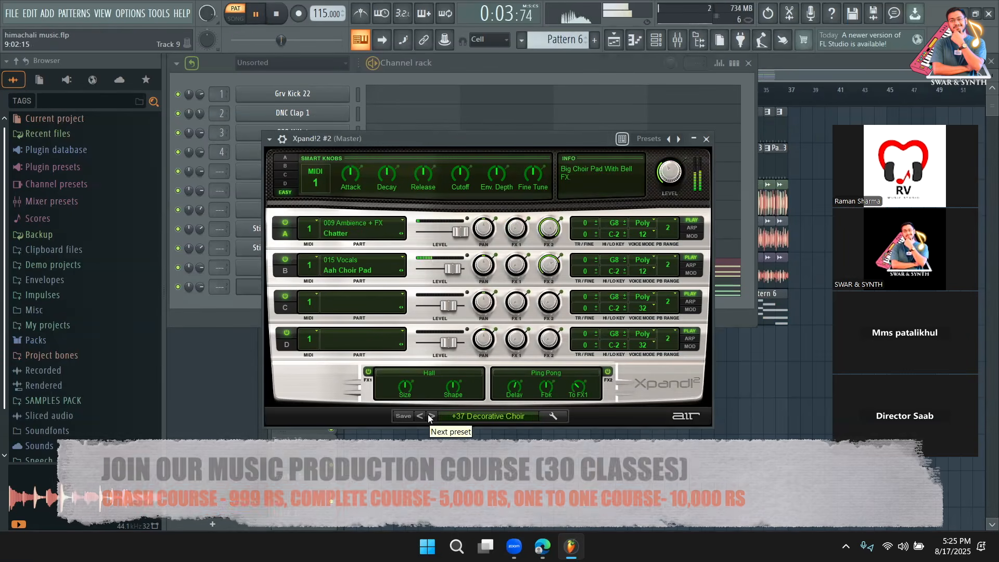
left_click(428, 415)
left_click(428, 414)
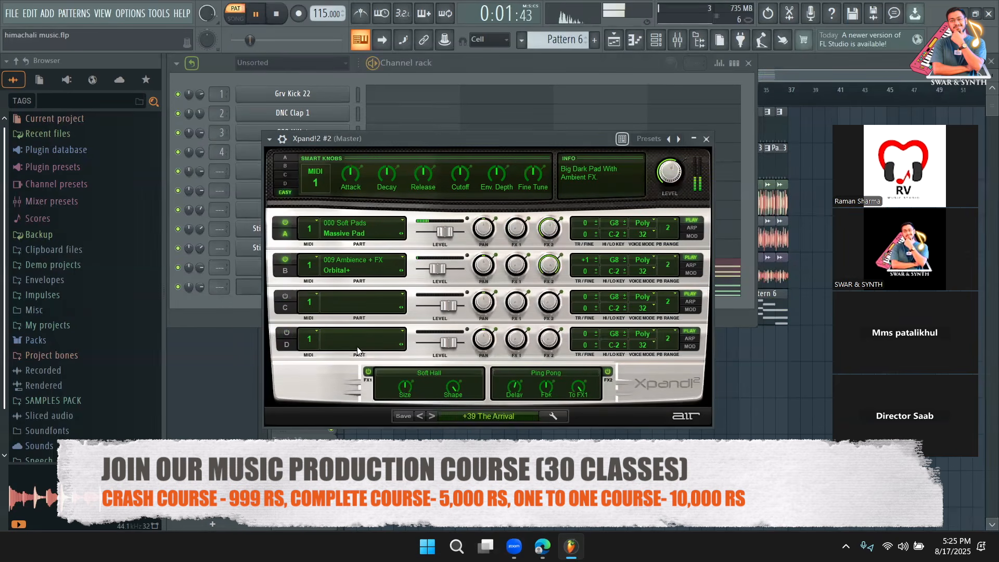
Show Xpand!2 #2's channel settings, then switch to song playback to hear the pad layer with the full arrangement
left_click(283, 143)
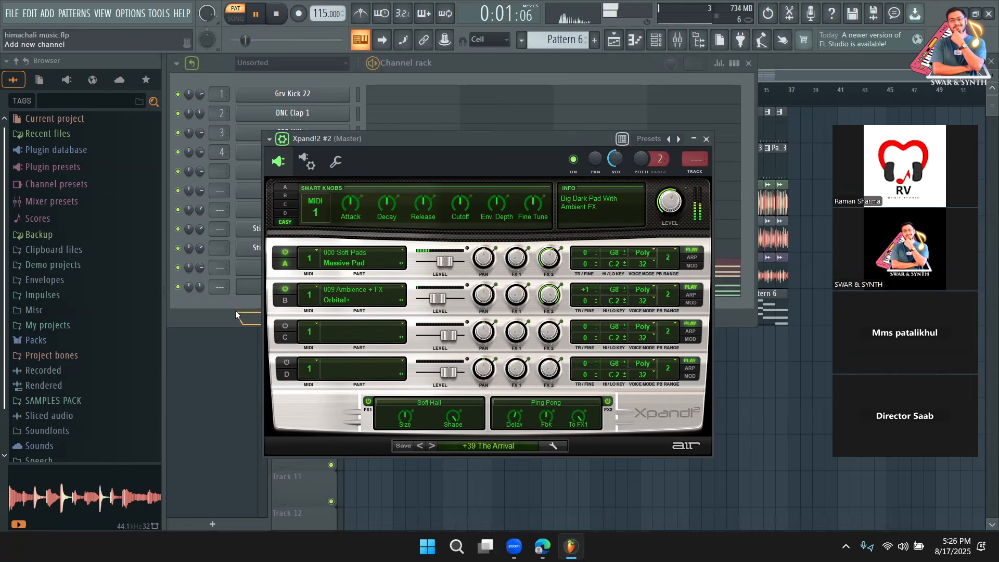
left_click(259, 303)
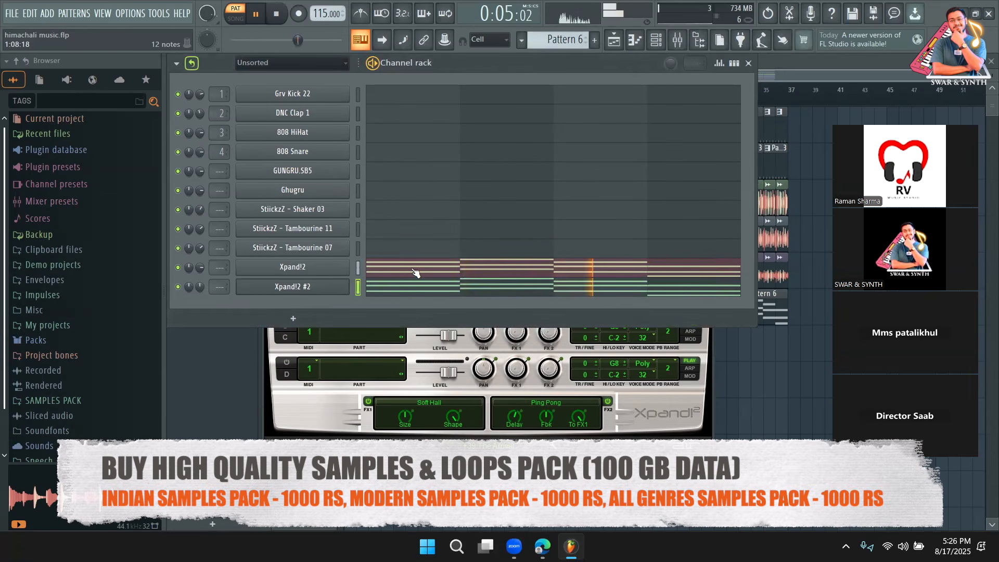
key("space")
left_click(187, 350)
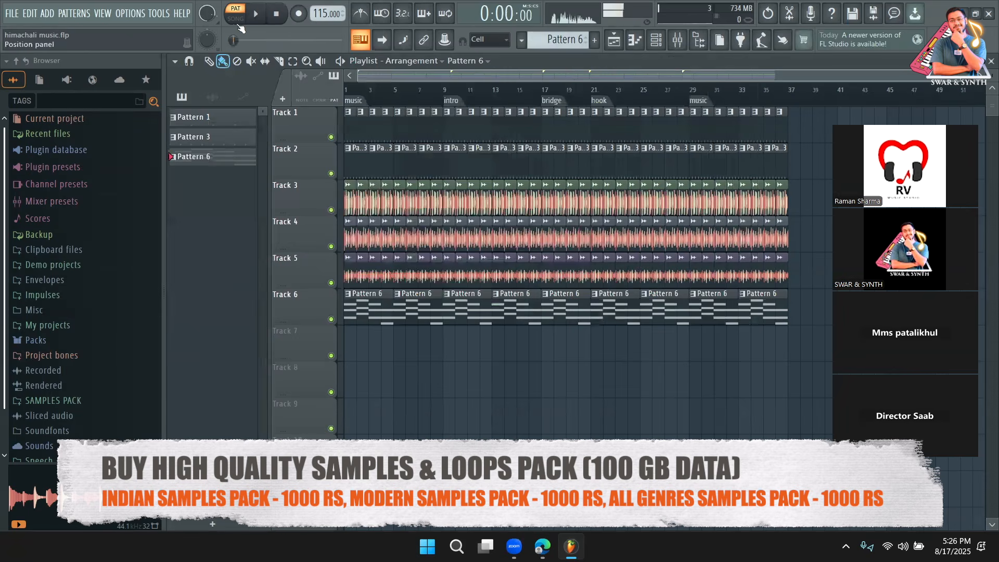
left_click(235, 18)
key("space")
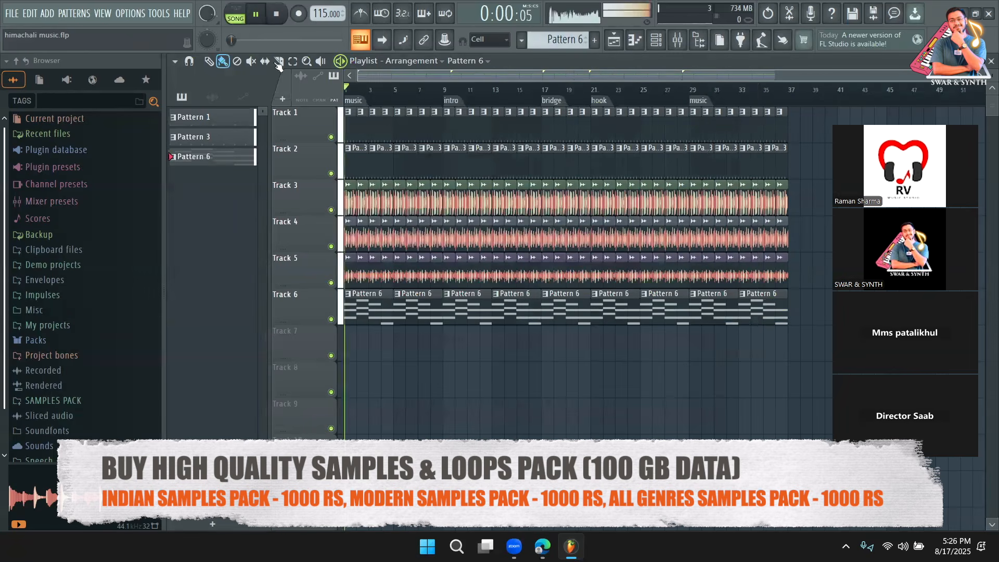
Stop playback and shorten all the Xpand!2 guitar chord notes in Pattern 6 to one beat
left_click(657, 41)
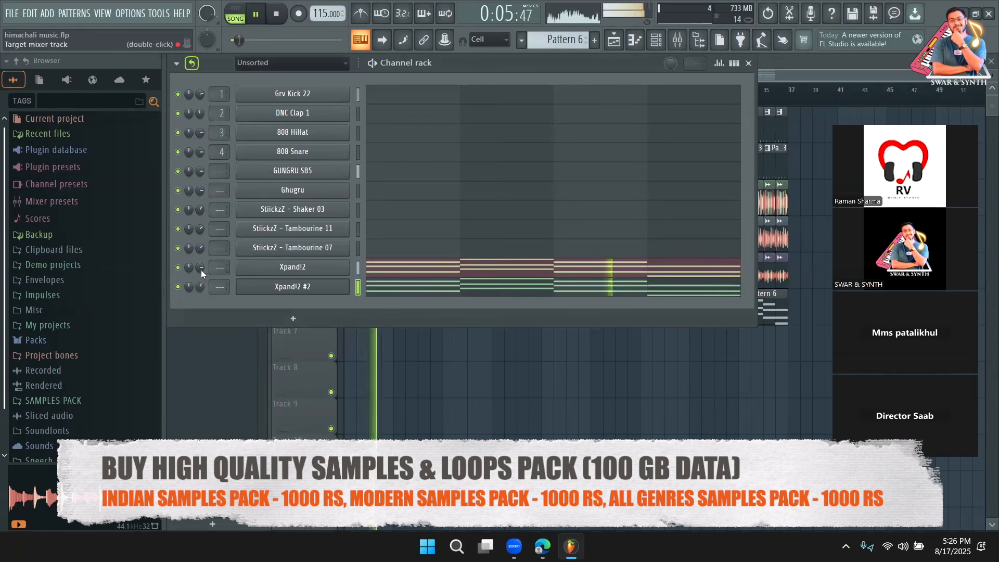
key("space")
left_click(439, 270)
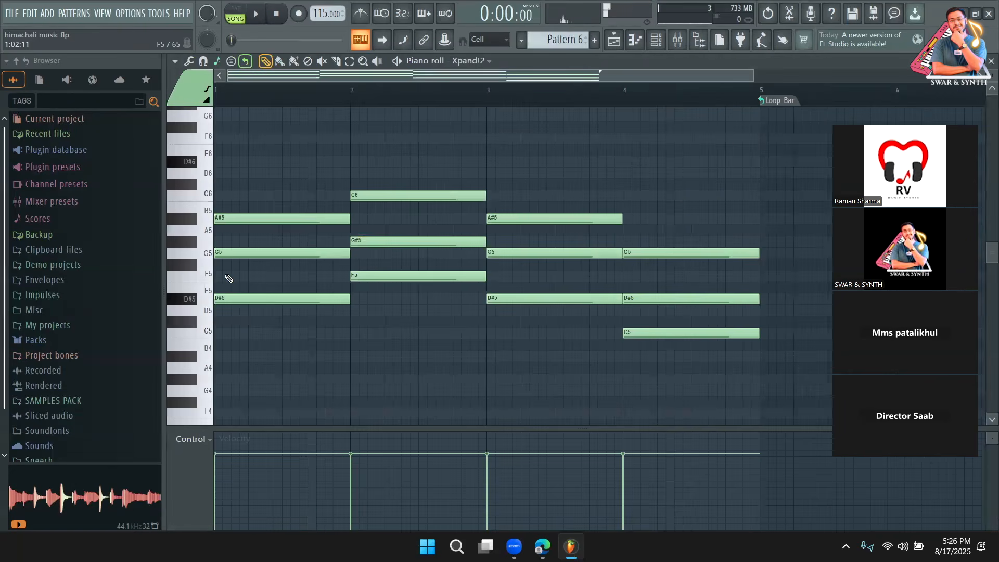
key("ctrl+a")
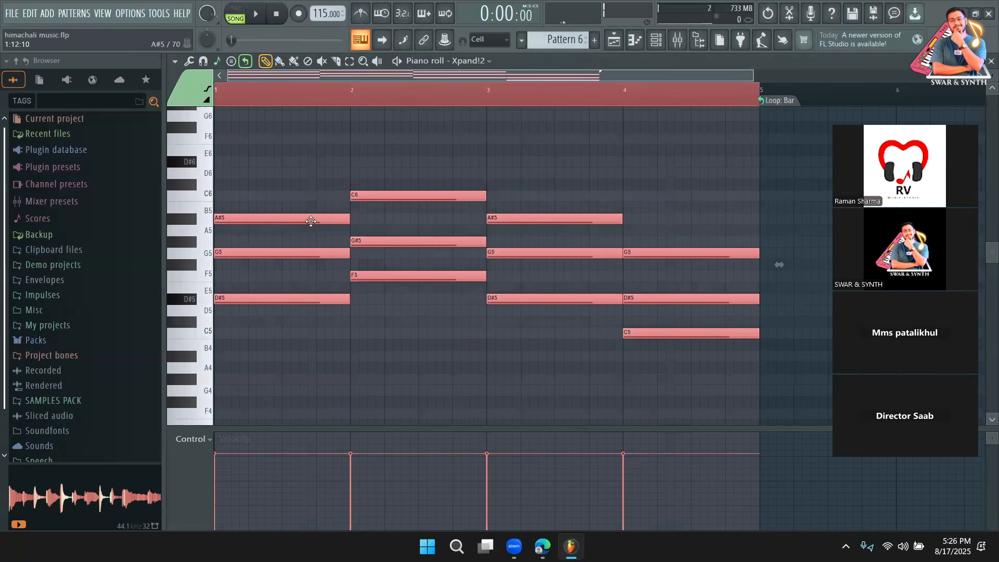
left_click_drag(272, 222, 247, 228)
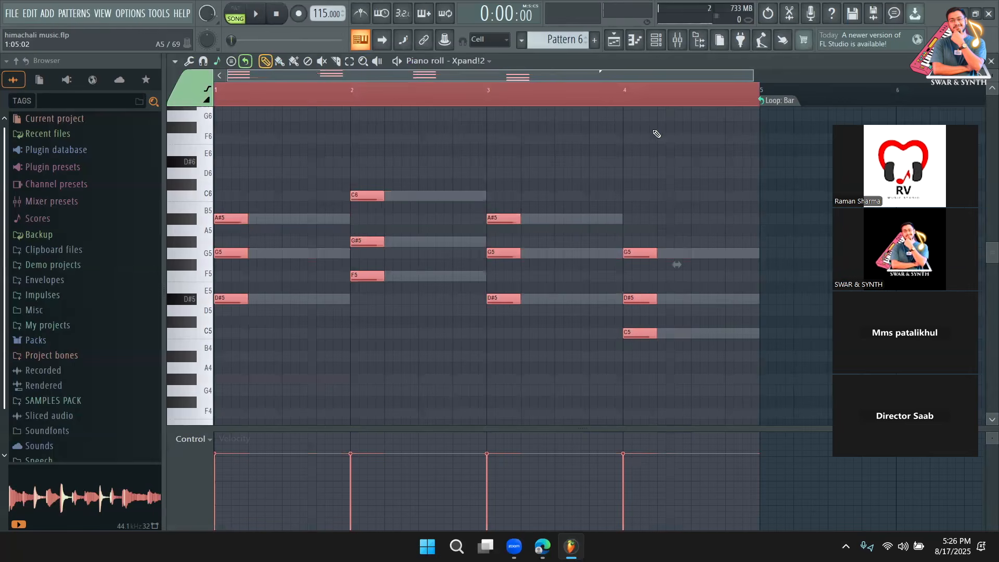
Turn off the bar loop in the guitar's piano roll and set the snap to 1/3 step
left_click(246, 62)
left_click_drag(751, 74, 640, 64)
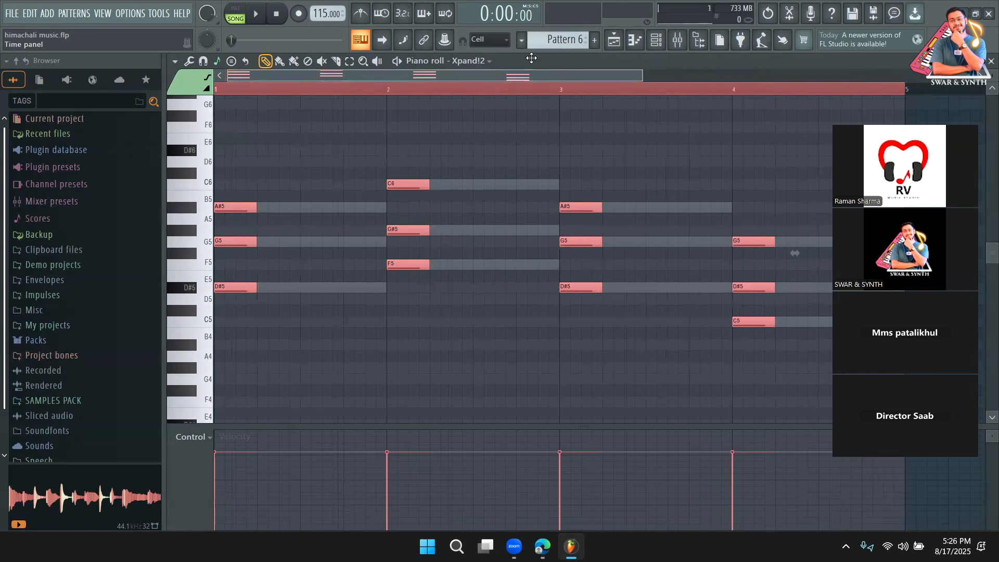
left_click(489, 40)
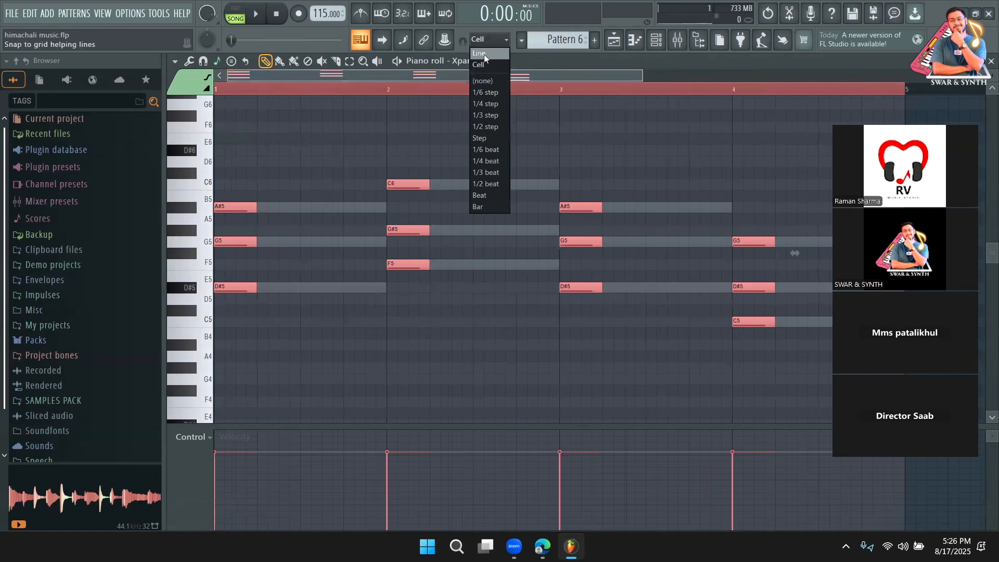
left_click(477, 115)
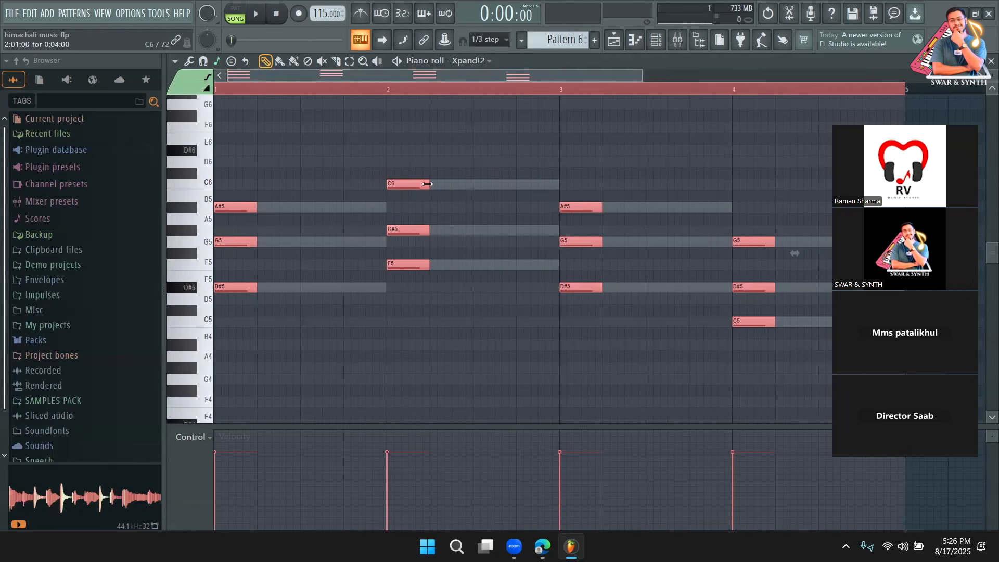
Shorten all the guitar chords to two steps and shift them after the start of each bar
left_click_drag(428, 184, 411, 184)
left_click_drag(223, 208, 282, 208)
key("space")
Add a second chord hit in every bar, placing bar 1's at 1:06:08, and check the timing in song playback
left_click_drag(641, 76, 549, 77)
key("space")
key("space")
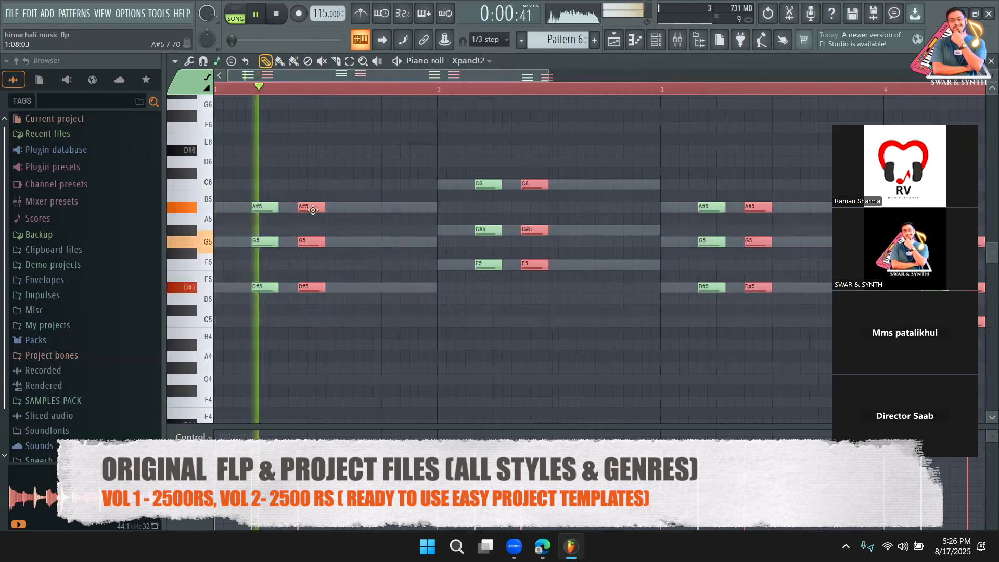
key("space")
key("space")
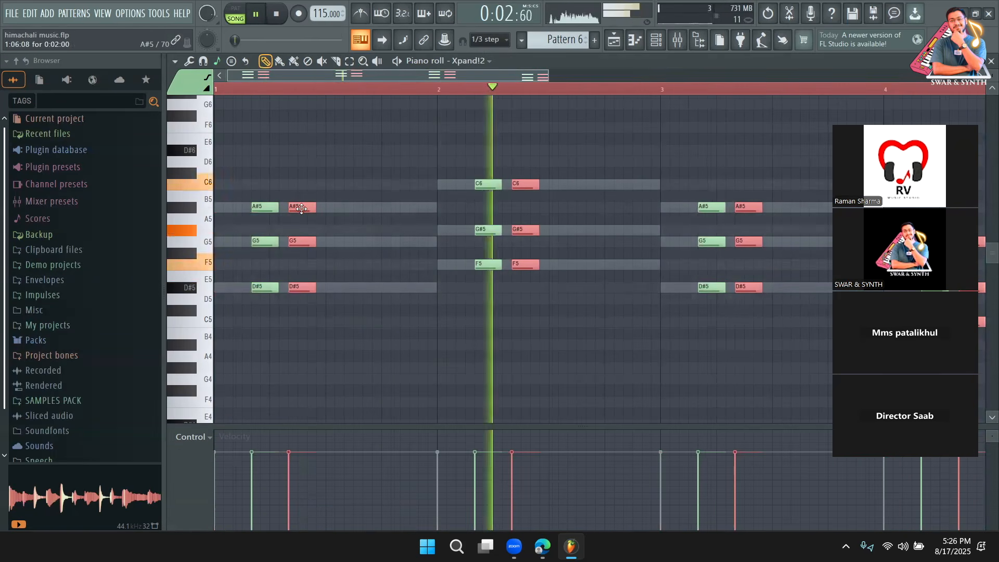
key("space")
Duplicate each bar's pair of chord hits into its second half and shift the copies earlier, checking the rhythm in song playback
key("ctrl+b")
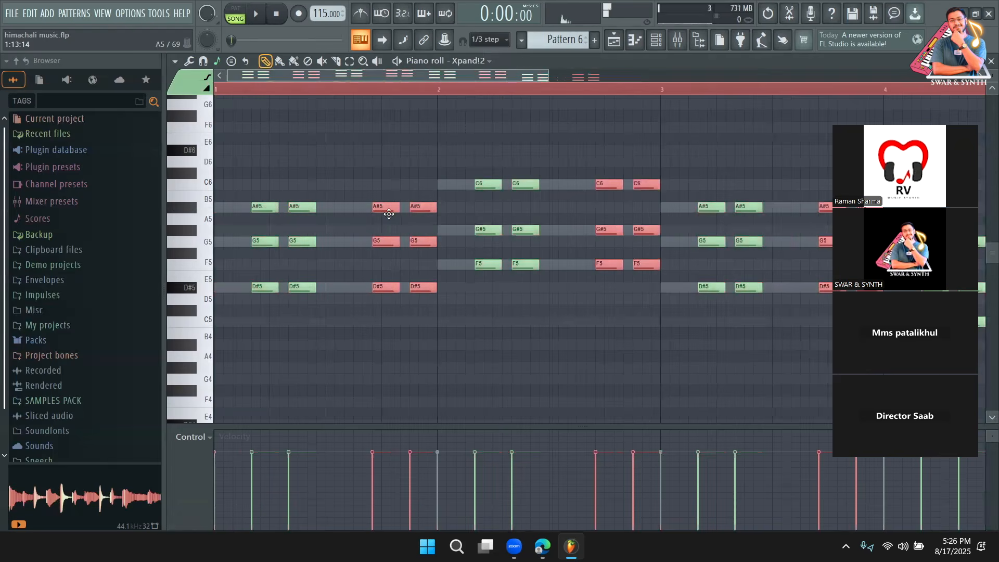
left_click_drag(389, 214, 378, 214)
key("space")
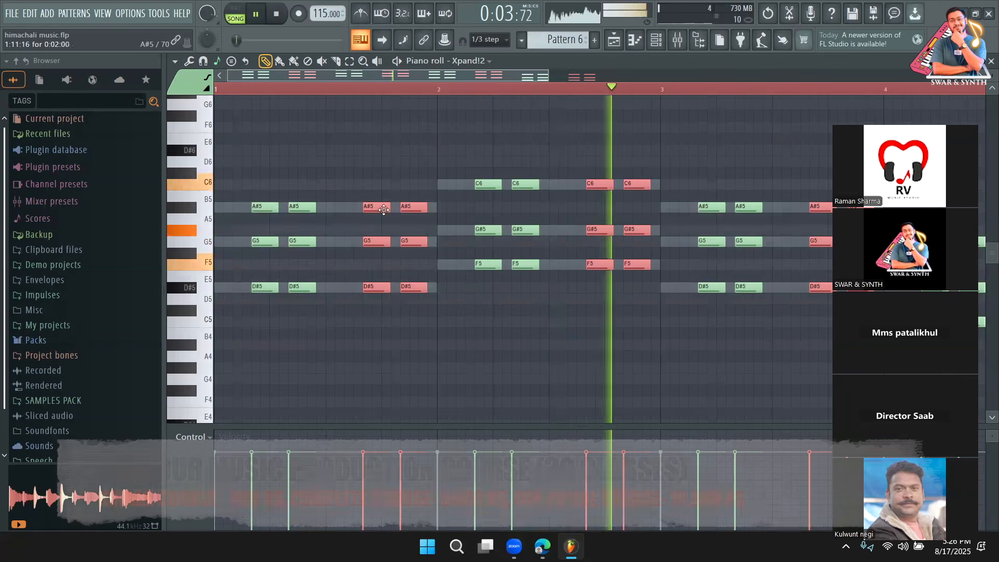
key("space")
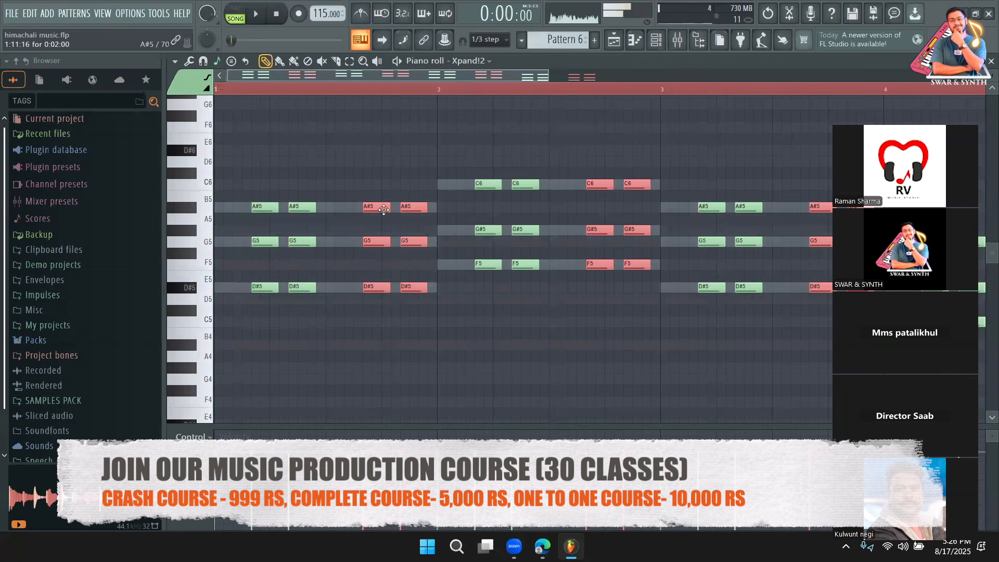
left_click_drag(383, 209, 365, 210)
key("space")
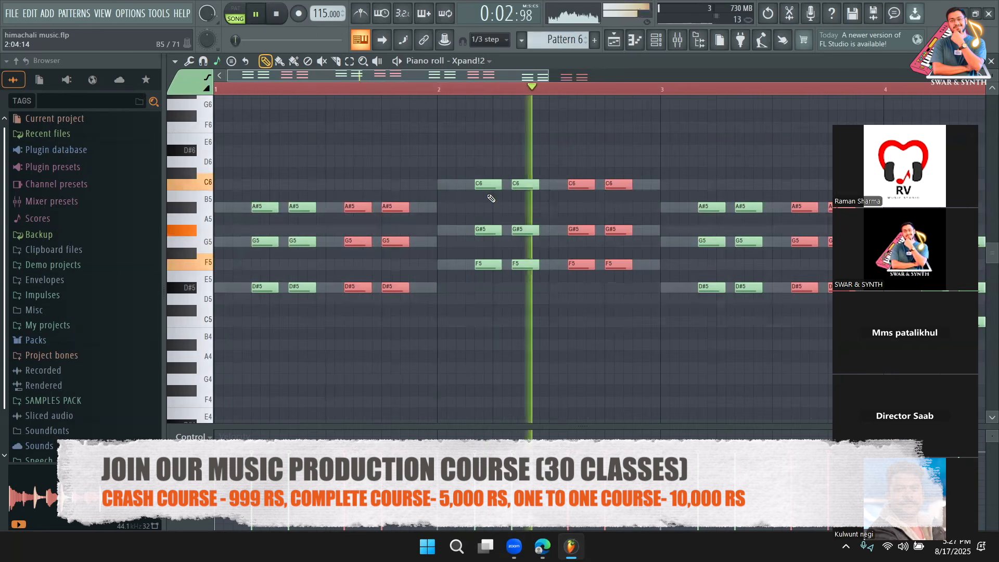
key("space")
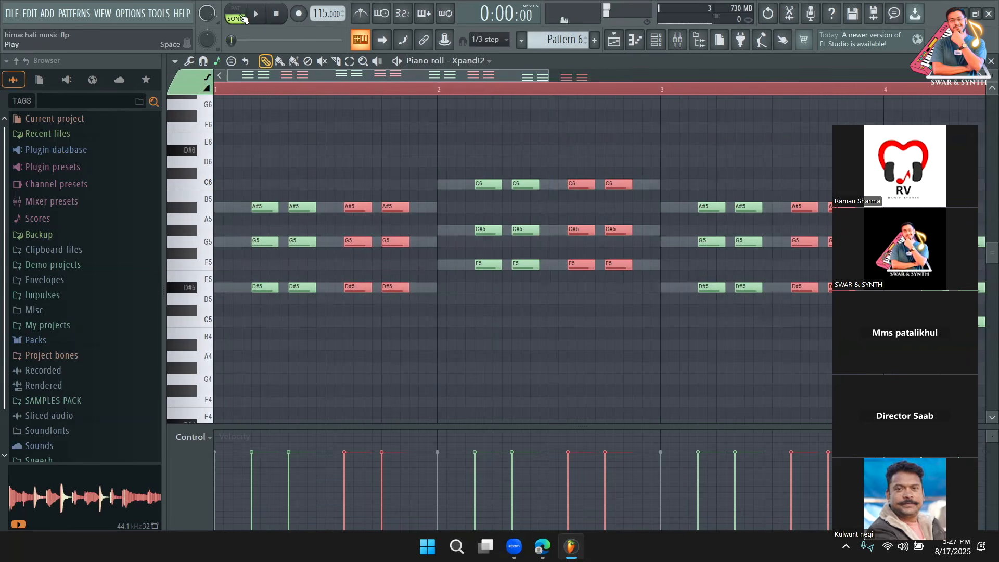
Preview the guitar rhythm in pattern playback, then with the full arrangement in song playback
left_click(264, 18)
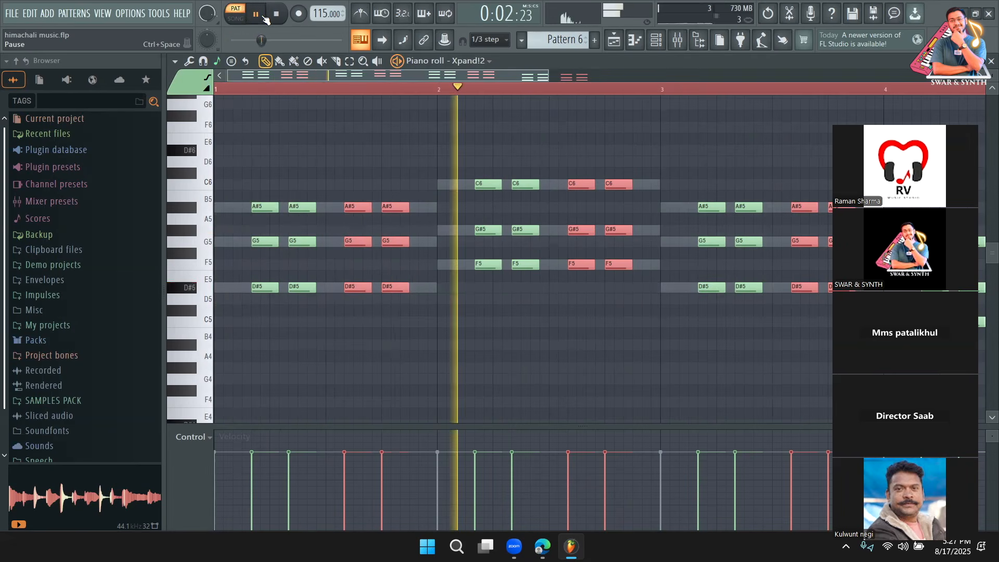
left_click(235, 19)
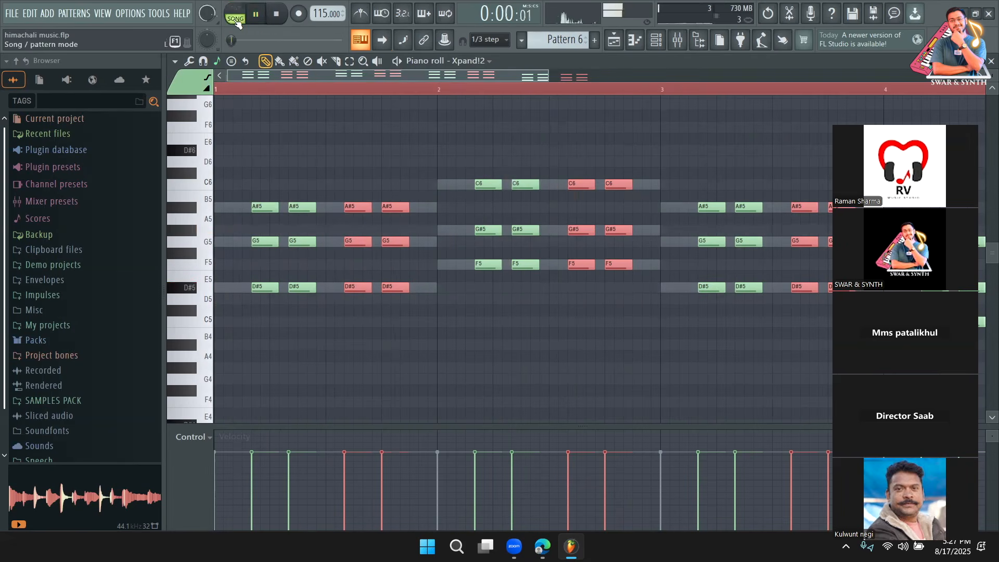
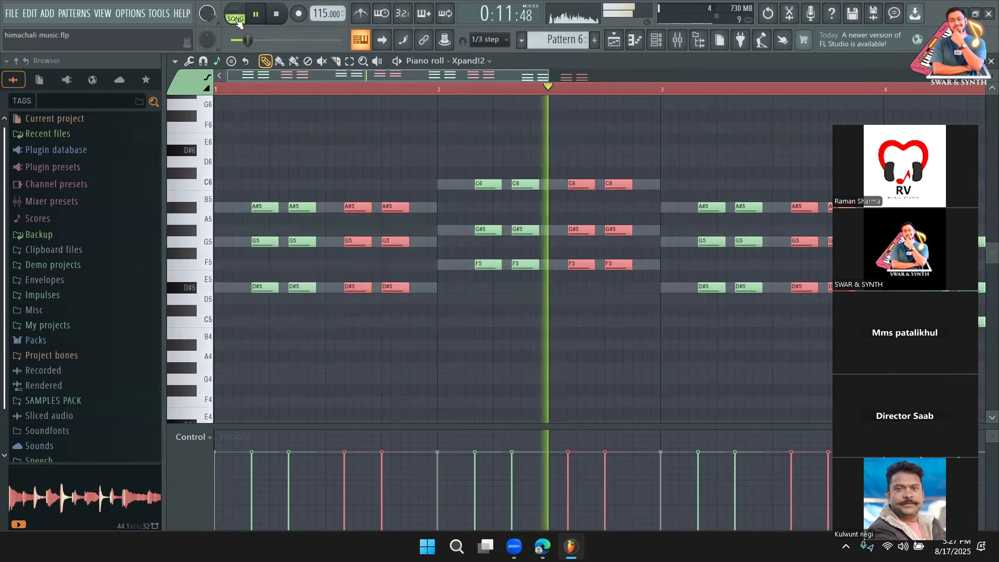
key("space")
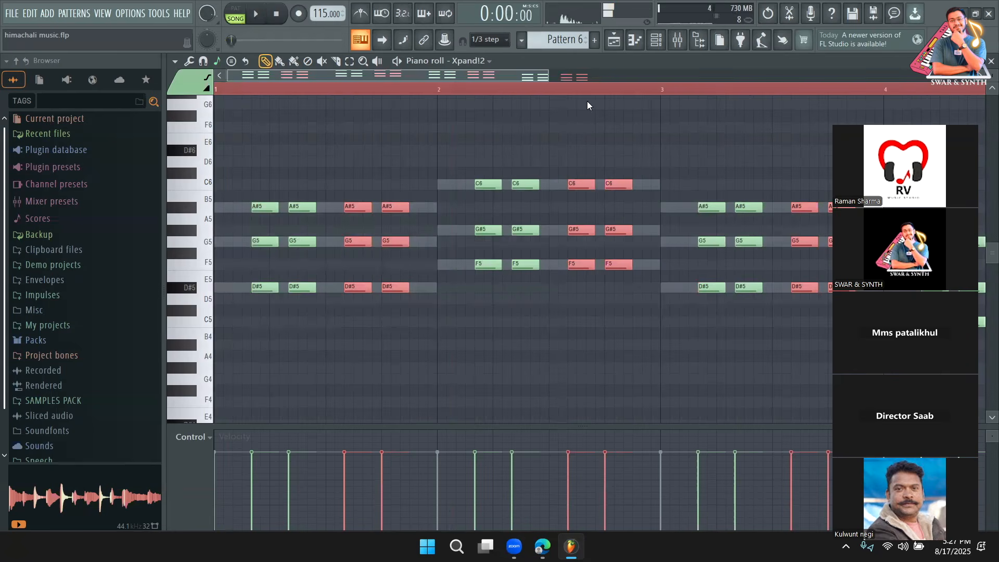
Add a BooBass instrument channel to the pattern and close its plugin window
key("F6")
left_click(301, 312)
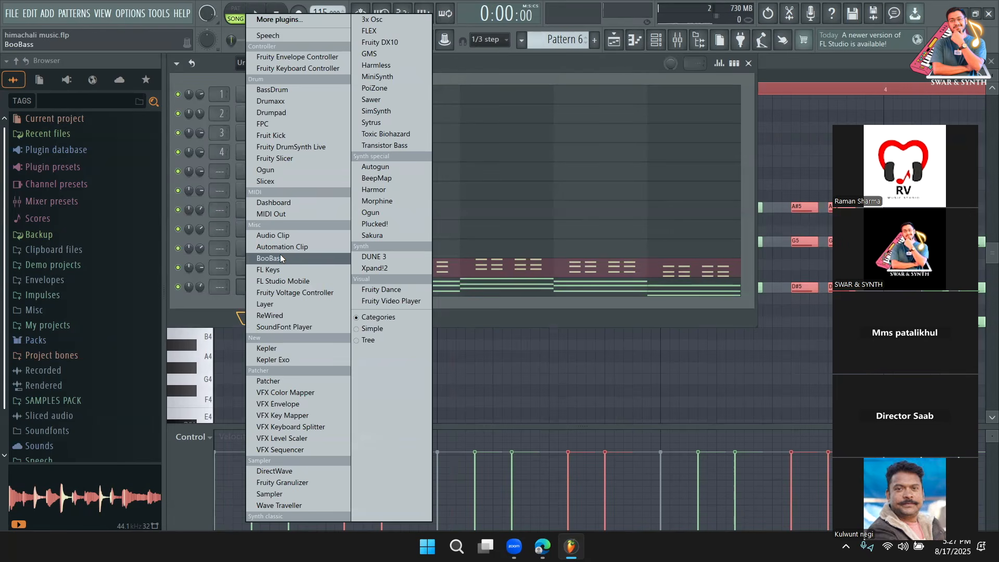
left_click(280, 258)
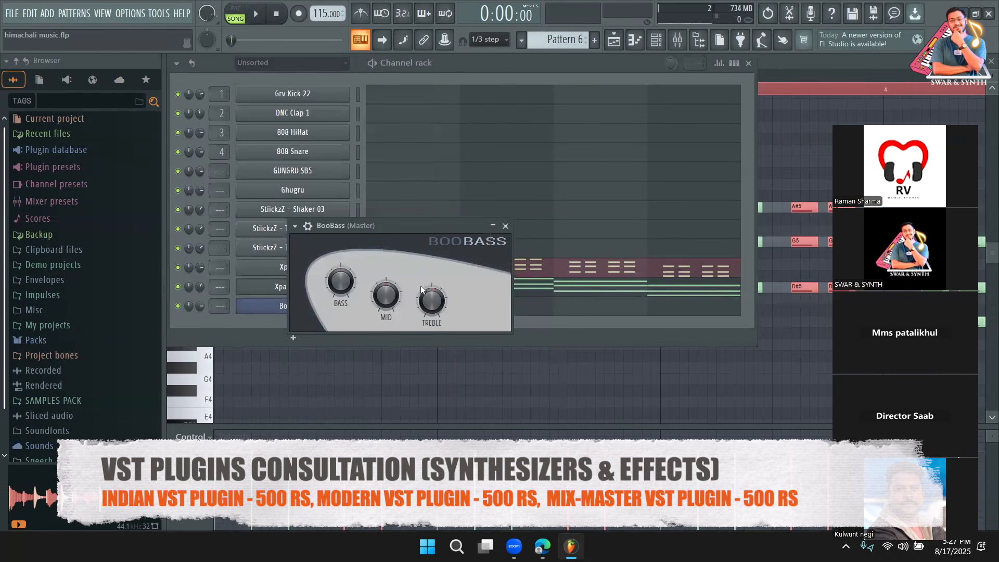
left_click(505, 225)
Draw a one-bar BooBass root note in each of the four bars: D#5, F5, D#5 and C5
left_click(446, 305)
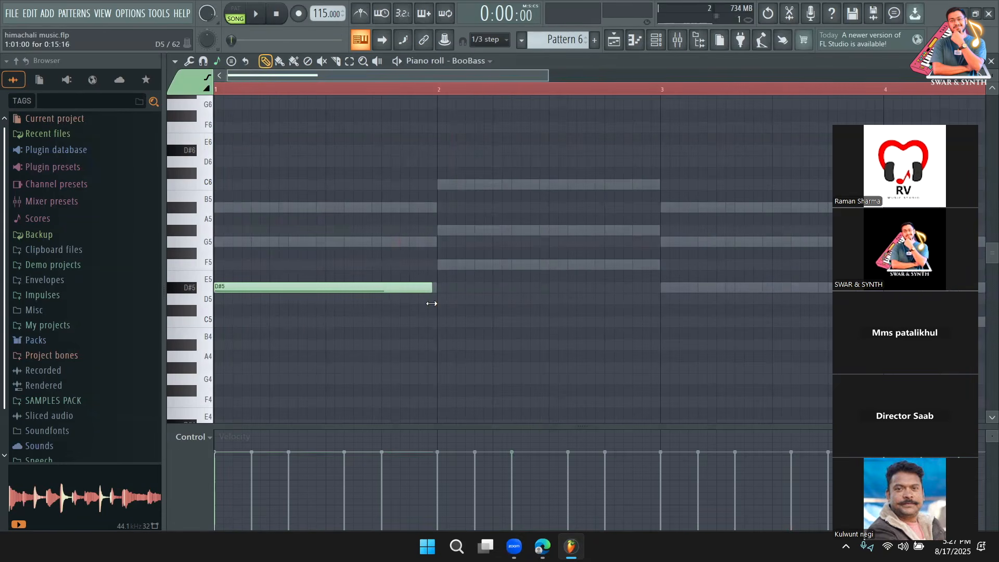
left_click(439, 264)
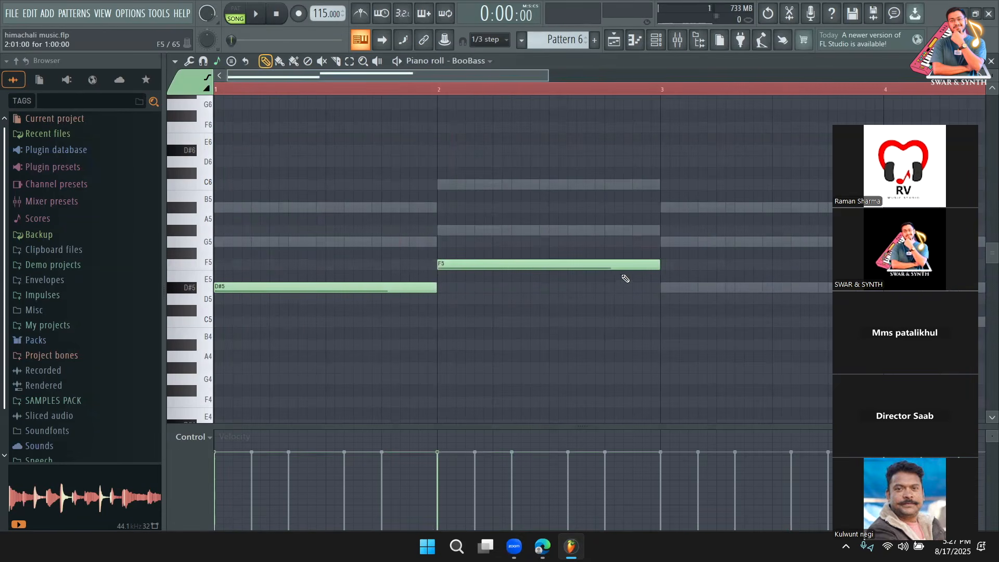
left_click(667, 288)
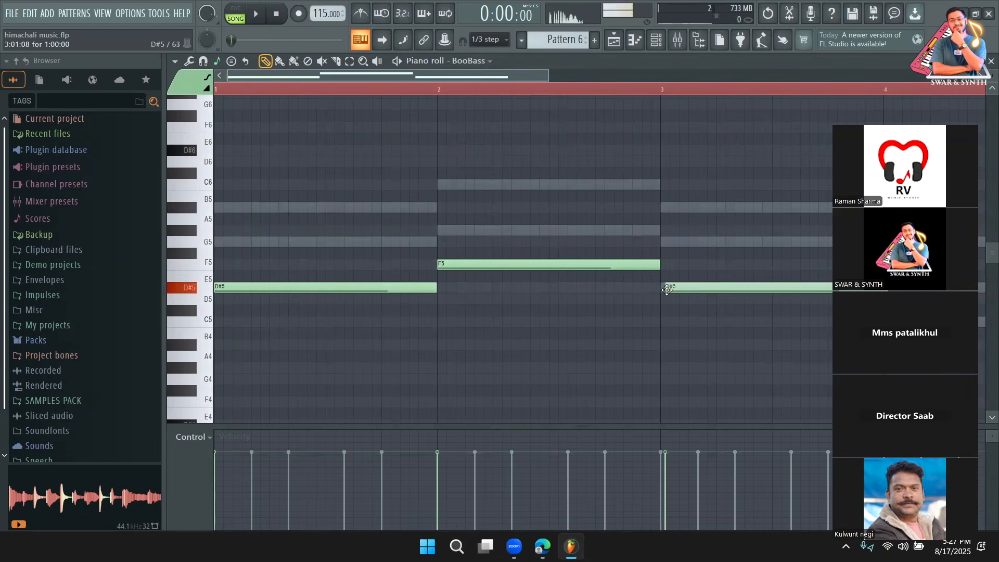
left_click(583, 78)
left_click(472, 321)
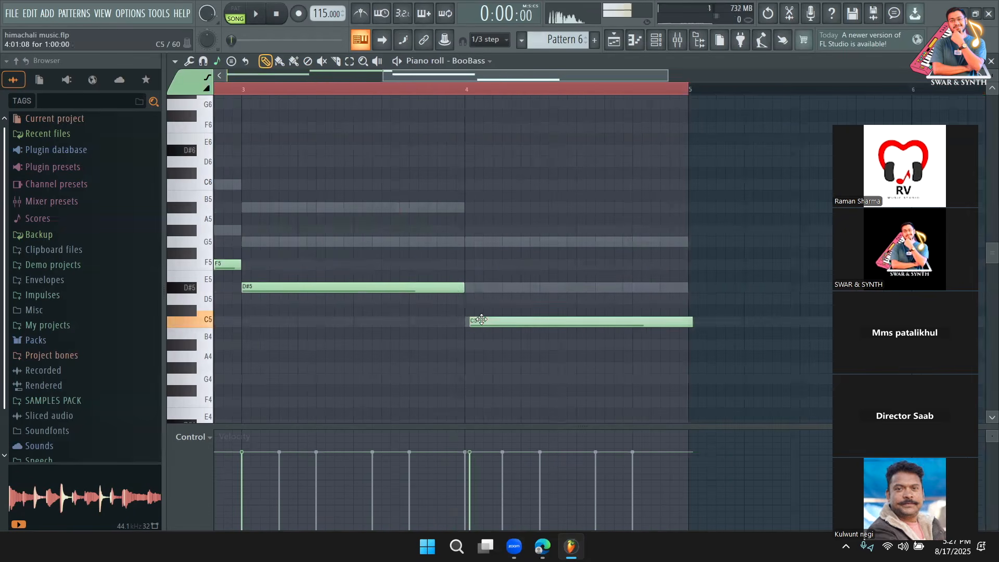
left_click_drag(536, 79, 7, 134)
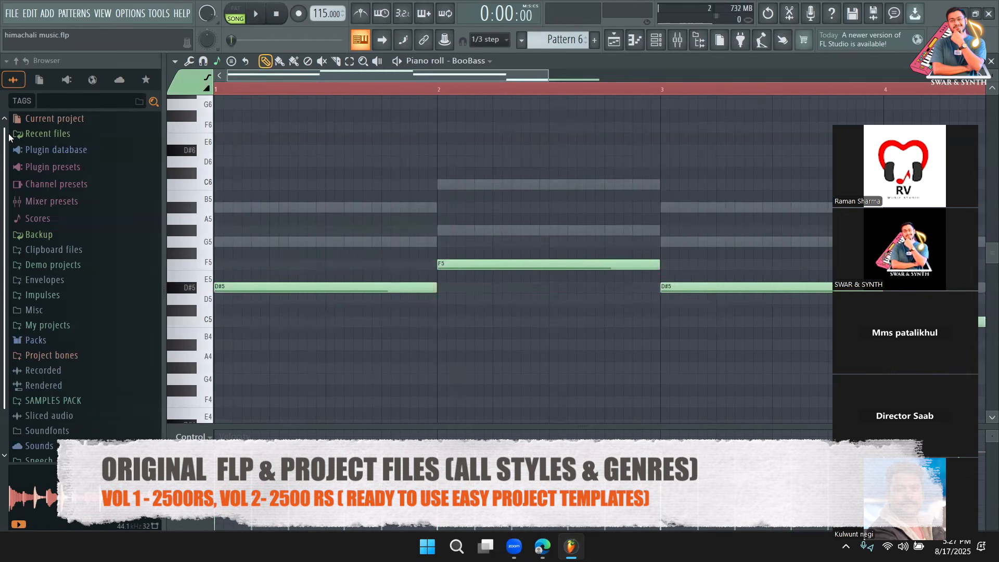
Try all the BooBass notes an octave lower in playback and move them back to their original pitches
key("ctrl+a")
scroll(247, 292, "down", 3)
left_click_drag(224, 185, 185, 325)
key("space")
scroll(395, 336, "up", 3)
scroll(396, 323, "down", 4)
key("space")
left_click_drag(224, 289, 196, 151)
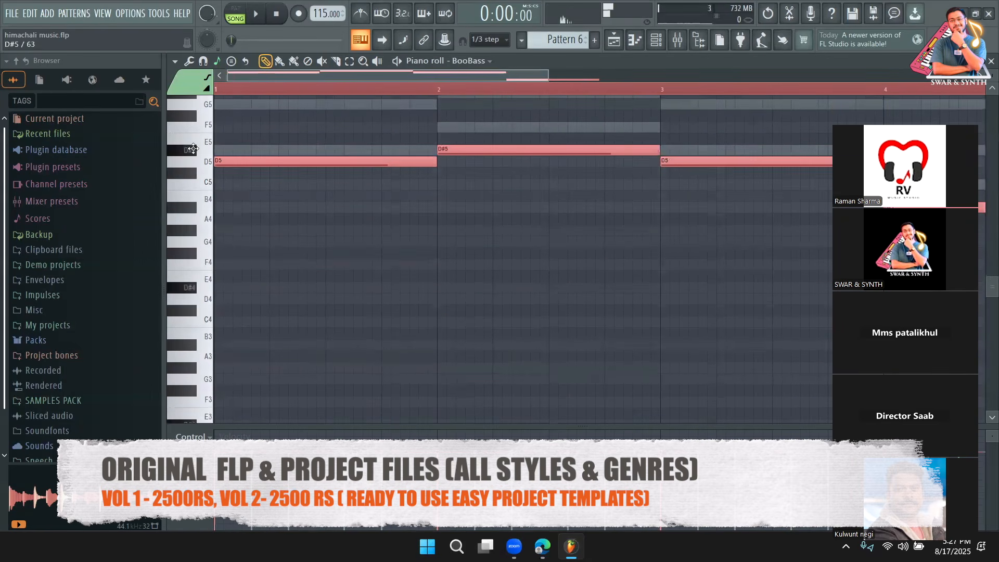
scroll(650, 339, "up", 4)
Listen to the BooBass line with the full arrangement in song playback
key("space")
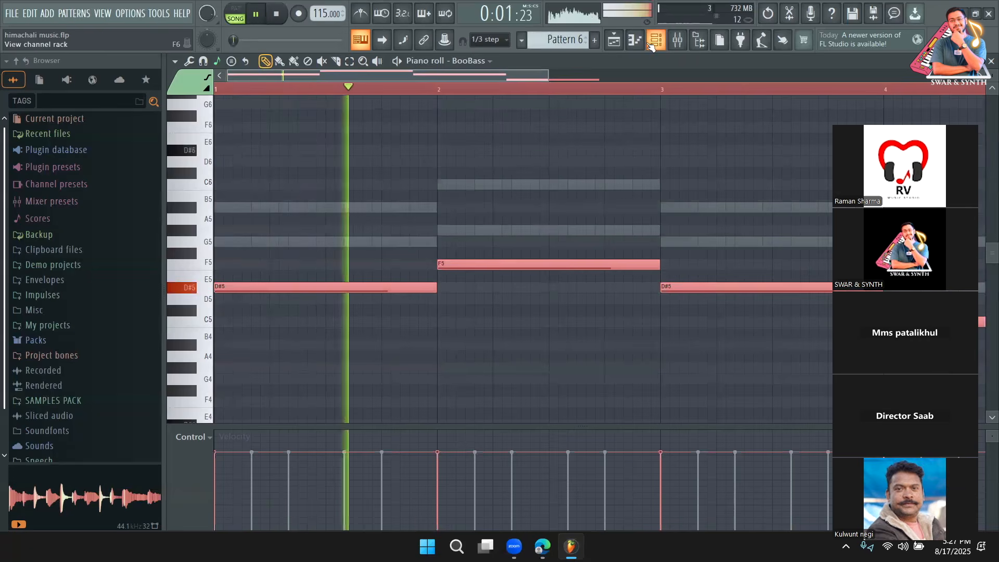
key("F6")
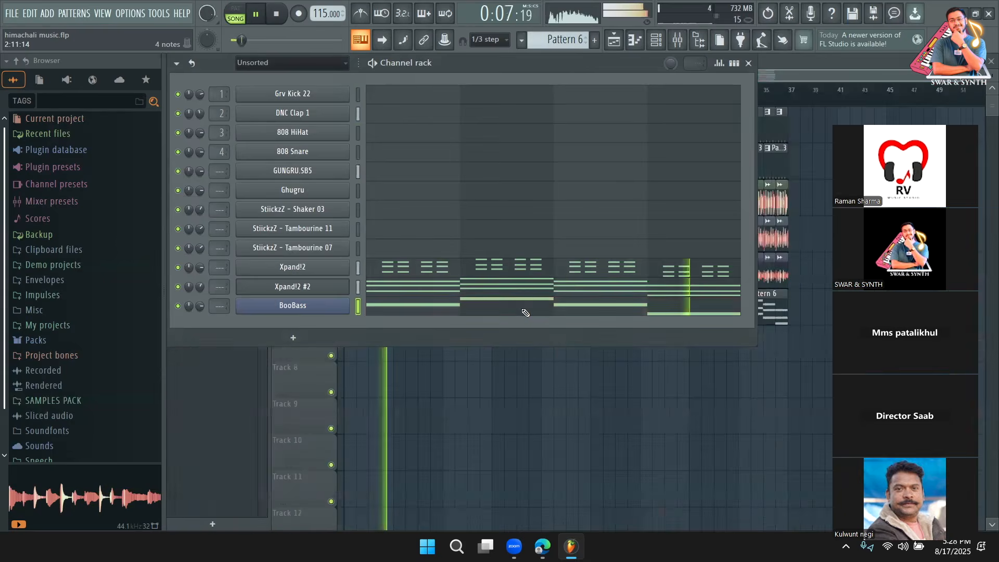
key("space")
Find and add the Ample Bass P Lite II generator plugin as a new channel
key("F6")
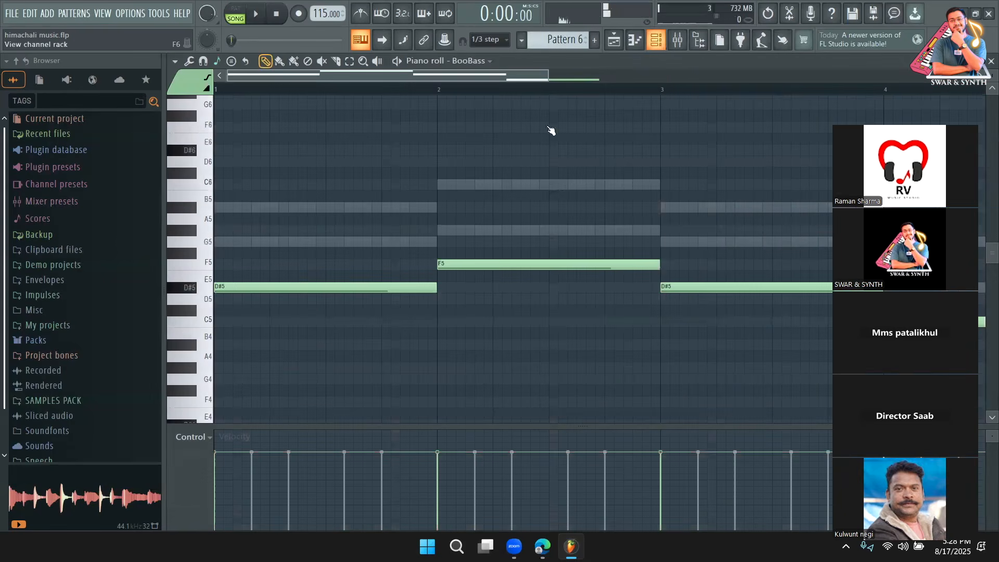
key("F6")
left_click(287, 340)
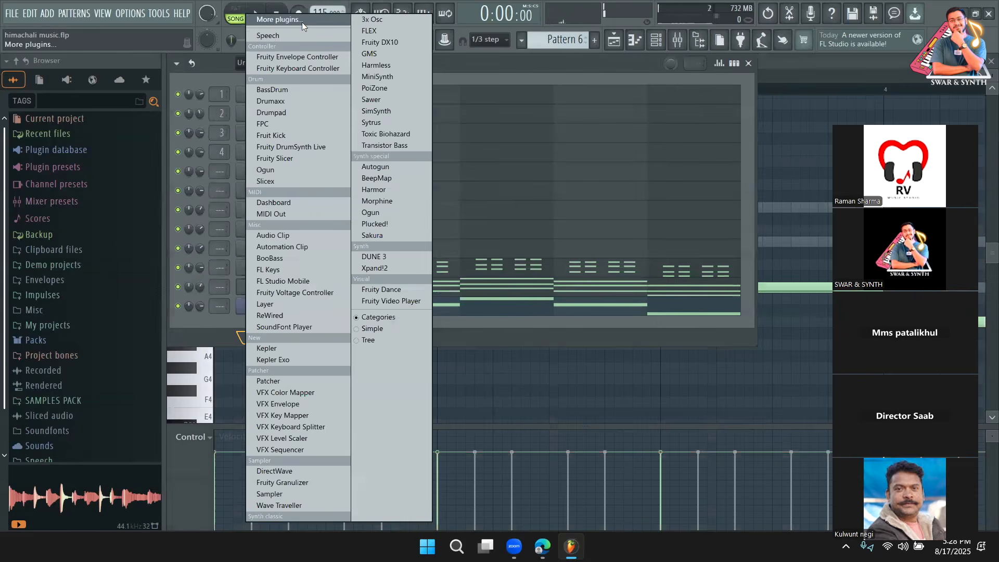
left_click(302, 22)
left_click(616, 514)
type("am")
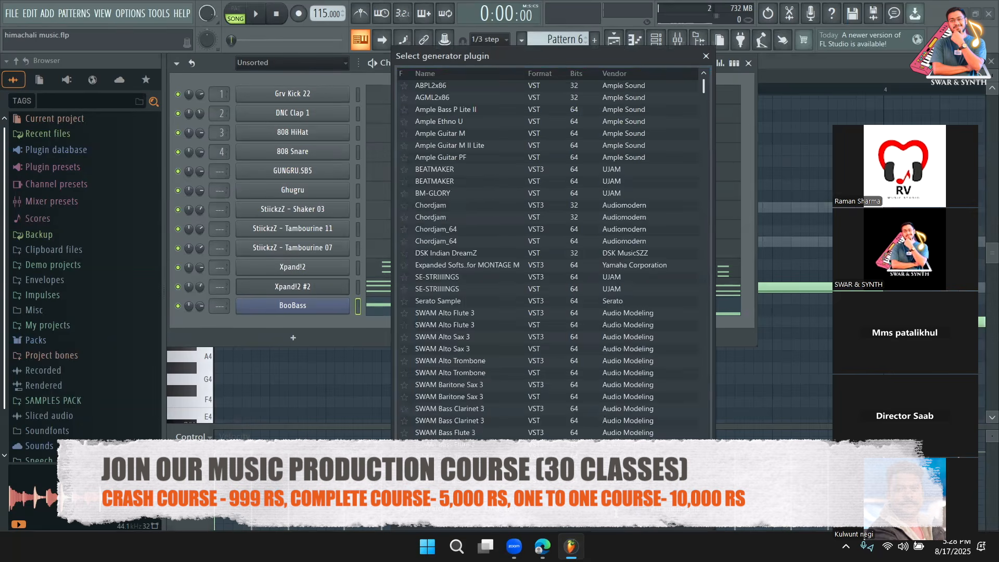
type("p")
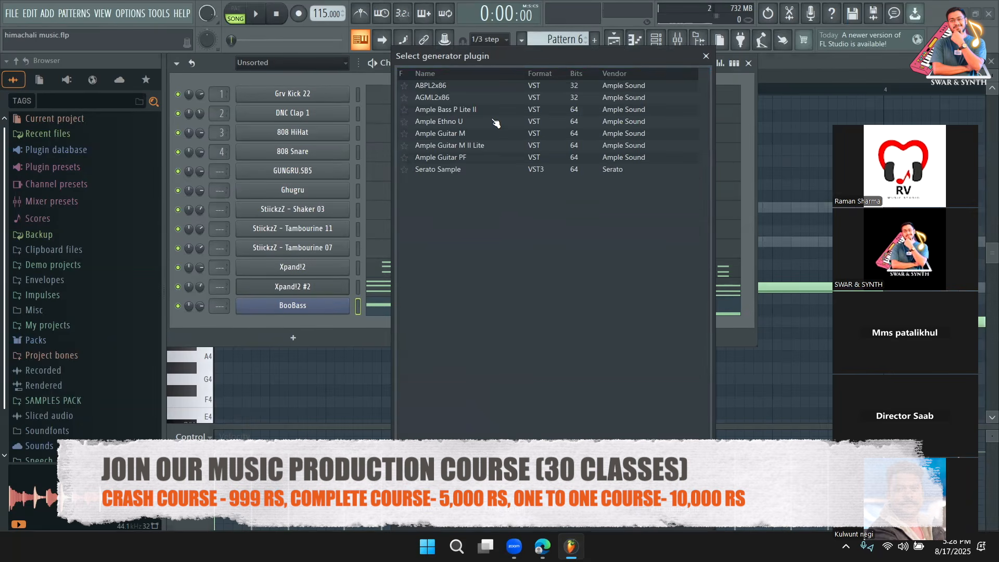
double_click(495, 110)
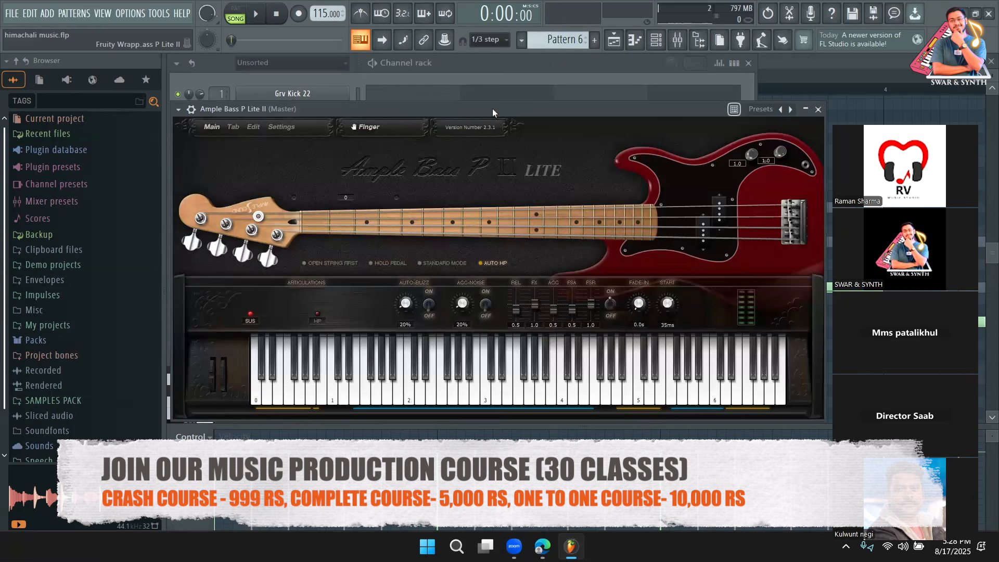
Copy the BooBass notes to the Ample Bass P Lite II channel, mute BooBass and preview the result in pattern playback
left_click(463, 79)
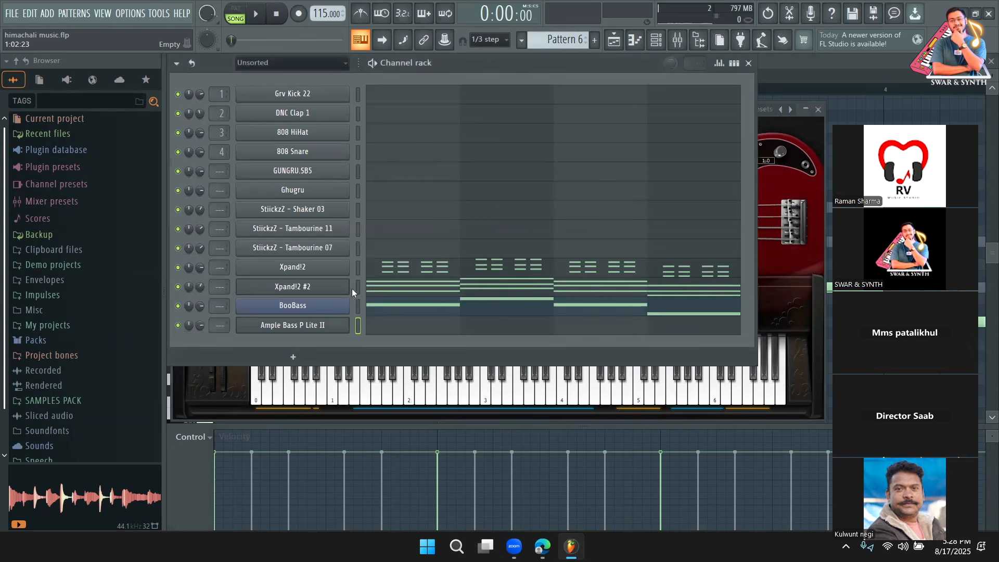
right_click(339, 305)
left_click(486, 312)
right_click(342, 325)
left_click(504, 347)
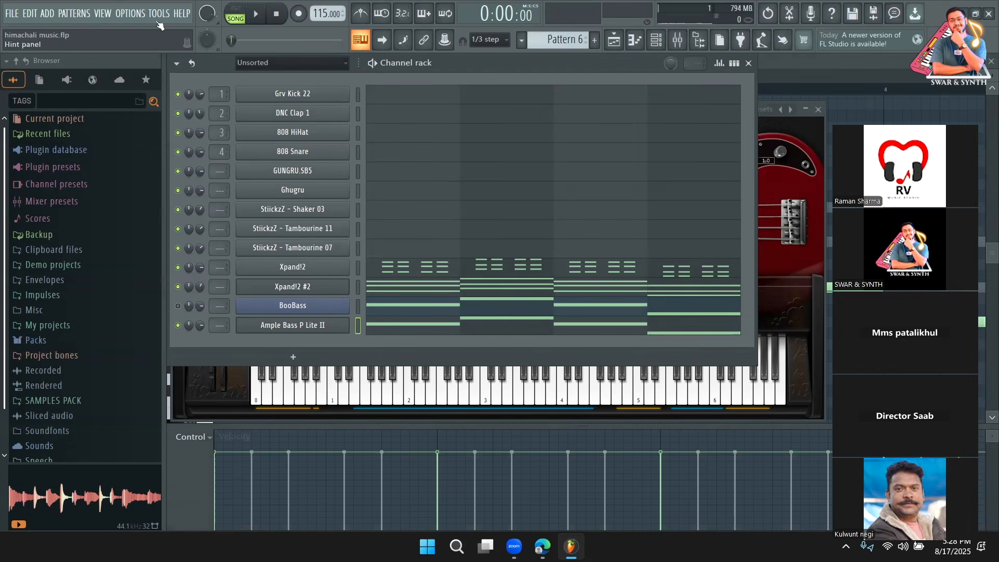
left_click(260, 18)
key("space")
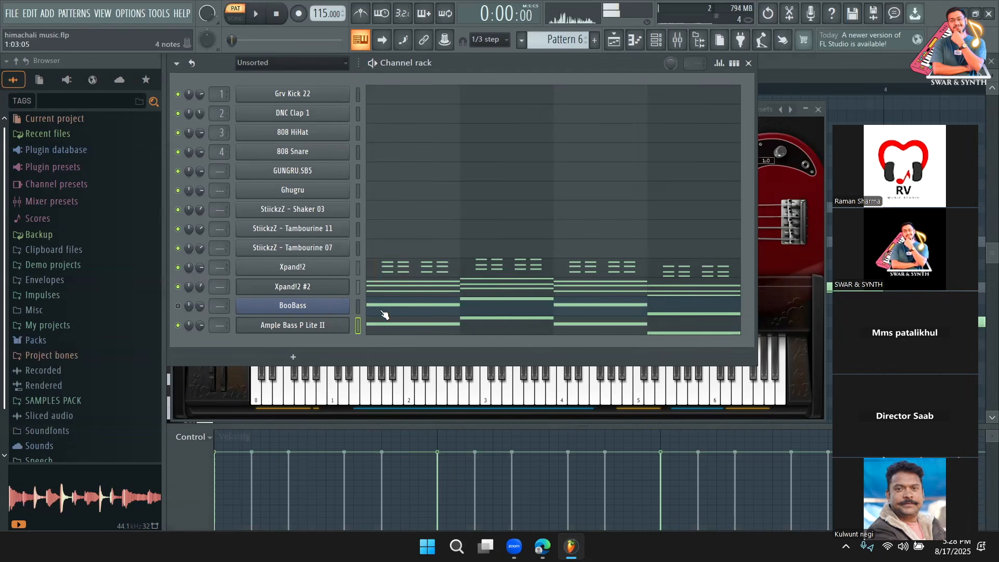
Transpose all the Ample Bass notes down one octave to D#4, F4, D#4 and C4, checking them in pattern playback
left_click(383, 321)
key("ctrl+a")
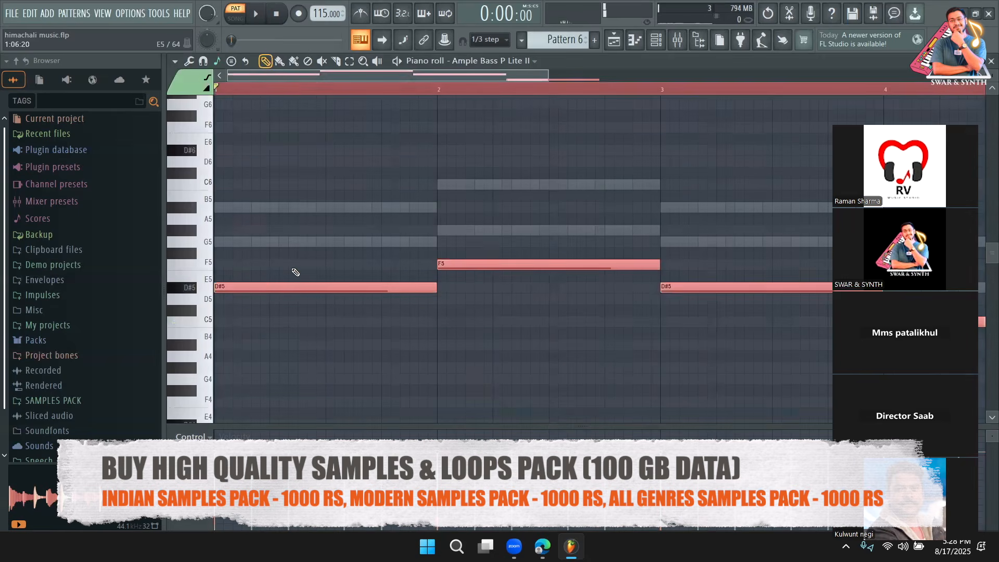
scroll(292, 271, "down", 1)
left_click_drag(254, 287, 240, 389)
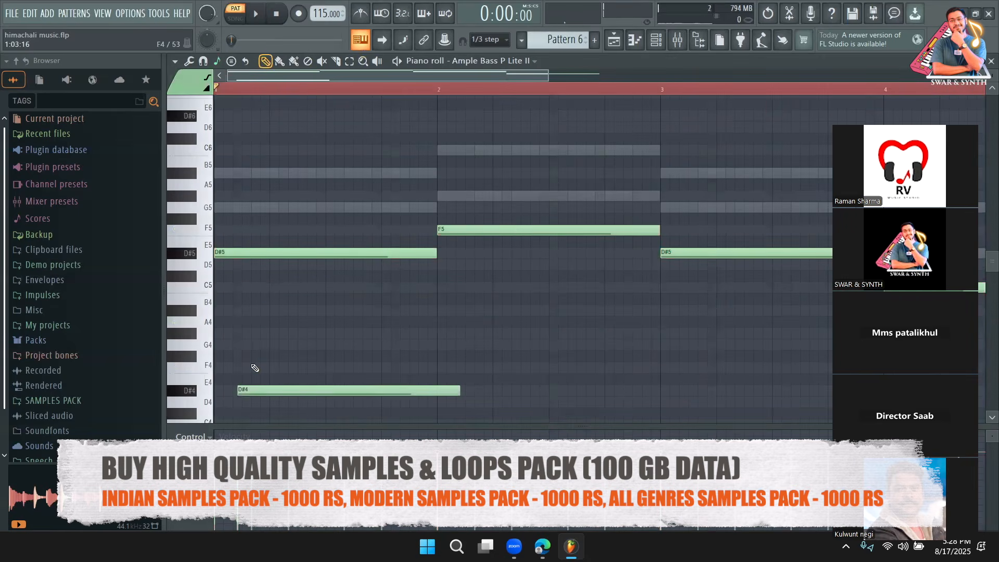
key("ctrl+z")
left_click_drag(227, 258, 191, 386)
key("space")
scroll(413, 310, "up", 1)
scroll(496, 290, "down", 3)
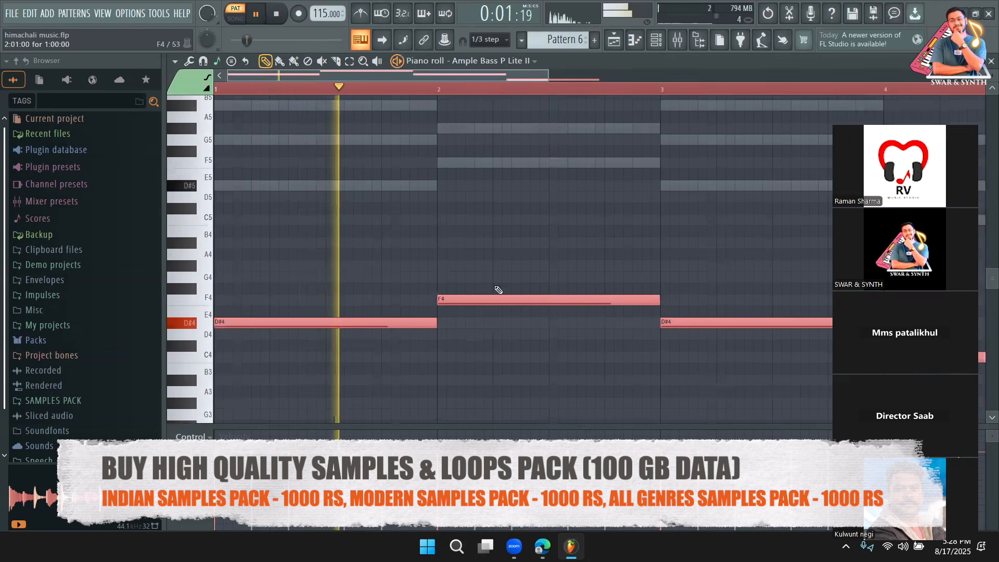
left_click_drag(549, 76, 766, 327)
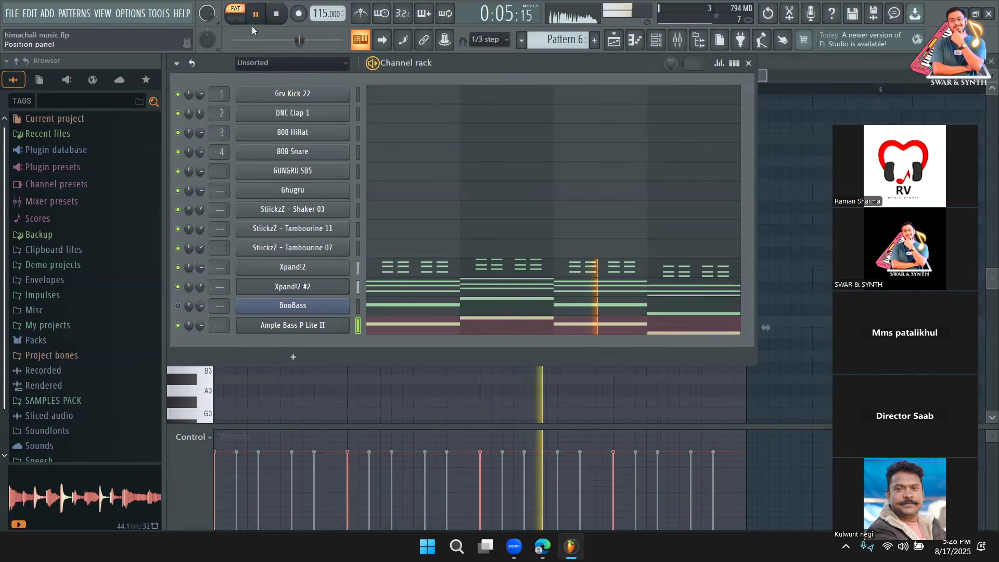
Delete the BooBass channel and lower the Ample Bass P Lite II channel volume to 67% during song playback
key("space")
right_click(347, 305)
left_click(397, 433)
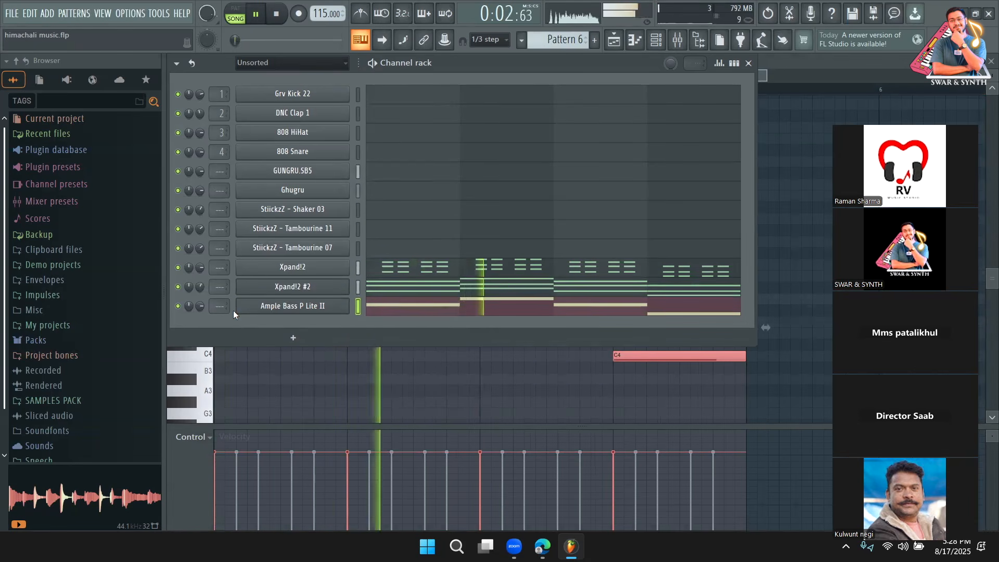
left_click_drag(200, 307, 200, 318)
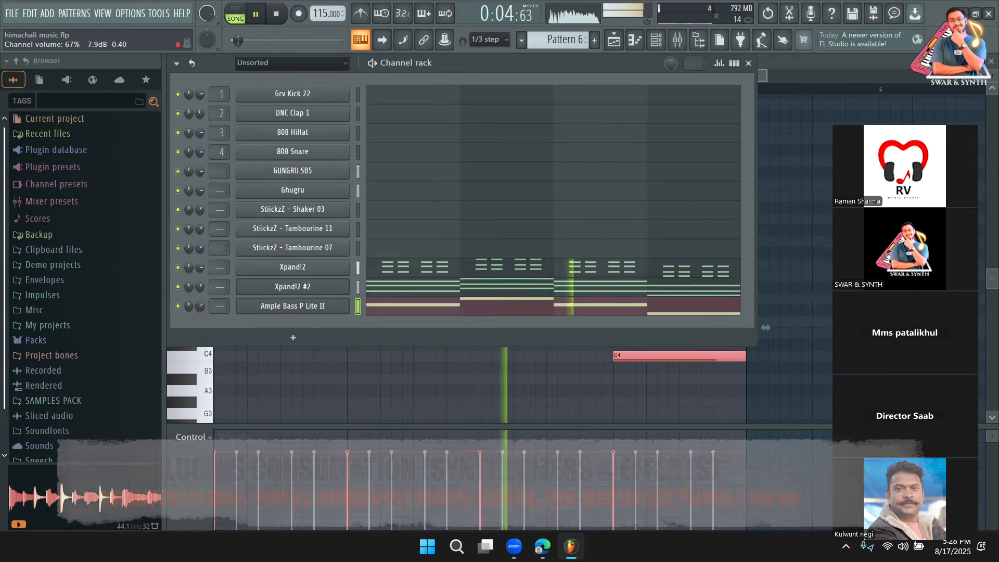
Stop playback and shorten all the Ample Bass notes to half a bar
left_click(421, 313)
key("space")
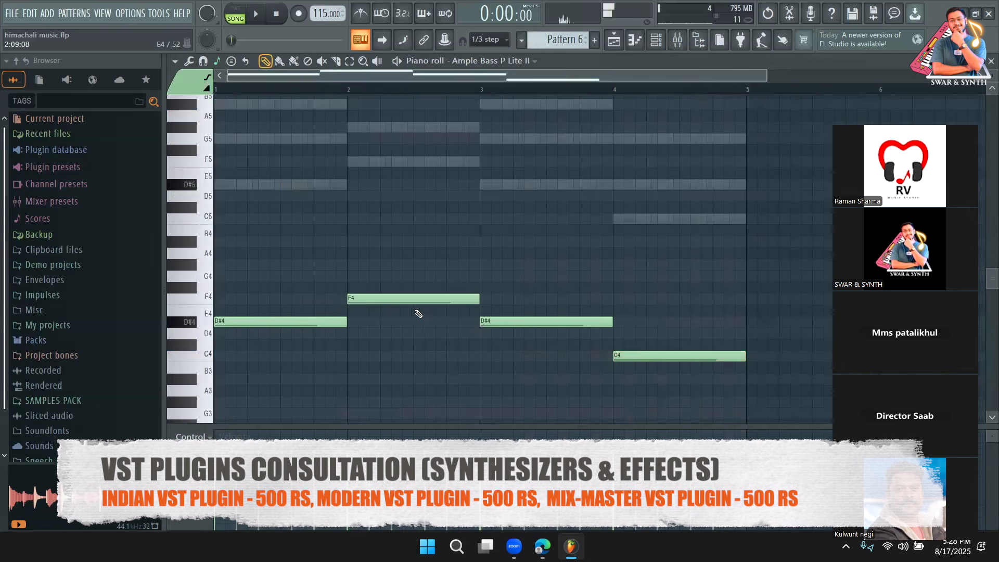
key("ctrl+a")
left_click_drag(345, 320, 237, 323)
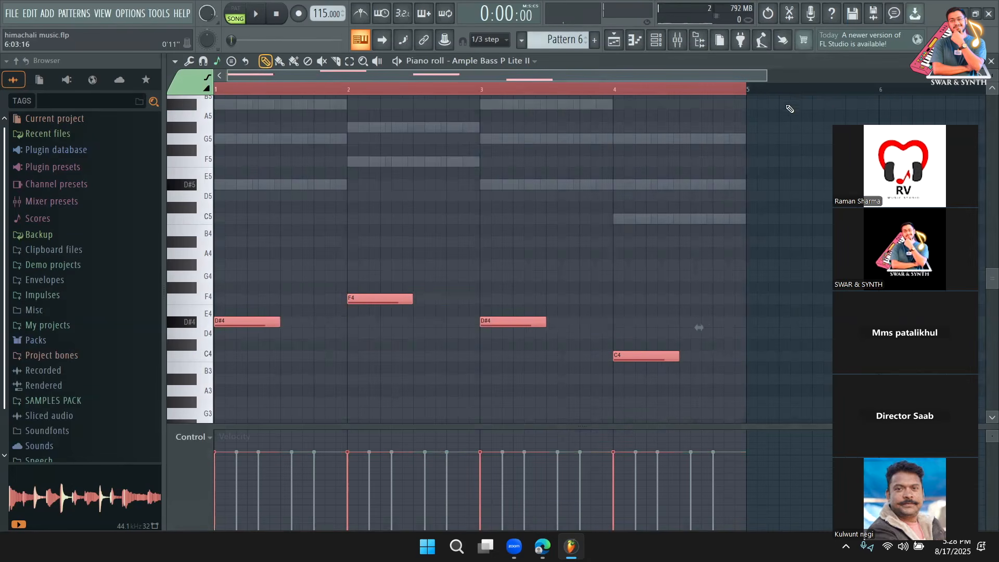
Add two short bass hits of length 0:02:16 in each bar's second half, placing bar 1's last at 1:14:08, and preview the pattern
left_click_drag(768, 74, 490, 74)
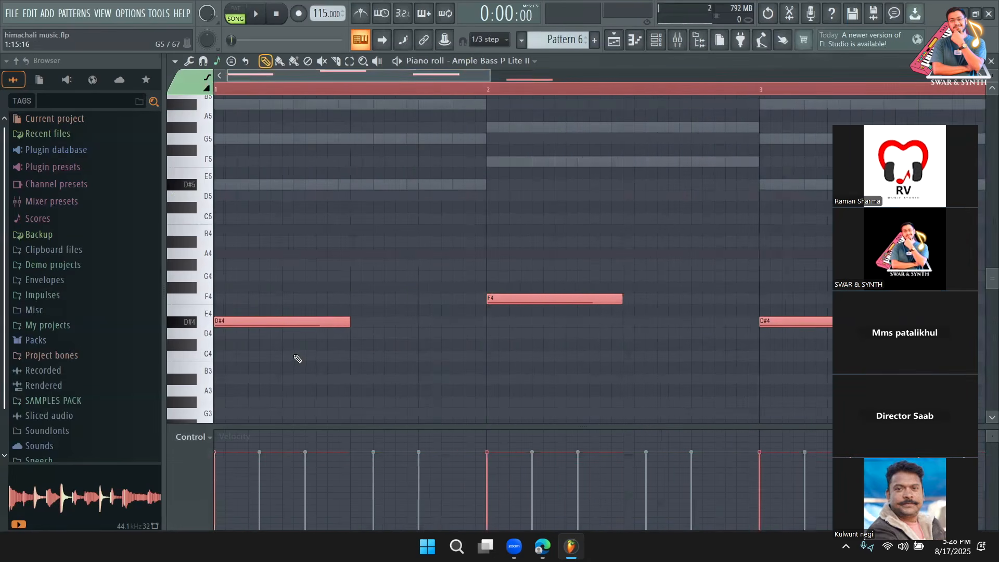
left_click_drag(292, 322, 451, 323)
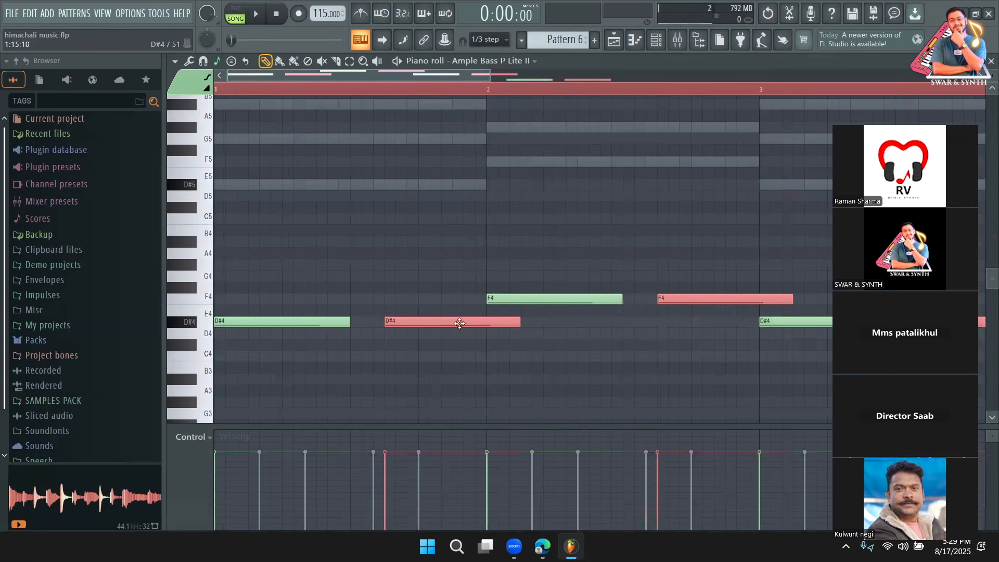
left_click_drag(442, 330, 419, 331)
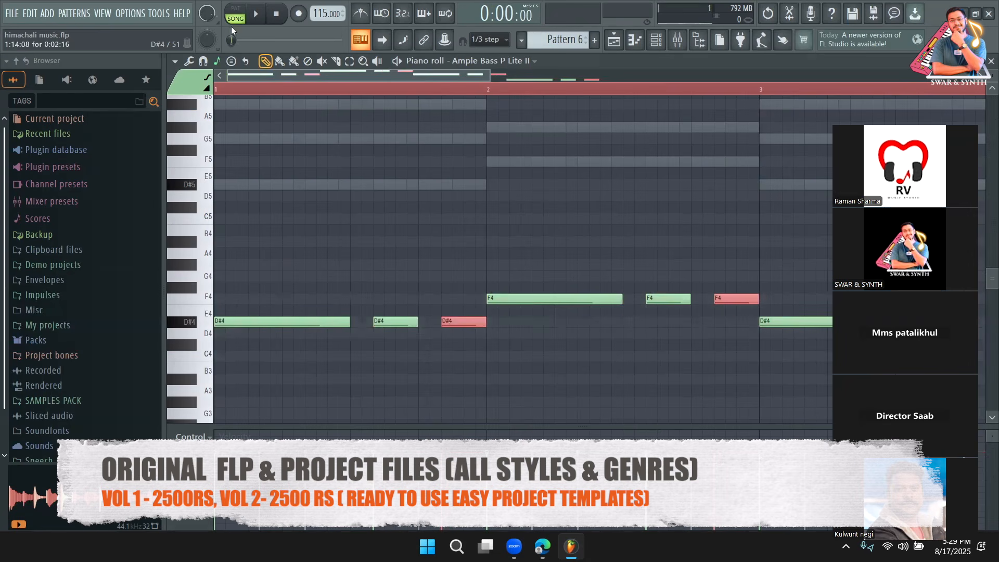
key("space")
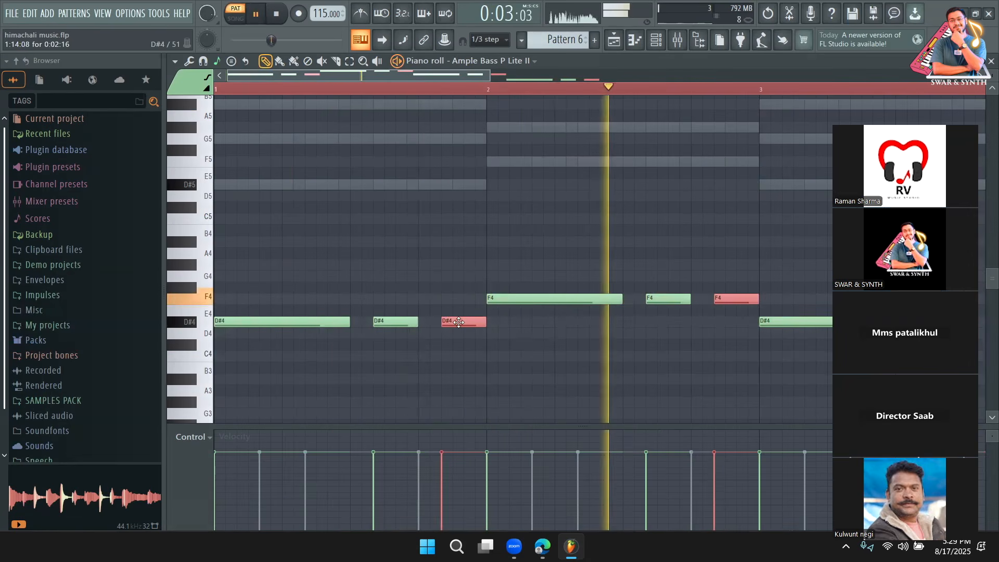
key("space")
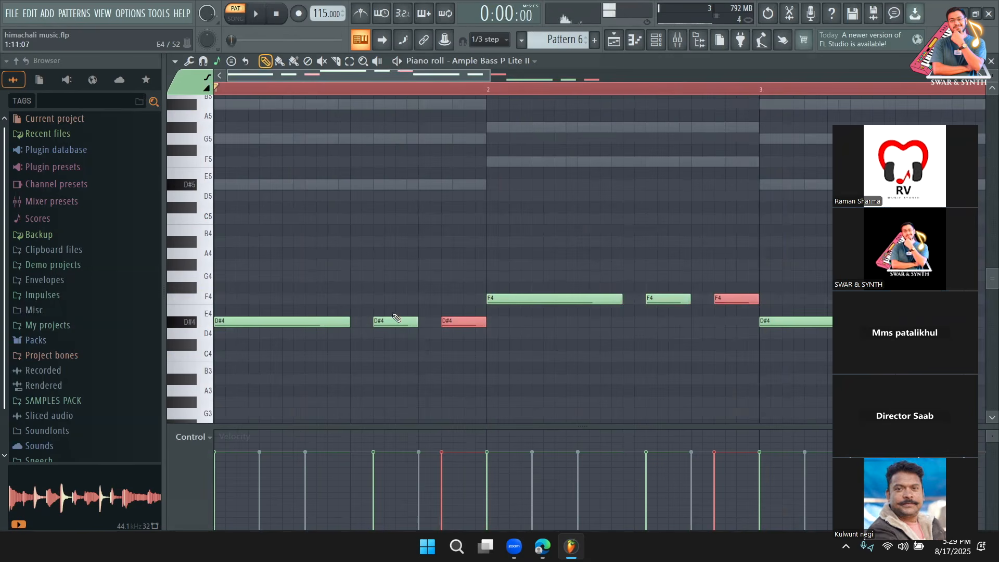
key("space")
key("space")
Try moving bar 1's first short D#4 bass hit to 1:11:16 and check the timing in pattern playback
left_click_drag(398, 322, 421, 323)
key("space")
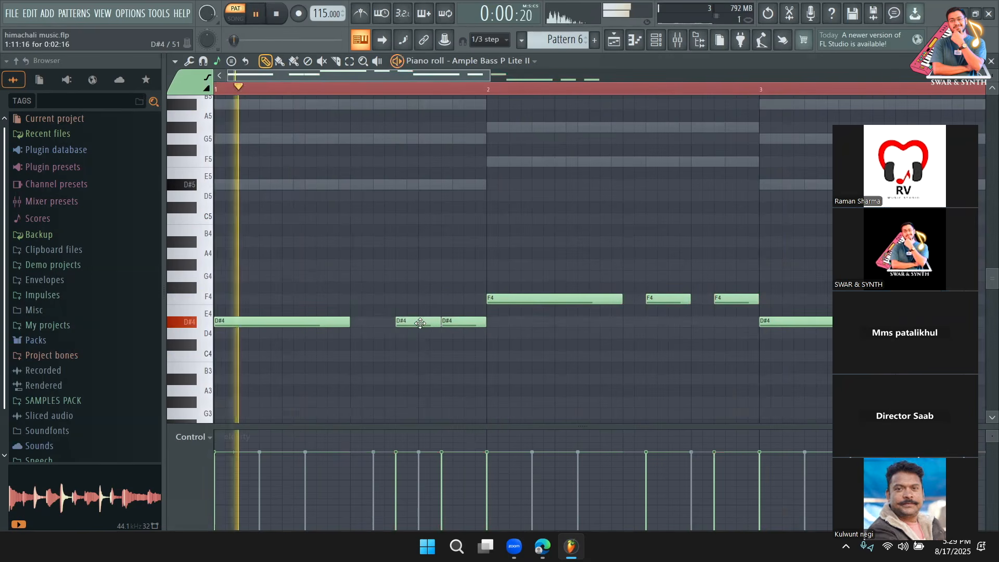
key("space")
key("space")
Adjust the timing of bar 1's last short D#4 bass hit during pattern playback, placing it at 1:15:00
left_click_drag(410, 322, 446, 321)
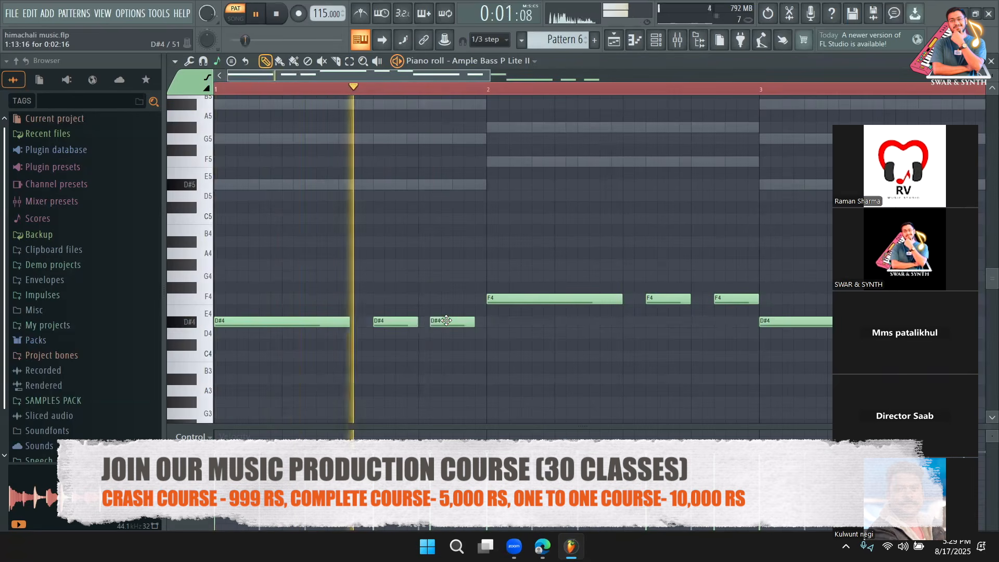
left_click_drag(446, 320, 453, 323)
key("space")
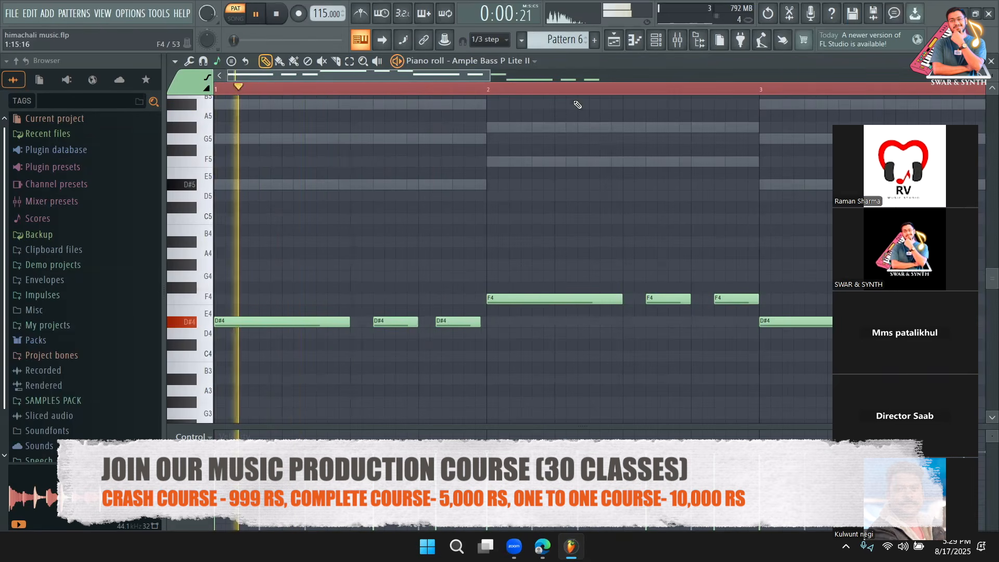
left_click_drag(486, 79, 407, 90)
left_click_drag(558, 326, 583, 323)
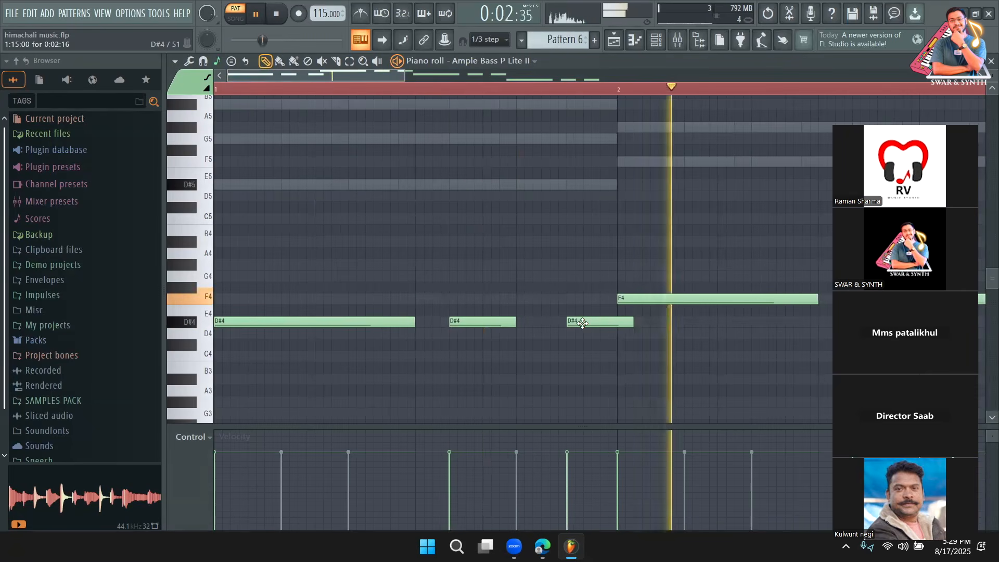
Retime bar 1's two short D#4 bass hits so the first ends where the second starts at 1:12:16, checking them in playback
left_click_drag(514, 320, 465, 321)
left_click_drag(586, 320, 527, 321)
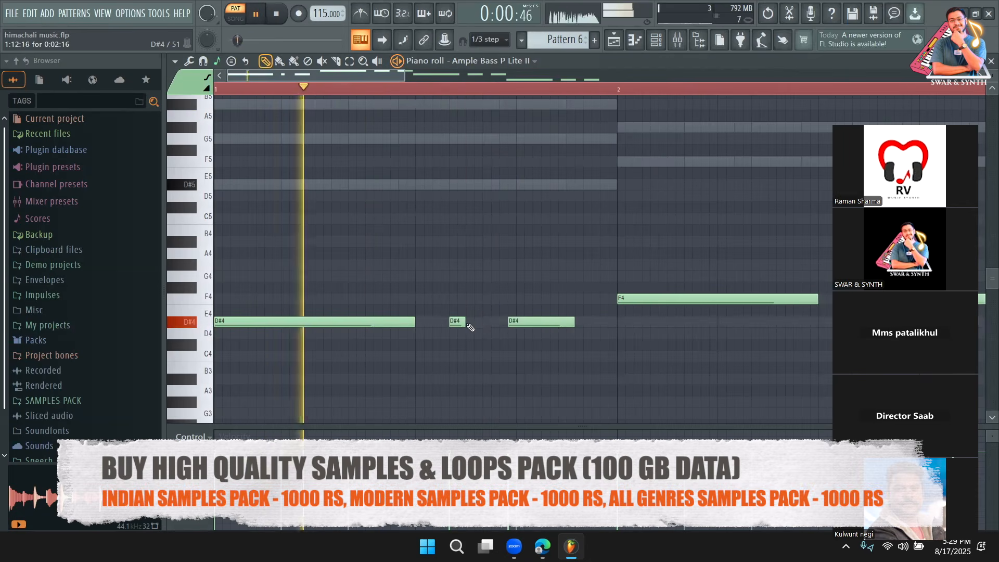
key("space")
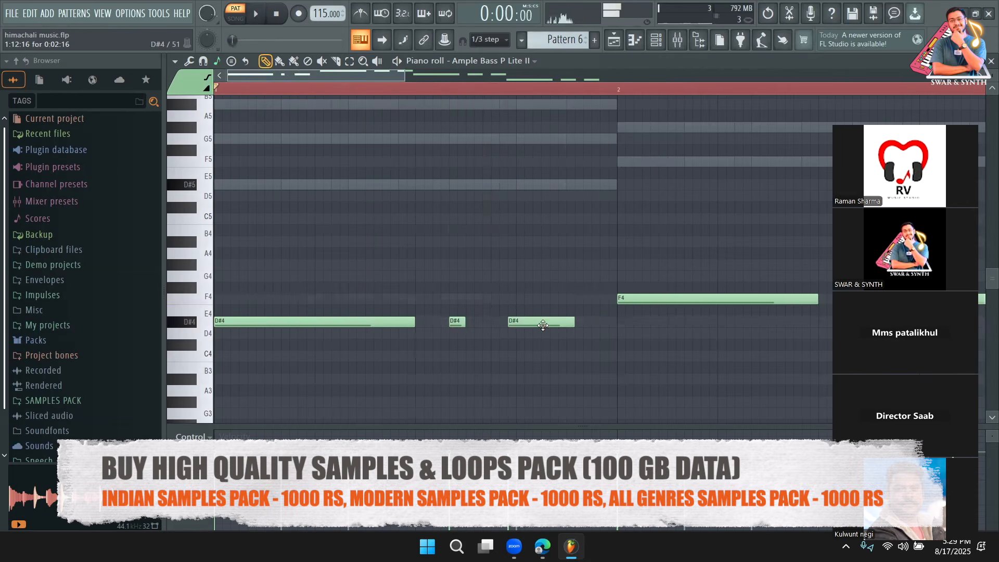
key("space")
left_click_drag(465, 321, 507, 321)
key("space")
Move the last short bass hit in each of bars 2, 3 and 4 directly against the short hit before it, placing bar 3's at 3:13:00
key("space")
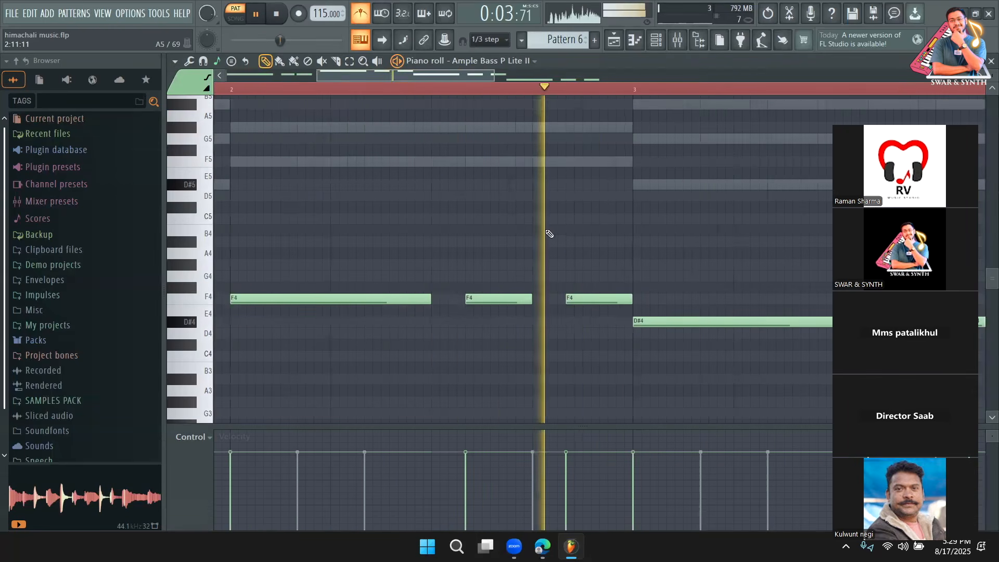
key("space")
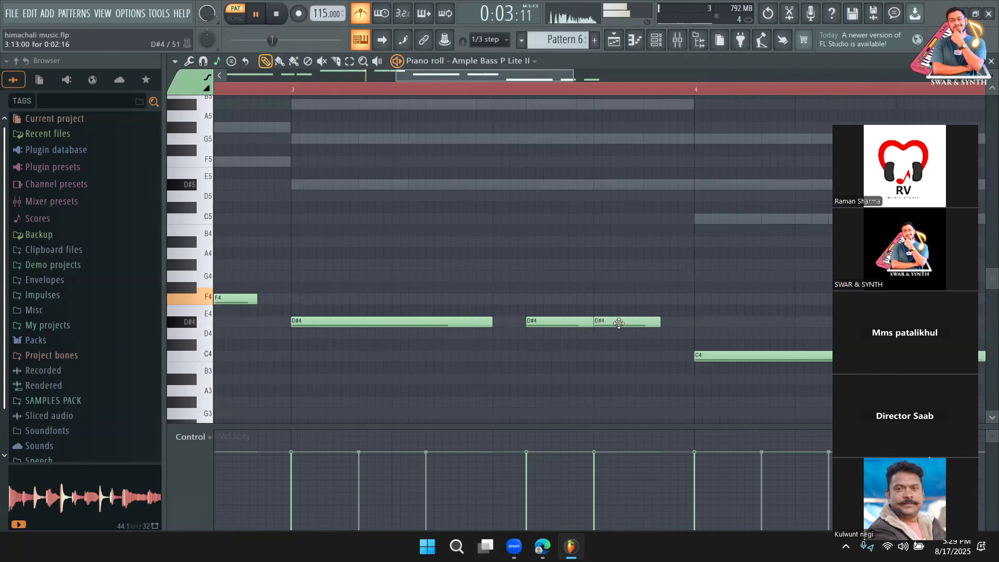
left_click_drag(698, 355, 664, 355)
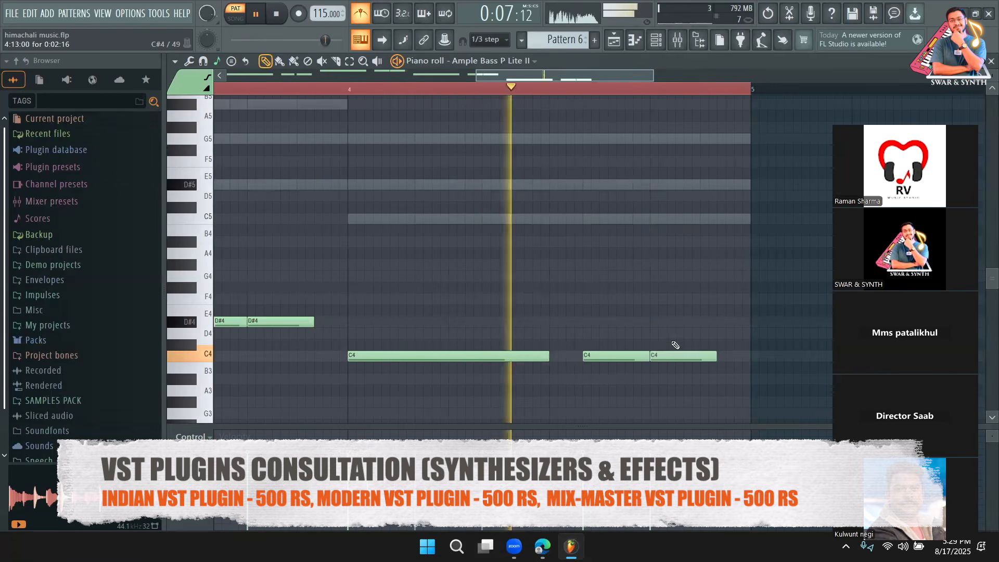
Set bar 1's last short D#4 bass hit to 1:13:00 with length 0:01:16 and add a short C4 passing hit after it
left_click_drag(477, 77, 334, 71)
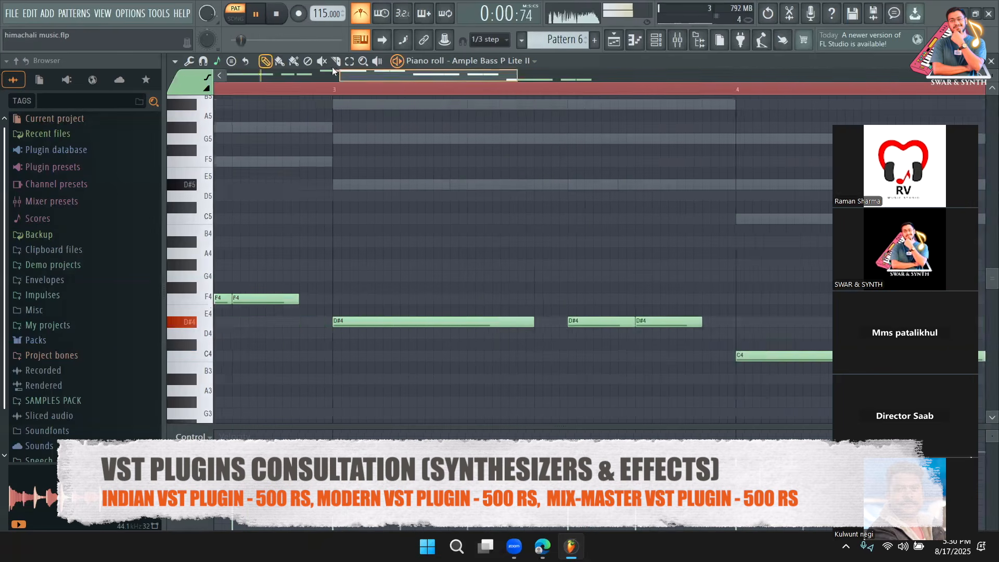
key("space")
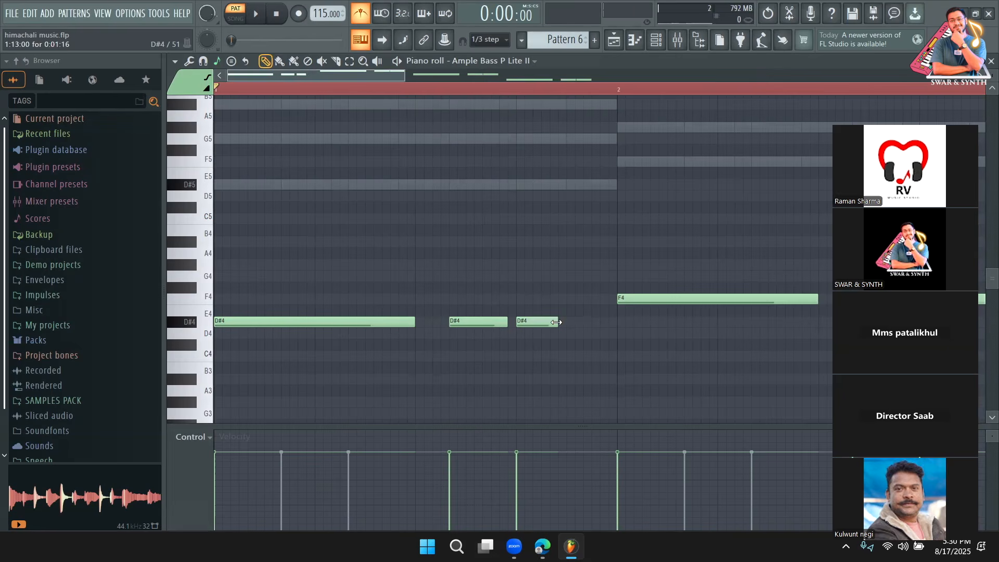
key("space")
left_click(566, 276)
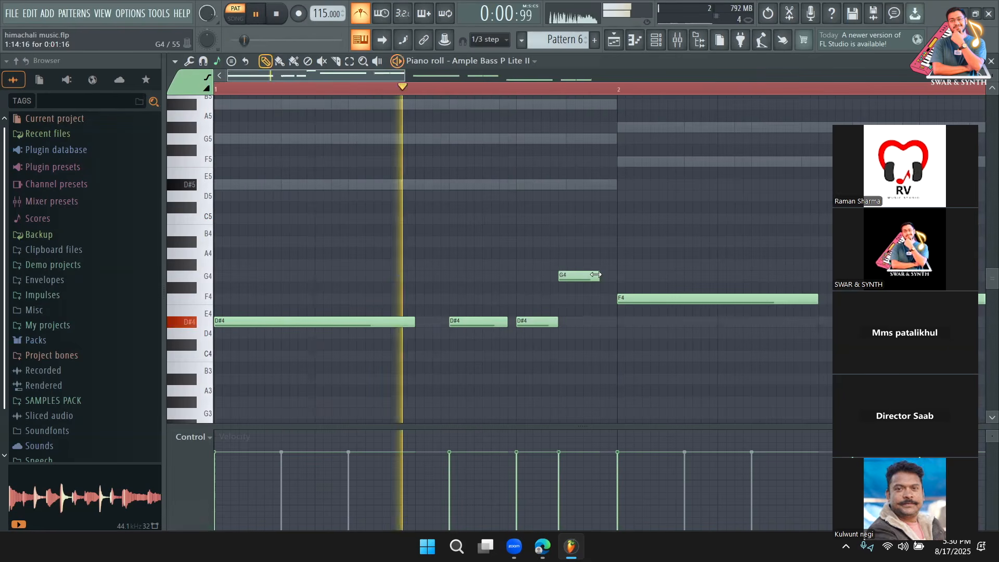
left_click_drag(597, 276, 611, 355)
Place the 0:01:08 C4 passing hit so it ends at bar 2 and extend the preceding D#4 hit to meet it, checking playback
key("space")
key("space")
key("space")
key("space")
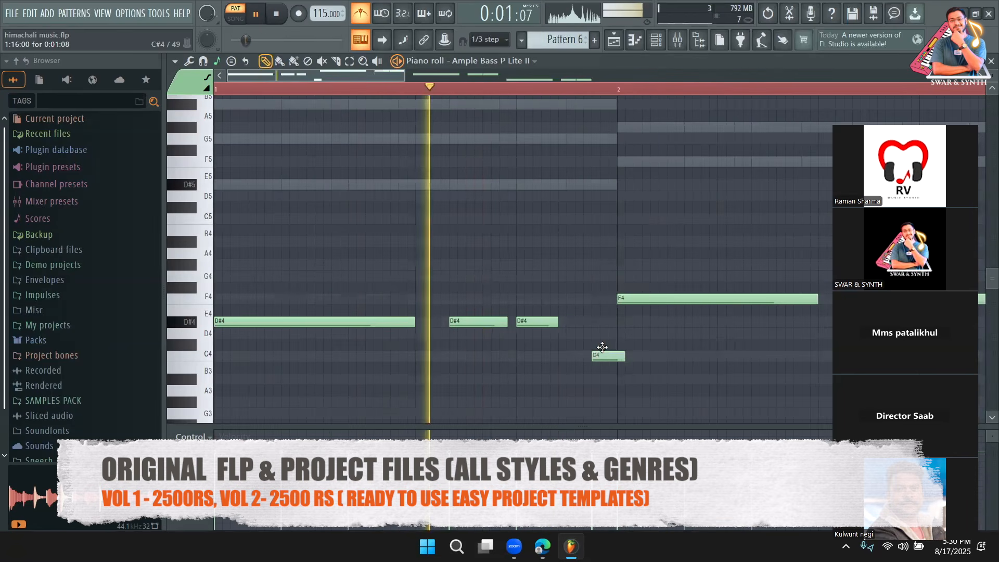
key("space")
key("space")
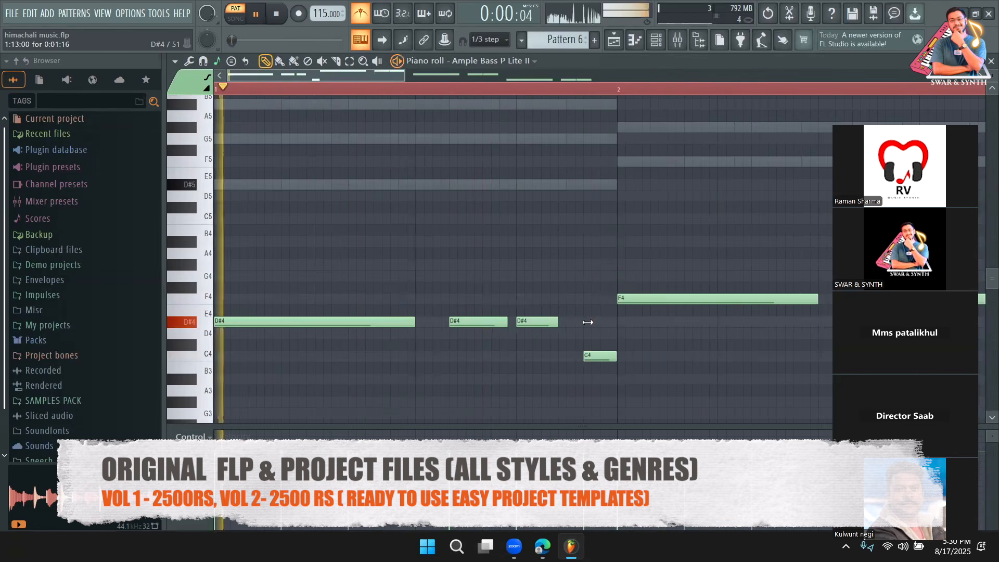
left_click_drag(557, 321, 589, 324)
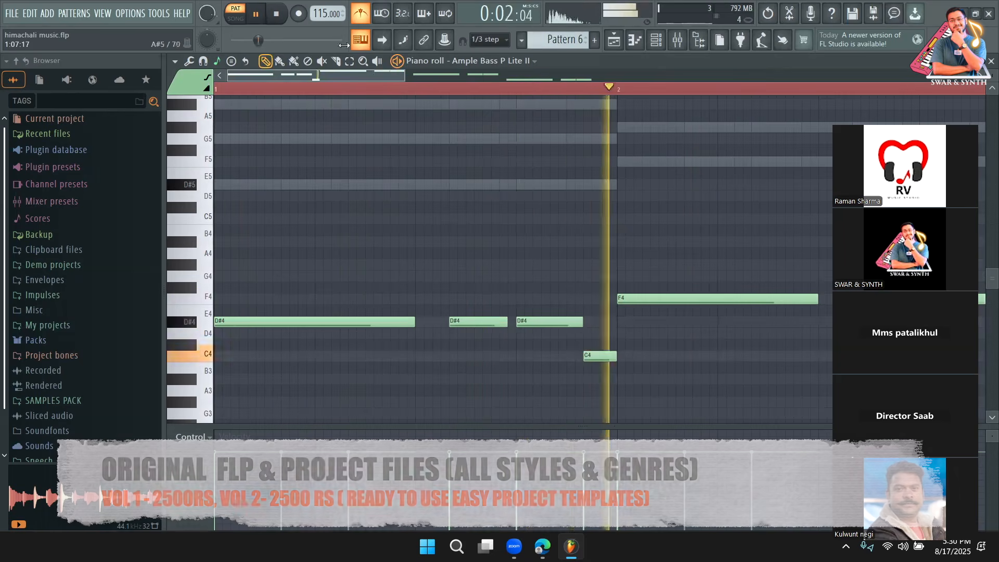
Start song playback of the full arrangement from the playlist and reopen the Ample Bass notes of Pattern 6
left_click(614, 41)
key("space")
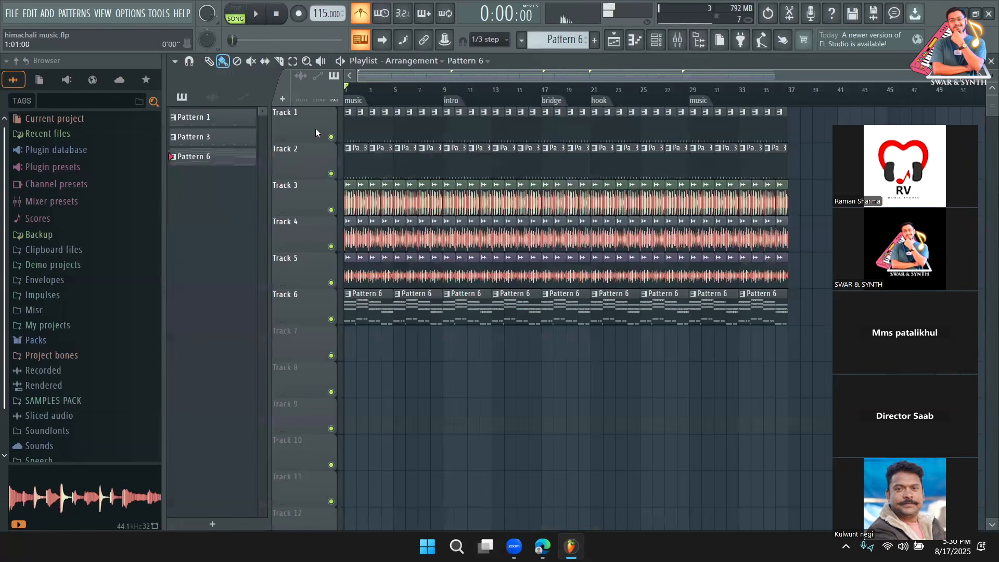
key("space")
key("F7")
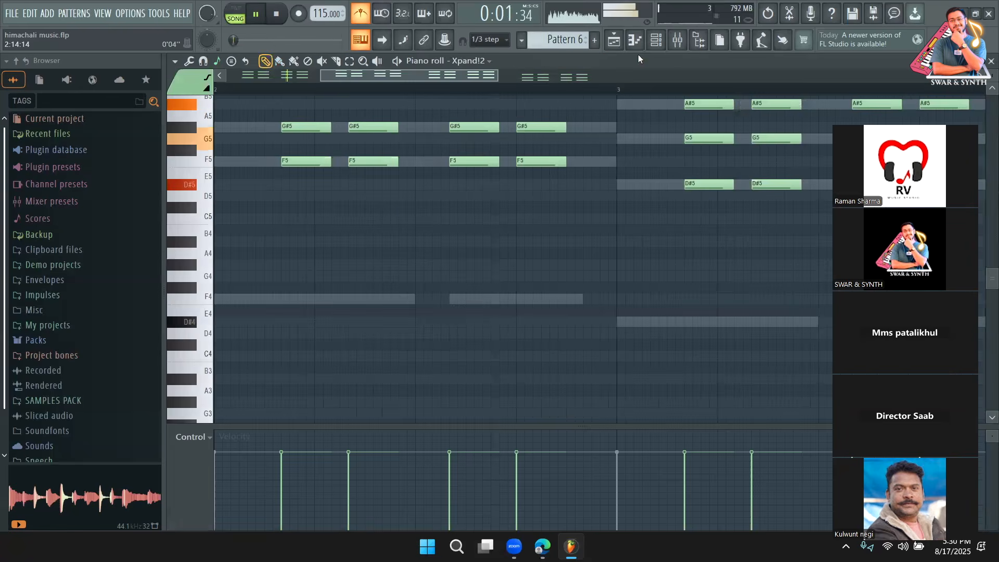
key("F6")
left_click(450, 315)
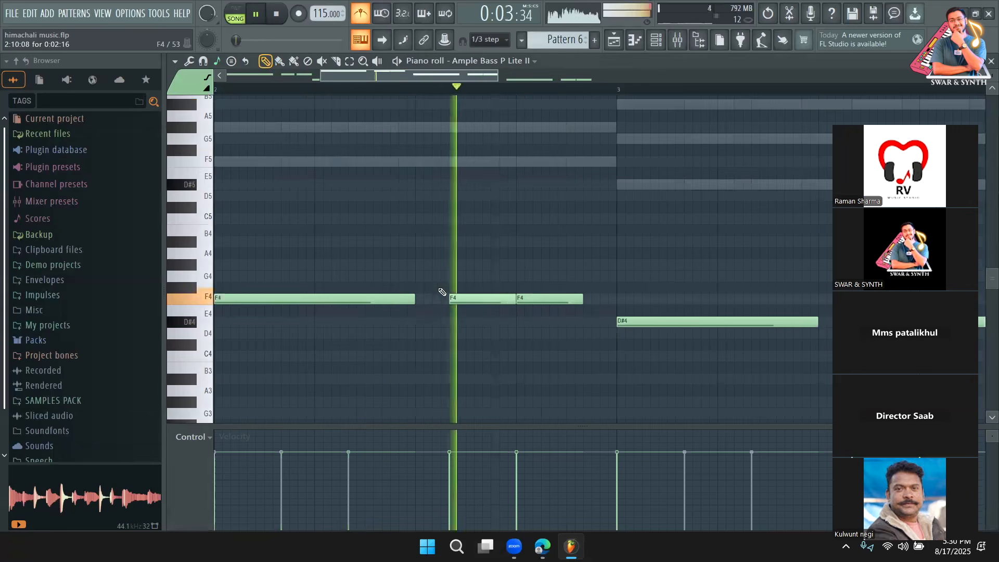
Add short passing bass hits at the ends of bars 2, 3 and 4 on C4, F4 and D#4 during song playback
key("space")
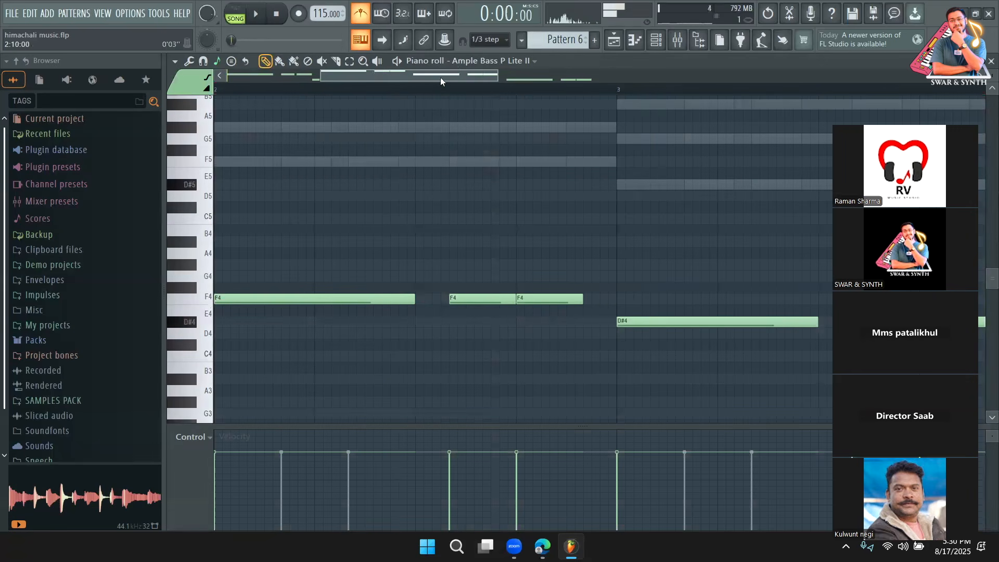
key("space")
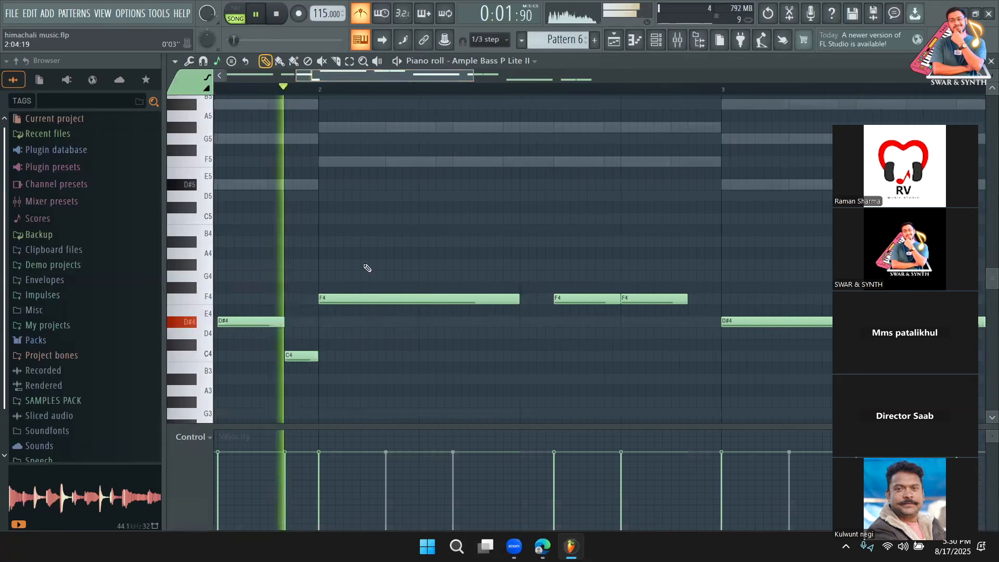
left_click(696, 355)
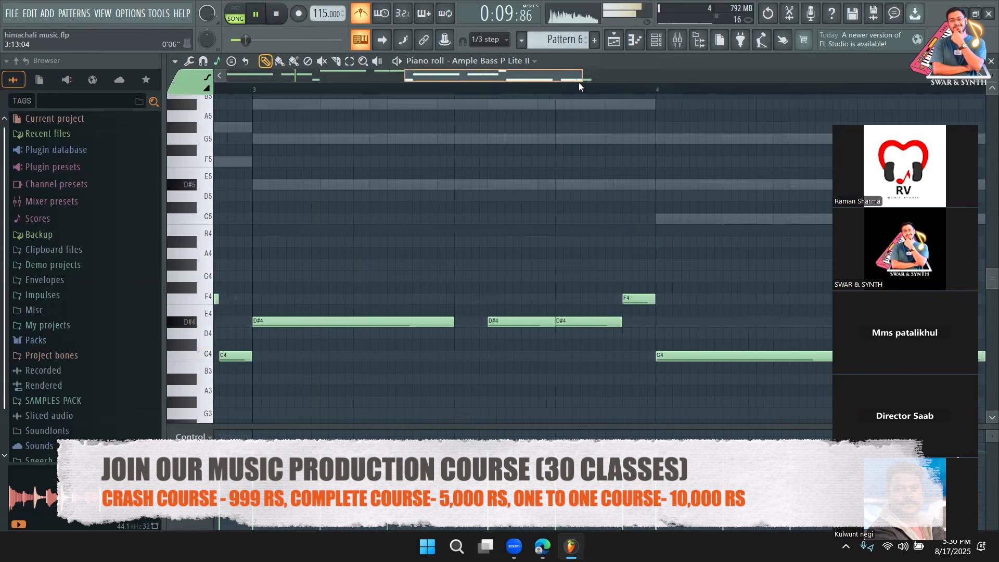
left_click(661, 322)
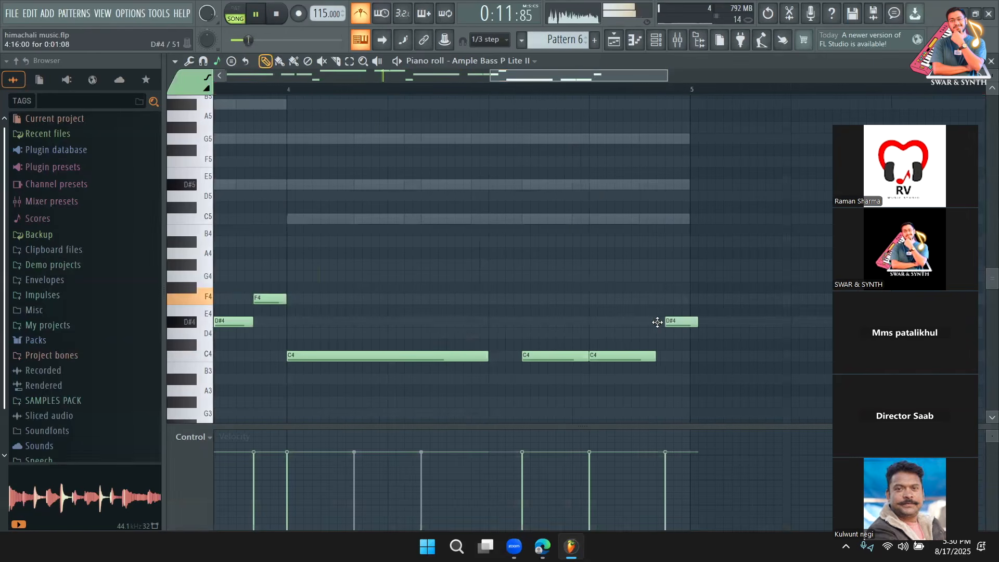
key("space")
Solo Track 3 in the playlist, enable Track 6 alongside it and play the two together
left_click(613, 41)
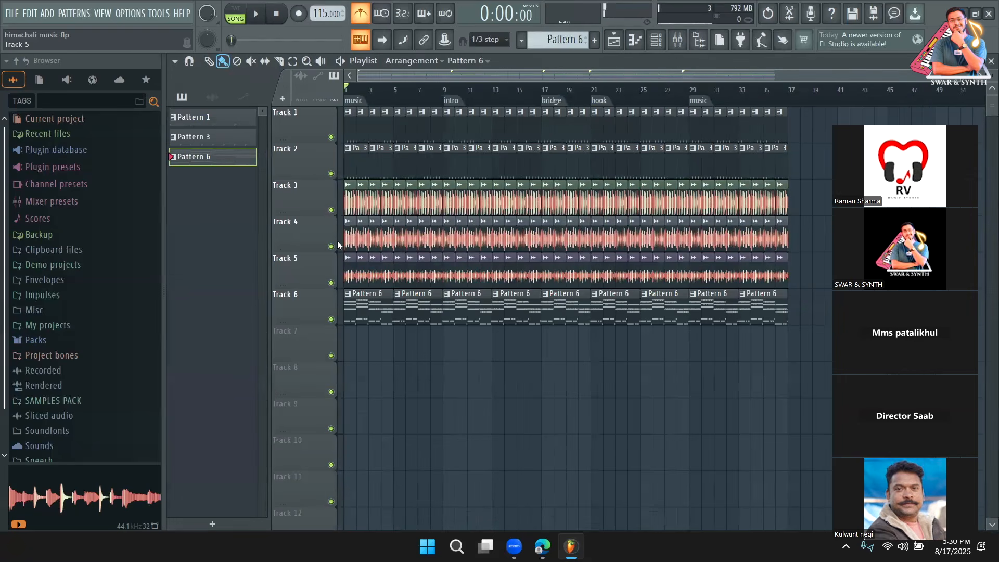
right_click(332, 211)
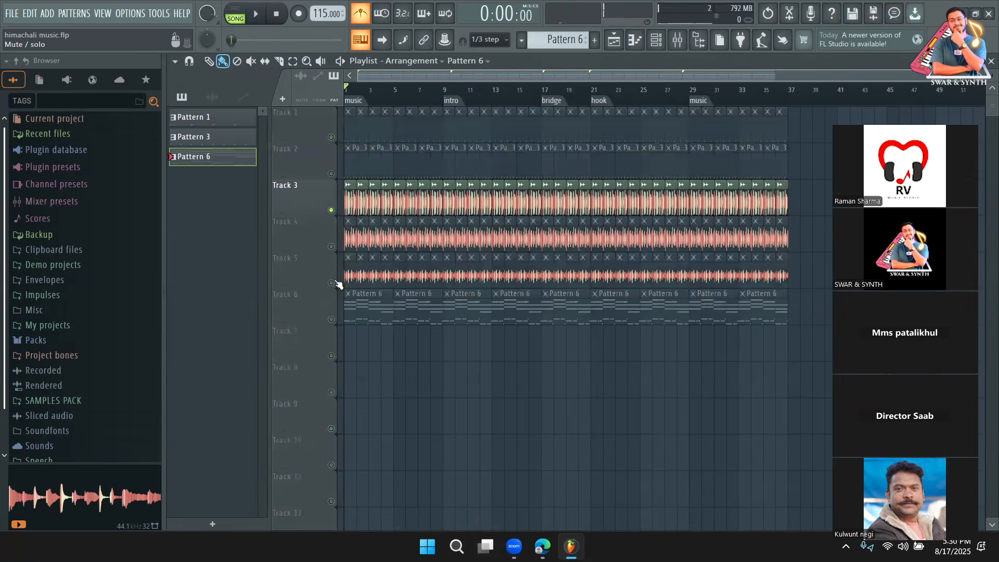
left_click(331, 319)
key("space")
scroll(436, 200, "up", 2)
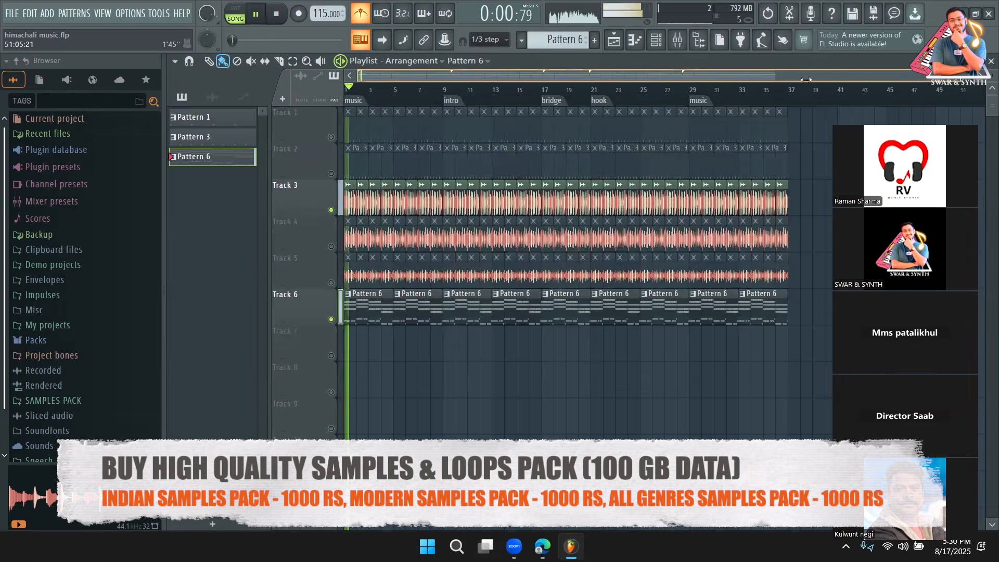
Adjust the pitch shift of the C# Harul audio clip, audition it against Pattern 6 and close its settings
double_click(400, 200)
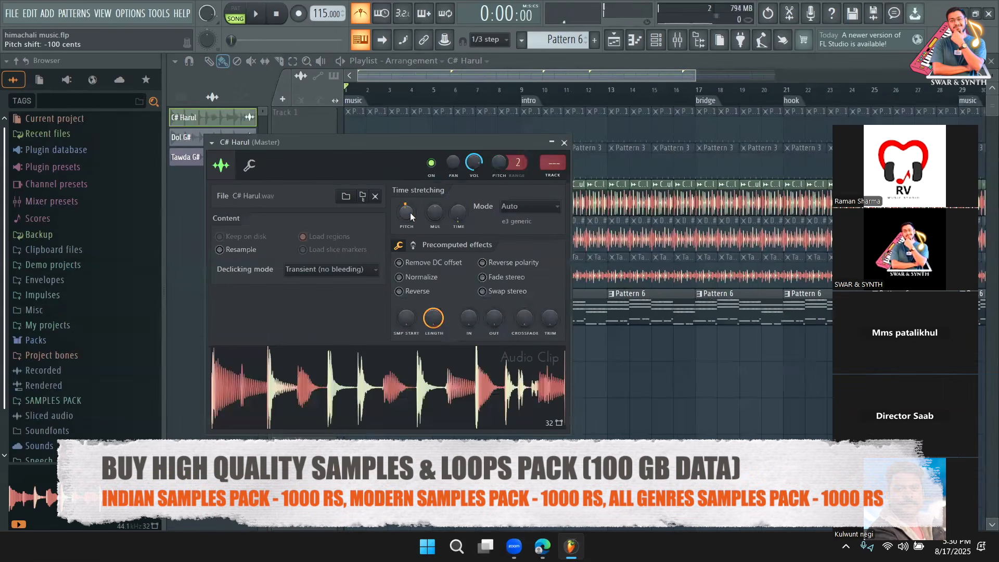
key("space")
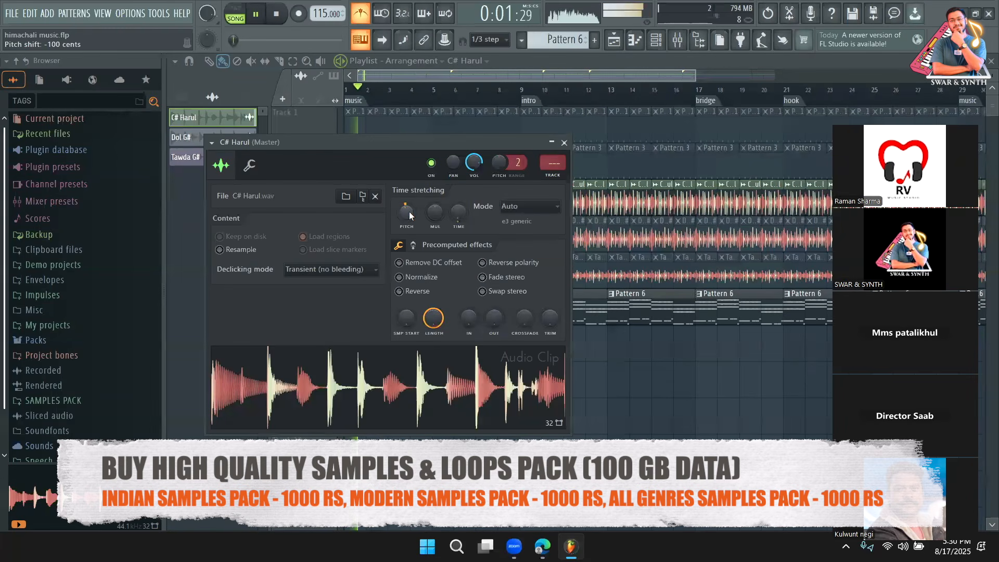
key("space")
mouse_move(409, 212)
left_mouse_down()
mouse_move(409, 203)
mouse_move(409, 216)
left_mouse_up()
key("space")
key("space")
right_click(679, 386)
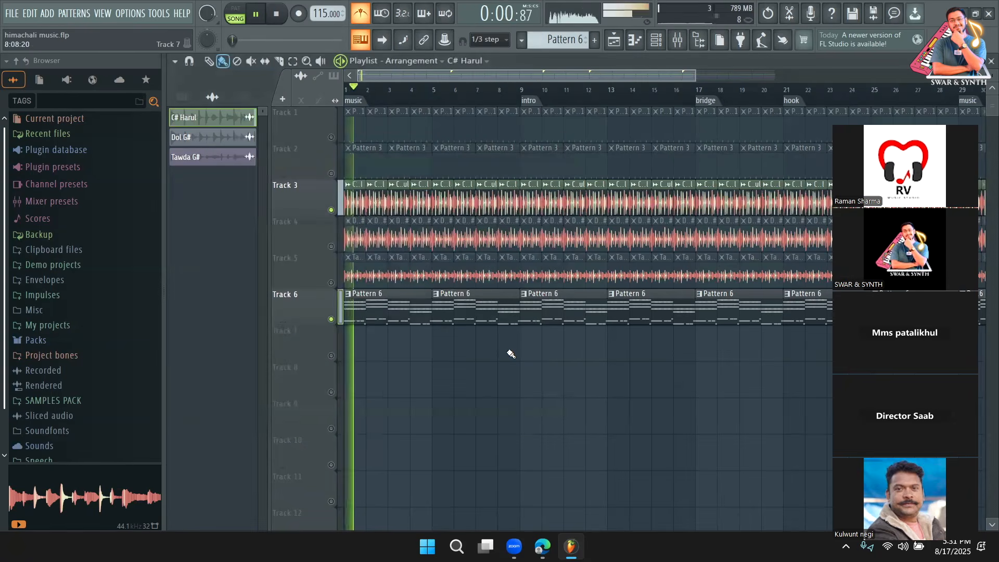
Listen to Track 4 in place of Track 3 with Pattern 6 and check the Dol G# clip's settings
left_click(331, 247)
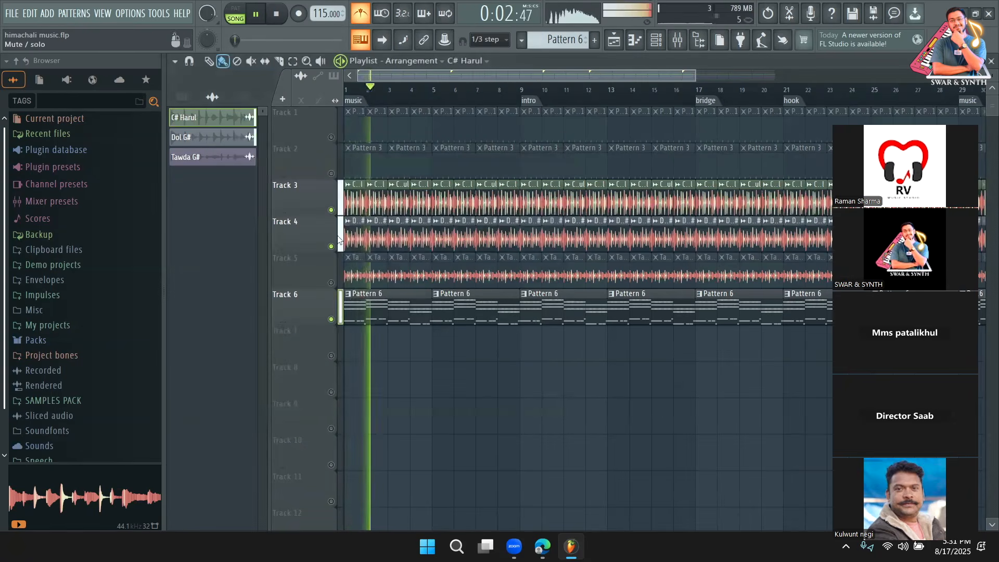
left_click(331, 211)
double_click(400, 242)
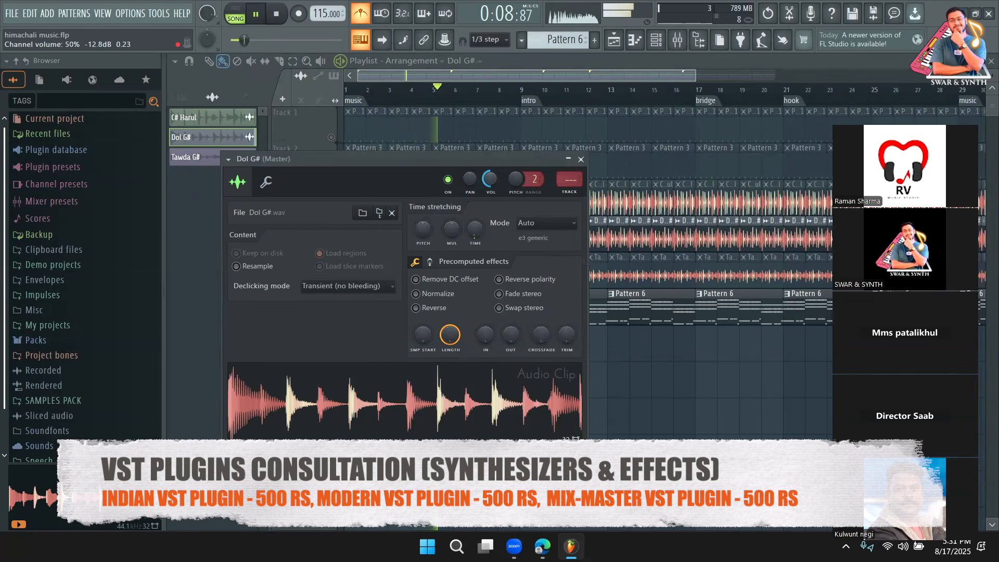
key("Escape")
Listen to Track 5 in place of Track 4 with Pattern 6 and check the Tawda G# clip's pitch settings
left_click(331, 282)
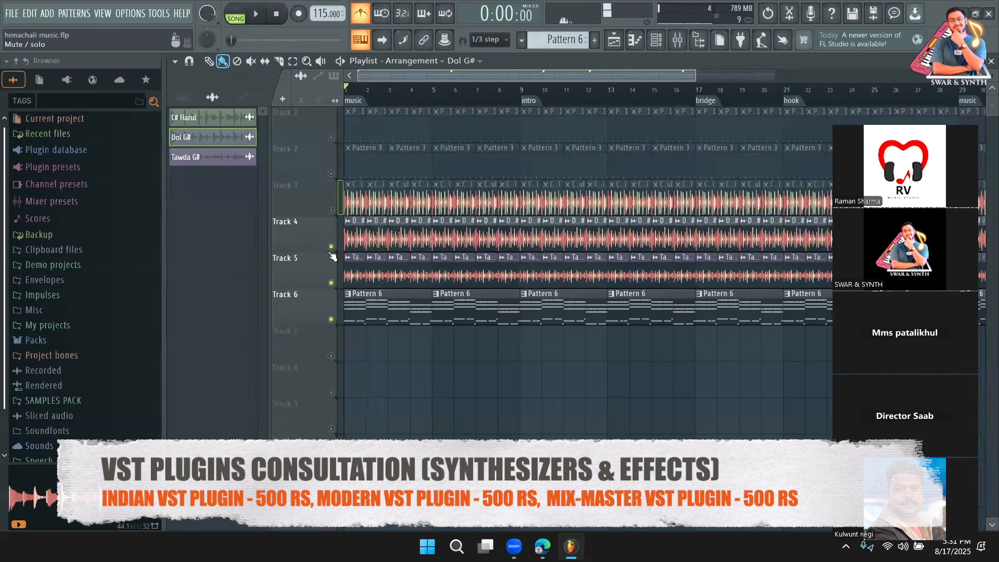
left_click(331, 246)
key("space")
double_click(370, 268)
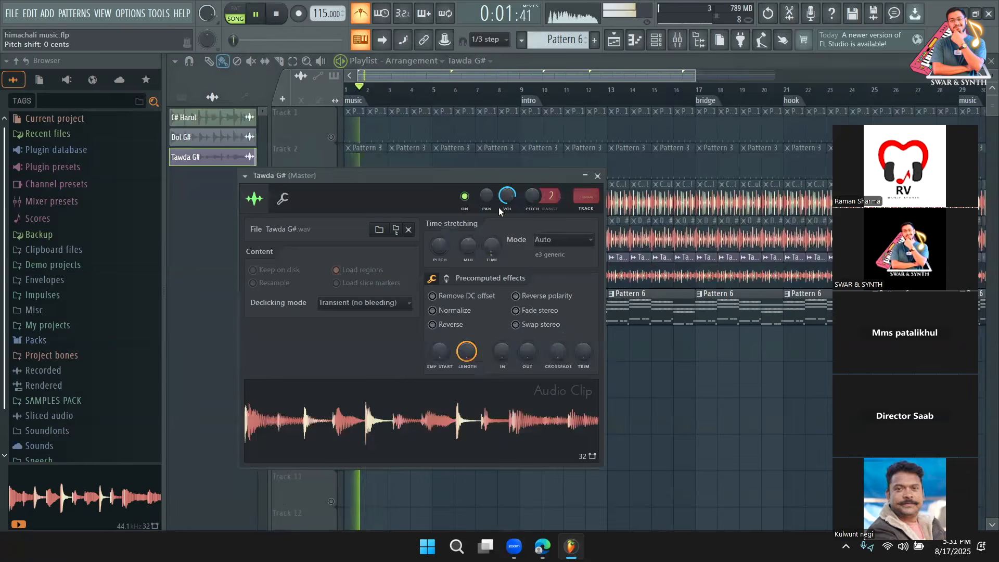
key("Escape")
Make all playlist tracks audible again after comparing Track 3 solo, and turn the metronome off
left_click(331, 246)
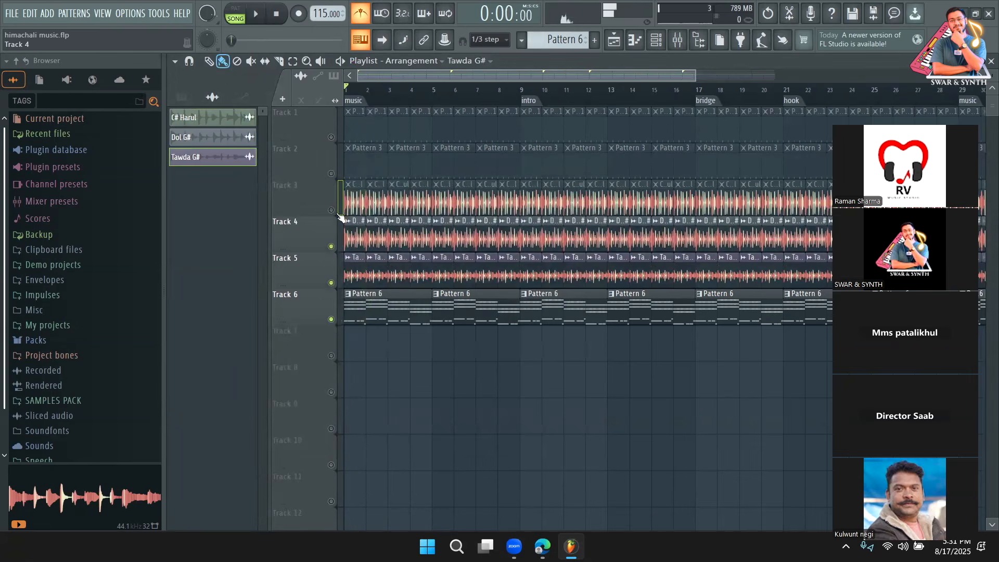
left_click(331, 210)
key("space")
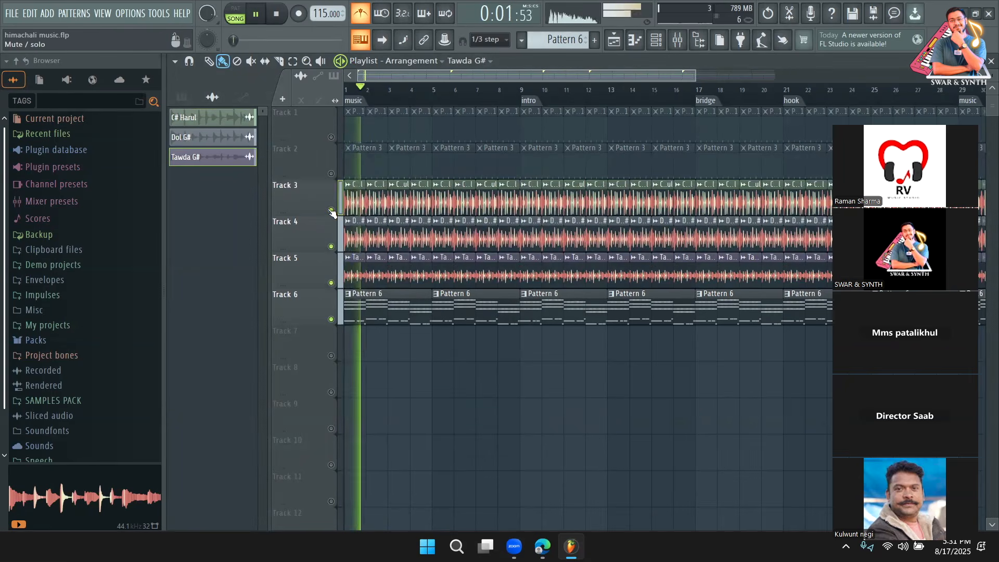
right_click(330, 210)
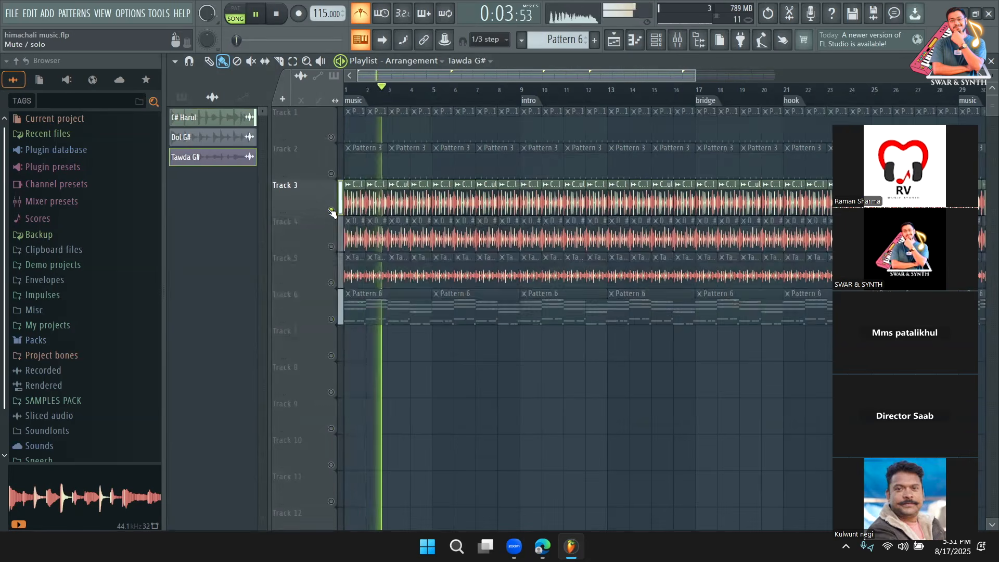
right_click(331, 210)
key("space")
left_click(361, 13)
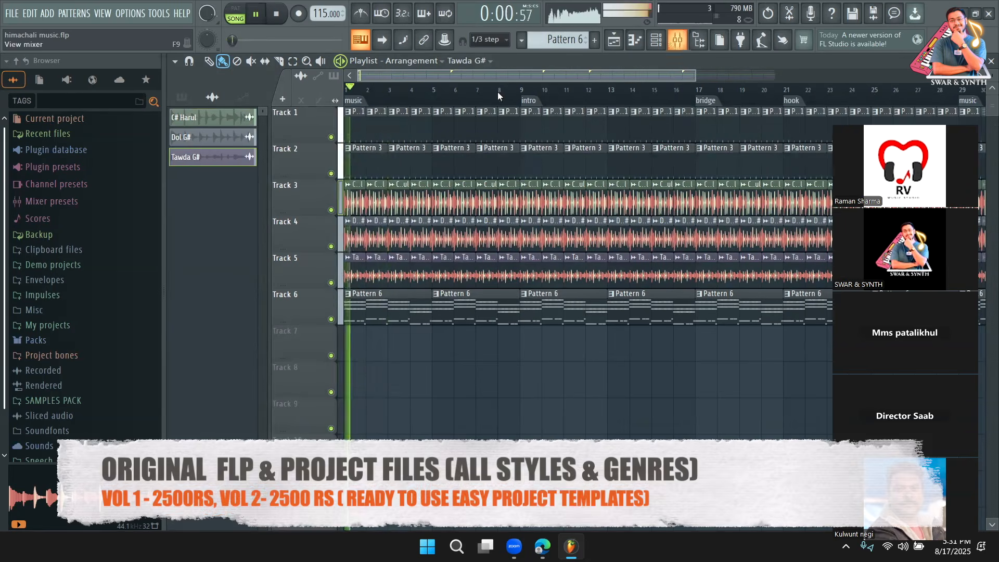
Load Soundgoodizer into the first effect slot of mixer Insert 1 and play the song to hear it
key("F9")
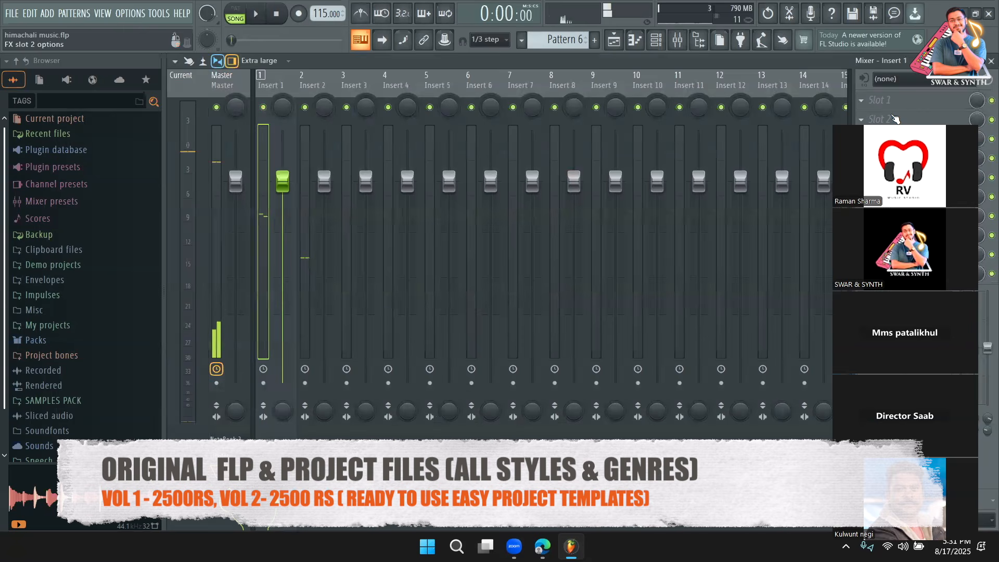
left_click_drag(970, 138, 171, 80)
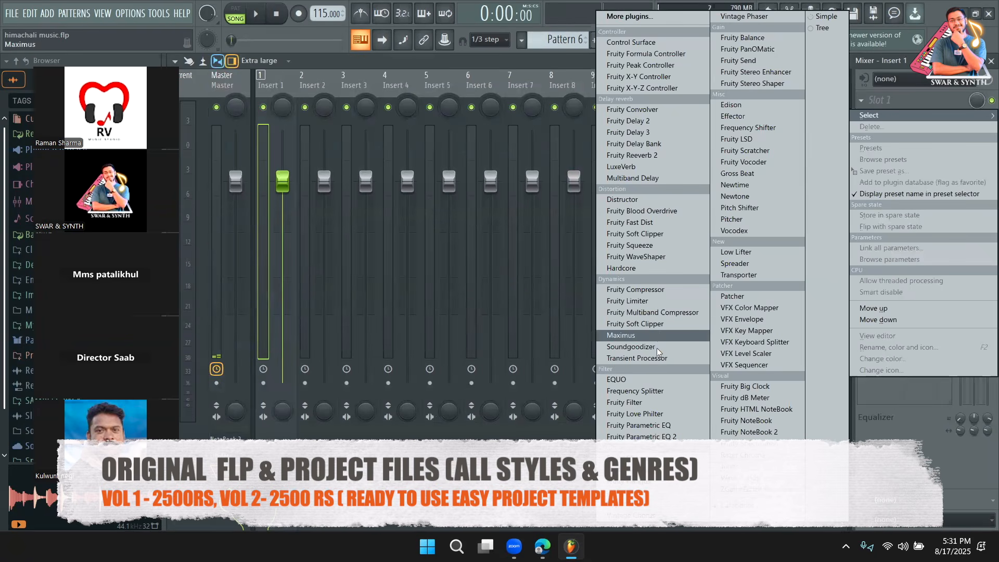
left_click(631, 347)
left_click(256, 14)
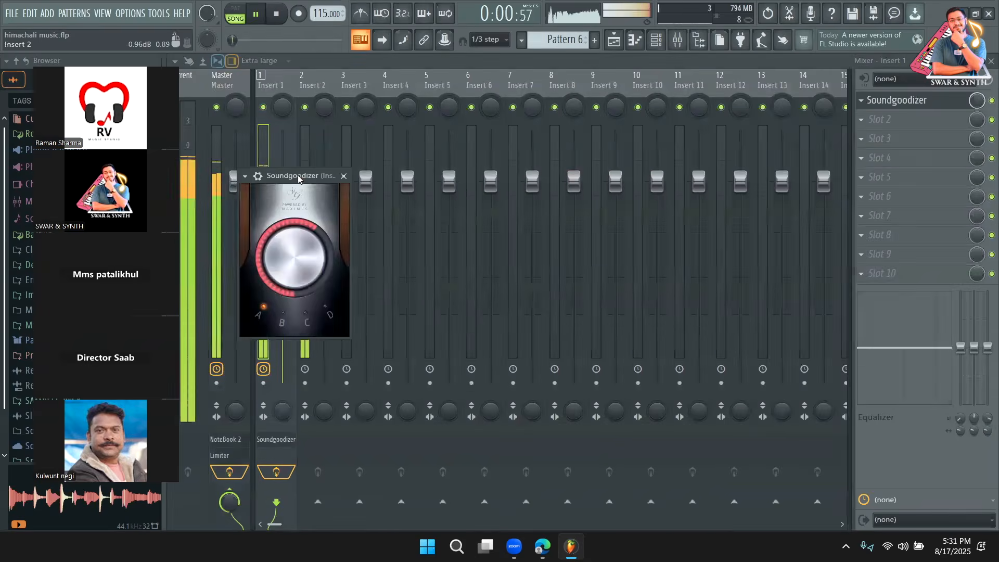
Reduce the Soundgoodizer amount on mixer Insert 1 and replay the song from the start to hear it
left_click_drag(296, 176, 581, 125)
left_click_drag(577, 194, 577, 215)
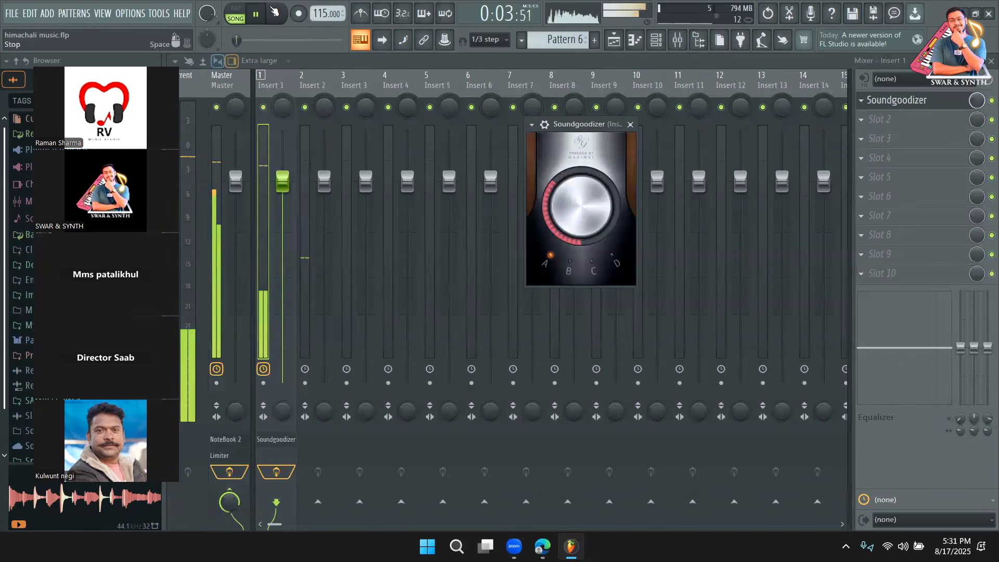
left_click(275, 12)
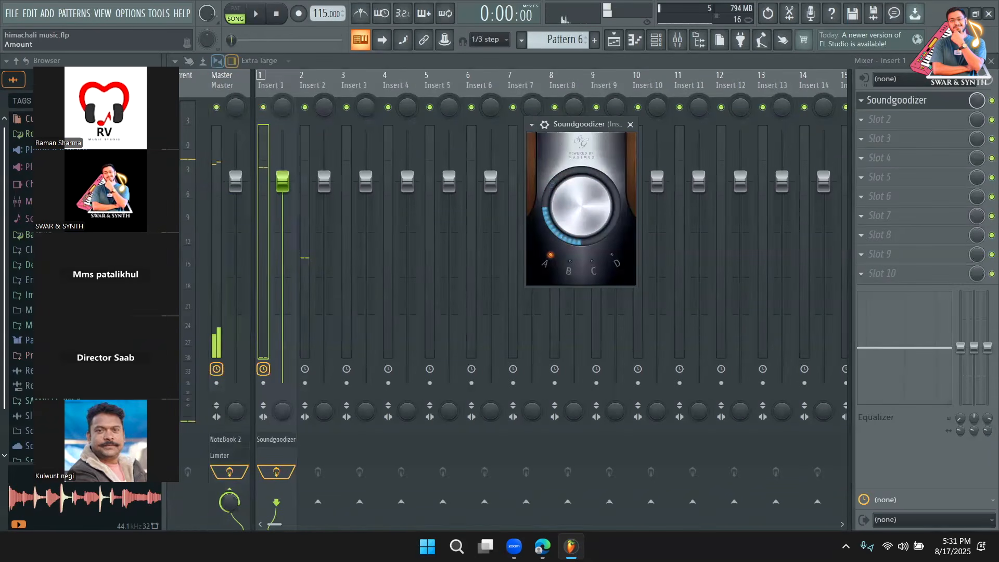
left_click(256, 14)
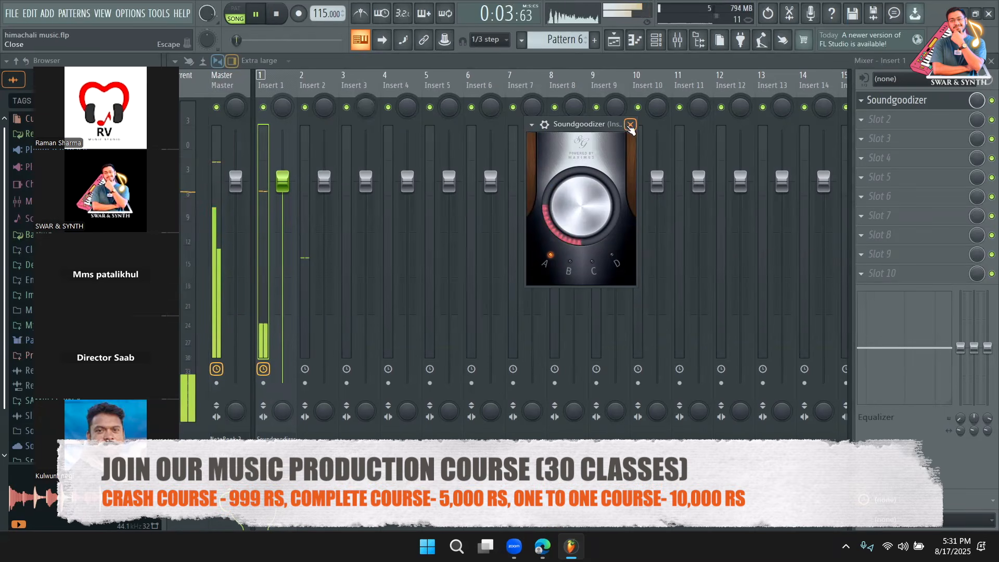
Close Soundgoodizer, return to the playlist and set the snap to Cell
left_click(631, 123)
left_click(614, 40)
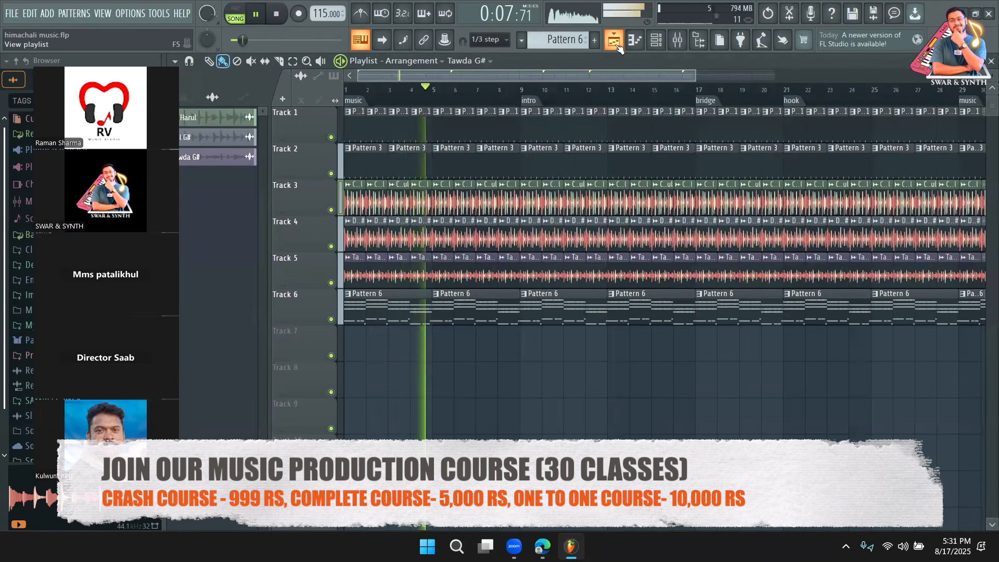
key("space")
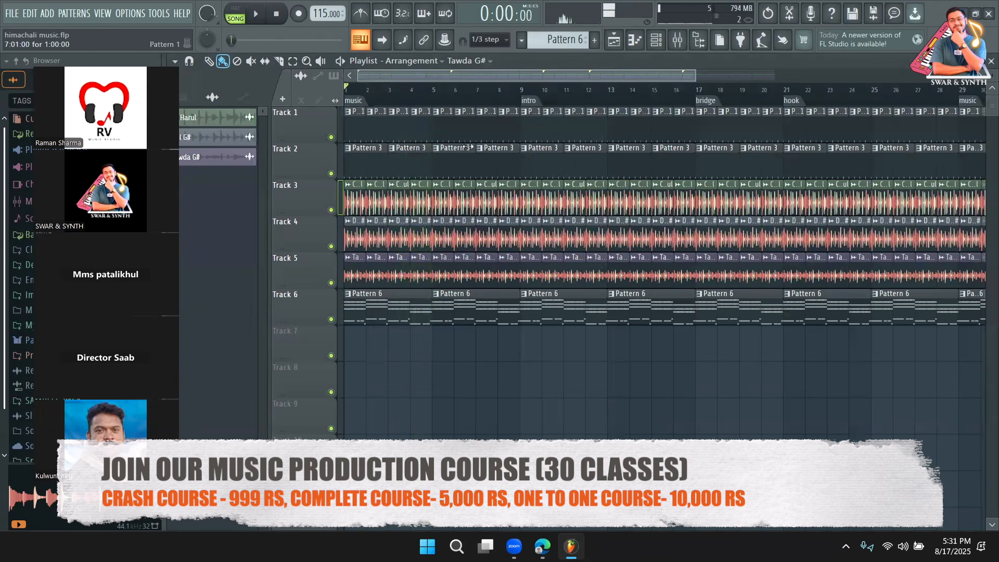
left_click_drag(695, 73, 727, 74)
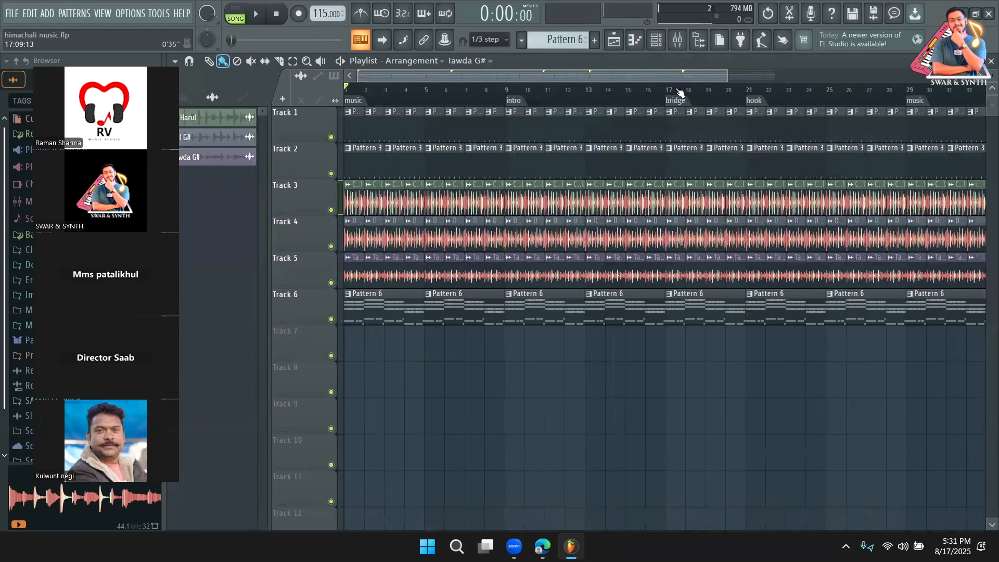
left_click(480, 39)
left_click(484, 83)
Clear the Pattern 1 and C# Harul clips from bars 1–4 and shorten Track 2's second Pattern 3 clip to mid-bar 4
left_click_drag(727, 76, 566, 78)
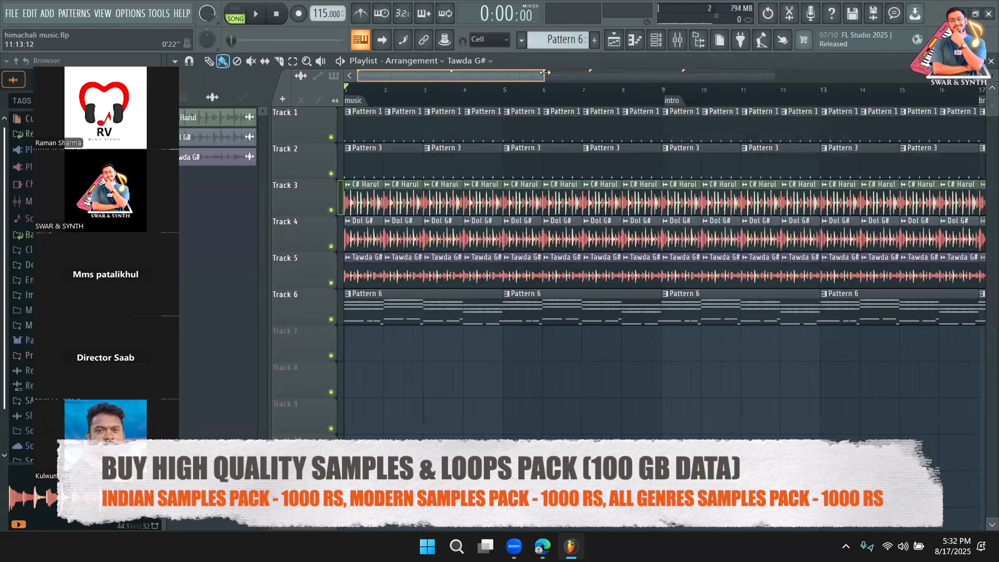
left_click_drag(543, 73, 544, 72)
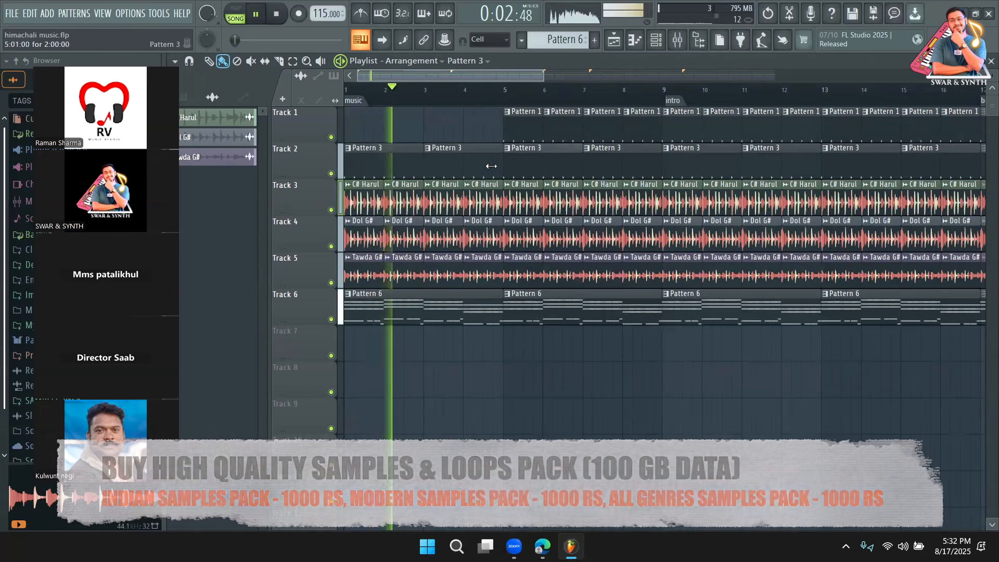
mouse_move(501, 170)
left_mouse_down()
mouse_move(478, 164)
mouse_move(501, 170)
left_mouse_up()
key("space")
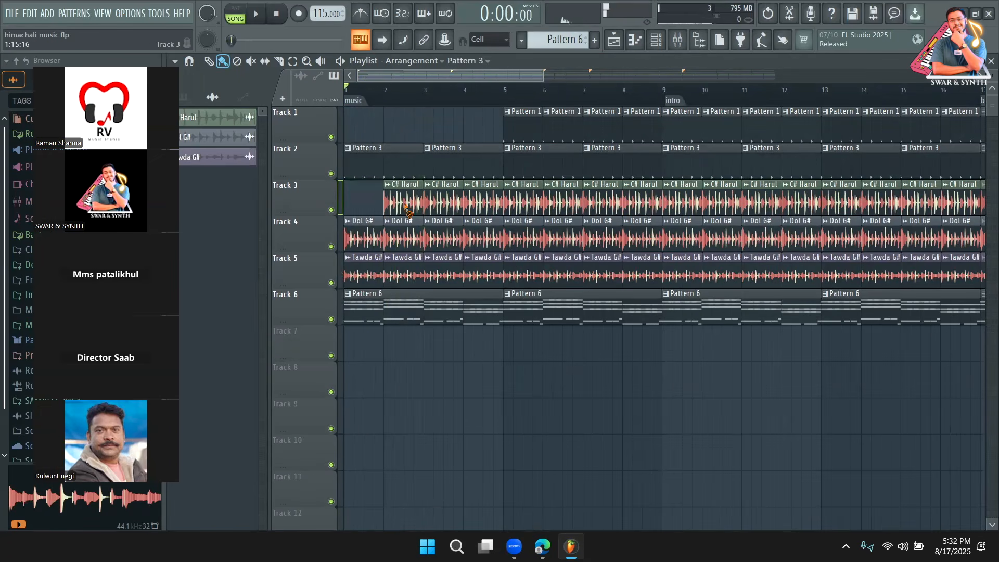
key("space")
left_click_drag(501, 174, 481, 174)
Trim the Dol G# and Tawda G# clips on Tracks 4 and 5 to the middle of bar 4
mouse_move(501, 234)
left_mouse_down()
mouse_move(483, 234)
mouse_move(502, 234)
left_mouse_up()
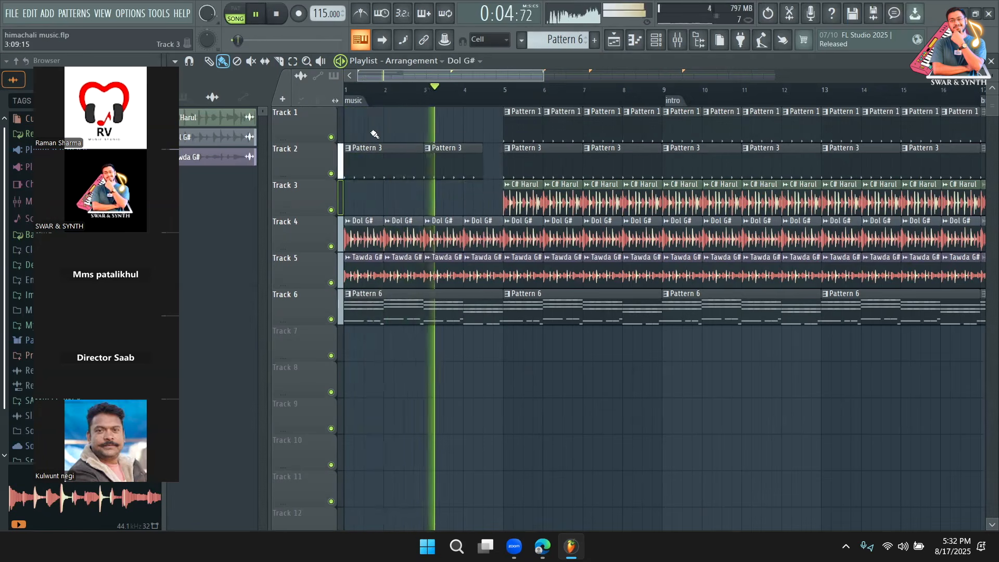
key("space")
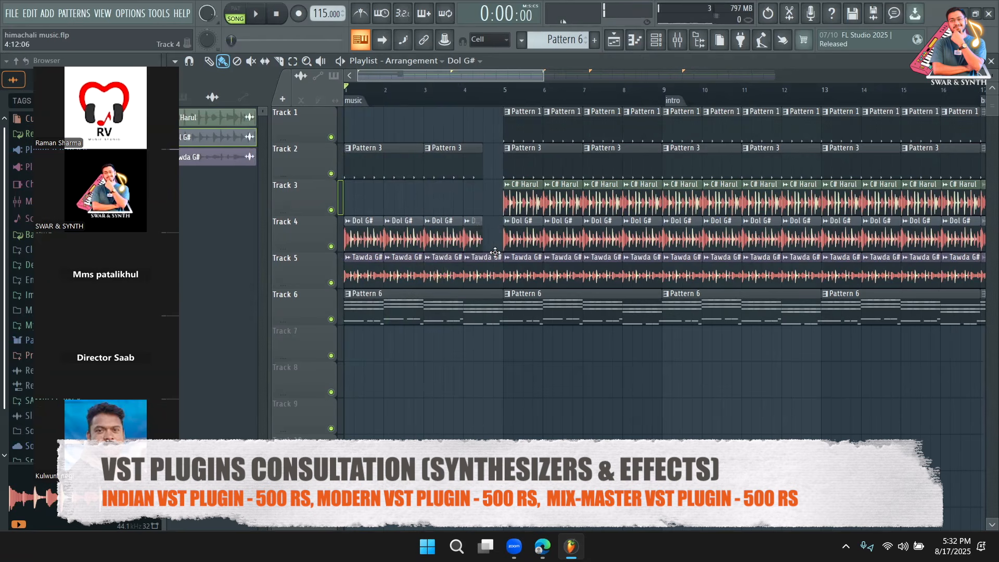
left_click_drag(499, 260, 481, 262)
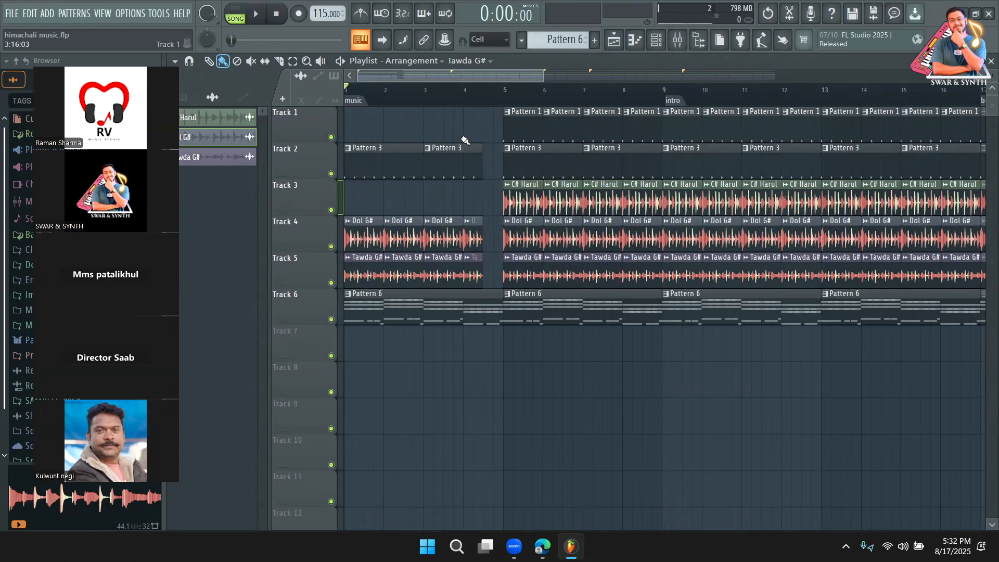
Trim the clips on Tracks 1–5 to the middle of bar 8 and play the transition into the intro
key("space")
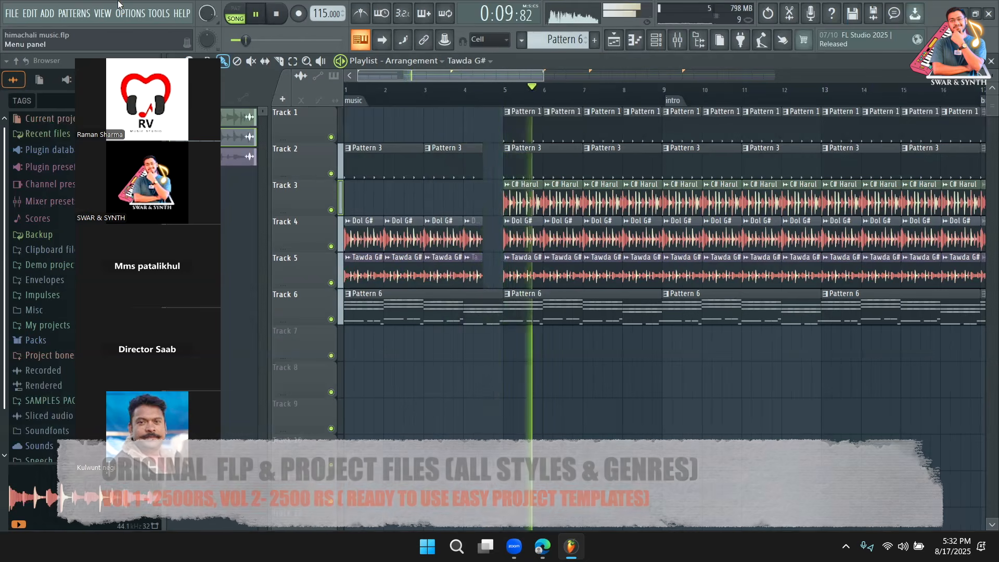
key("space")
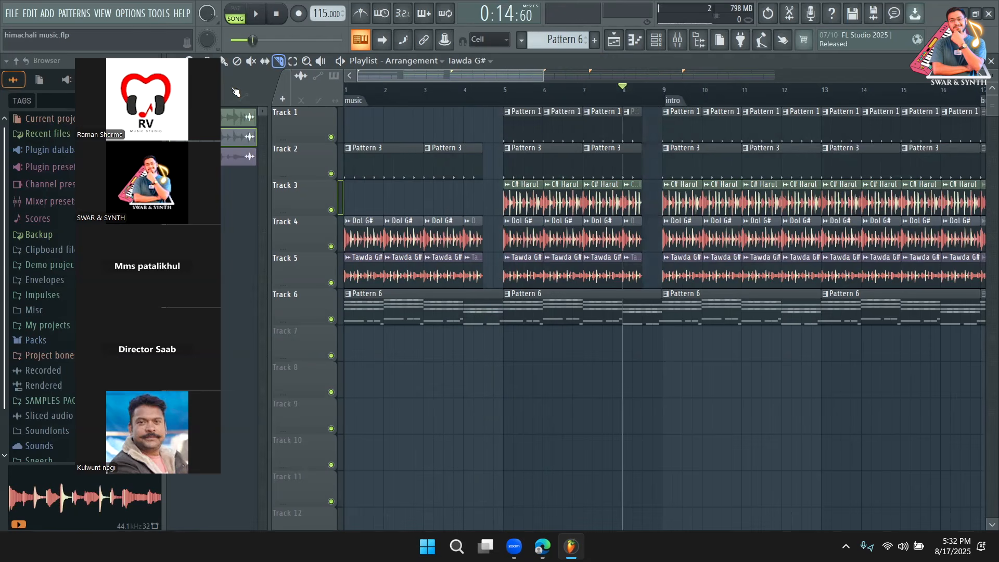
key("space")
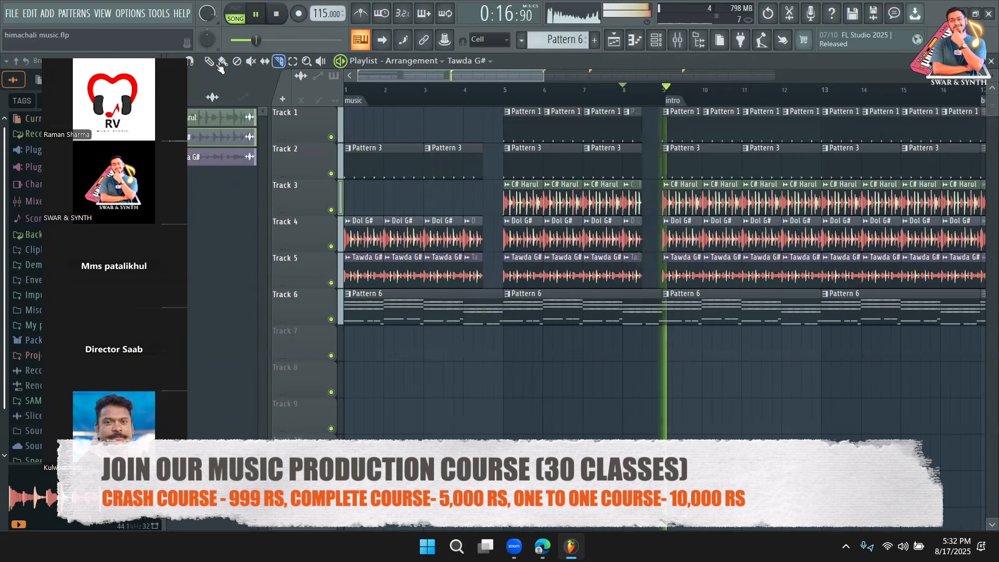
key("space")
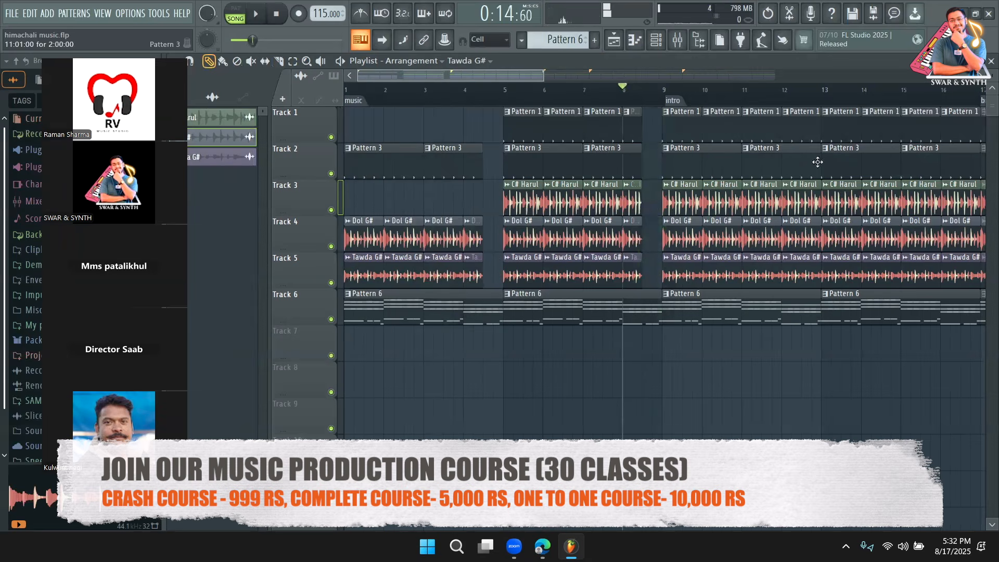
Try the intro without the C# Harul clips in bars 9–12 of Track 3, and undo their removal
left_click_drag(542, 75, 604, 75)
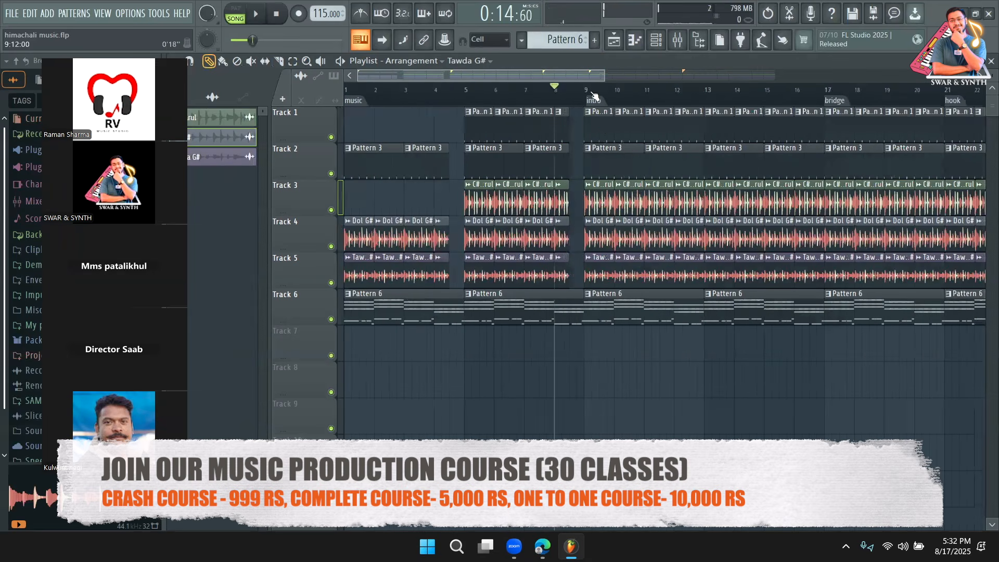
right_click(604, 205)
right_click(631, 206)
right_click(661, 207)
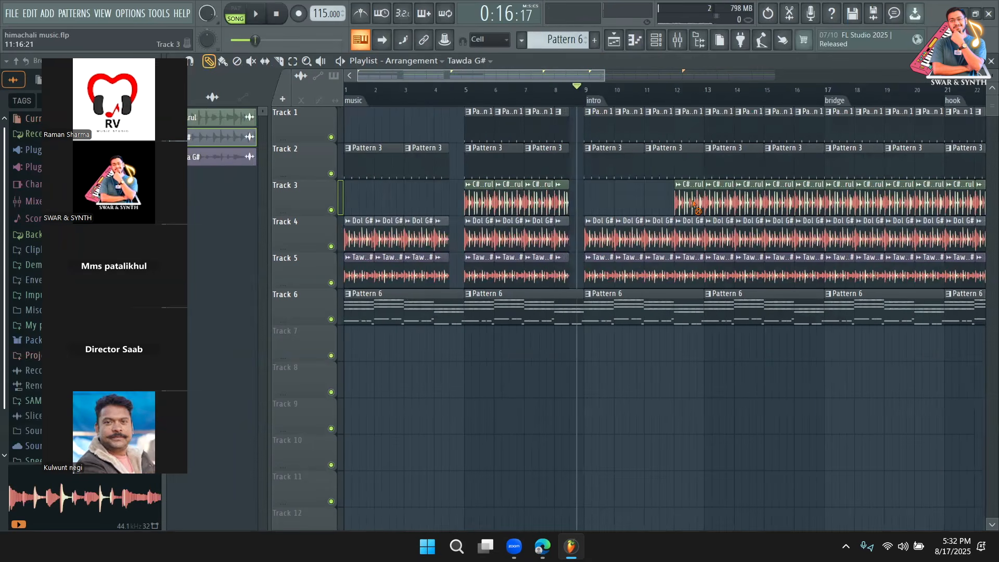
right_click(688, 208)
key("space")
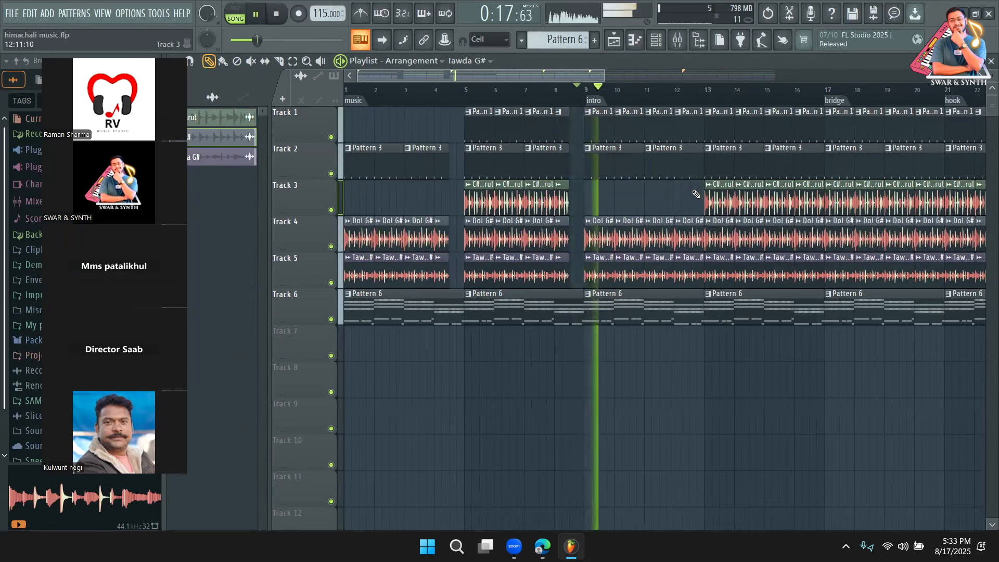
key("space")
key("ctrl+z")
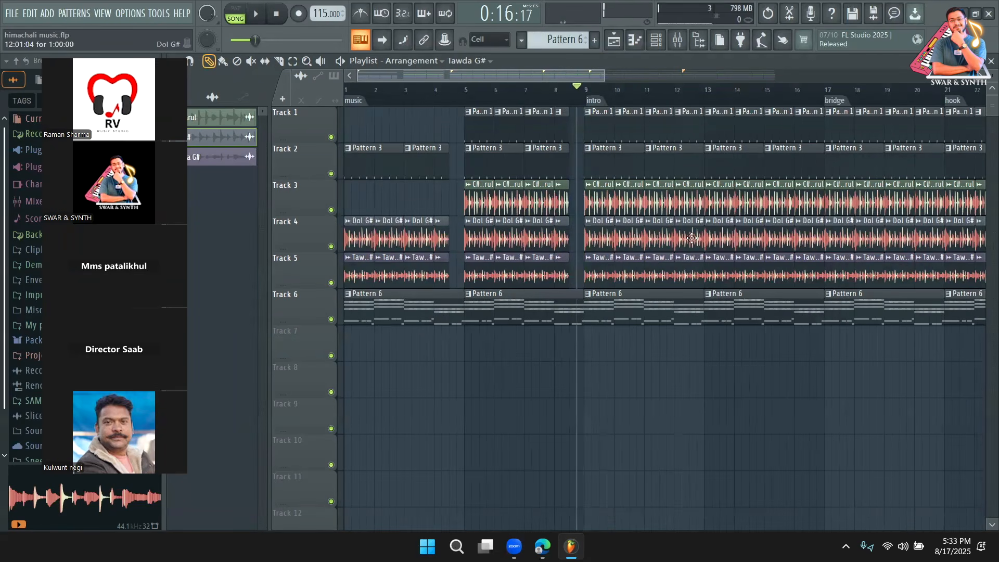
Try the intro without the Dol G# clips in bars 9–12 of Track 4, and undo their removal
key("space")
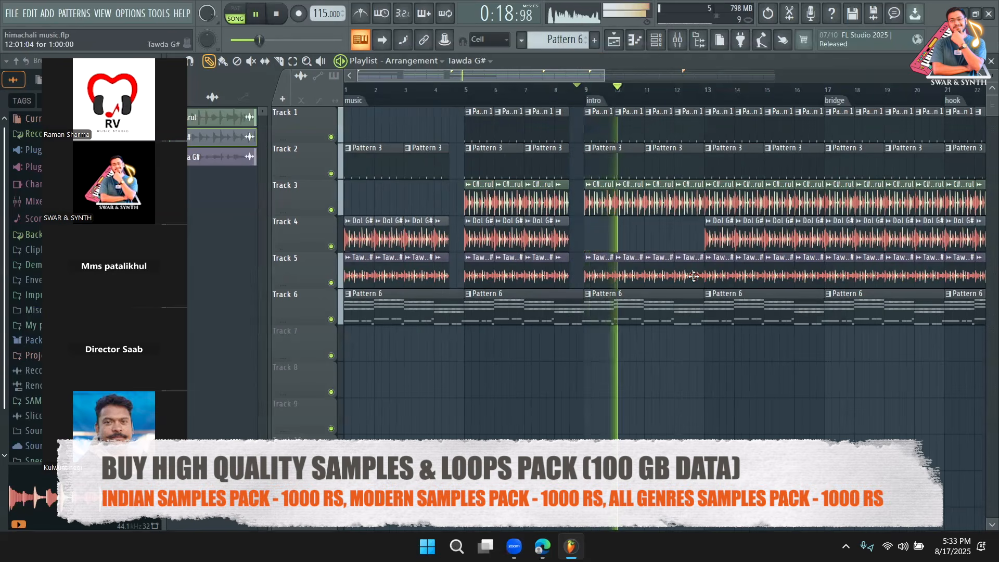
key("ctrl+z")
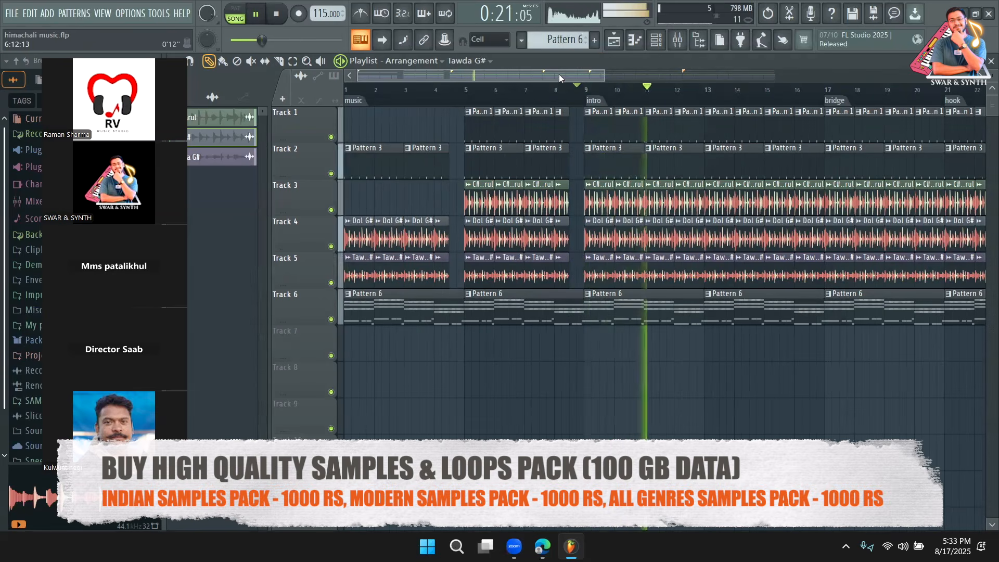
scroll(590, 78, "down", 2)
scroll(590, 77, "down", 1)
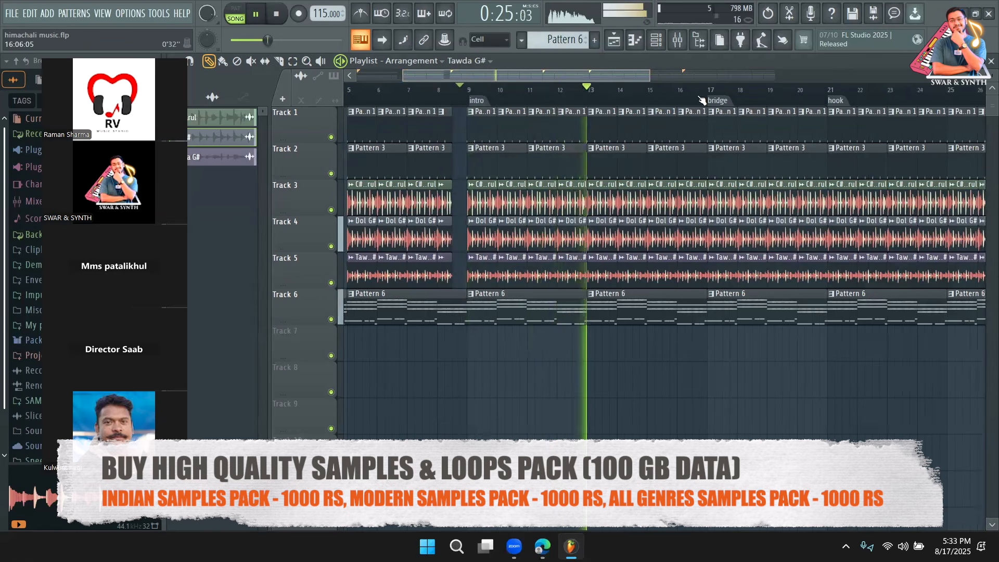
key("space")
Clear Tracks 1 and 3 in bars 17–20 and Tracks 2, 4 and 5 in bar 20, and play the bridge
scroll(640, 79, "down", 2)
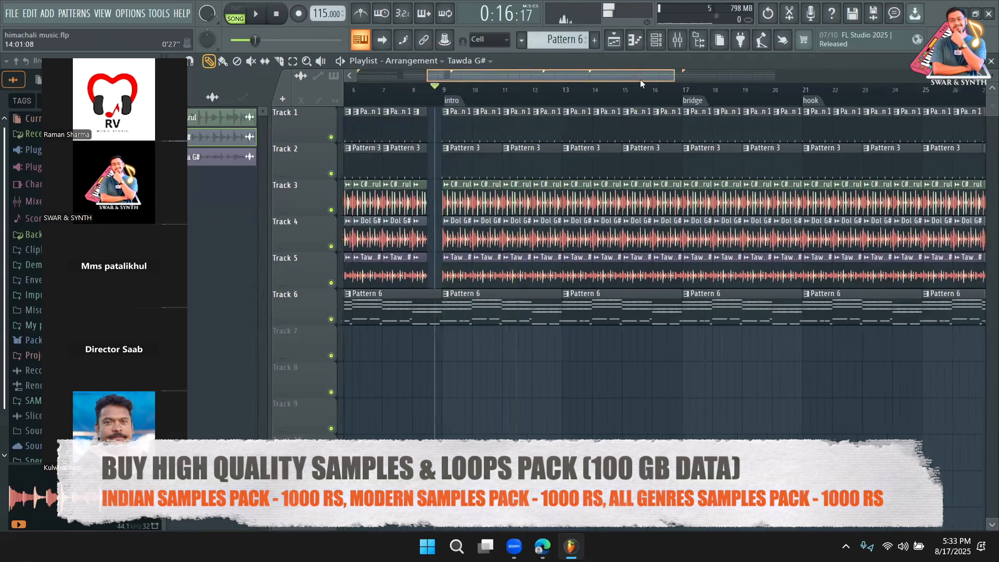
left_click(620, 90)
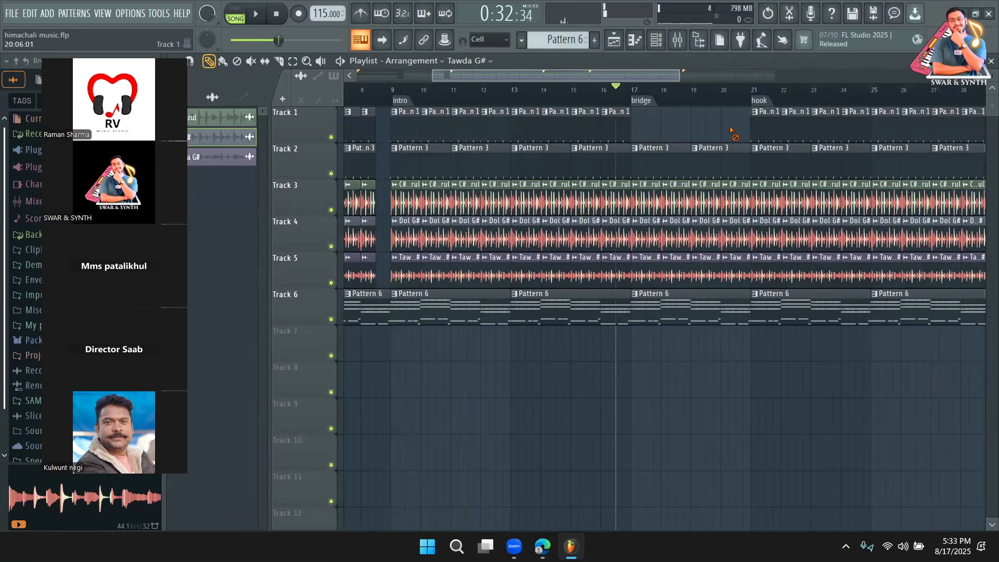
scroll(596, 80, "up", 5)
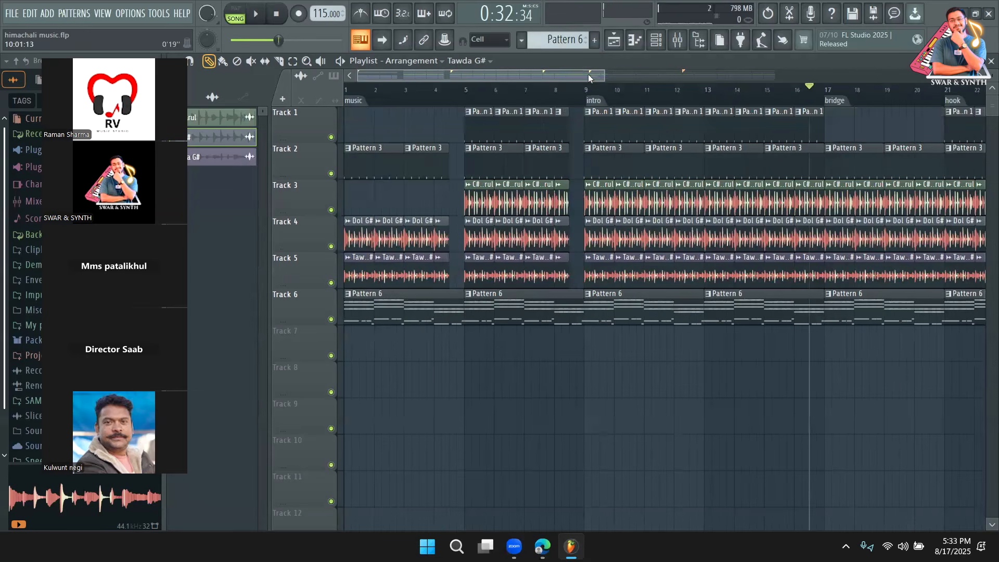
scroll(589, 78, "down", 2)
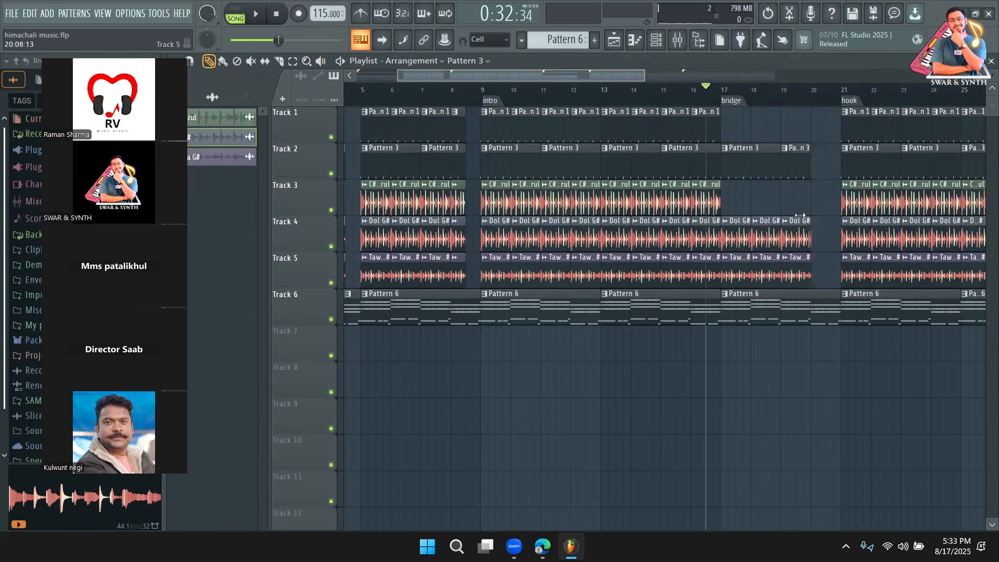
left_click(727, 92)
key("space")
scroll(615, 78, "down", 5)
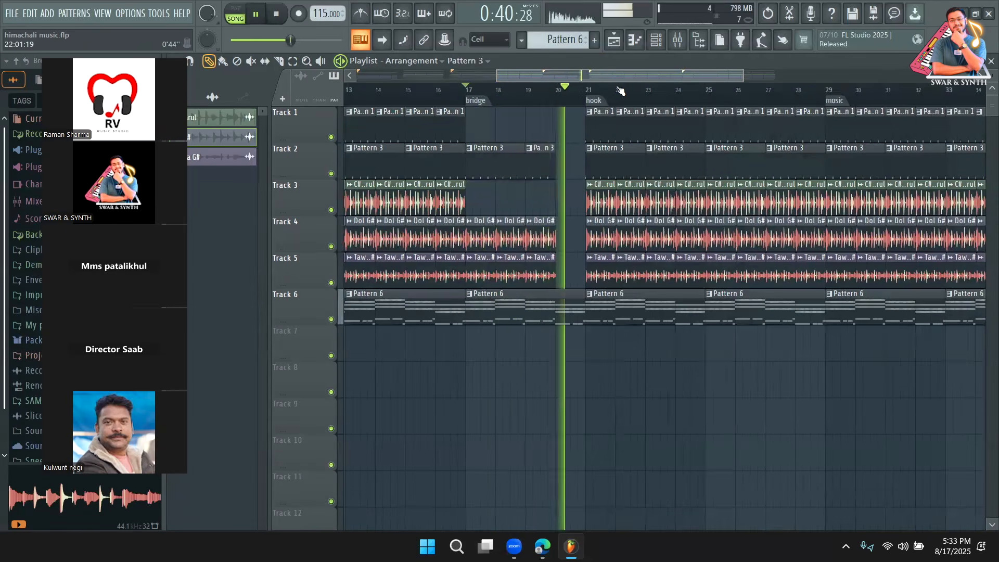
Undo the clip cuts at bar 8 and in the bridge, and the Dol G# and Tawda G# trims at bar 4
left_click_drag(631, 75, 716, 77)
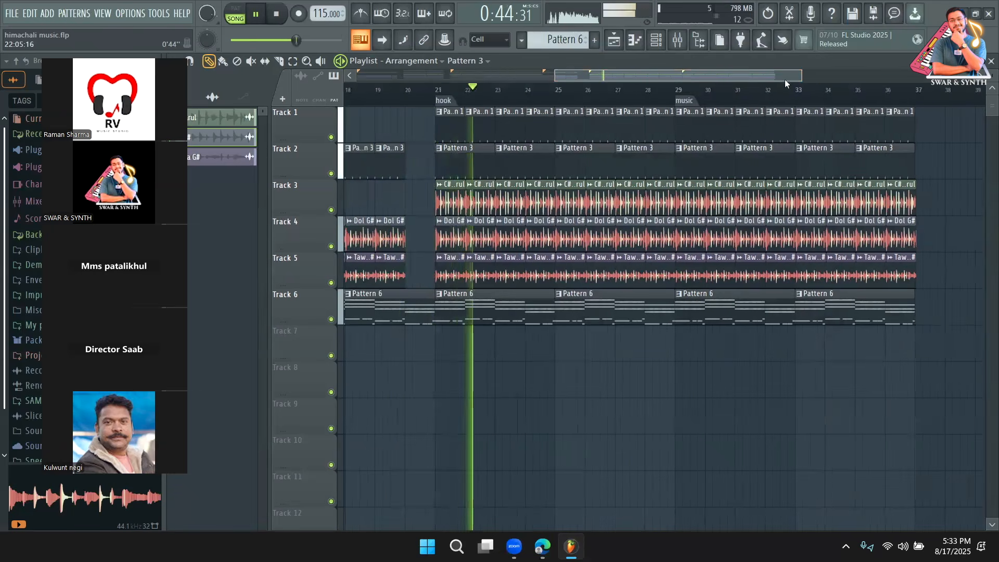
left_click_drag(798, 74, 601, 73)
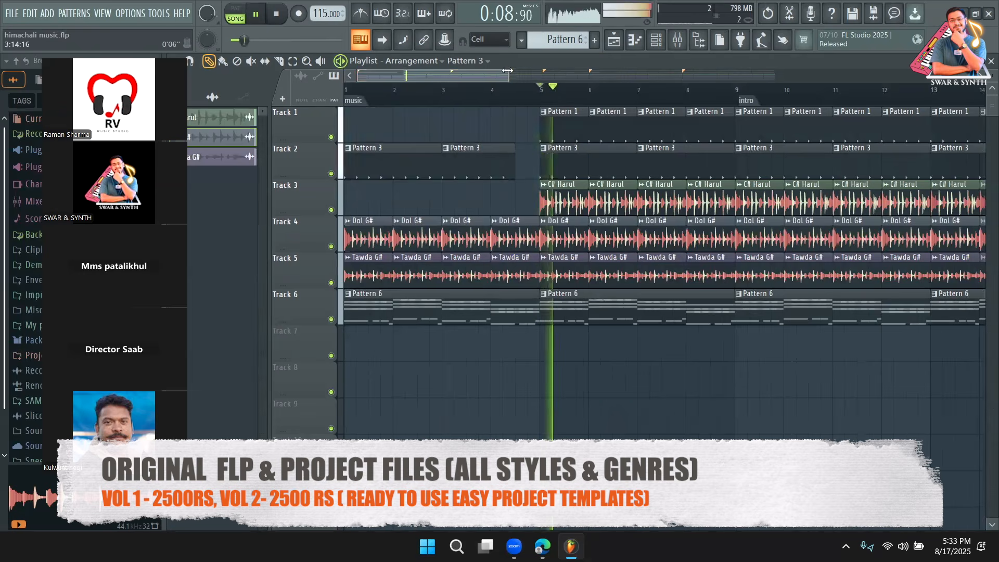
left_click_drag(484, 78, 996, 77)
left_click_drag(775, 76, 350, 79)
Delete all C# Harul, Dol G# and Tawda G# clips on Tracks 3–5 from bar 13 onward
left_click(292, 61)
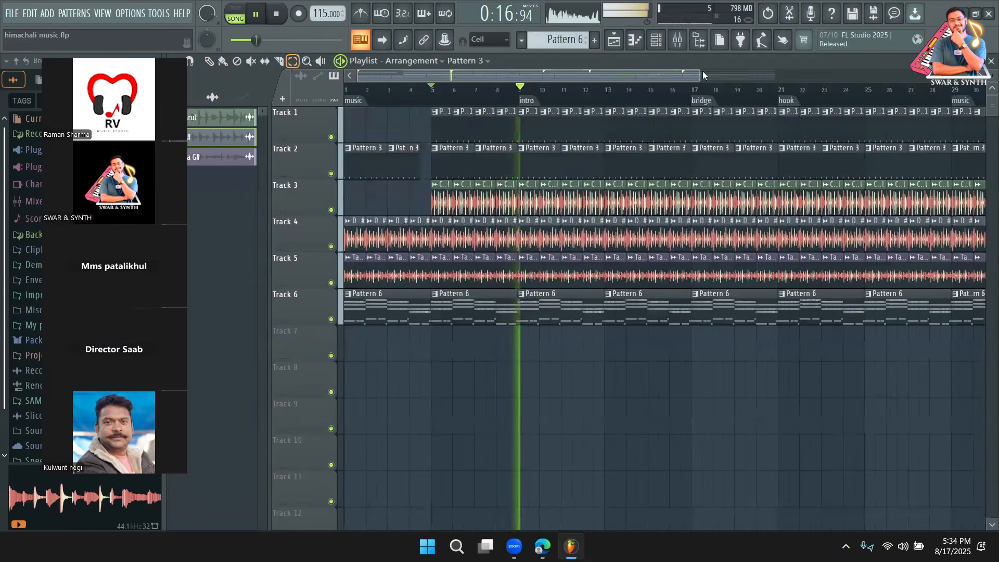
left_click_drag(703, 74, 892, 75)
left_click_drag(899, 276, 513, 203)
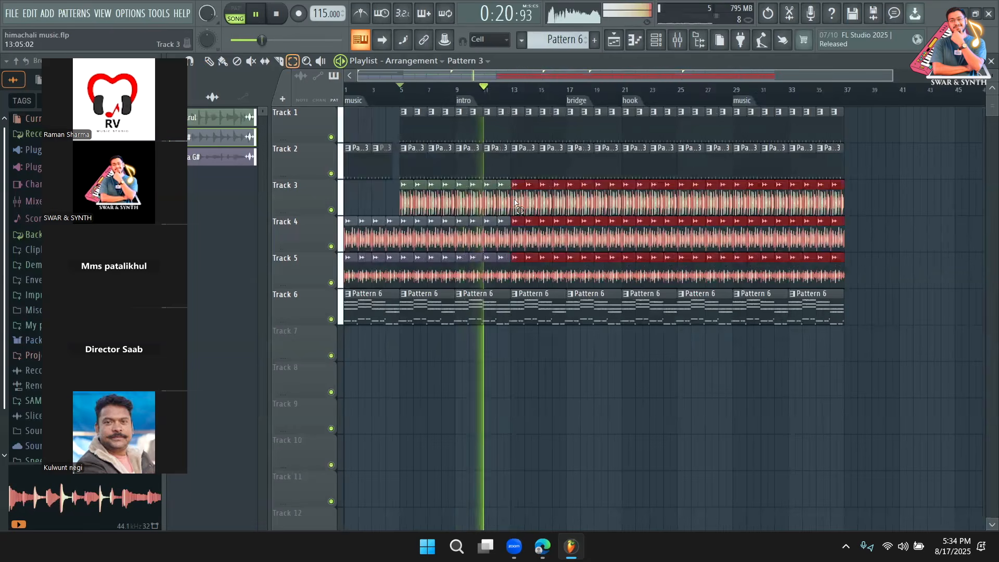
key("Delete")
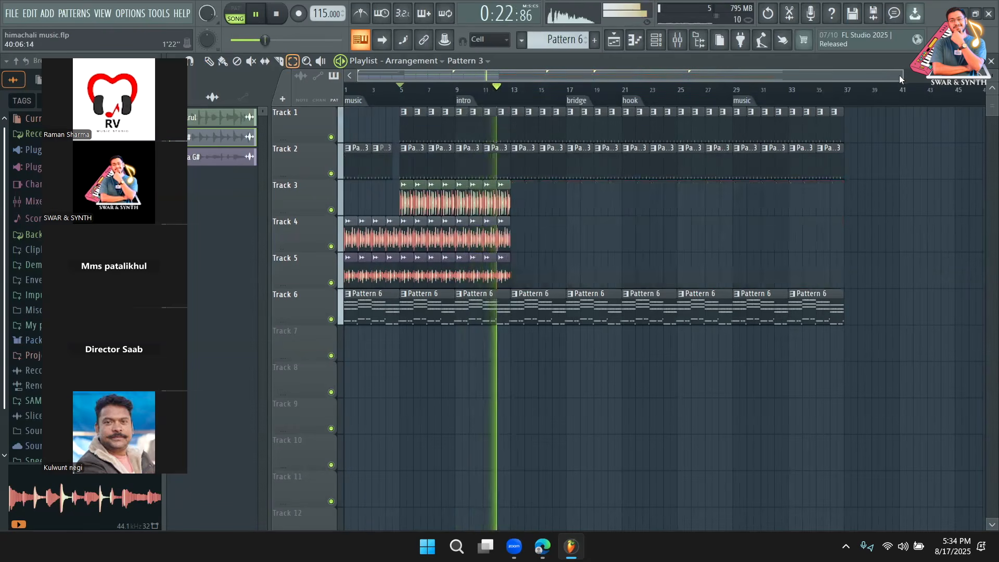
Duplicate the C# Harul, Dol G# and Tawda G# clips of bars 5–12 into bars 13–20 on Tracks 3–5, and play from the bridge
left_click_drag(901, 77, 573, 76)
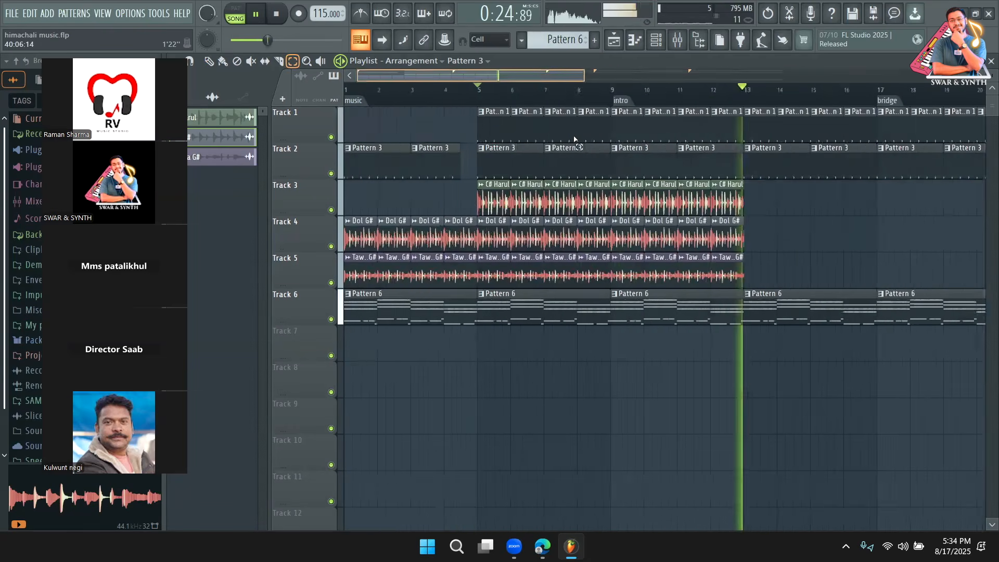
key("space")
left_click_drag(818, 286, 486, 180)
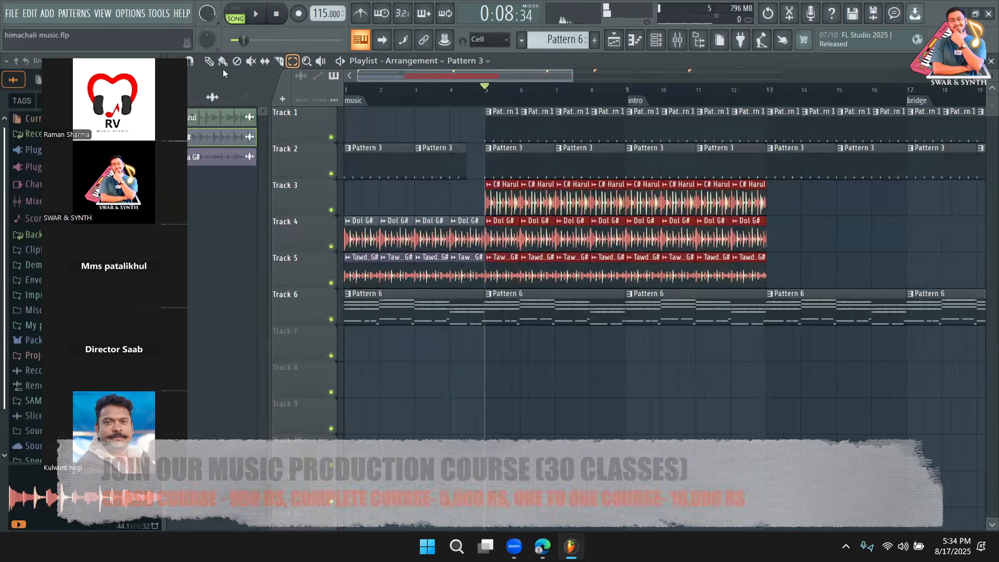
key("ctrl+b")
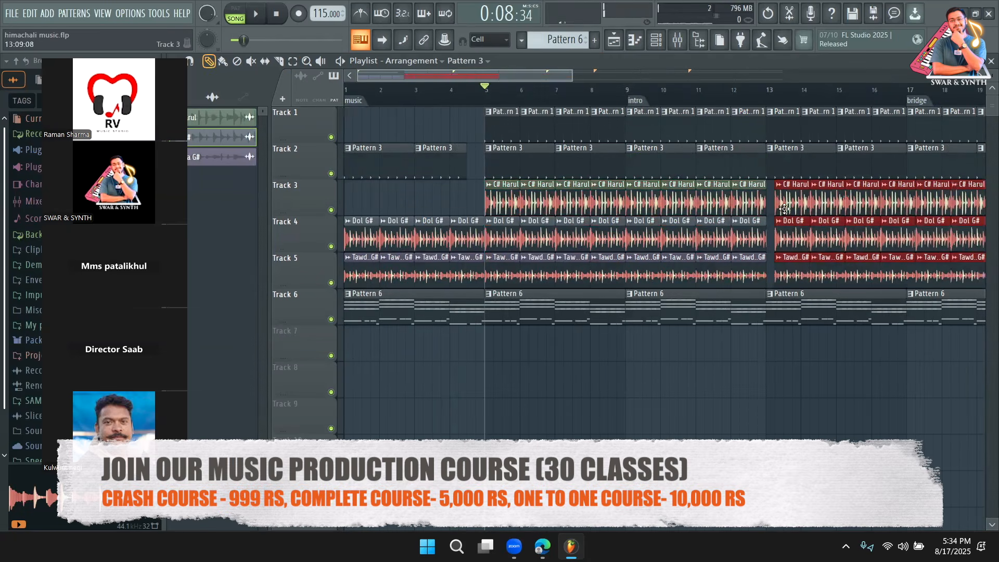
key("space")
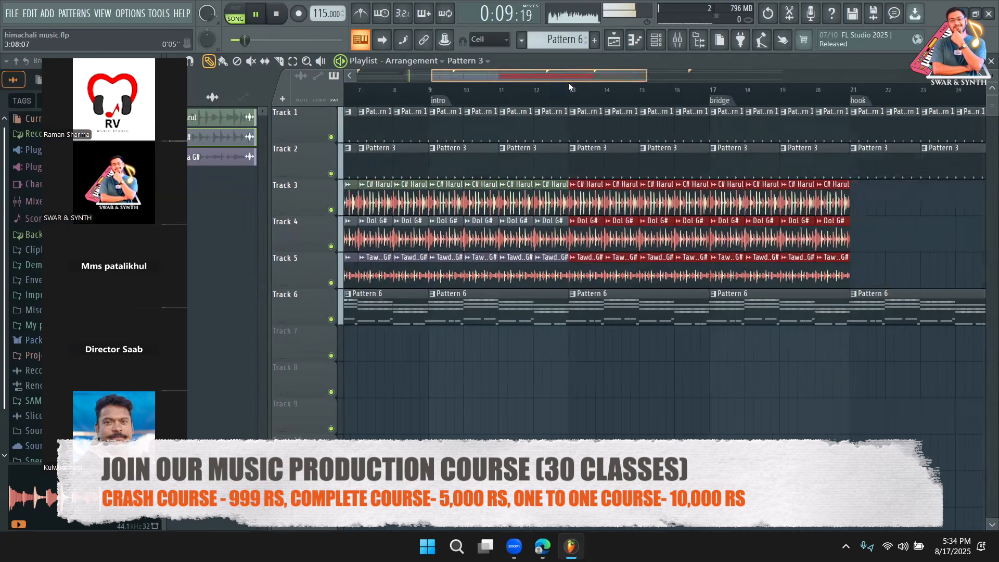
left_click_drag(475, 73, 568, 79)
left_click(671, 89)
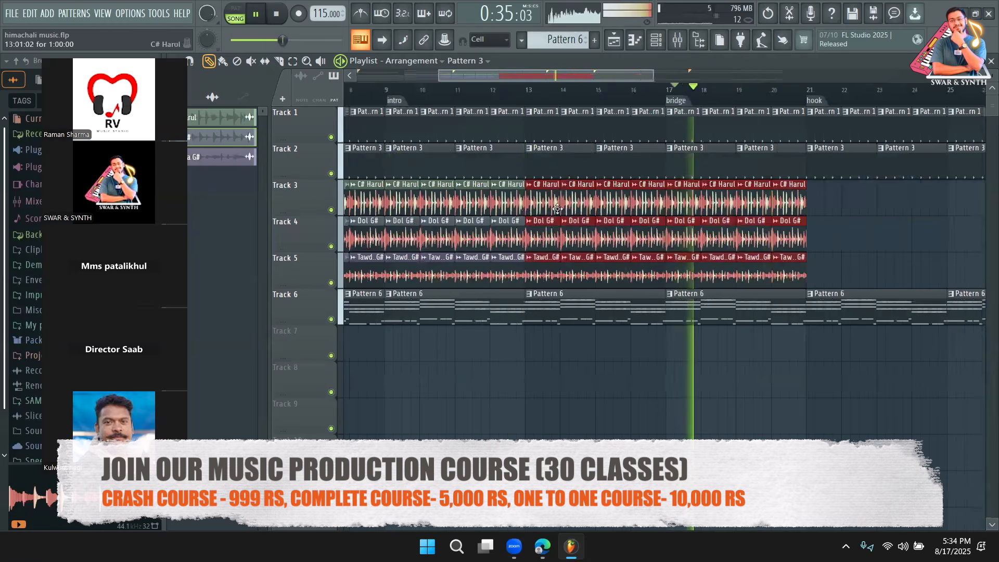
Duplicate the selected block of clips on Tracks 3–5 twice more, continuing from bar 21 through the hook and closing music section
key("ctrl+b")
left_click_drag(610, 77, 700, 77)
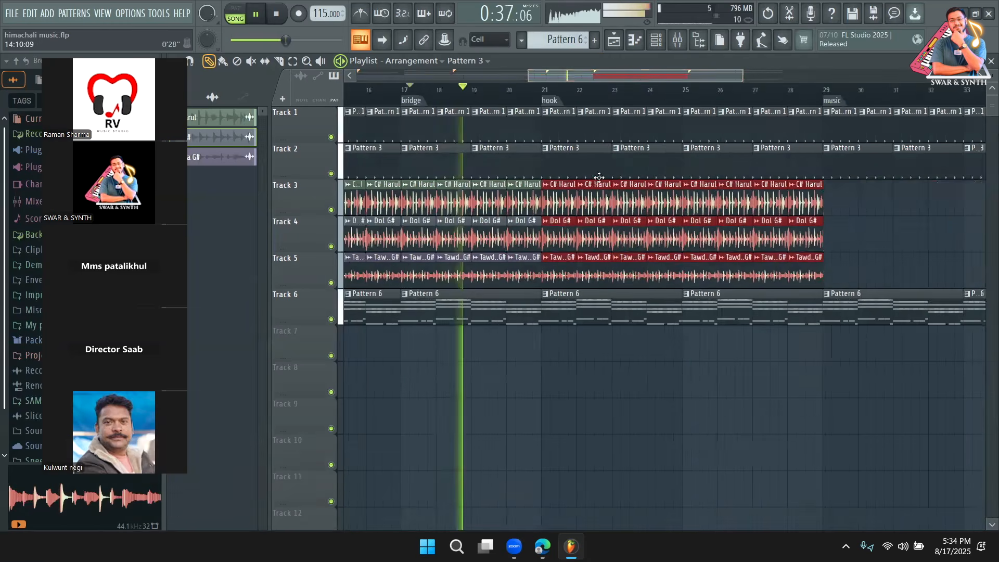
key("ctrl+b")
left_click_drag(846, 201, 853, 201)
Play from the start and trim the Dol G# and Tawda G# clips halfway through bar 4 and the Pattern 1 clip late in bar 8
left_click_drag(605, 77, 433, 77)
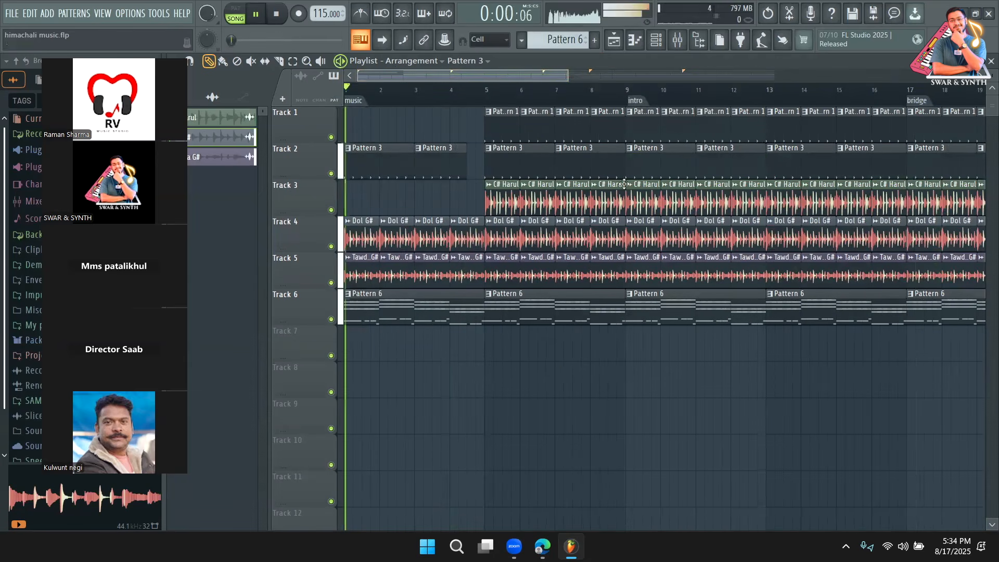
key("space")
left_click_drag(481, 226, 467, 230)
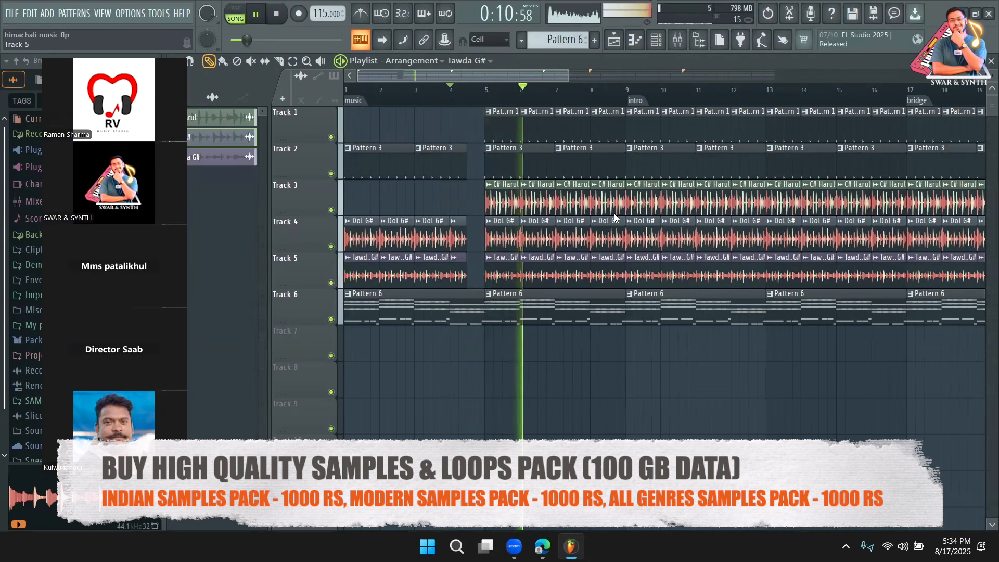
left_click_drag(624, 127, 615, 128)
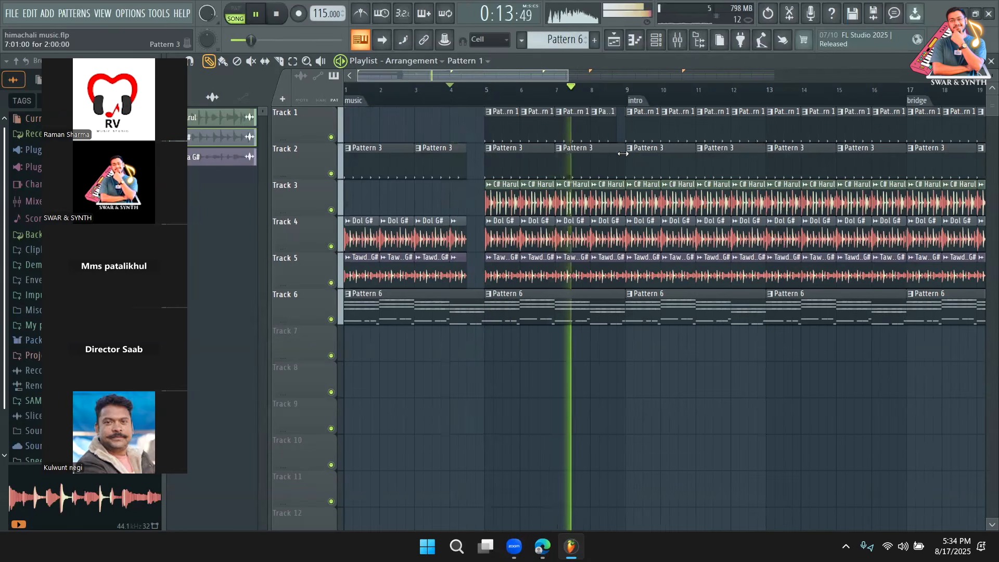
Shorten the last C# Harul, Dol G# and Tawda G# clips before the intro to 12 steps and play back the transition
left_click(620, 201)
left_click_drag(623, 201, 615, 201)
left_click_drag(622, 235, 613, 236)
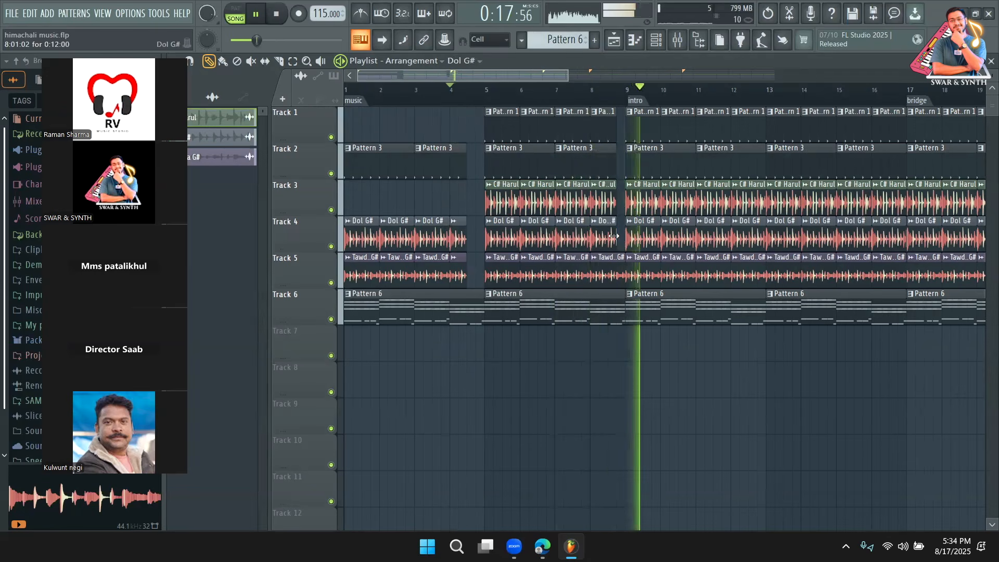
left_click_drag(623, 272, 615, 272)
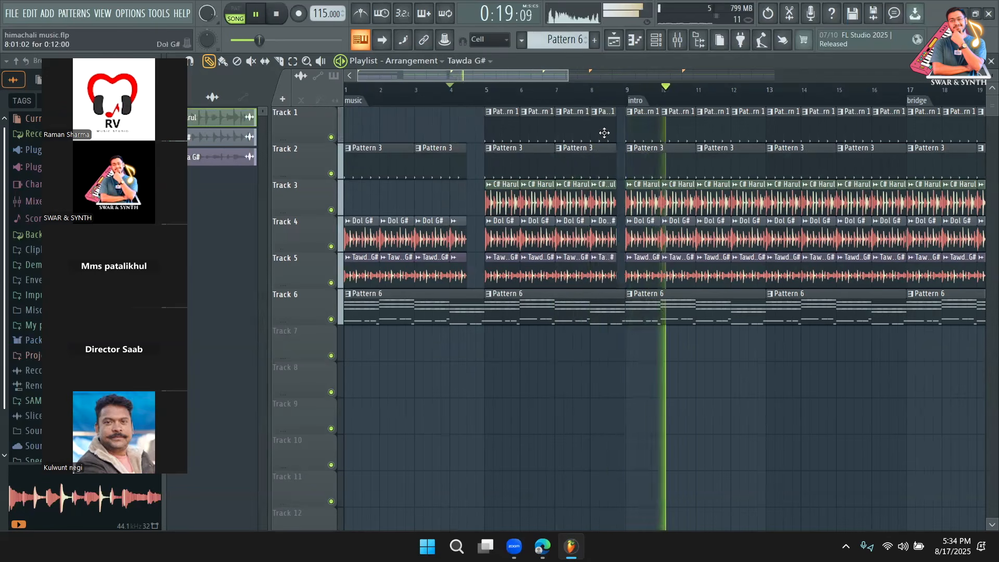
left_click(592, 100)
left_click_drag(504, 72, 550, 77)
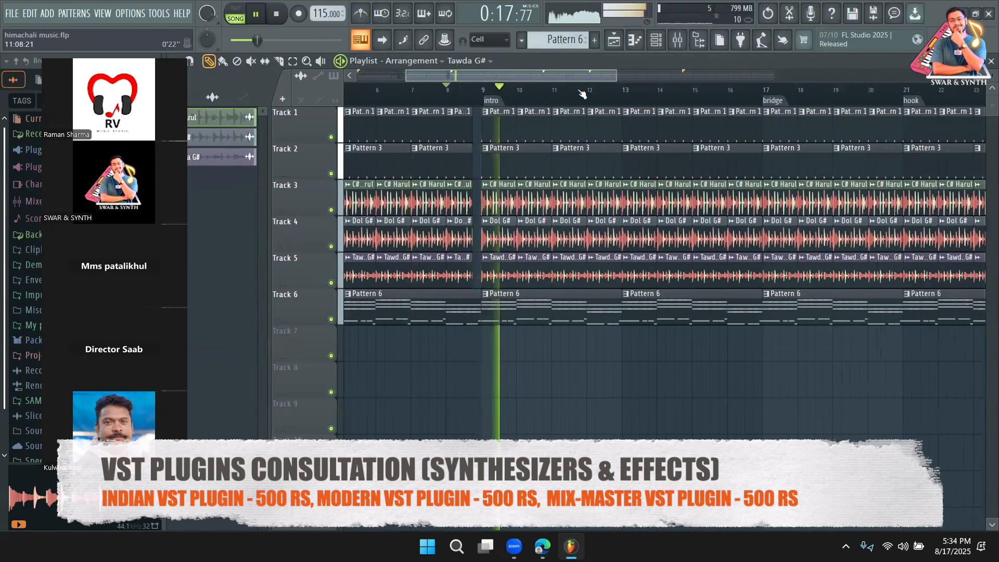
key("space")
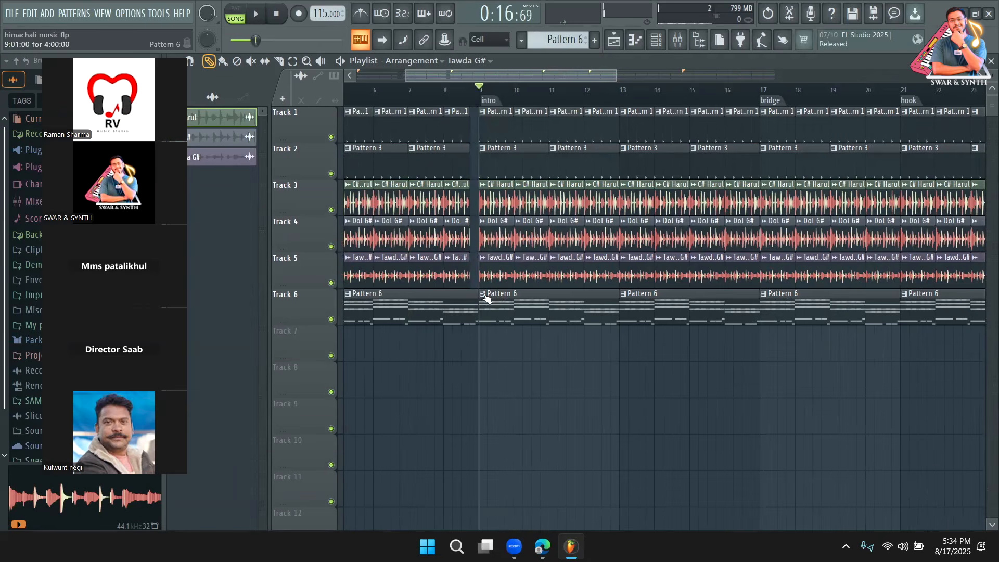
Make the Pattern 6 clip at the intro marker on Track 6 unique
left_click_drag(514, 76, 199, 108)
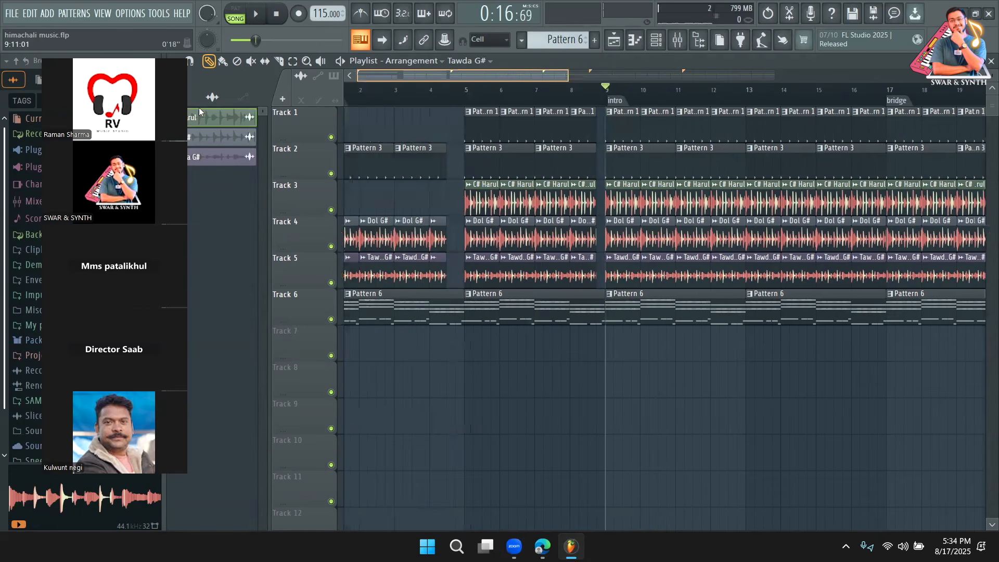
right_click(626, 302)
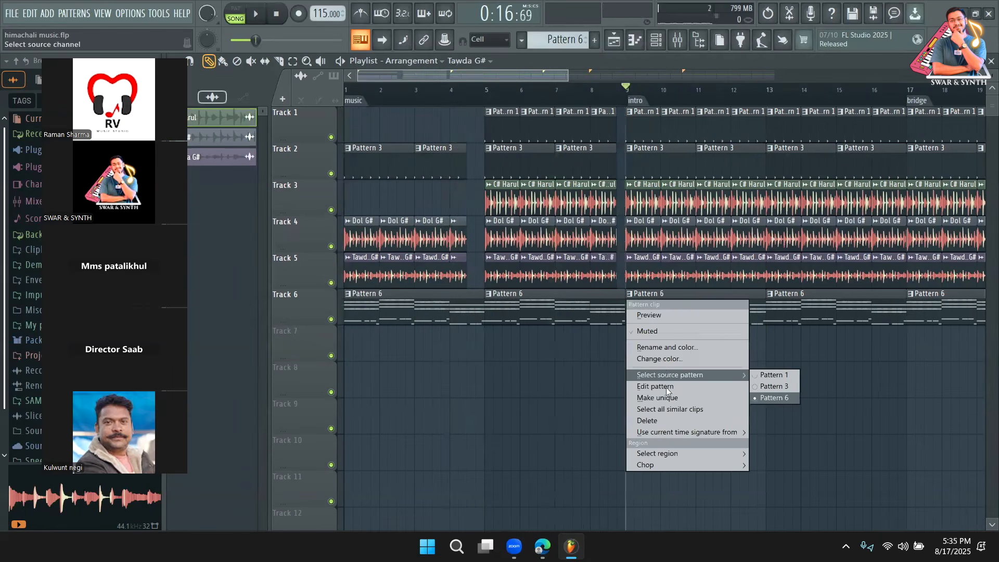
left_click(665, 398)
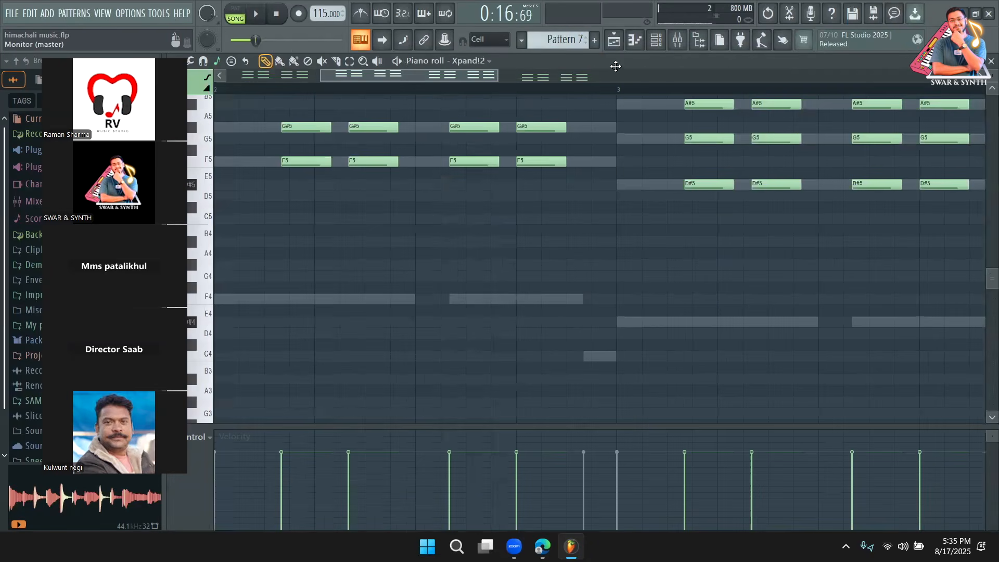
Delete the fourth chord in bars 1 and 2 of the Xpand!2 part
scroll(426, 270, "left", 2)
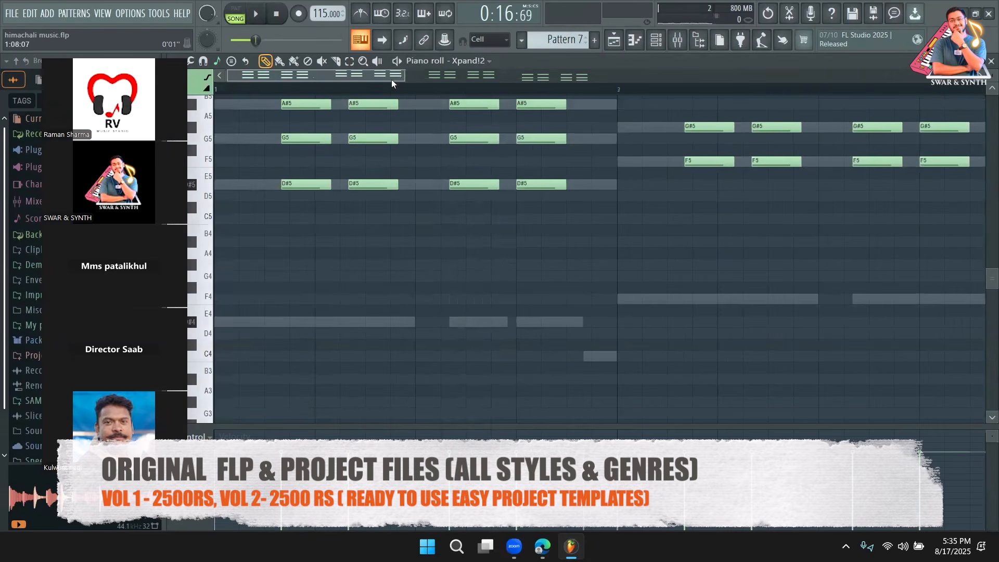
left_click_drag(405, 73, 493, 73)
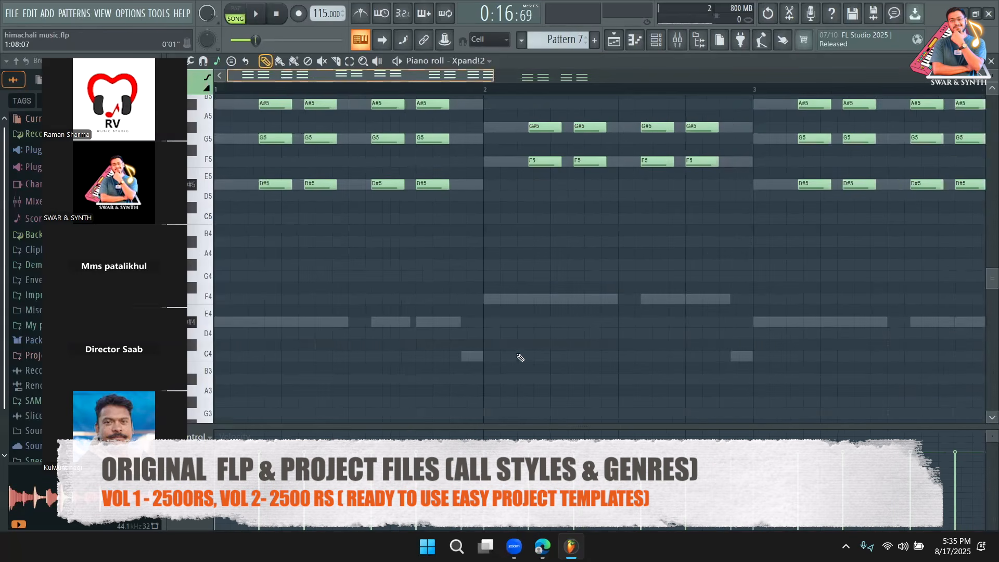
scroll(442, 176, "up", 3)
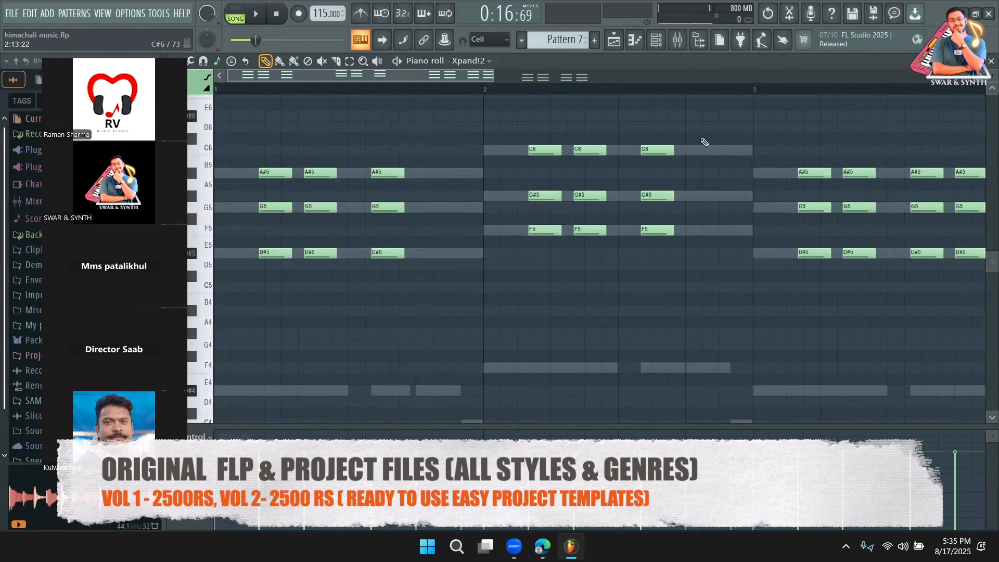
key("space")
Select the third Xpand!2 chord in bar 1 and lengthen all its notes to nearly the end of the bar
left_click(349, 61)
left_click_drag(377, 116, 391, 276)
left_click(265, 62)
key("space")
key("space")
left_click_drag(404, 172, 470, 178)
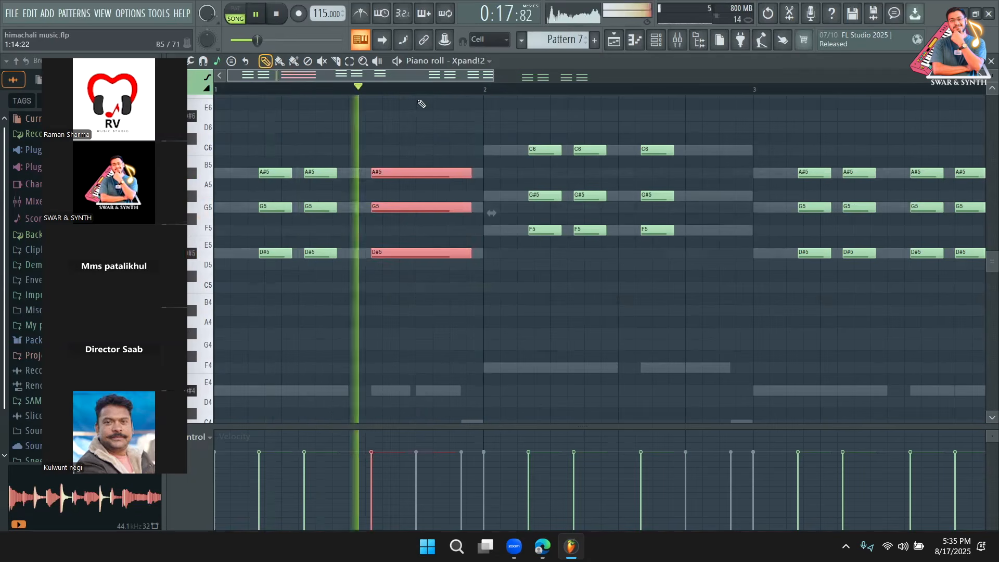
Select the third chord in bar 2 and lengthen its C6, G#5 and F5 notes to nearly the end of the bar
left_click_drag(457, 75, 489, 78)
left_click(349, 62)
left_click_drag(475, 252, 415, 134)
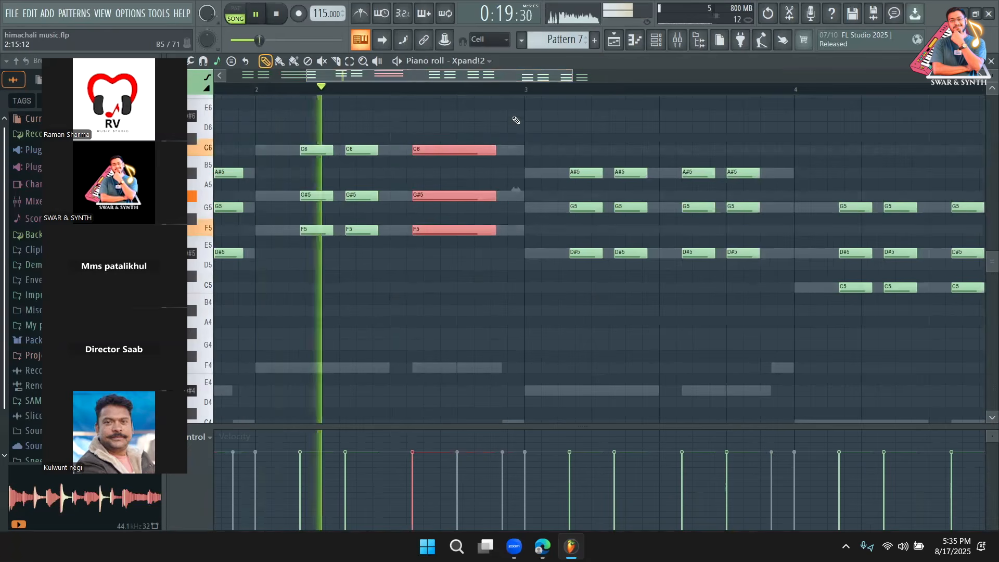
left_click_drag(509, 157, 515, 156)
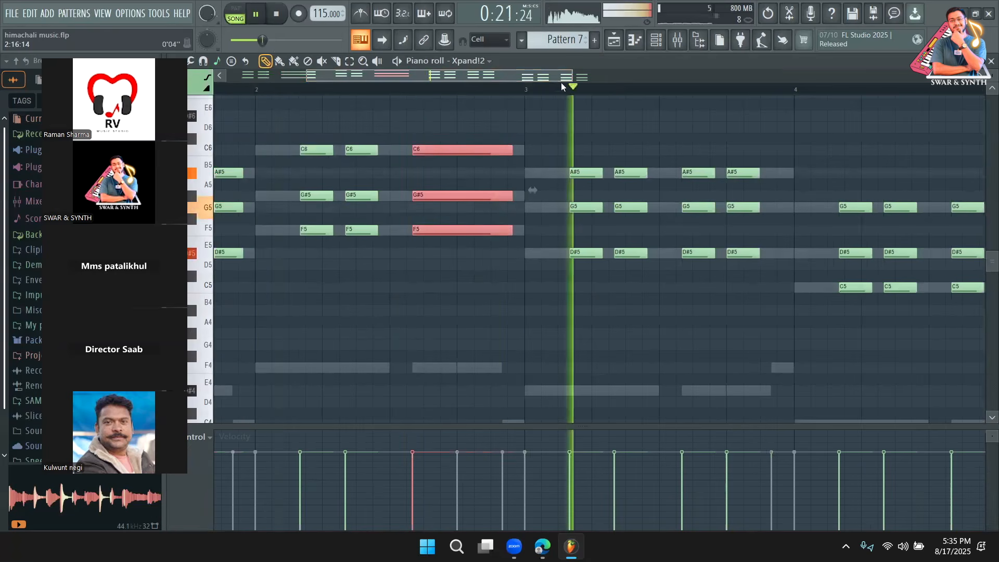
Delete the fourth chord in bars 3 and 4 and lengthen bar 3's third chord to nearly the end of the bar
left_click_drag(558, 78, 627, 78)
right_click(544, 171)
right_click(815, 207)
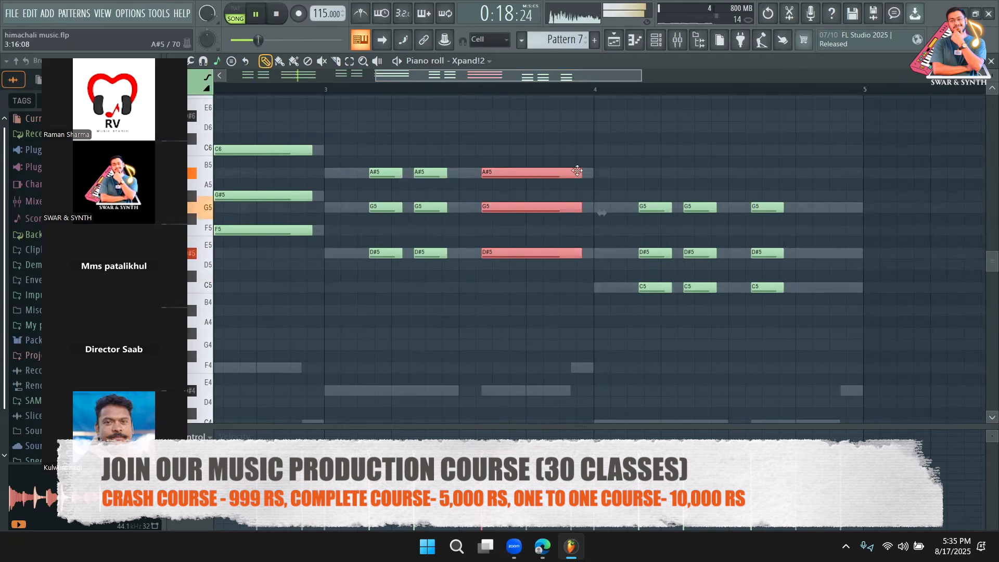
Select the last chord in bar 4 and lengthen its G5, D#5 and C5 notes to nearly the end of the bar
left_click_drag(489, 78, 620, 78)
left_click(349, 60)
left_click_drag(399, 174, 364, 312)
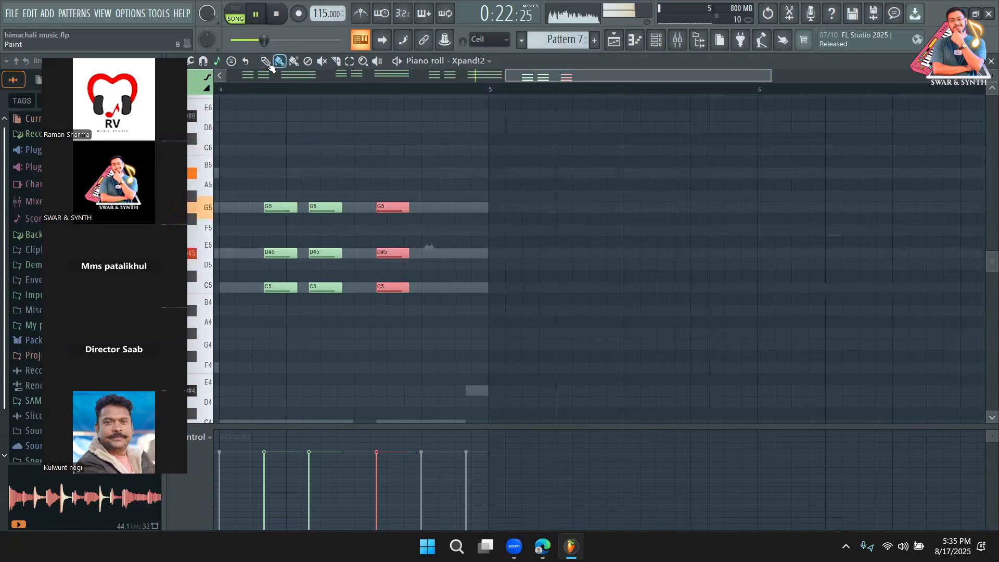
left_click_drag(463, 215, 478, 212)
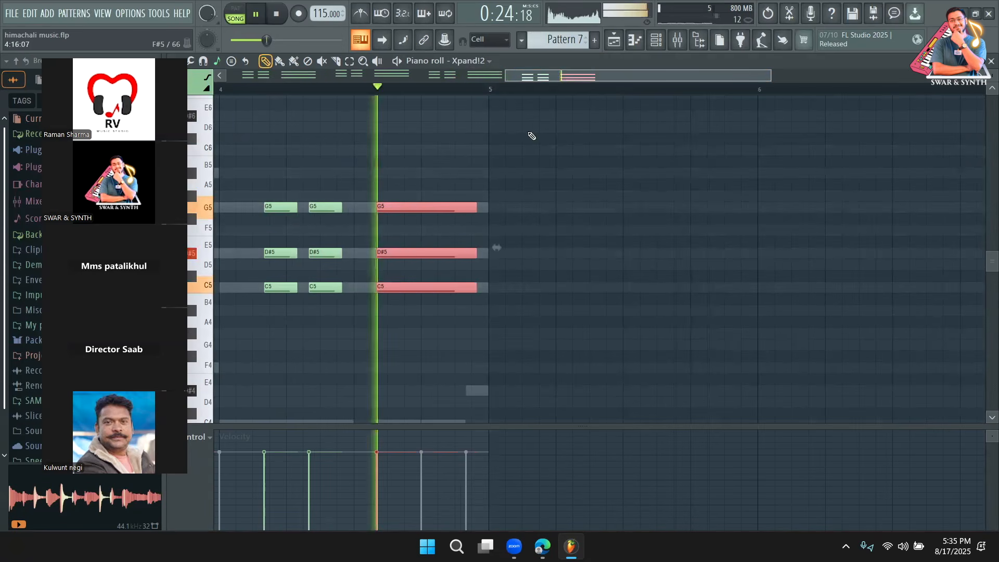
Replace the Pattern 6 clip at bar 13 of Track 6 in the playlist with Pattern 7
left_click(614, 42)
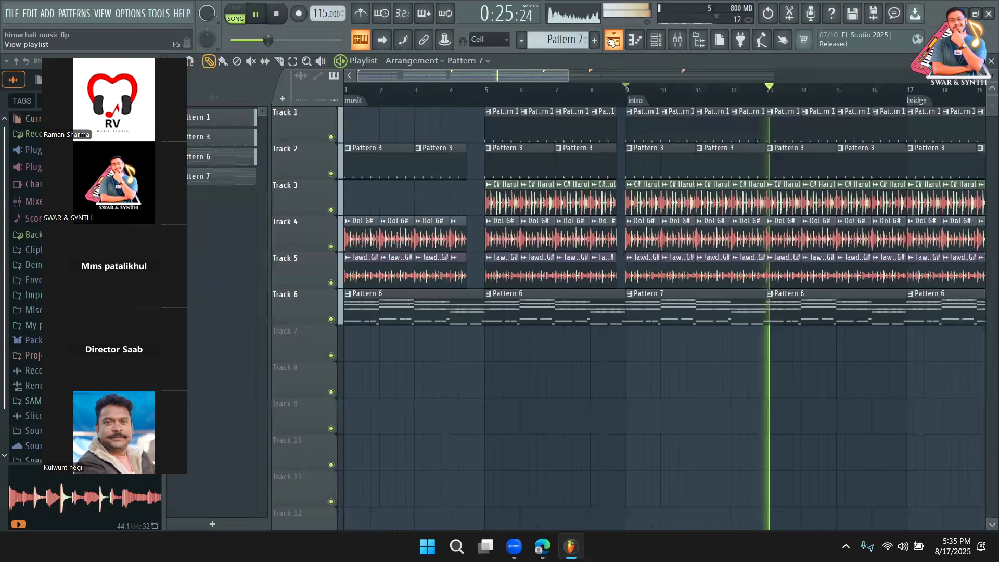
right_click(821, 311)
key("space")
left_click(775, 307)
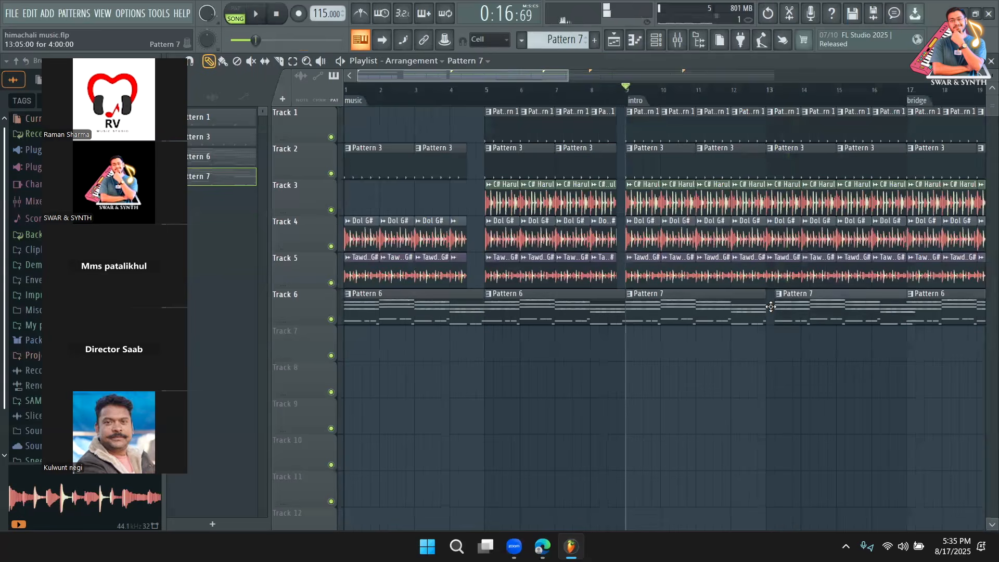
In Pattern 7's Ample Bass P Lite II part, delete the short bar 1 notes and lengthen the opening D#4 to 12 steps
double_click(677, 311)
left_click(656, 40)
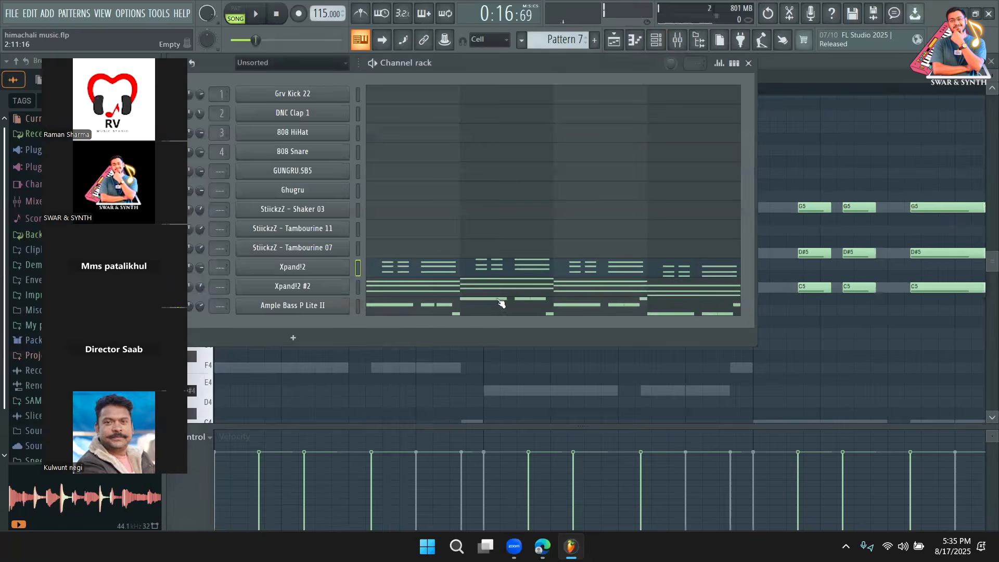
left_click(497, 304)
left_click_drag(497, 77, 328, 65)
scroll(395, 245, "down", 5)
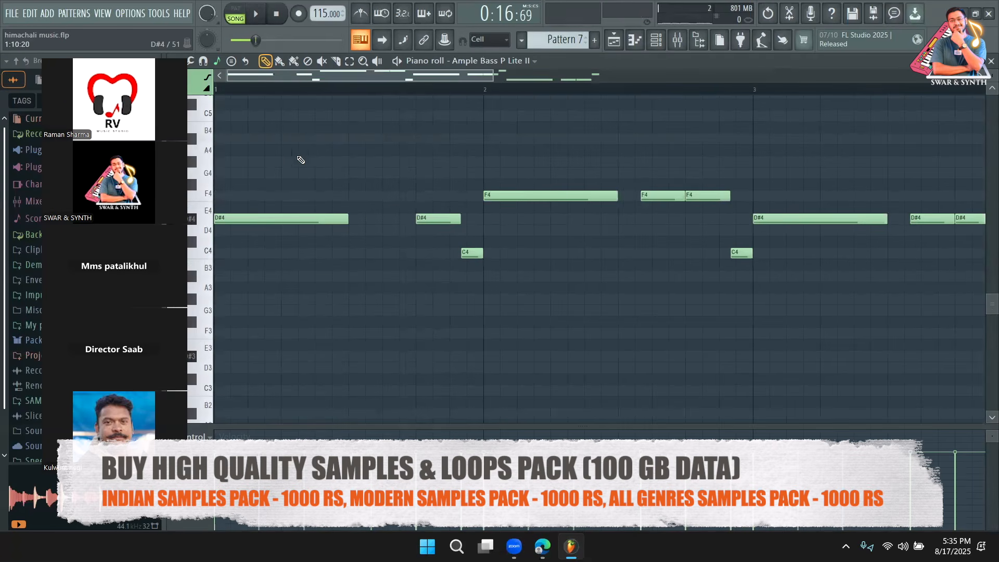
key("space")
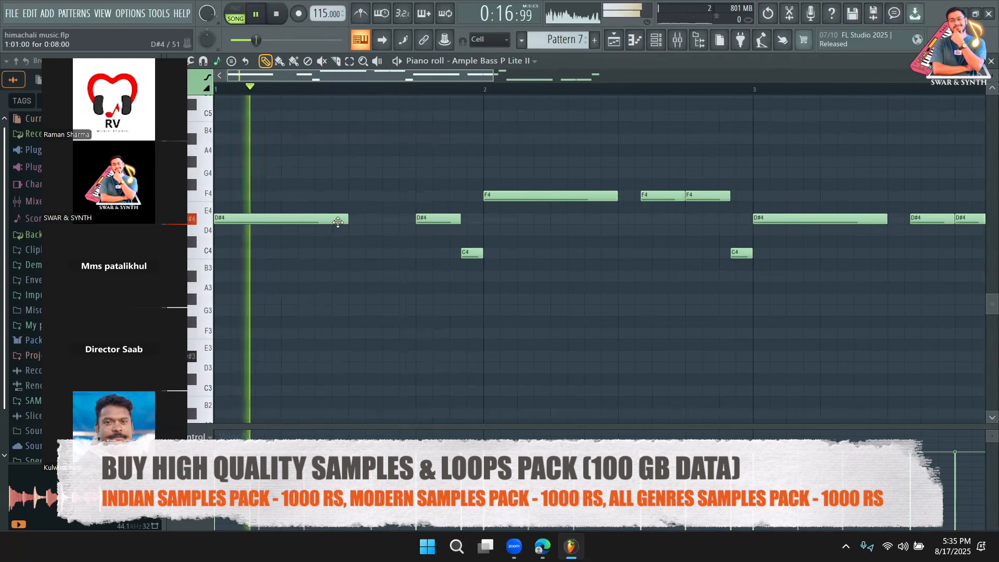
right_click(472, 253)
key("space")
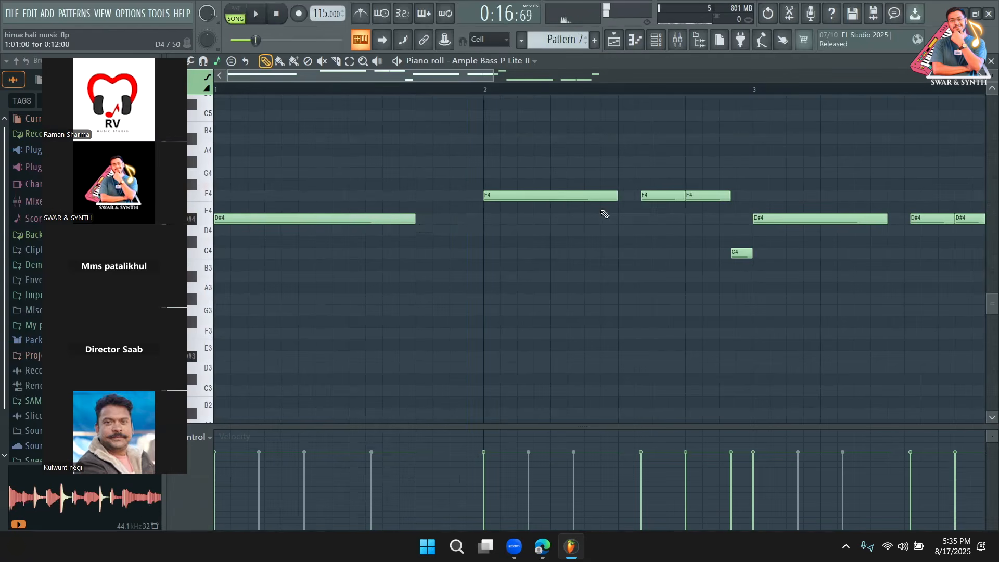
Delete the short F4 and C4 bass notes in bar 2 and lengthen the opening F4 to three beats
key("space")
right_click(707, 196)
right_click(662, 196)
right_click(742, 253)
left_click_drag(617, 195, 685, 196)
key("space")
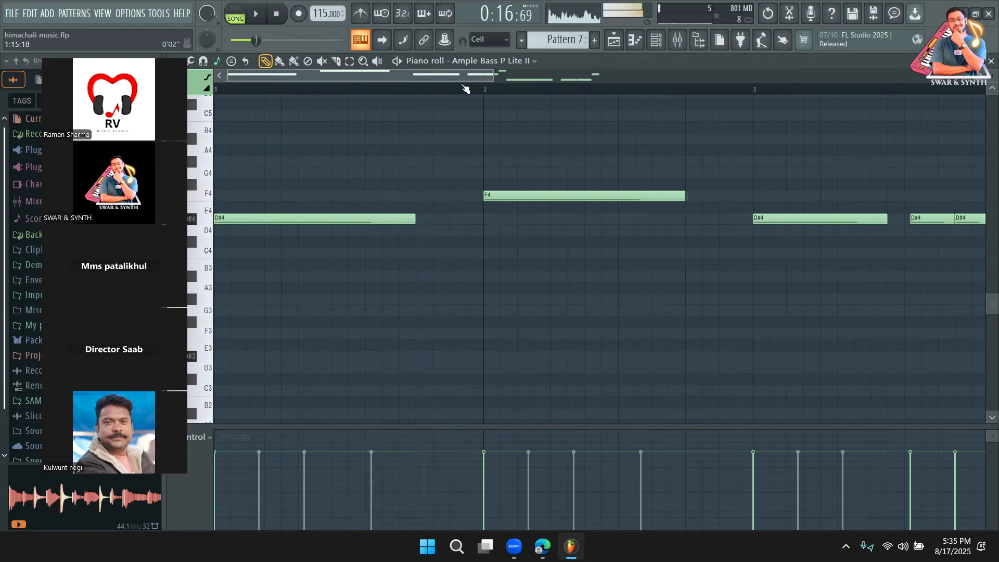
Remove the remaining short bass notes in bars 3 and 4 and extend the F4, D#4 and C4 notes to fill bars 2 to 4
key("space")
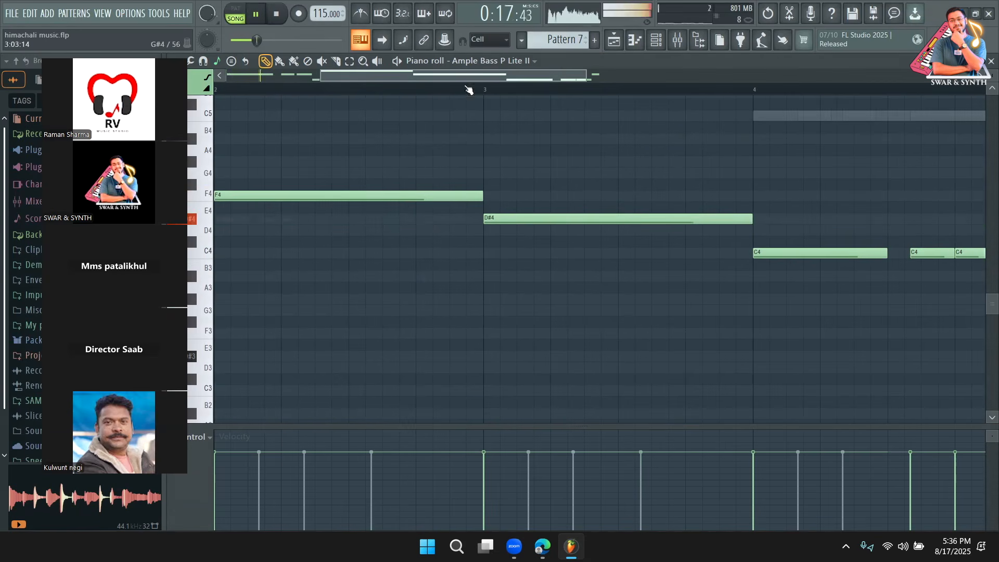
right_click(703, 252)
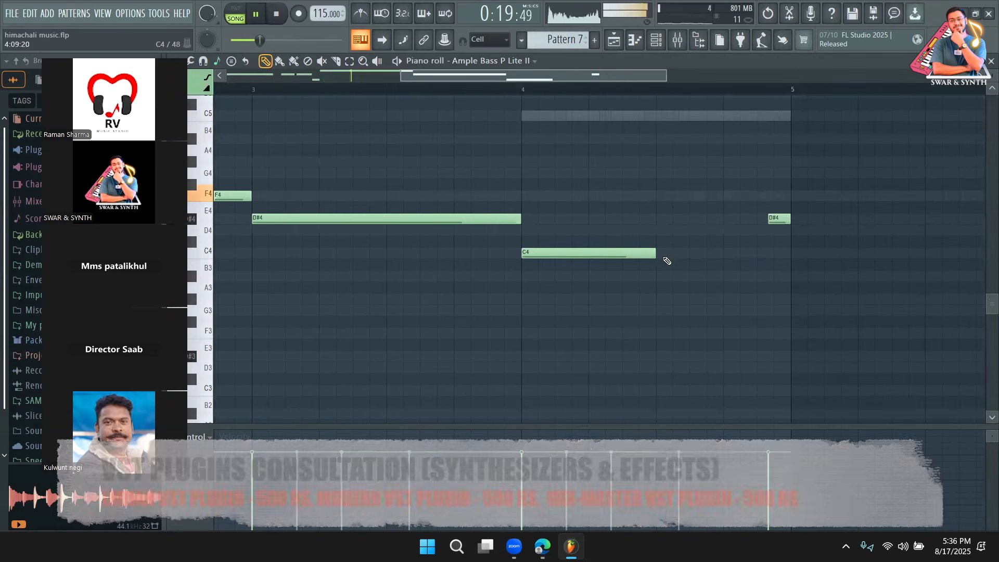
right_click(779, 218)
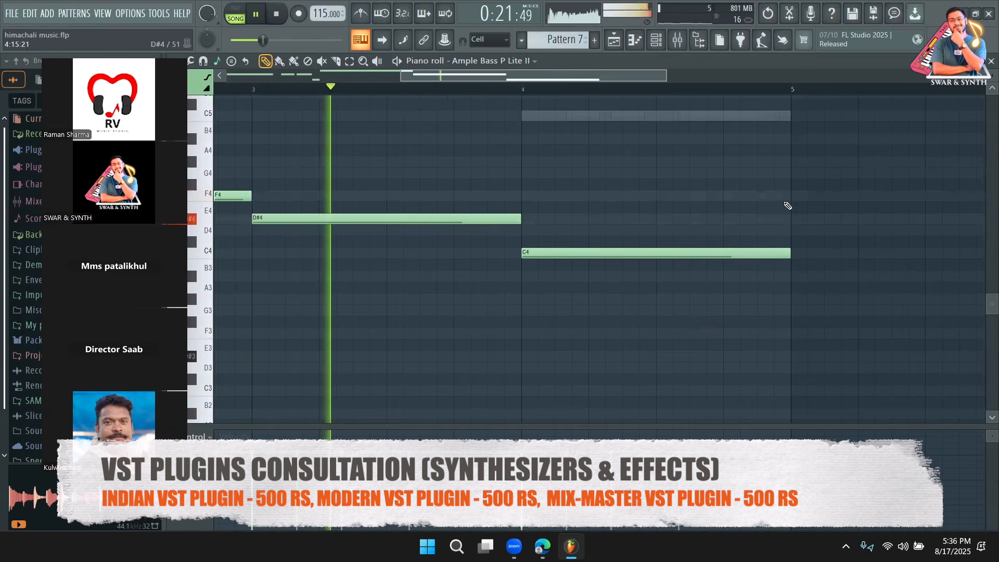
Remove the Track 1 pattern clips from the bridge section and replace the bridge's Pattern 6 clip on Track 6 with Pattern 7
left_click(614, 43)
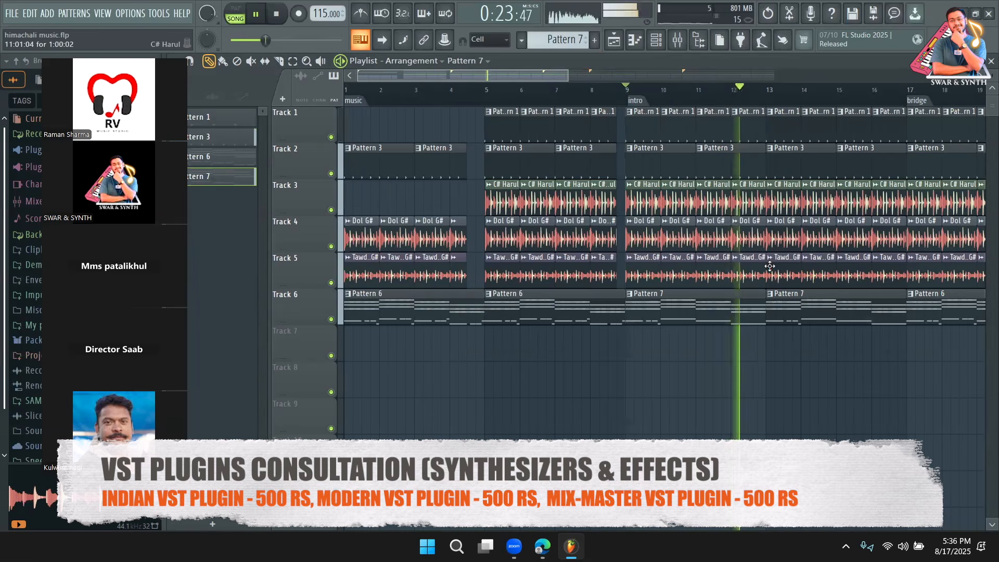
left_click_drag(569, 82, 676, 82)
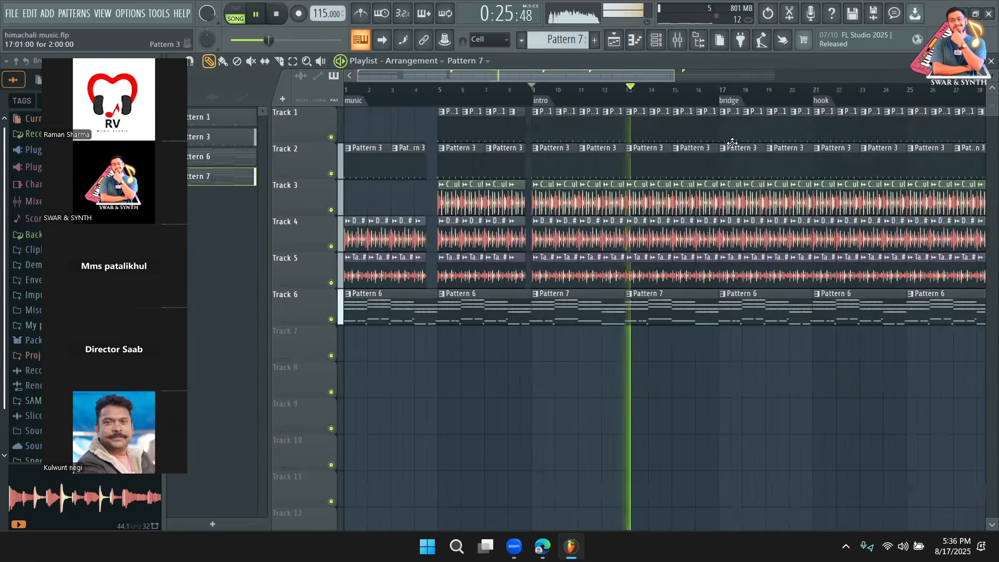
left_click(734, 157)
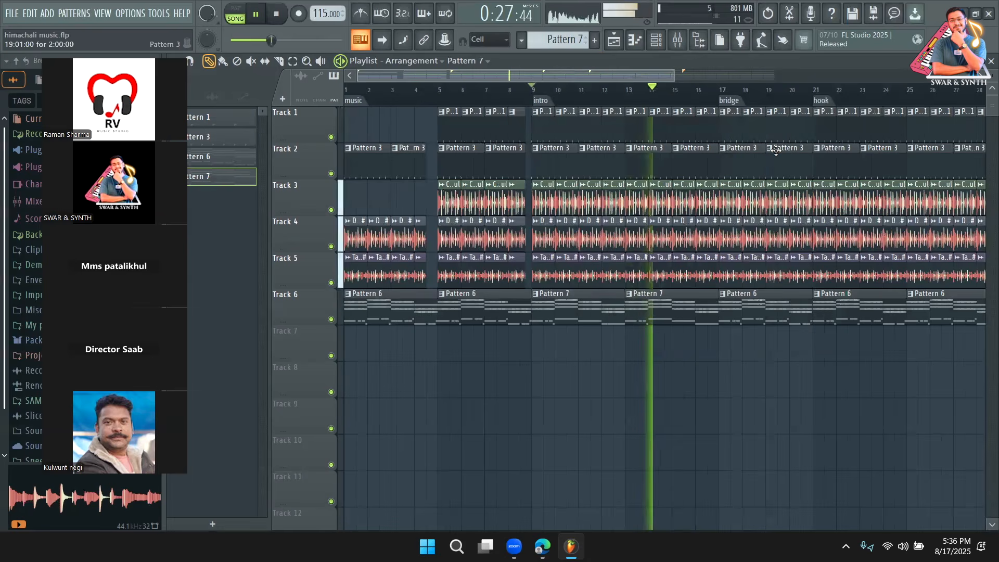
key("space")
right_click(720, 311)
left_click(720, 311)
Replace the Pattern 6 clip at bar 1 of Track 6 with Pattern 7
right_click(385, 311)
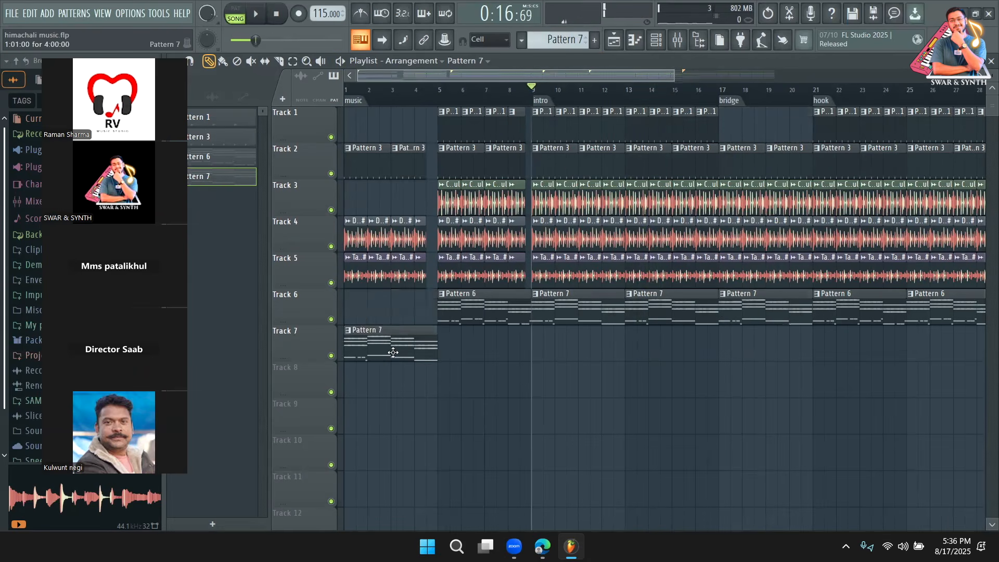
left_click(386, 312)
Play the arrangement from about bar 4 and adjust the channel volume of the C# Harul audio clip
left_click(411, 101)
key("space")
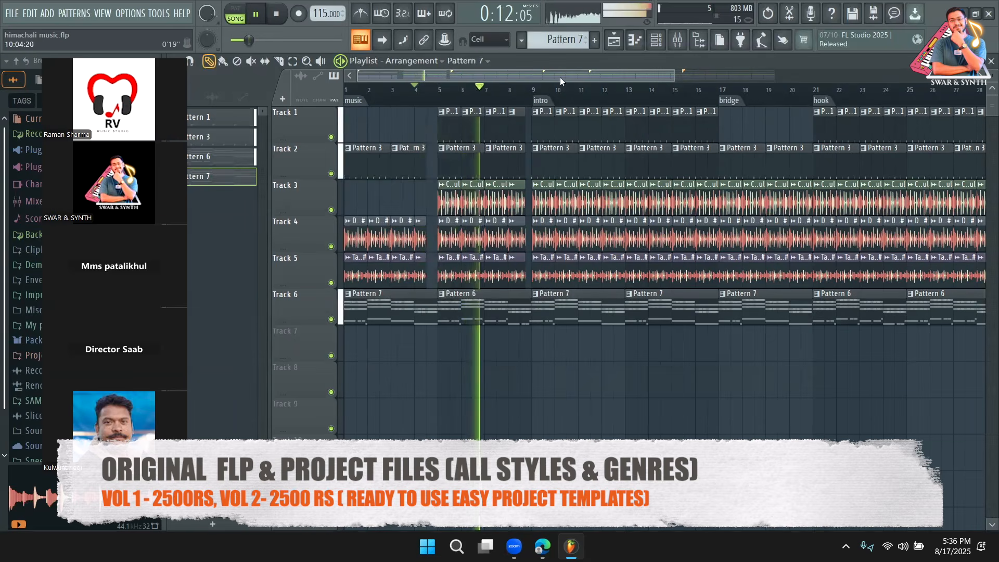
left_click(471, 185)
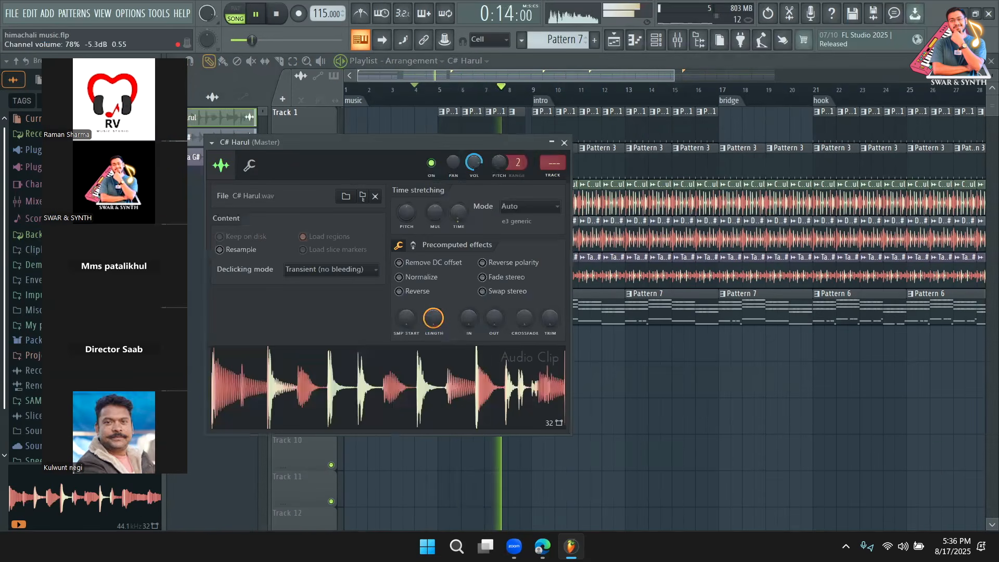
Try removing Tawda G# clips from the intro section on Track 5, and undo the deletions
left_click_drag(623, 74, 640, 77)
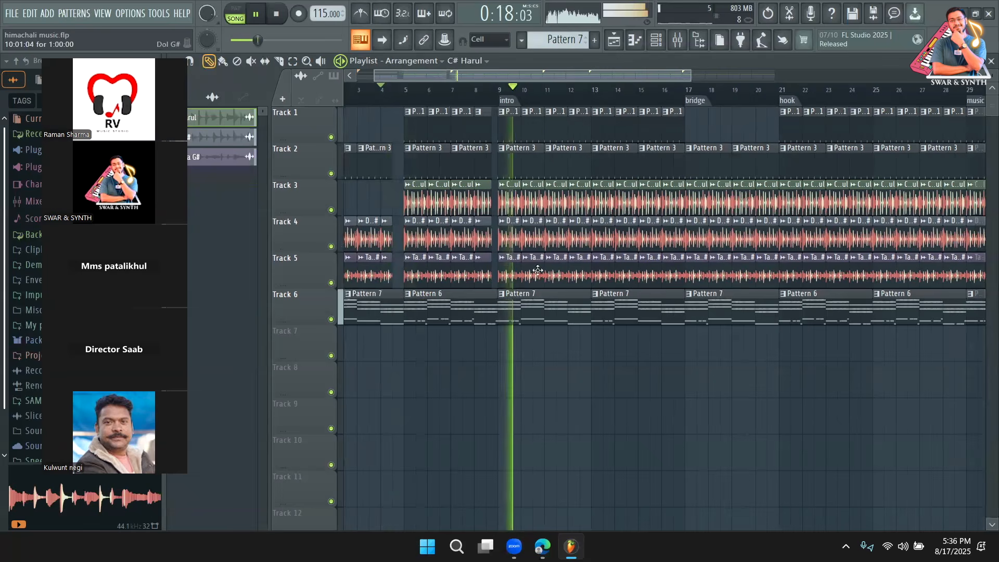
right_click(578, 275)
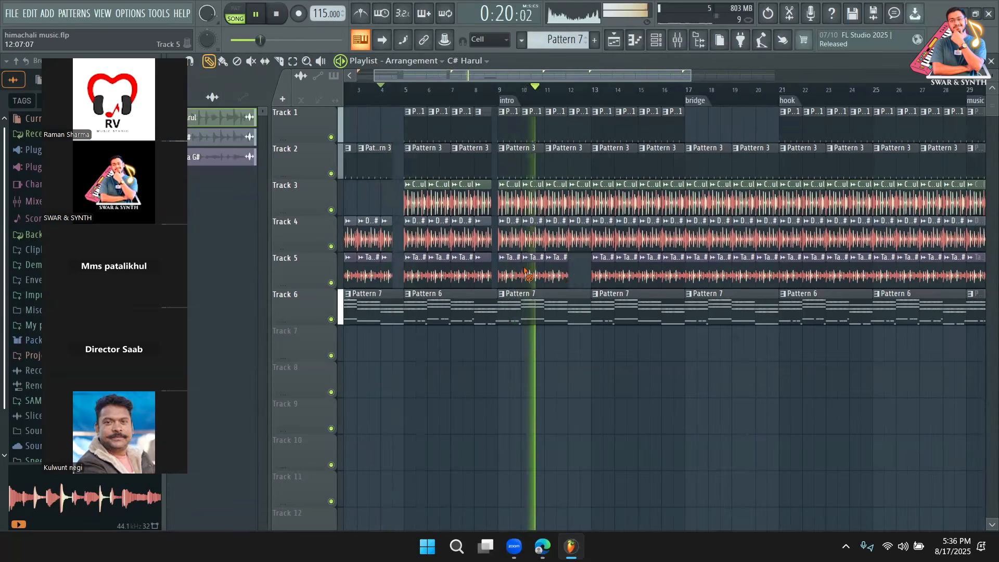
right_click(557, 270)
right_click(533, 268)
key("ctrl+z")
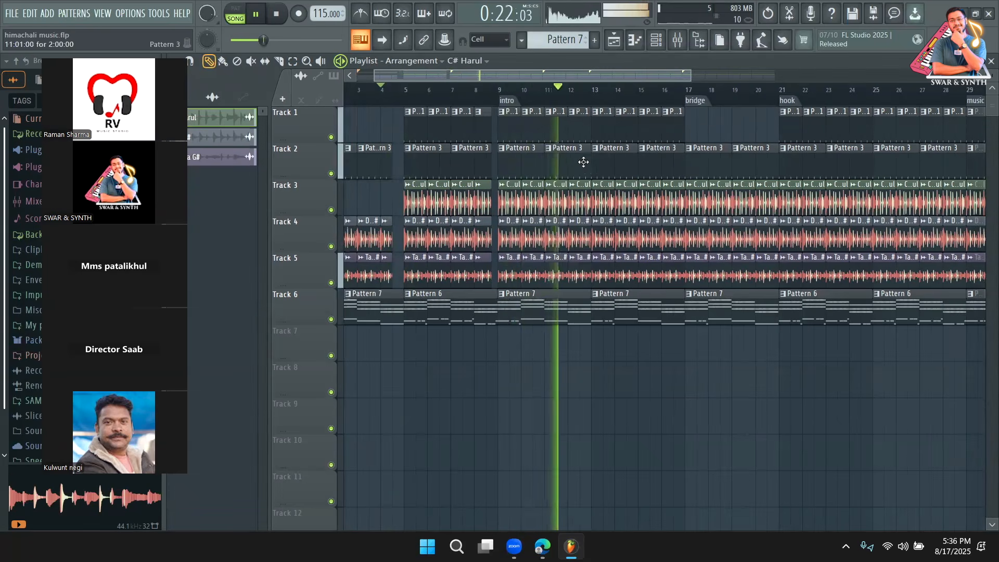
Try removing the two Pattern 3 clips at bars 9 and 11 of Track 2, and undo the deletions
right_click(581, 160)
right_click(521, 156)
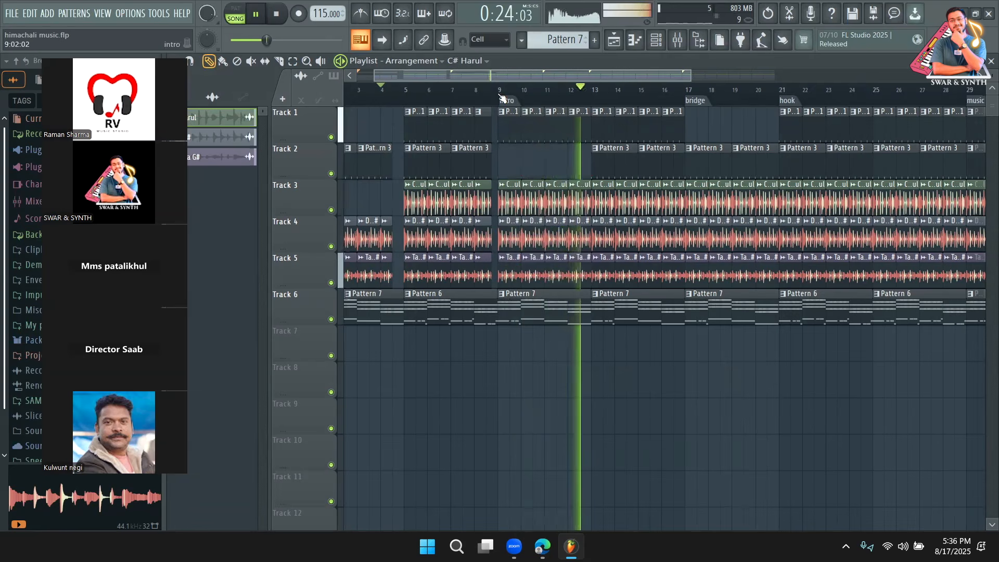
key("space")
key("ctrl+z")
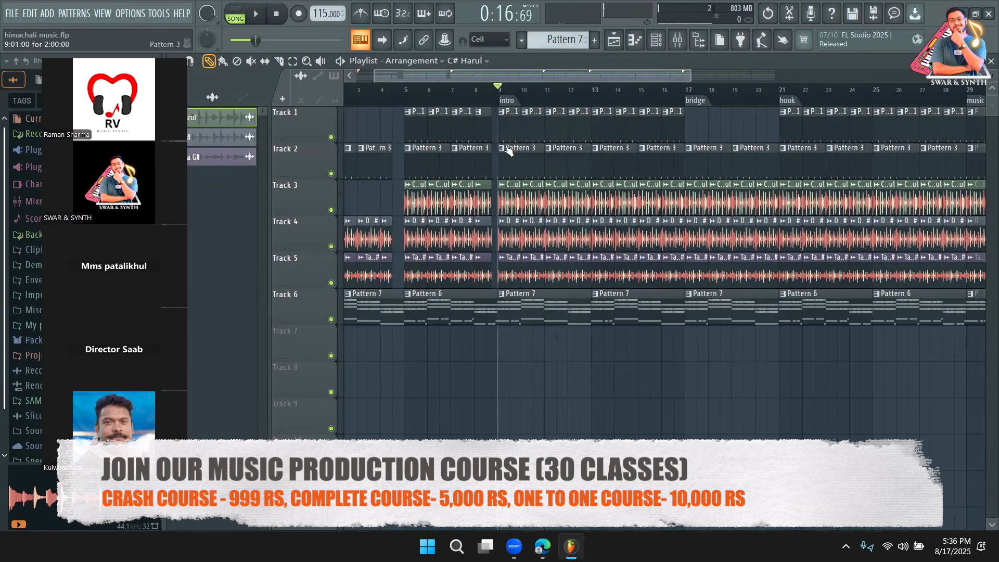
Make the Pattern 3 clip at bar 9 of Track 2 a unique pattern and open its channel rack
left_click(507, 149)
left_click(525, 252)
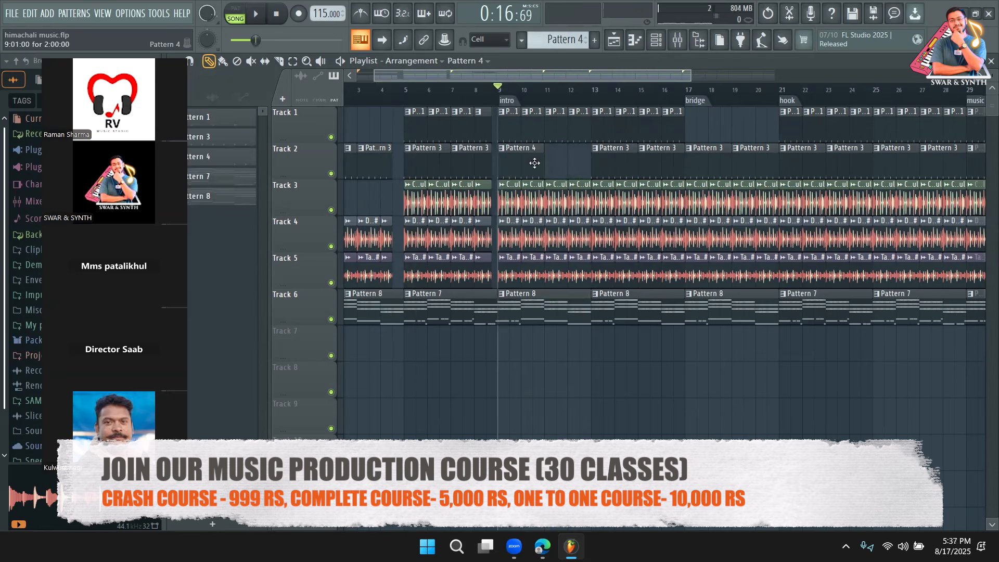
left_click(635, 40)
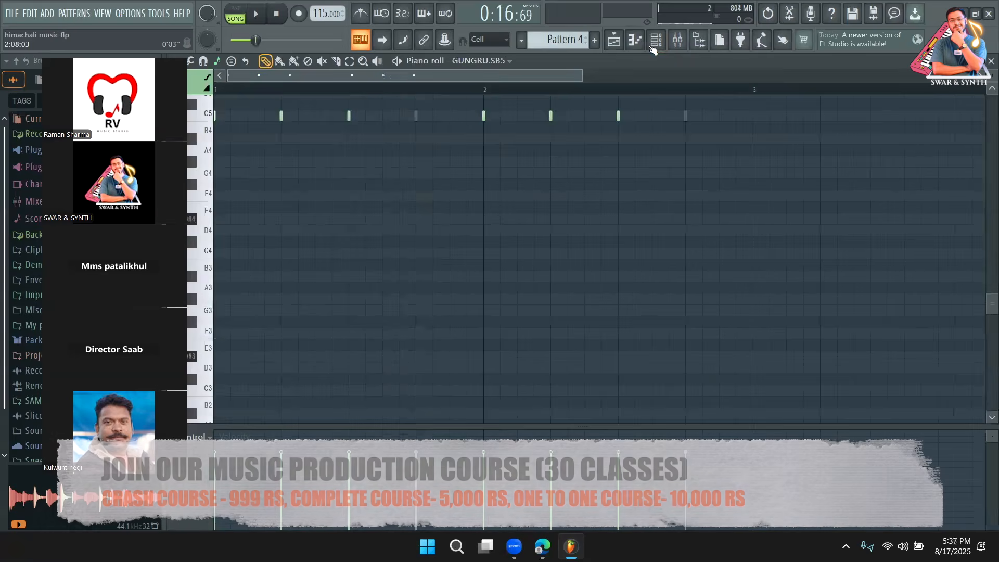
left_click(655, 40)
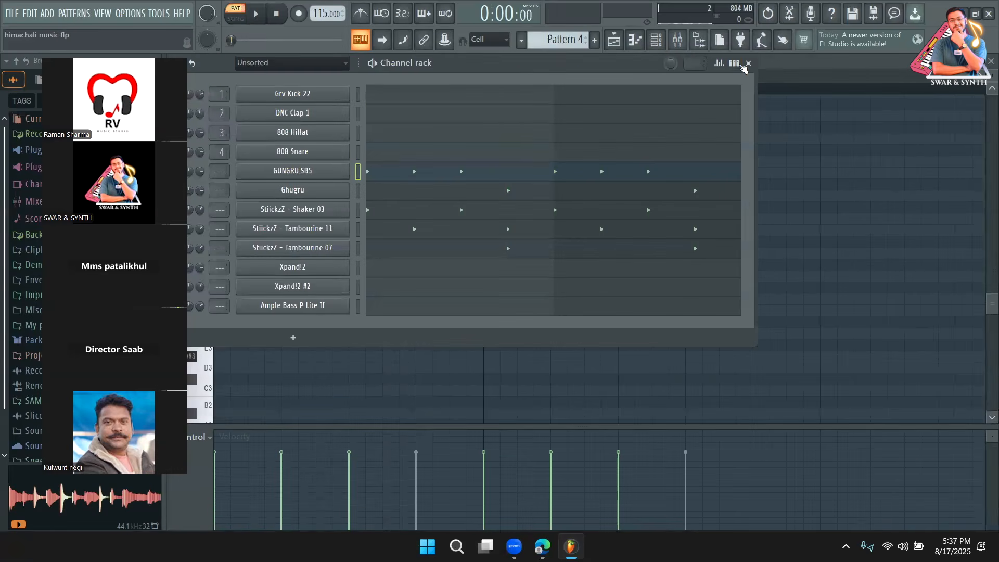
Clear the Shaker 03, Tambourine 11 and Tambourine 07 steps in the step grid, and place a Ghugru hit on step 13
left_click(734, 63)
key("space")
key("space")
mouse_move(370, 207)
left_mouse_down()
mouse_move(580, 205)
mouse_move(675, 189)
left_mouse_up()
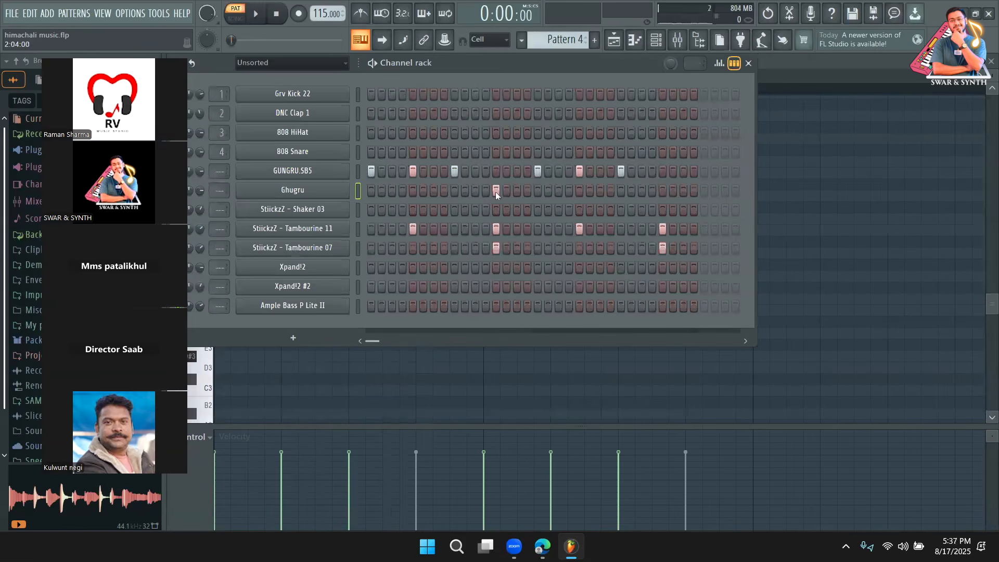
left_click_drag(419, 227, 668, 229)
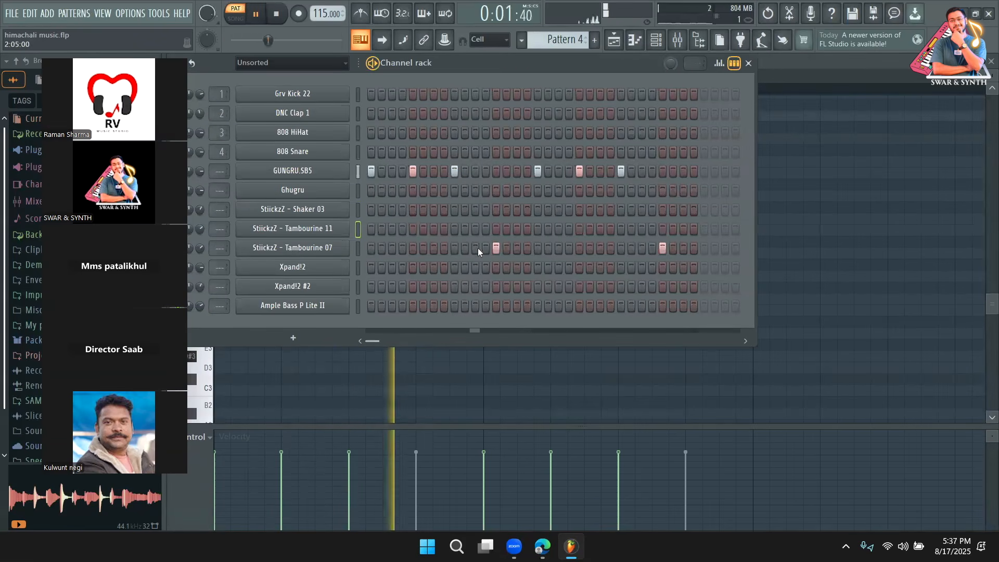
left_click(497, 190)
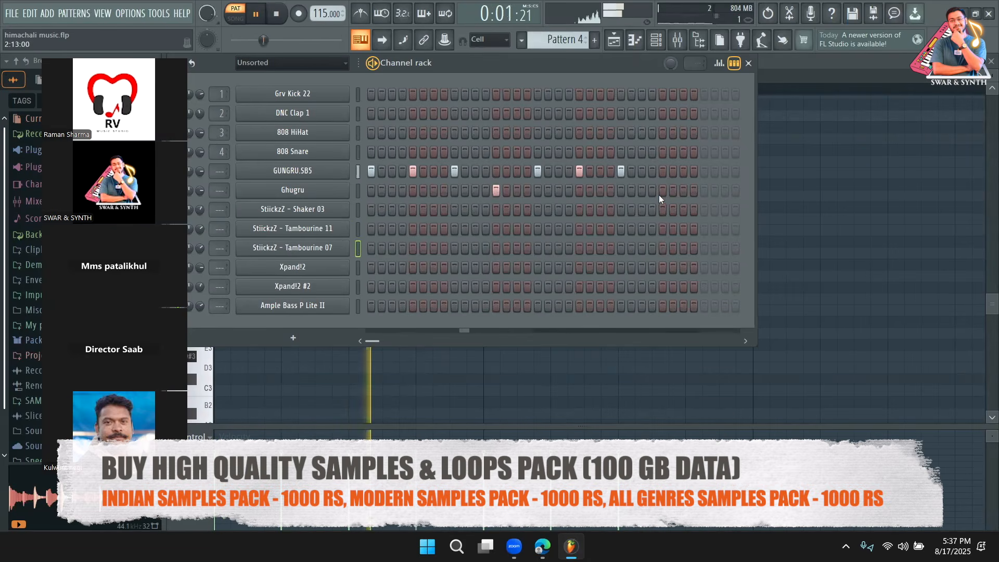
Play the arrangement from about bar 8 and replace the Pattern 3 clips at bars 13 and 15 of Track 2 with Pattern 4
left_click(621, 45)
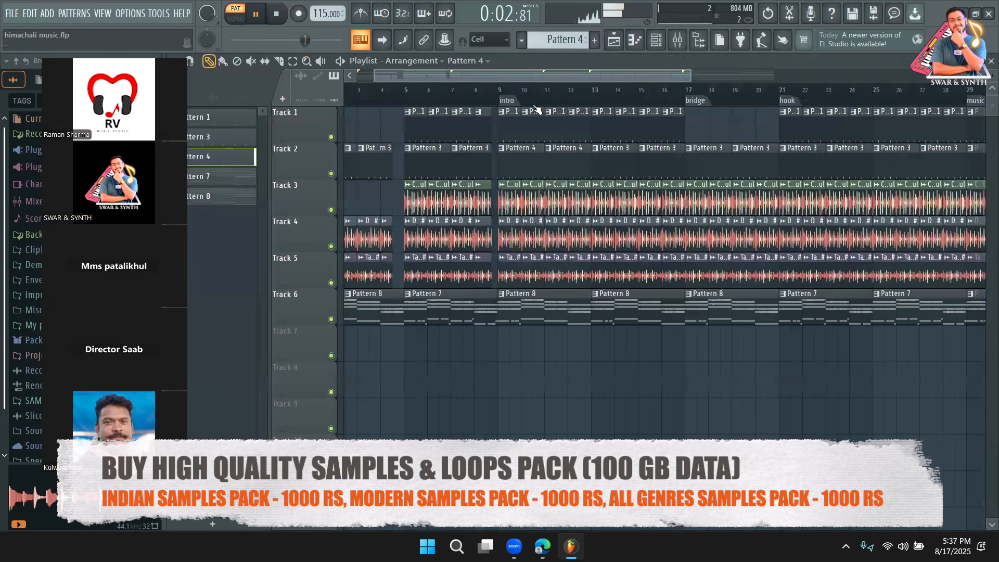
left_click(475, 89)
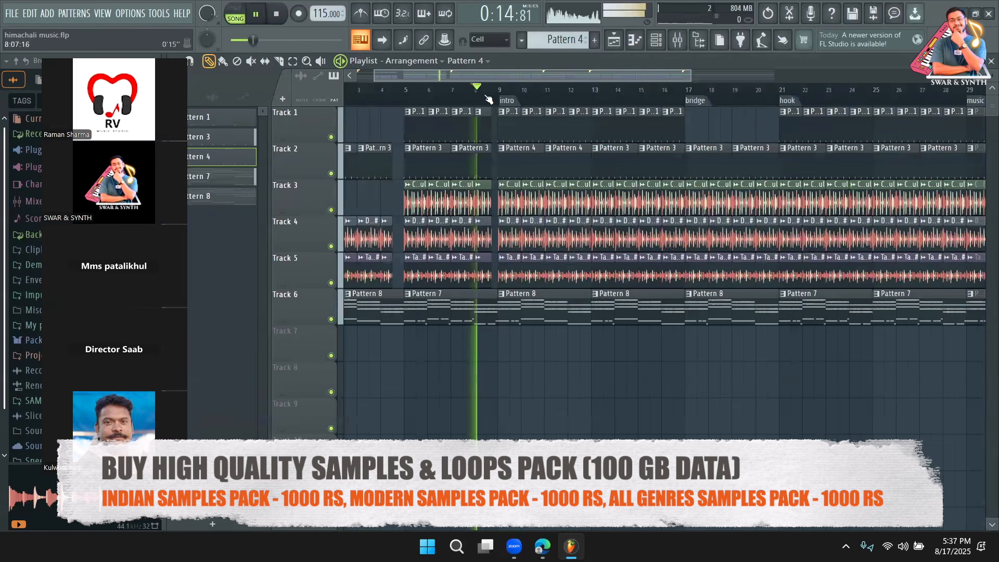
right_click(617, 174)
right_click(652, 169)
left_click(603, 167)
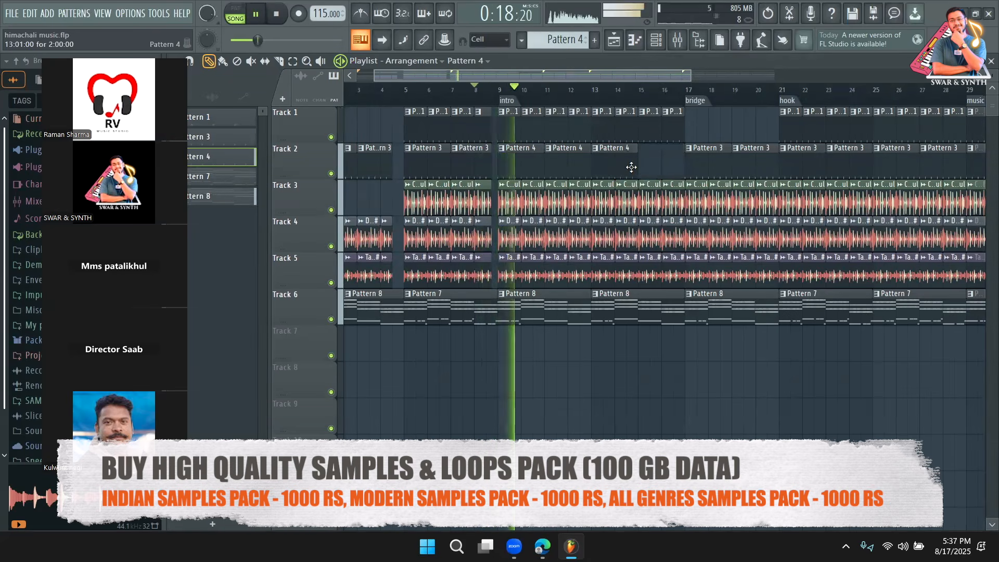
left_click(645, 167)
Replace the two Pattern 3 clips in the bridge section of Track 2 with Pattern 4
right_click(710, 170)
right_click(752, 170)
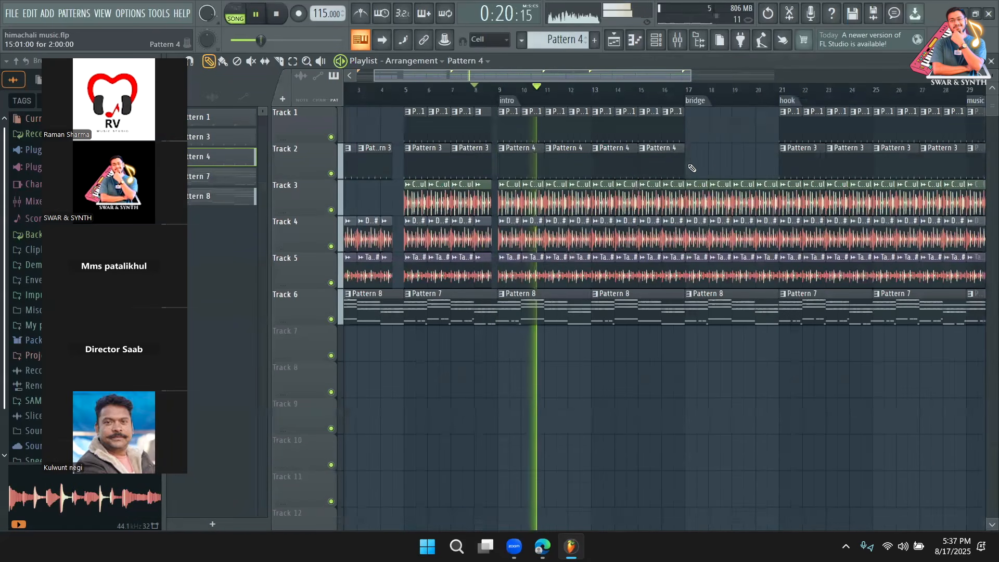
left_click(693, 168)
left_click(741, 164)
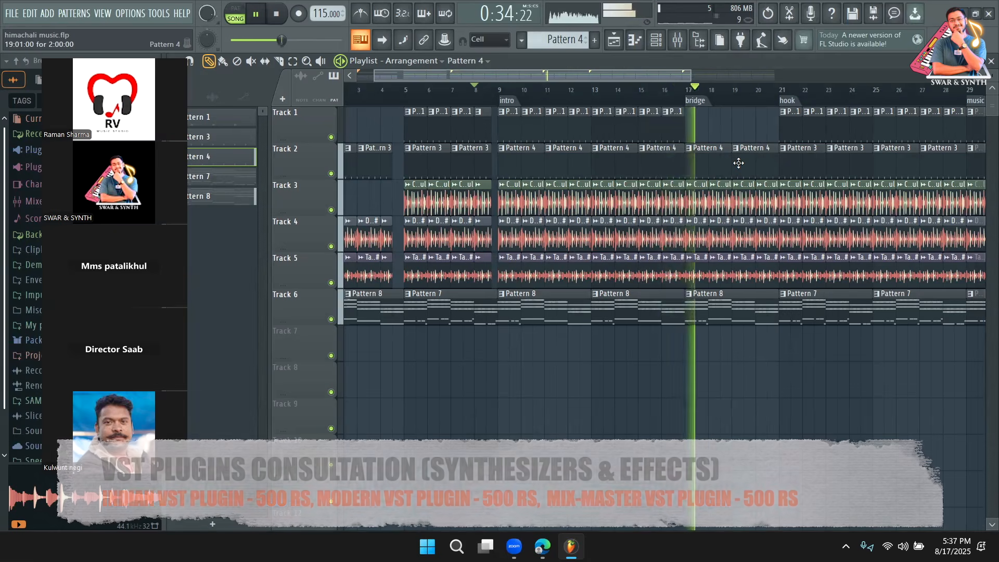
Create a break at bar 20 by shortening the last bridge Pattern 4 clip to one bar and deleting the audio clips on Tracks 3 to 5
left_click_drag(776, 151, 751, 158)
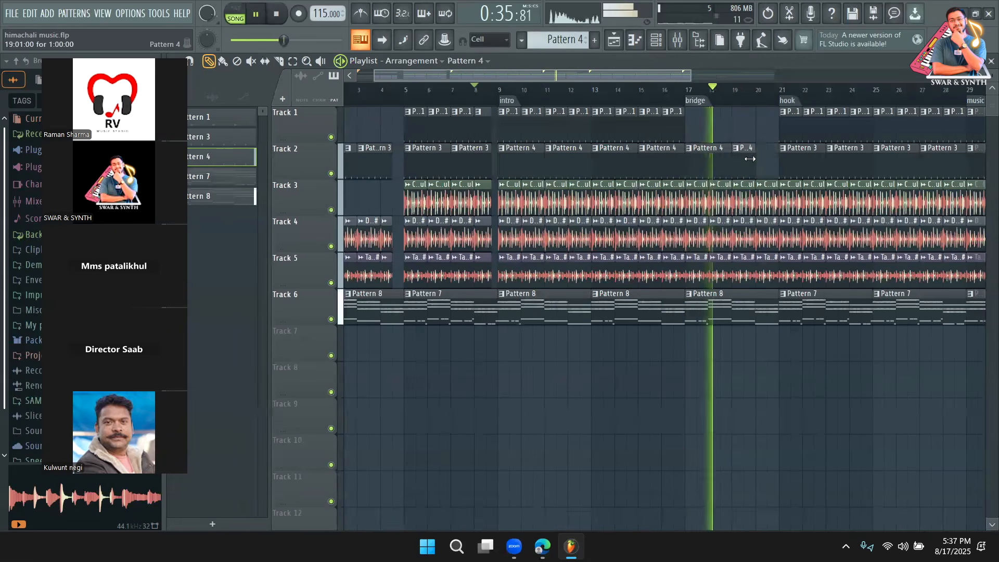
right_click(770, 192)
right_click(772, 225)
right_click(773, 259)
Delete all clips from bar 29 onward and put a copy of the first eight bars of Tracks 1 to 6 there
left_click_drag(562, 73, 640, 76)
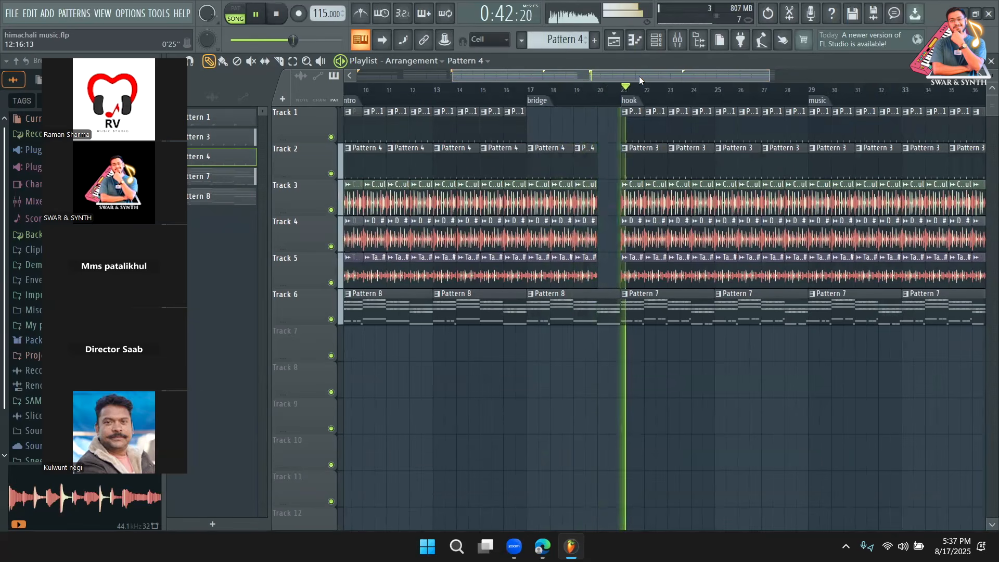
left_click_drag(657, 75, 707, 72)
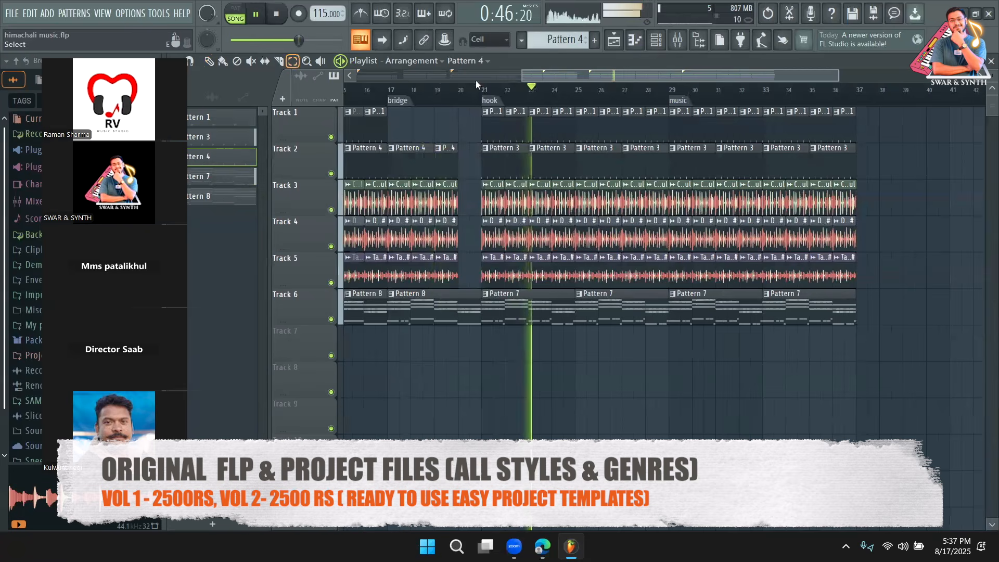
left_click_drag(522, 76, 250, 83)
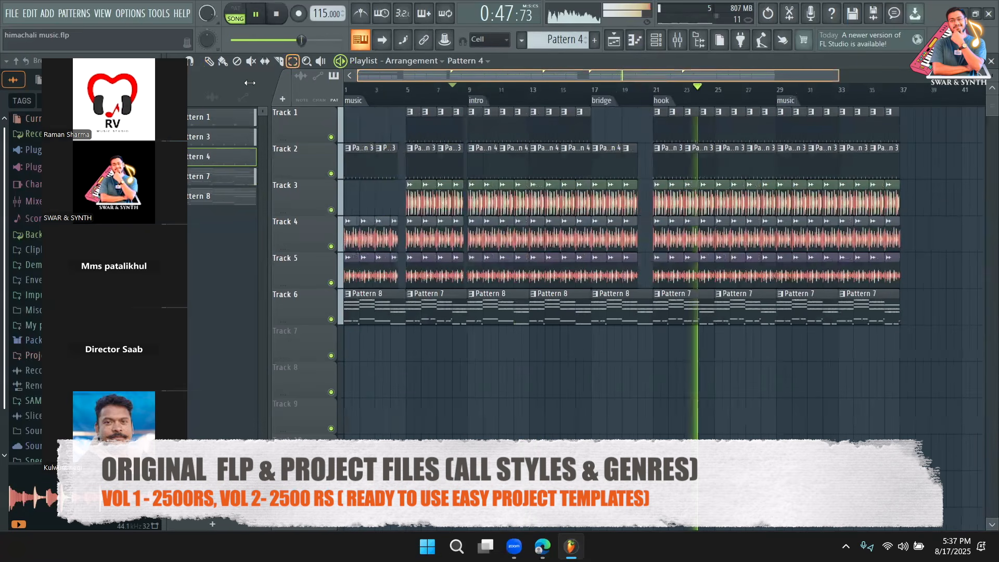
left_click_drag(897, 339, 776, 108)
key("space")
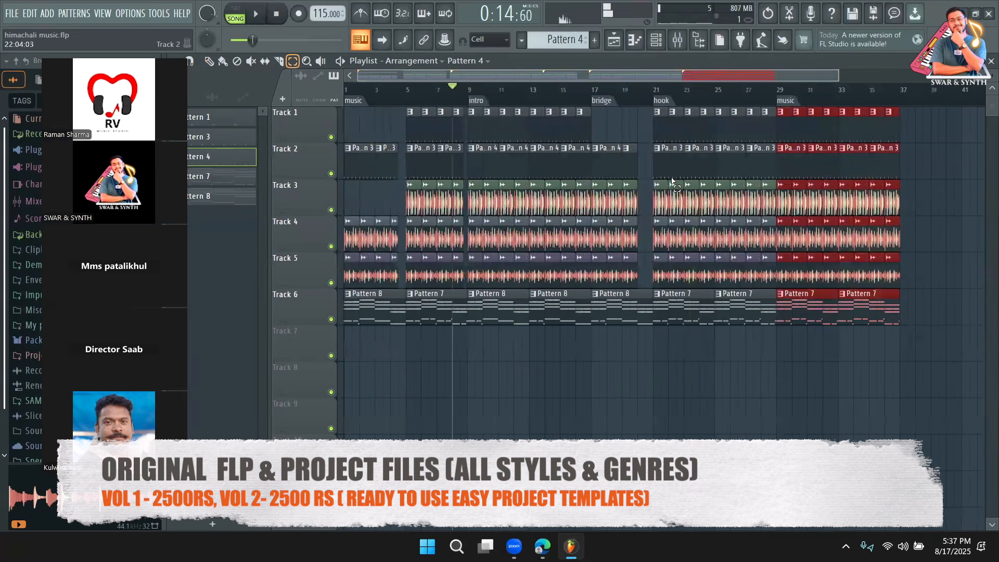
key("Delete")
left_click_drag(461, 324, 343, 107)
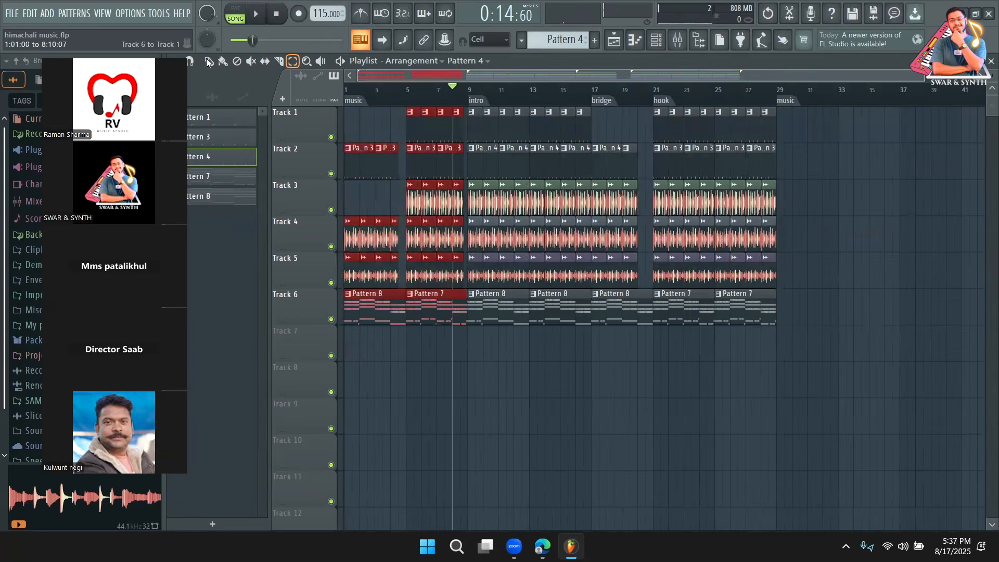
left_click_drag(682, 172, 784, 171)
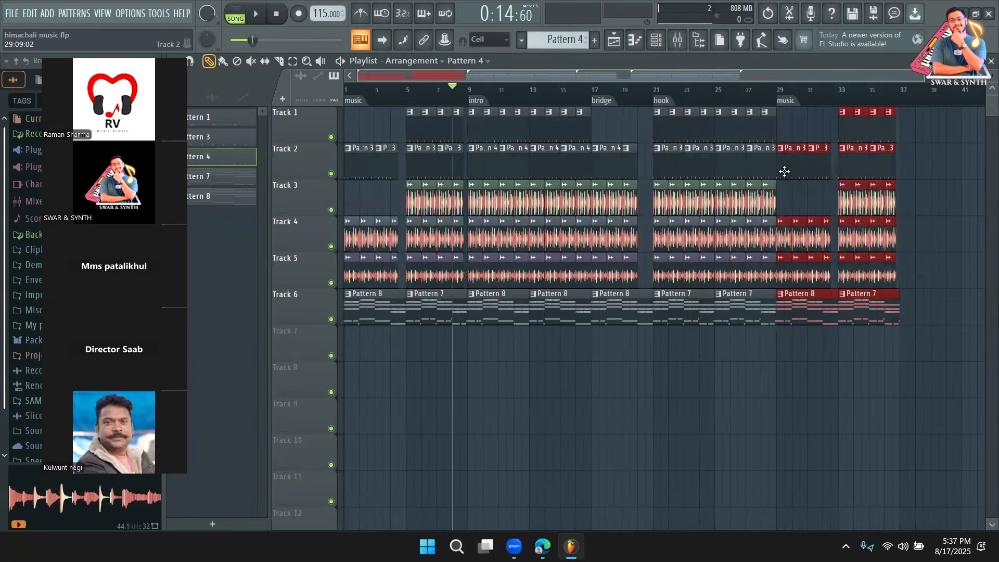
Play from about bar 28, fill bars 29 to 32 of Track 1 with Pattern 1 clips, and pick the C# Harul clip
left_click(765, 345)
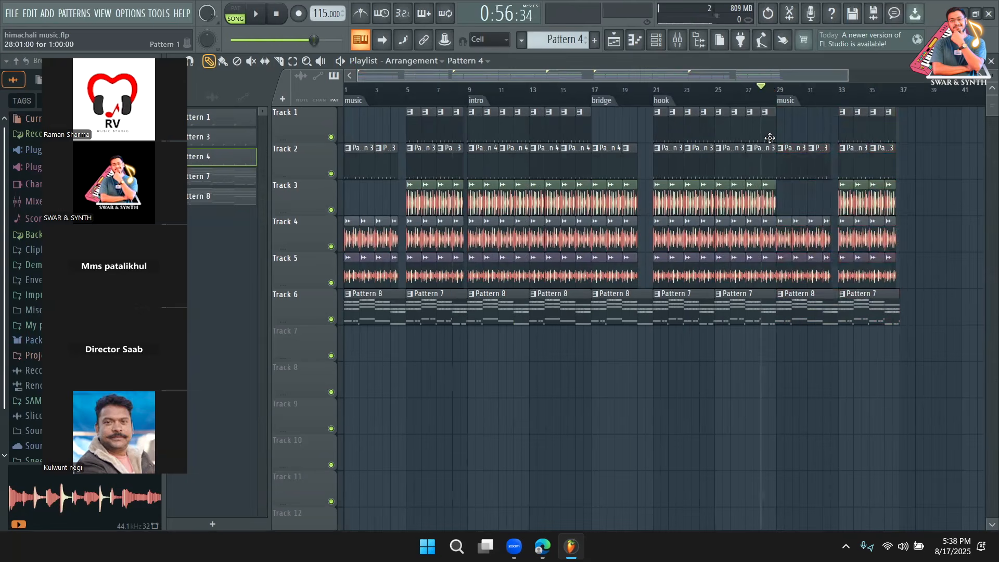
key("space")
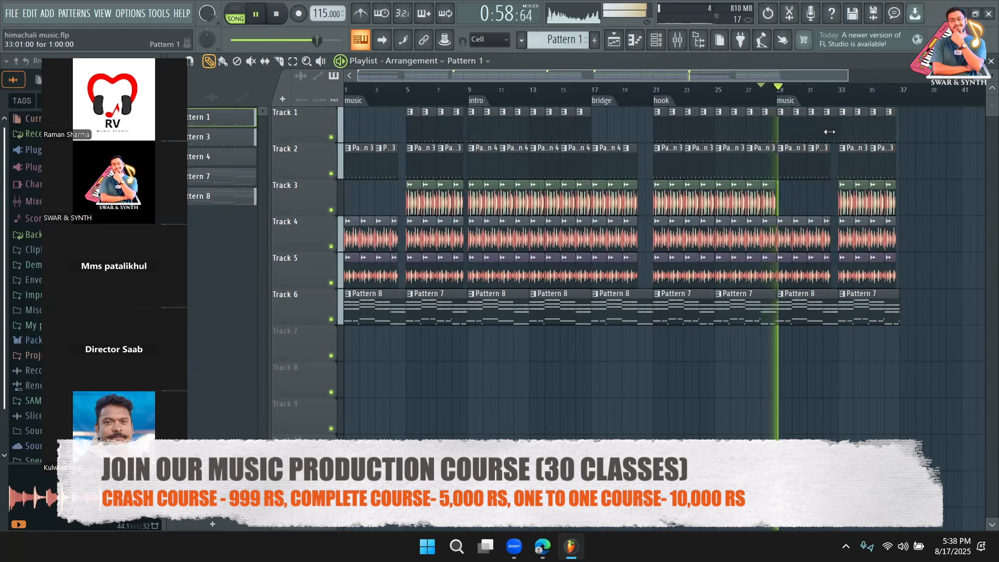
left_click(760, 195)
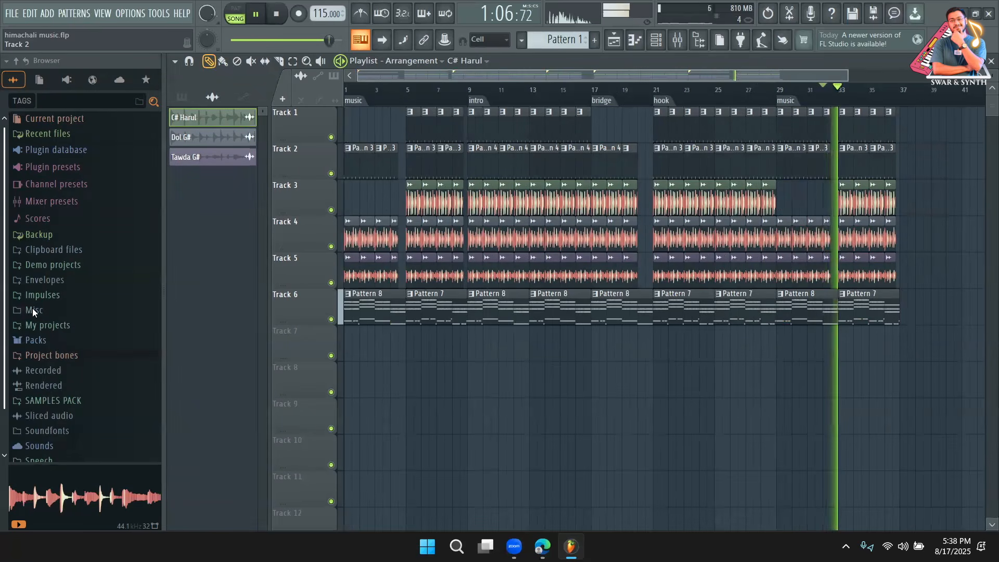
Browse the SAMPLES PACK folder for the rolls subfolder inside the Jonsari rhythms collection
left_click(58, 400)
scroll(35, 391, "down", 4)
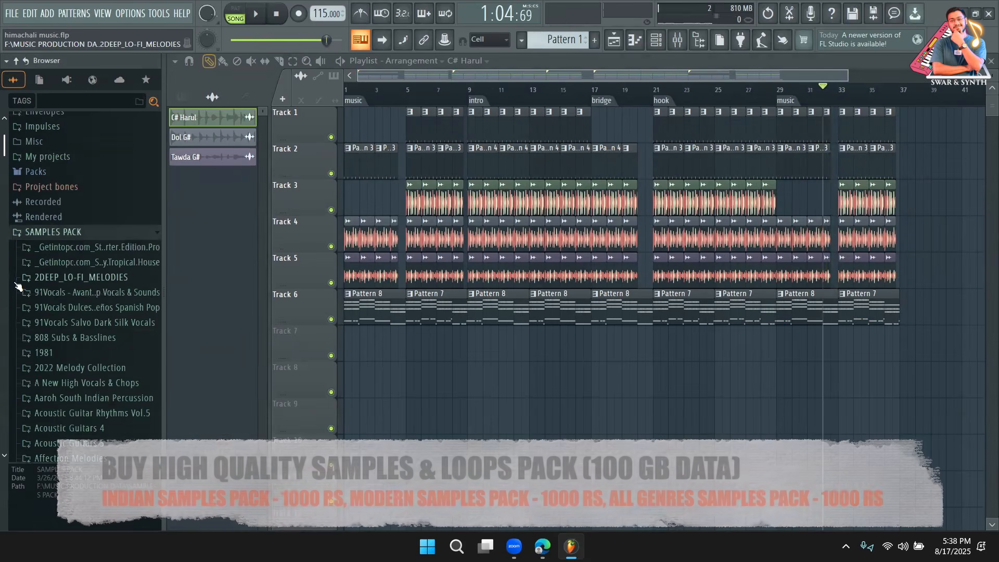
scroll(21, 288, "down", 4)
scroll(31, 276, "up", 2)
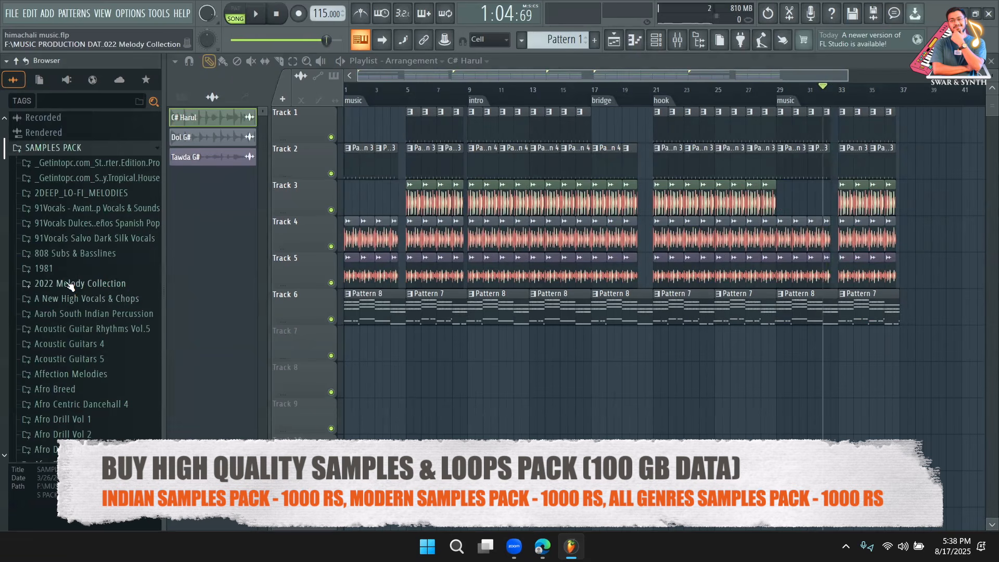
scroll(71, 287, "down", 2)
scroll(78, 285, "down", 4)
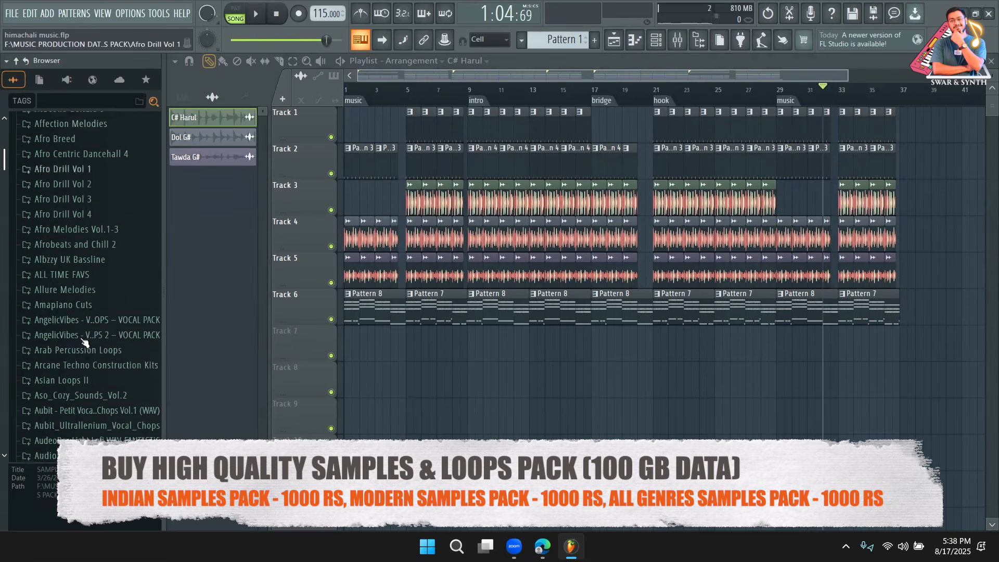
left_click(83, 277)
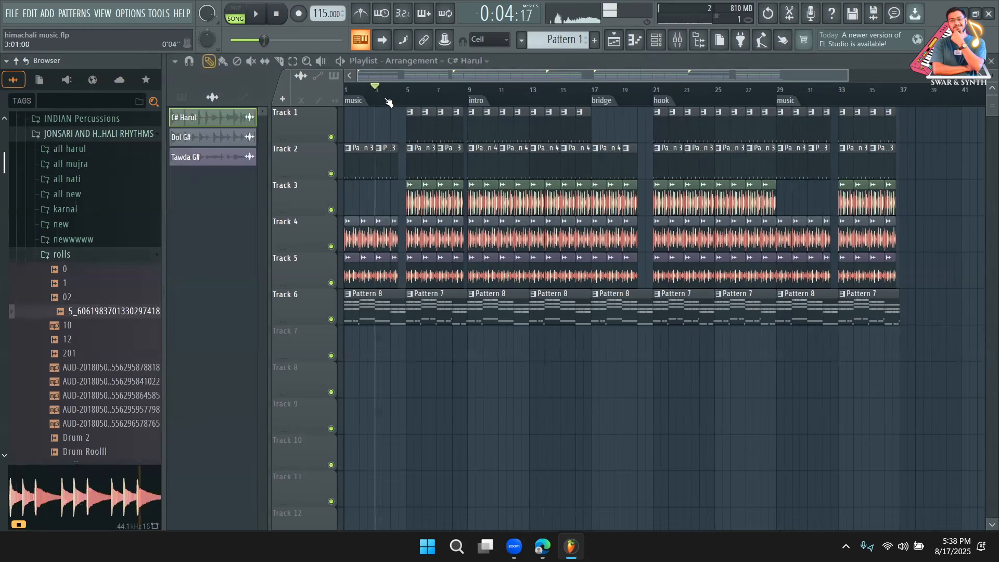
Play the arrangement from bar 3 through the break before bar 5 and preview the first AUD roll sample
key("space")
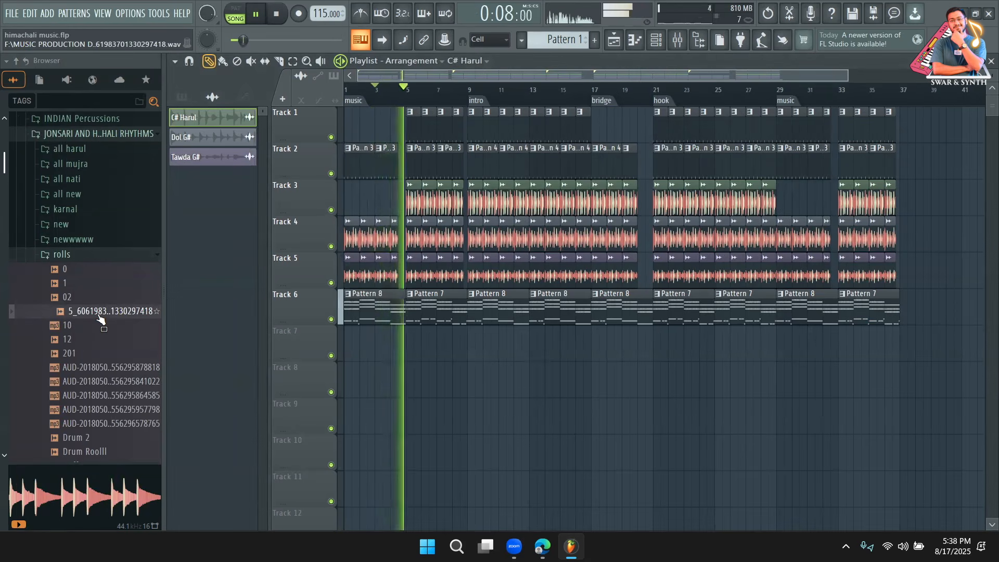
left_click(92, 370)
scroll(93, 371, "down", 3)
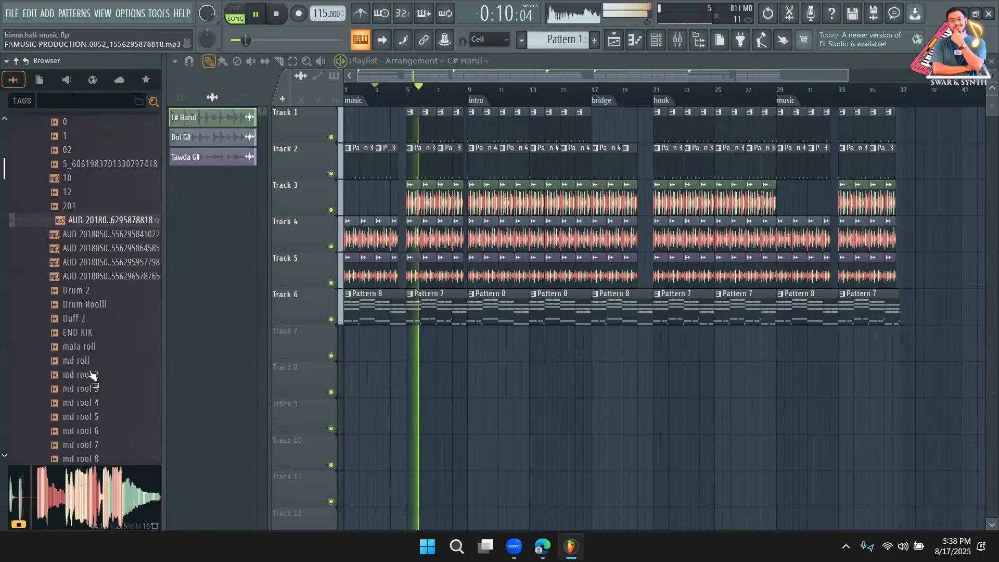
key("space")
Preview the Drum Roolll, Duff 2, END KIK, mala roll and md rool 2 samples
left_click(107, 282)
left_click(104, 297)
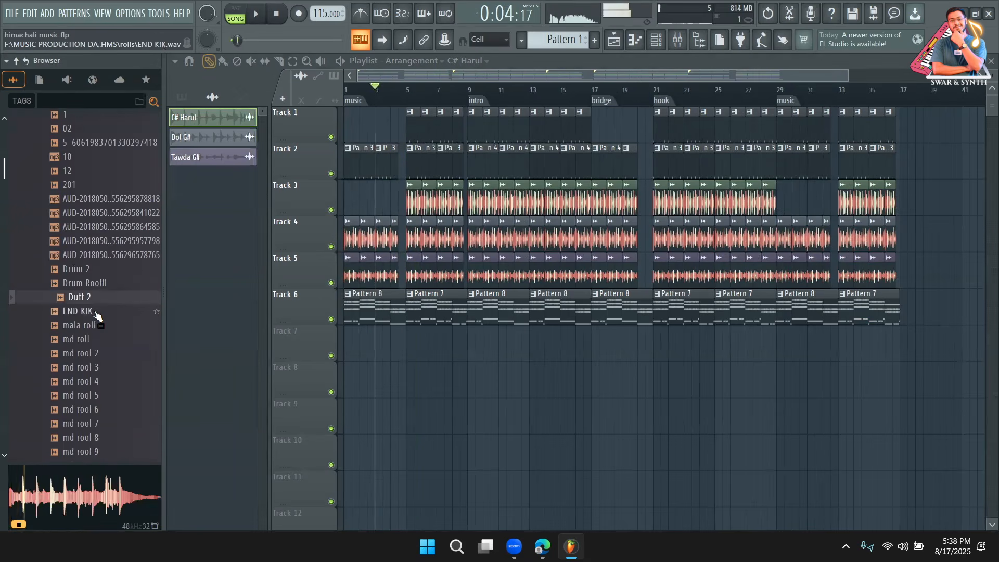
left_click(101, 312)
left_click(97, 328)
left_click(98, 354)
Preview further roll samples, including rol, rollingin, Rolll FAst A# 02 and rollllll
scroll(98, 359, "down", 6)
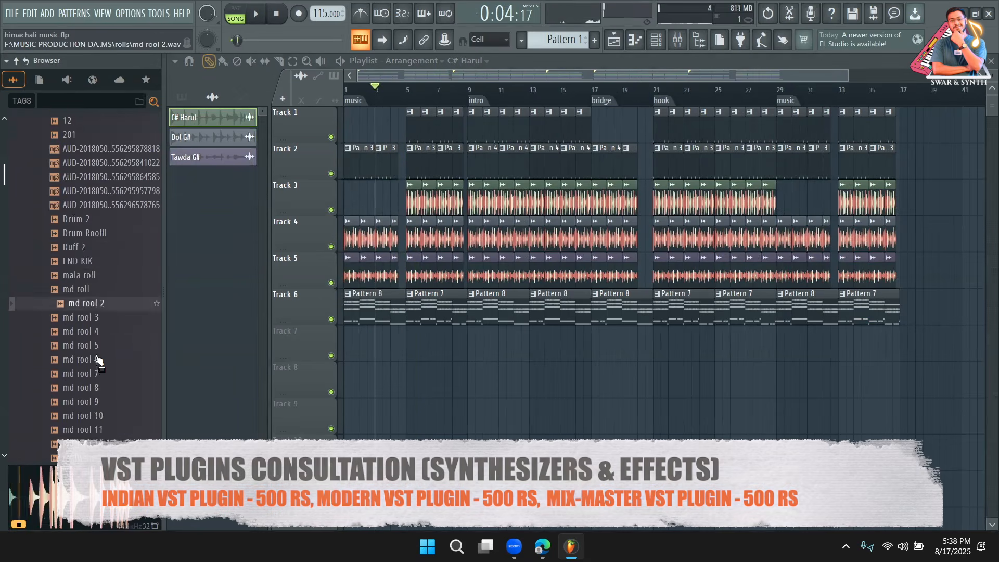
left_click(101, 258)
left_click(96, 297)
scroll(92, 214, "down", 4)
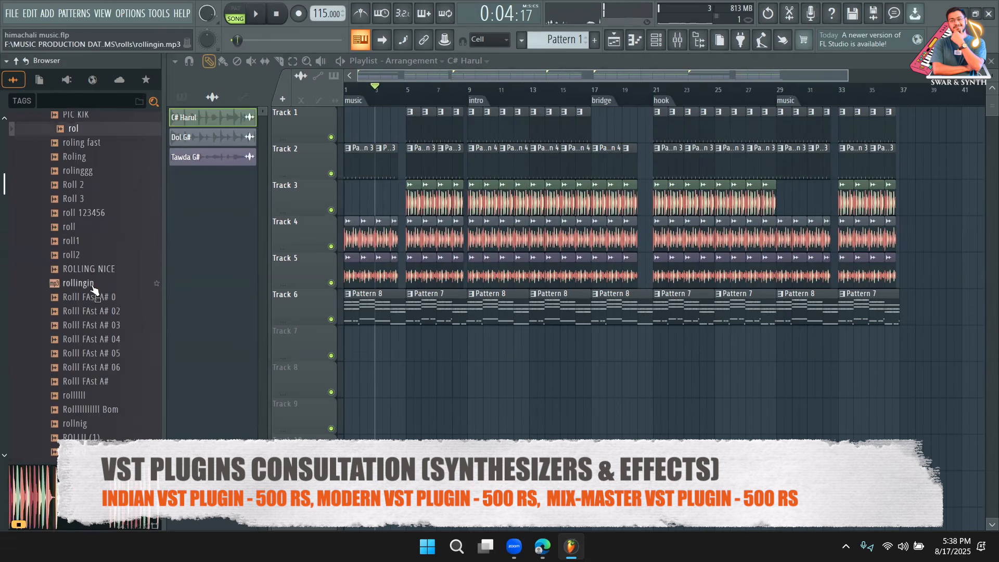
left_click(93, 286)
left_click(104, 312)
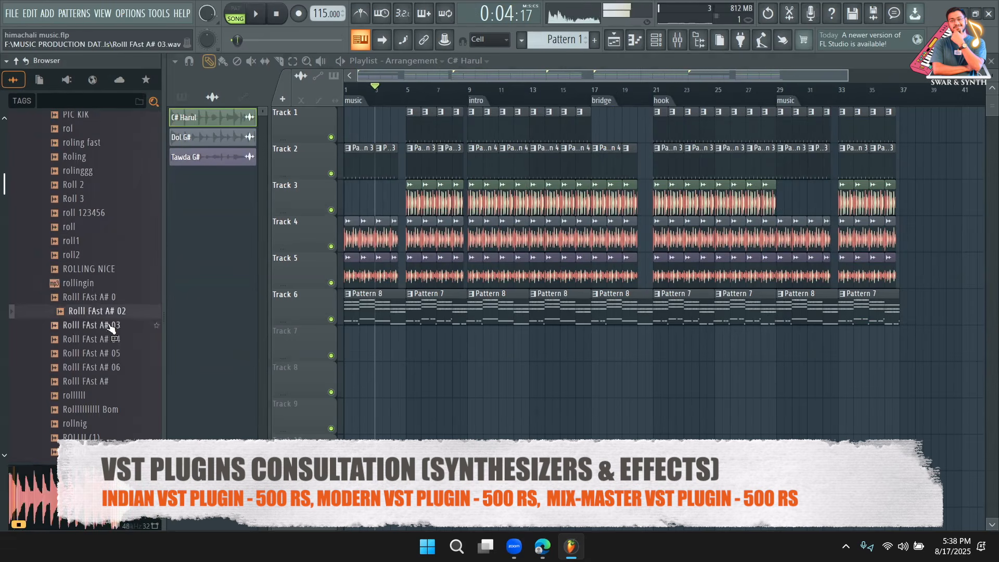
scroll(93, 291, "down", 2)
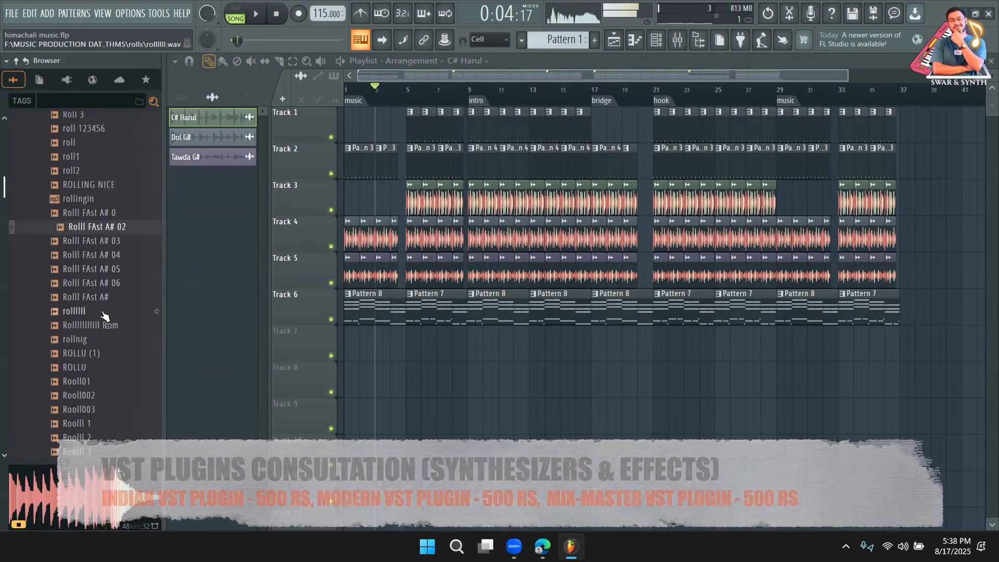
left_click(103, 312)
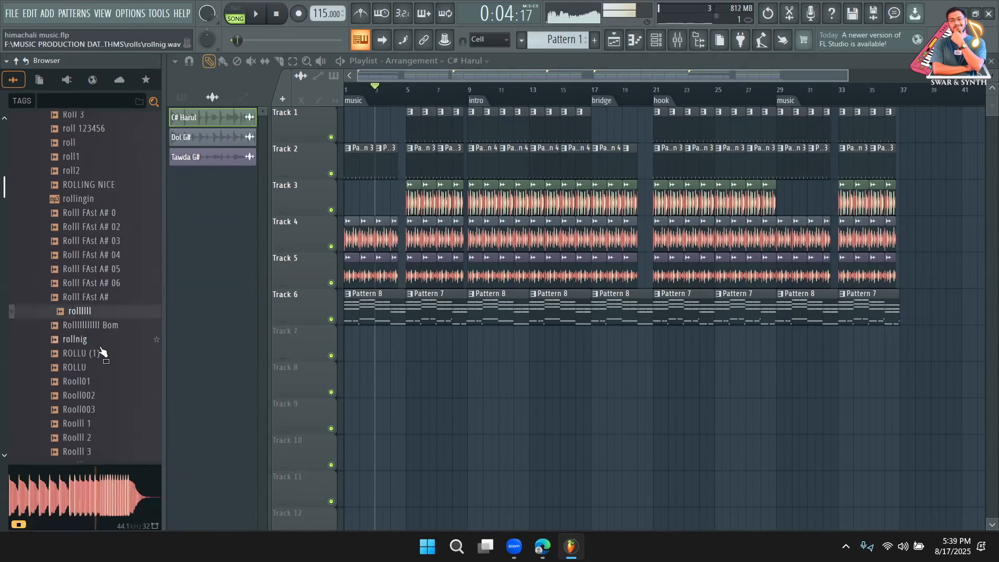
Play the arrangement from bar 3, jump to about bar 19 and listen through the break before the hook
key("space")
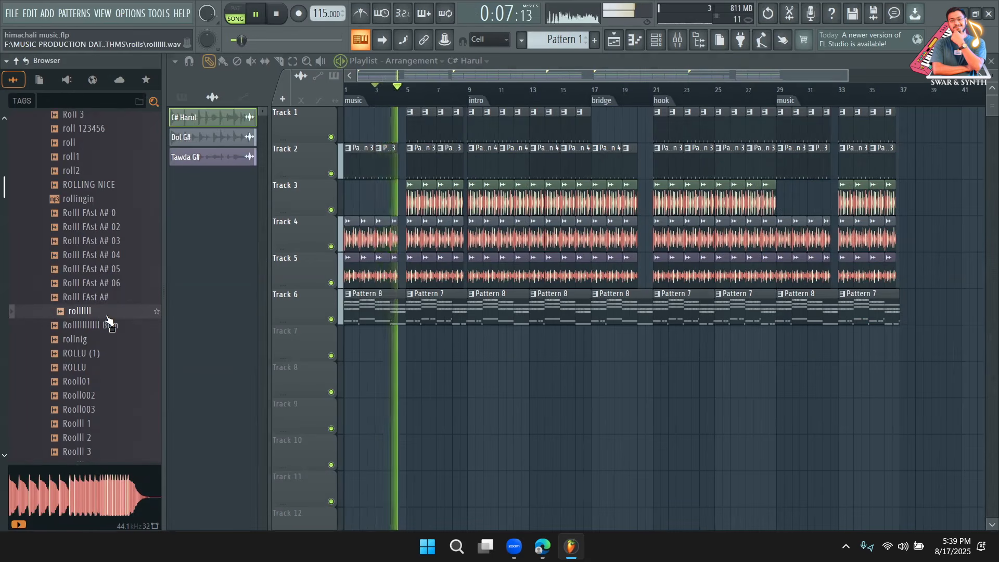
left_click(631, 93)
left_click(626, 97)
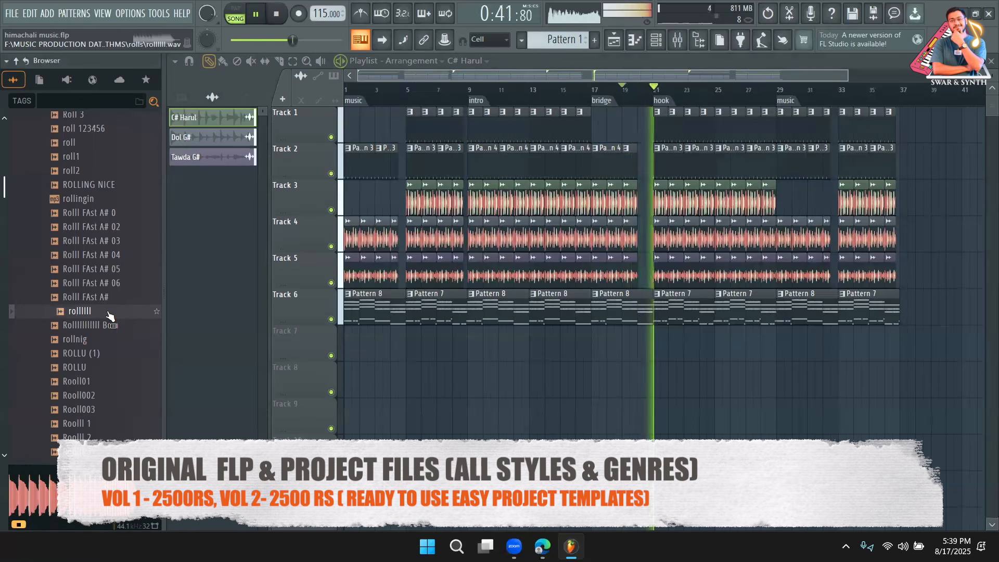
key("space")
Preview the rollnig, Roolll_, Rooolllll, ROOOOL, TRRROL and Roolll 3 samples
left_click(102, 340)
scroll(101, 335, "down", 3)
scroll(102, 304, "down", 1)
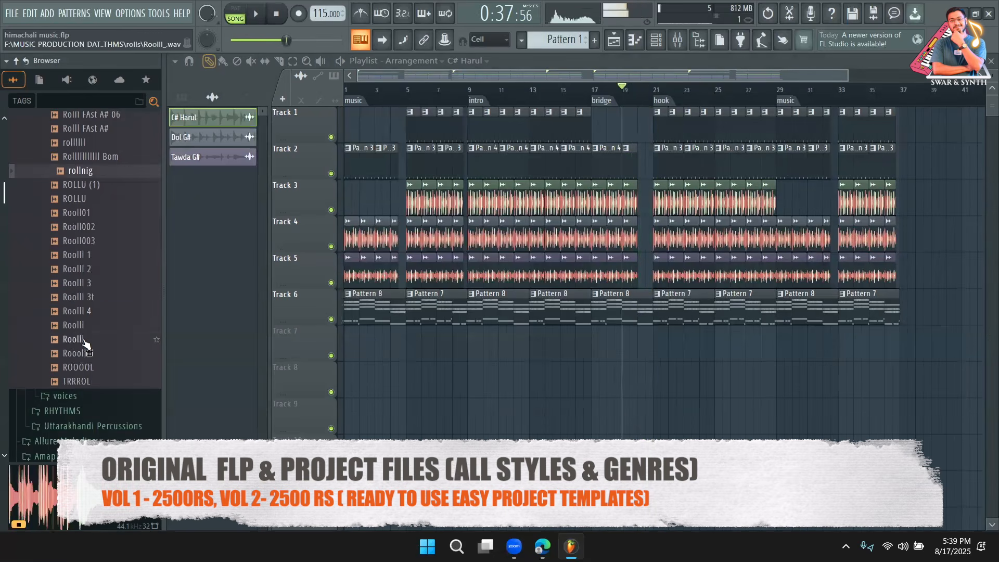
left_click(86, 339)
left_click(88, 355)
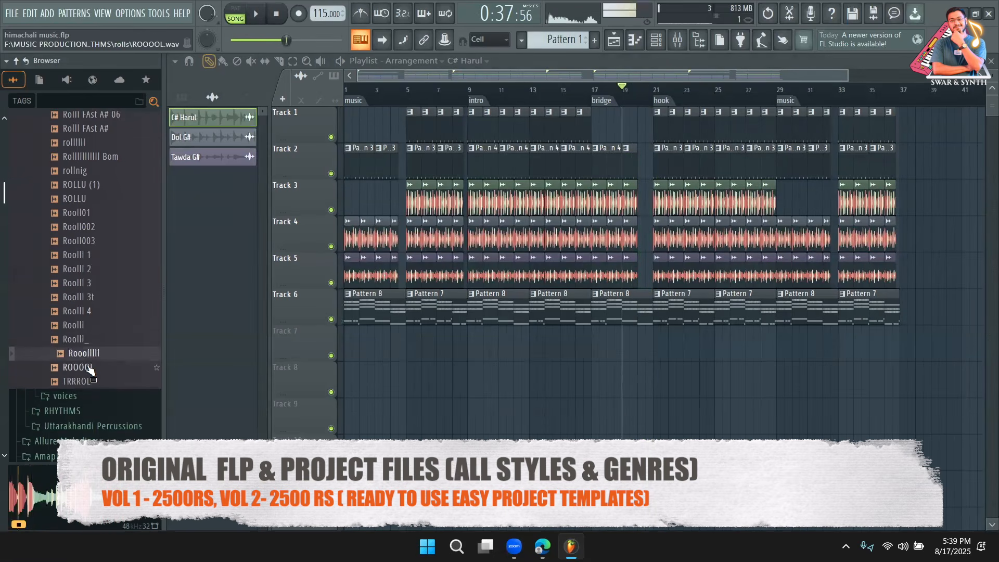
left_click(89, 368)
left_click(92, 382)
left_click(94, 283)
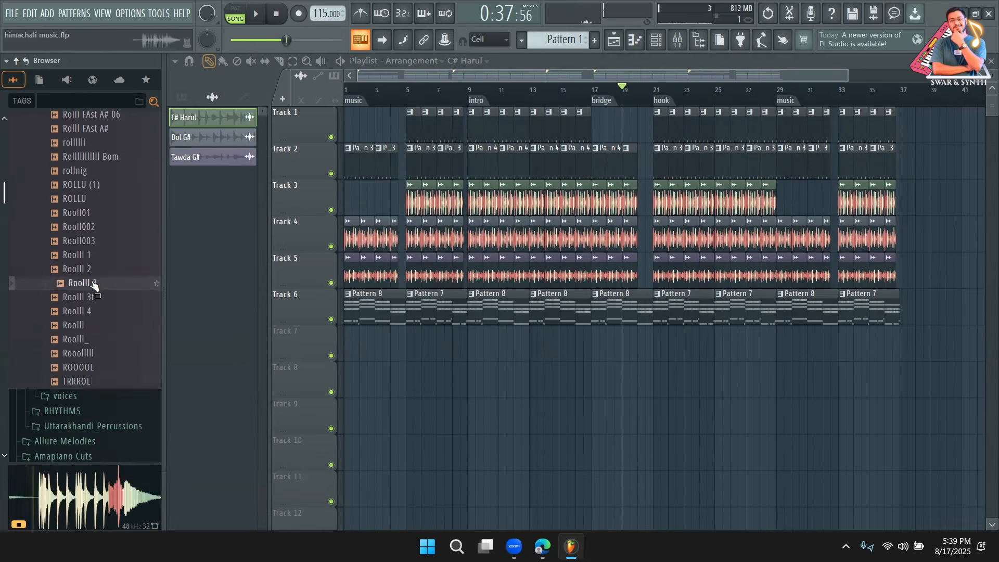
Preview the ROLLU (1), Rolllllllllll Bom and Rolll FAst A# samples, and replay rollnig and rollllll
scroll(89, 286, "up", 2)
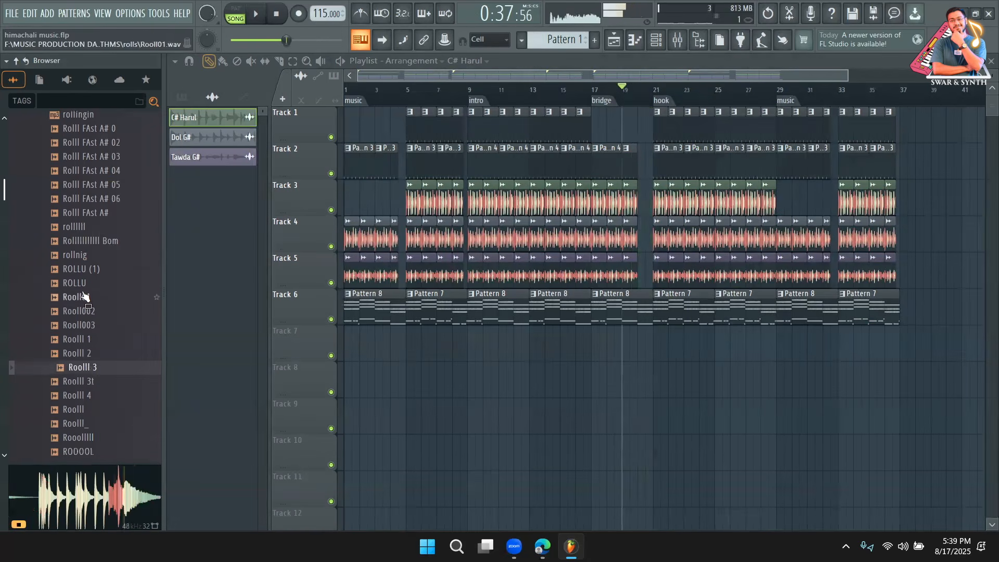
left_click(94, 269)
left_click(93, 256)
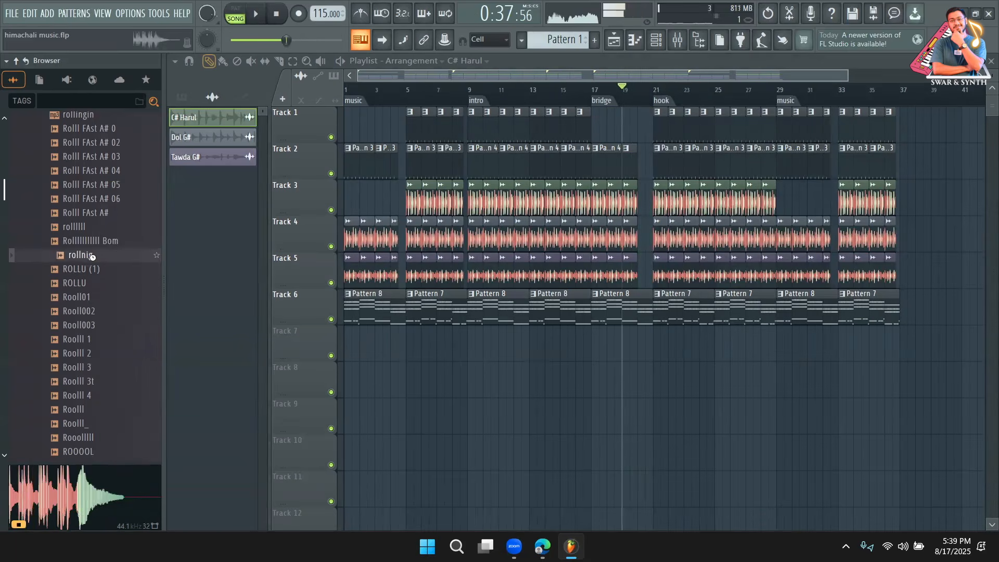
left_click(118, 245)
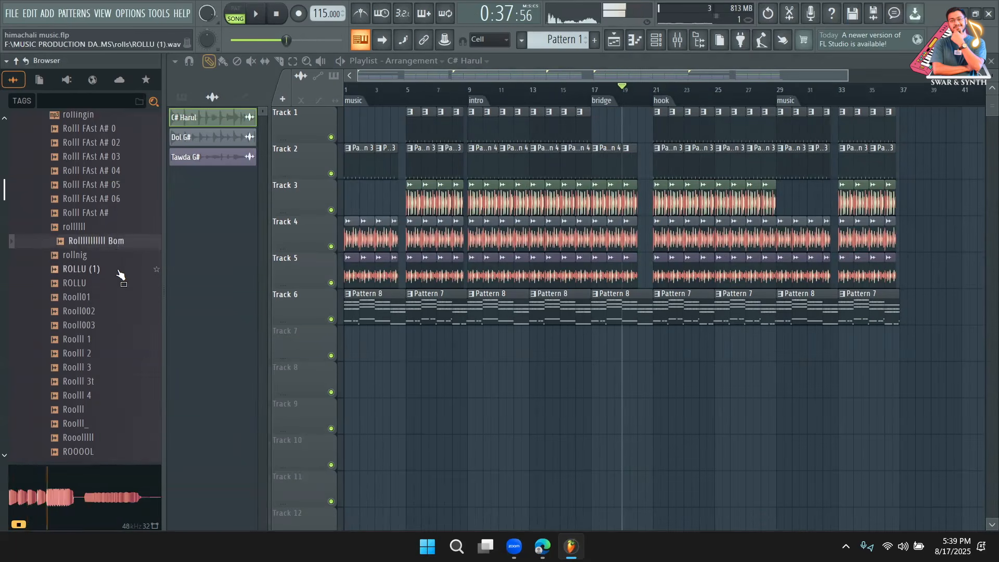
scroll(104, 312, "up", 4)
left_click(86, 383)
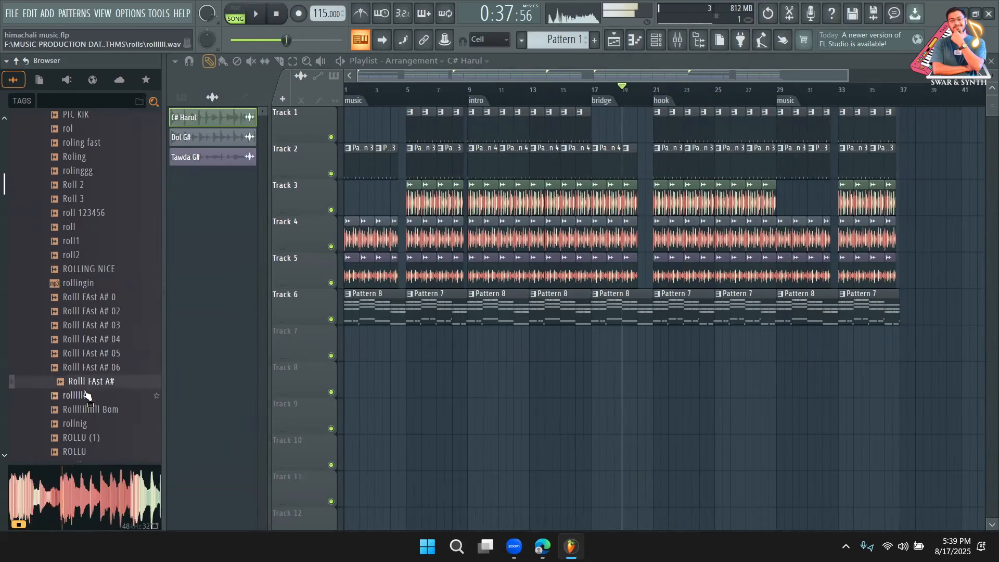
left_click(86, 395)
Preview the Rolll FAst A# 02, 04 and 06 samples, then rollingin and ROLLING NICE
left_click(104, 314)
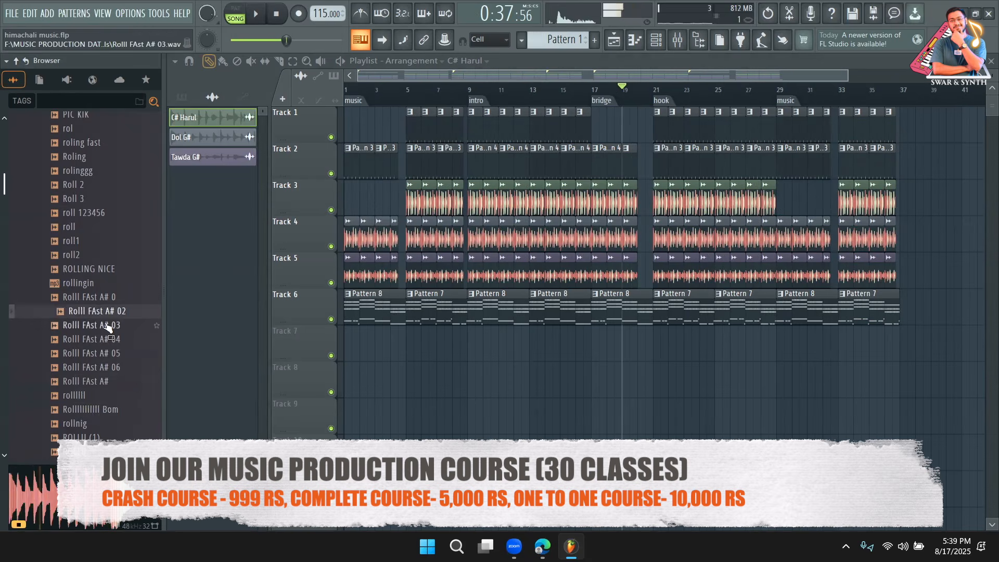
left_click(101, 340)
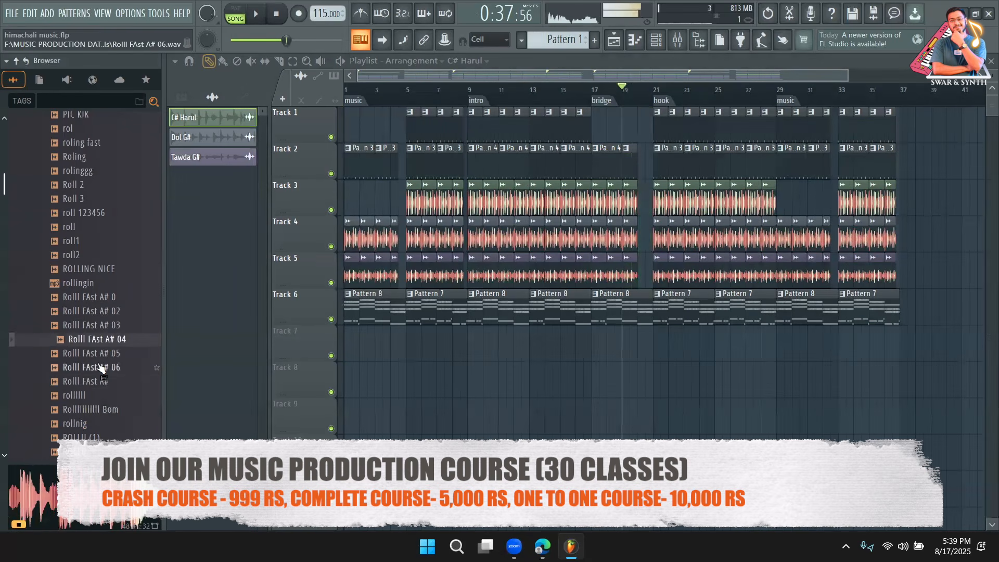
left_click(101, 368)
left_click(103, 285)
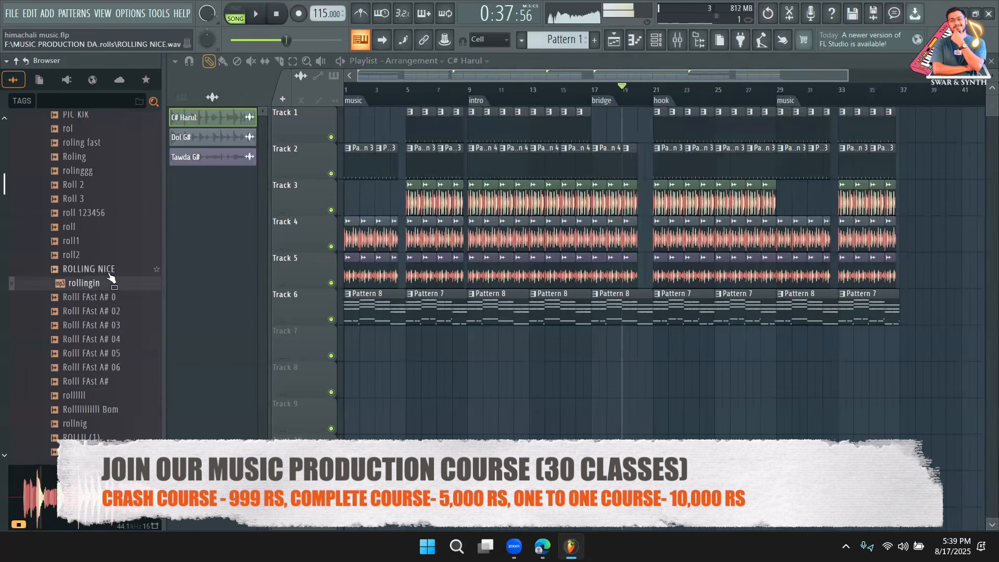
left_click(107, 270)
Preview the roll, roll 123456, Roll 2, rolinggg and roling fast samples
scroll(89, 312, "up", 2)
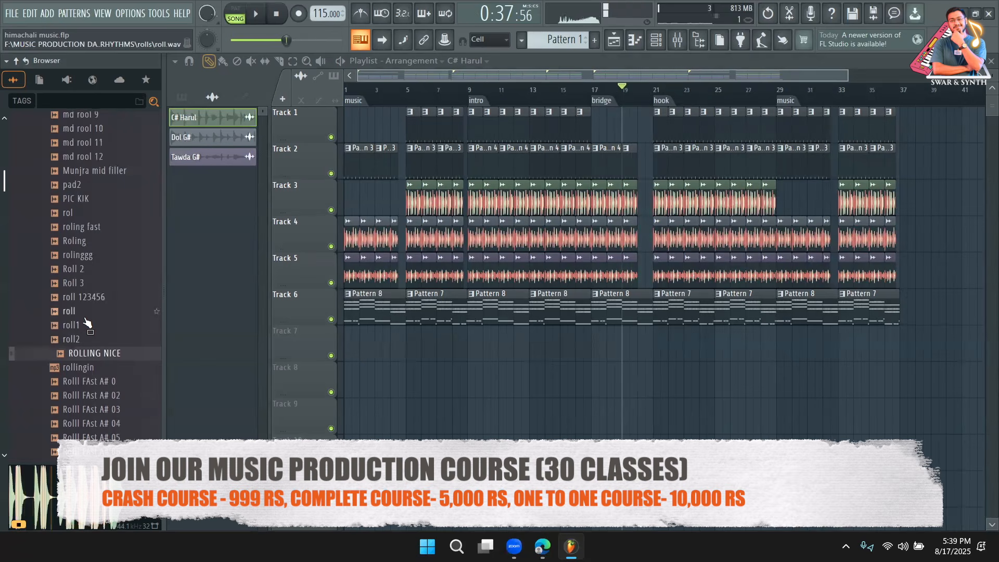
left_click(88, 313)
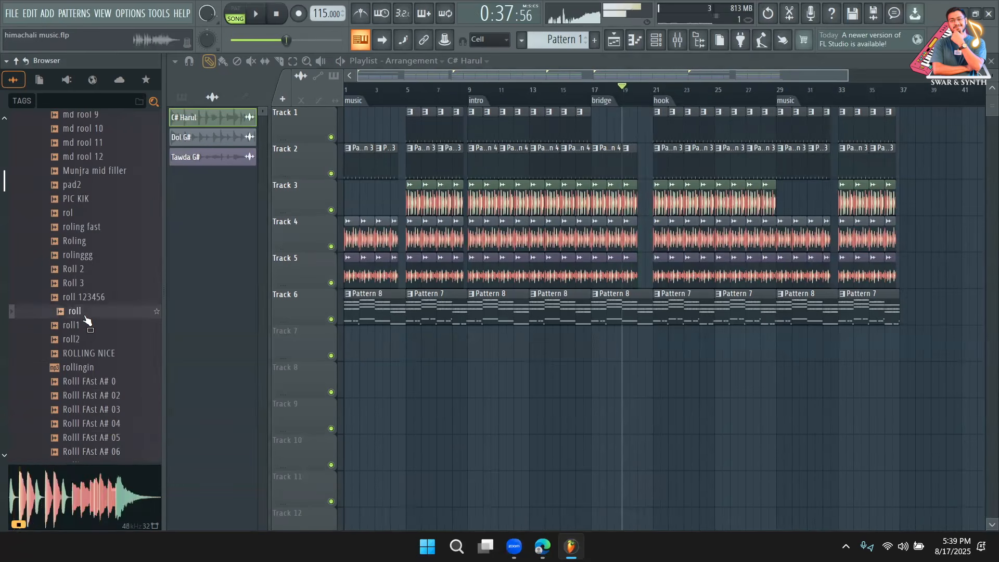
left_click(106, 296)
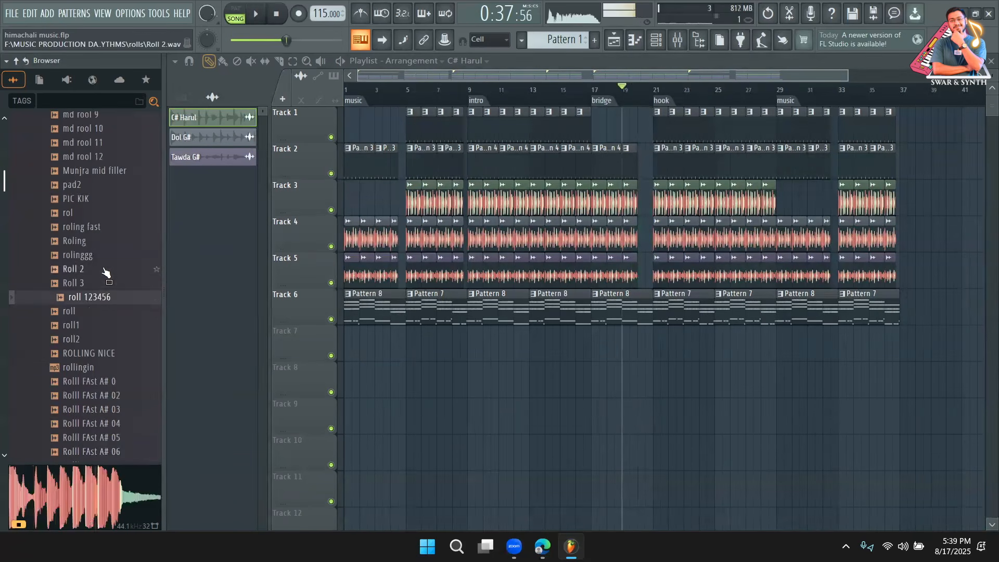
left_click(106, 269)
left_click(108, 259)
scroll(89, 302, "up", 2)
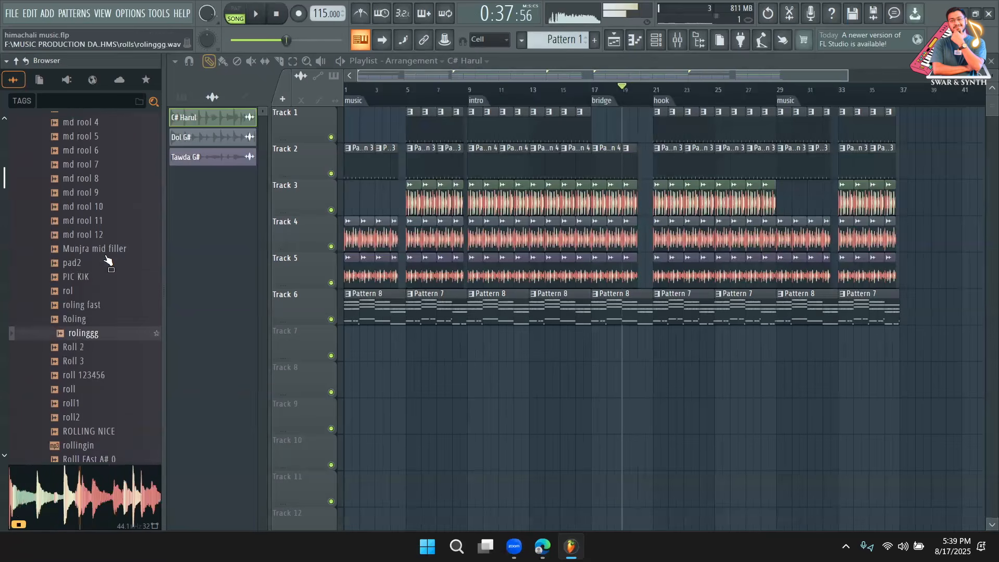
left_click(86, 313)
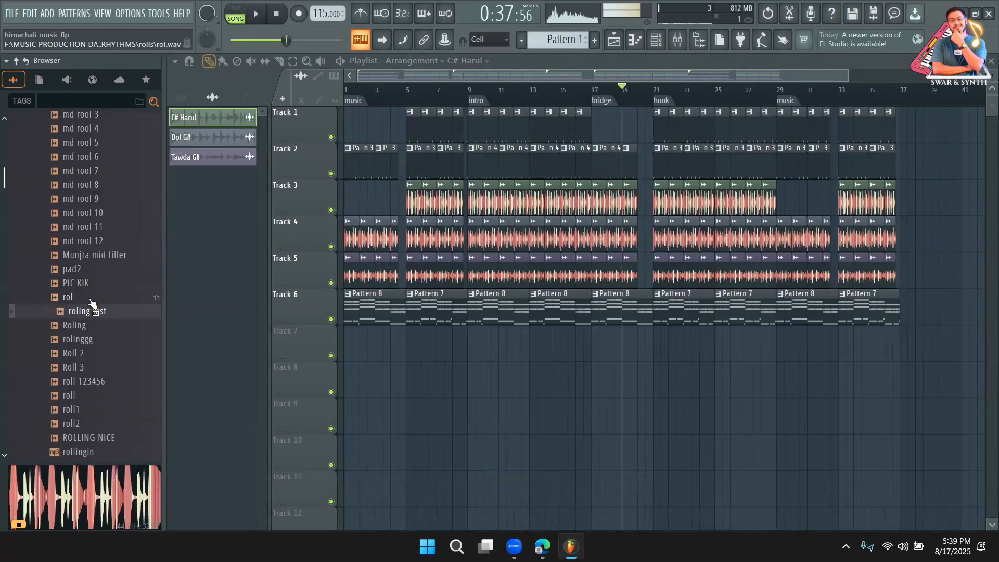
Play the arrangement from about bar 19 into the hook while previewing the pad2 and md rool 11 samples
key("space")
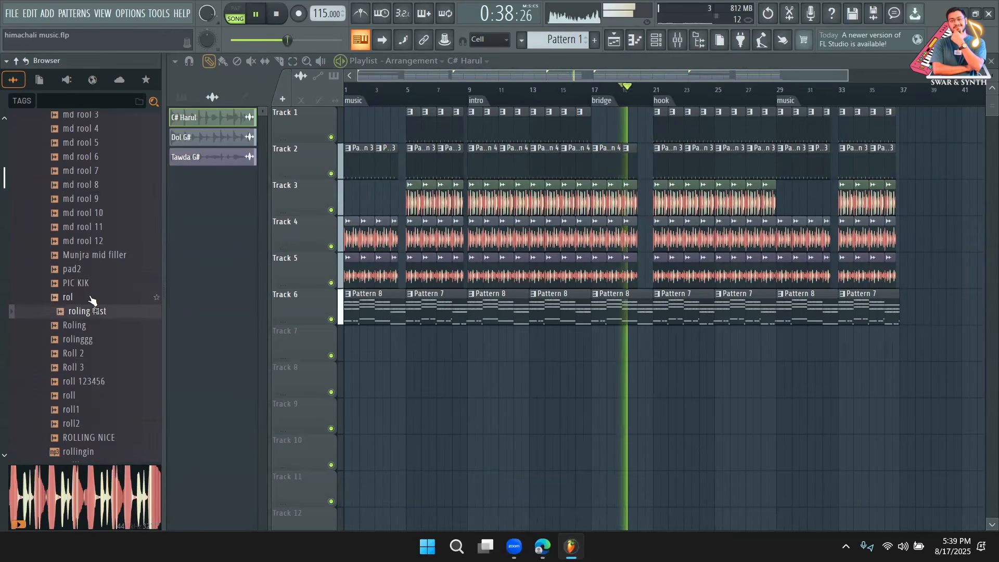
left_click(92, 269)
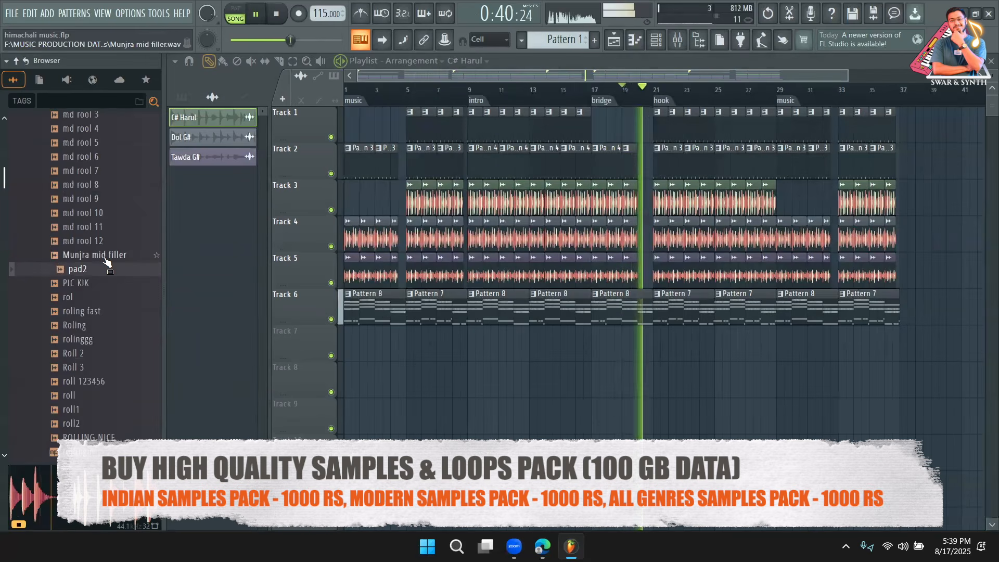
left_click(103, 232)
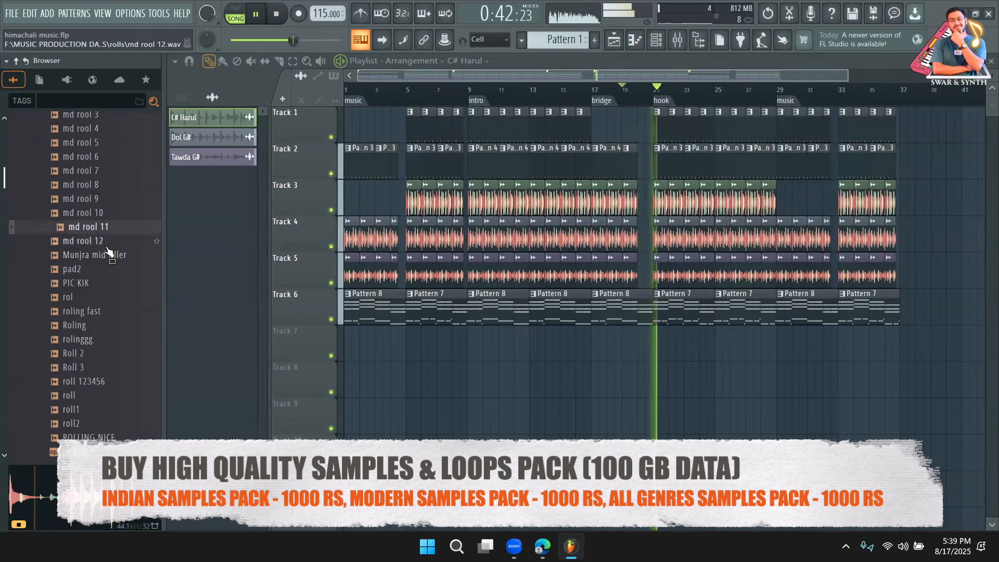
scroll(102, 291, "up", 4)
key("space")
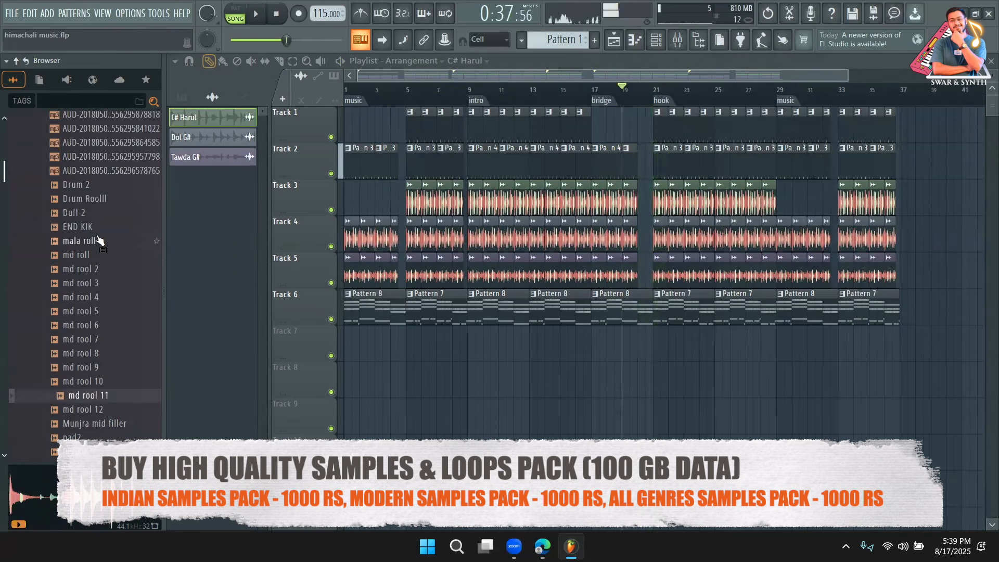
Preview the mala roll, END KIK, Duff 2, Drum Roolll, Drum 2 and first AUD samples
left_click(98, 240)
left_click(98, 228)
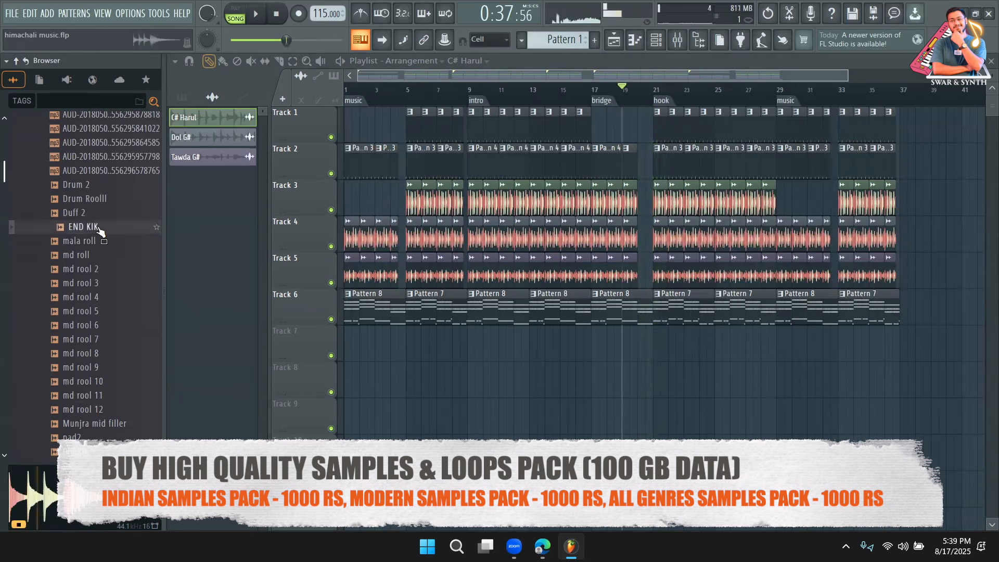
left_click(85, 215)
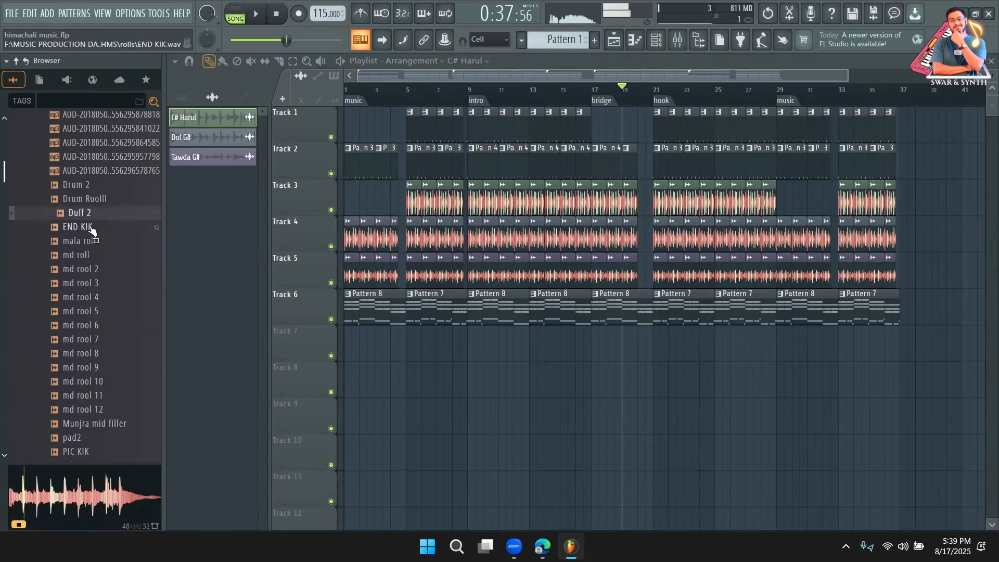
left_click(101, 202)
left_click(101, 188)
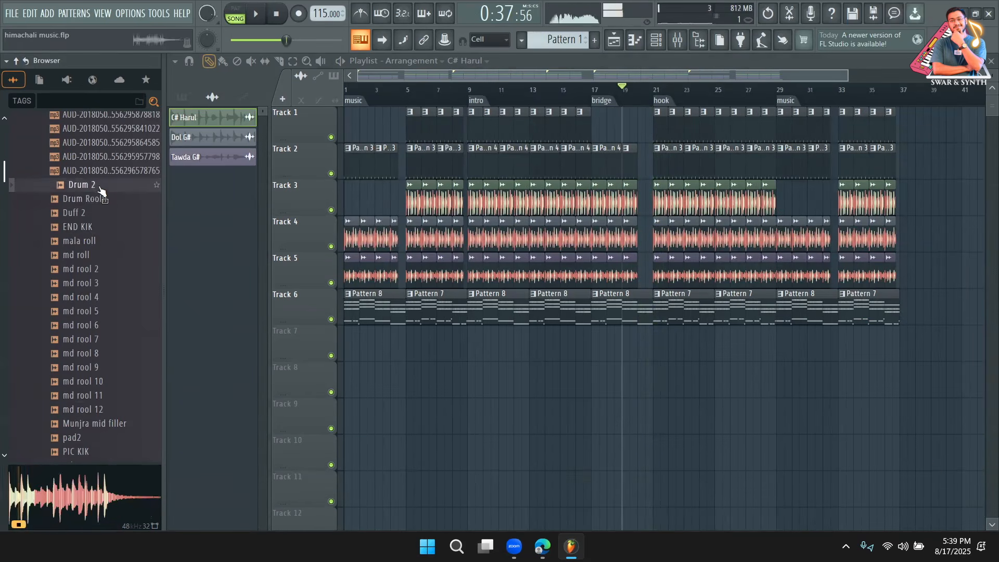
scroll(101, 227, "up", 4)
left_click(101, 284)
scroll(96, 271, "up", 2)
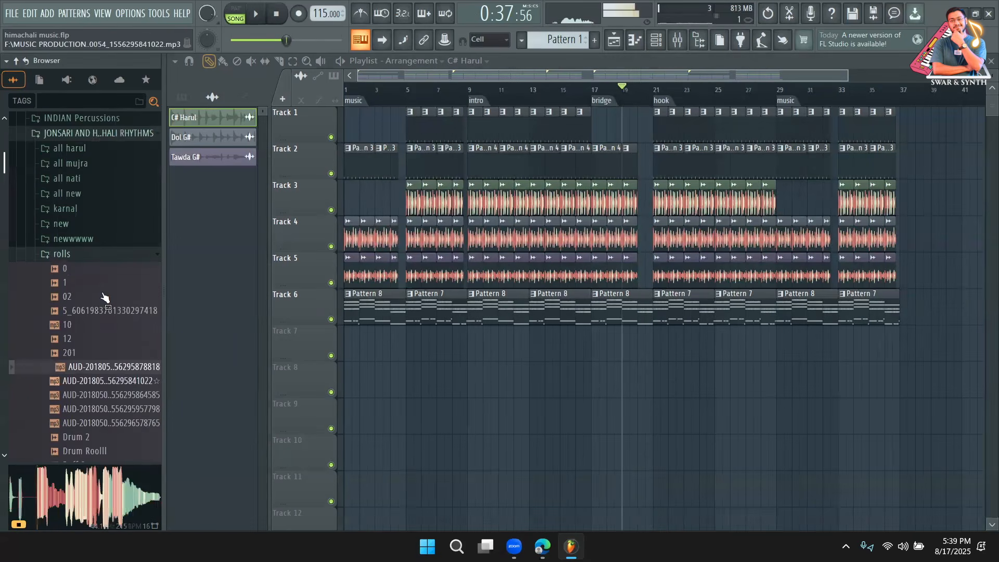
Open the all harul folder and preview its loops, including C# Harul 0, dolak loop, F Tawda and Harul Uk
left_click(95, 151)
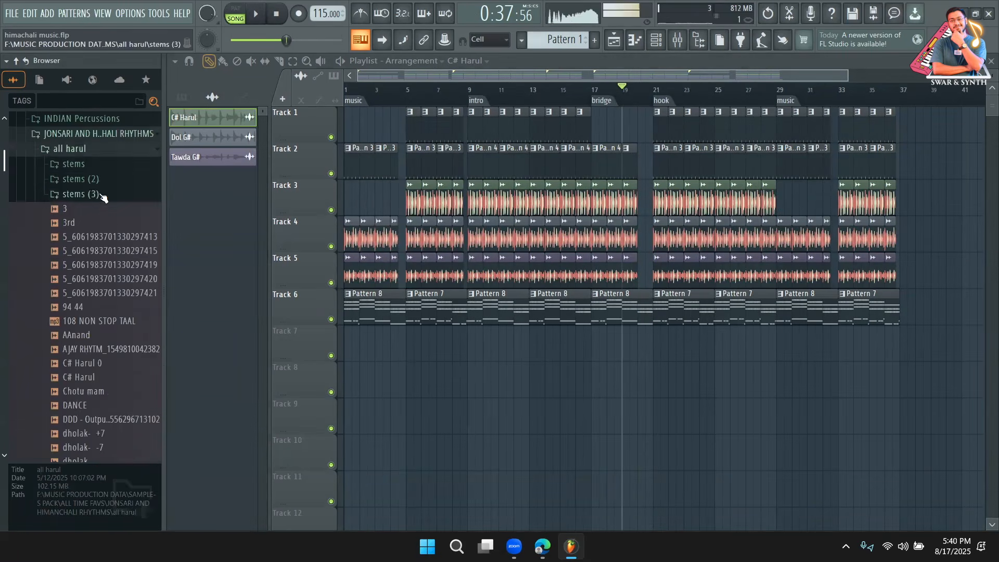
left_click(89, 255)
scroll(94, 265, "down", 3)
left_click(99, 279)
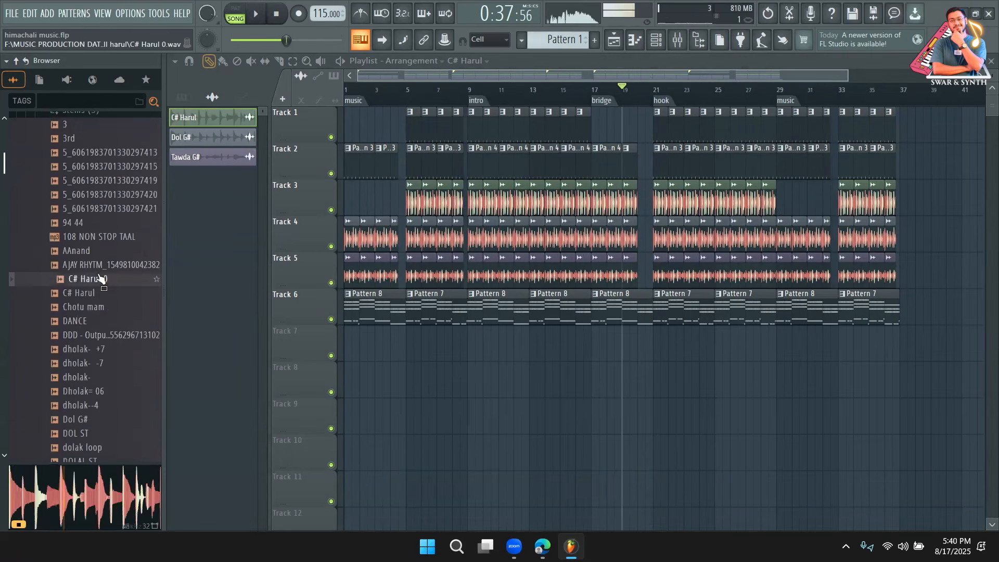
left_click(102, 308)
scroll(103, 312, "down", 6)
left_click(99, 280)
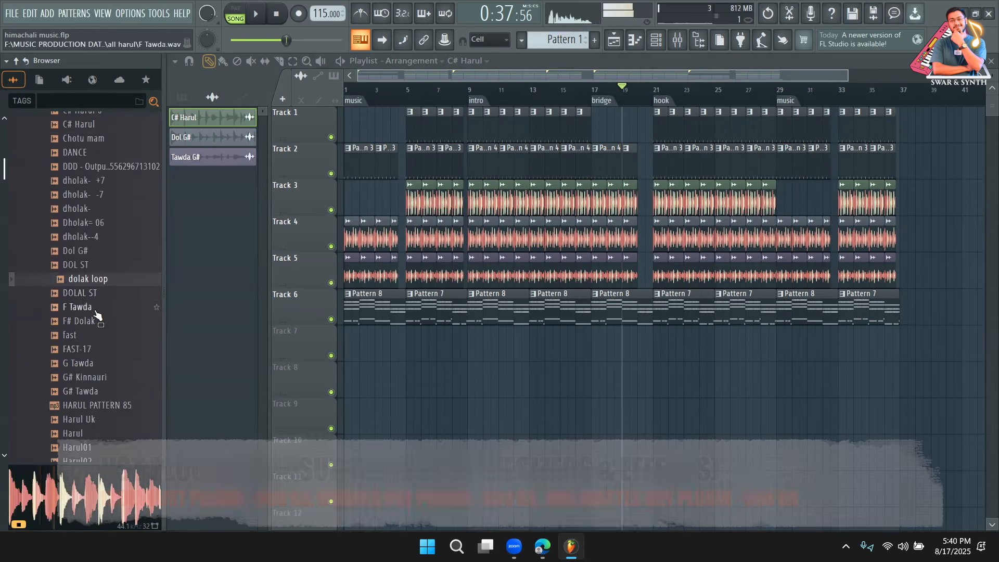
left_click(95, 310)
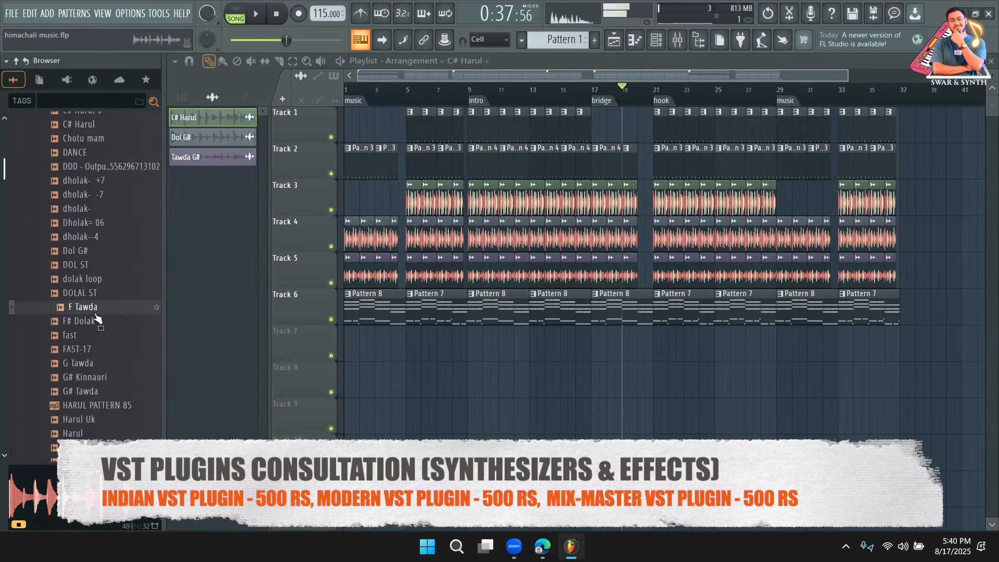
left_click(88, 363)
scroll(89, 363, "down", 3)
left_click(96, 339)
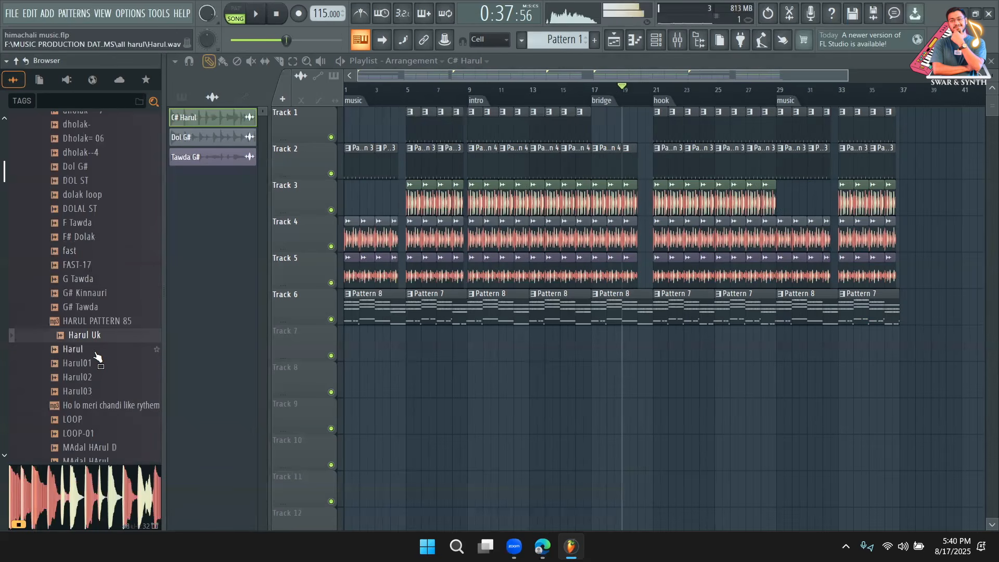
Preview further loops in the all harul folder, including Harul01, LOOP-01 and new
left_click(92, 365)
scroll(88, 354, "down", 3)
left_click(94, 322)
left_click(97, 350)
scroll(101, 356, "down", 6)
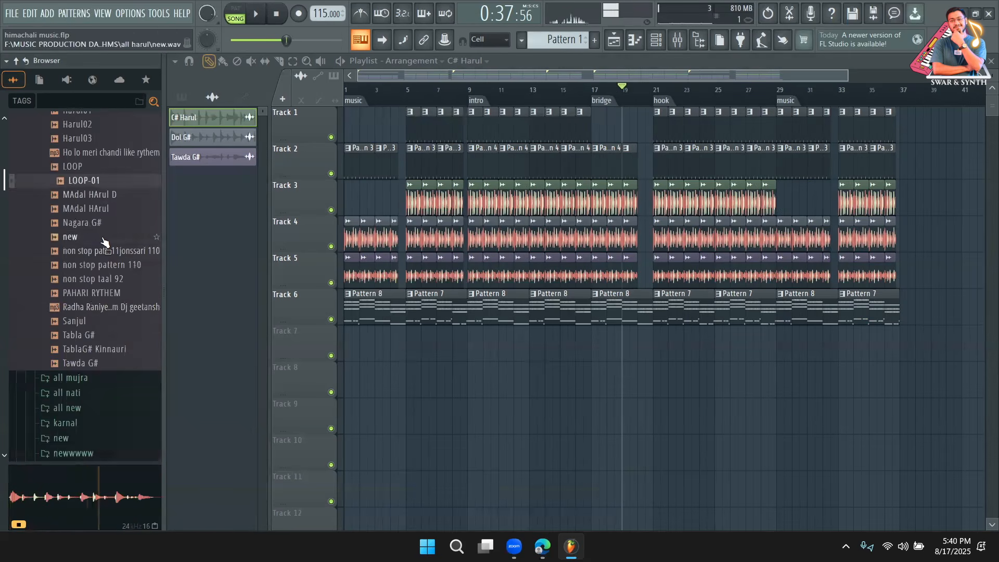
left_click(102, 238)
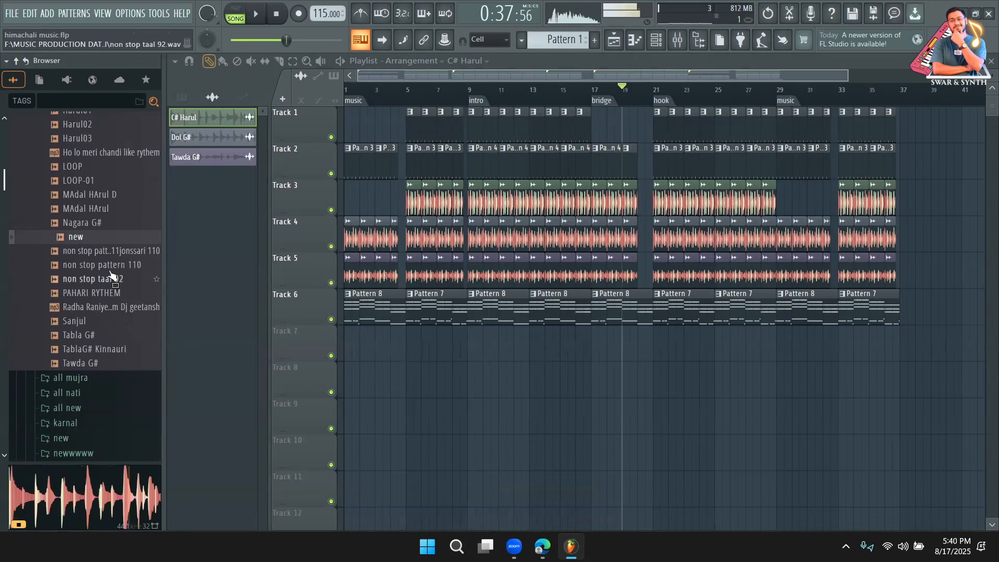
Preview the non stop pattern 110, PAHARI RYTHEM, non stop taal 92, Sanjul, Tabla G#, TablaG# Kinnauri and Tawda G# loops
left_click(110, 269)
left_click(101, 294)
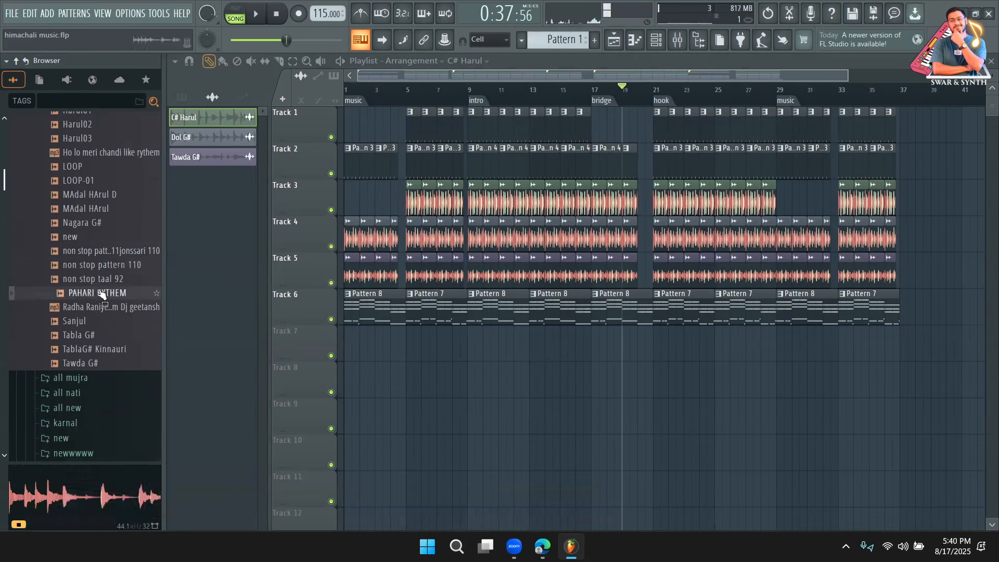
left_click(107, 283)
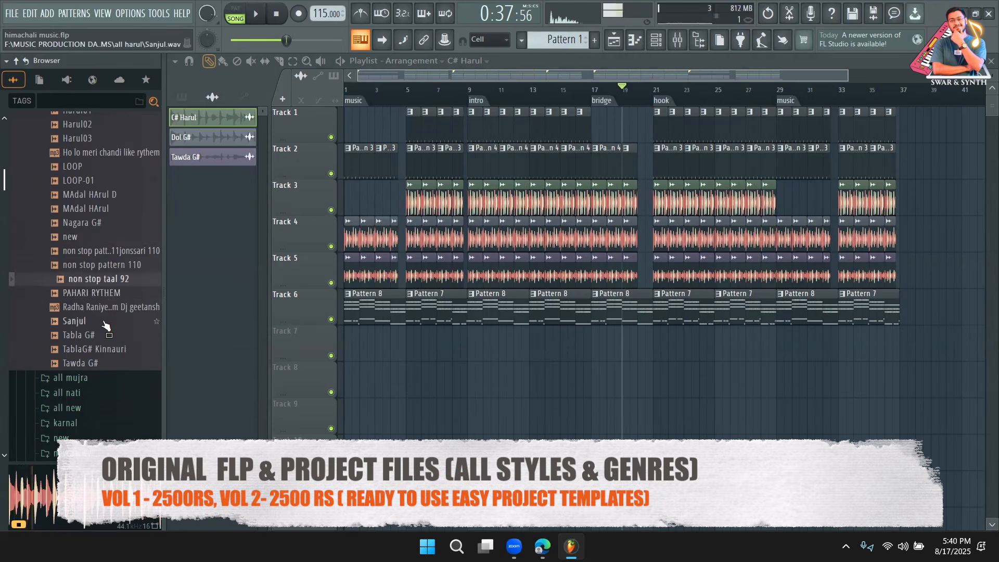
left_click(106, 323)
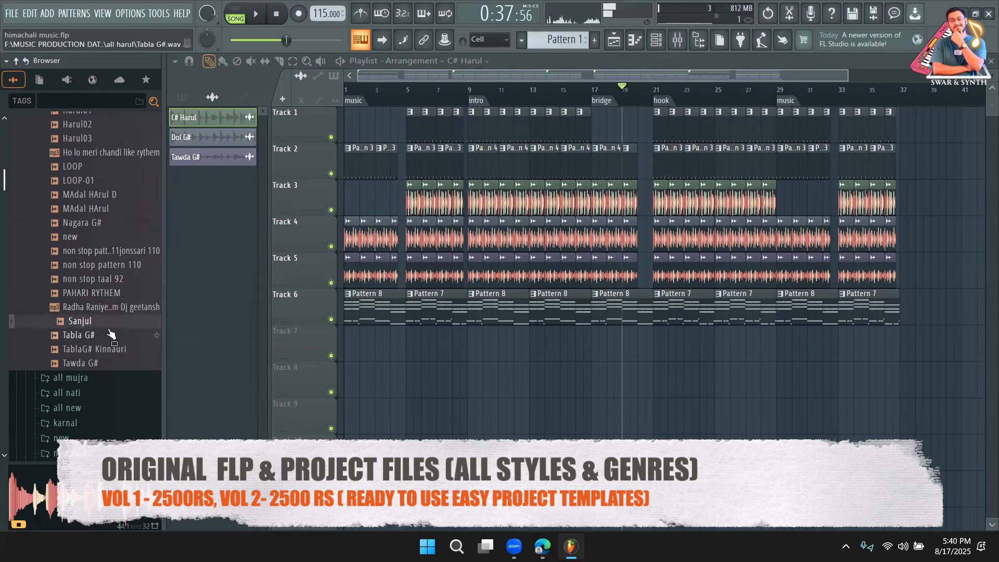
left_click(107, 336)
left_click(106, 350)
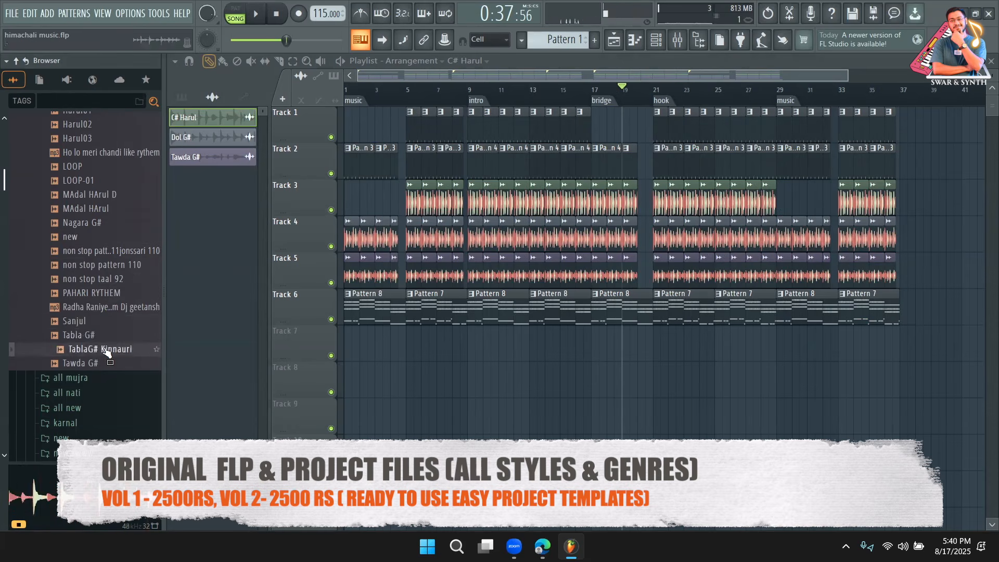
left_click(102, 364)
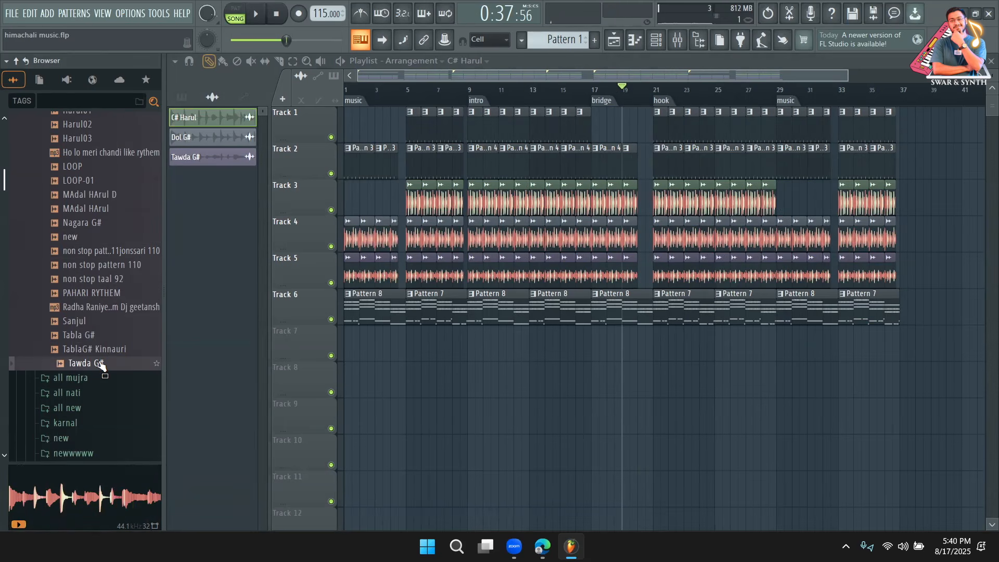
Add the Tawda G# loop to the playlist and position it at bar 4 on Track 8, playing the arrangement from there
left_click_drag(534, 427, 536, 425)
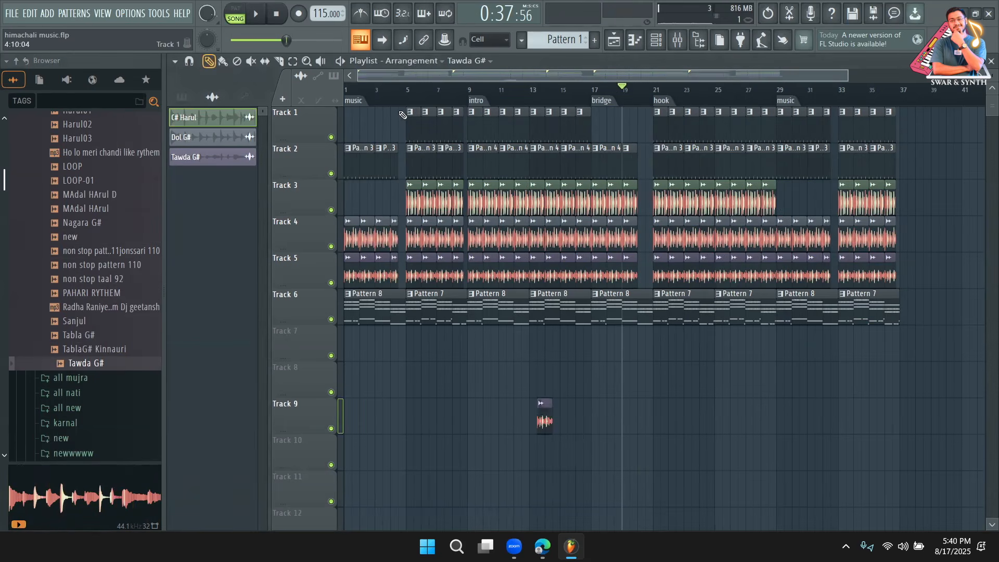
left_click(393, 90)
key("space")
left_click_drag(848, 75, 589, 75)
left_click_drag(770, 425, 455, 368)
key("space")
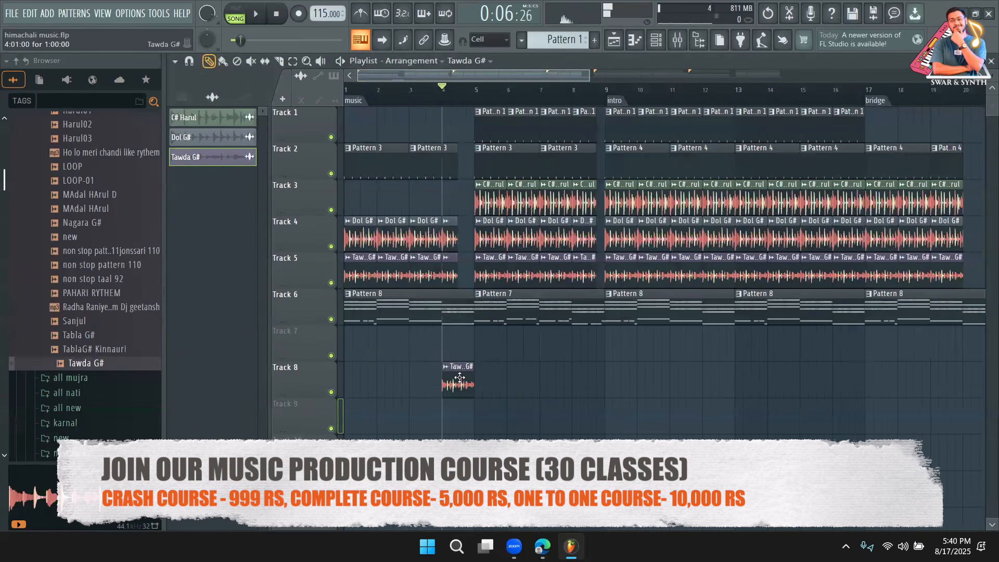
Fit the Track 8 Tawda G# clip to the tempo using the 75 to 150 BPM range and play it
left_click(450, 368)
left_click(558, 434)
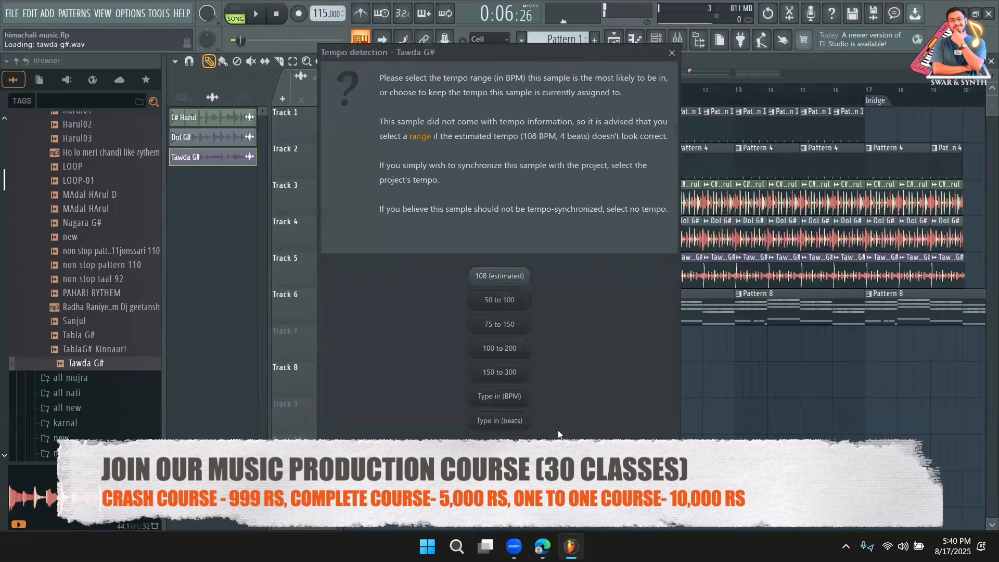
left_click(517, 325)
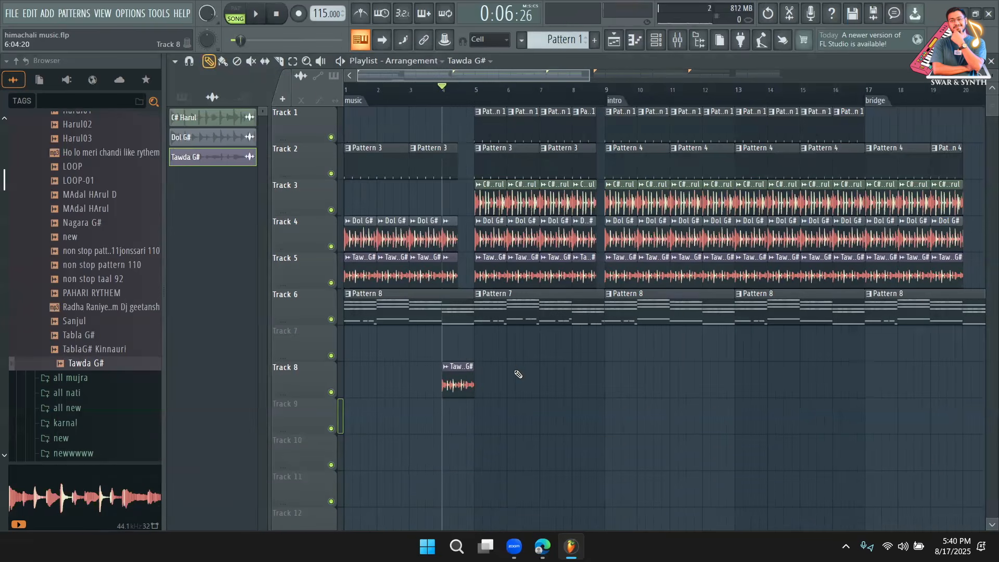
key("space")
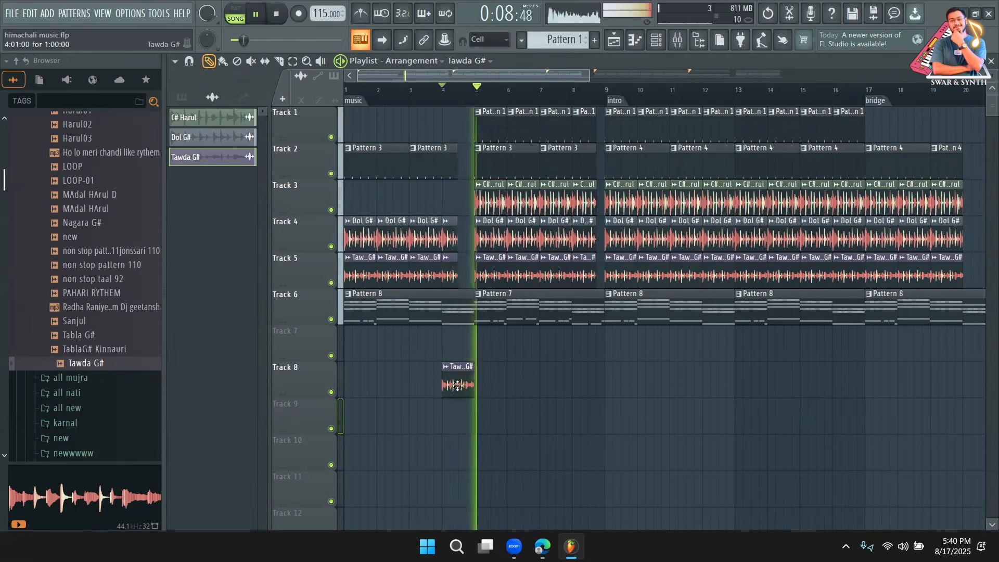
Move the Track 8 Tawda G# clip to the start of the gap in bar 4 and slice it at bar 5
left_click_drag(590, 76, 452, 140)
key("space")
key("space")
left_click_drag(619, 392, 658, 390)
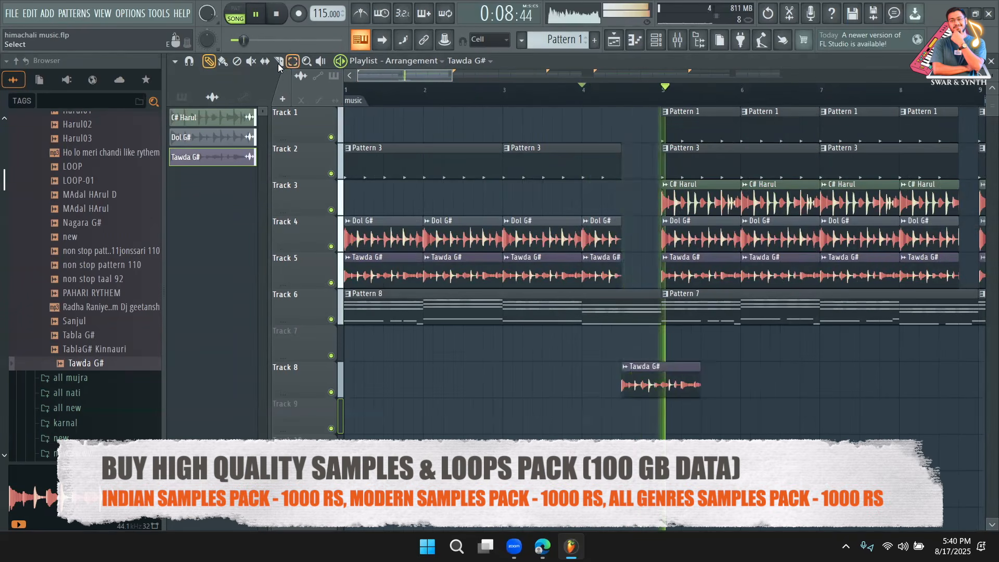
left_click(279, 62)
key("space")
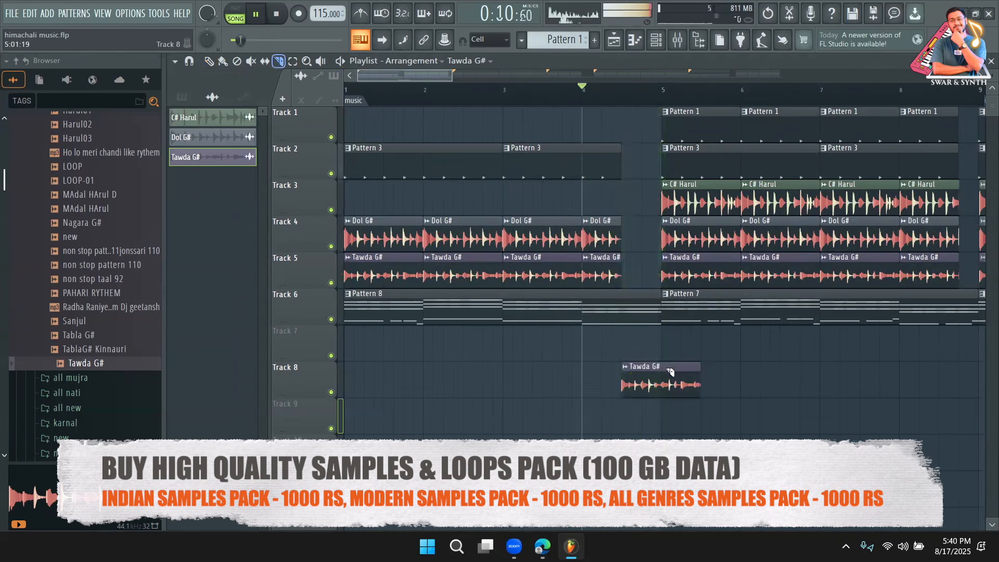
left_click_drag(664, 364, 663, 418)
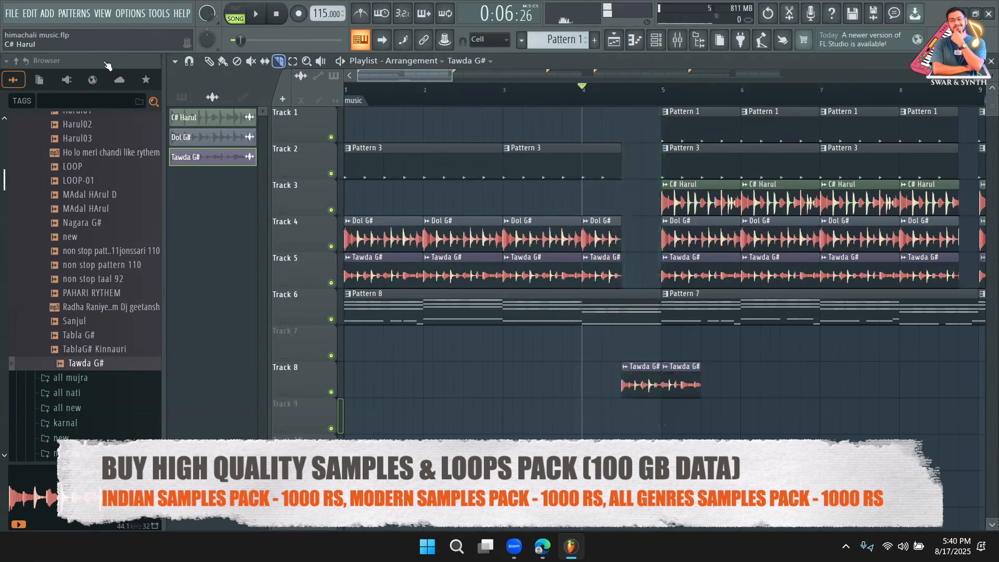
Make the remaining Tawda G# piece on Track 8 unique and check its channel settings during playback
left_click(629, 370)
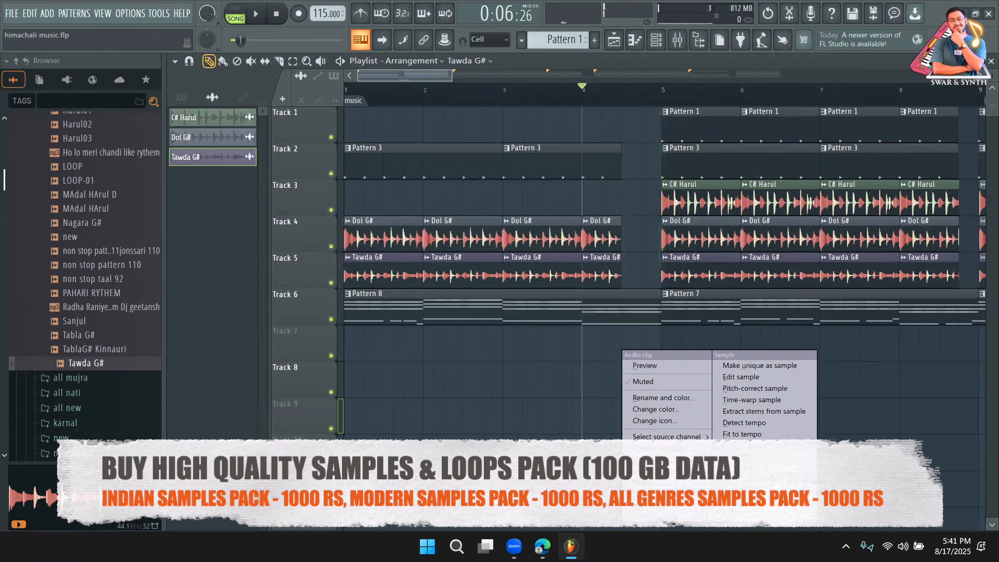
left_click(657, 460)
key("space")
double_click(643, 377)
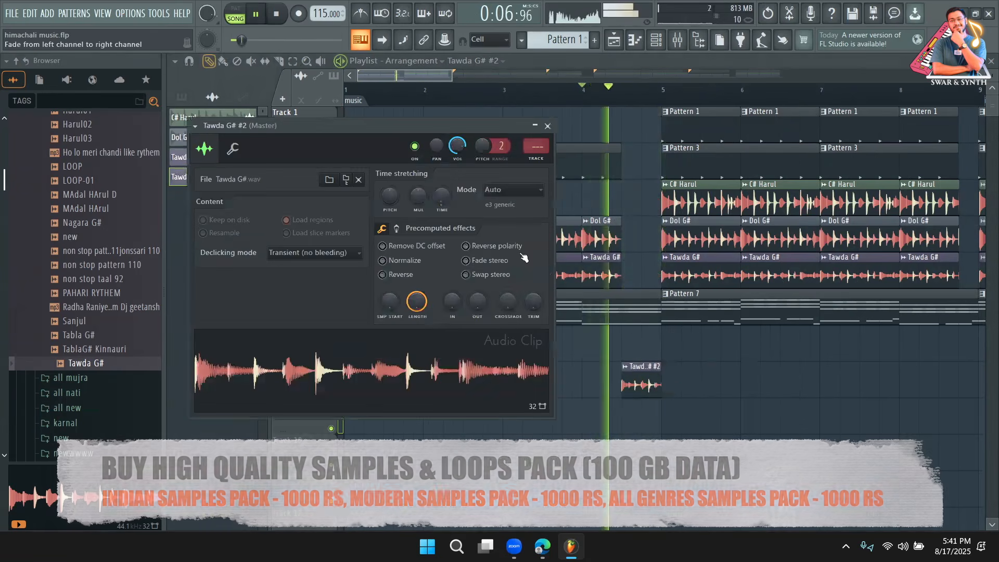
left_click(233, 149)
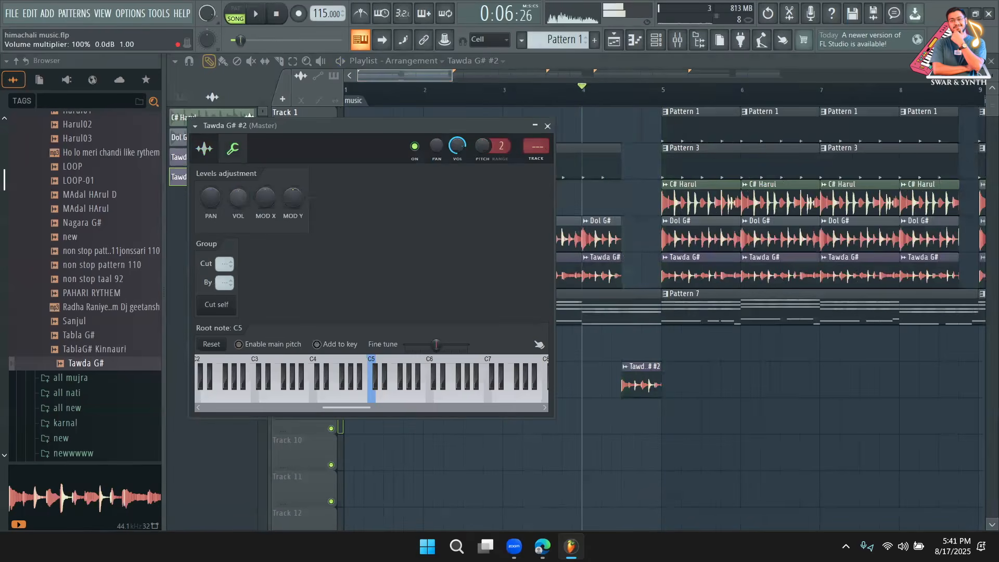
key("Escape")
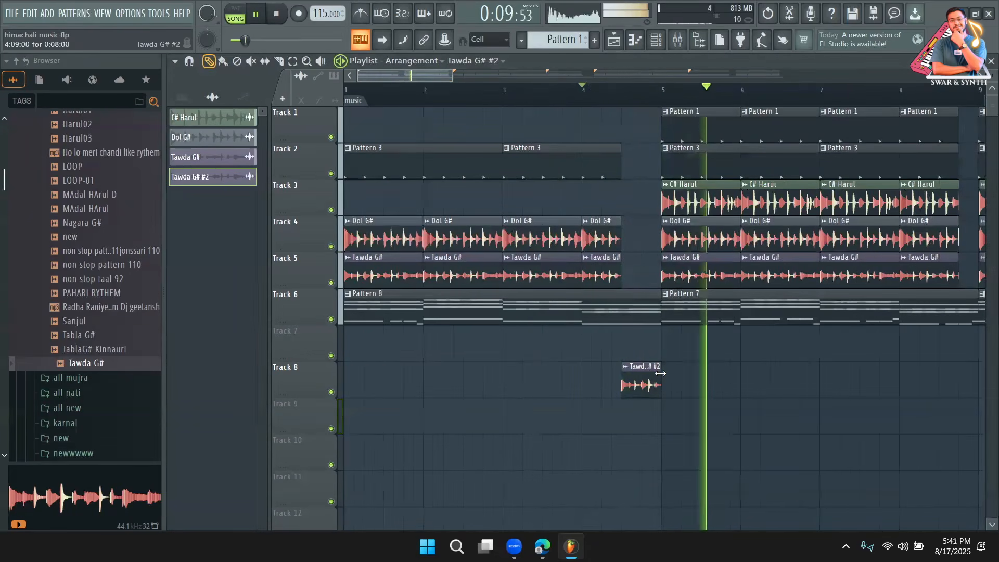
Try moving the Tawda G# #2 clip out of the gap to the later part of bar 5, playing the arrangement from the start
key("space")
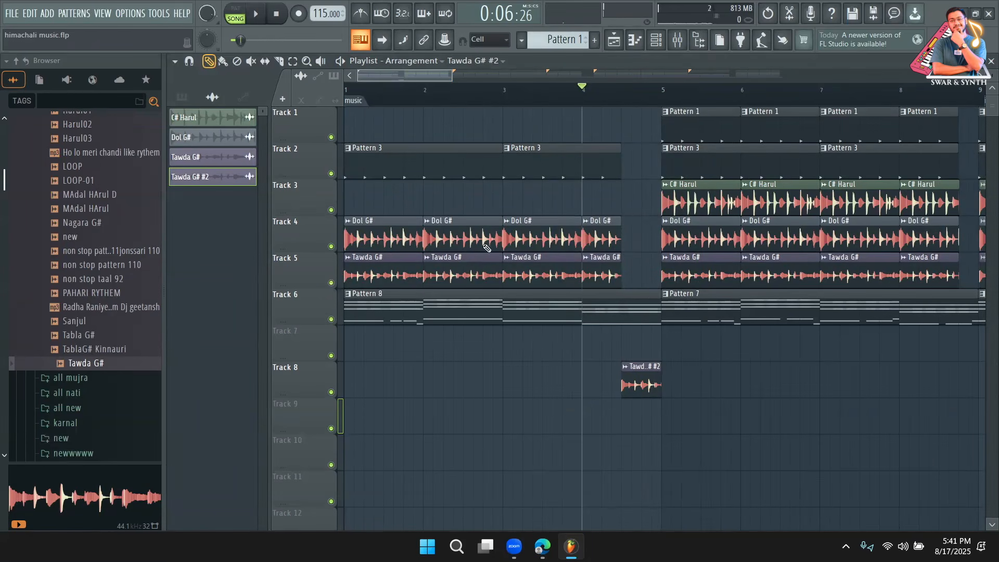
key("space")
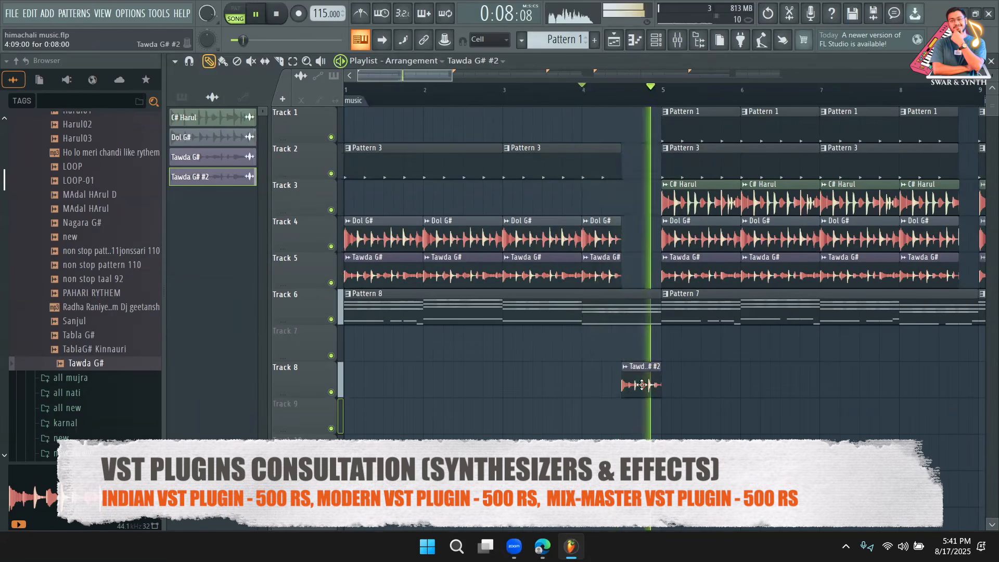
left_click_drag(641, 385, 740, 390)
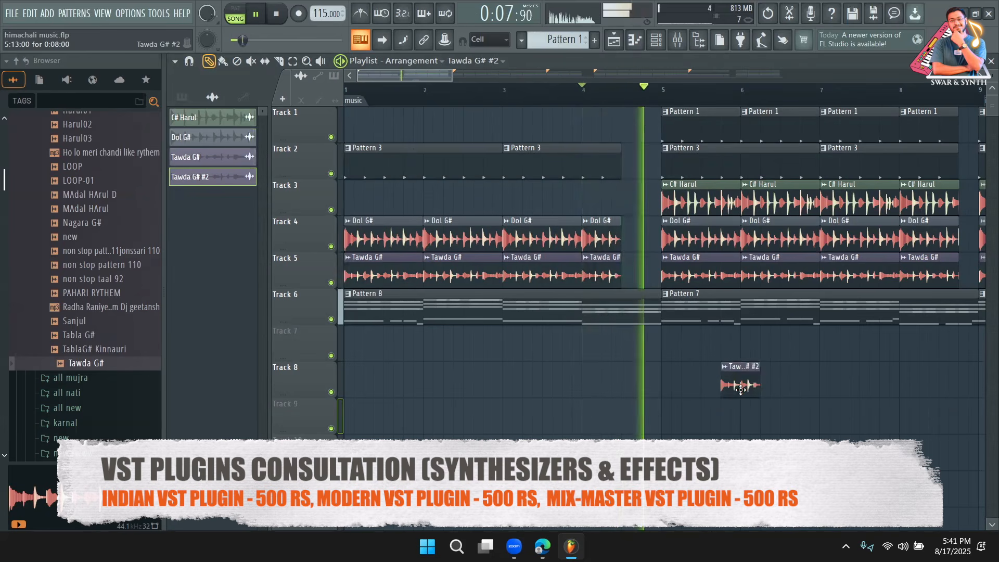
key("space")
left_click(494, 96)
left_click_drag(494, 101, 282, 112)
key("space")
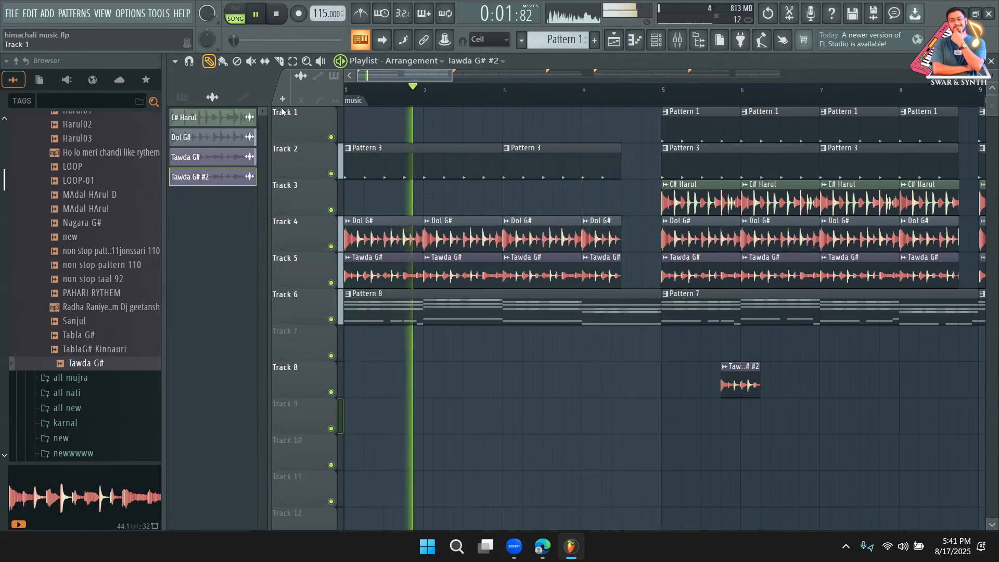
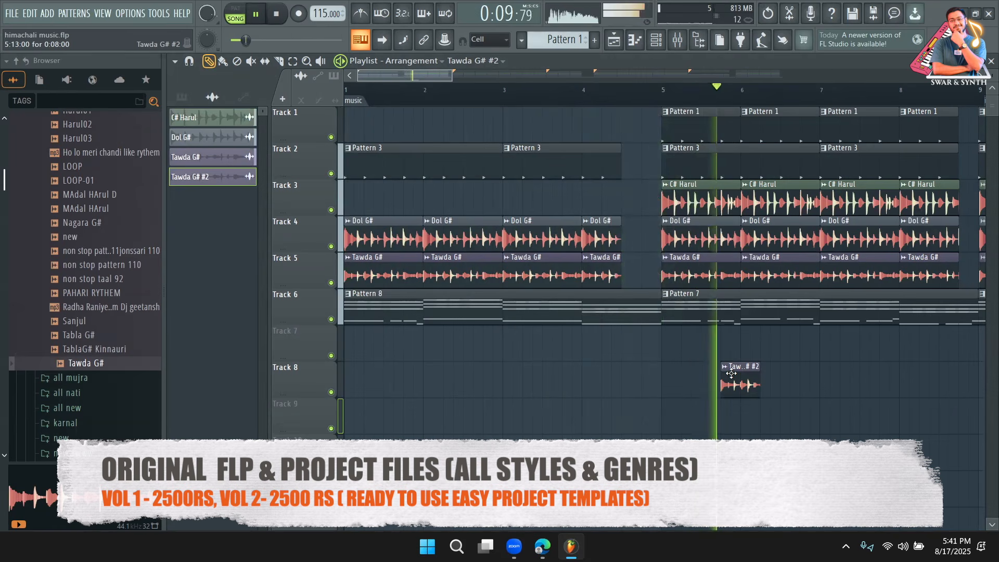
Return the Tawda G# #2 clip to the bar 4 gap, shorten it to one beat and repeat it to fill the gap
left_click_drag(731, 374, 643, 372)
key("space")
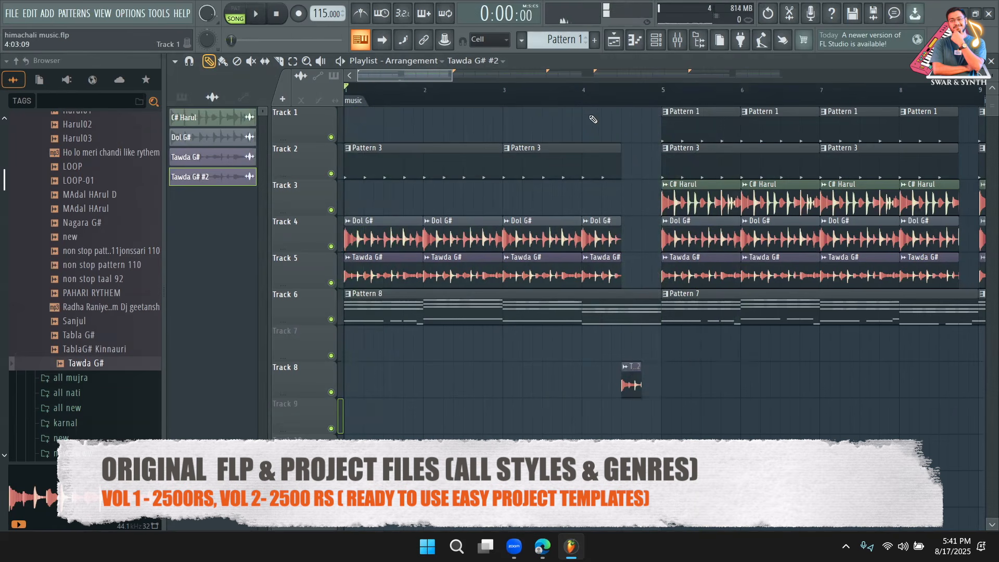
left_click(585, 98)
key("space")
left_click(649, 372)
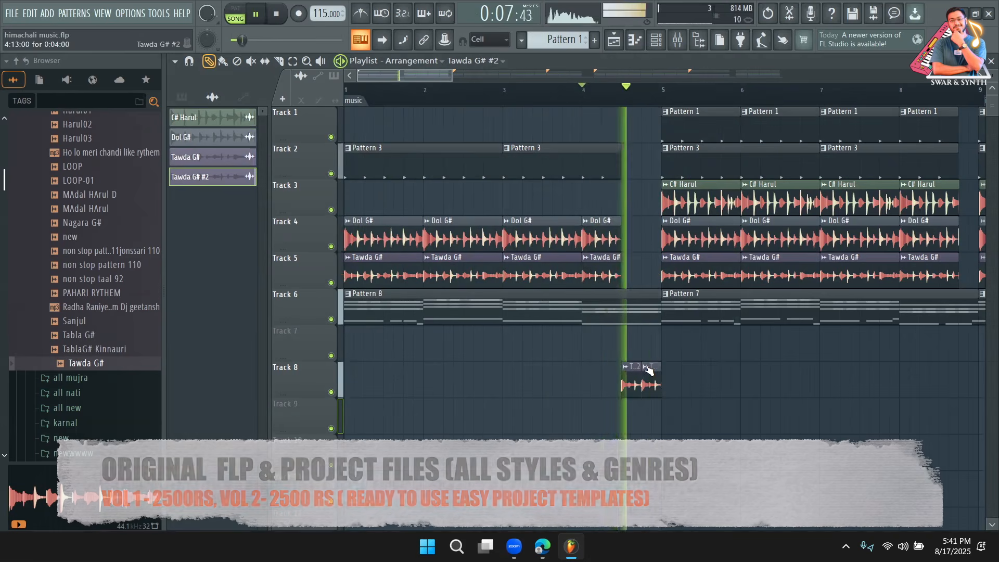
key("space")
Open the Tawda G# #2 channel settings and play the arrangement from bar 3 through the filled gap
double_click(650, 385)
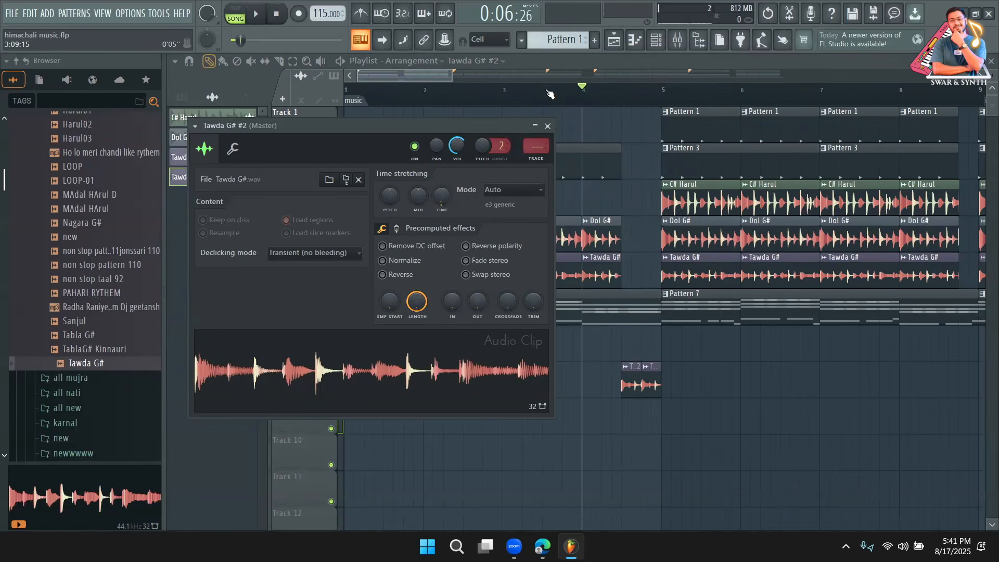
left_click(519, 89)
key("space")
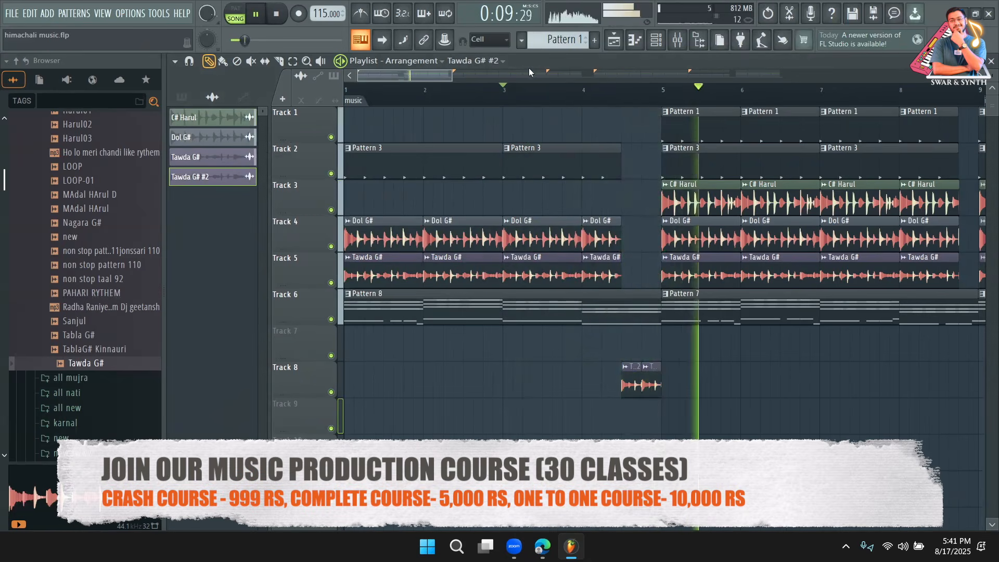
scroll(541, 78, "down", 2)
key("space")
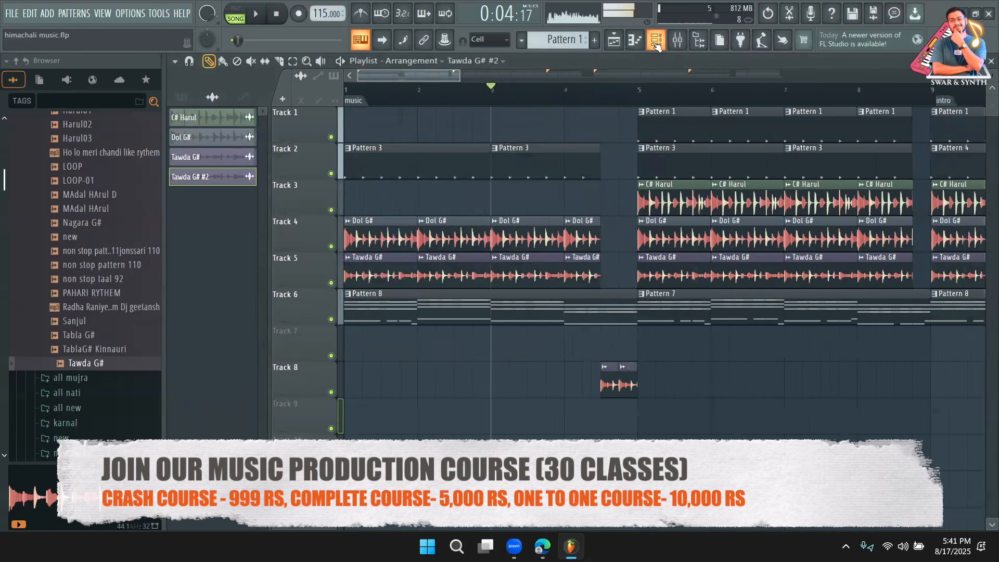
Program DNC Clap 1 hits on steps 1, 5, 9 and 13 in the empty Pattern 15
left_click(656, 41)
left_click(305, 104)
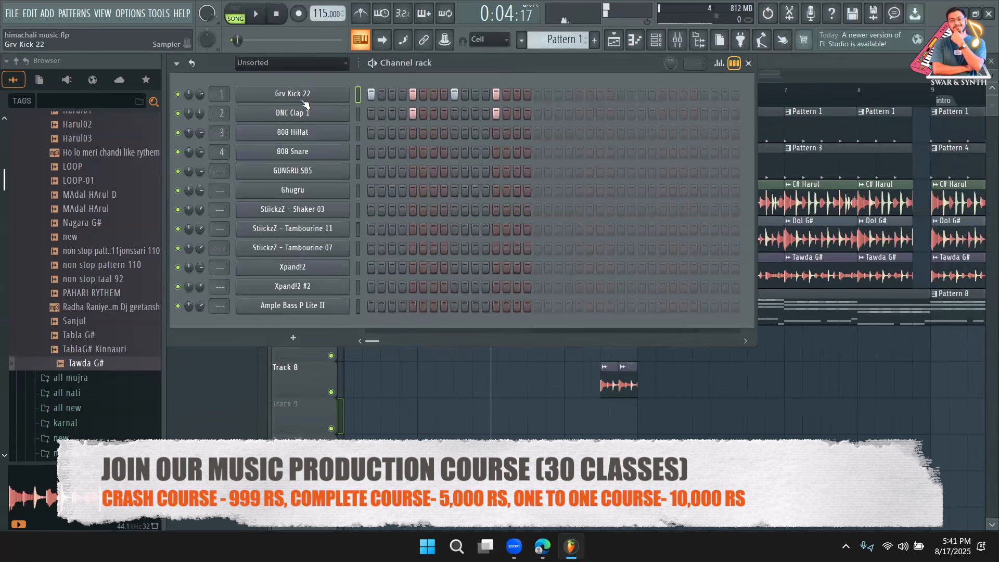
scroll(561, 36, "up", 13)
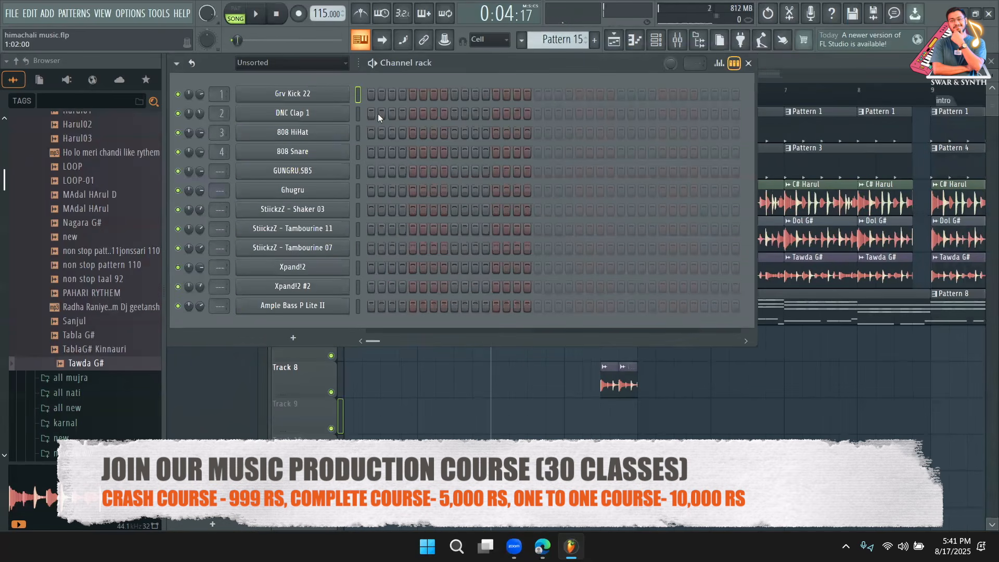
left_click(413, 113)
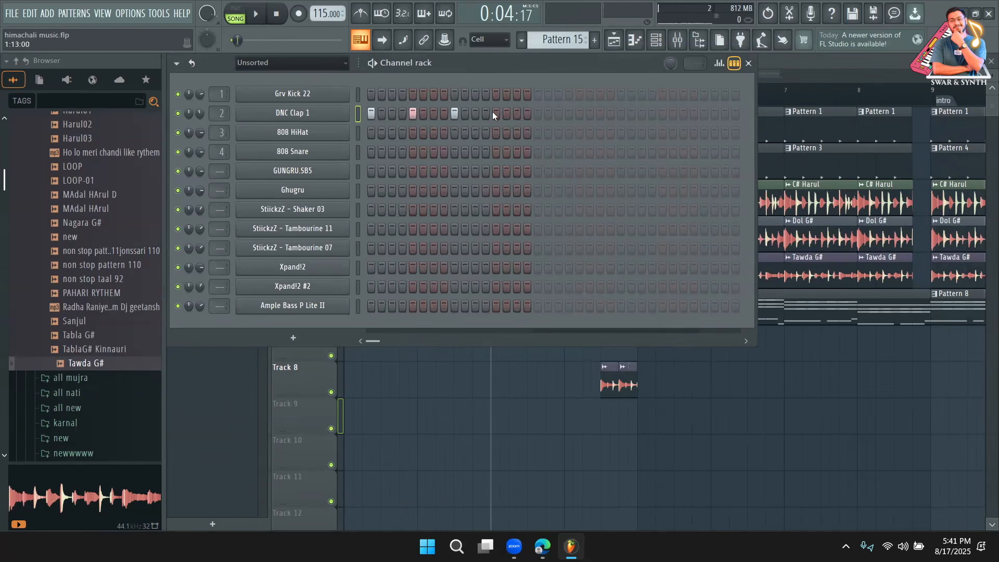
Place Pattern 15 on Track 9 in the half-bar gap before bar 5 and play the transition
left_click(611, 412)
key("space")
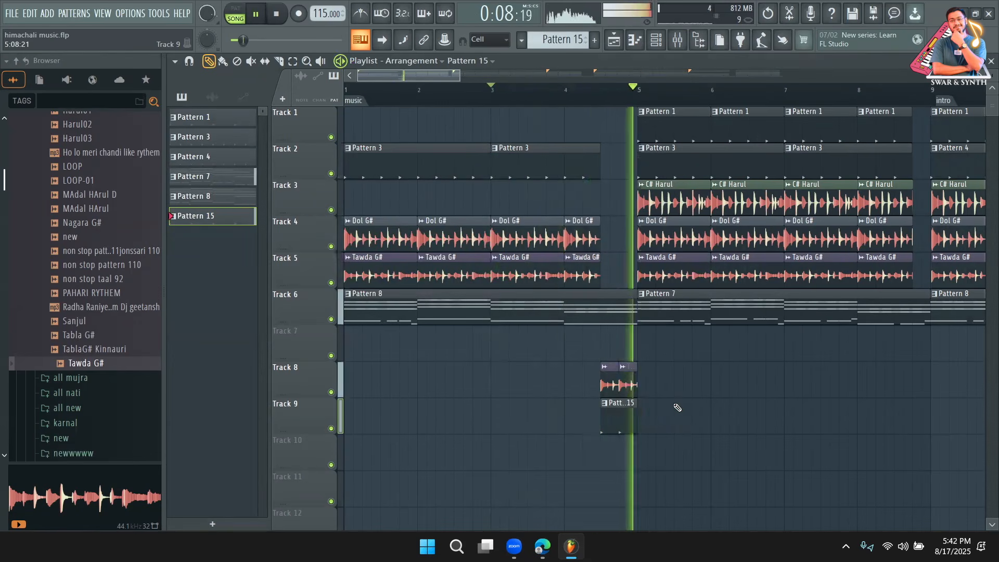
key("space")
Open the DNC Clap 1 notes of Pattern 15 in the piano roll and set the snap to 1/3 step
double_click(620, 426)
key("space")
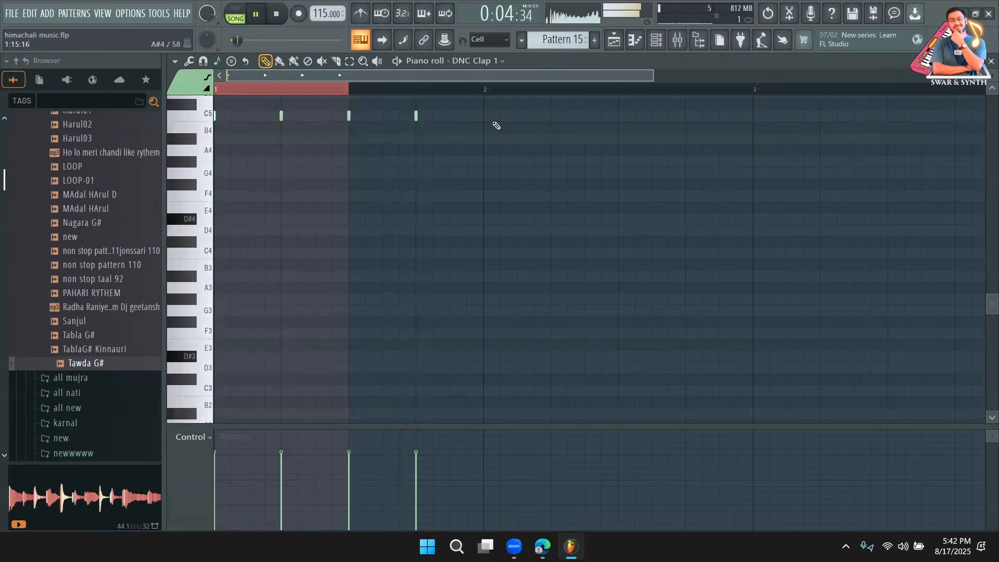
left_click(643, 40)
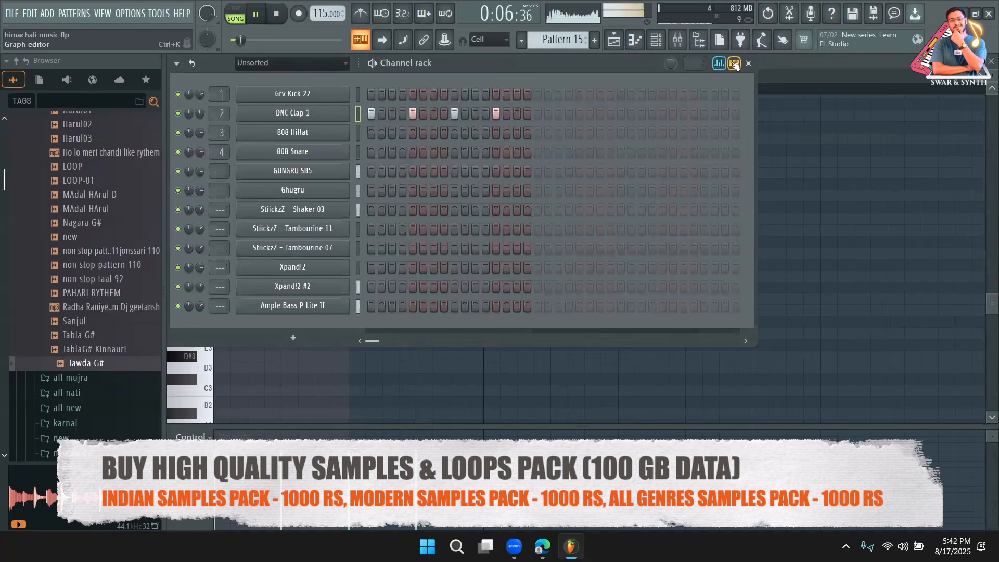
left_click(734, 63)
left_click(550, 118)
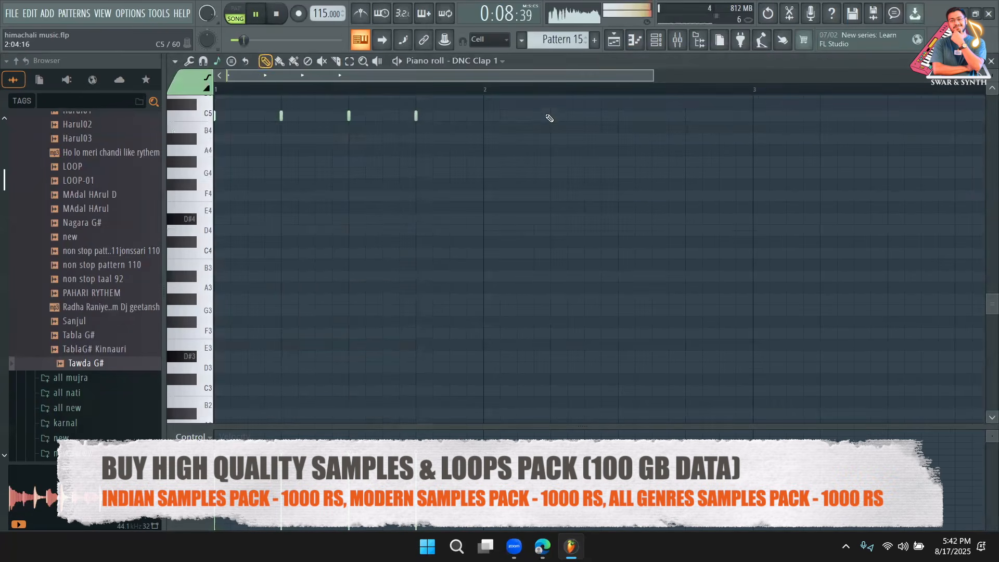
left_click_drag(653, 88, 387, 97)
left_click(479, 40)
Add one short C5 clap between the first and second hits and one between the second and third, and play the arrangement
left_click(481, 115)
key("space")
left_click(286, 117)
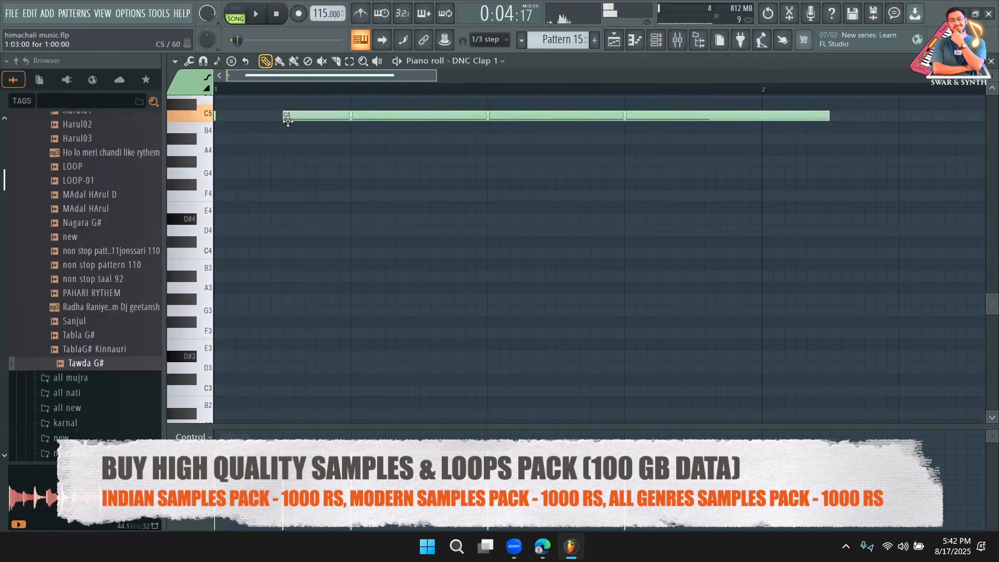
right_click(333, 119)
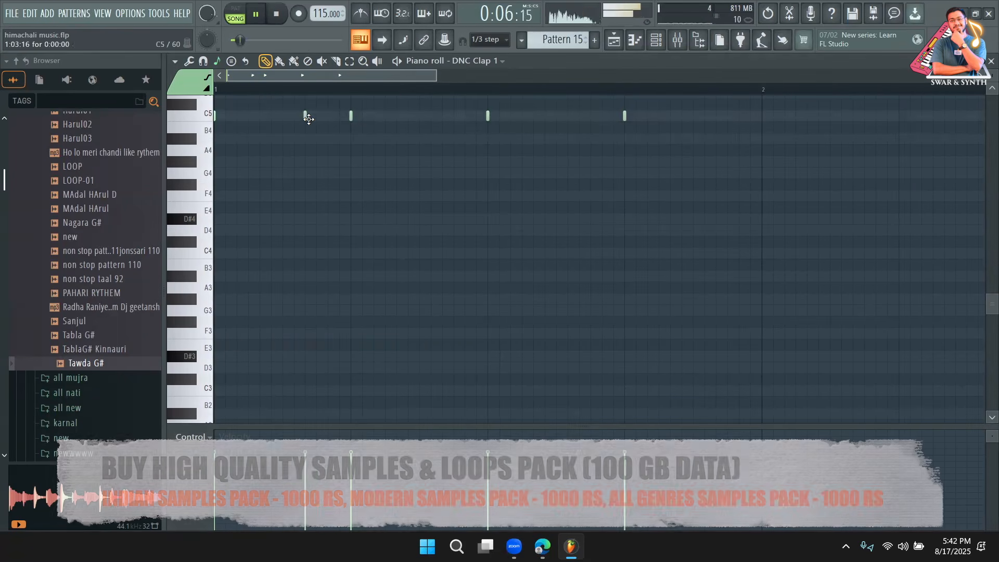
left_click(317, 115)
scroll(314, 125, "up", 1)
key("space")
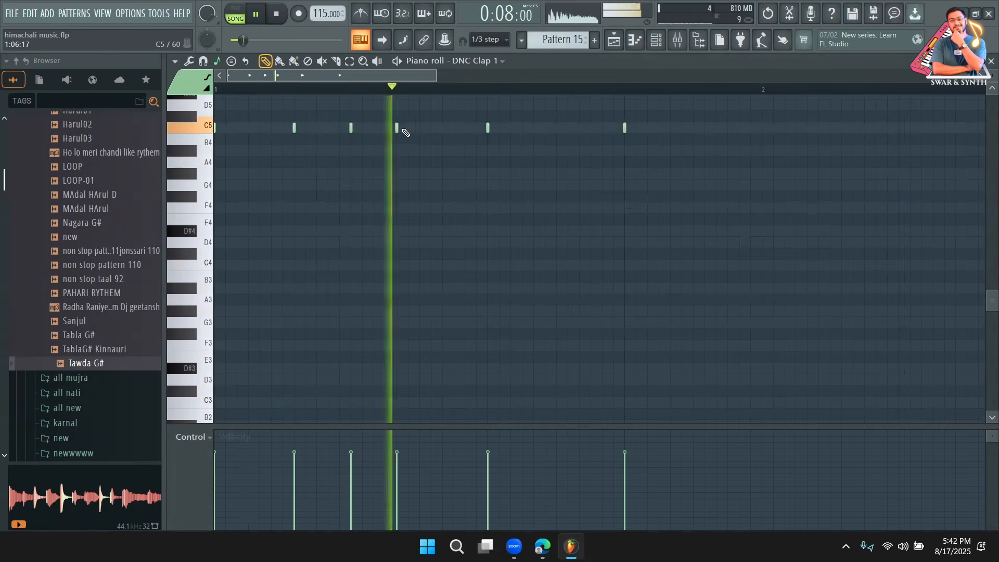
Play Pattern 15 on its own with the metronome on and add two C5 claps between the third and fourth hits
left_click(238, 14)
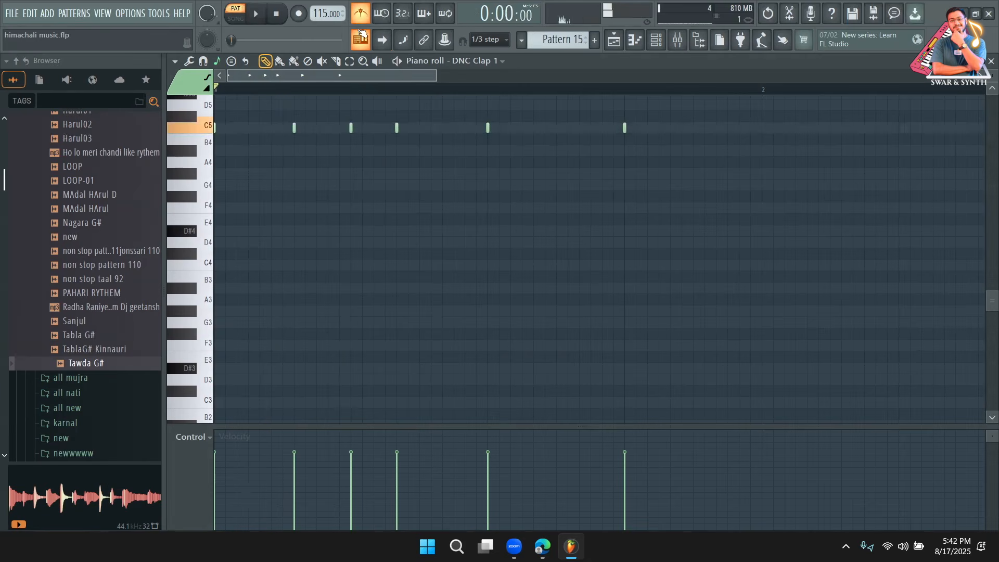
key("space")
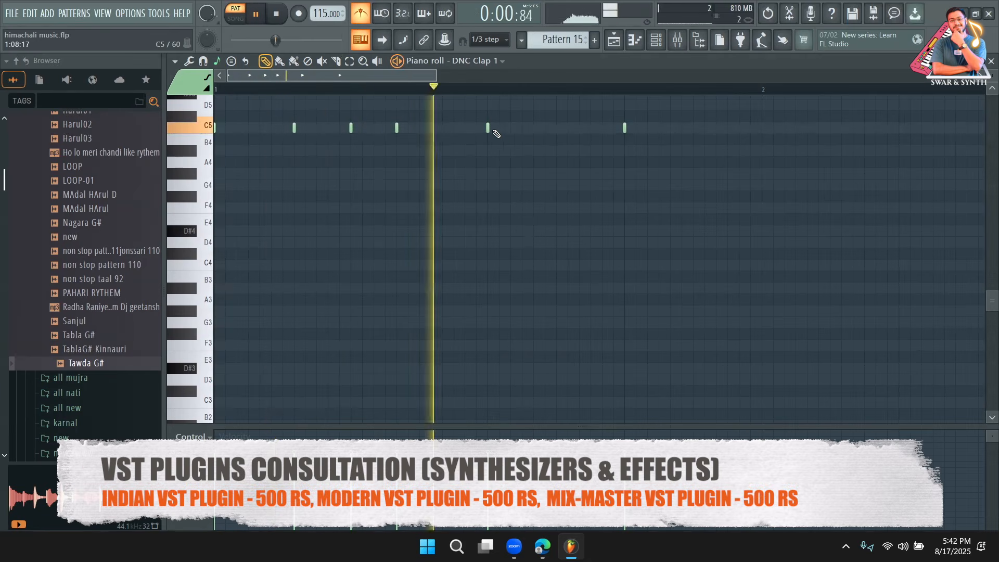
key("space")
left_click(523, 128)
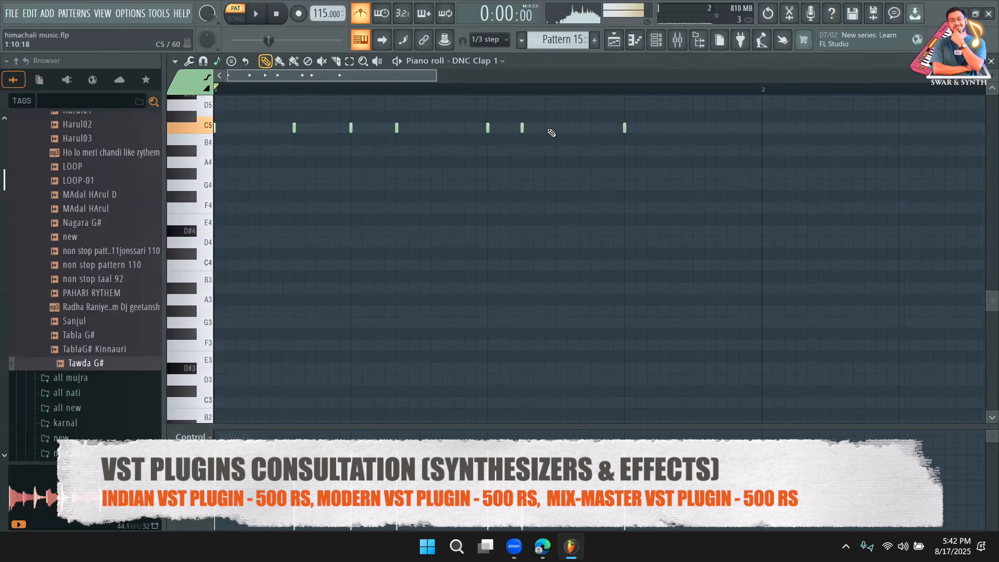
left_click(580, 130)
right_click(523, 129)
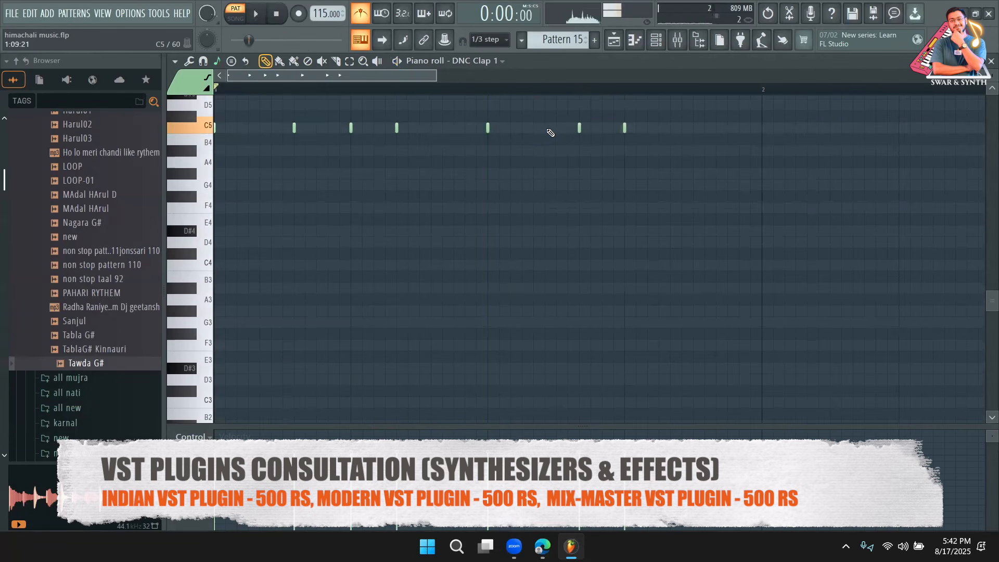
left_click(535, 128)
Play the clap pattern and add two more C5 claps after the fourth hit
key("space")
key("space")
left_click(671, 128)
left_click(706, 128)
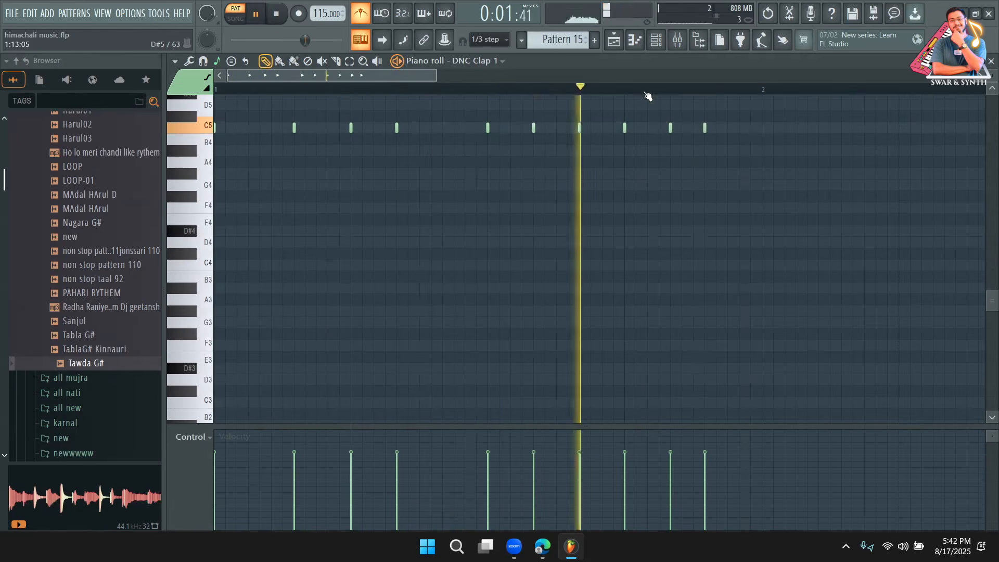
In the playlist, trim the opening of the Track 9 Pattern 15 clip with Cell snap and realign its start to mid-bar 4
left_click(614, 40)
key("space")
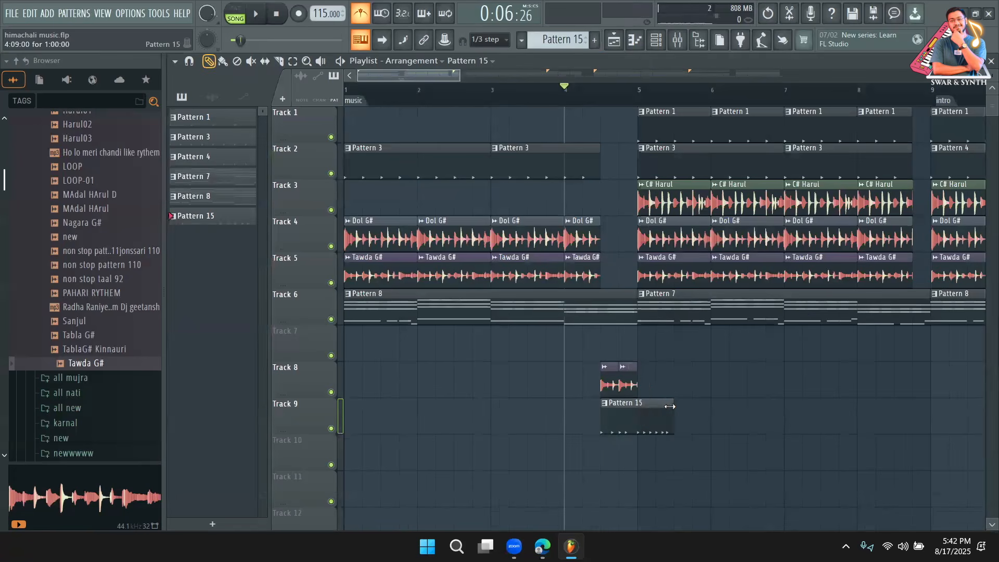
key("space")
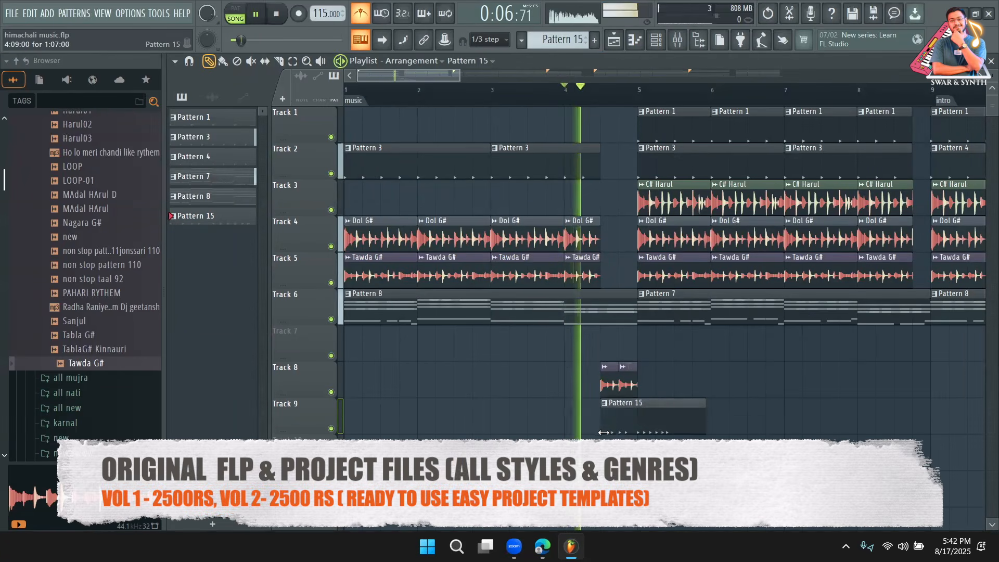
left_click(486, 39)
left_click(492, 62)
mouse_move(599, 421)
left_mouse_down()
mouse_move(647, 422)
mouse_move(620, 423)
left_mouse_up()
key("space")
key("space")
key("space")
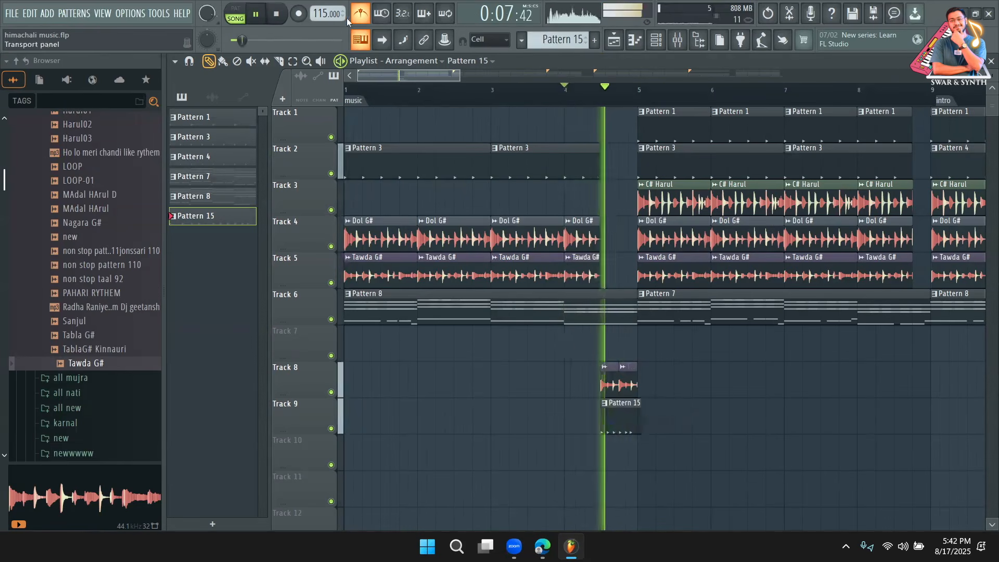
Slice off the end of the Pattern 15 clip that runs past bar 5 on Track 9
left_click(279, 61)
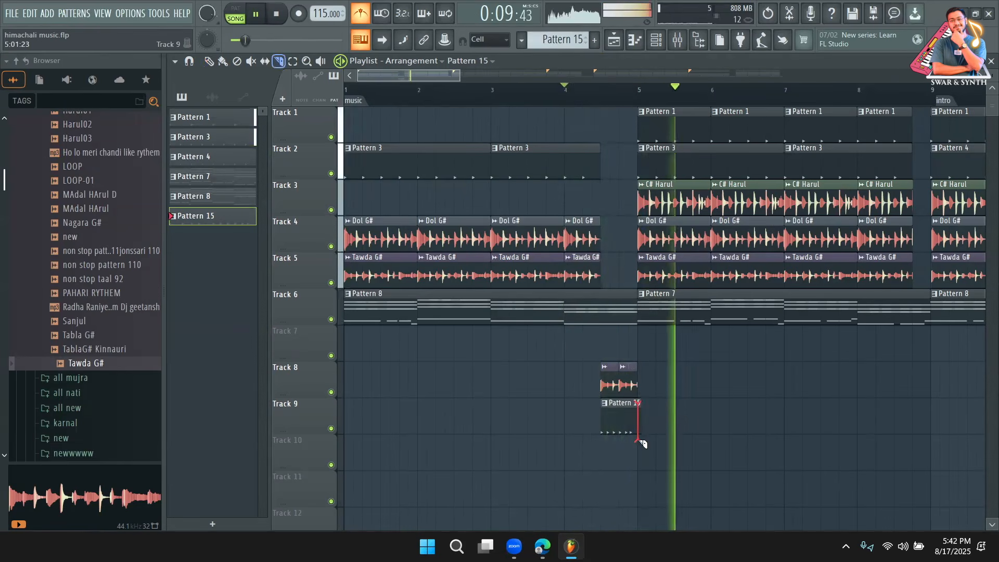
left_click(208, 61)
key("space")
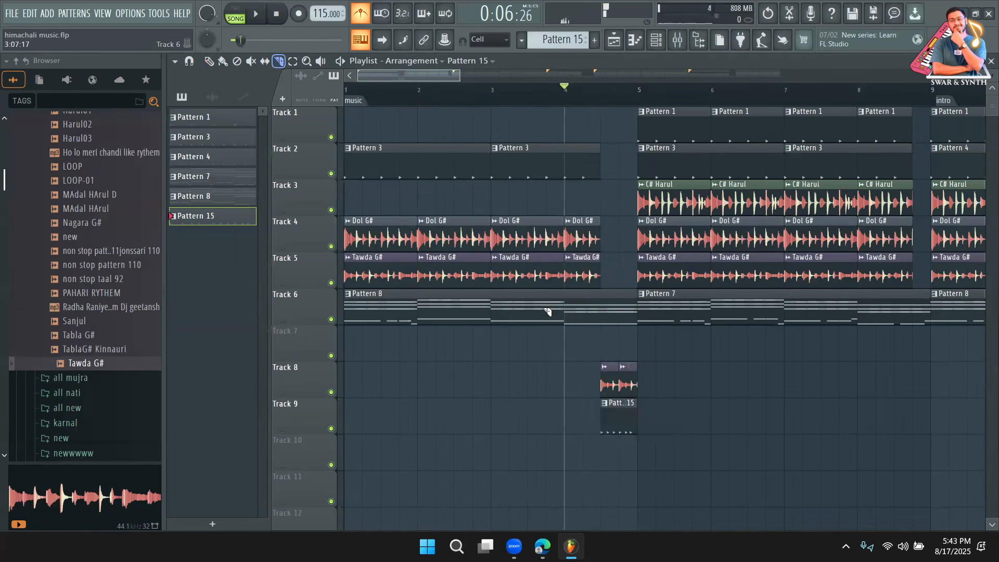
Slice Pattern 8 on Track 6 halfway through bar 4 and make the cut-off section a unique pattern
left_click_drag(609, 326, 609, 326)
left_click(210, 62)
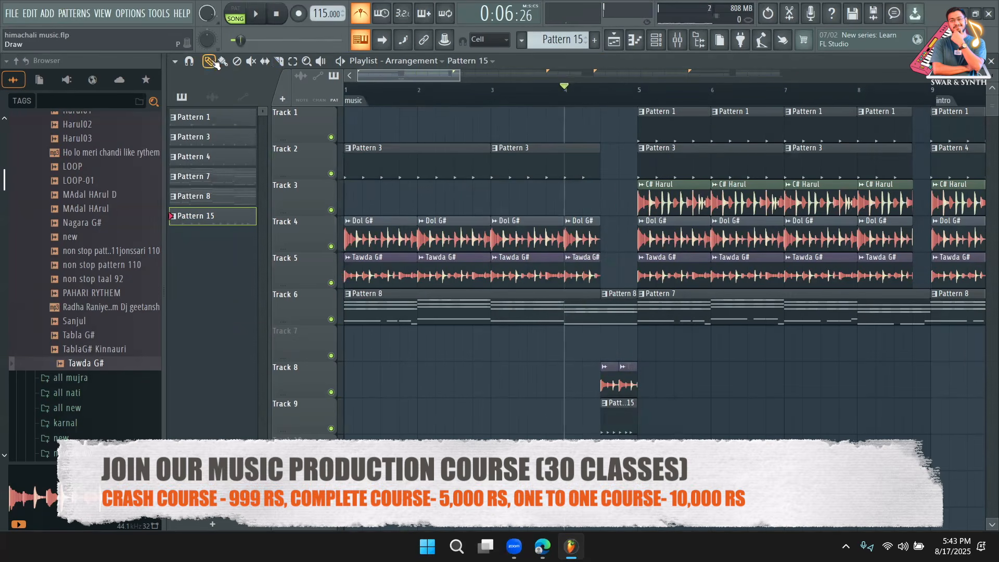
right_click(608, 299)
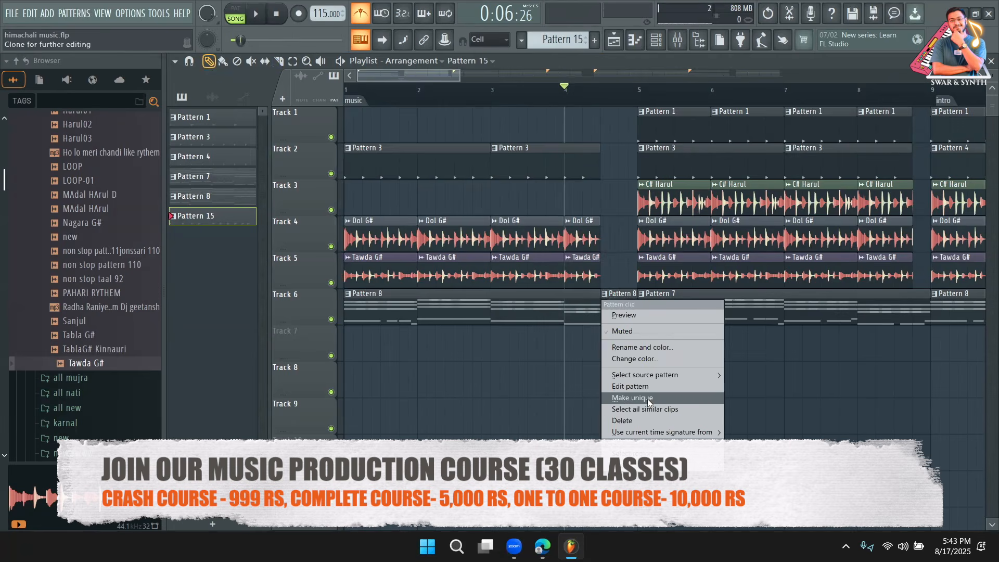
left_click(647, 399)
Open the unique pattern in the channel rack to edit its Ample Bass P Lite II part
double_click(614, 306)
left_click(655, 45)
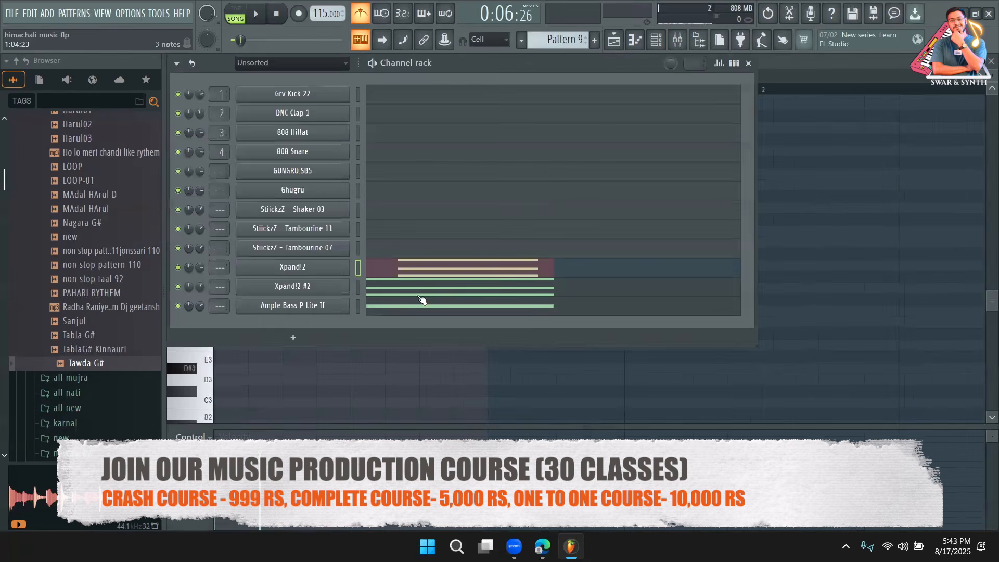
right_click(367, 307)
left_click(502, 308)
Return to the playlist and play the arrangement from bar 3 through the transition into bar 5
left_click(615, 42)
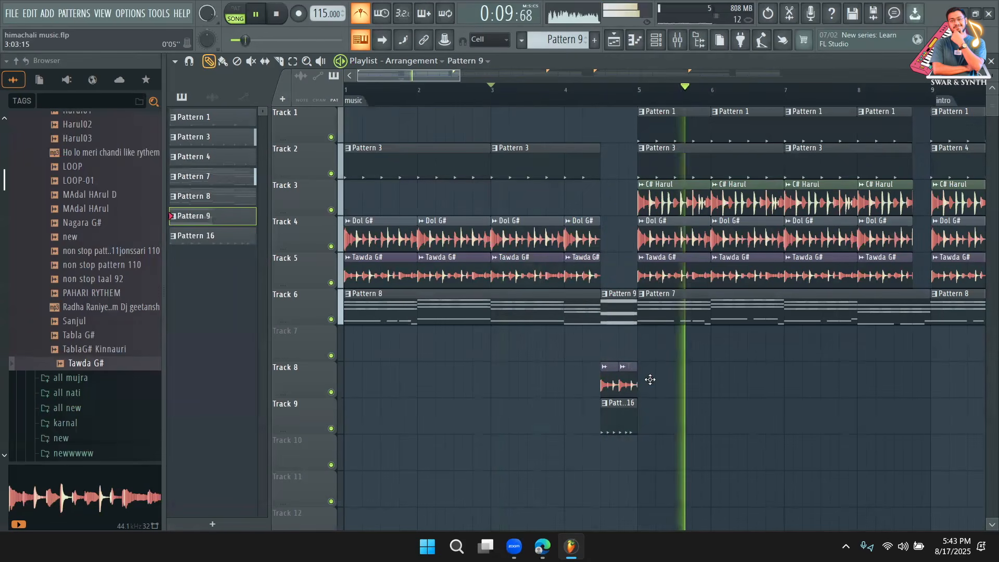
key("space")
key("space")
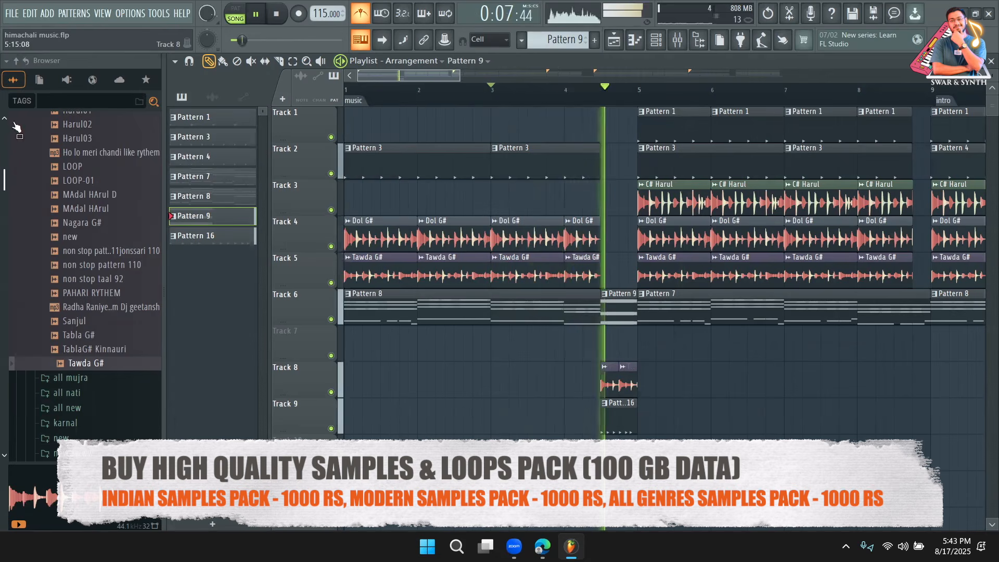
key("space")
Search the browser for "bass slide" and audition samples in the KSHMR_Bass_Slides folder
scroll(137, 362, "up", 4)
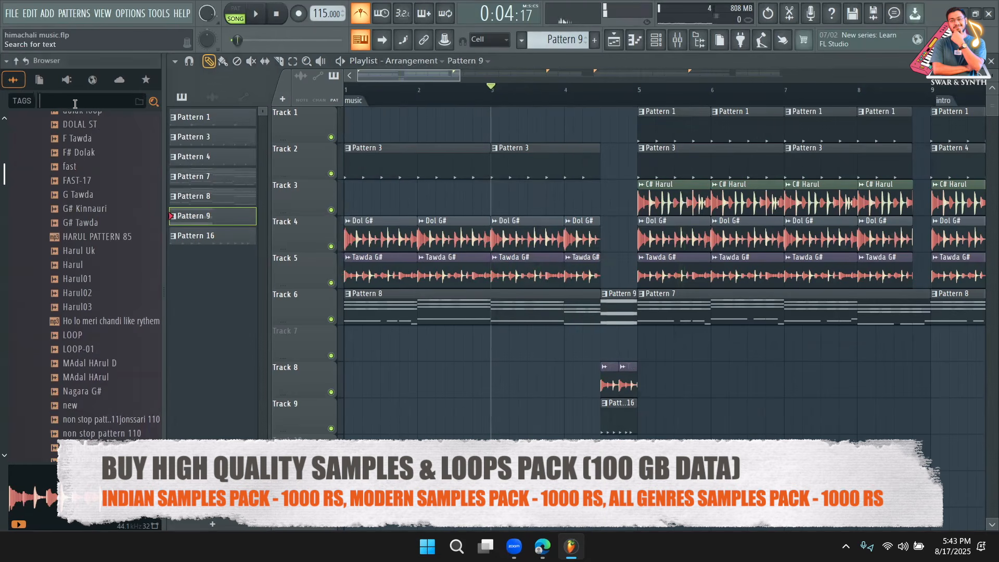
type("s")
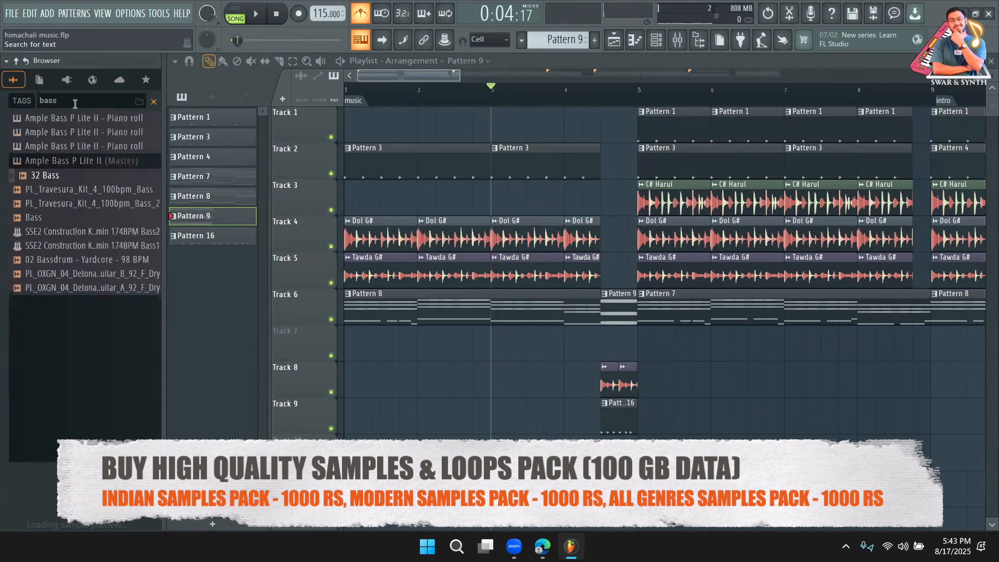
type(" slide")
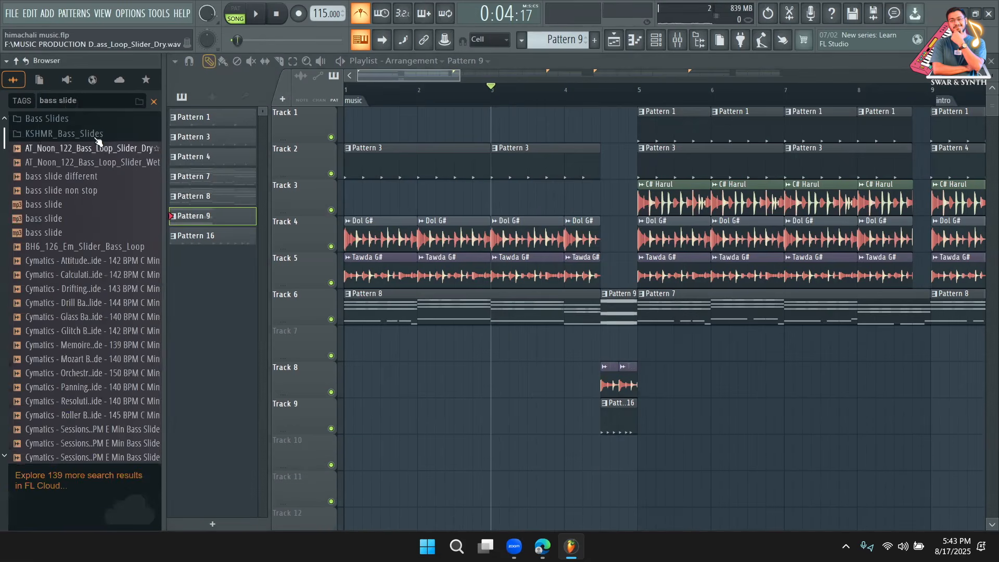
left_click(104, 177)
left_click(115, 193)
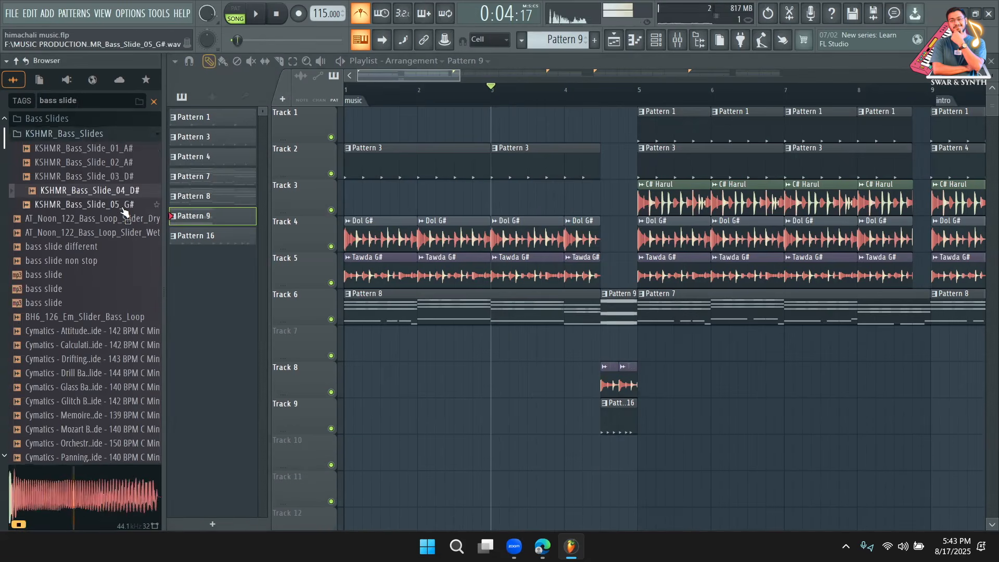
Place KSHMR_Bass_Slide_05_G# on Track 7 one beat before bar 5 and play the transition with Pattern 9 shortened to one beat
left_click(130, 203)
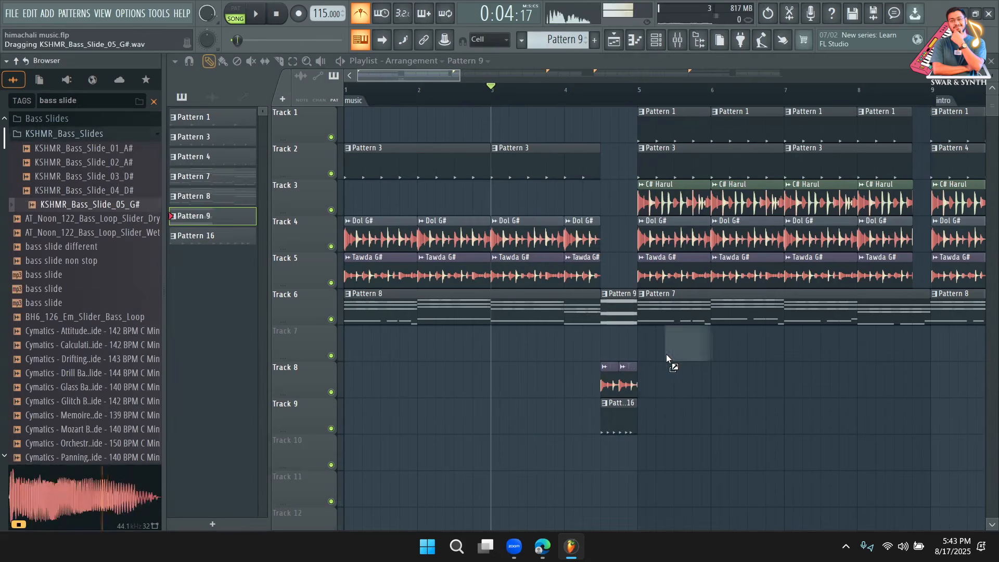
left_click_drag(627, 346, 629, 347)
key("space")
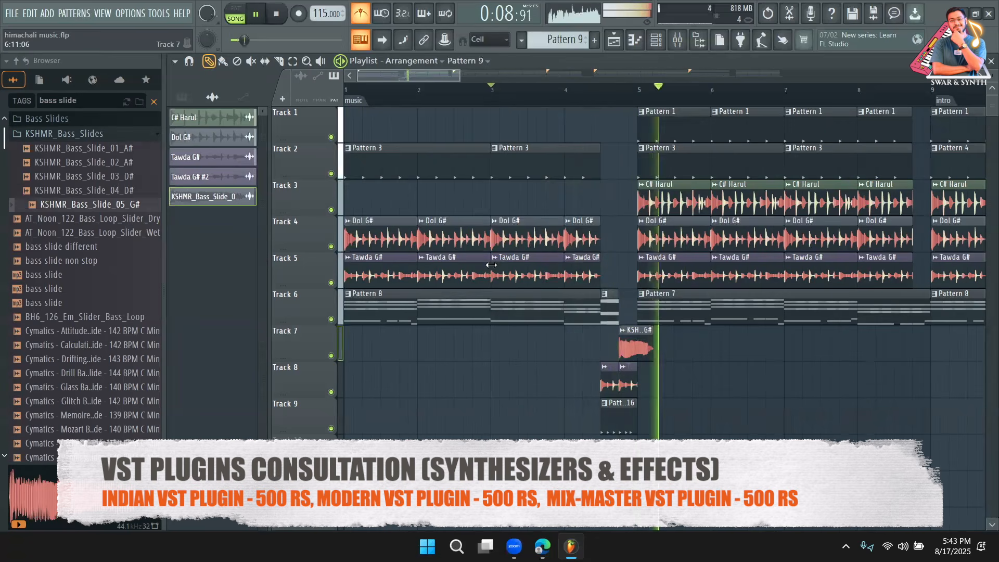
key("space")
Make the bass slide clip on Track 7 unique, open its channel settings and play the transition zoomed in
left_click(624, 331)
left_click(668, 497)
double_click(639, 337)
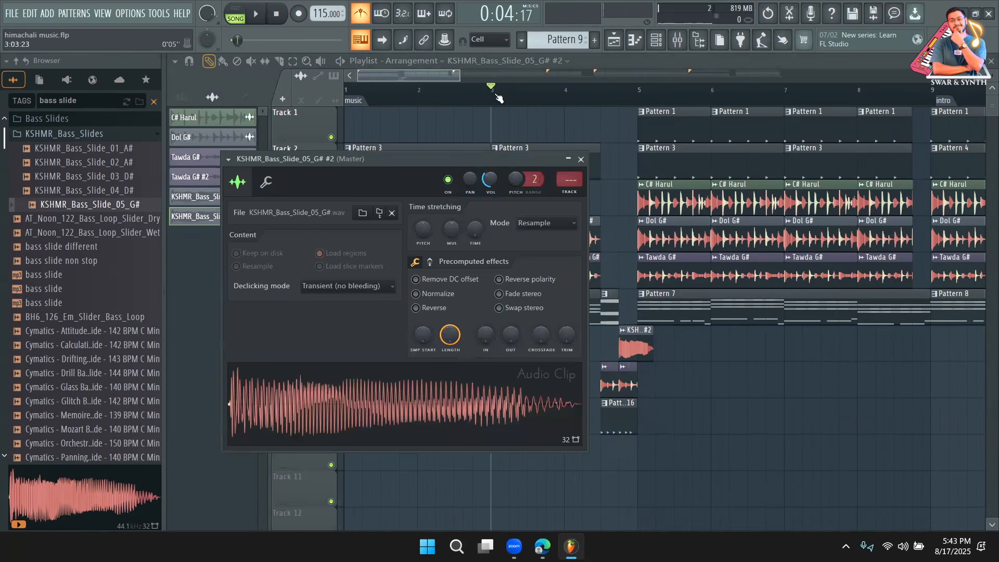
key("space")
left_click_drag(457, 74, 421, 80)
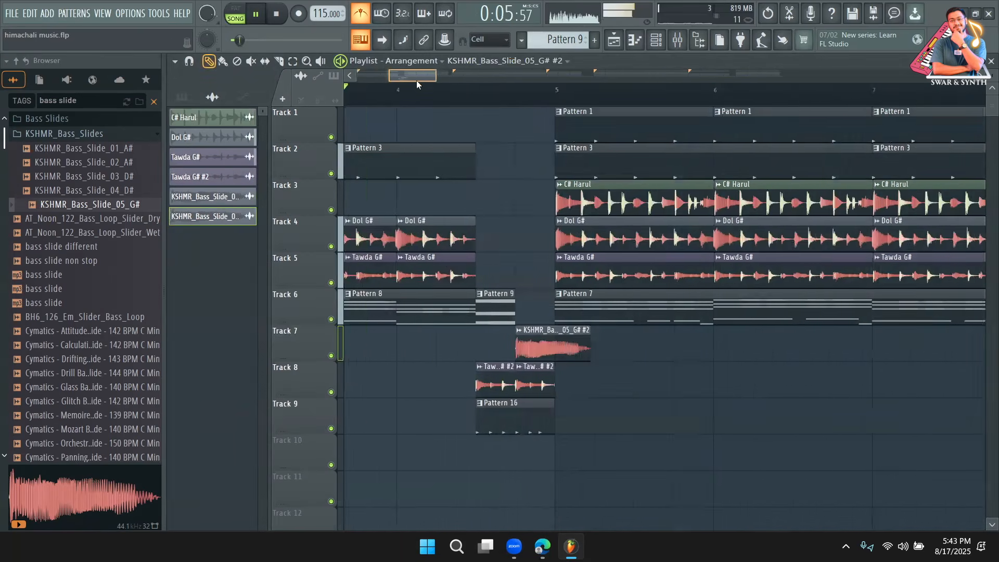
double_click(514, 359)
key("Escape")
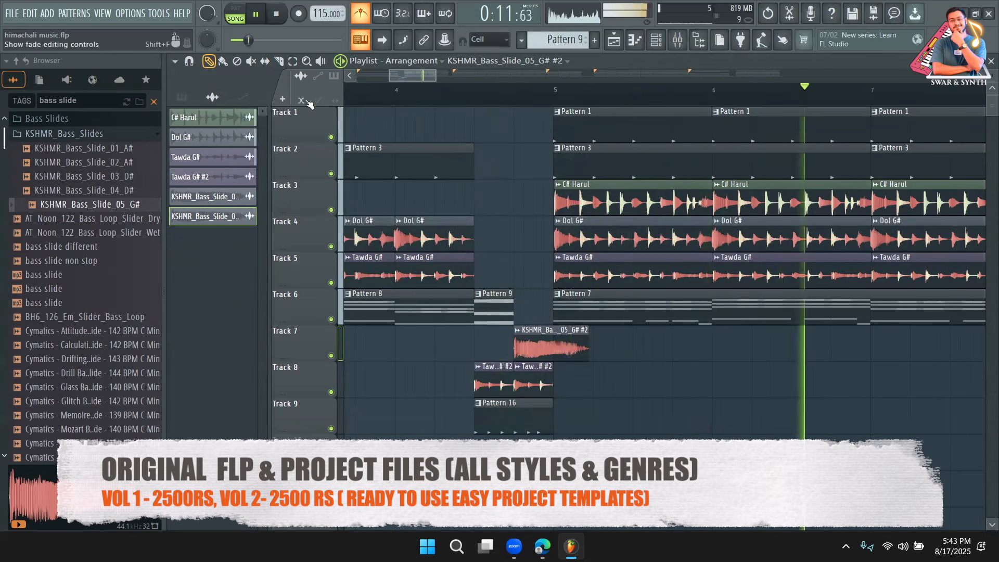
Add a fade-out to the bass slide clip on Track 7 with the fade editing controls and play the transition
left_click_drag(547, 328, 535, 331)
key("space")
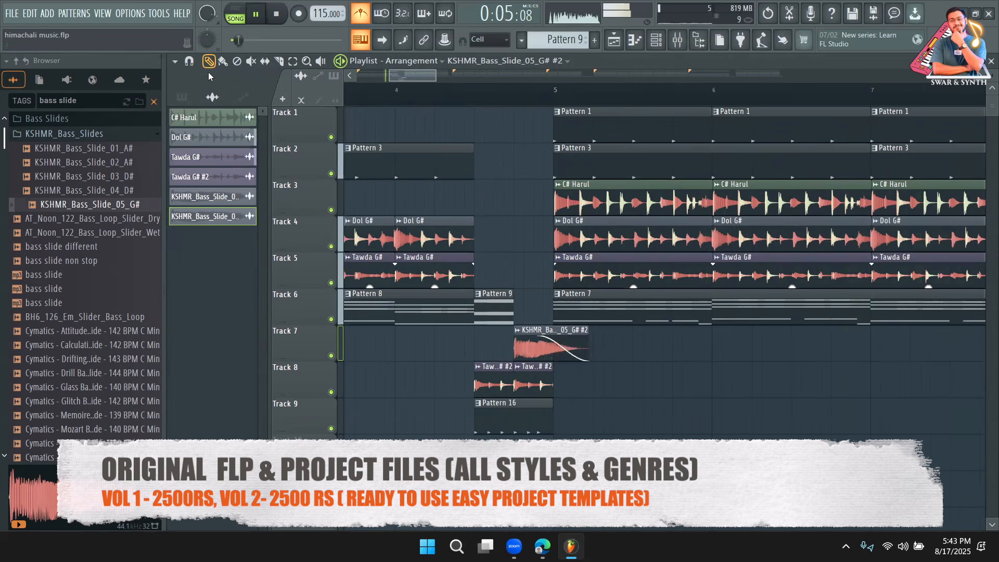
left_click(446, 77)
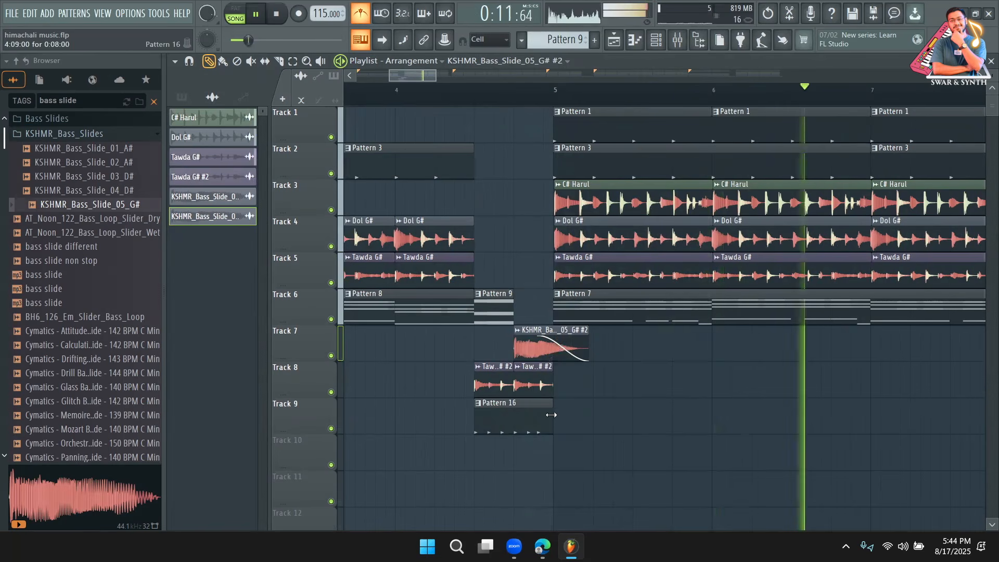
Delete the second Tawda G# #2 clip on Track 8 and shorten the Pattern 16 clip on Track 9 to one beat
right_click(529, 383)
left_click(539, 389)
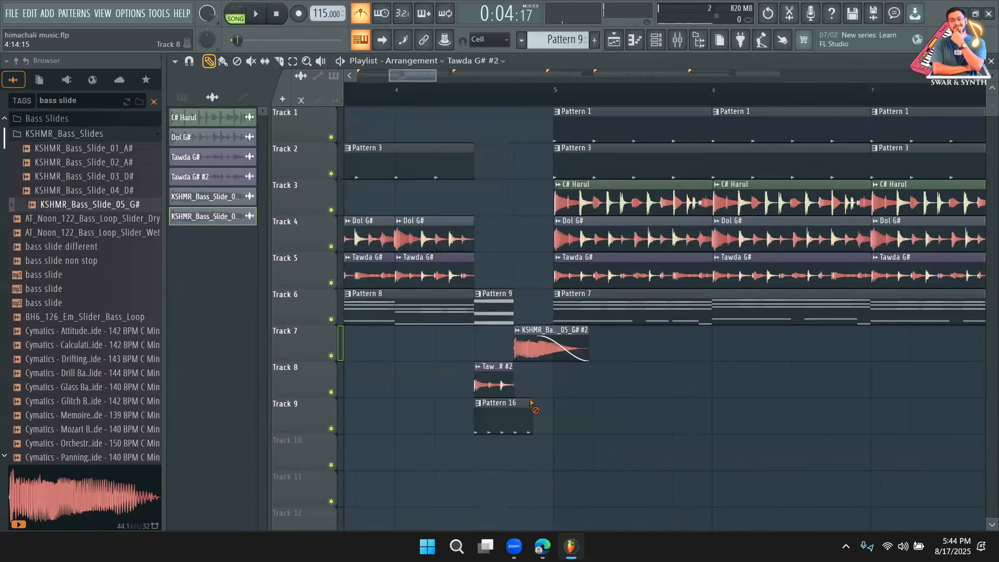
left_click_drag(532, 395, 514, 396)
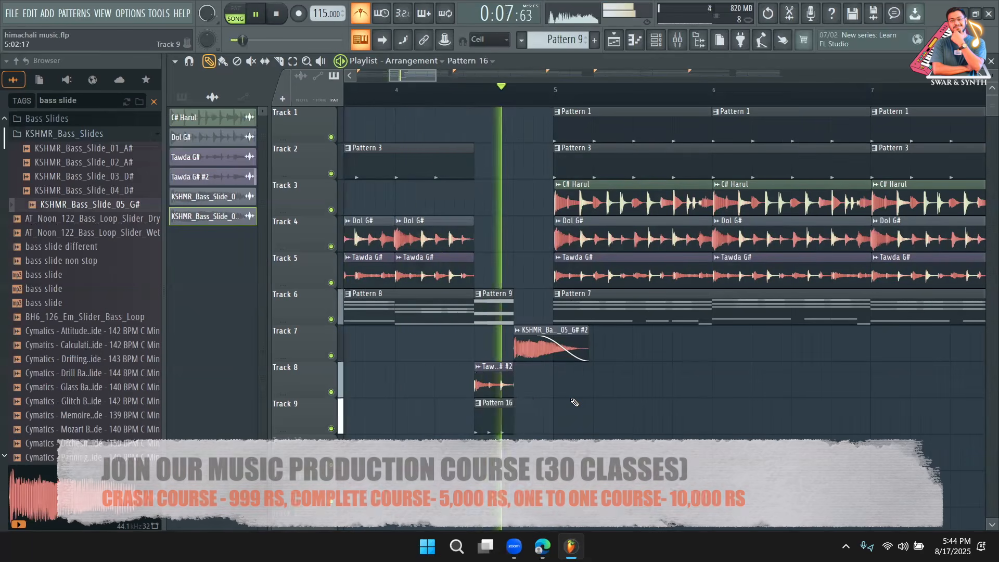
Copy the one-beat Pattern 16 clip on Track 9 into the gap just before bar 9
left_click_drag(432, 75, 535, 78)
left_click(489, 420)
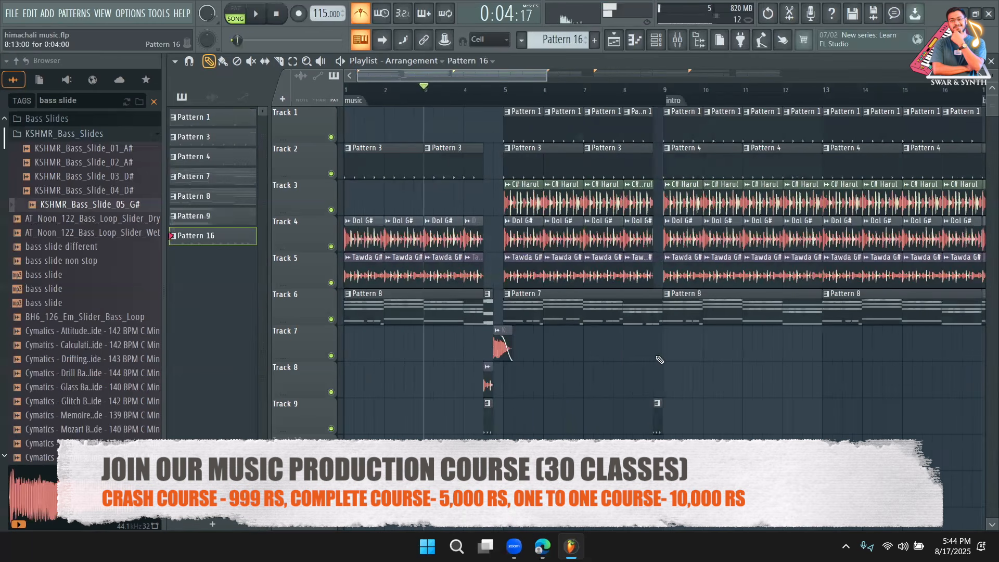
Copy the bass slide on Track 7 into the break before bar 21 and fill Track 8 from bar 20 with three Tawda G# #2 clips
key("space")
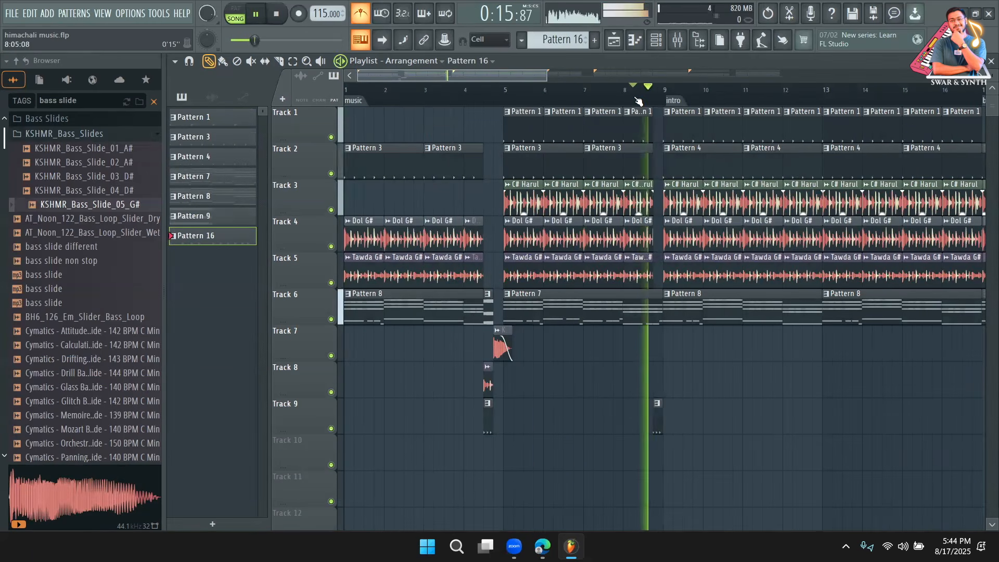
mouse_move(546, 76)
left_mouse_down()
mouse_move(565, 81)
mouse_move(512, 79)
mouse_move(547, 79)
left_mouse_up()
mouse_move(369, 350)
left_mouse_down()
mouse_move(988, 393)
mouse_move(906, 380)
mouse_move(908, 341)
left_mouse_up()
left_click_drag(568, 76, 511, 68)
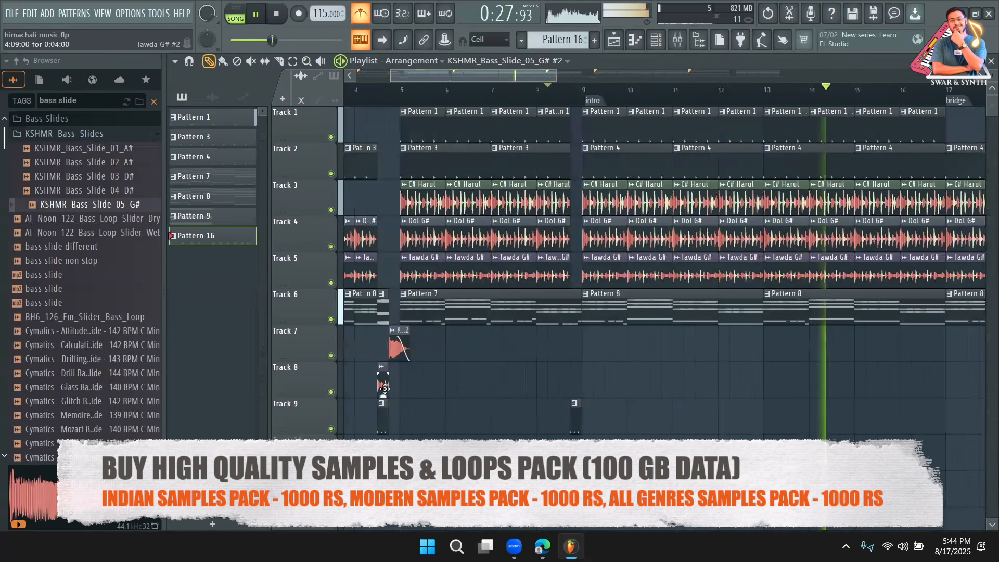
left_click_drag(383, 388, 901, 388)
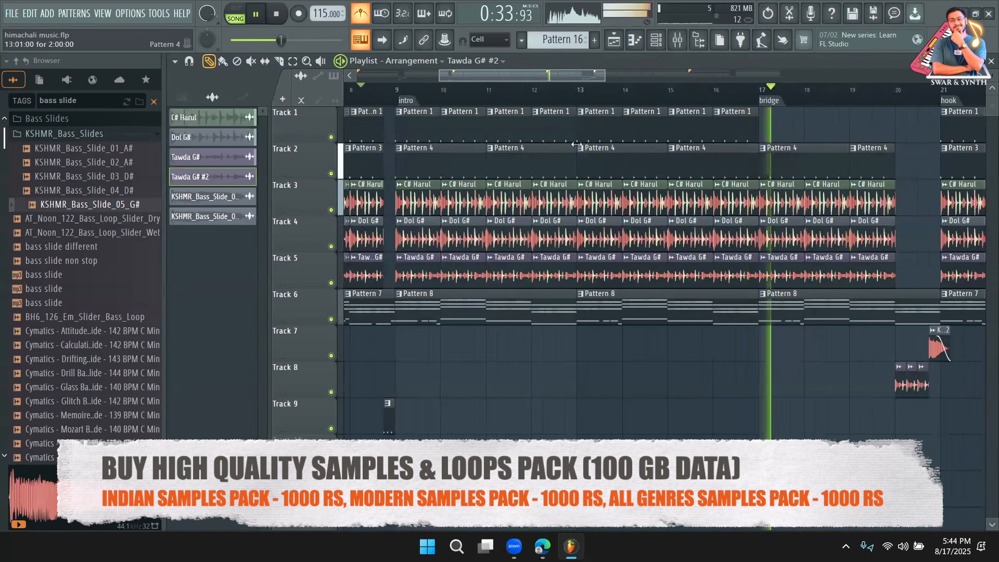
Place Pattern 16 on Track 9 at bar 20 and trim it and the Track 6 Pattern 8 clip to the start of the bass slide
left_click(388, 415)
left_click(945, 445)
left_click_drag(950, 457, 867, 411)
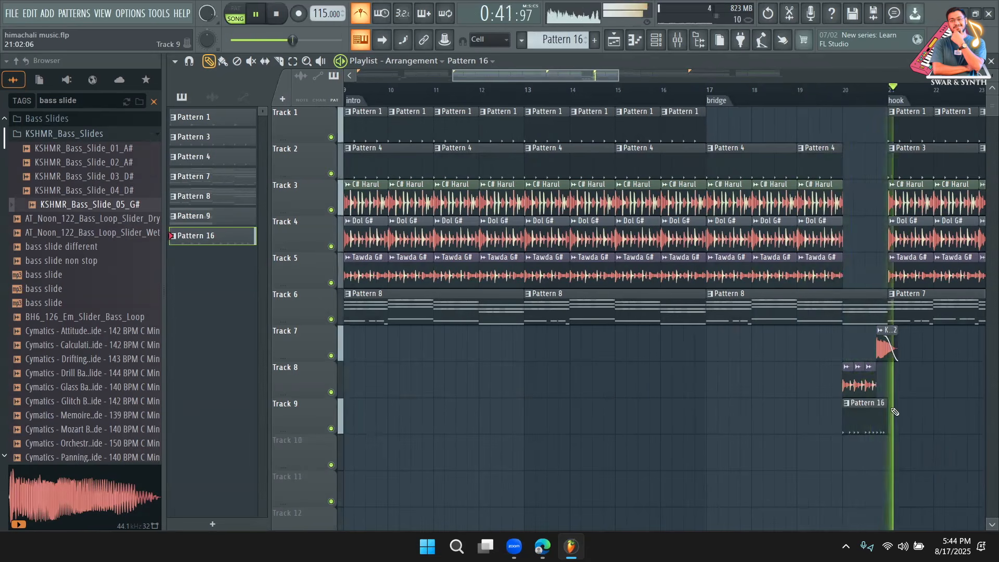
left_click_drag(886, 409, 876, 408)
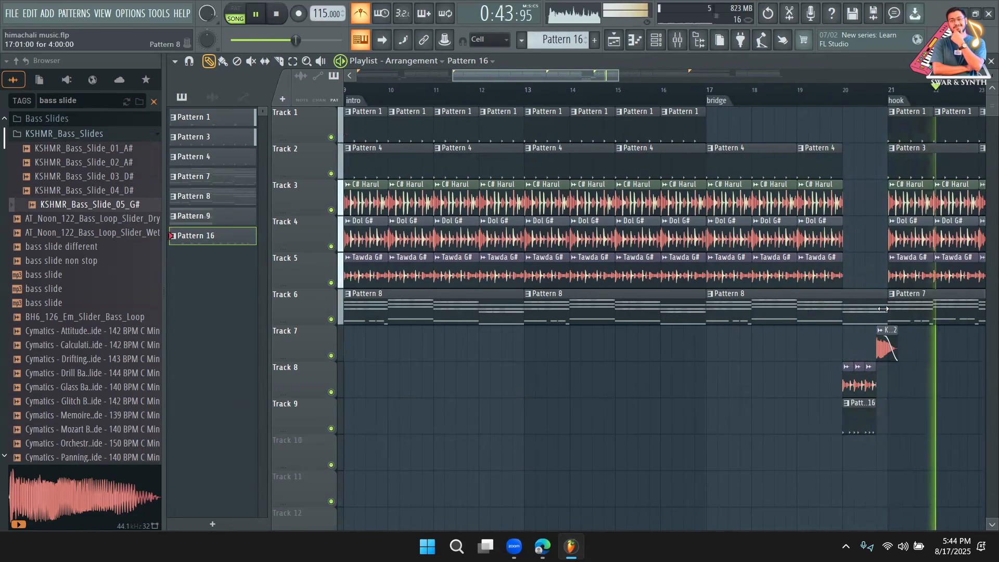
left_click_drag(880, 307, 876, 308)
key("space")
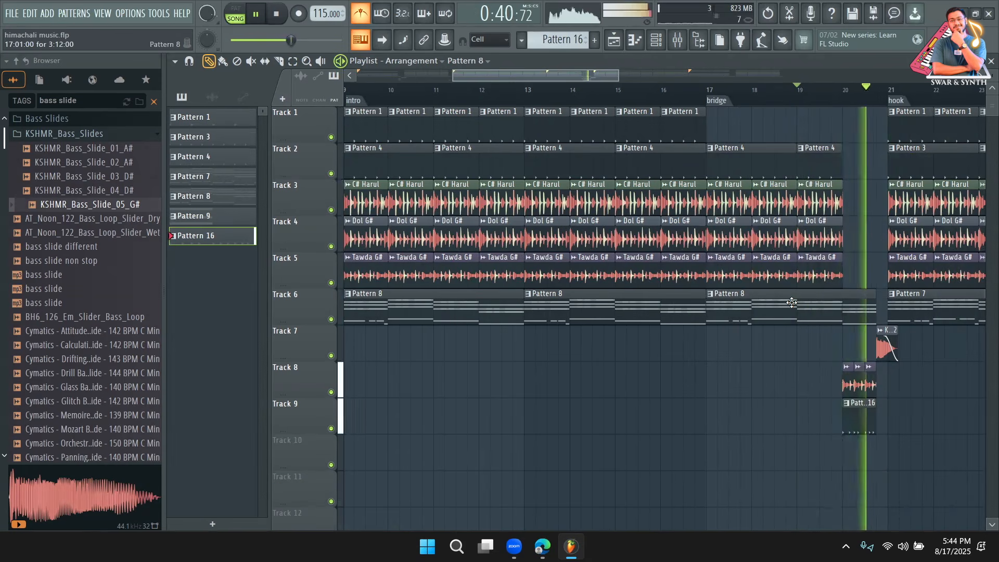
Replace the long Pattern 16 clip on Track 9 at bar 20 with three consecutive one-beat Pattern 16 clips
key("space")
left_click(855, 422)
left_click(850, 423)
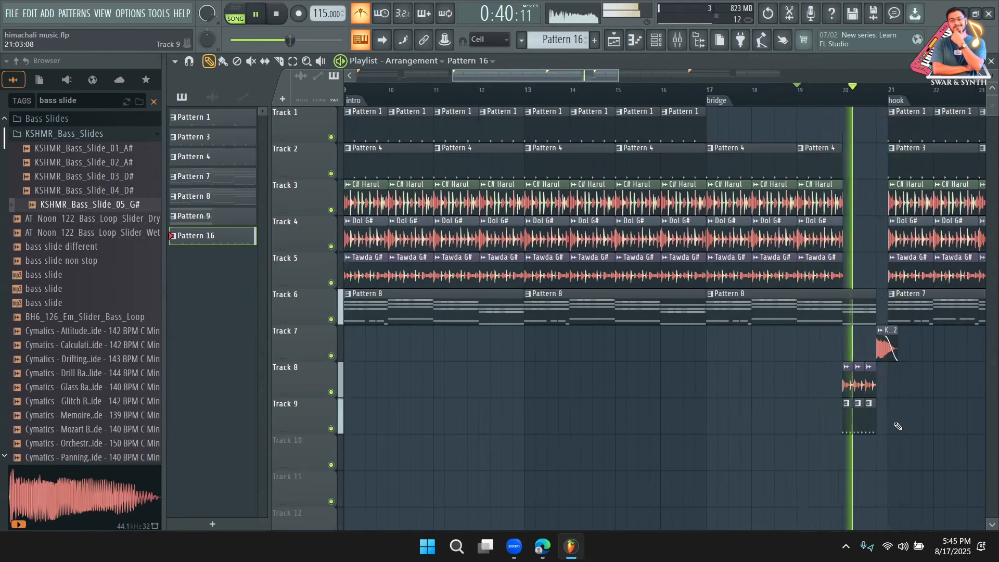
double_click(852, 419)
key("space")
Show Pattern 16 in the channel rack as steps and try Grv Kick 22 hits on steps 9, 10 and 11 during playback
left_click(635, 41)
left_click(657, 43)
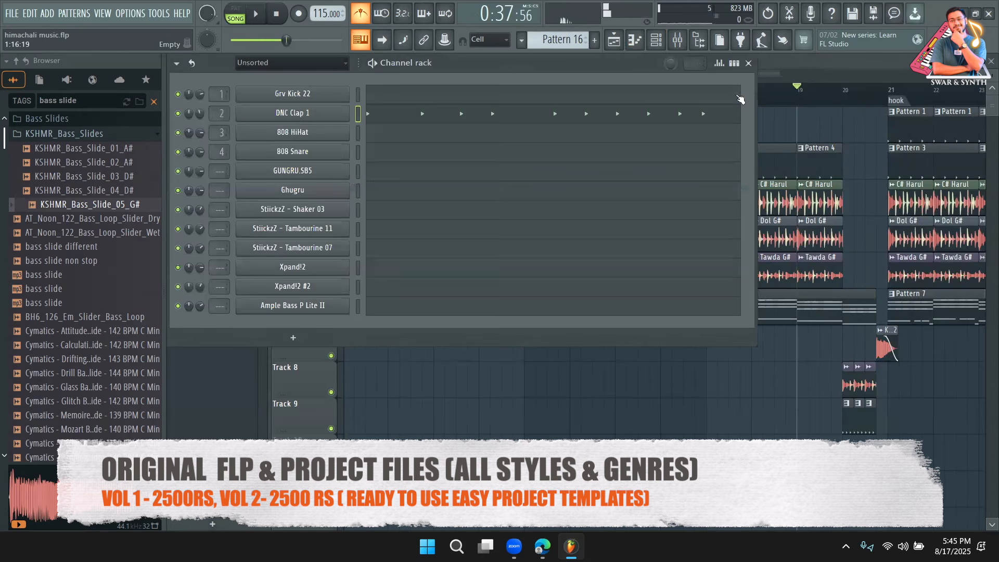
left_click(736, 63)
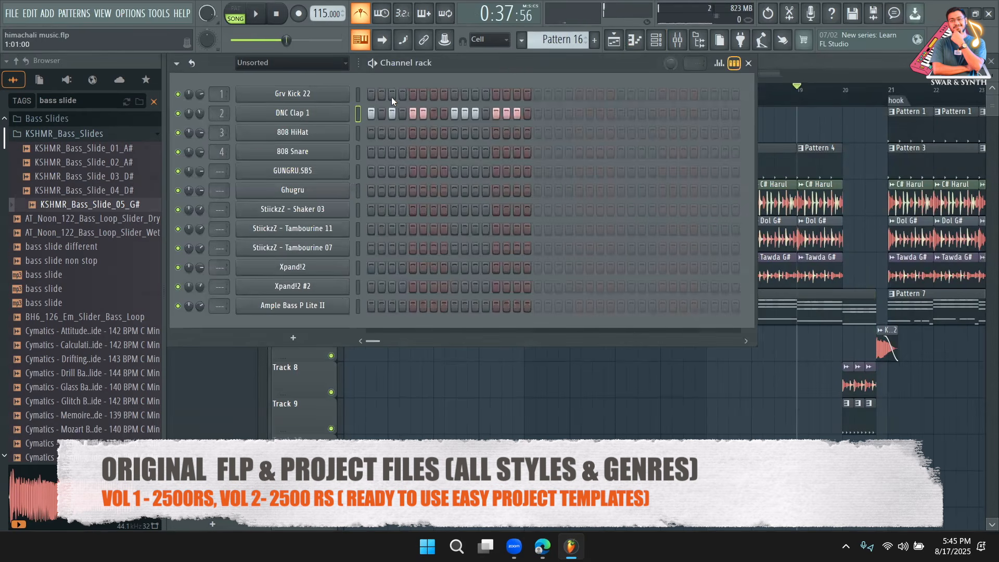
key("space")
left_click(454, 94)
left_click(465, 94)
left_click(475, 95)
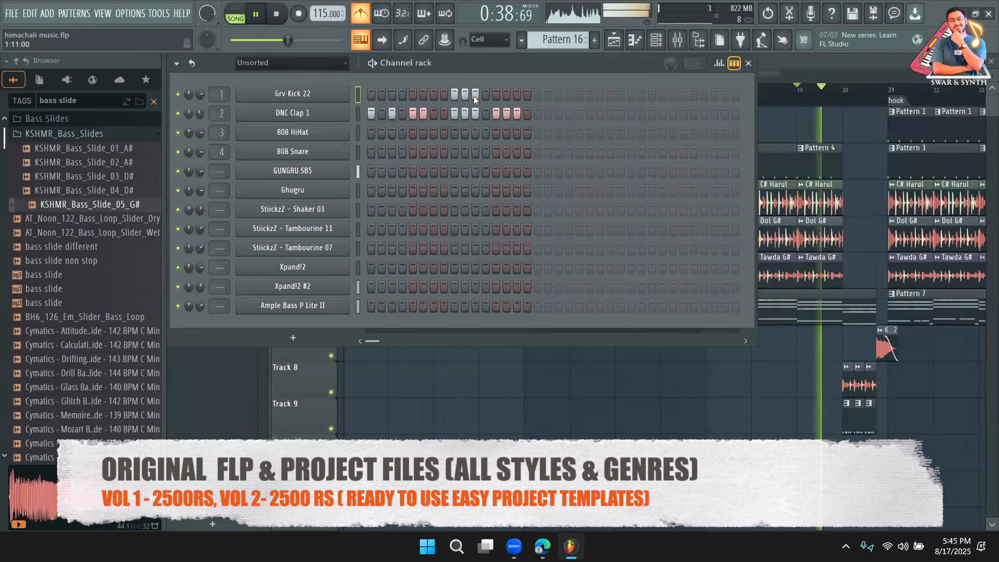
left_click(475, 94)
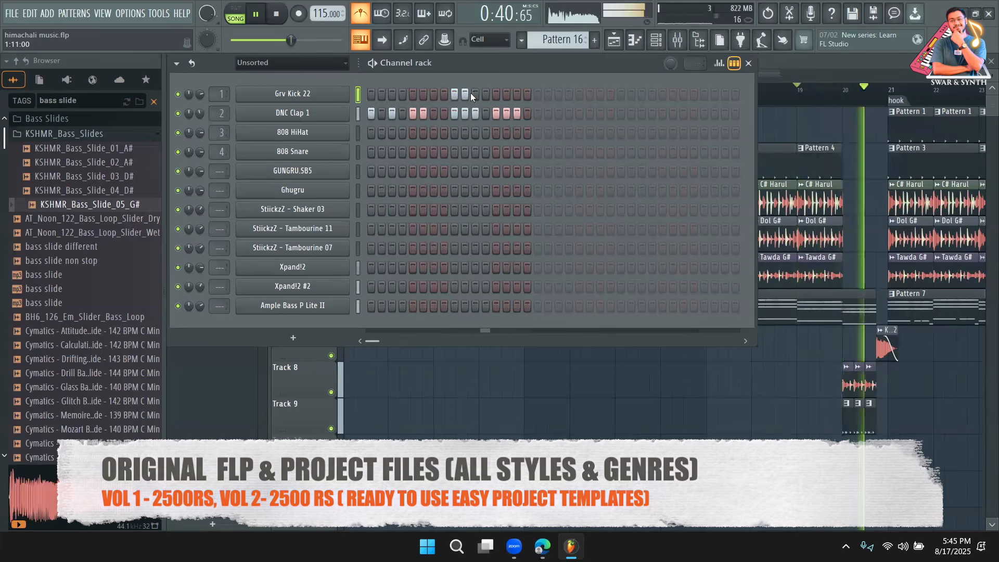
Try a Grv Kick 22 hit on step 13 of Pattern 16 and clear all of its kick steps
left_click(465, 94)
key("space")
key("space")
left_click(496, 94)
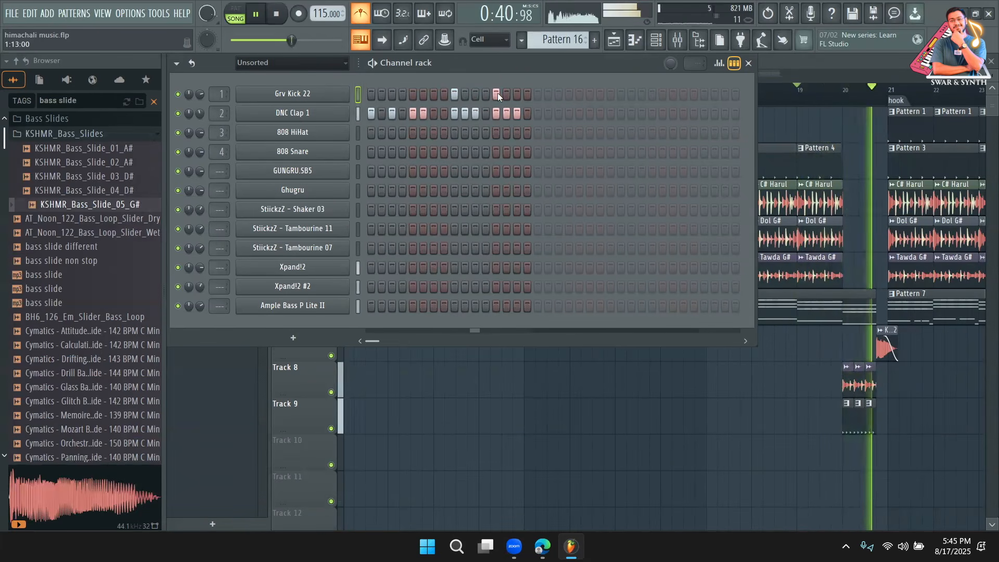
left_click(497, 93)
left_click(453, 94)
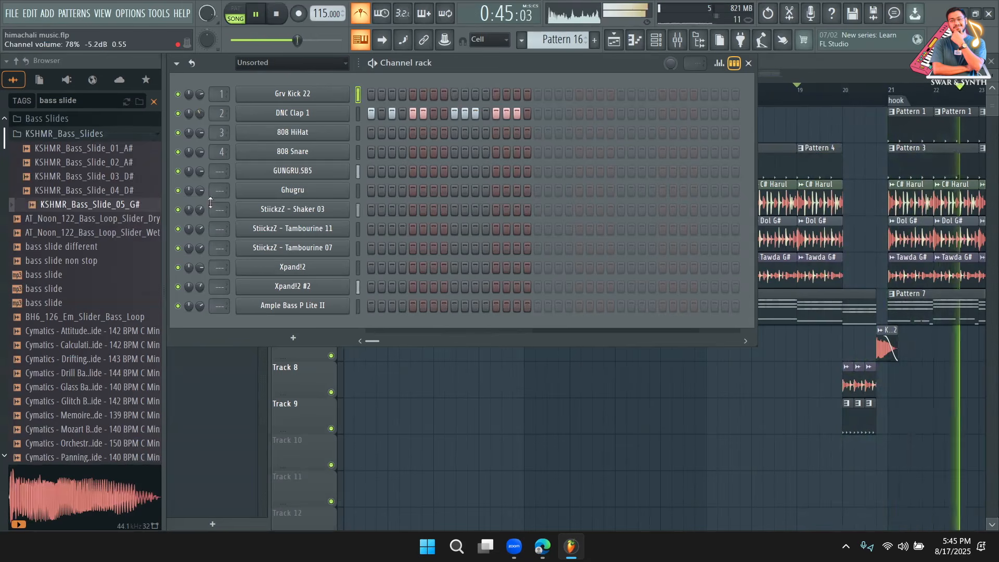
Trim the drum and loop clips by one beat before bar 29, copy the one-beat Pattern 16 clip into the gap on Track 9 and rewind
key("F6")
left_click_drag(618, 76, 557, 56)
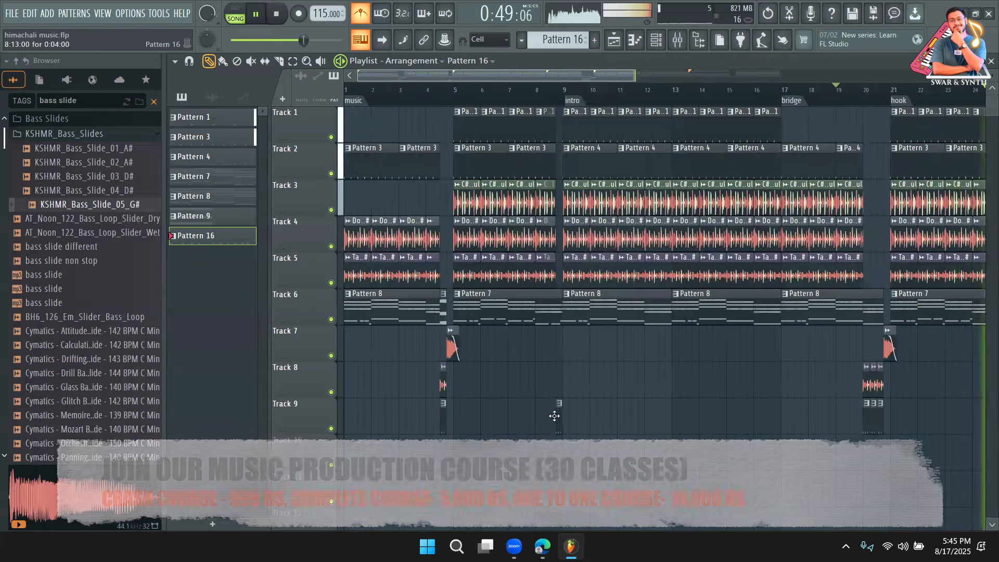
left_click_drag(577, 76, 674, 68)
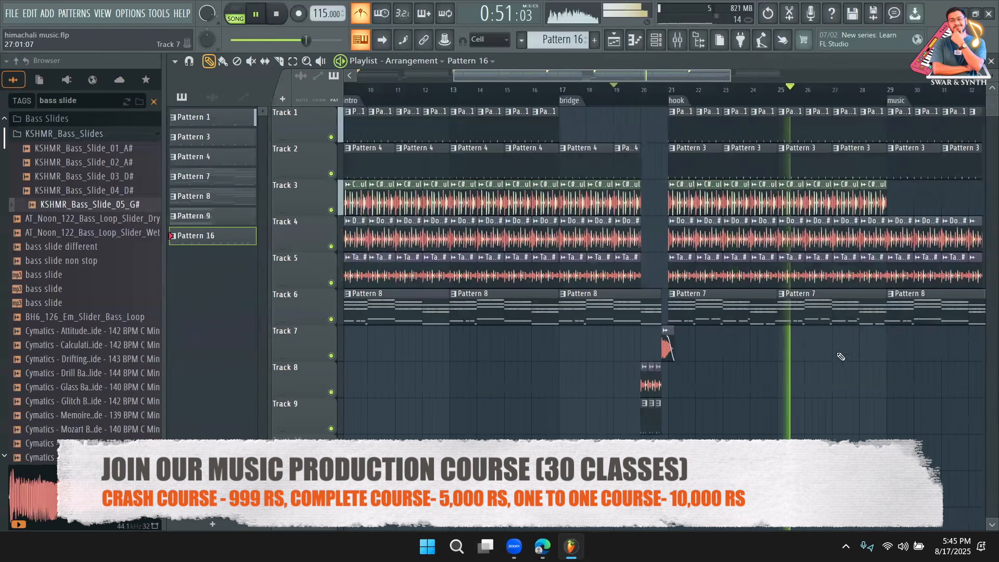
key("space")
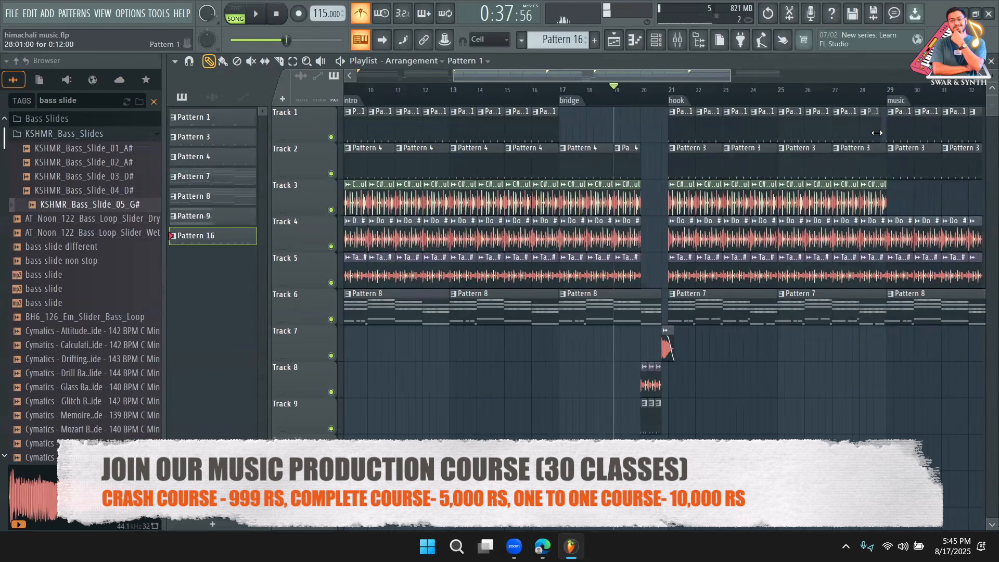
left_click(882, 202)
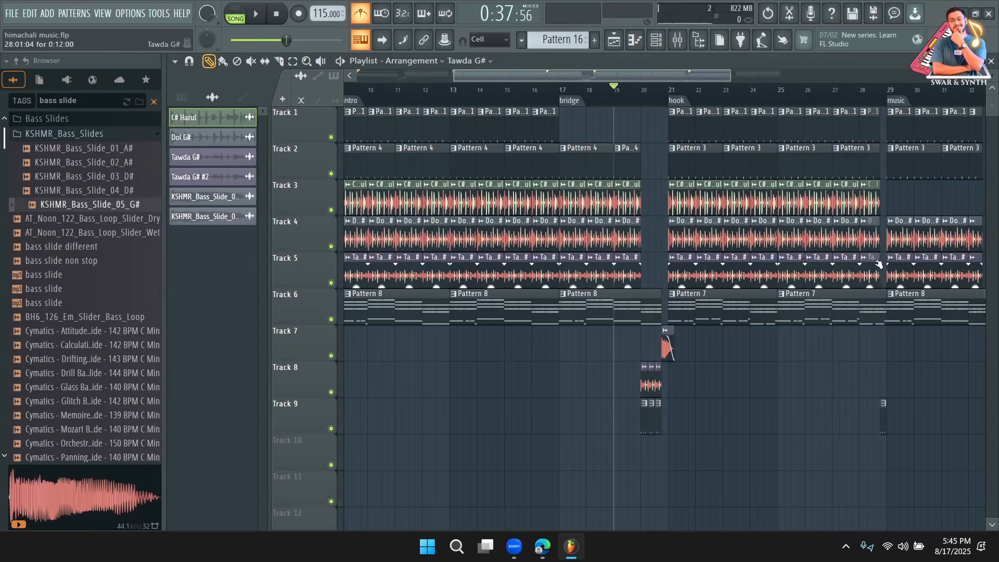
left_click_drag(658, 78, 188, 63)
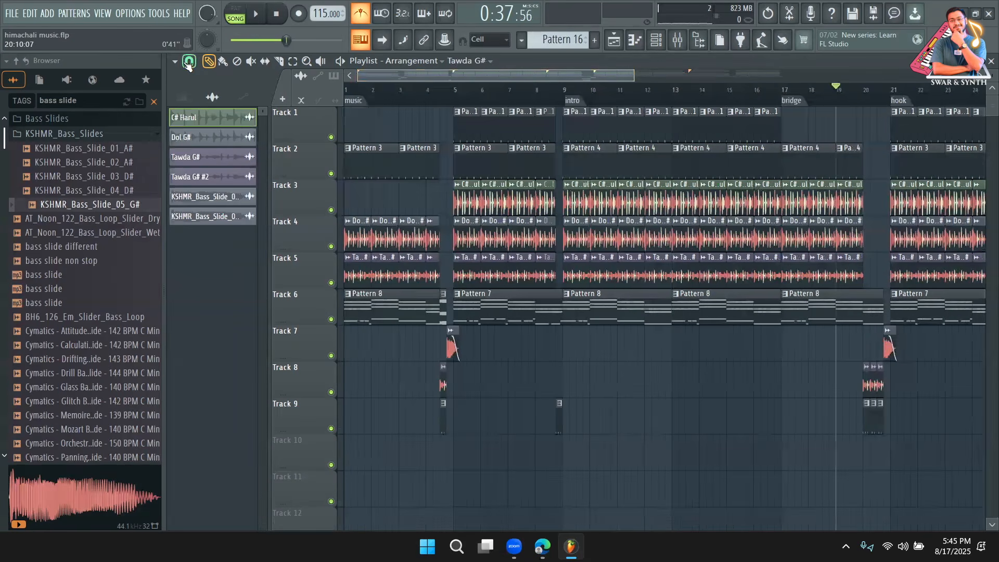
left_click_drag(371, 89, 278, 85)
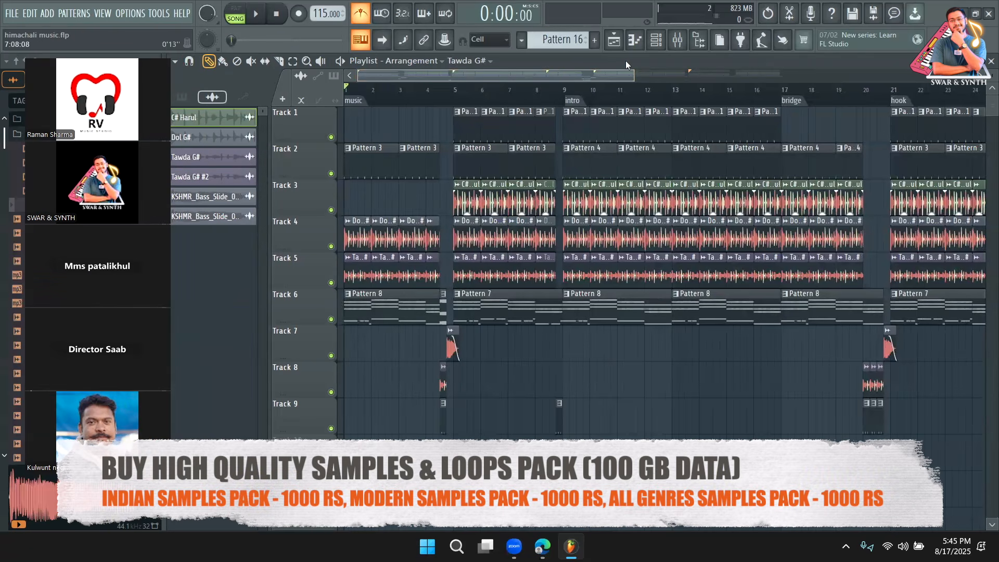
Show the Unsorted channels in the channel rack and add the SOLO generator plugin as a new channel
left_click(656, 41)
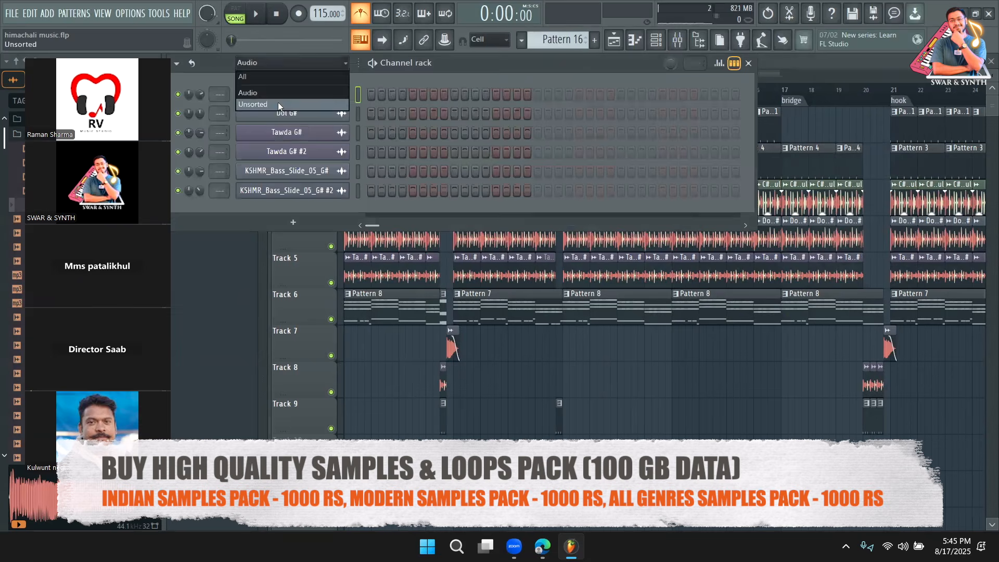
left_click(278, 104)
left_click(290, 337)
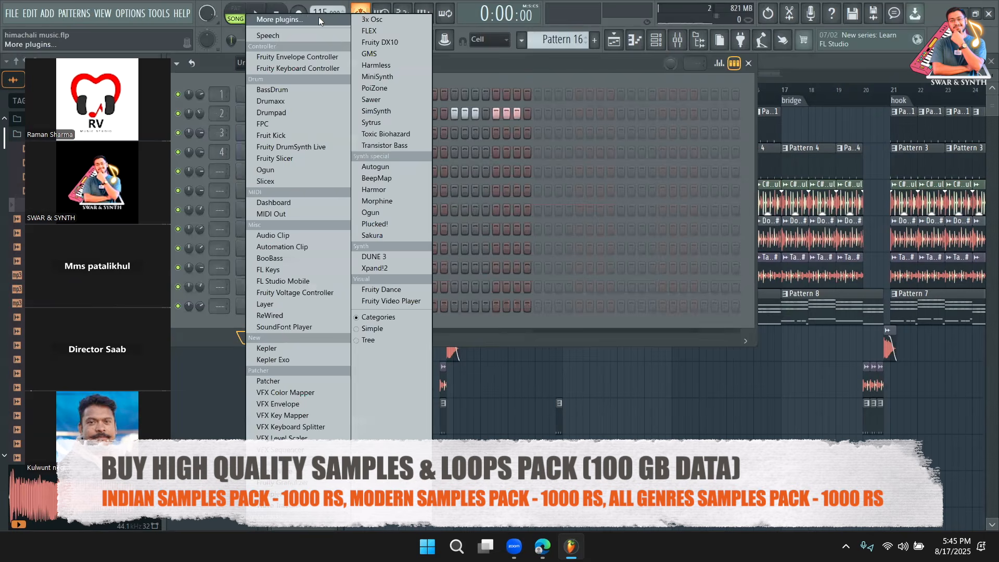
left_click(319, 19)
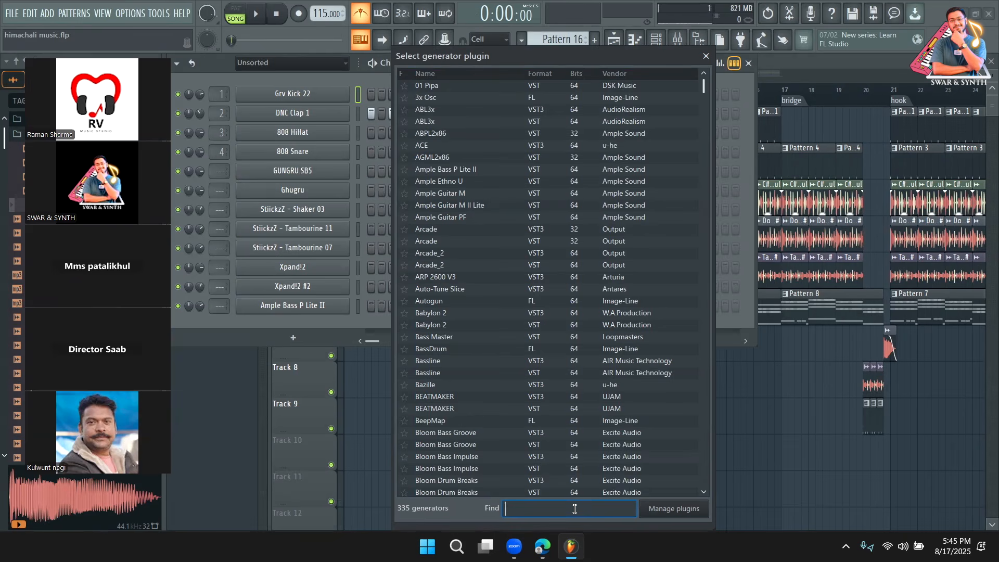
type("olo")
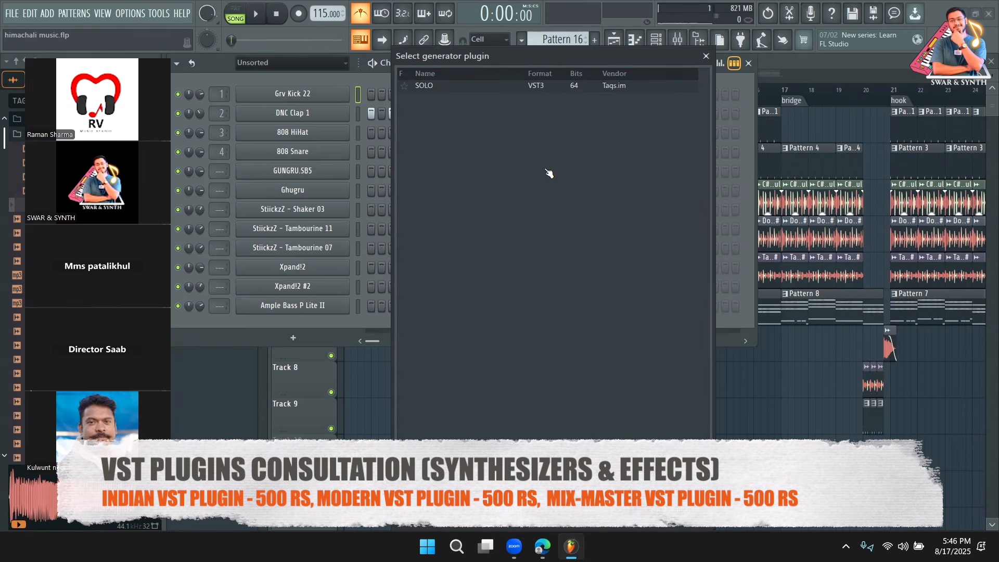
key("Return")
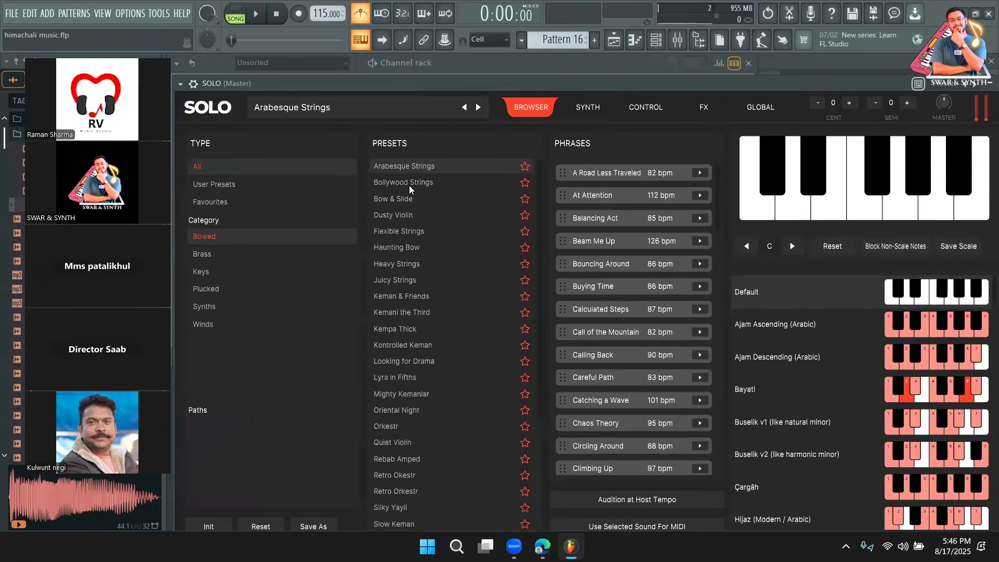
Audition SOLO's bowed presets Bollywood Strings and Arabesque Strings and its brass presets Hard Blower, Lazy Trumpet and Saidi Sax
left_click(404, 183)
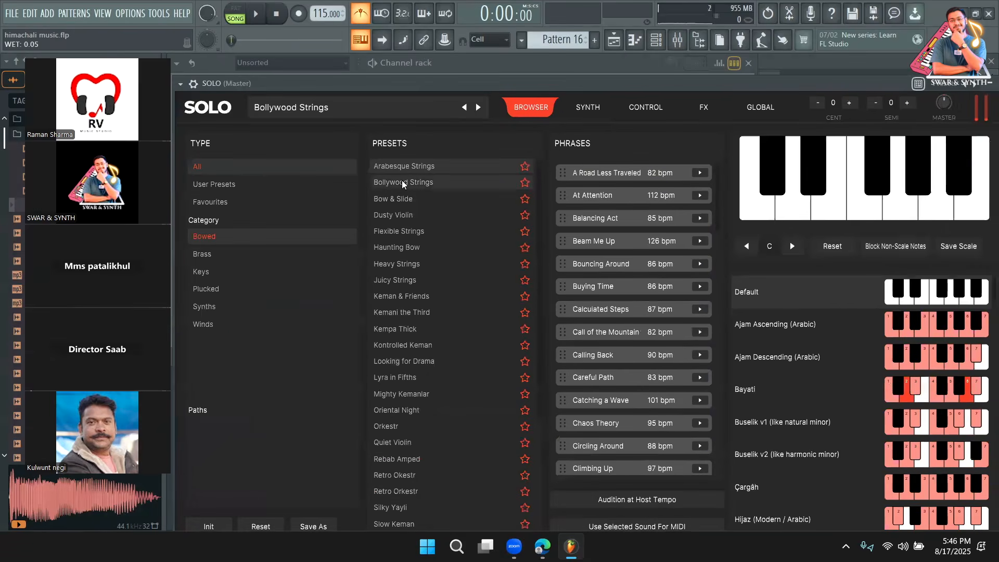
left_click(401, 167)
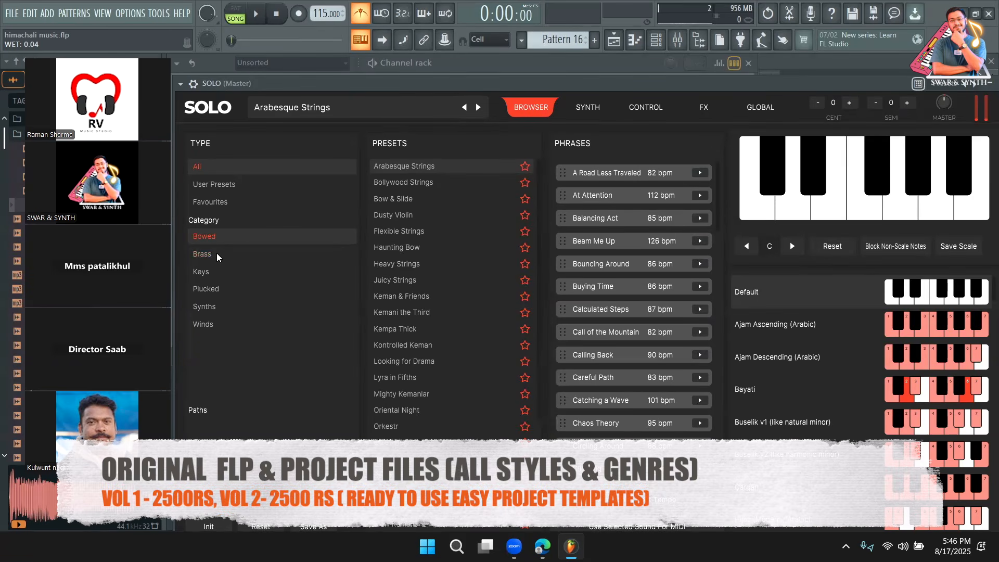
left_click(216, 256)
left_click(380, 202)
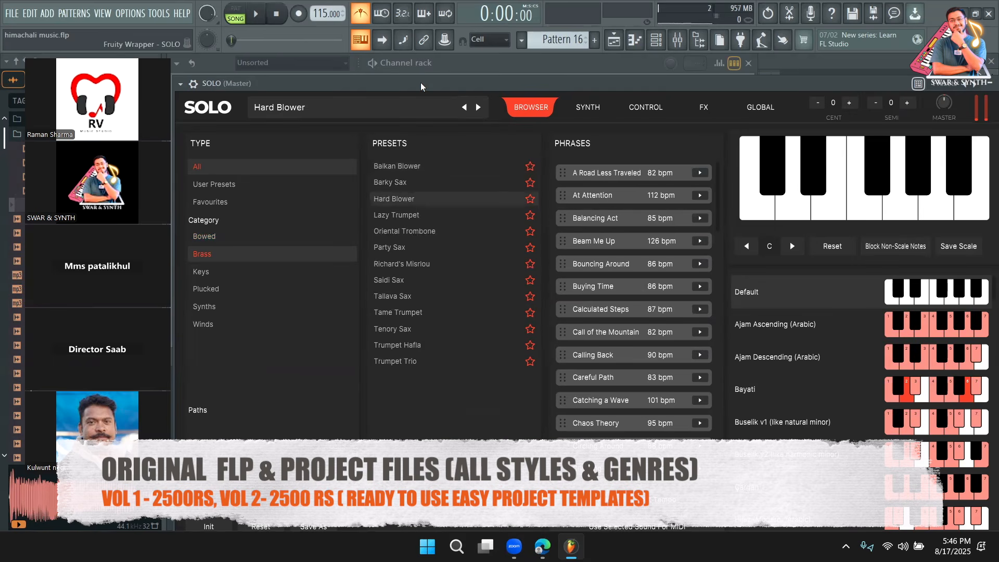
left_click(409, 215)
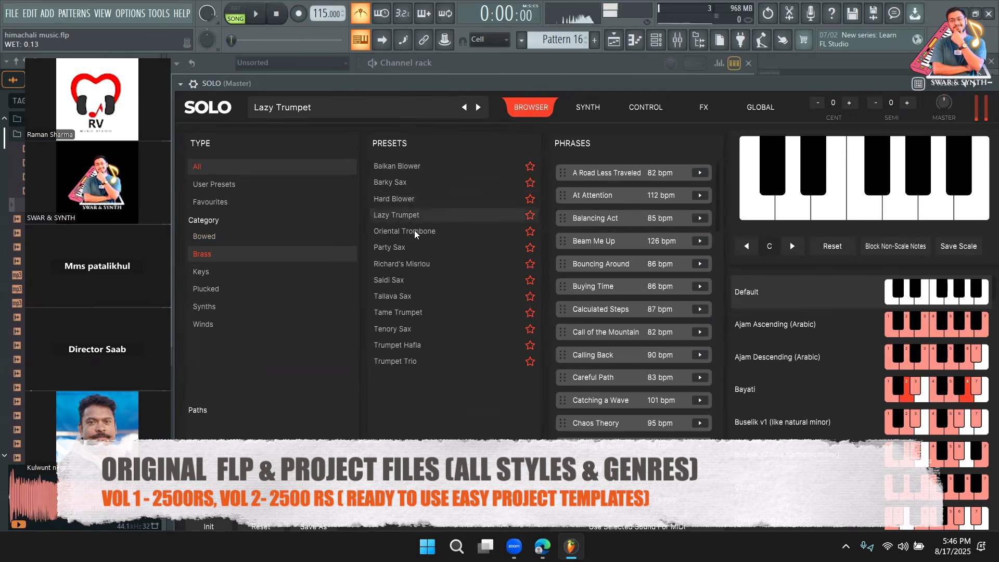
left_click(409, 198)
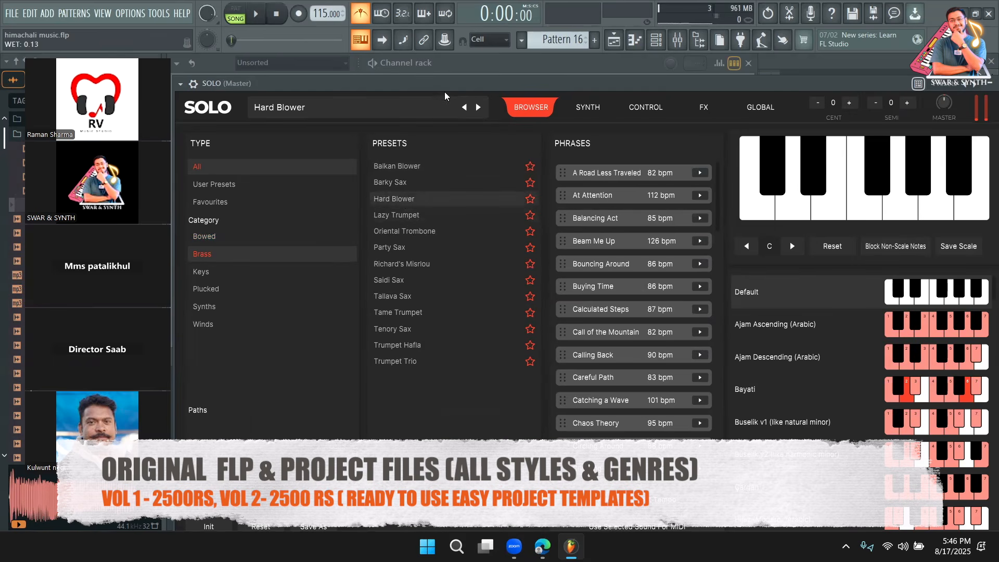
double_click(444, 88)
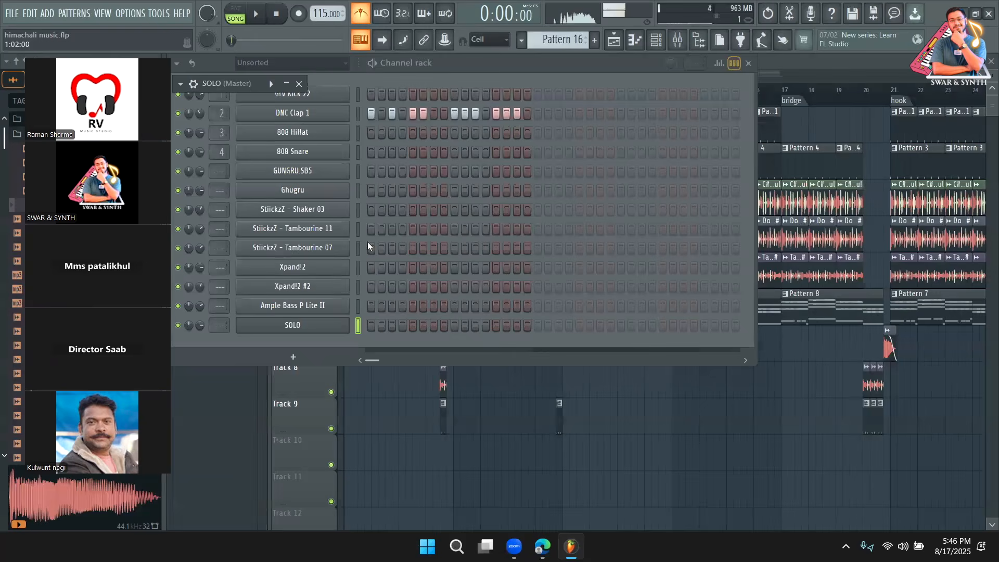
double_click(288, 84)
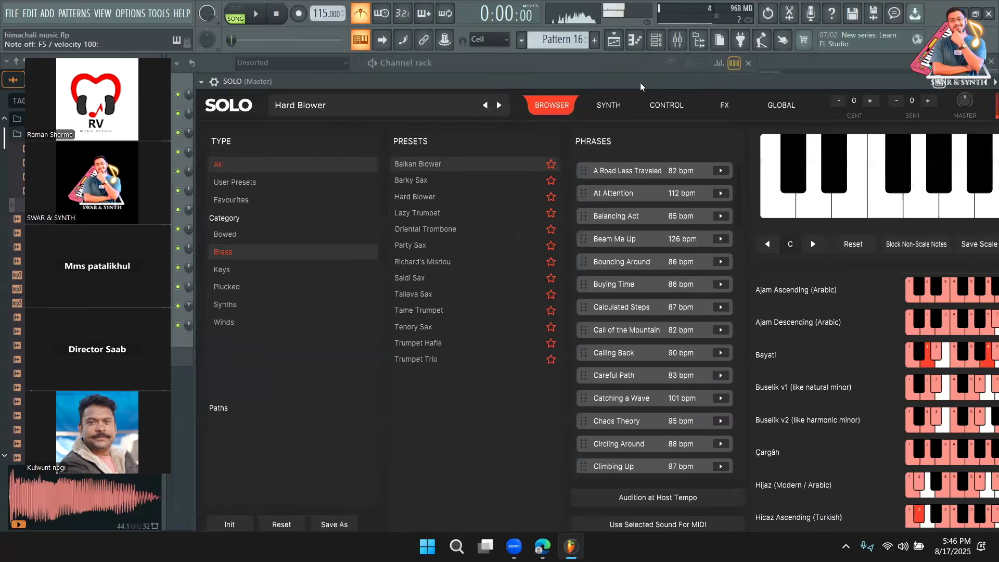
left_click(380, 281)
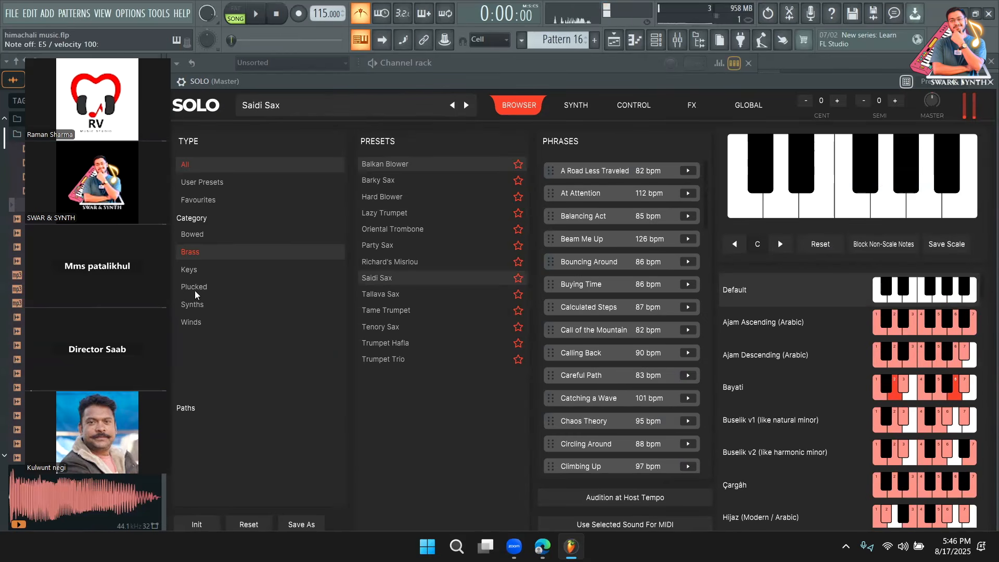
Limit SOLO's preset list to the Synths category, try Aggresively CZ and load Dulled Chainsaw
left_click(200, 306)
left_click(402, 165)
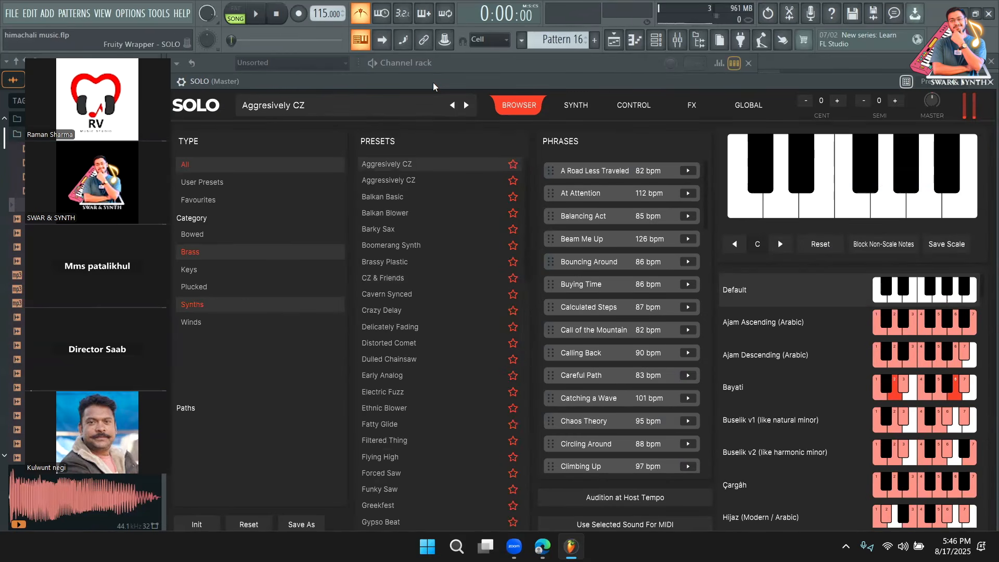
left_click(251, 257)
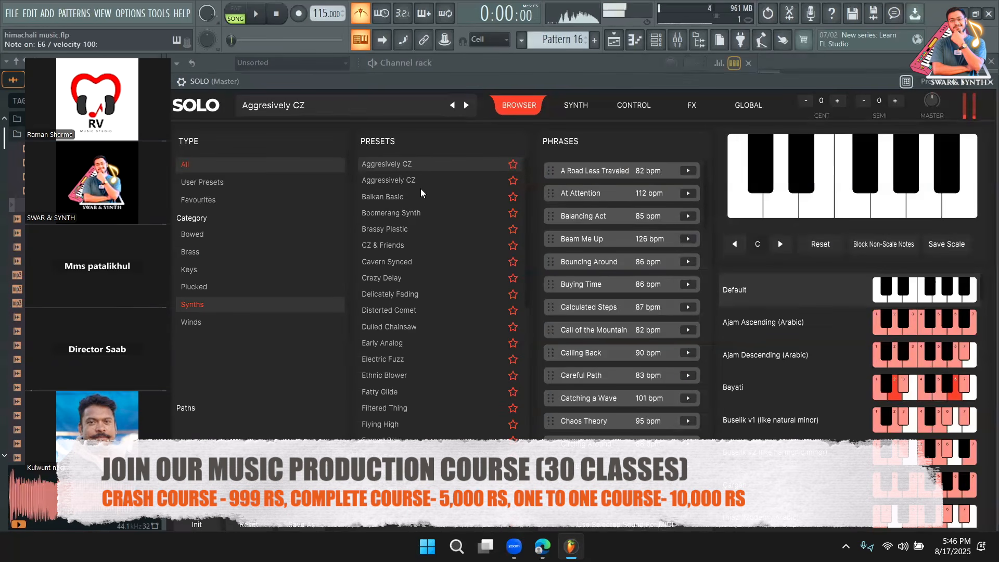
left_click(411, 326)
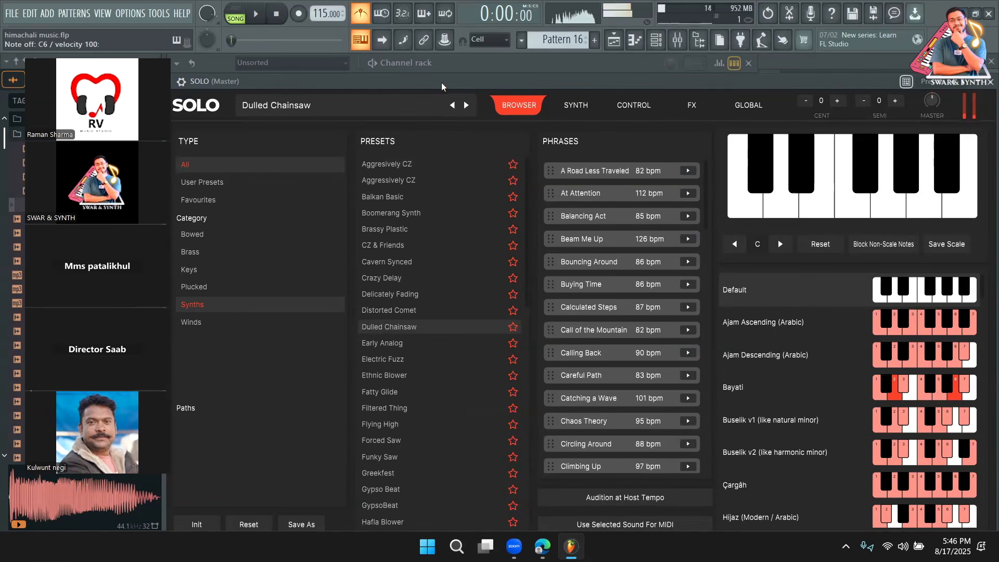
Audition SOLO's synth presets Cavern Synced, Boomerang Synth and Funky Saw
left_click(390, 264)
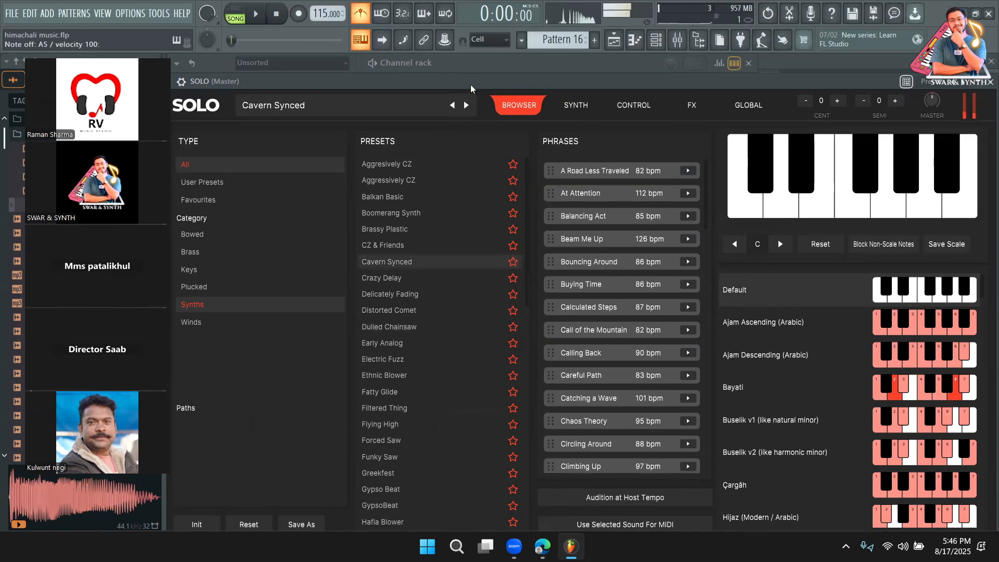
left_click(415, 215)
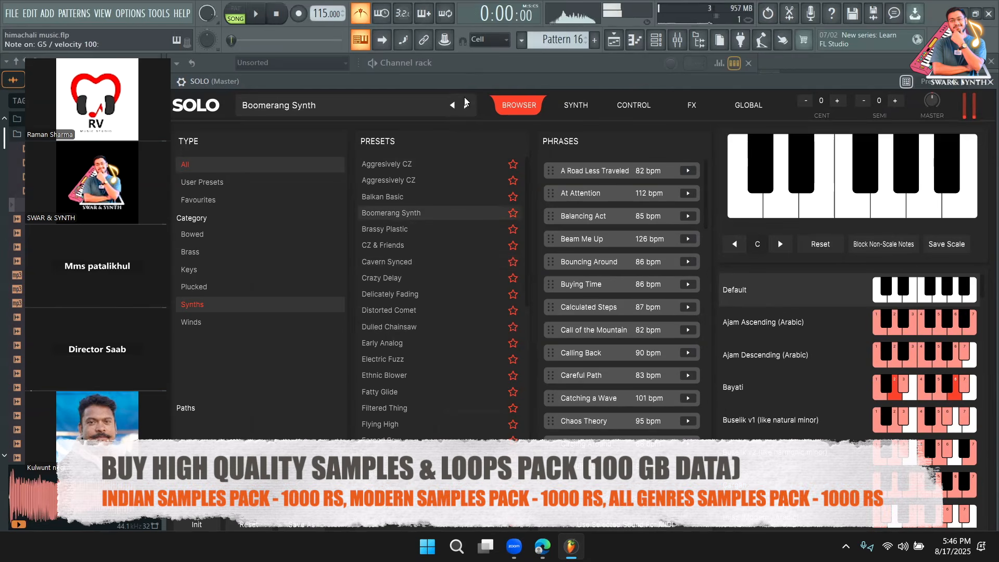
left_click(406, 473)
left_click(399, 440)
left_click(400, 457)
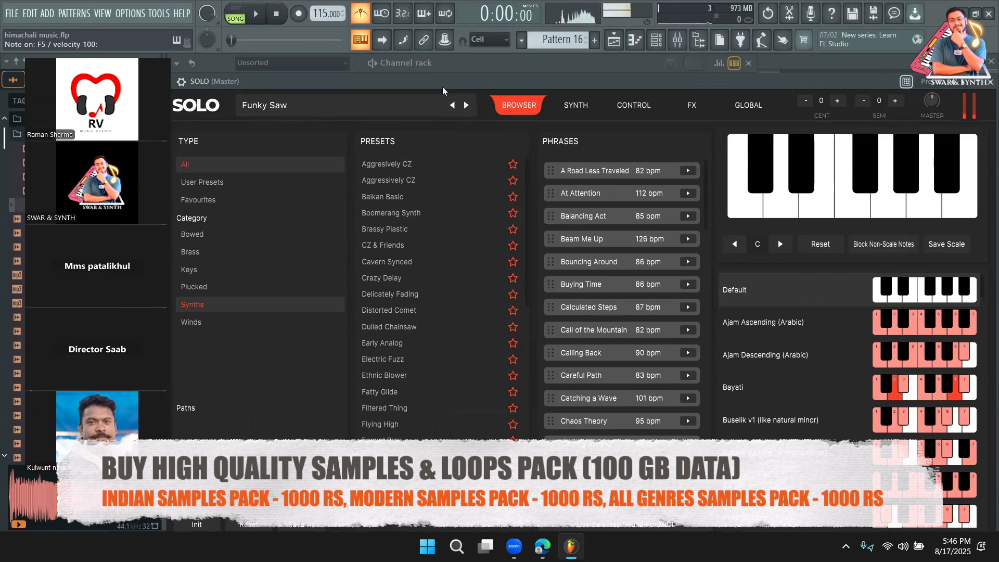
scroll(698, 360, "down", 3)
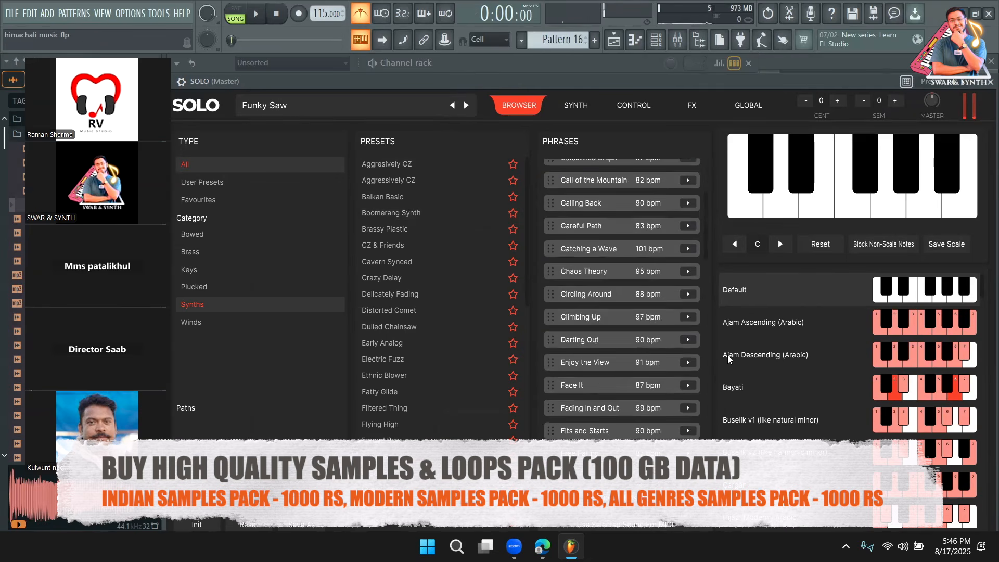
Reposition the SOLO window and audition its synth presets Klinton, Moogy Kanun and Opa Special
left_click_drag(608, 84, 580, 57)
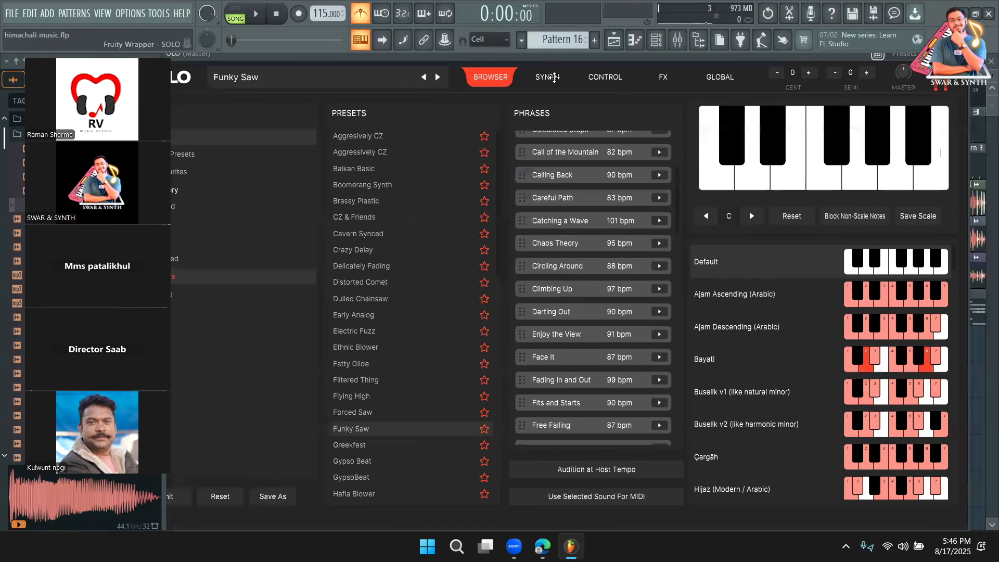
left_click(554, 80)
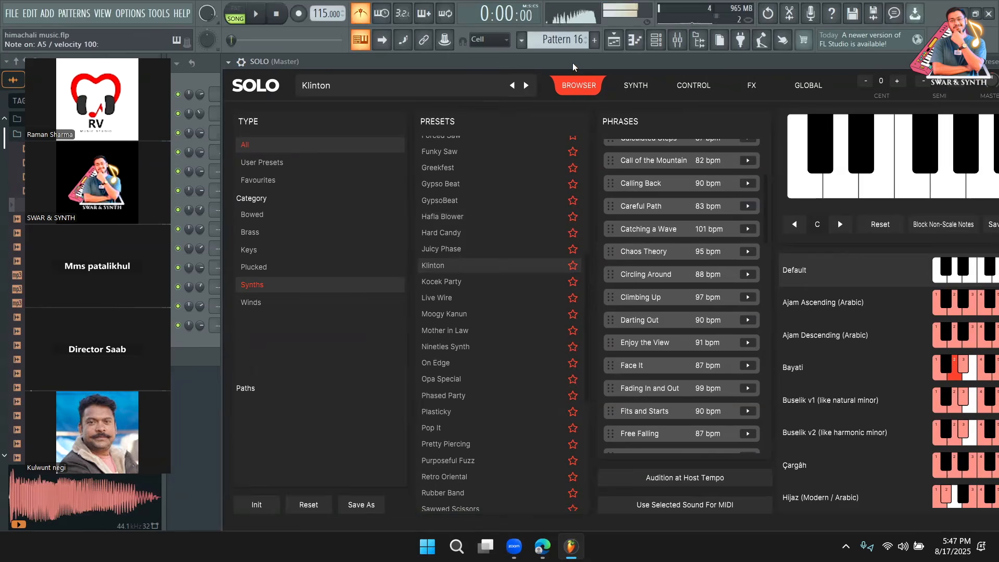
left_click_drag(449, 68, 522, 85)
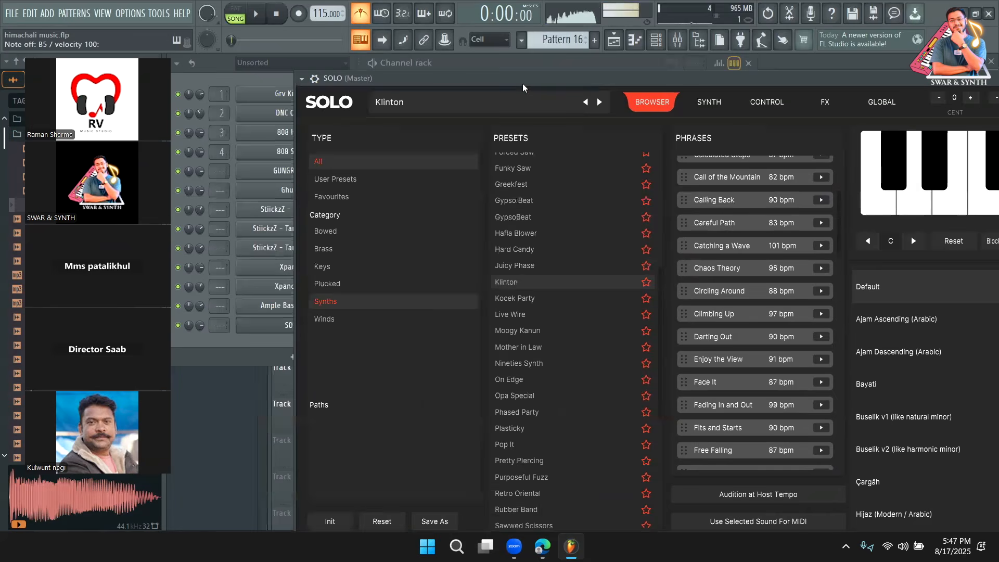
left_click(533, 333)
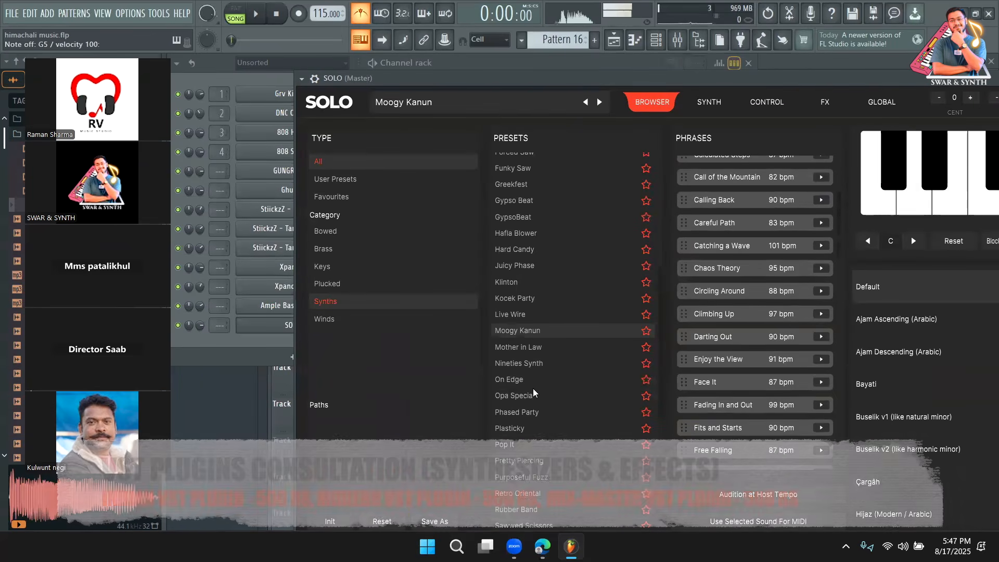
left_click(520, 395)
left_click_drag(625, 65, 581, 64)
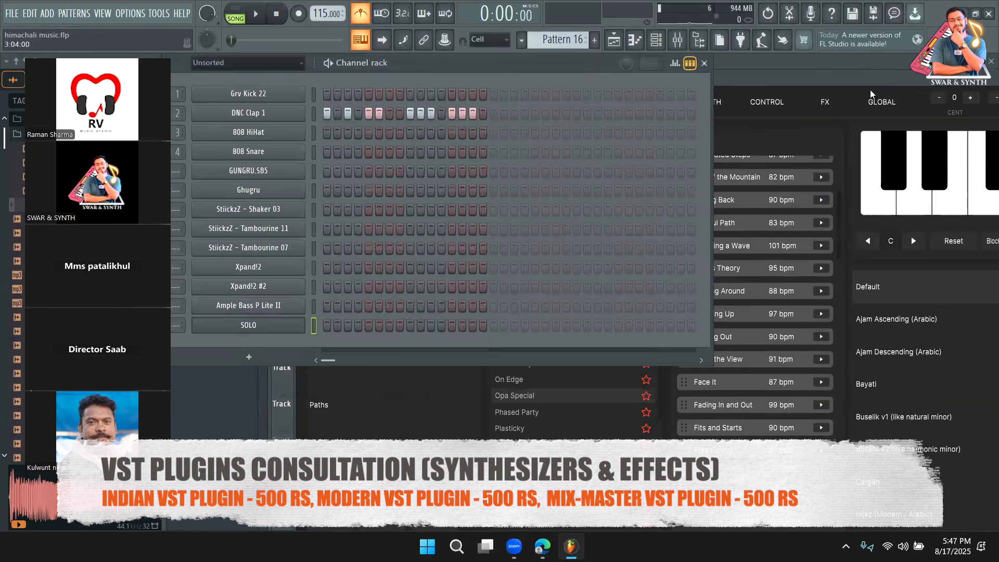
left_click(838, 84)
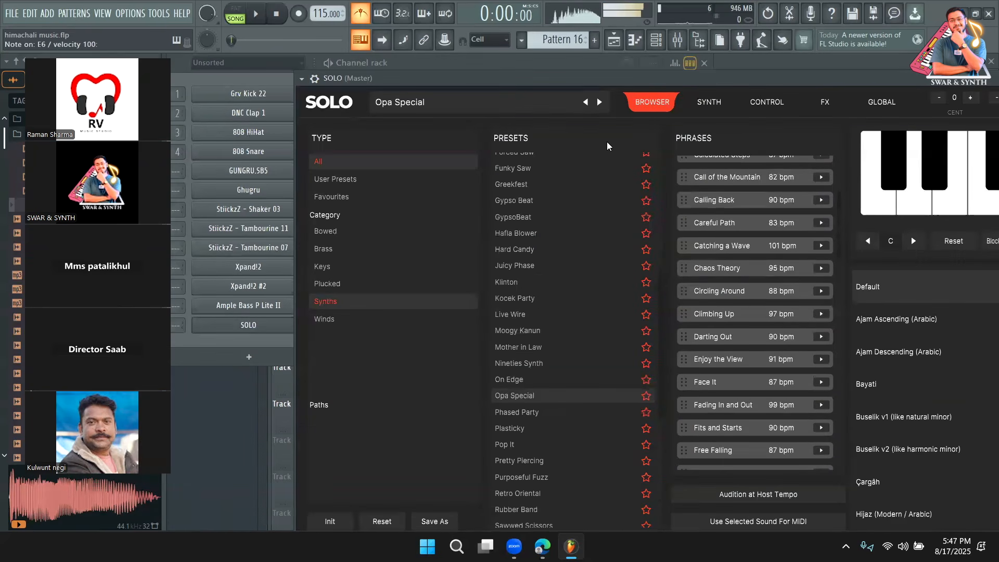
Audition SOLO's synth presets Pretty Piercing, Sliding Square and So Sawwwy
left_click(528, 461)
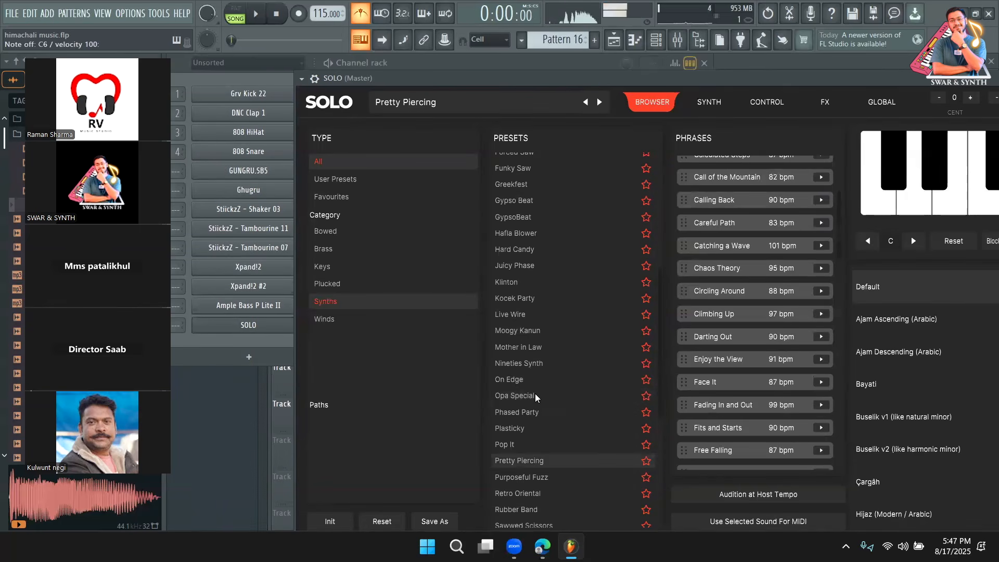
scroll(536, 395, "down", 3)
left_click(515, 429)
left_click_drag(681, 78, 683, 76)
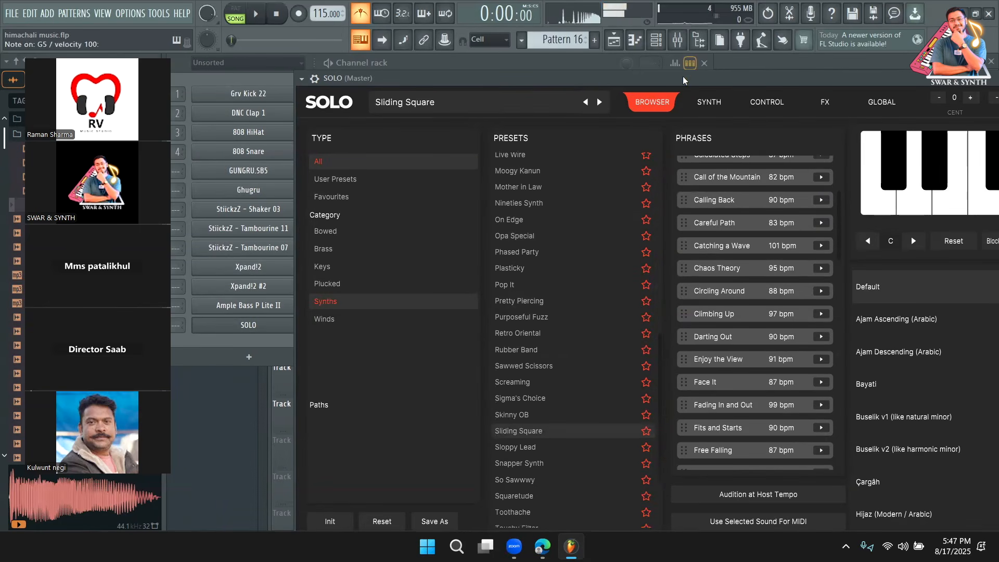
left_click(554, 481)
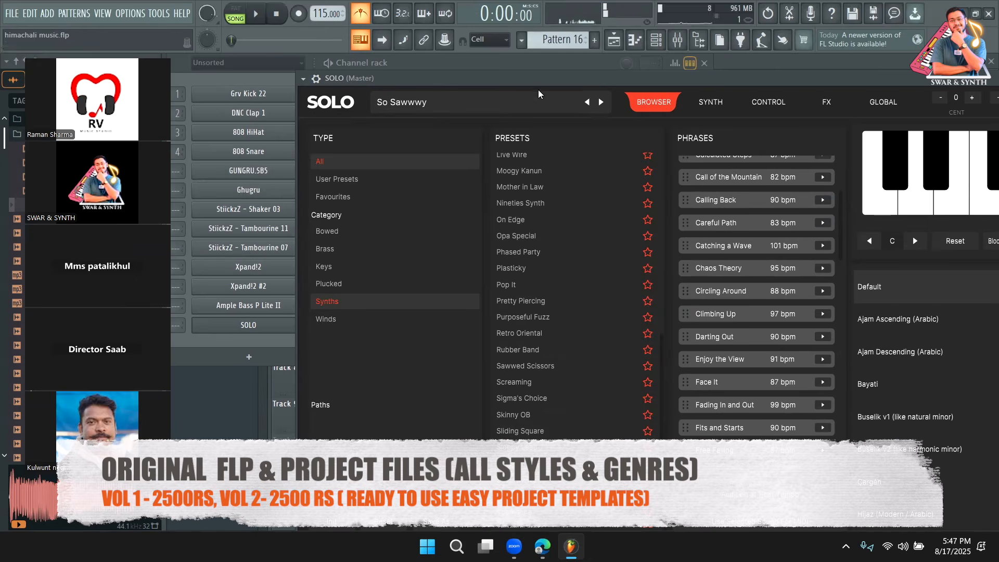
Find Kontakt in the generator plugin list with "kon", try adding the 32-bit Kontakt 8 as a new channel and close its window
left_click(444, 66)
left_click(249, 357)
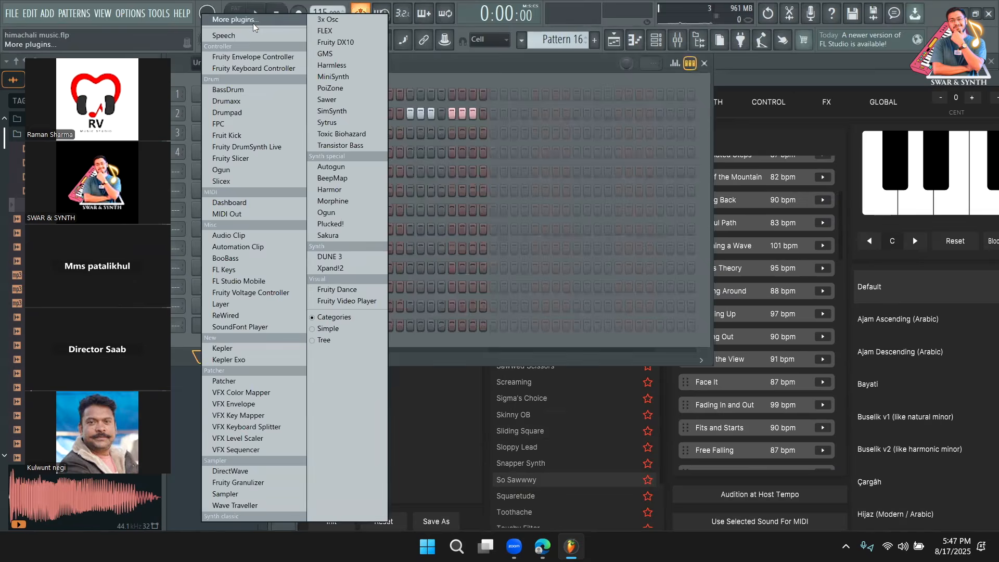
left_click(254, 22)
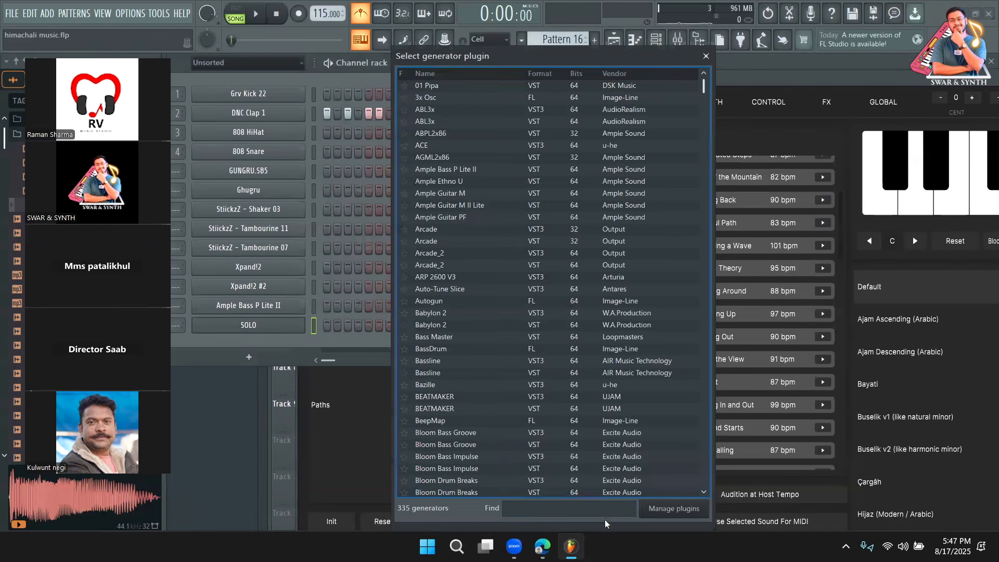
type("kon")
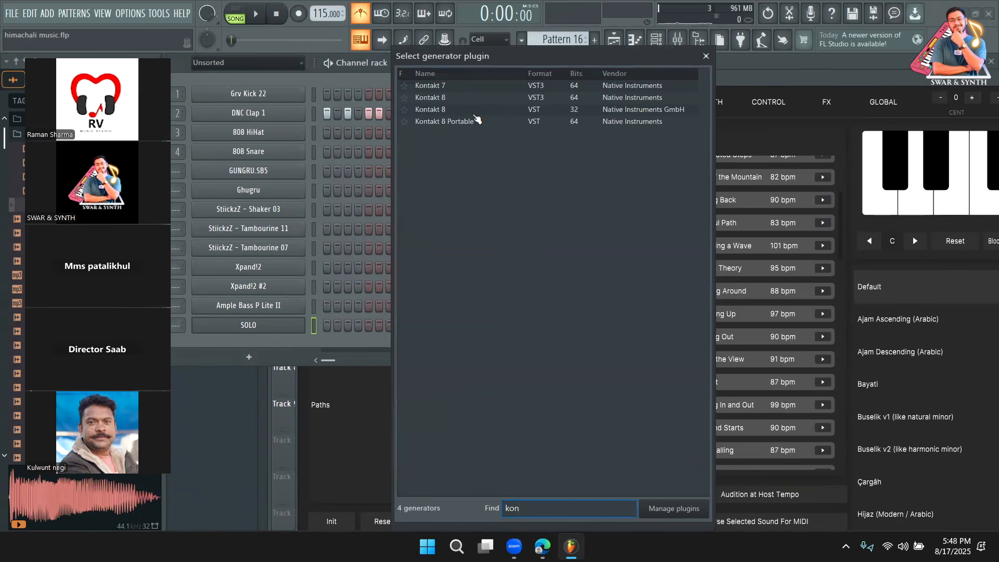
double_click(476, 119)
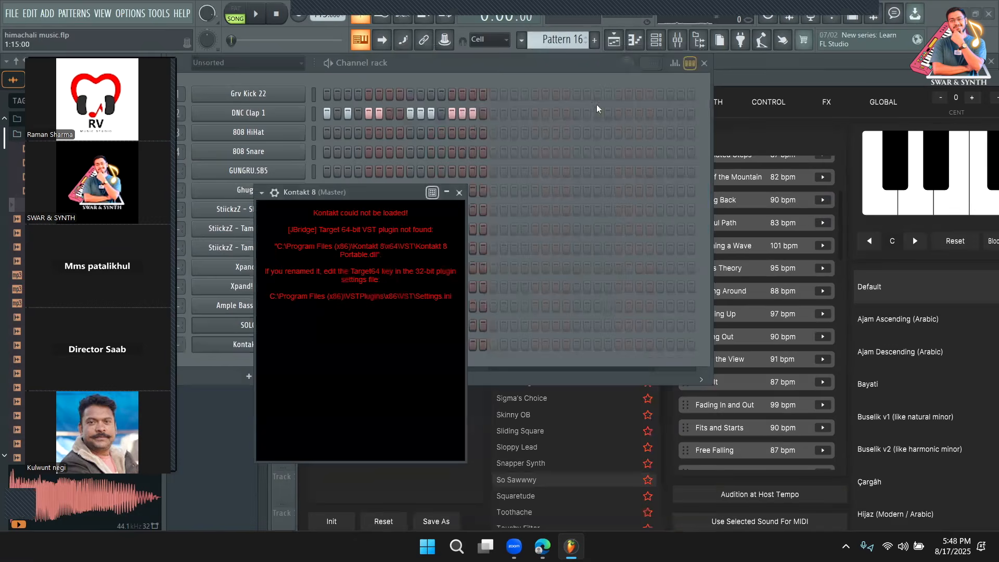
key("Escape")
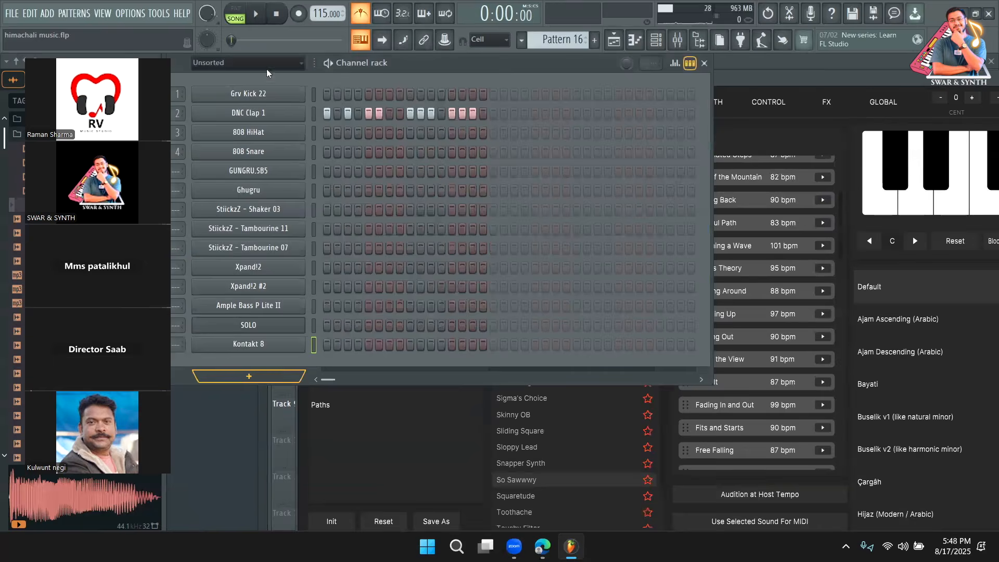
Add the Kontakt 8 Portable generator plugin as a new channel and remove the SOLO channel
left_click(249, 376)
left_click(236, 19)
double_click(475, 214)
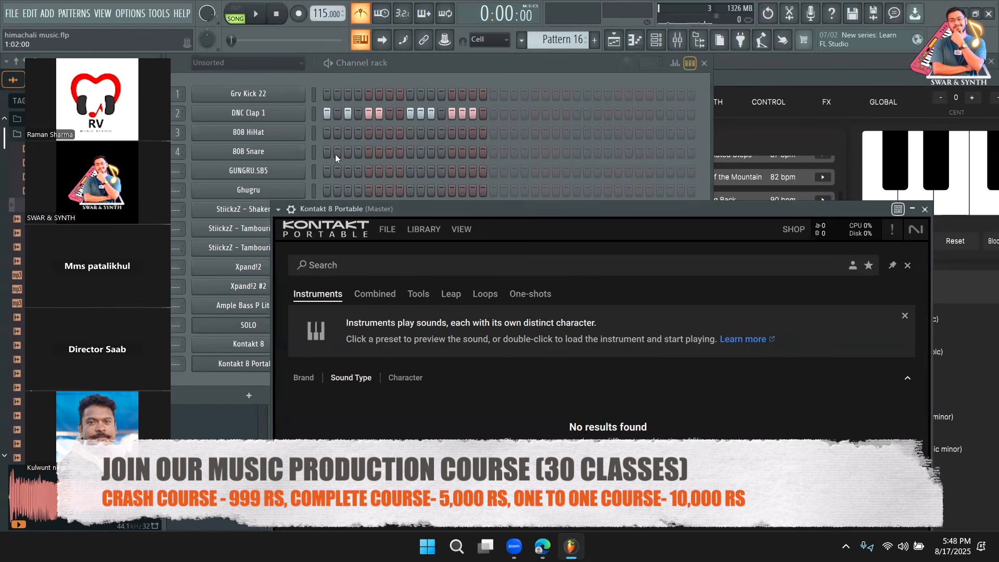
left_click(251, 345)
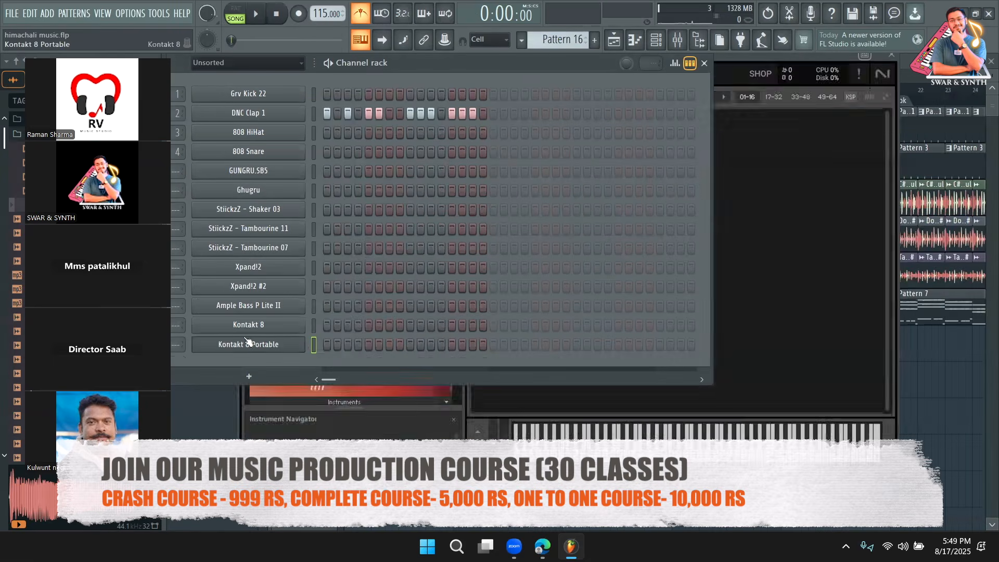
Show the Synth instruments of the TAQSIM Pro library in Kontakt 8 Portable
left_click(251, 345)
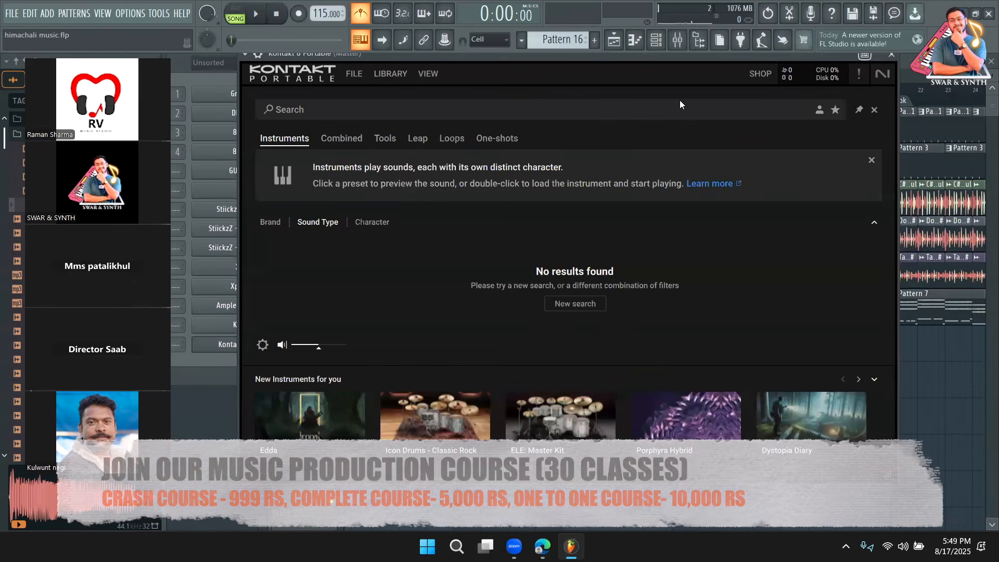
left_click(396, 72)
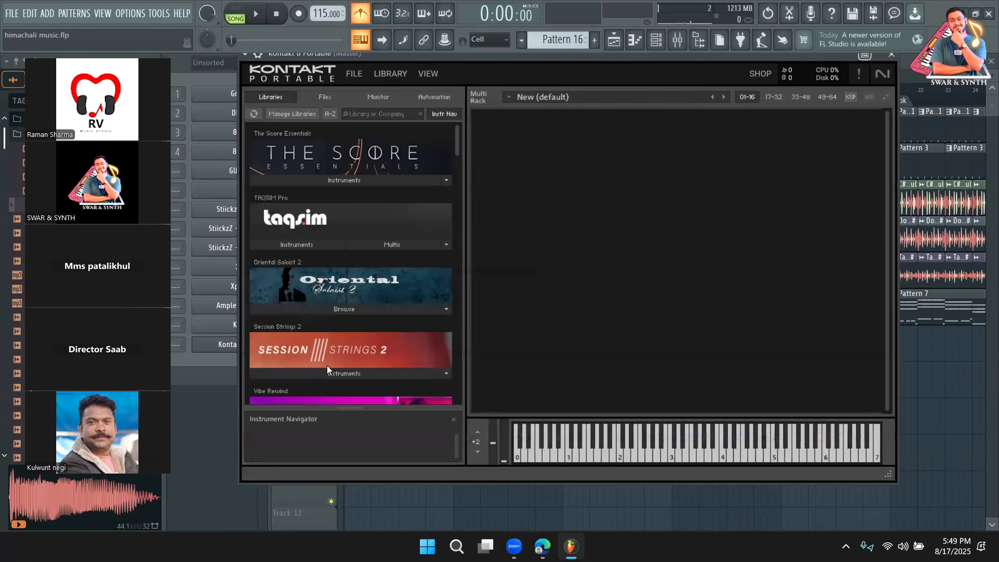
left_click(311, 248)
left_click(277, 297)
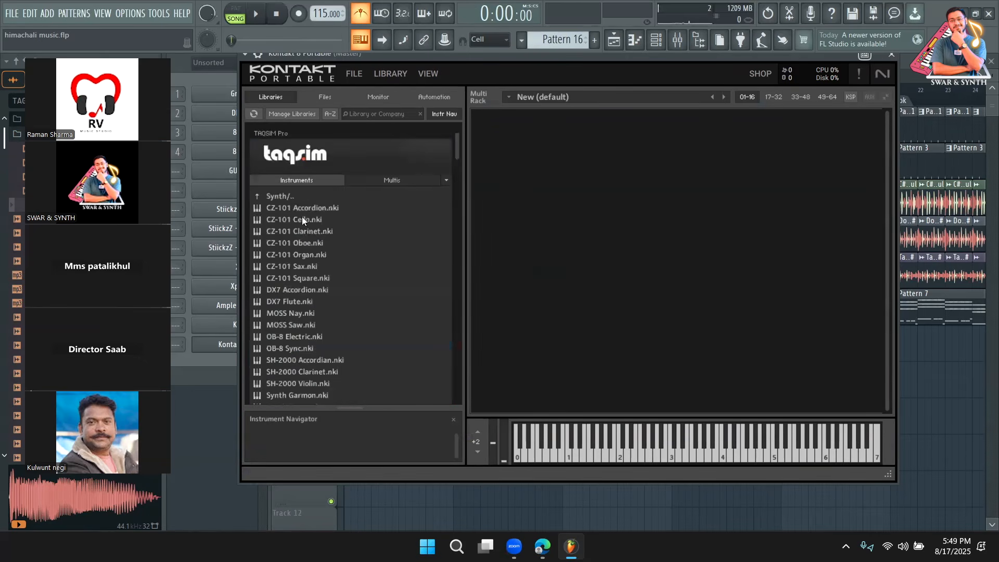
Load the CZ-101 Accordion instrument into the Kontakt rack, audition some notes and remove it again
left_click_drag(302, 220, 353, 210)
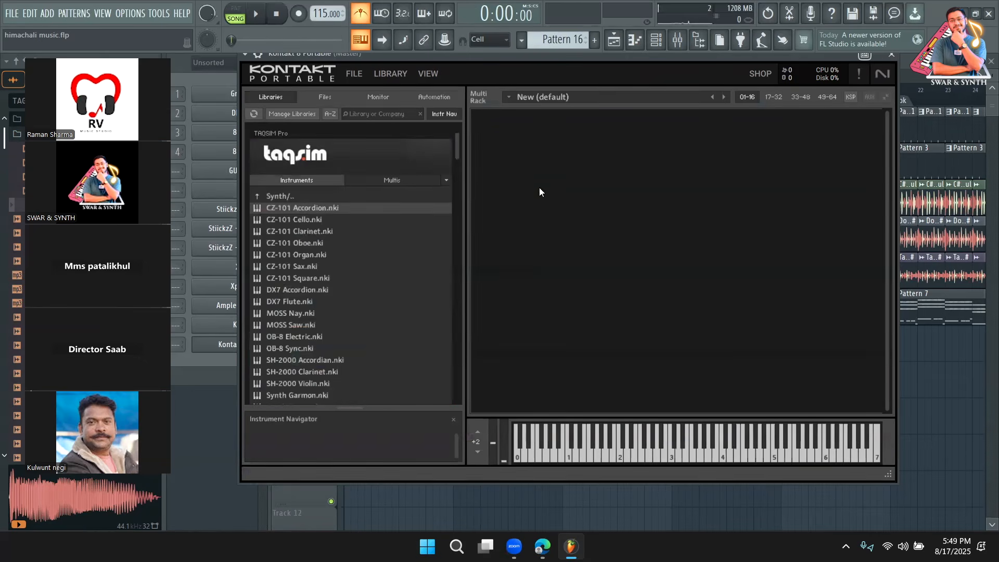
key("e")
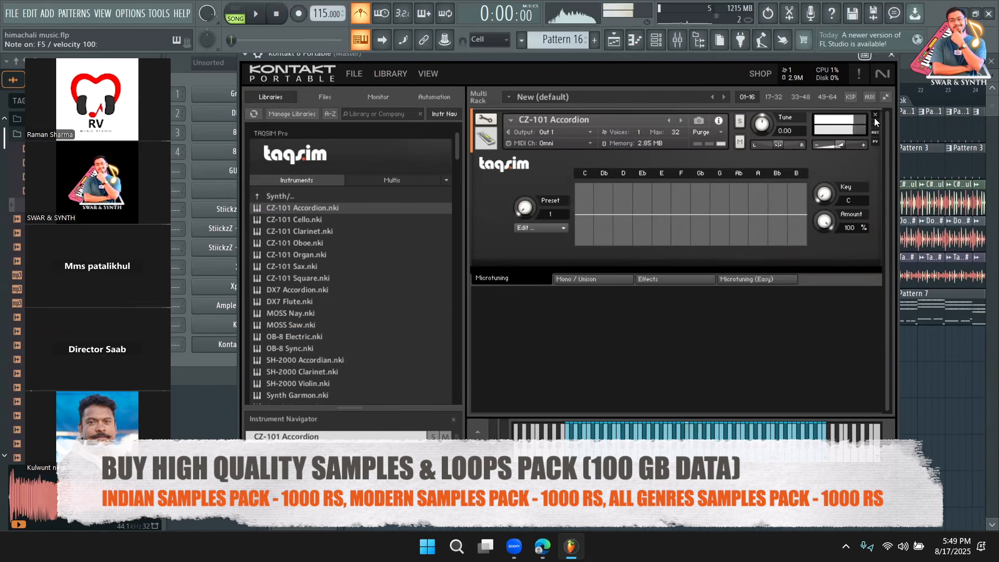
key("y")
key("u")
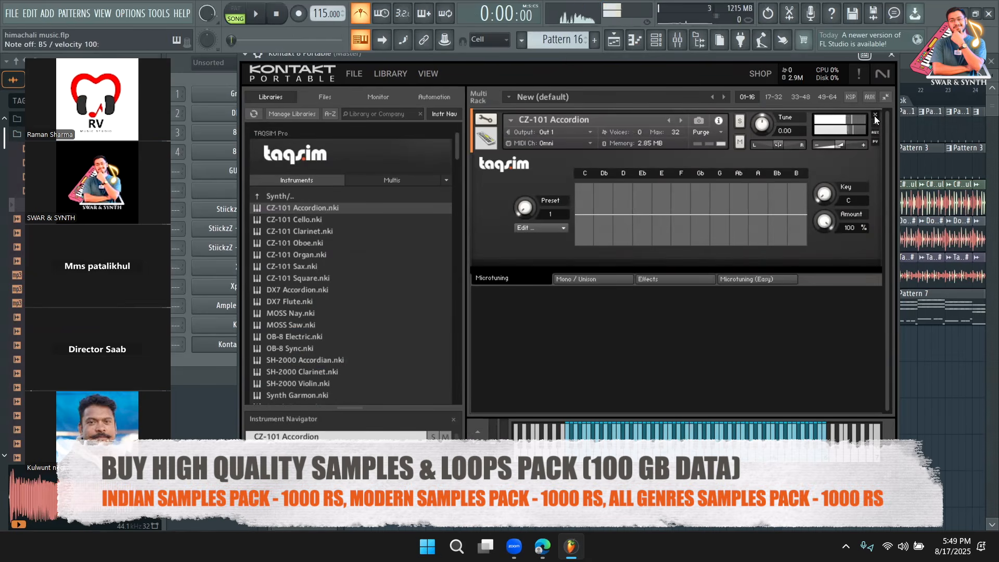
left_click(875, 115)
Load the DX7 Accordion instrument into the Kontakt rack, audition some notes and close the plugin window
left_click_drag(305, 290, 657, 280)
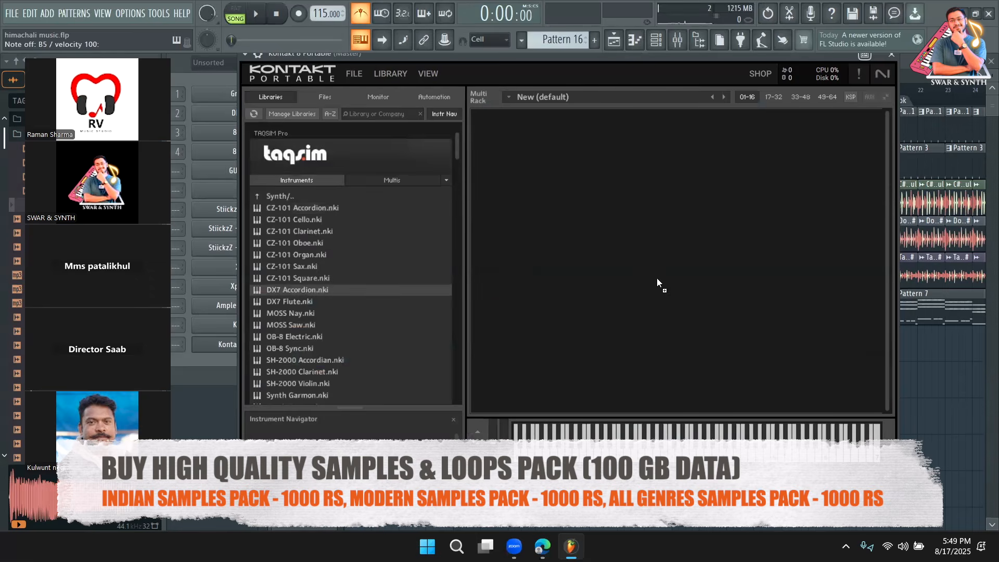
key("t")
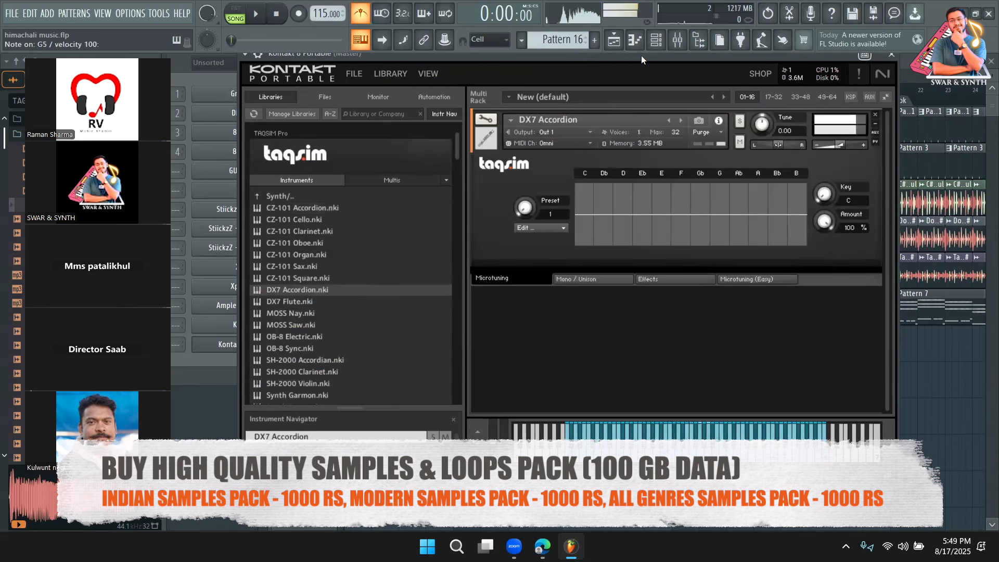
key("t")
key("y")
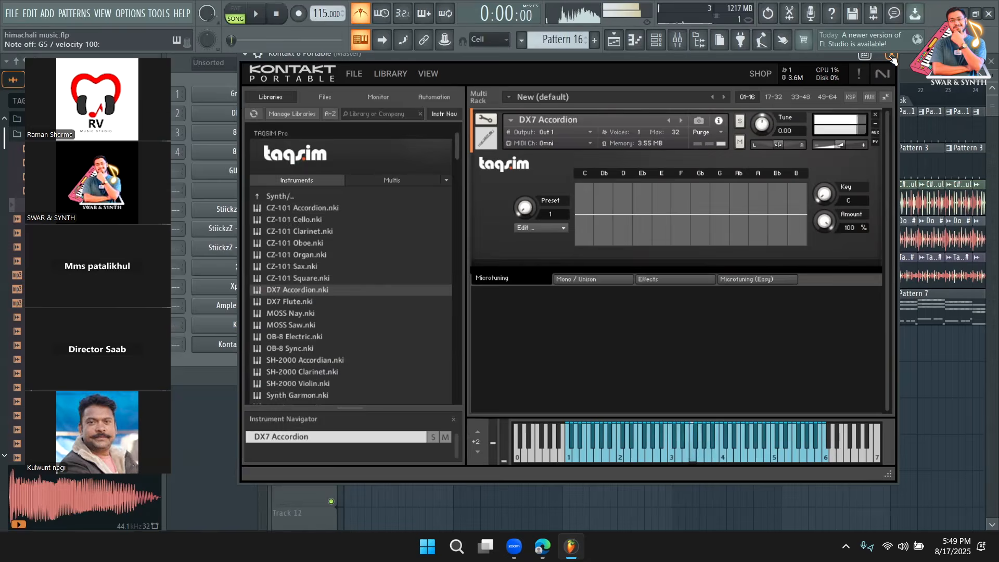
left_click(891, 57)
Create a new empty pattern and insert an empty playlist track above the C# Harul loop track
key("F6")
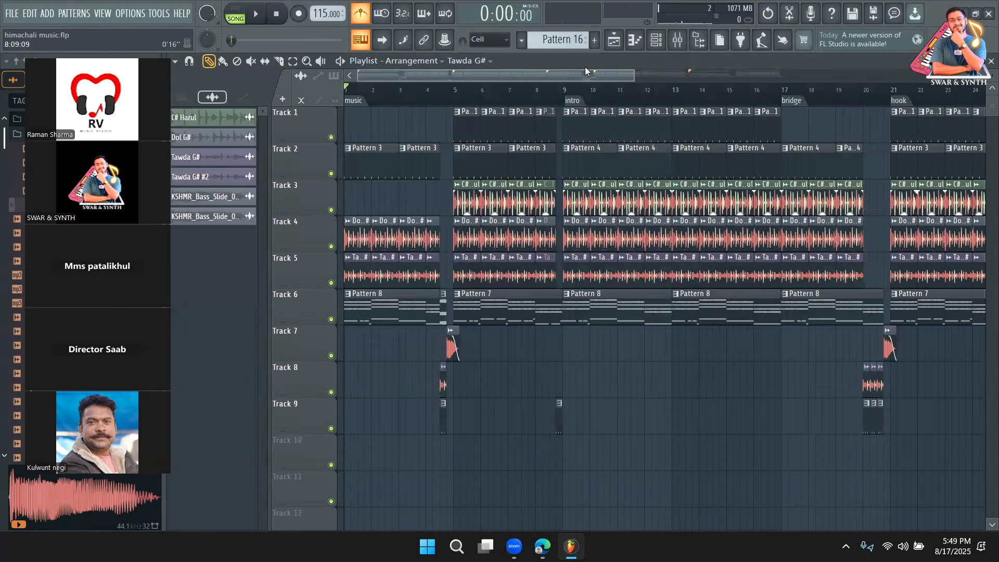
key("F4")
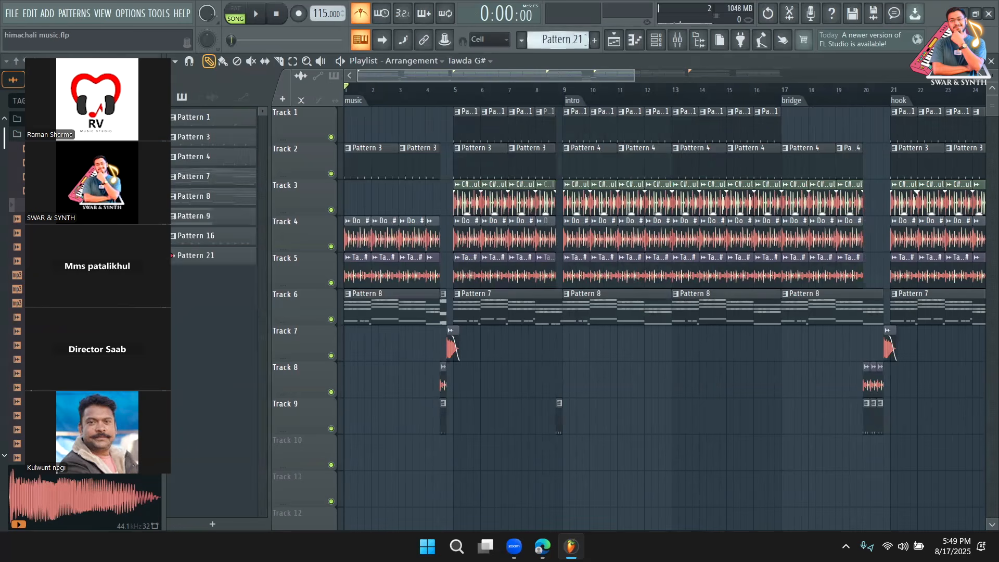
scroll(313, 187, "down", 1)
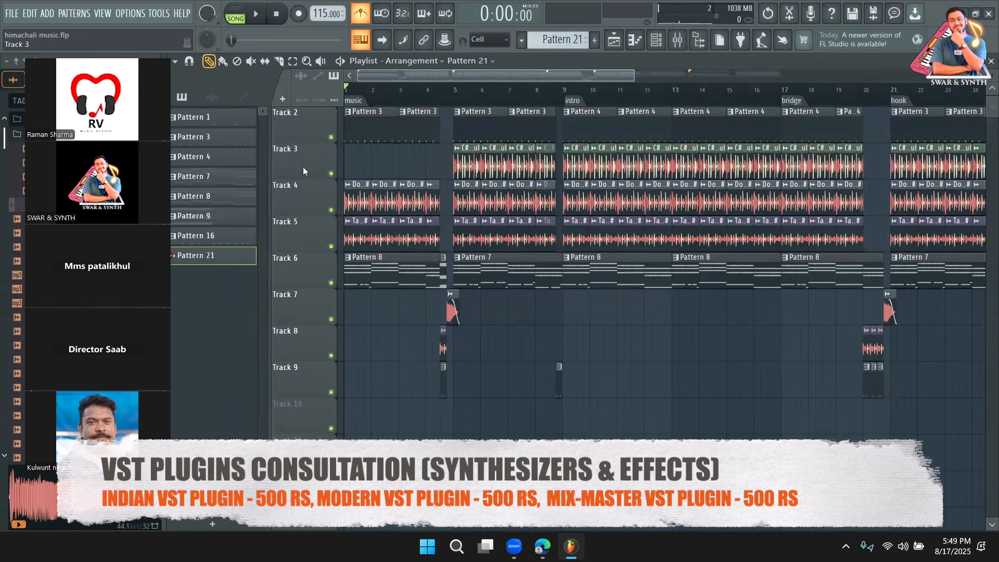
right_click(303, 166)
left_click(329, 389)
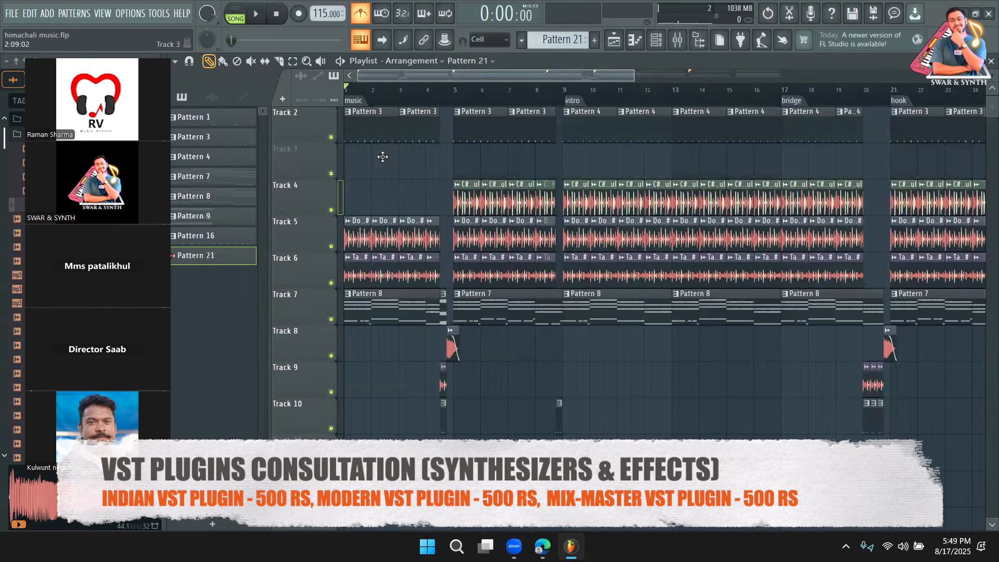
Place a four-bar clip of Pattern 21 at the start of Track 3 and open the pattern in the channel rack
left_click_drag(330, 164, 454, 170)
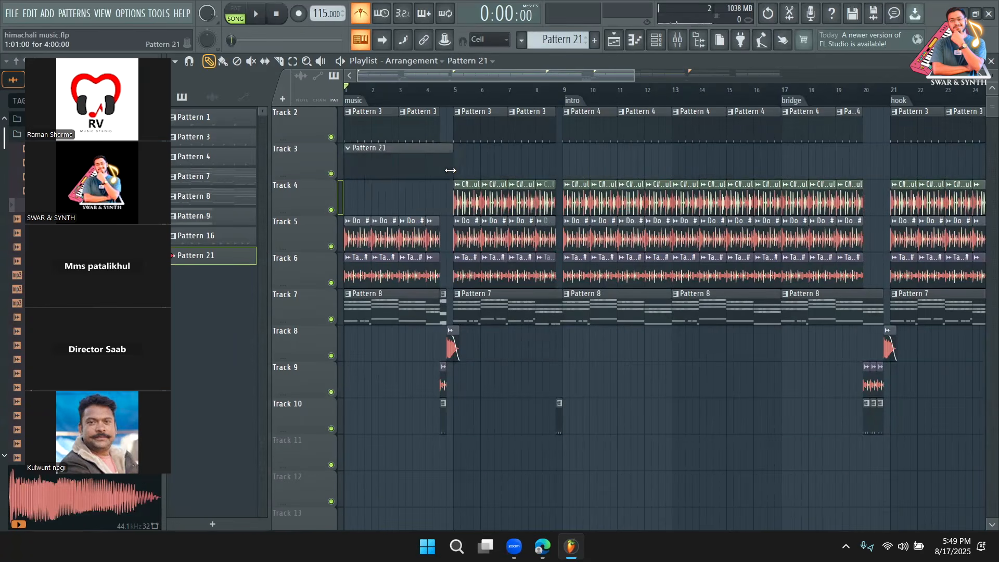
double_click(415, 167)
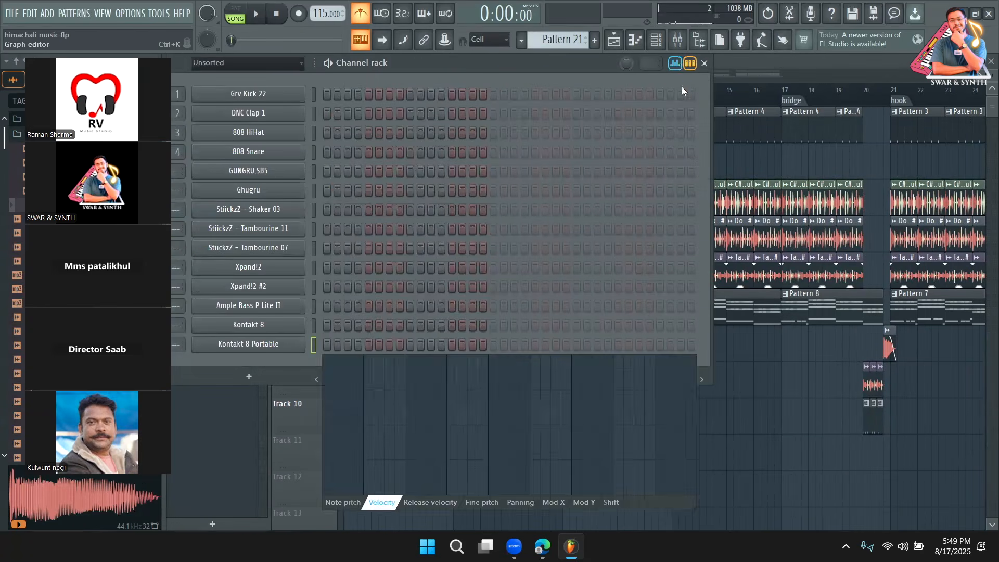
Switch the channel rack from step view to note previews and open the piano roll of the Kontakt 8 Portable channel
left_click(690, 63)
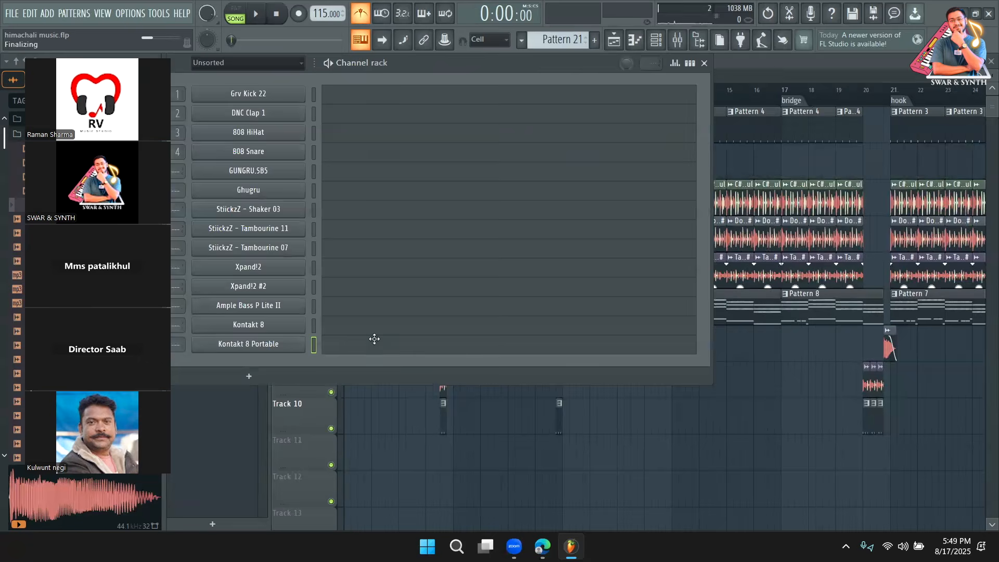
left_click(373, 339)
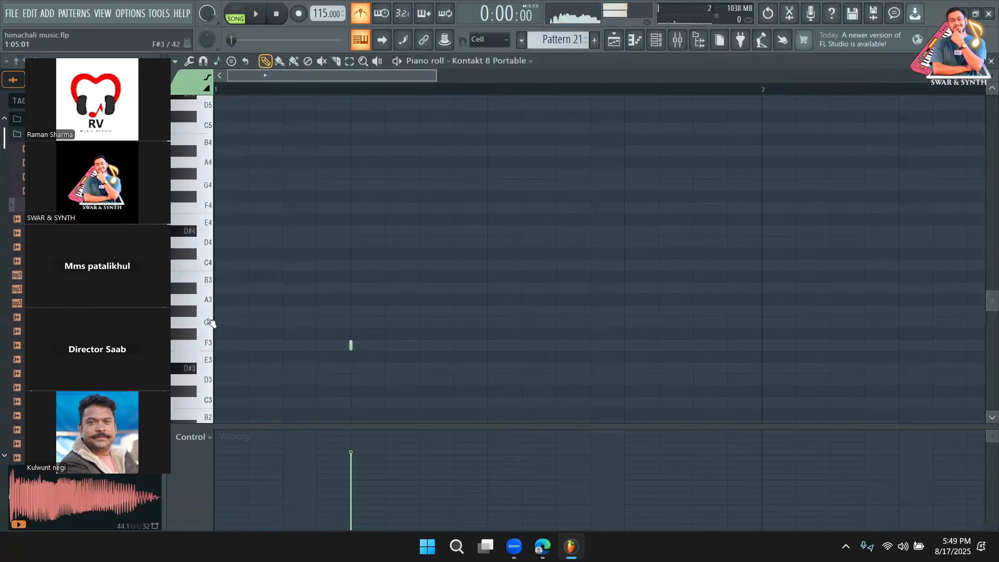
left_click_drag(135, 53, 110, 45)
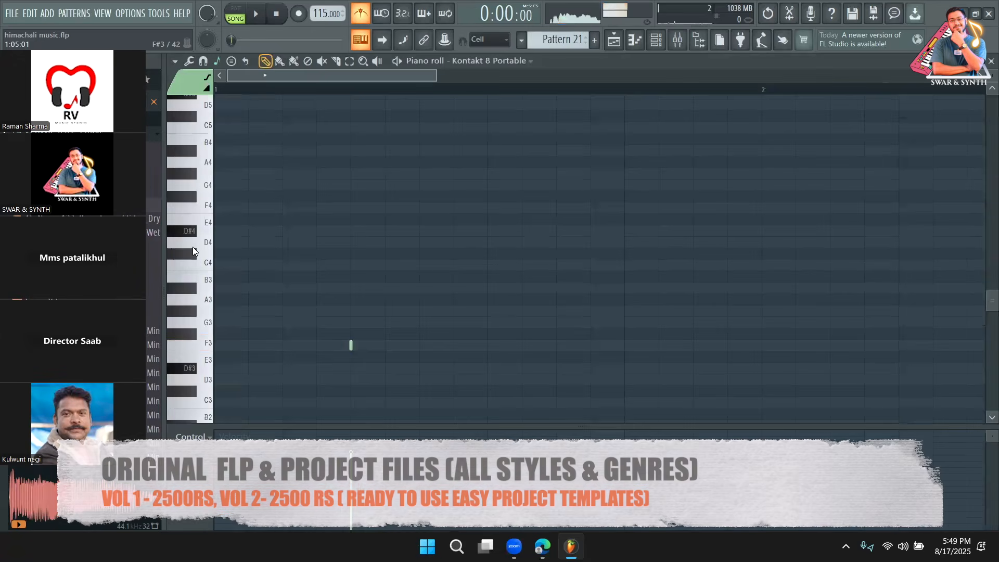
Audition keys in the higher octaves of the piano roll and look through the snap-to-scale options
scroll(193, 247, "up", 7)
left_click(202, 343)
mouse_move(194, 335)
left_mouse_down()
mouse_move(207, 326)
mouse_move(208, 238)
mouse_move(207, 401)
mouse_move(219, 342)
mouse_move(208, 226)
mouse_move(211, 245)
left_mouse_up()
scroll(209, 251, "up", 2)
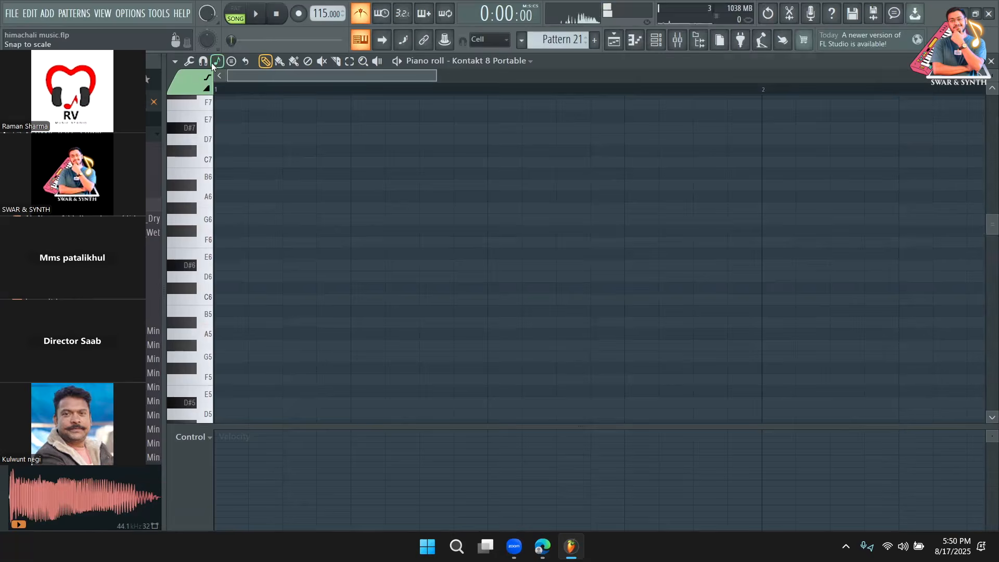
left_click(209, 77)
left_click(408, 75)
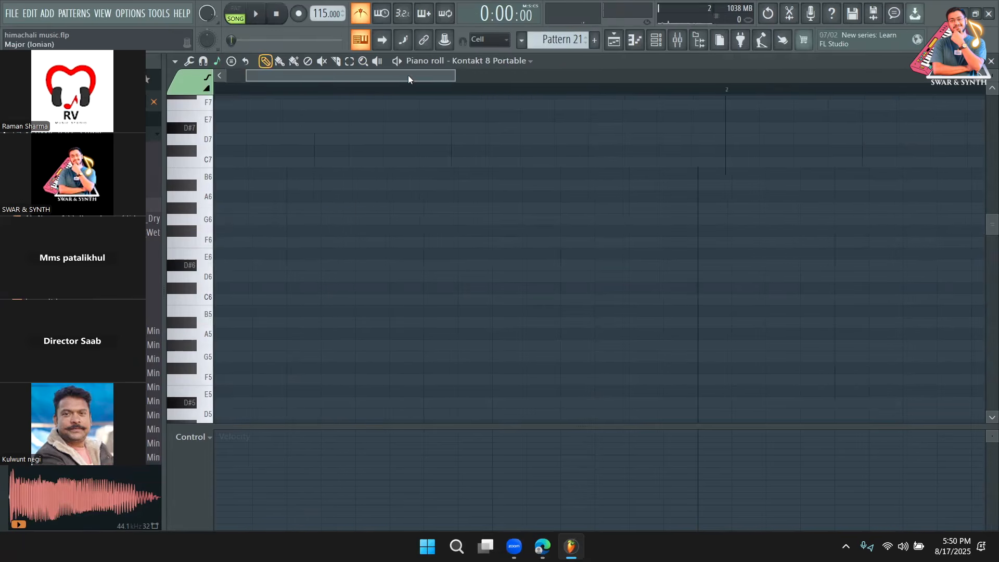
Try a melody opening with a one-beat D#6 followed by one-step F6, C6 and F6 notes, and play it
left_click_drag(235, 271, 350, 270)
key("space")
key("space")
left_click(356, 241)
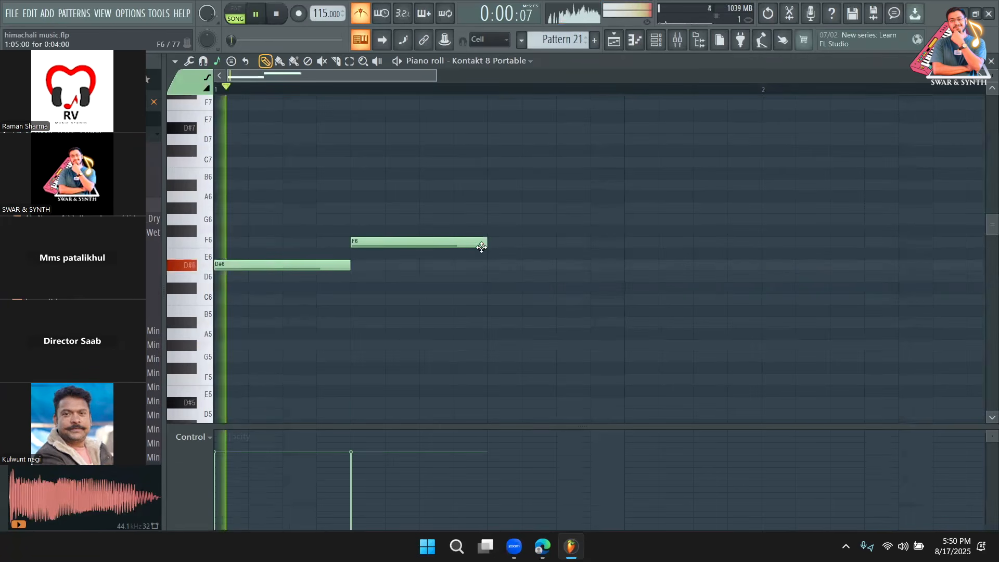
left_click_drag(487, 240, 384, 241)
left_click(398, 299)
key("space")
left_click(430, 242)
key("space")
key("space")
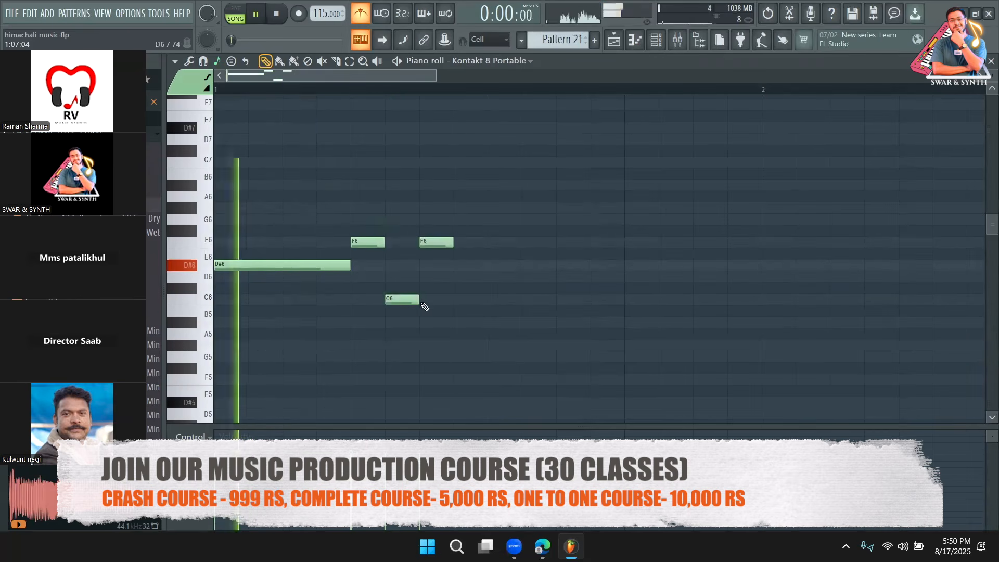
Try another C6 after the last F6, remove it and stretch that F6 to two steps
left_click(471, 300)
right_click(479, 304)
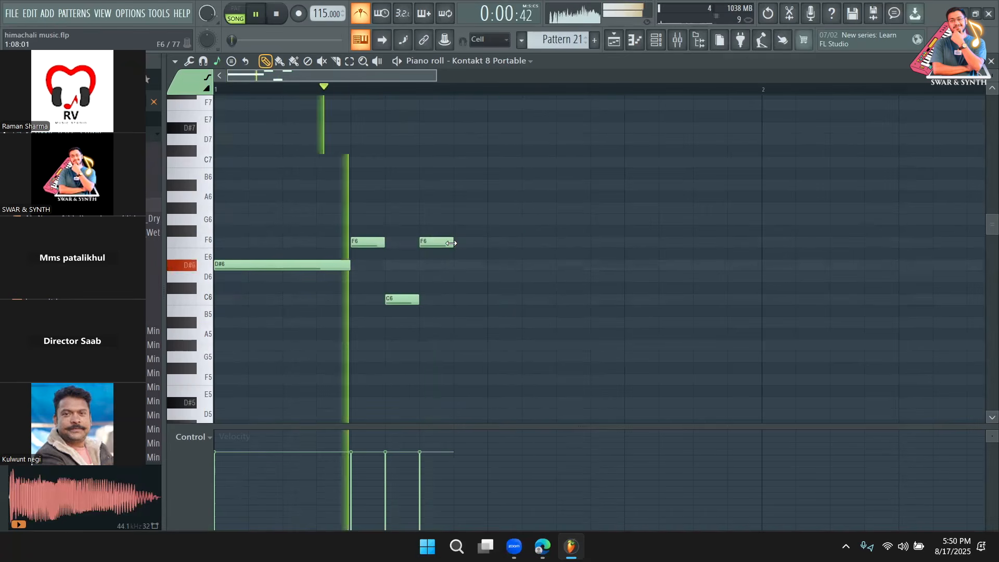
left_click_drag(452, 243, 486, 241)
left_click_drag(436, 79, 653, 99)
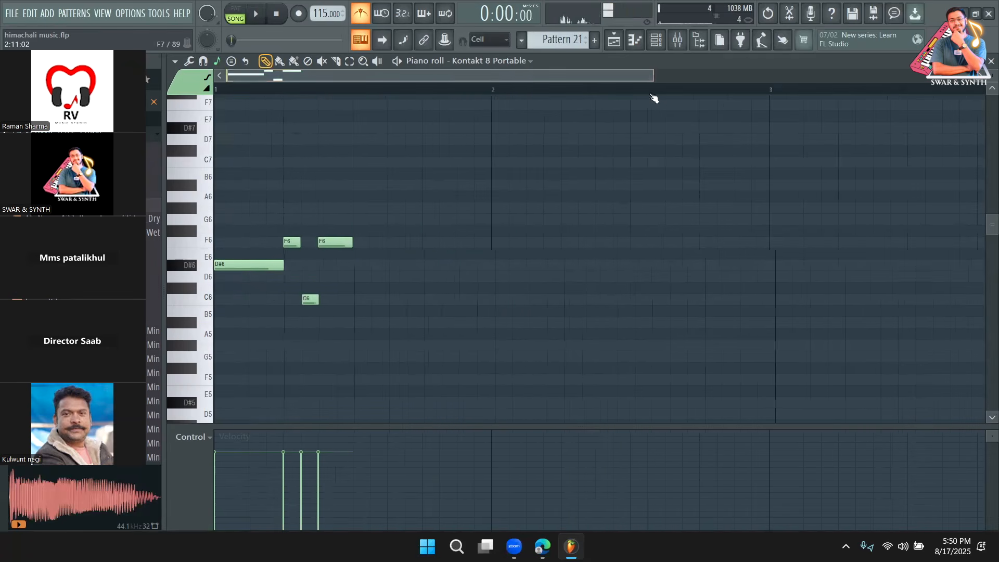
key("F6")
key("space")
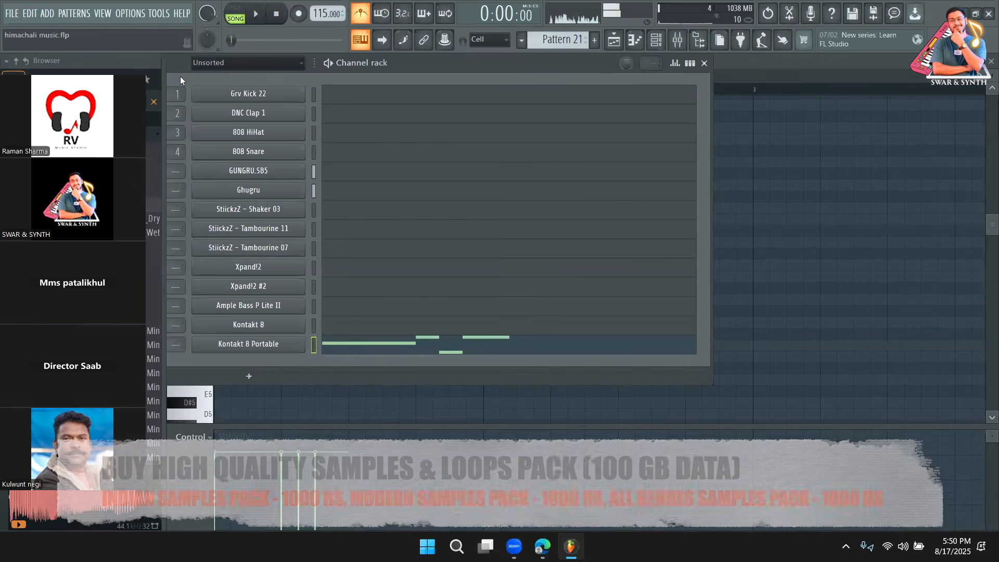
left_click_drag(424, 62, 468, 61)
key("space")
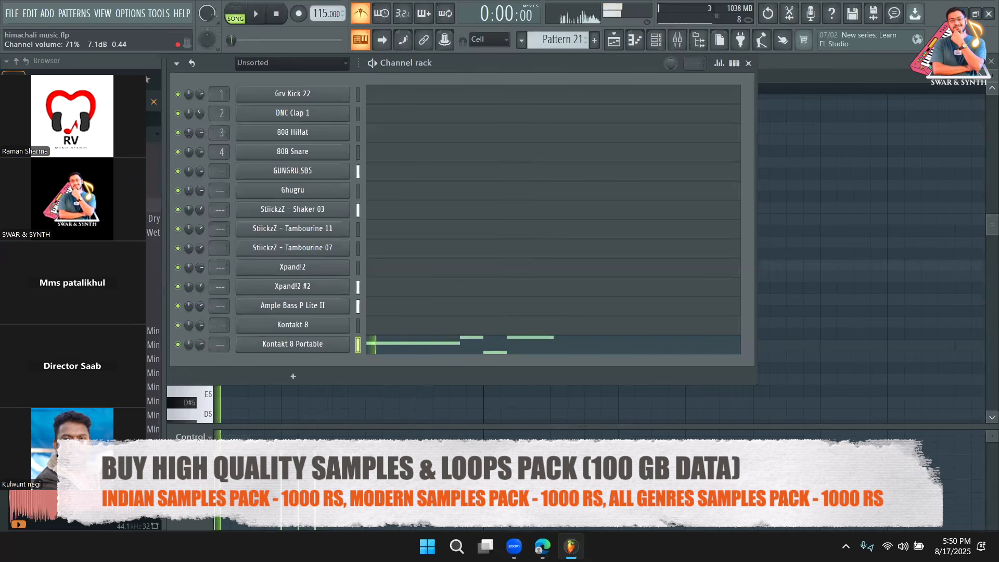
key("F5")
left_click(409, 355)
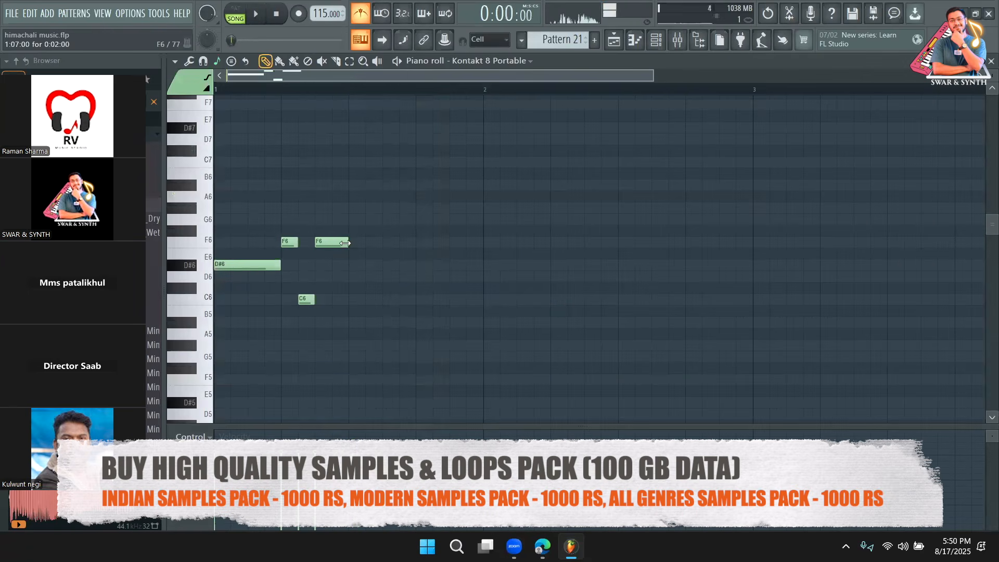
Shorten the last F6 to one step and try a D#6 note at 1:09:00 while playing the draft
left_click(338, 207)
right_click(339, 208)
left_click(328, 186)
right_click(331, 186)
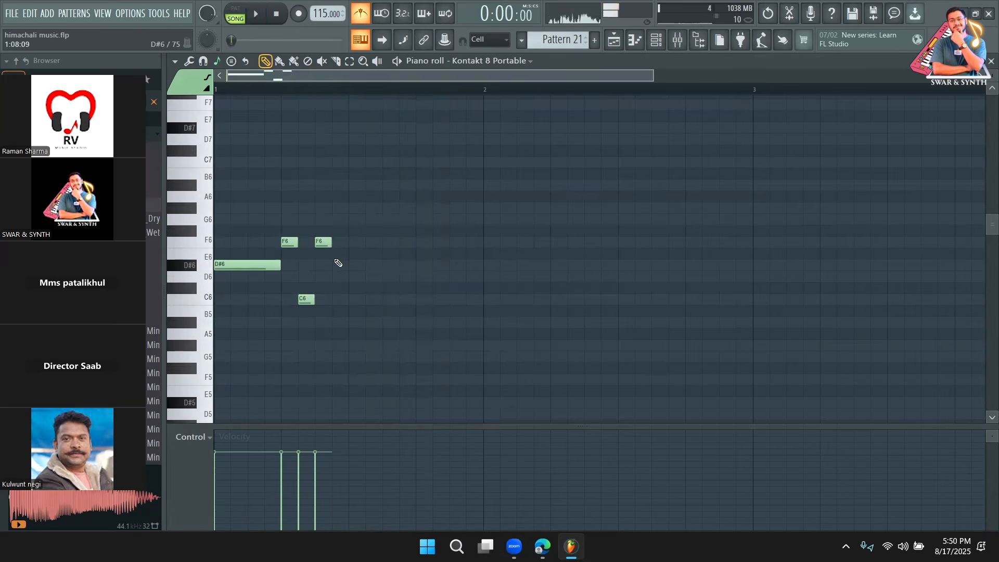
left_click(353, 264)
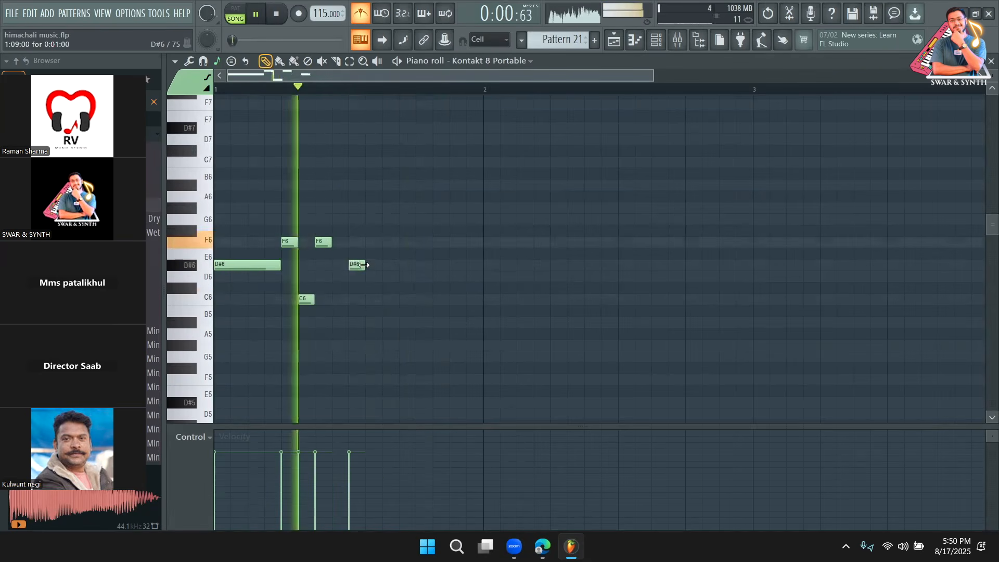
key("space")
right_click(377, 267)
key("space")
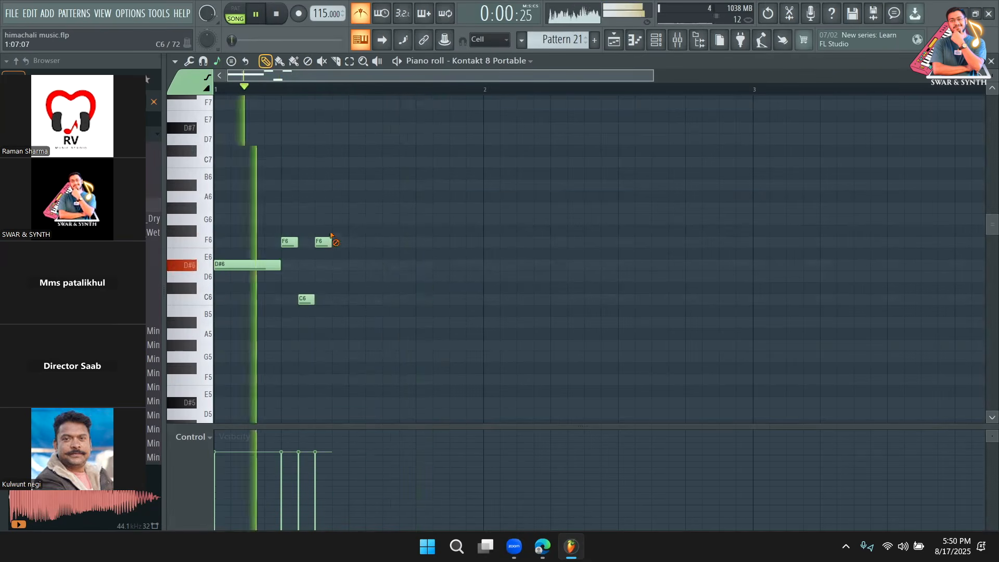
Clear the draft notes and restart the melody at 1/6 step snap with a two-step D#6 at the start of bar 1
key("space")
left_click(491, 39)
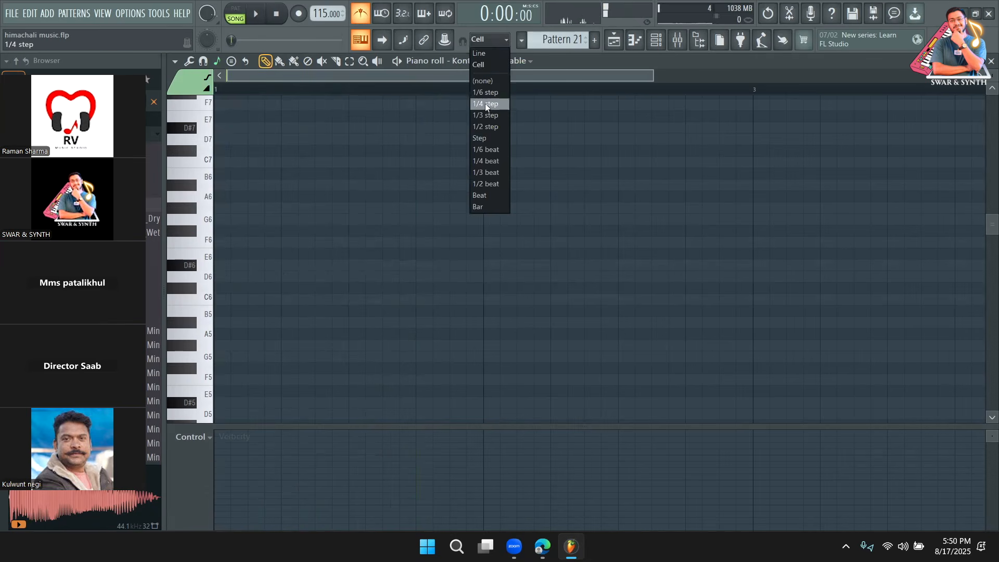
left_click(487, 92)
left_click_drag(650, 78, 395, 125)
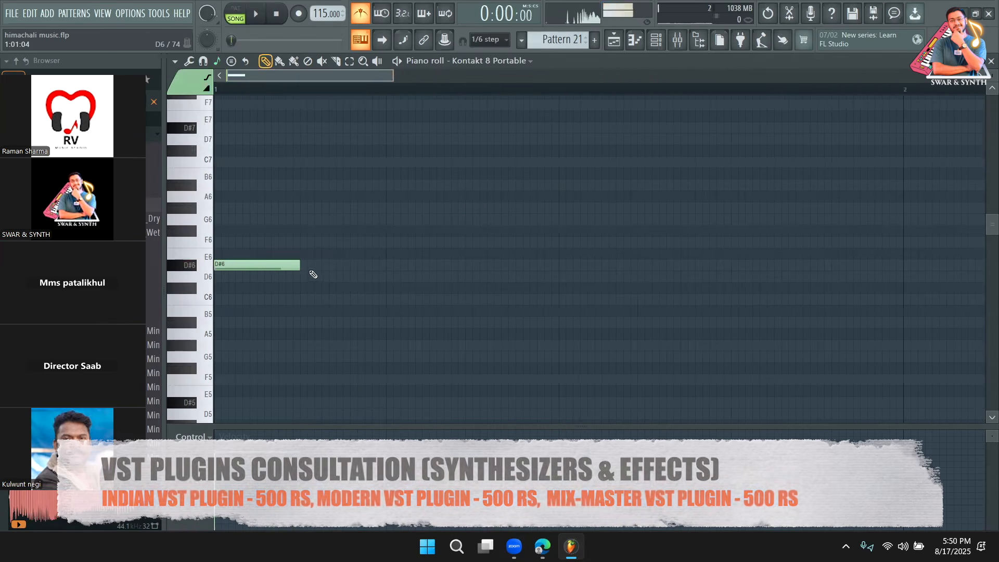
left_click(614, 47)
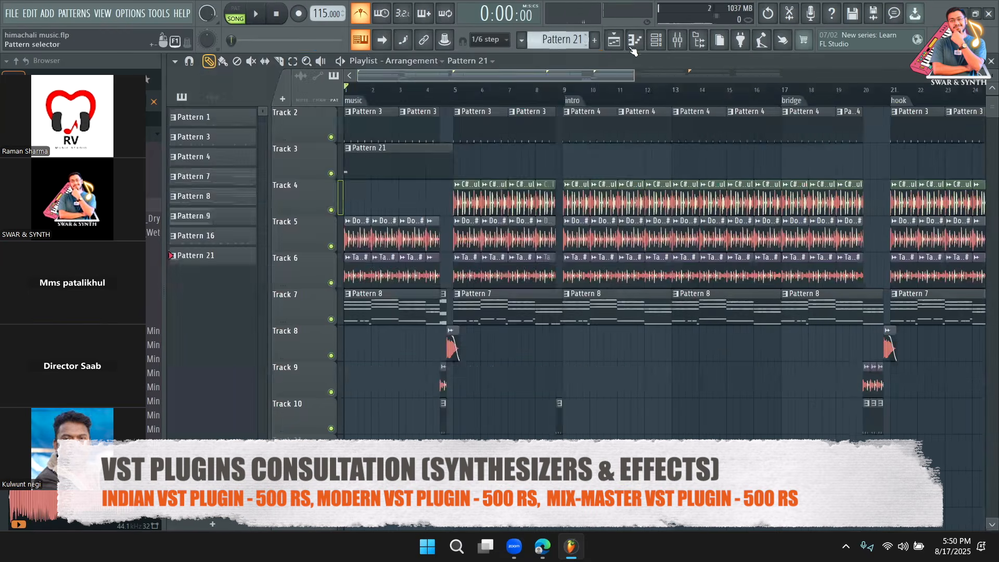
left_click(656, 42)
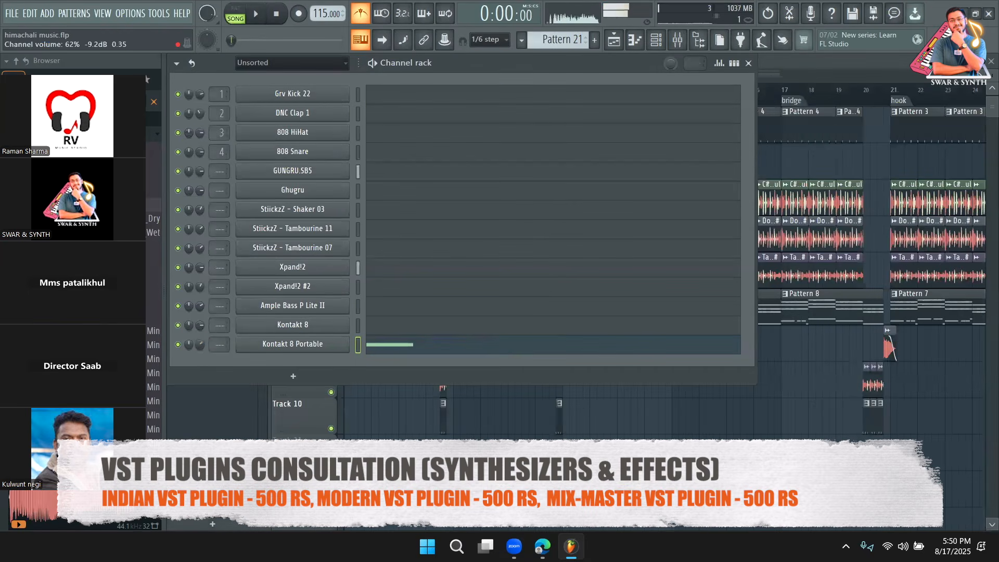
left_click(410, 354)
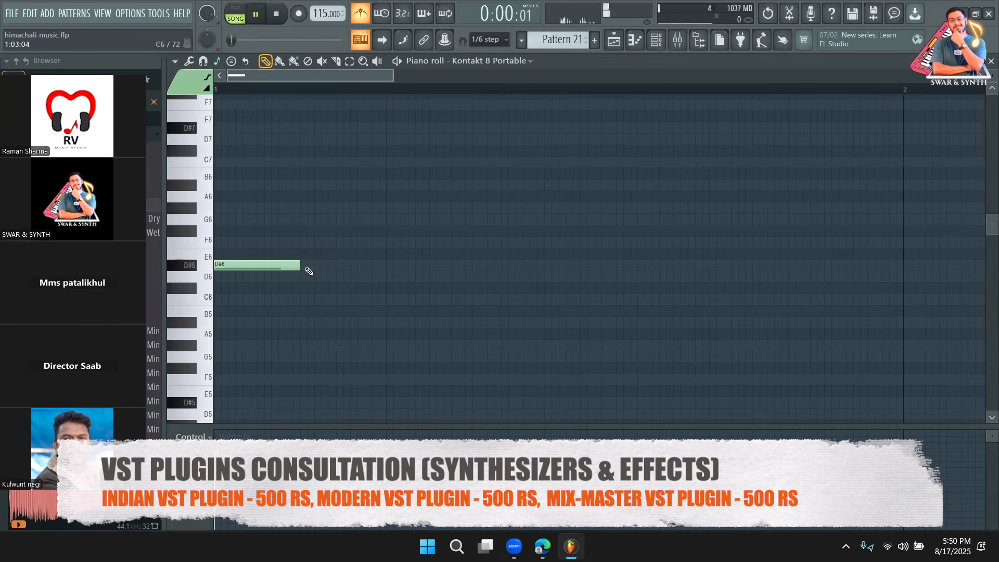
Place a second two-step D#6 note at 1:03:16, replacing a first try at 1:03:12
key("space")
left_click(325, 267)
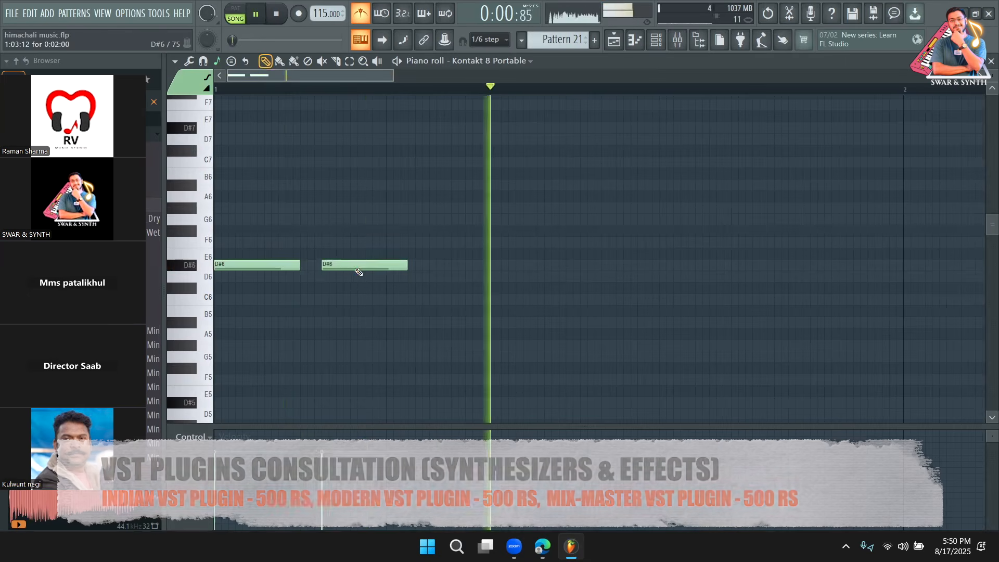
key("space")
right_click(350, 267)
key("space")
left_click(333, 267)
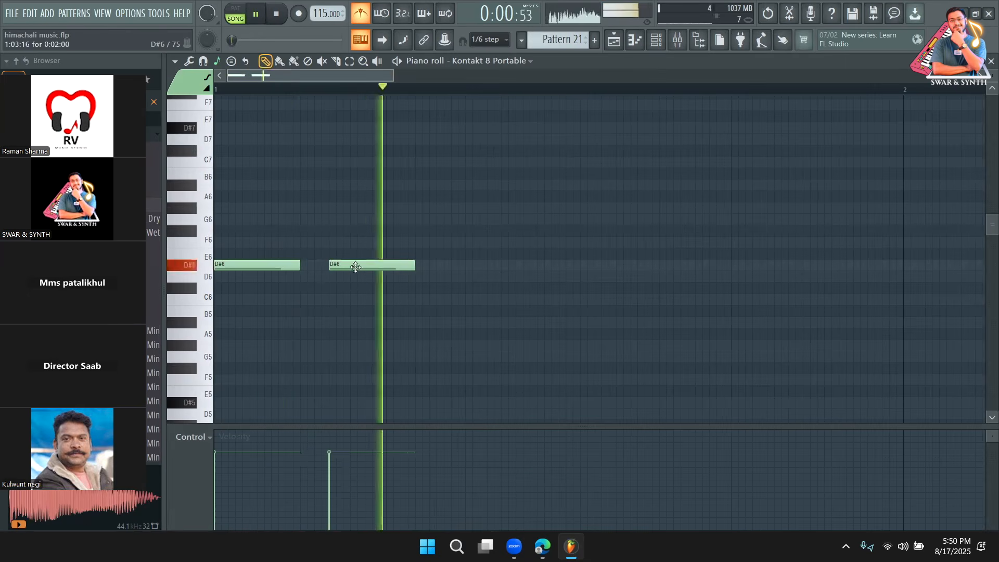
Continue the melody with F6 at 1:06:08, D#6 at 1:09:00 and a C6 directly after the shortened D#6
left_click(446, 242)
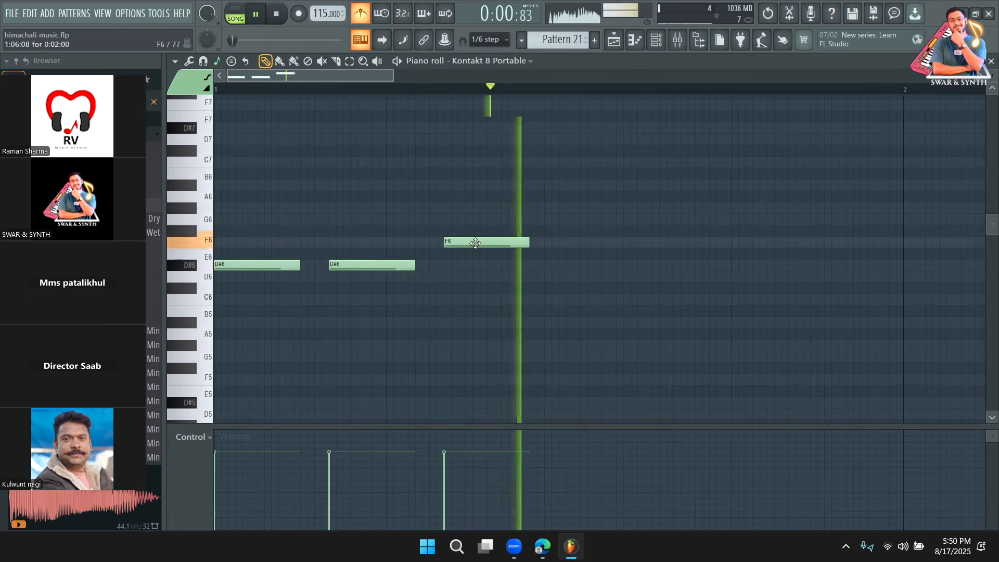
left_click(561, 266)
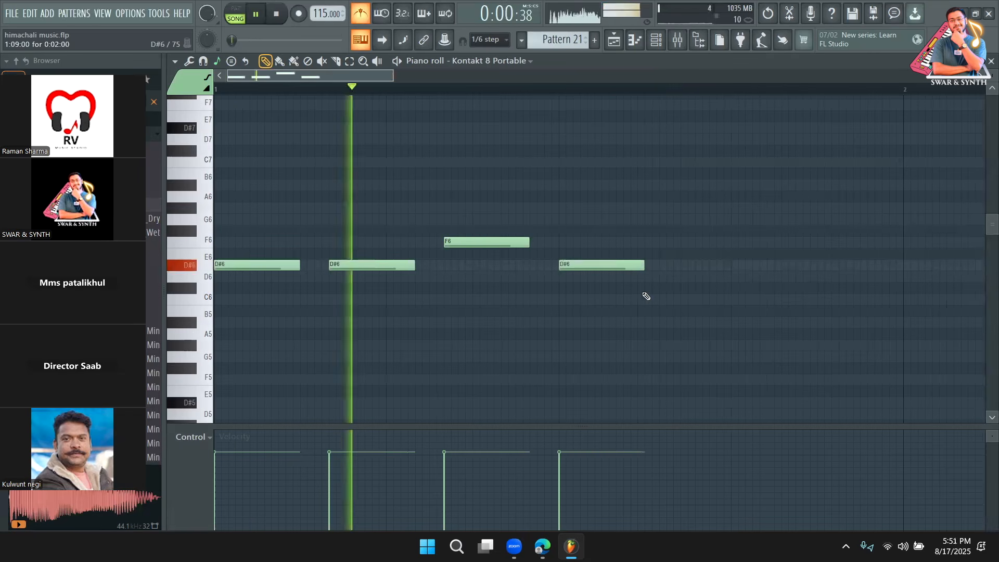
left_click(646, 300)
key("space")
left_click_drag(696, 300, 634, 299)
left_click_drag(644, 265, 620, 265)
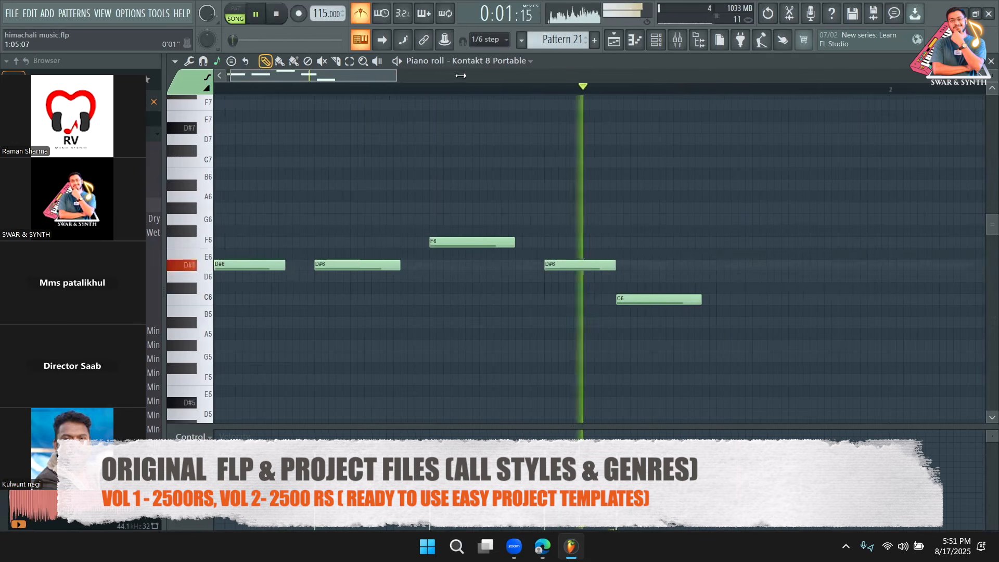
Add a D#6 note of length 0:01:16 at 1:13:00 after the C6 note
key("space")
scroll(421, 129, "down", 2)
left_click(593, 265)
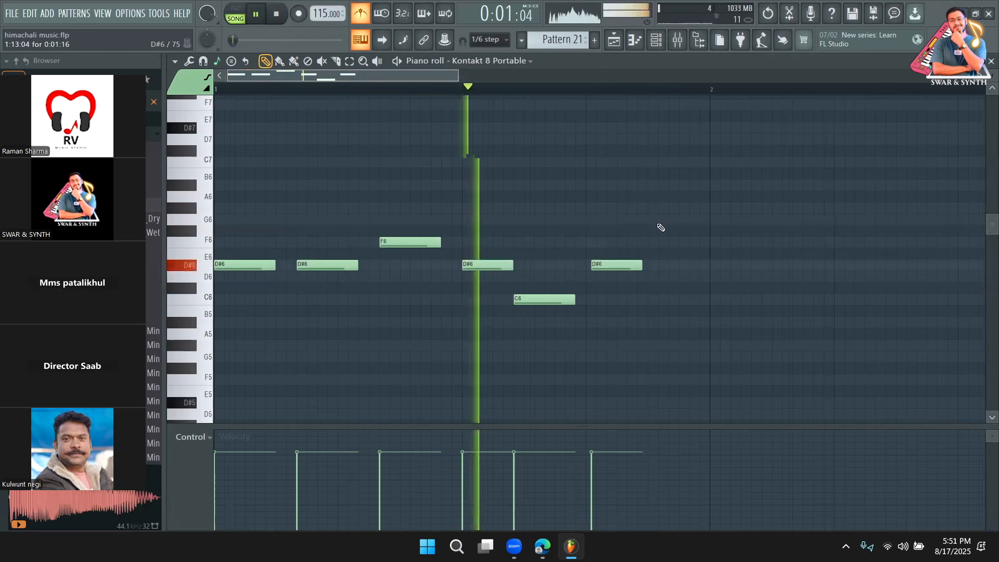
left_click(660, 219)
left_click_drag(617, 270, 612, 270)
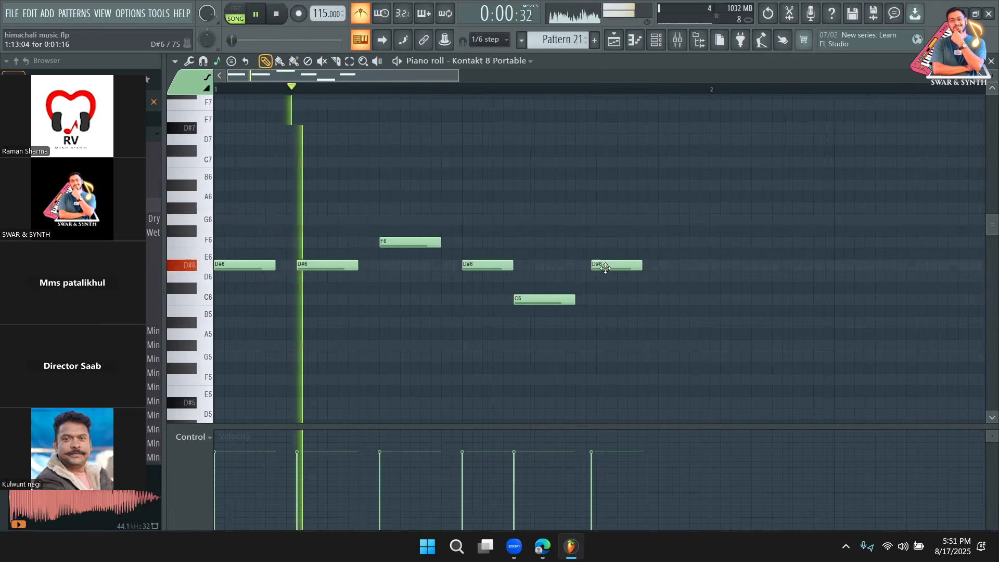
Add a G6 note at 1:15:16 and shorten it so it ends at the start of bar 2
left_click(665, 220)
left_click_drag(665, 220, 651, 222)
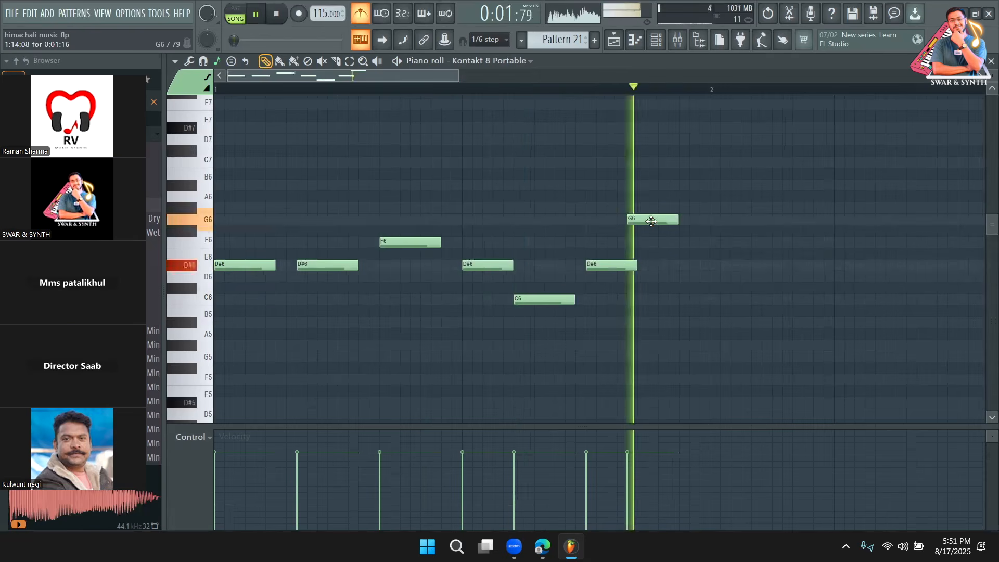
left_click_drag(642, 223, 686, 222)
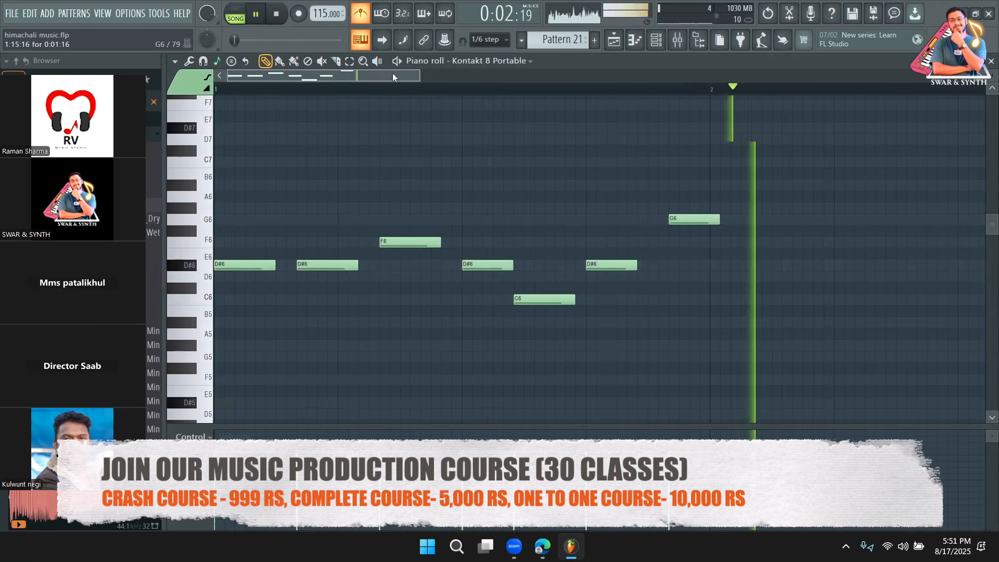
left_click_drag(720, 221, 709, 224)
Adjust the length of the D#6 note at 1:13:00 to 0:02:08
left_click_drag(634, 264, 666, 264)
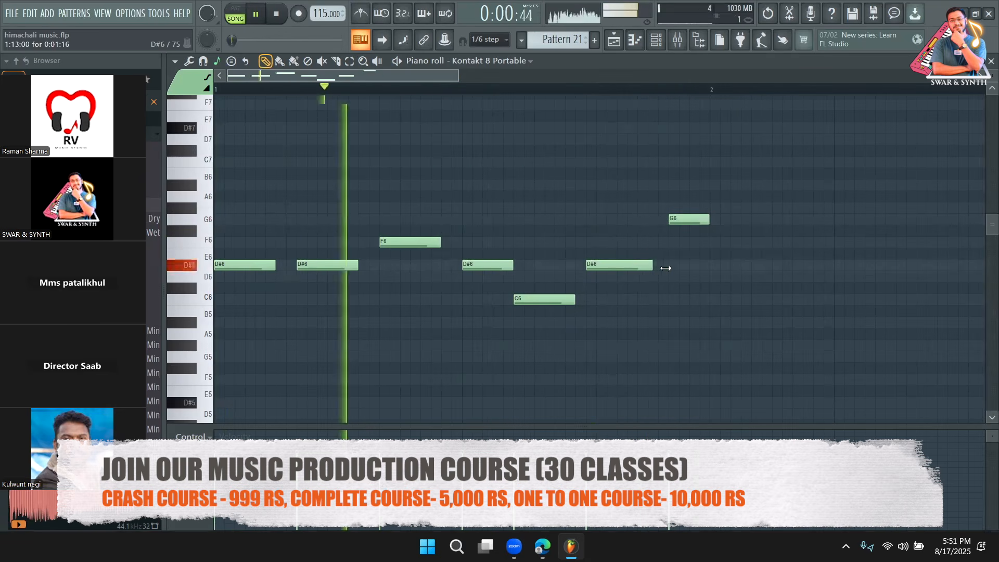
scroll(581, 89, "down", 2)
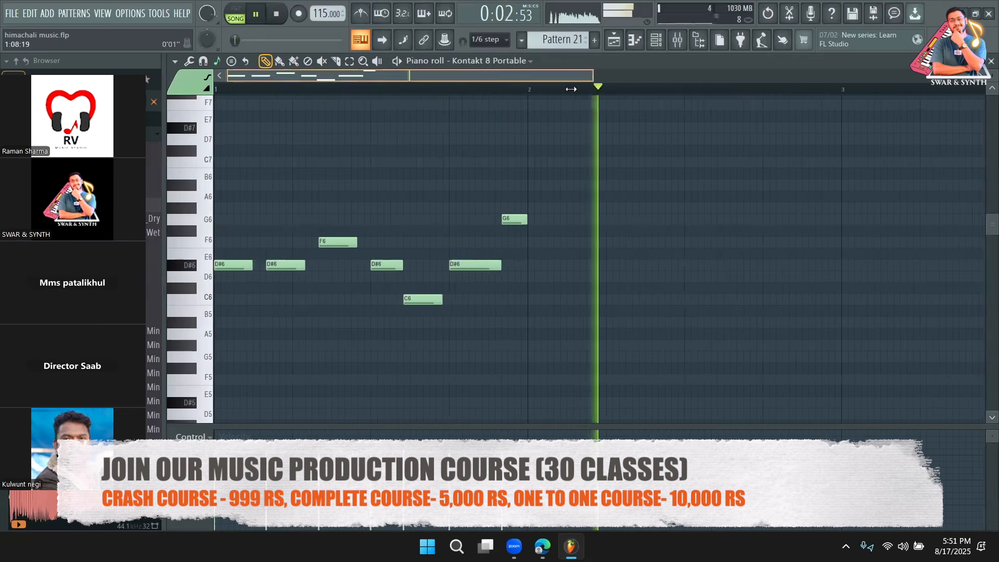
left_click_drag(511, 268, 504, 268)
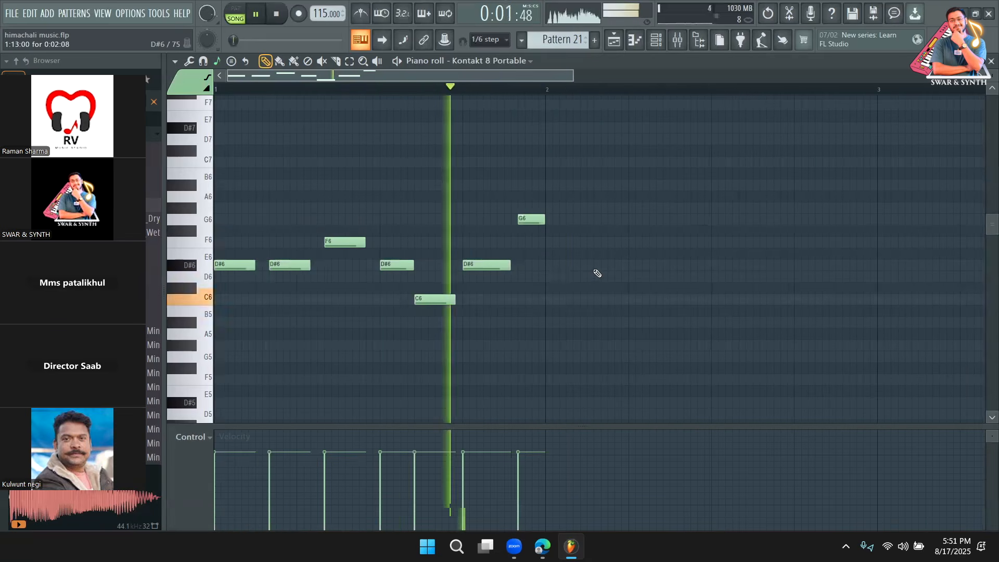
Try a D#6 at 2:01:00 and a C6 at 2:05:00, and remove both notes
left_click(551, 266)
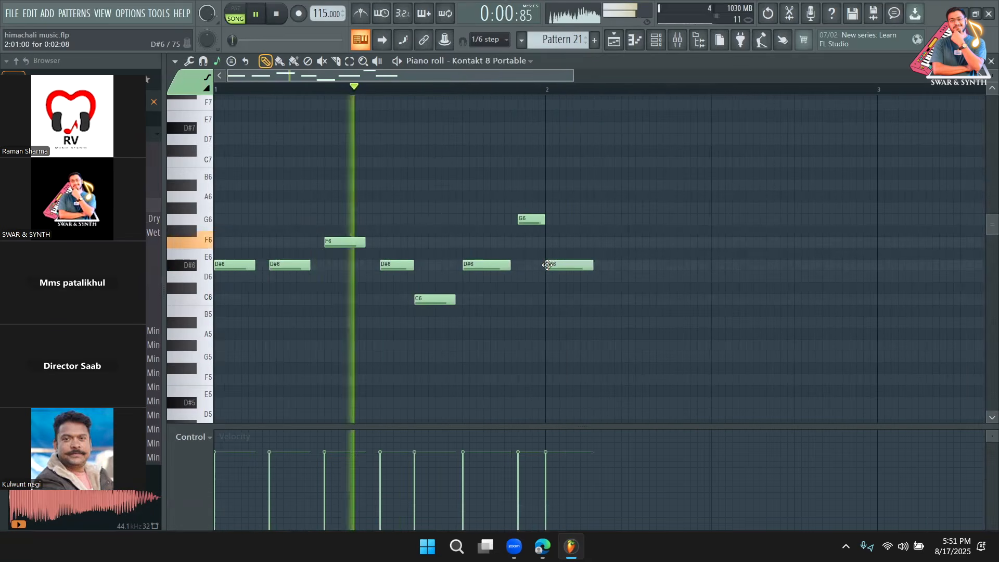
left_click(642, 300)
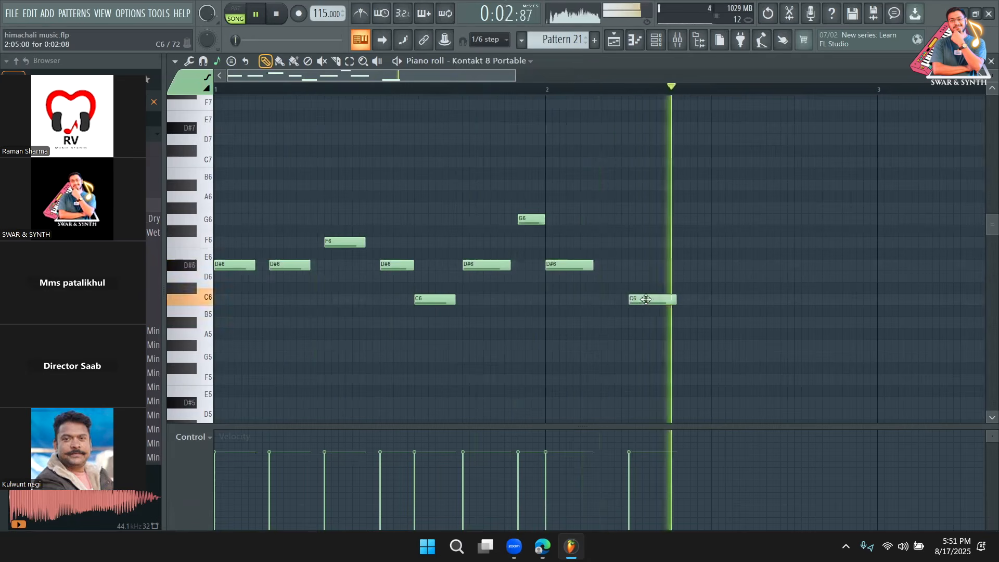
right_click(644, 300)
right_click(564, 265)
Place an A#5 note at the start of bar 2
left_click(550, 324)
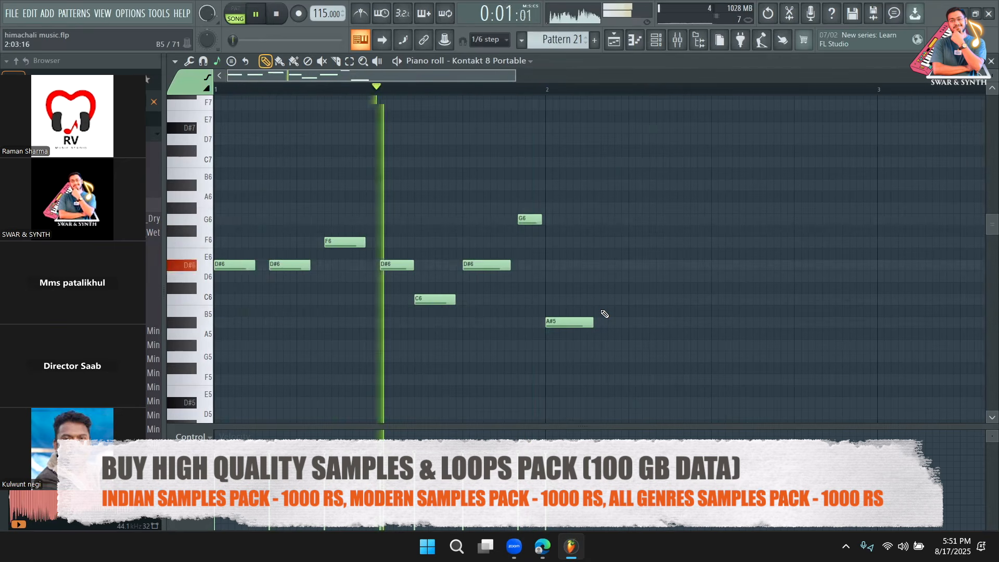
Add a C6 after bar 2's A#5 and a D#6 at 2:07:00, starting the D#6 slightly earlier and lengthening it
key("space")
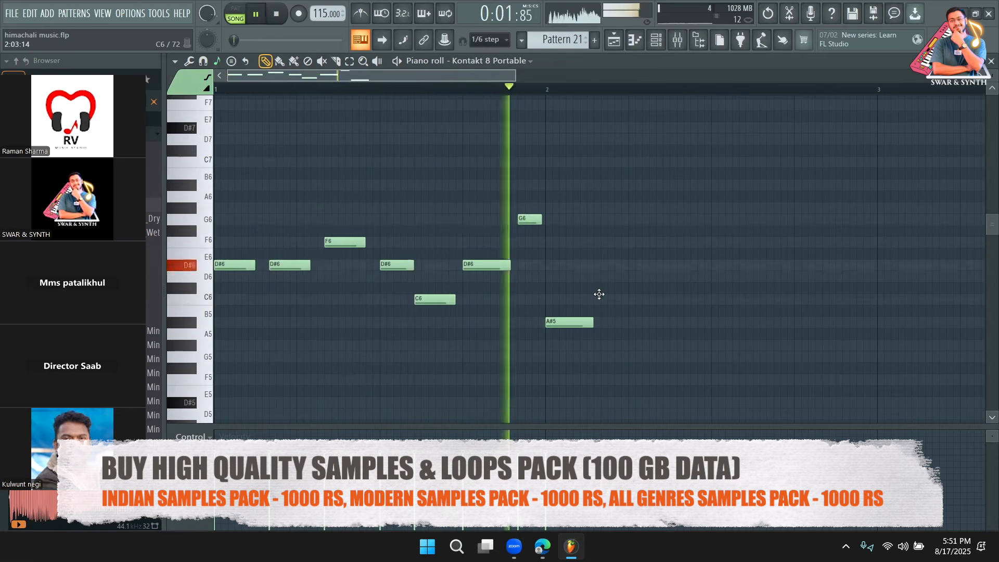
left_click(608, 299)
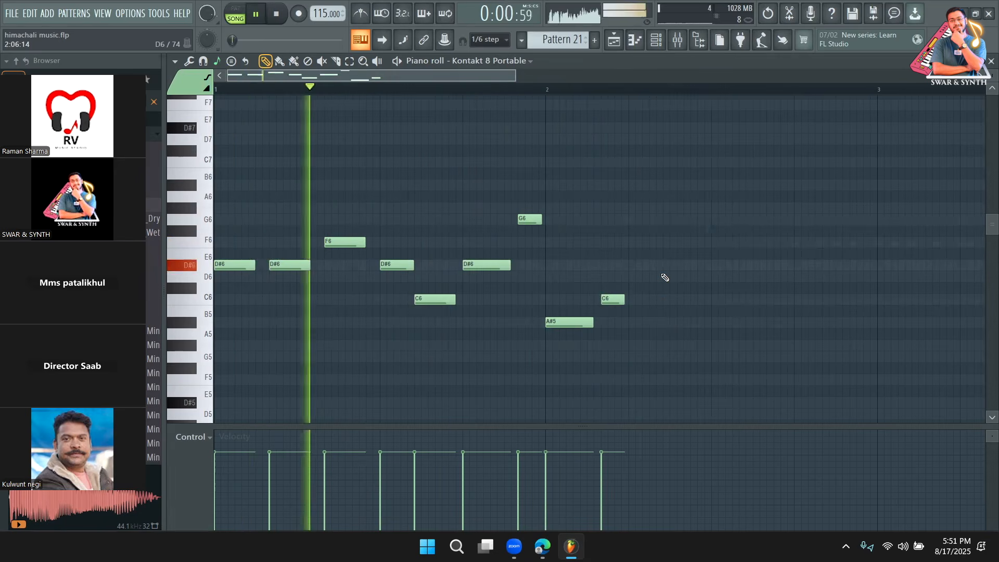
left_click(677, 264)
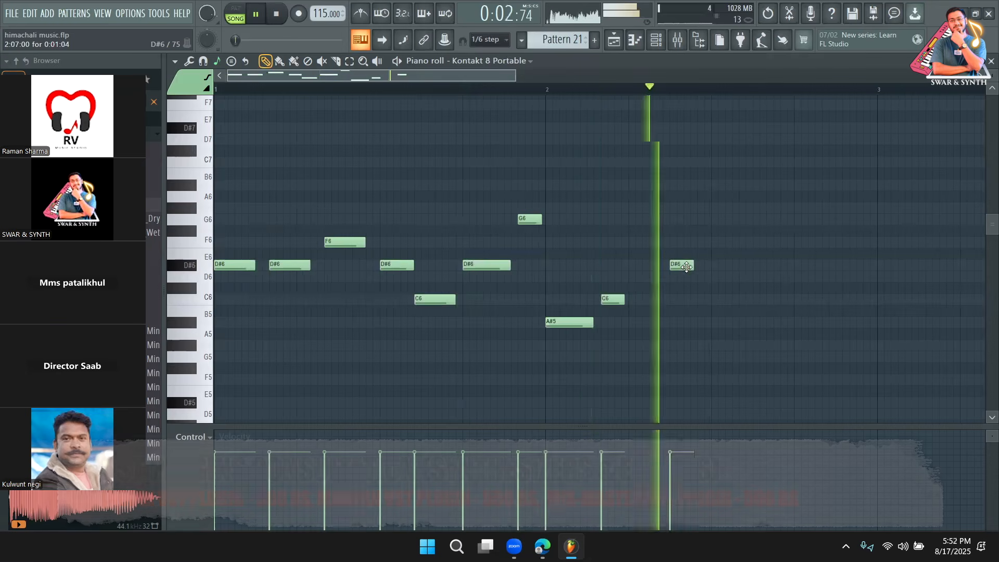
left_click_drag(675, 264, 696, 265)
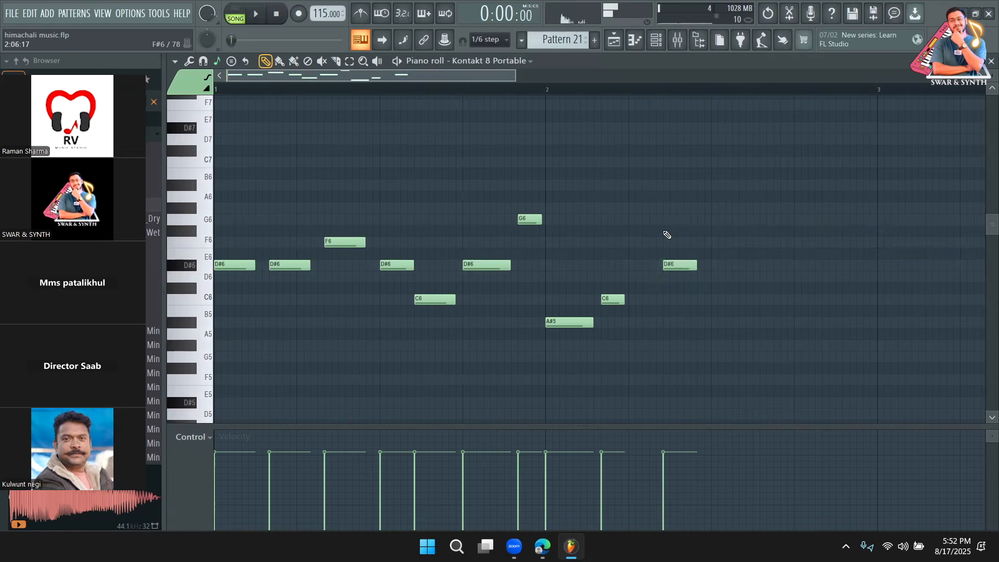
Set the snap to Cell and duplicate the whole two-bar phrase into bars 3 and 4
key("ctrl+a")
left_click_drag(911, 84, 921, 86)
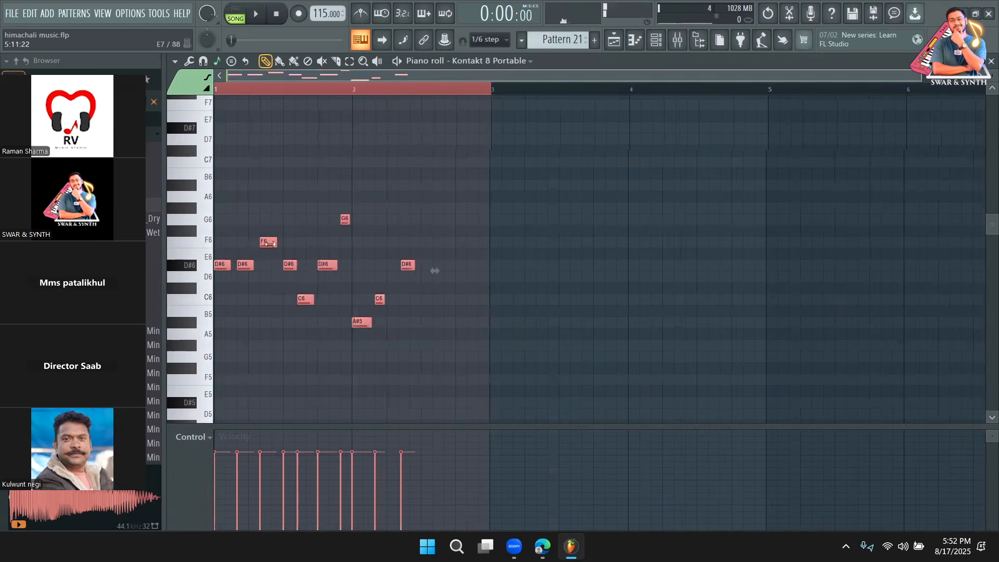
left_click(501, 47)
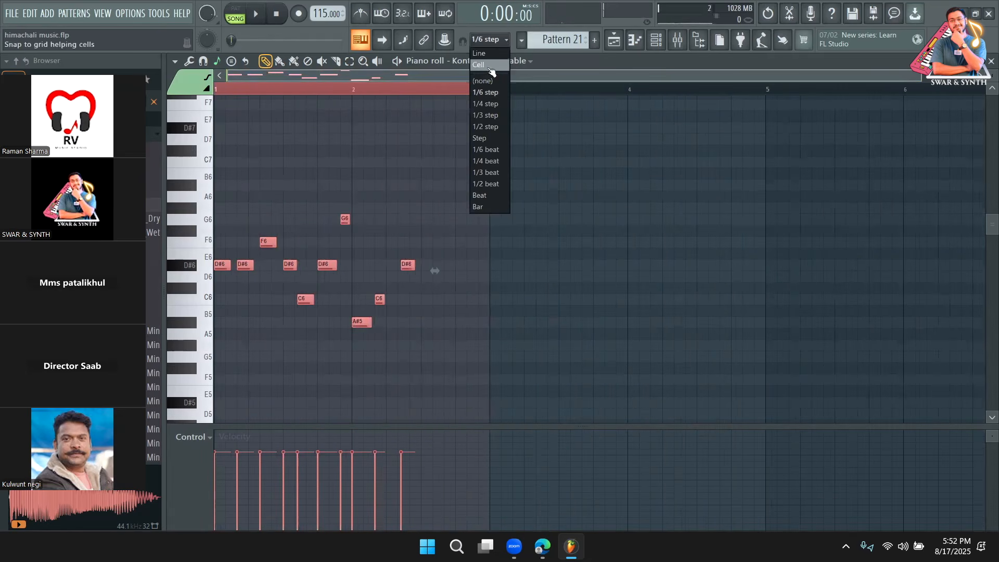
left_click(490, 65)
left_click_drag(234, 268, 509, 268)
left_click_drag(504, 89, 663, 91)
Try the copied phrase two semitones higher in bars 3 and 4, and return it to the original pitch
left_click_drag(770, 102, 768, 98)
left_click_drag(779, 352, 459, 180)
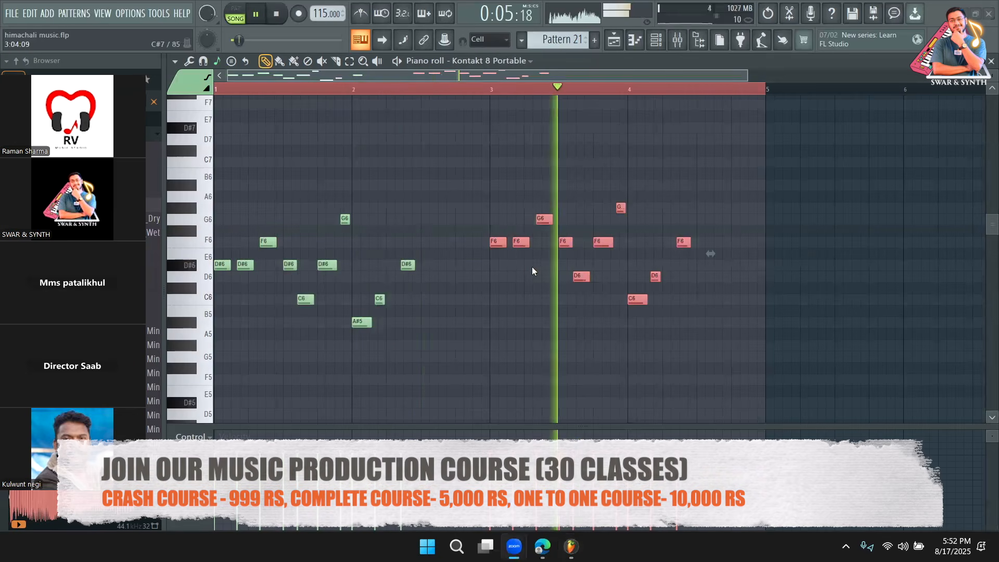
key("space")
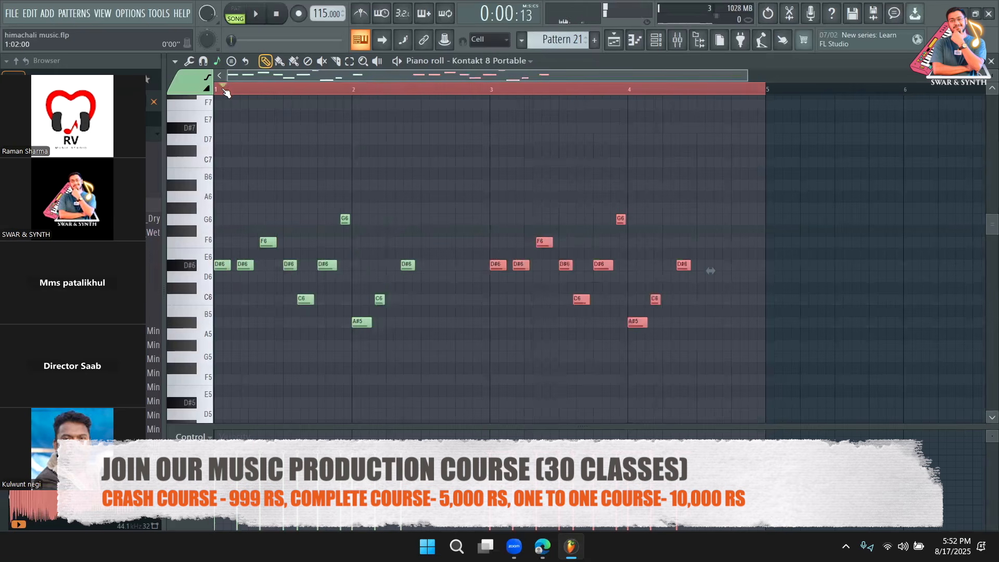
left_click(520, 357, "ctrl")
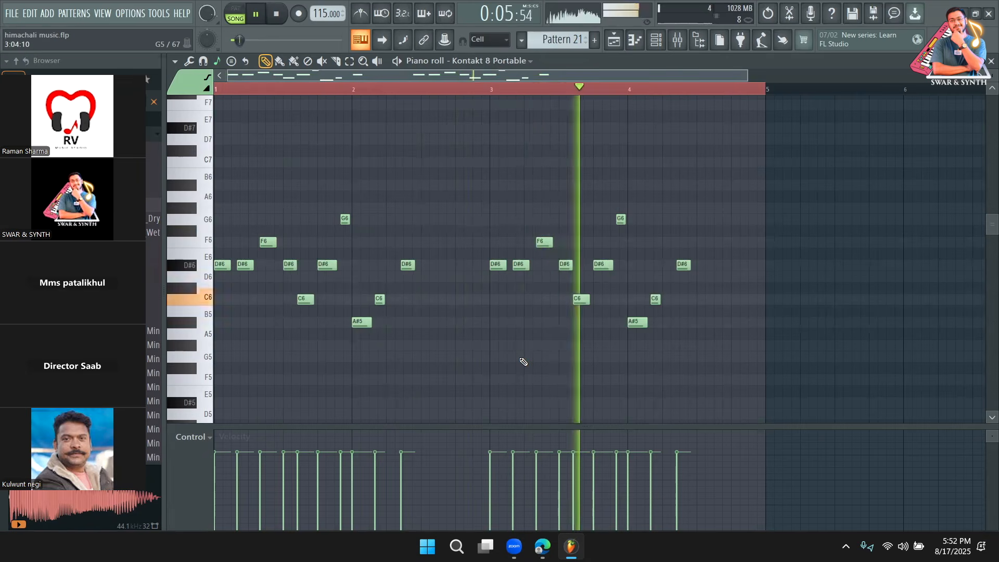
Lower the last note of bar 4 to A#5 while auditioning the ending of the copied phrase
key("space")
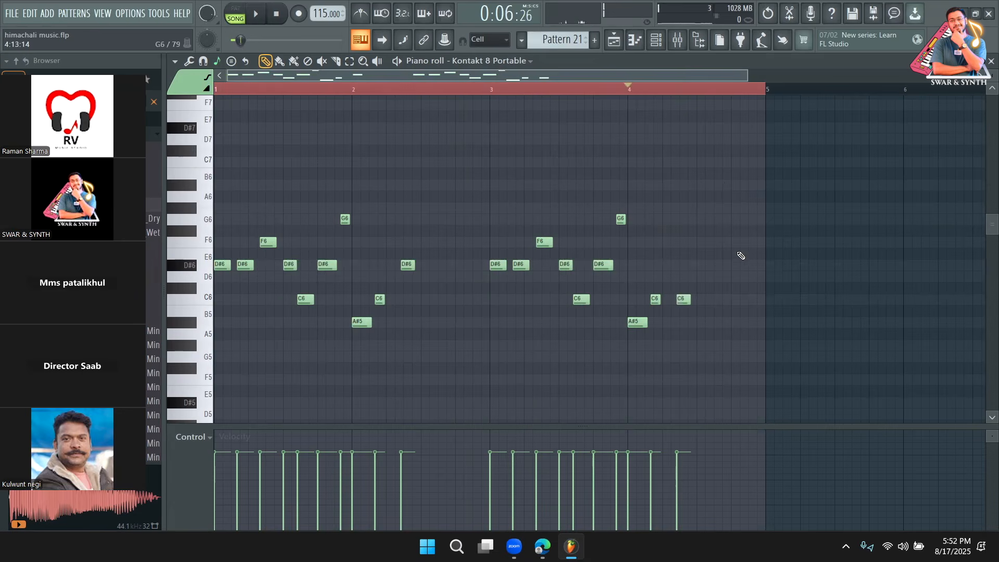
key("space")
left_click_drag(683, 300, 681, 324)
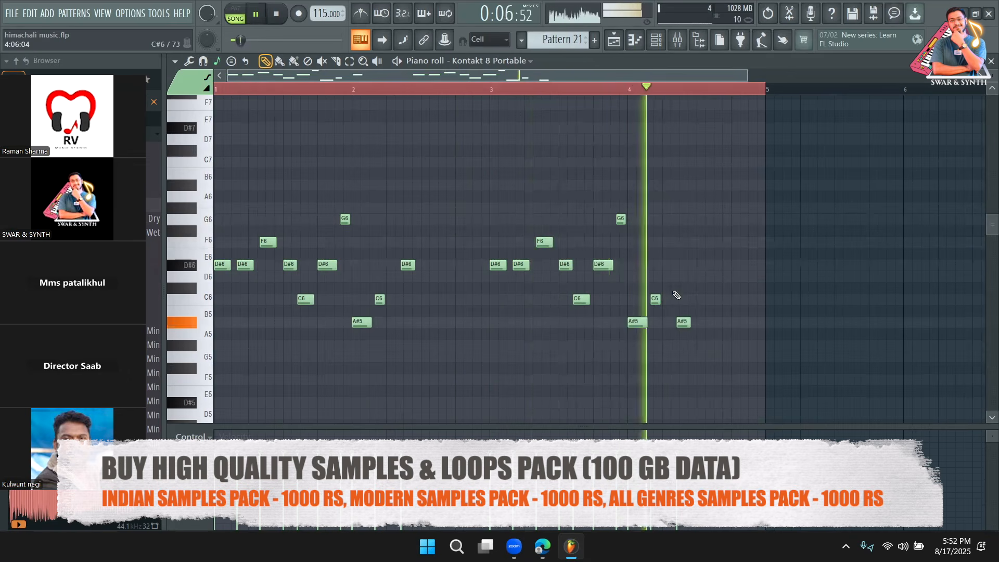
Stop playback and clone the Kontakt 8 Portable channel
left_click(615, 46)
key("space")
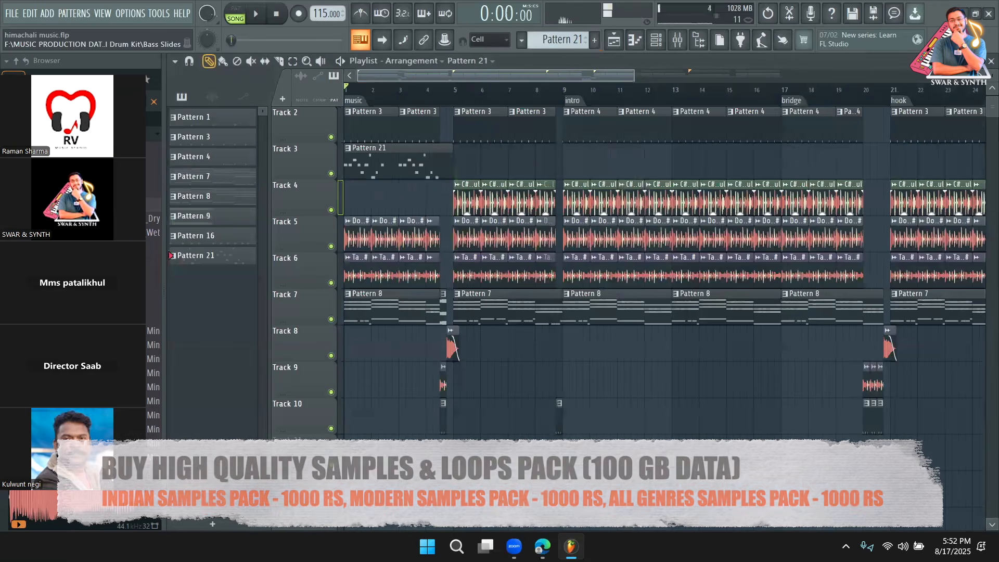
key("F6")
right_click(323, 349)
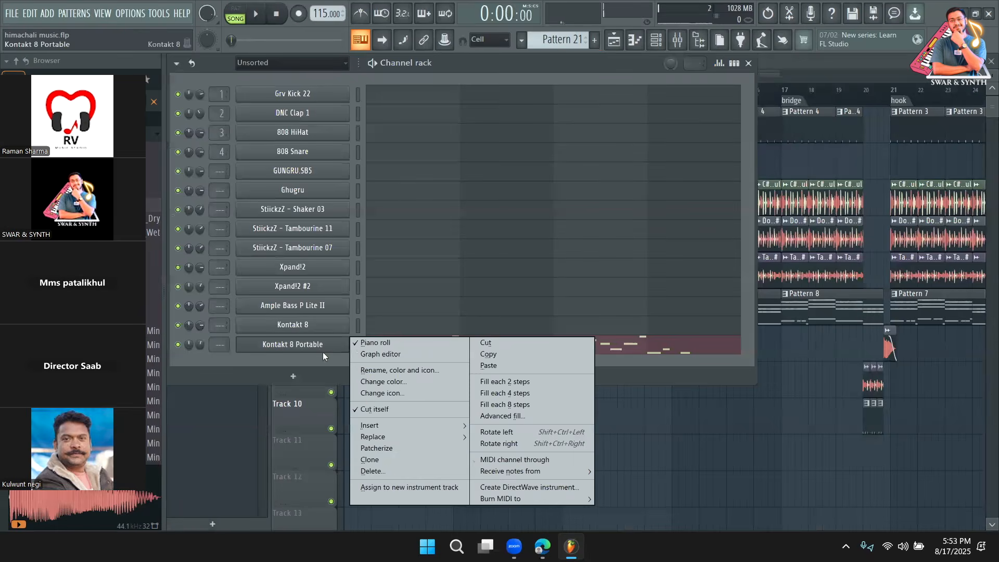
left_click(391, 462)
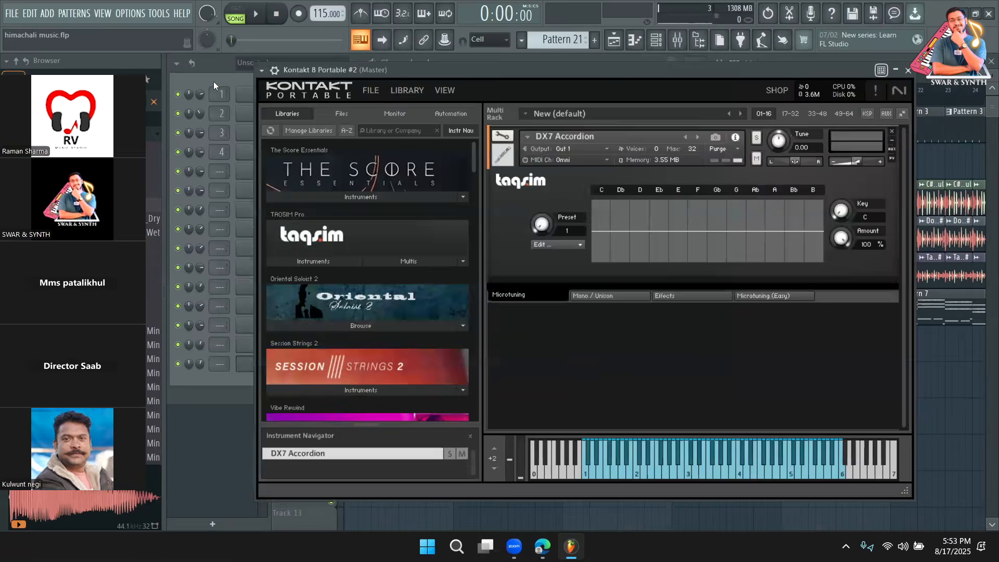
Copy the Pattern 21 melody from the Kontakt 8 Portable channel into Kontakt 8 Portable #2
left_click(214, 81)
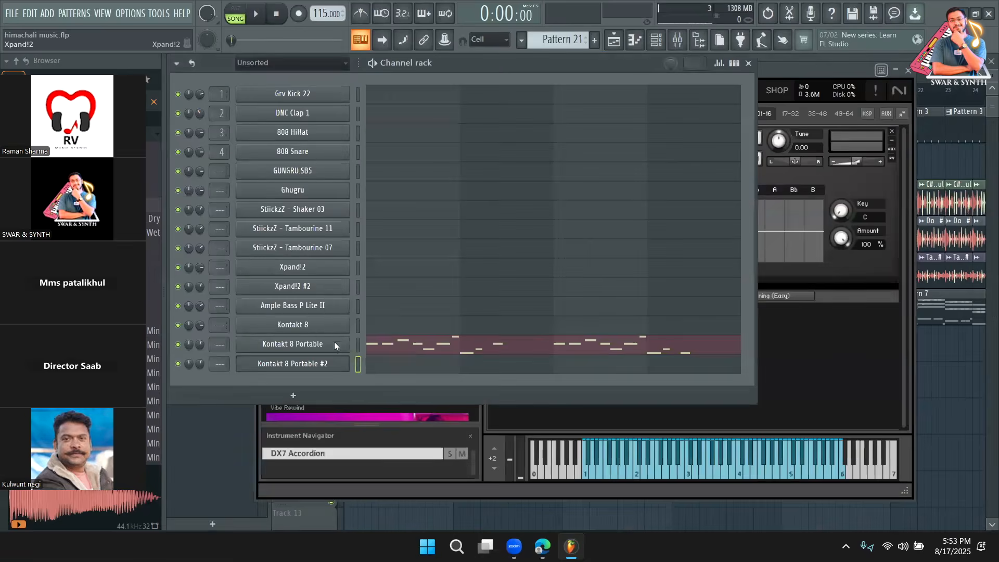
right_click(334, 342)
left_click(488, 354)
right_click(311, 370)
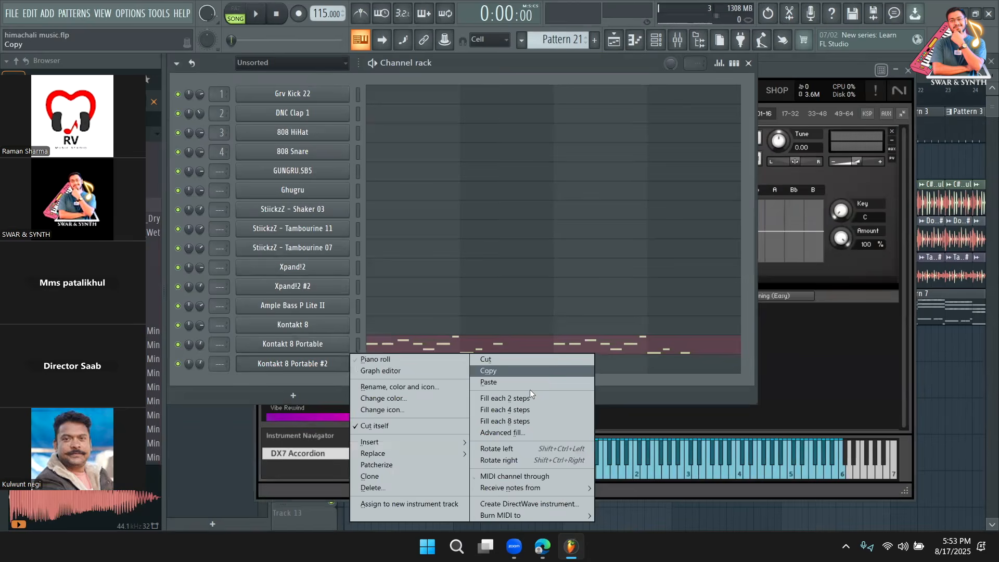
left_click(528, 385)
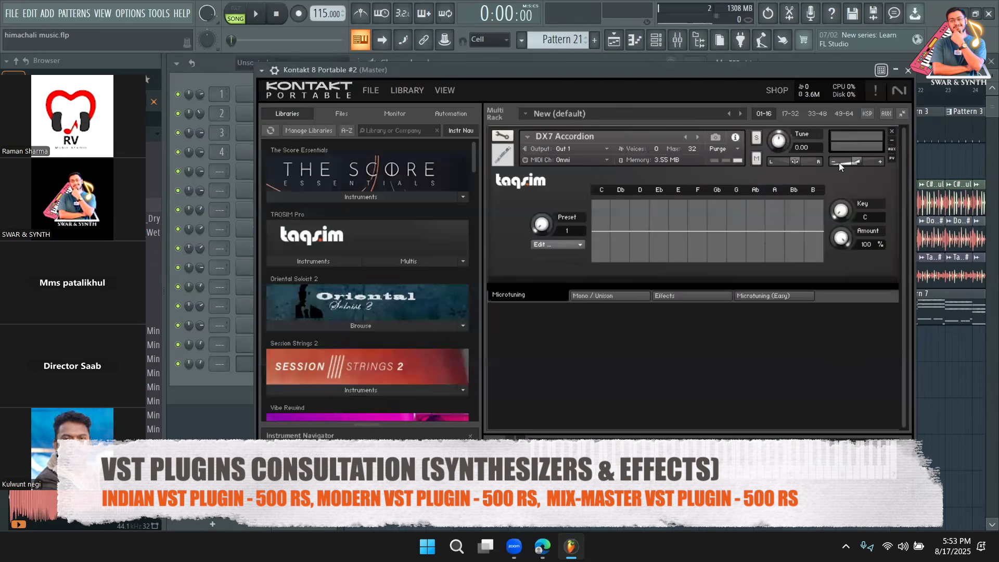
Replace the DX7 Accordion in Kontakt 8 Portable #2 with SH-2000 Clarinet from the TAQSIM Pro library
left_click(891, 131)
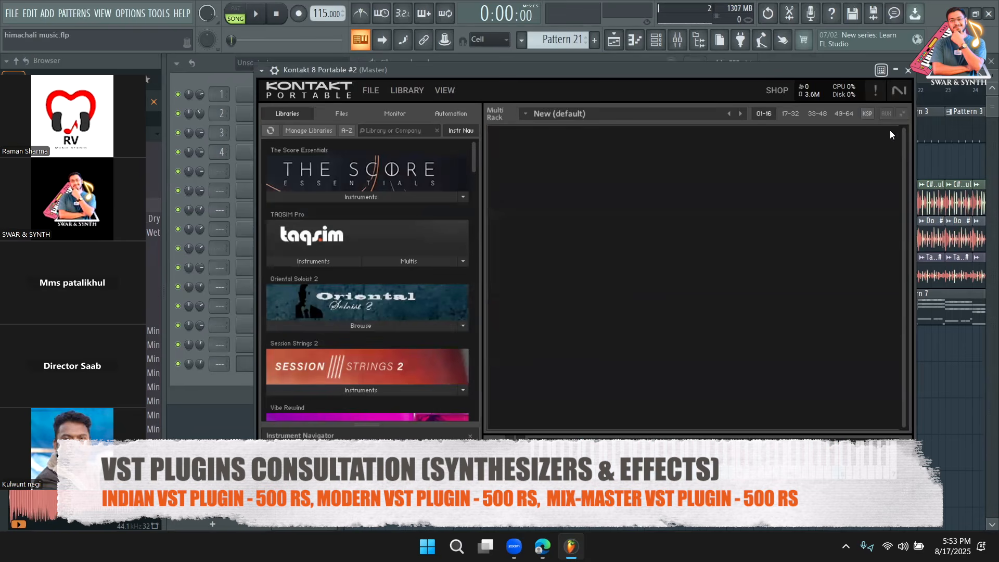
left_click(324, 261)
scroll(311, 313, "down", 3)
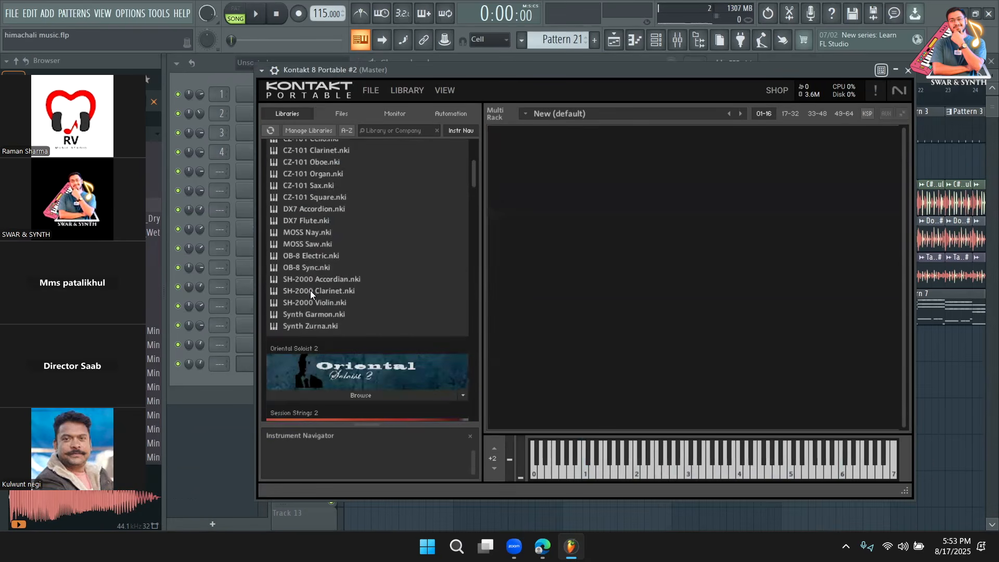
left_click_drag(315, 332, 573, 331)
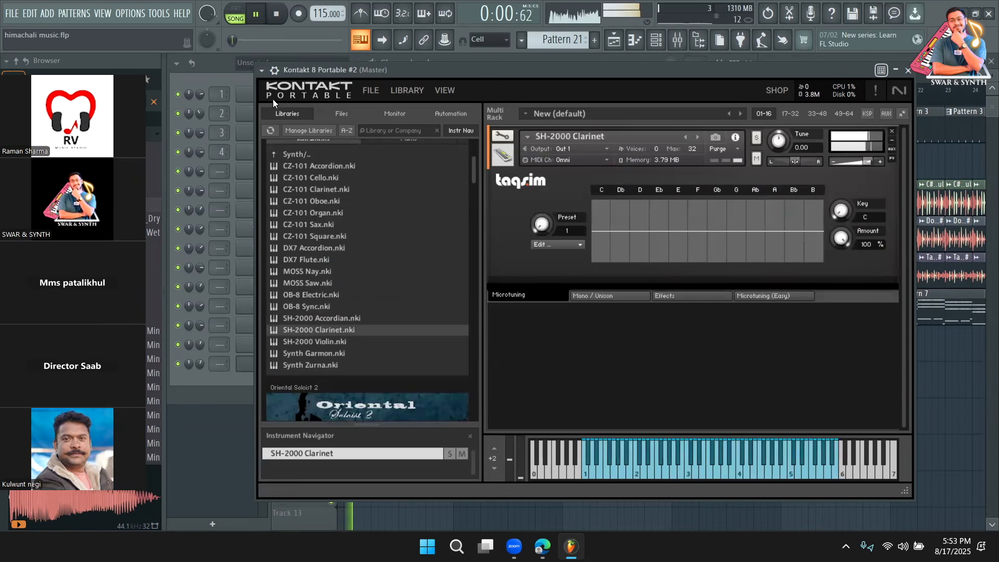
Lower a Kontakt layer's channel volume to 52% during playback, and place a four-bar Pattern 23 at bar 5 on Track 3
left_click(284, 74)
key("space")
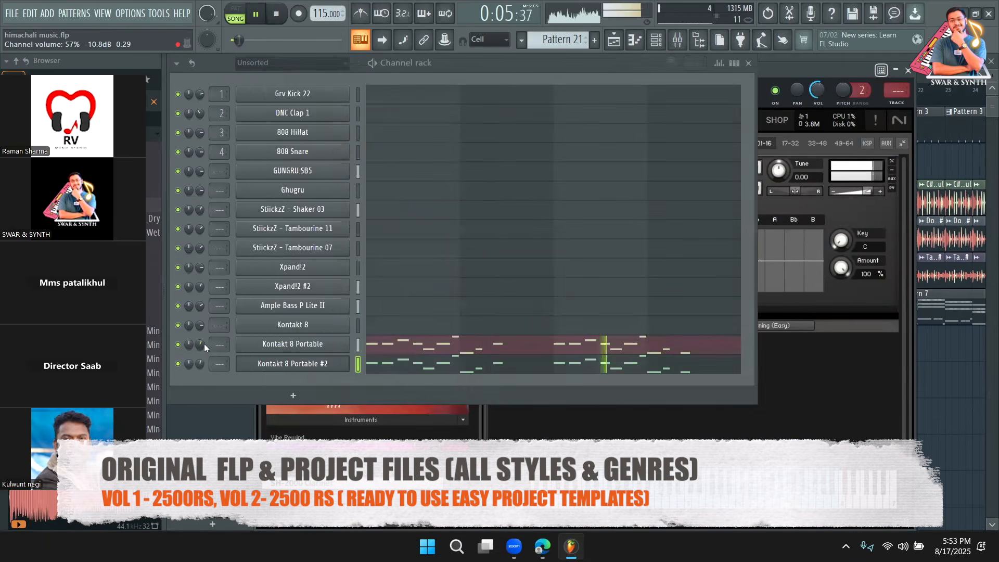
key("F5")
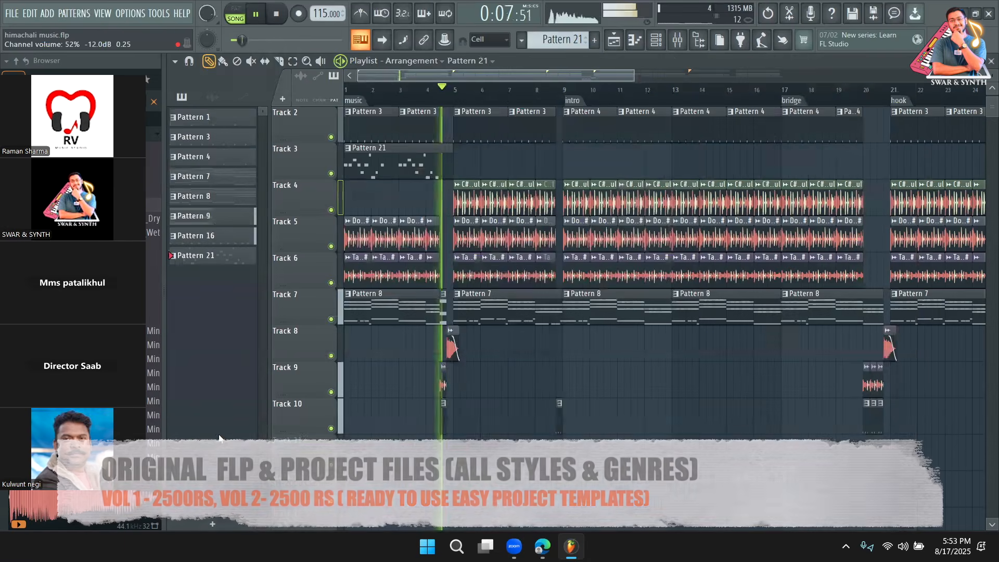
key("space")
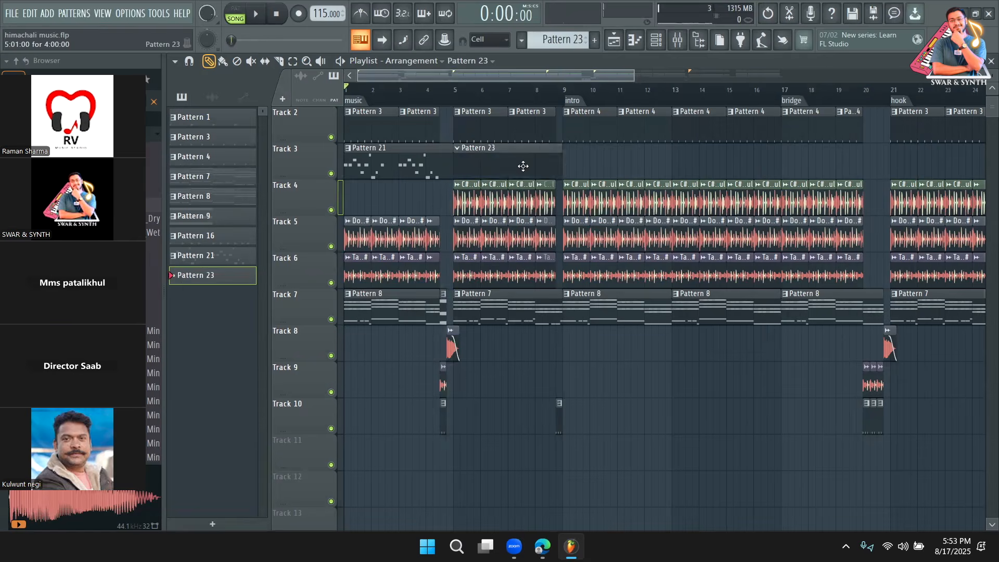
Clone the Kontakt 8 Portable #2 channel and remove the SH-2000 Clarinet from the clone
left_click(676, 39)
left_click(656, 45)
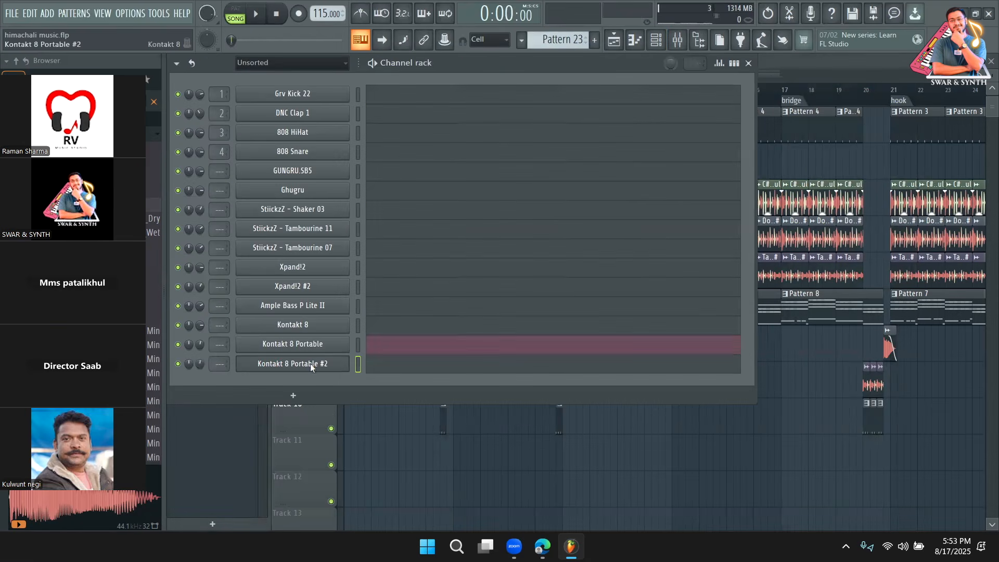
right_click(310, 364)
left_click(370, 476)
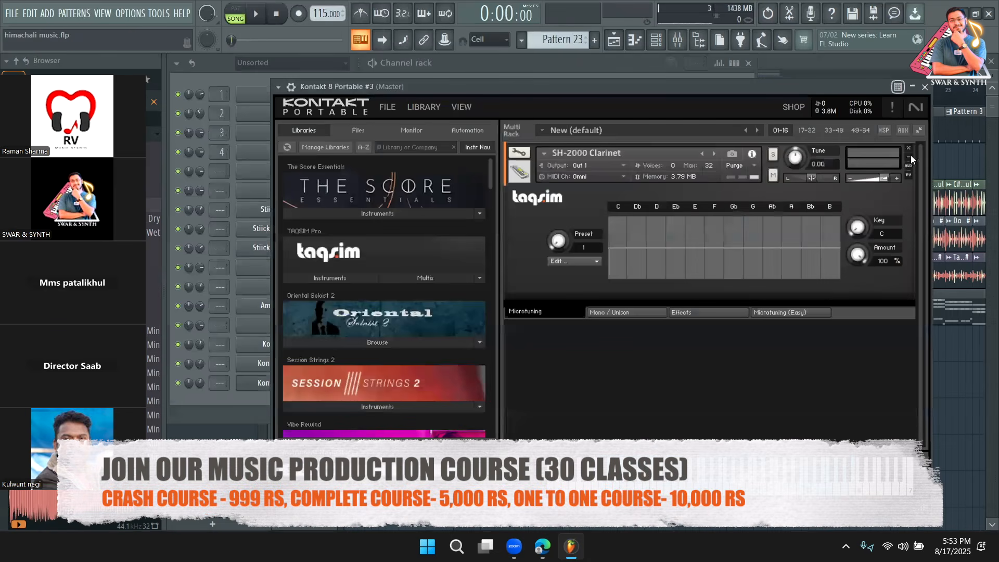
left_click(909, 149)
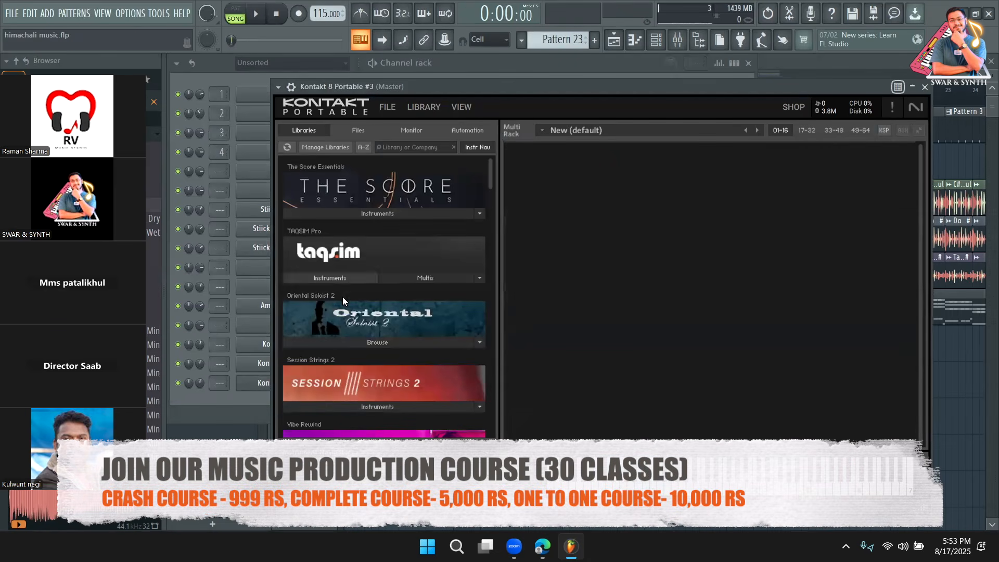
Try Rababa Basic from TAQSIM Pro's Stringed instruments in Kontakt 8 Portable #3, and remove it
left_click(330, 278)
left_click(315, 230)
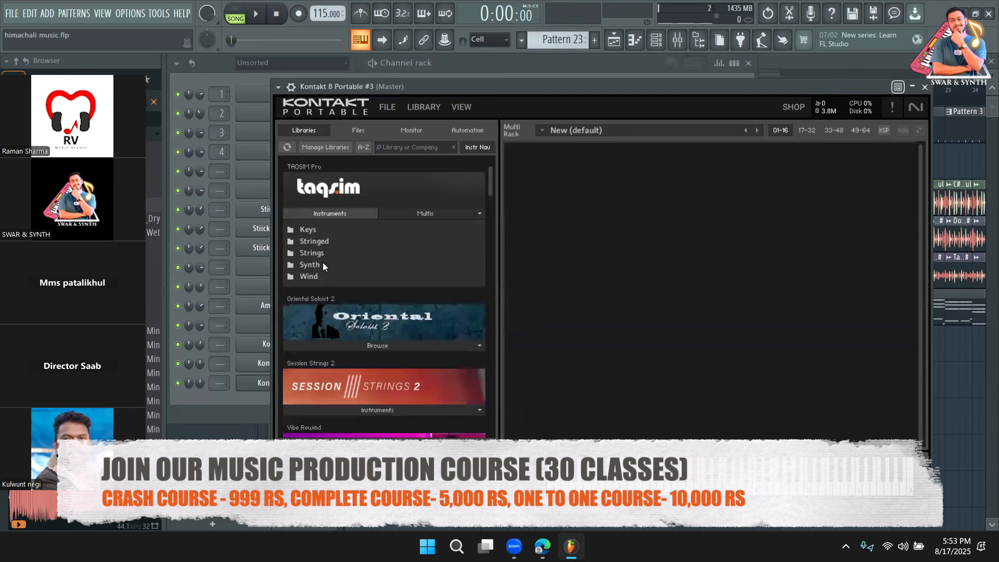
left_click(333, 242)
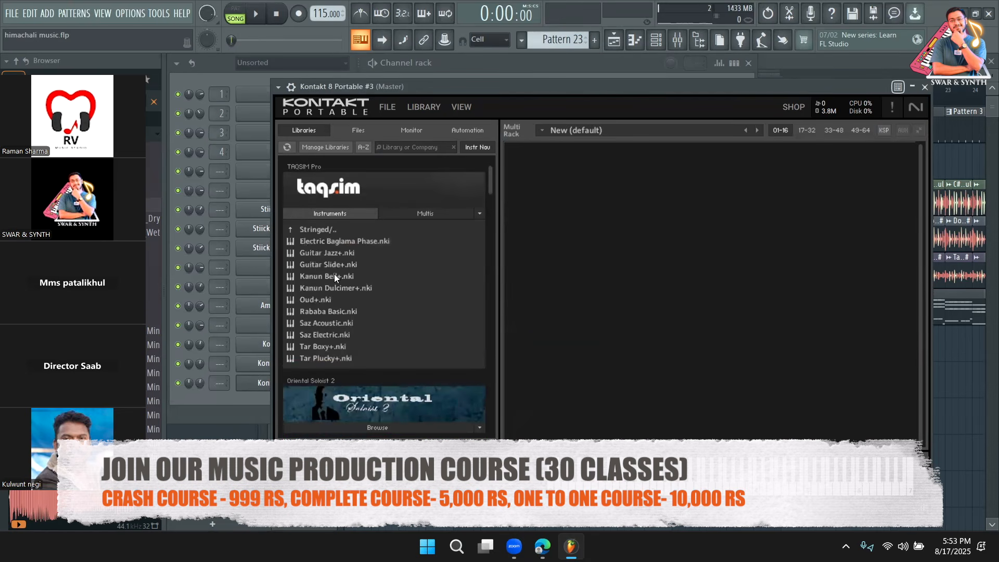
double_click(333, 315)
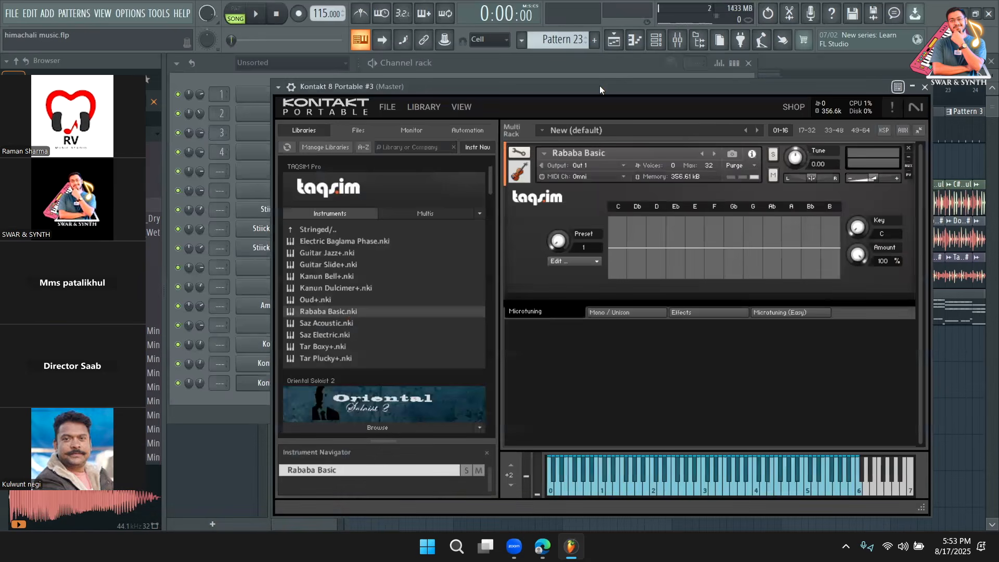
left_click(908, 148)
Browse TAQSIM Pro's Stringed and Strings folders, try the Tar Plucky+ instrument in Kontakt 8 Portable #3, and remove it
left_click(315, 231)
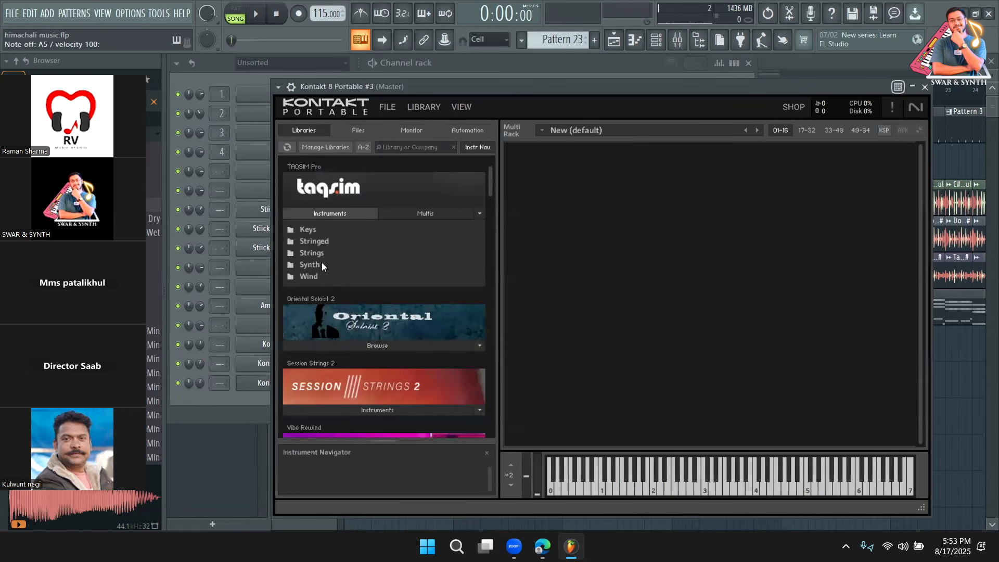
double_click(321, 242)
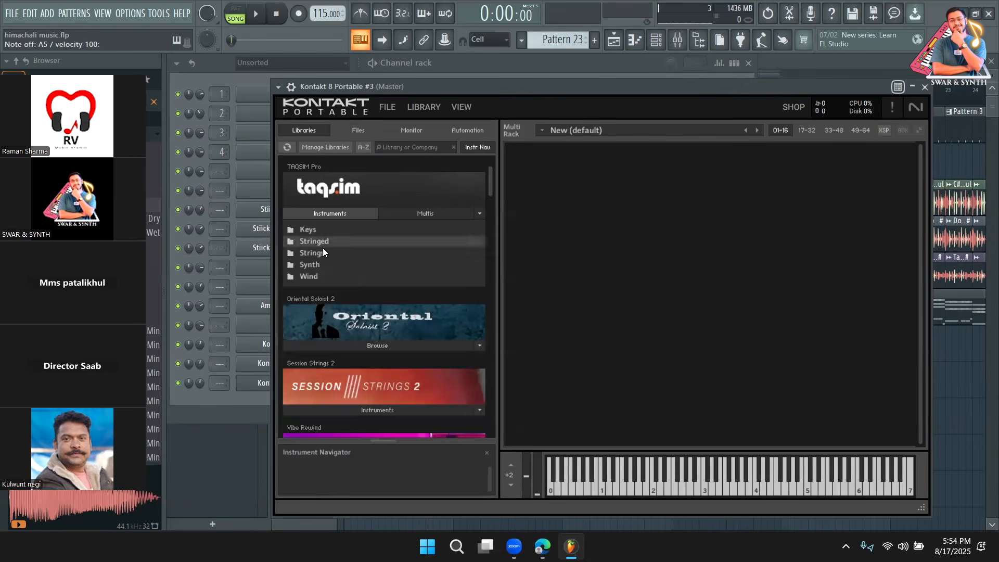
left_click(321, 235)
double_click(320, 253)
left_click(334, 235)
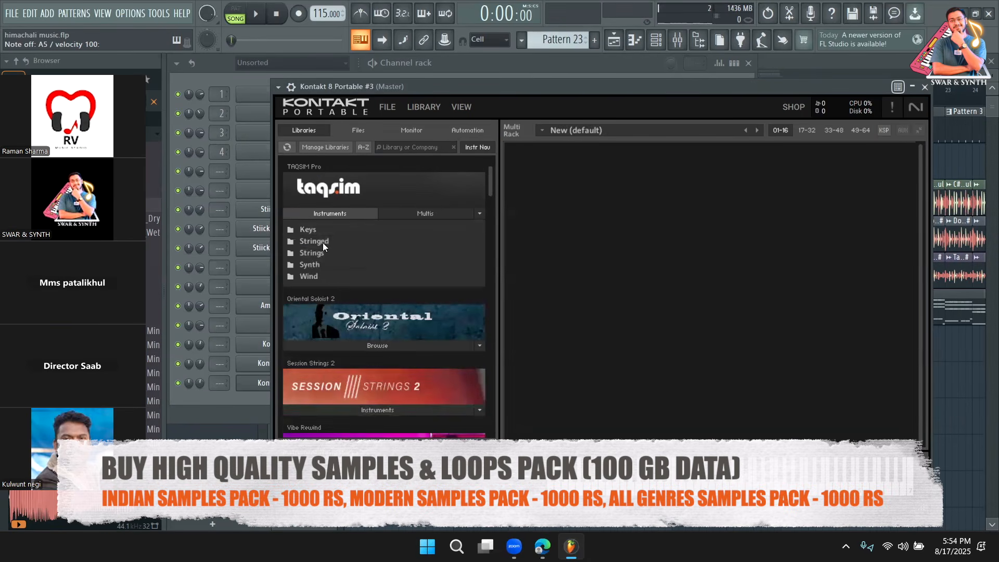
double_click(322, 242)
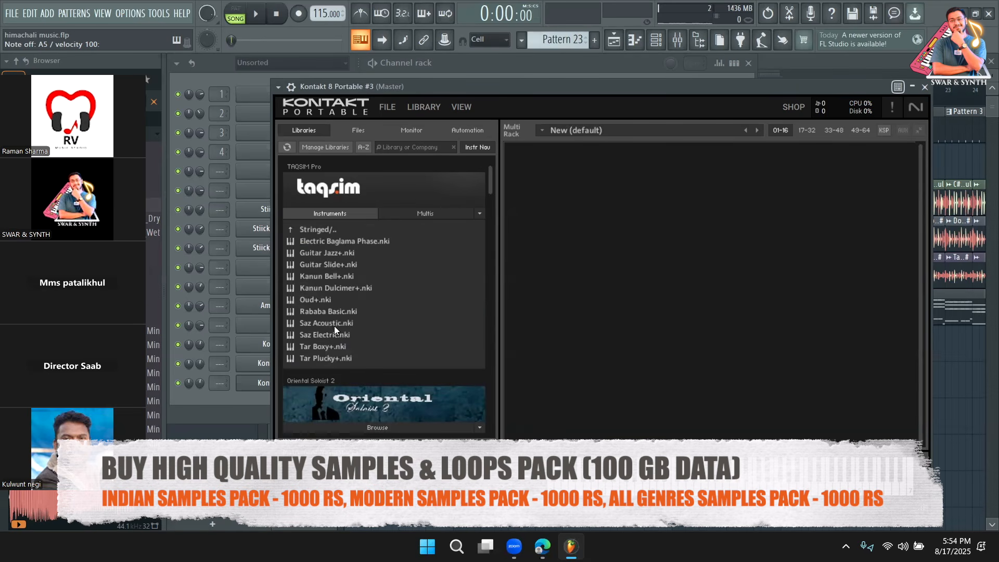
left_click_drag(327, 359, 631, 323)
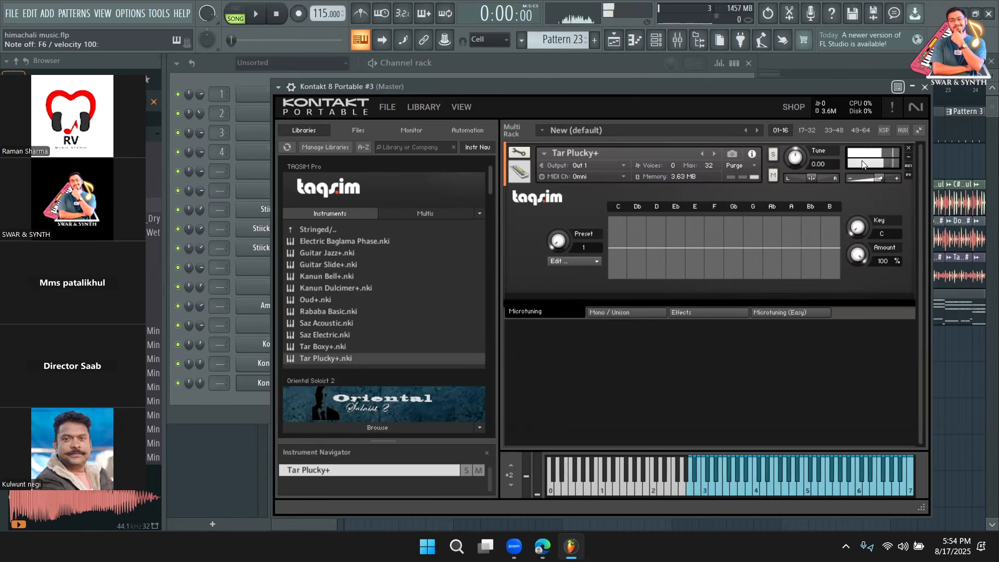
left_click(908, 148)
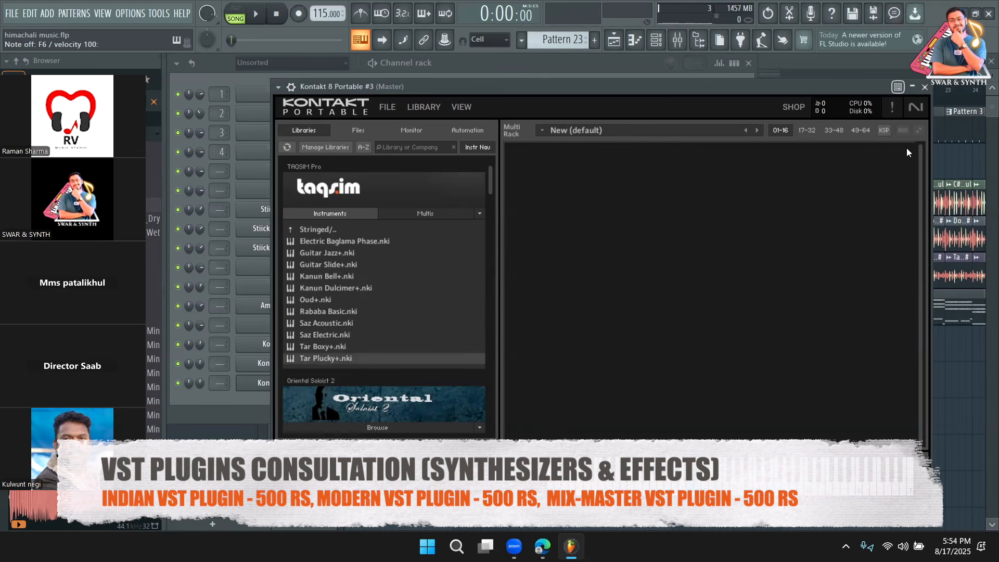
Try the 06 INDIAN BANJO 1 multi from TOSHIBA EXT's ROLAND soundwave pack in Kontakt 8 Portable #3, and remove its instruments
left_click(357, 131)
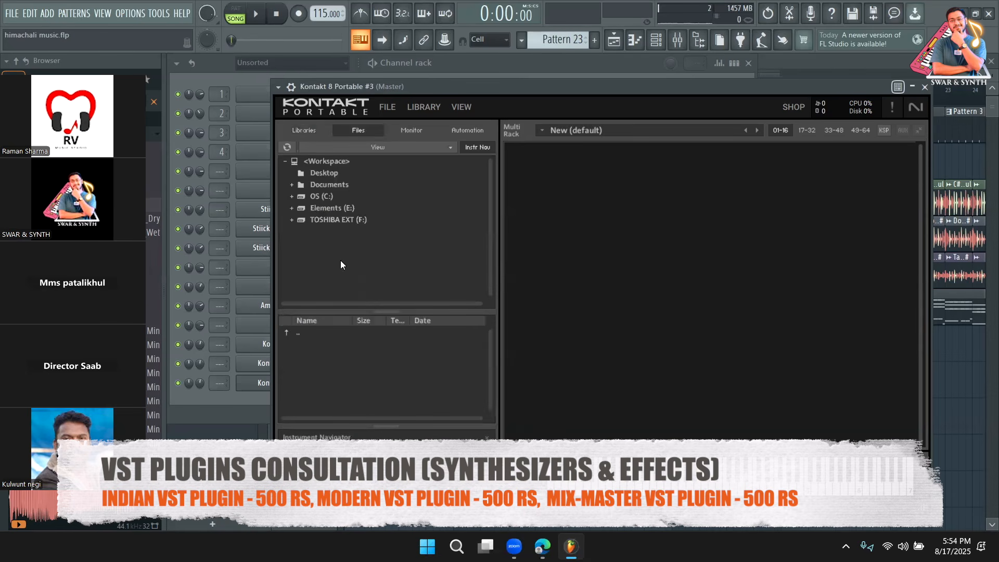
left_click(291, 220)
left_click(299, 255)
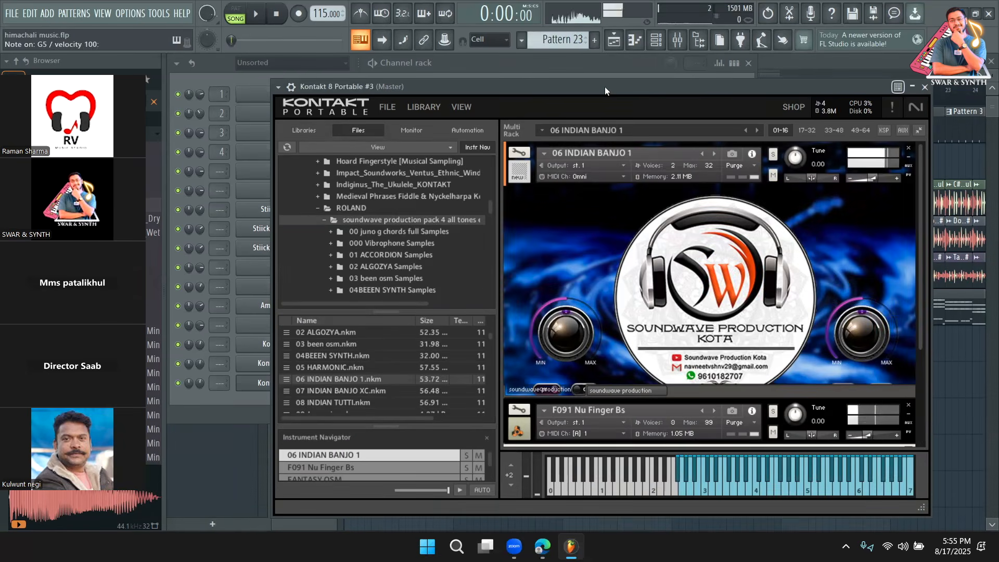
key("e")
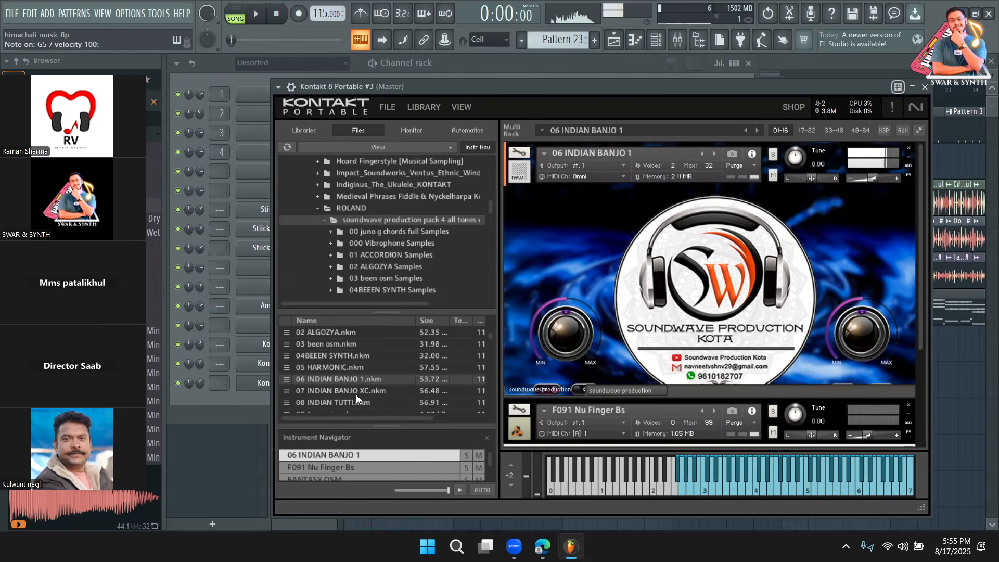
left_click(909, 148)
left_click(911, 146)
left_click(909, 147)
left_click(910, 147)
Try the 07 INDIAN BANJO XC multi from the soundwave pack in Kontakt 8 Portable #3, and remove its instruments
left_click_drag(361, 391, 358, 395)
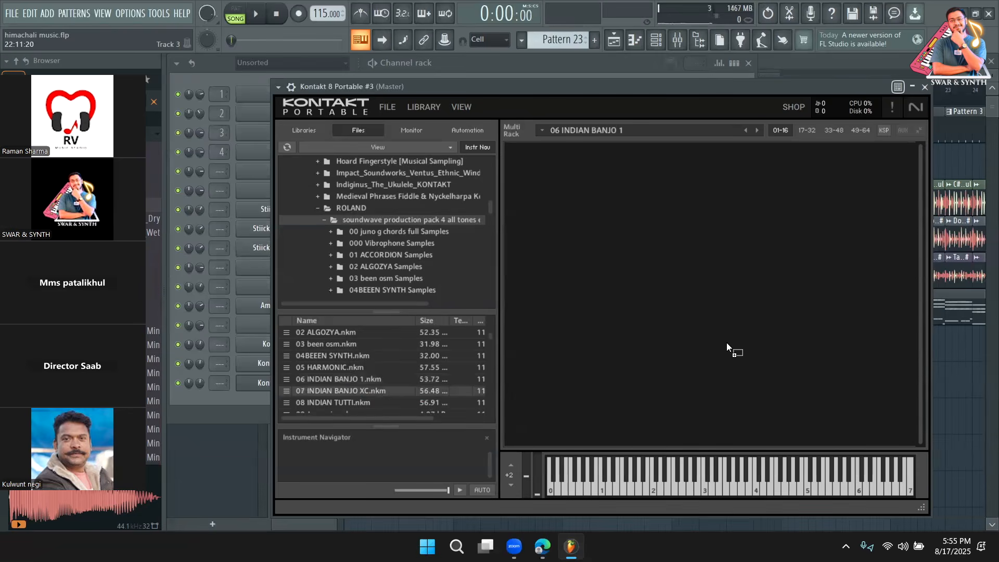
left_click_drag(727, 342, 726, 343)
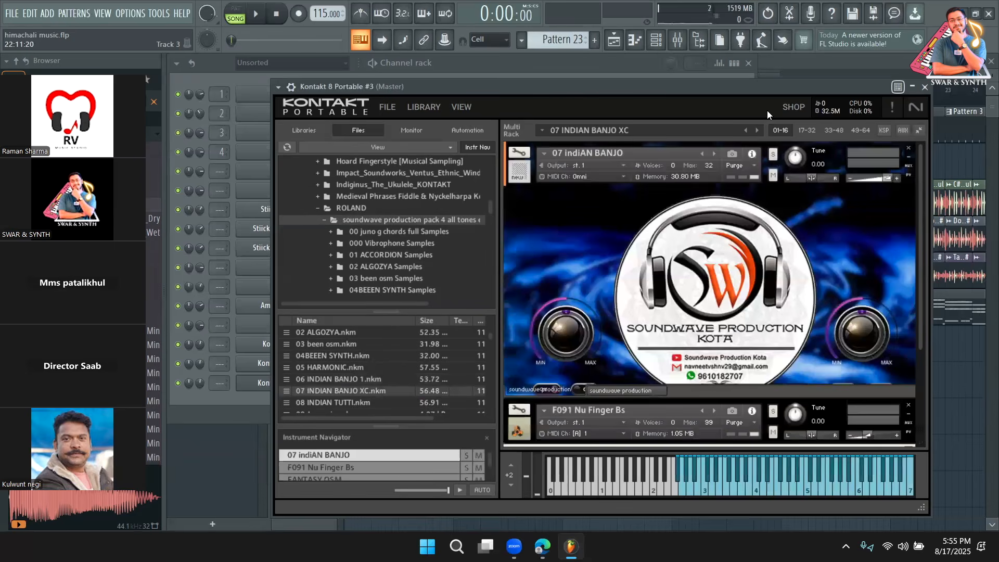
key("q")
key("q")
left_click(908, 151)
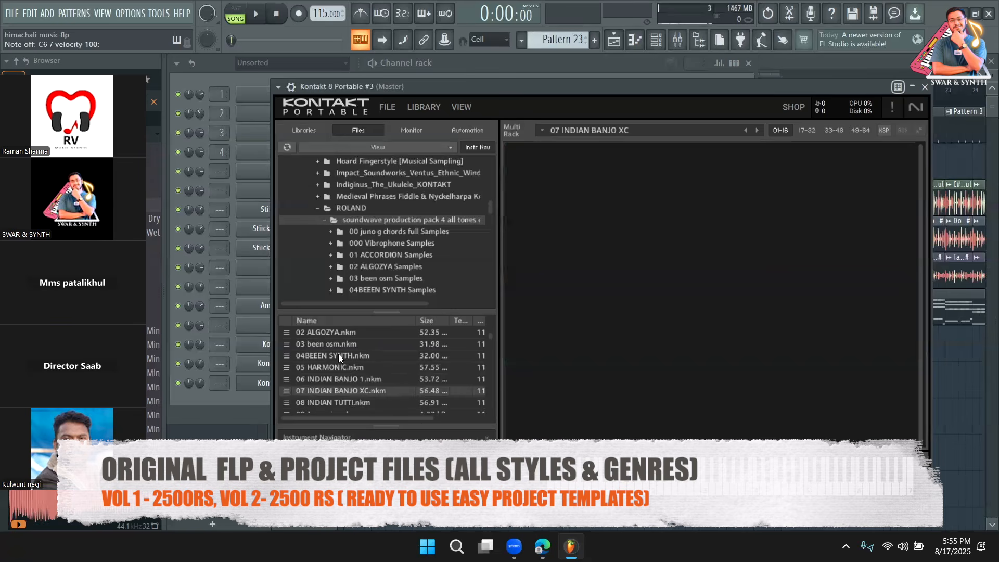
Look through the remaining soundwave pack multis and the Kontakt libraries for a plucked sound
scroll(339, 354, "down", 5)
scroll(342, 362, "down", 4)
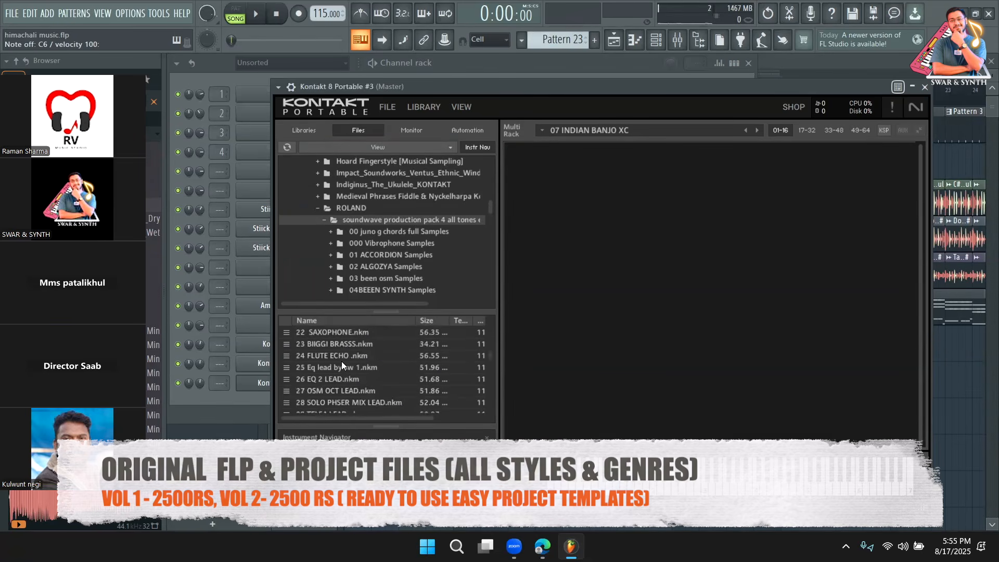
scroll(341, 361, "down", 3)
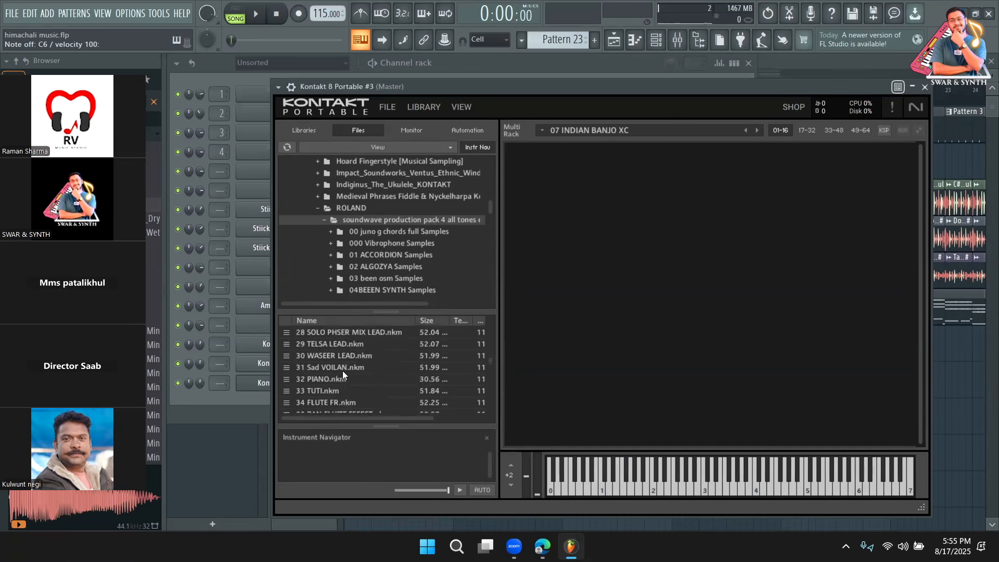
scroll(343, 371, "down", 3)
scroll(342, 373, "down", 1)
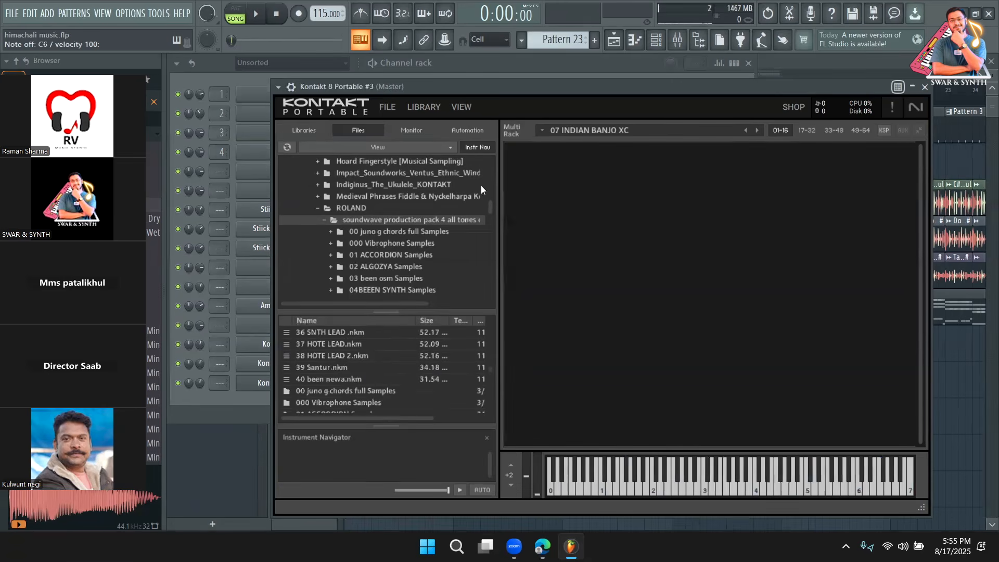
left_click(307, 130)
scroll(350, 232, "down", 6)
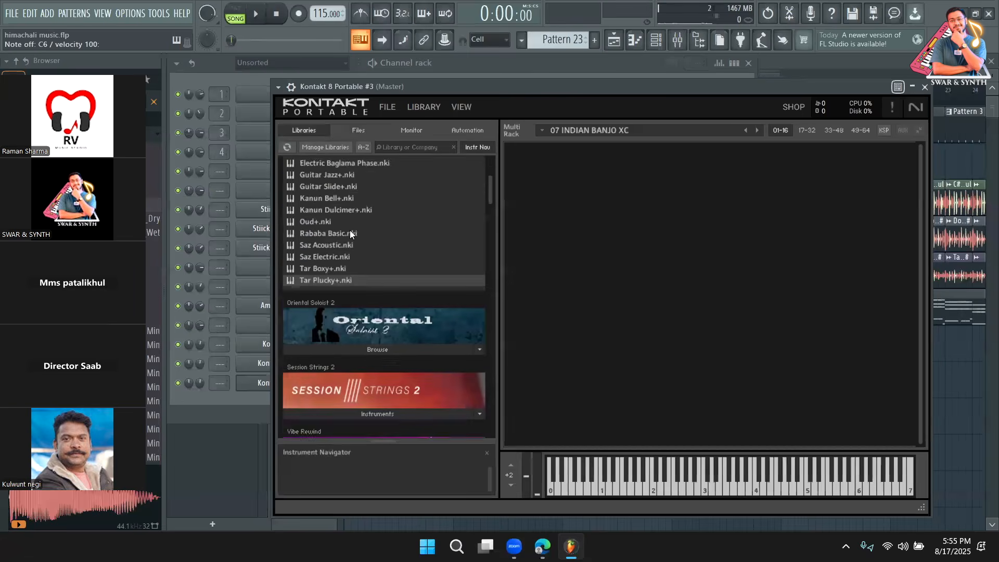
scroll(350, 235, "down", 10)
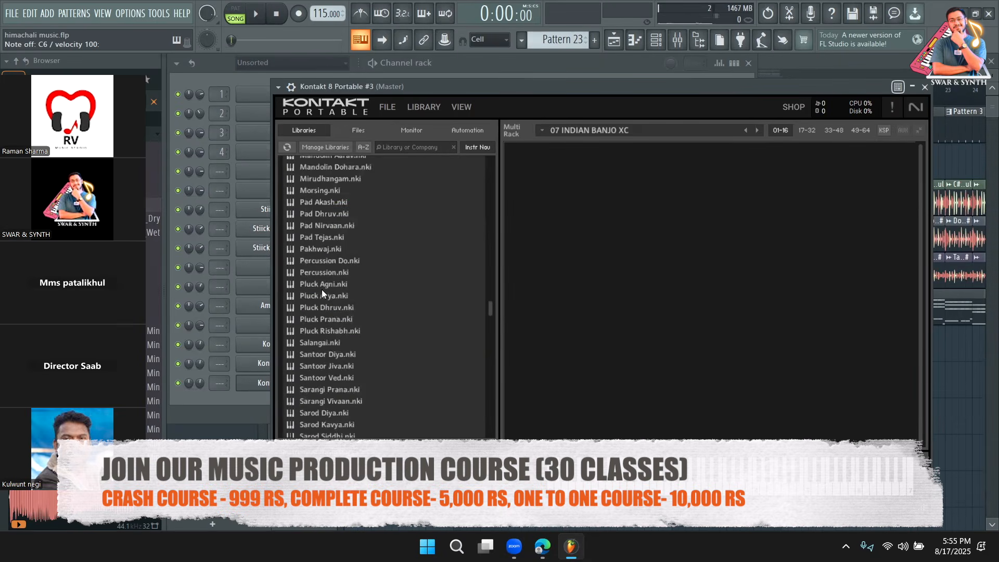
Try Pluck Agni from the Indian Spice library in Kontakt 8 Portable #3, and remove it
left_click_drag(322, 290, 667, 292)
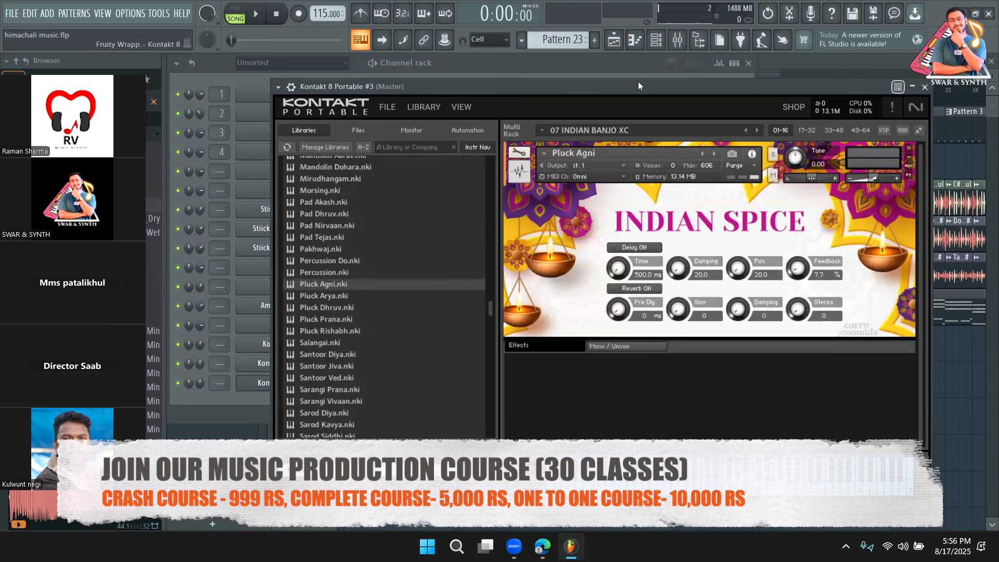
key("q")
key("q")
key("n")
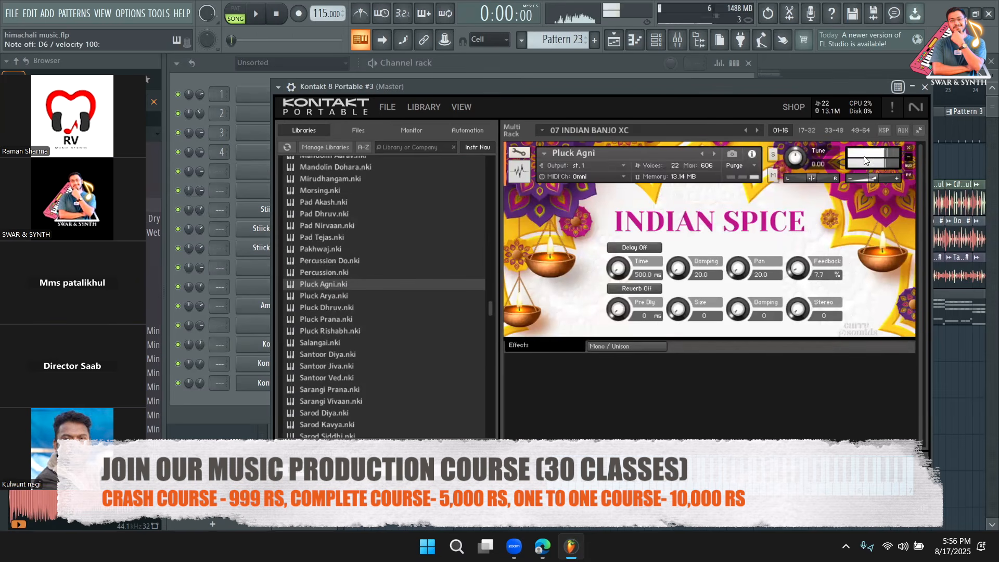
left_click(910, 151)
Try Indian Spice's Pluck Arya in Kontakt 8 Portable #3, and remove it
left_click_drag(310, 304, 673, 274)
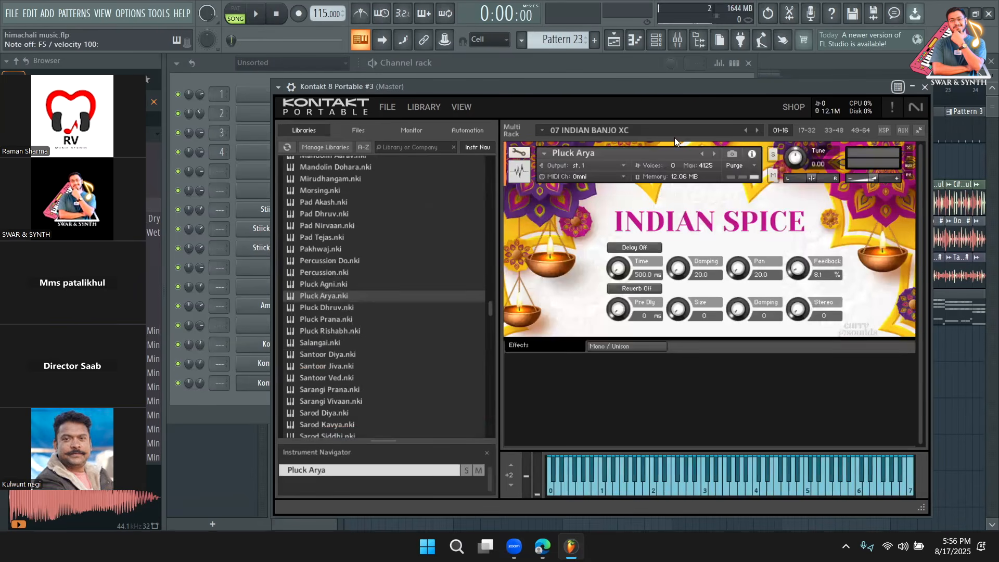
key("comma")
key("v")
key("n")
key("period")
left_click(910, 150)
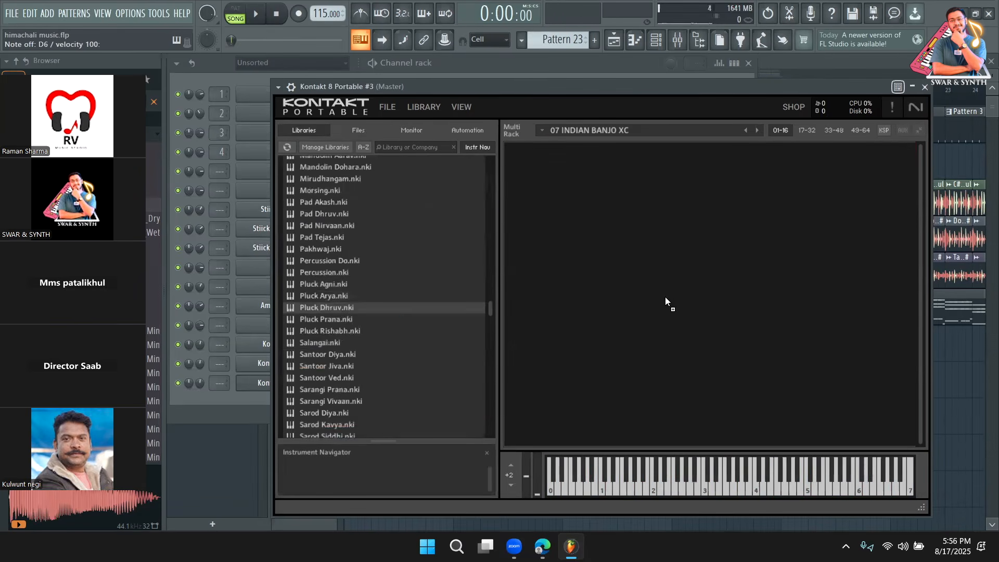
Try Indian Spice's Pluck Dhruv and Pluck Prana in turn in Kontakt 8 Portable #3, removing each one
left_click_drag(665, 297, 665, 297)
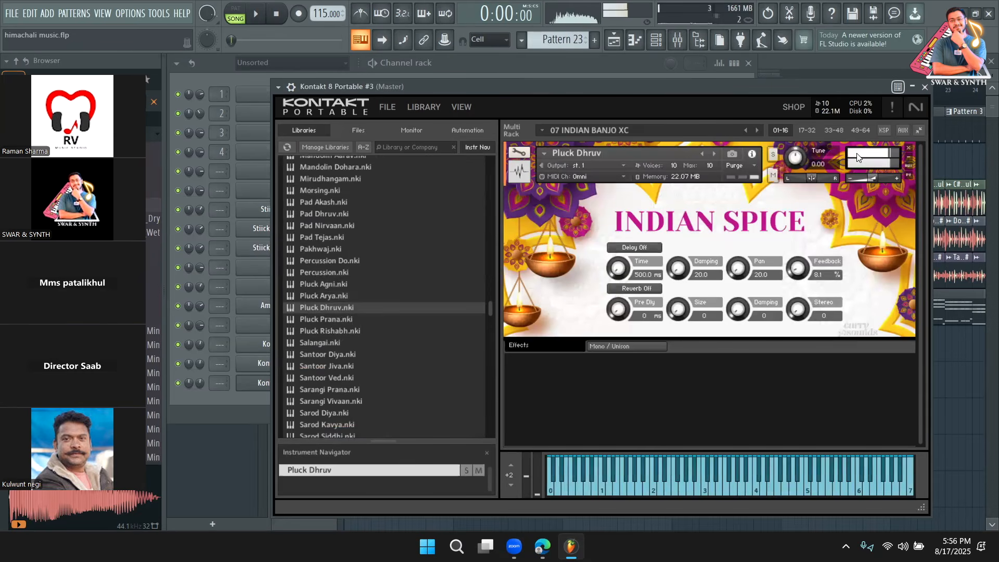
key("m")
left_click(908, 151)
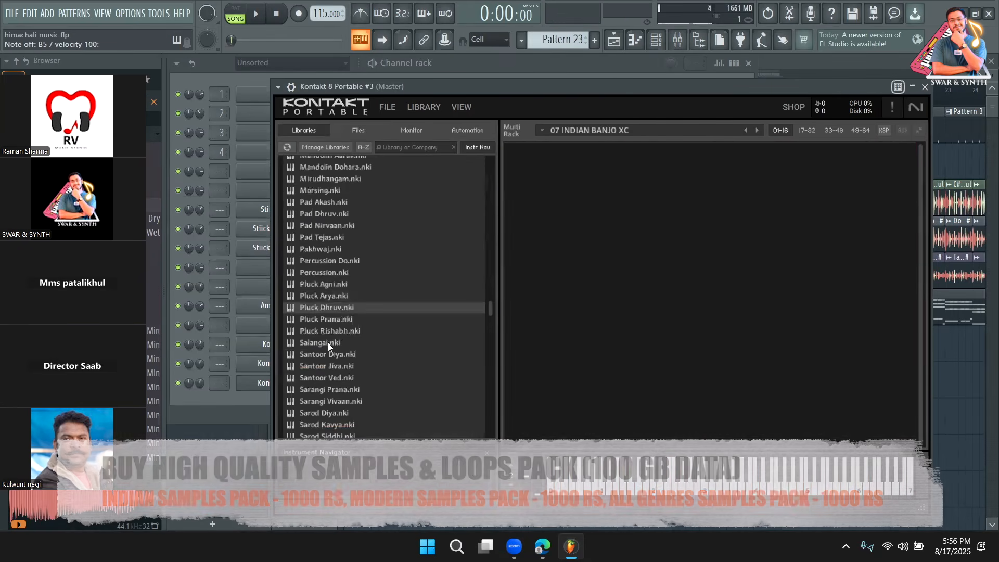
left_click_drag(328, 319, 397, 321)
left_click_drag(621, 316, 621, 315)
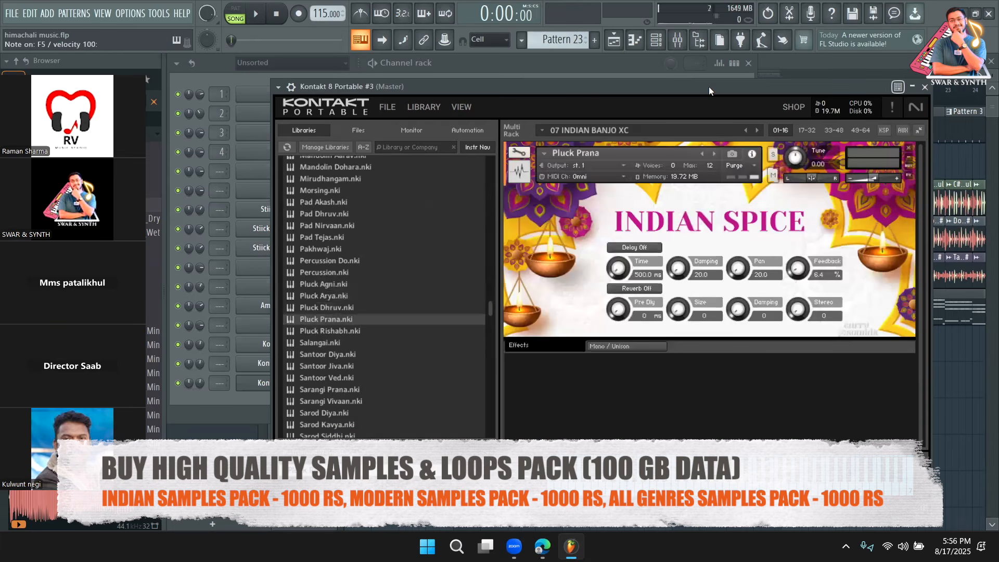
left_click(907, 150)
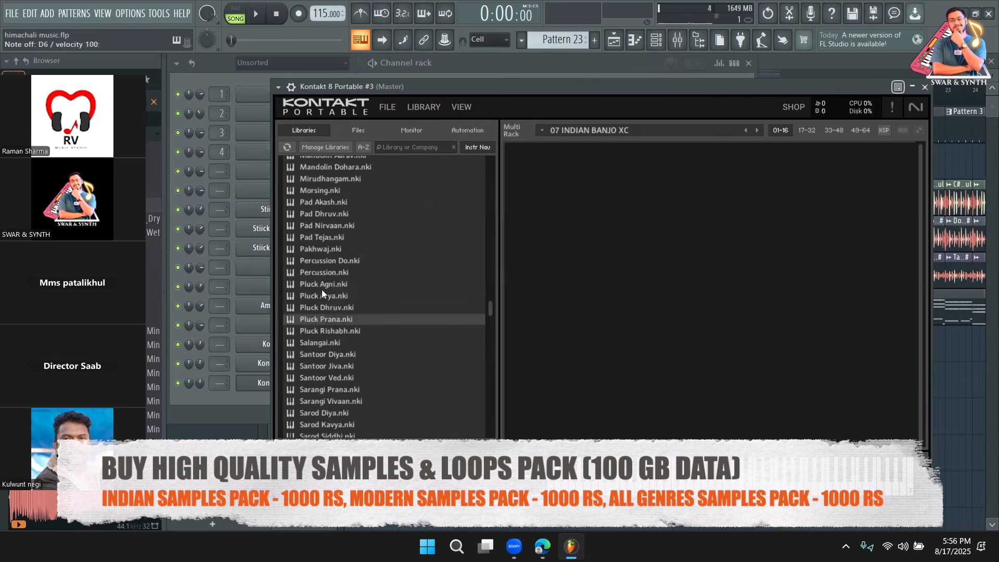
Load Indian Spice's Pluck Agni into Kontakt 8 Portable #3 and close the plugin window
left_click_drag(322, 286, 627, 281)
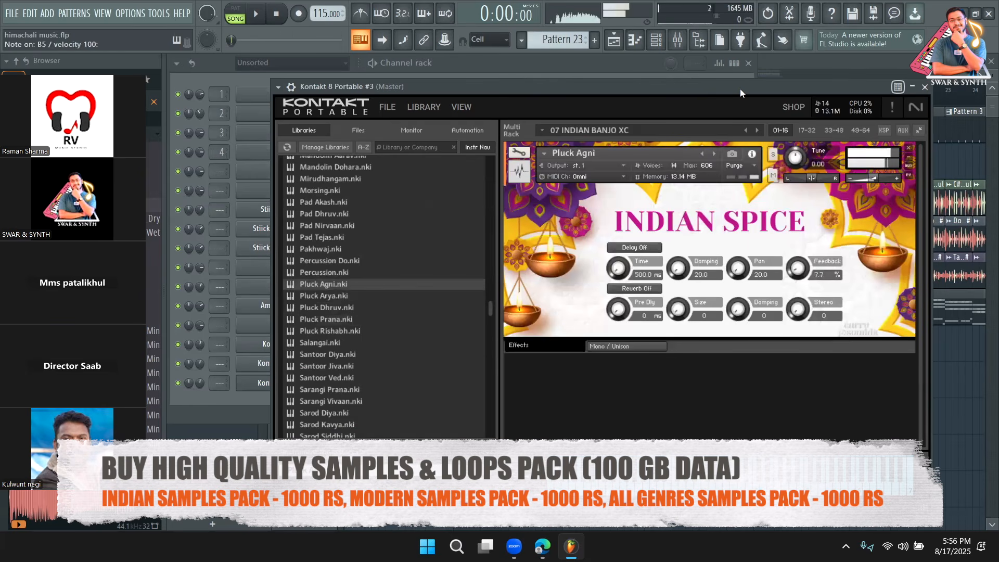
left_click(925, 87)
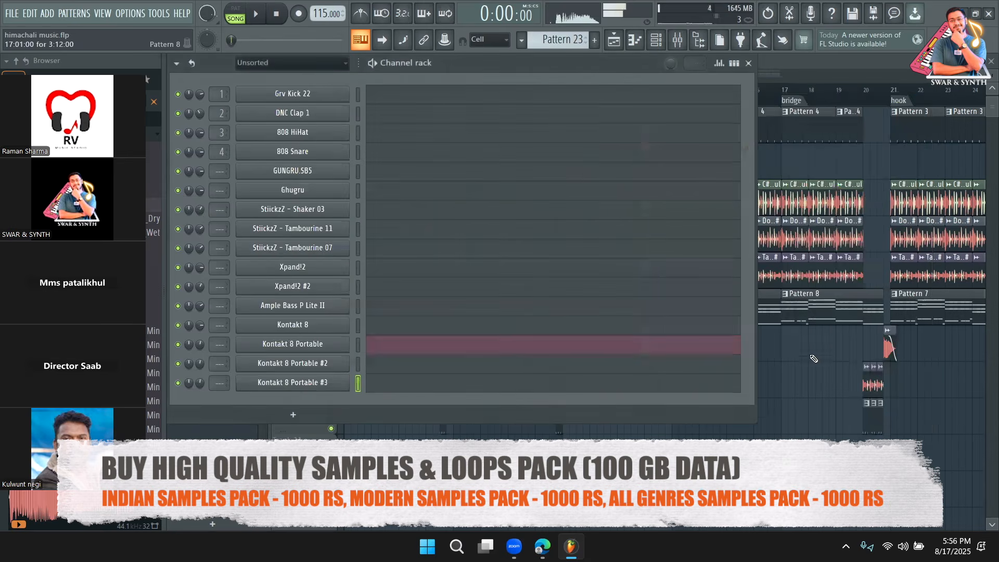
right_click(814, 360)
Play the song from shortly after bar 3, and open the piano roll of Kontakt 8 Portable #3 for Pattern 23
left_click(420, 91)
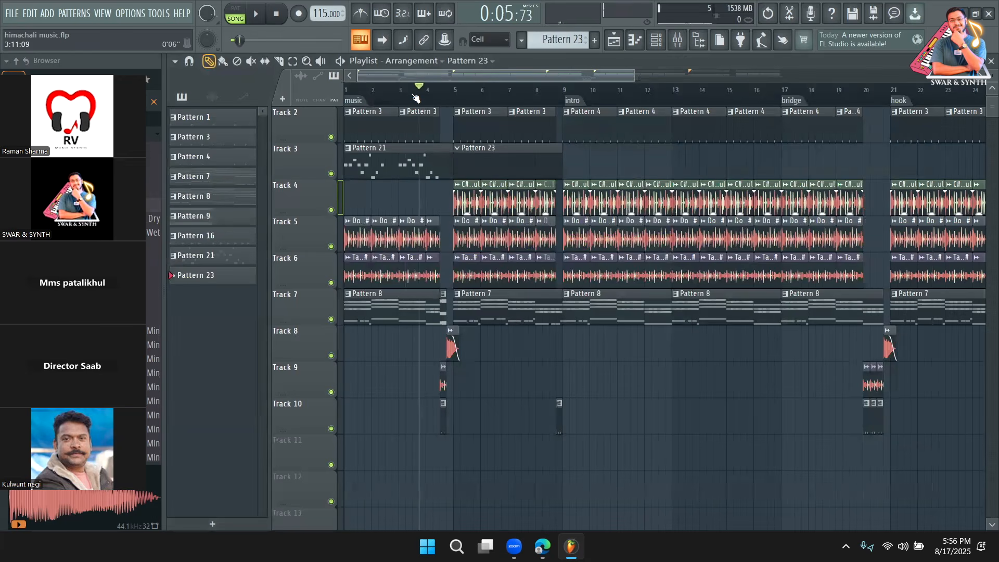
left_click(406, 90)
key("space")
key("F6")
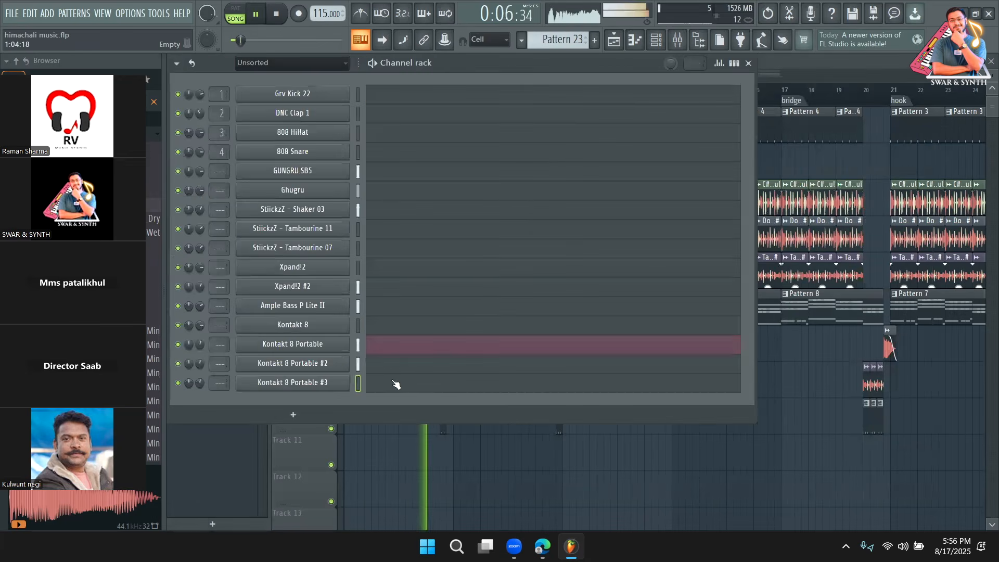
left_click(382, 384)
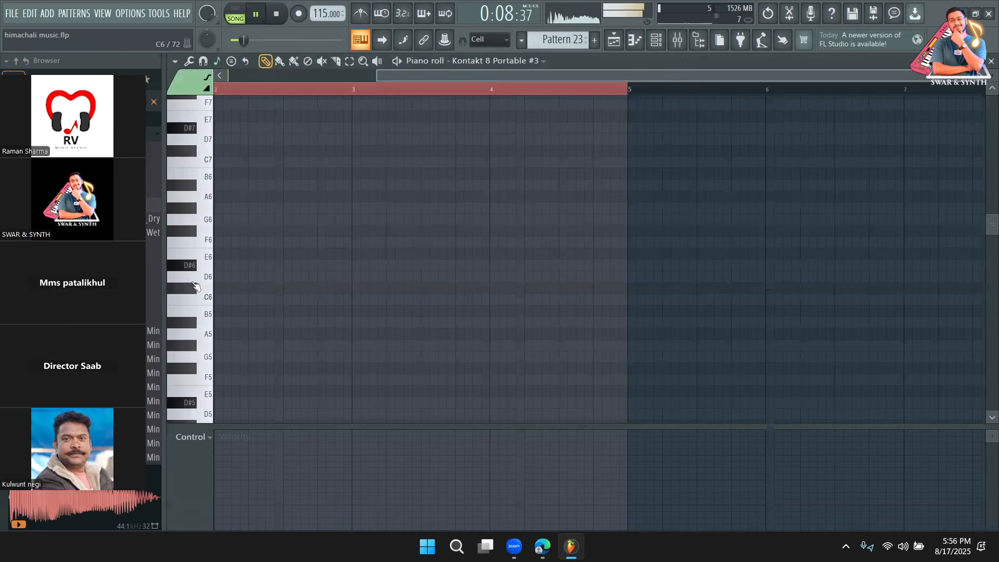
key("space")
scroll(182, 292, "up", 5)
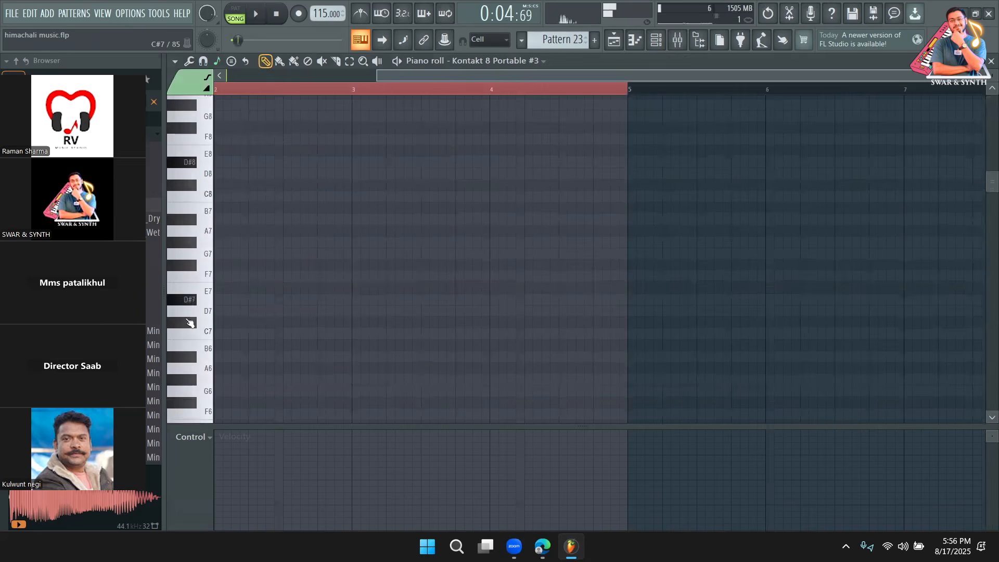
Try two short G#7 notes at the start of Pattern 23 against the song, and delete them
left_click_drag(225, 294, 221, 241)
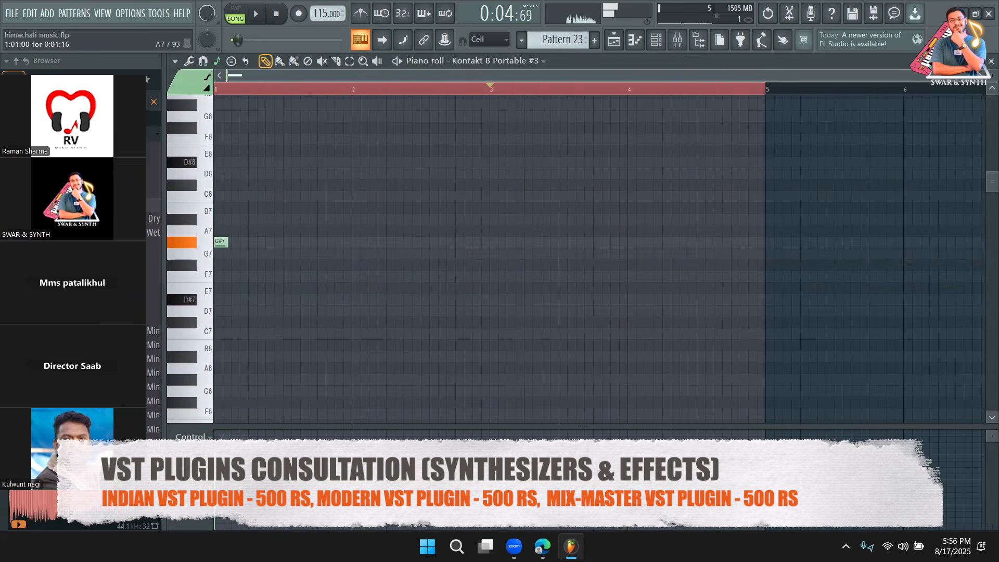
left_click(238, 243)
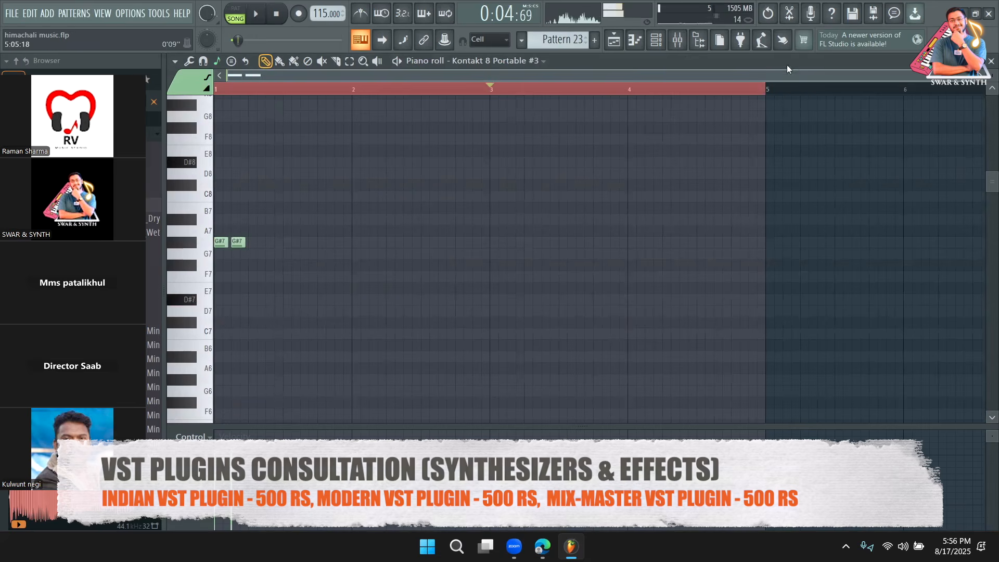
key("space")
key("F6")
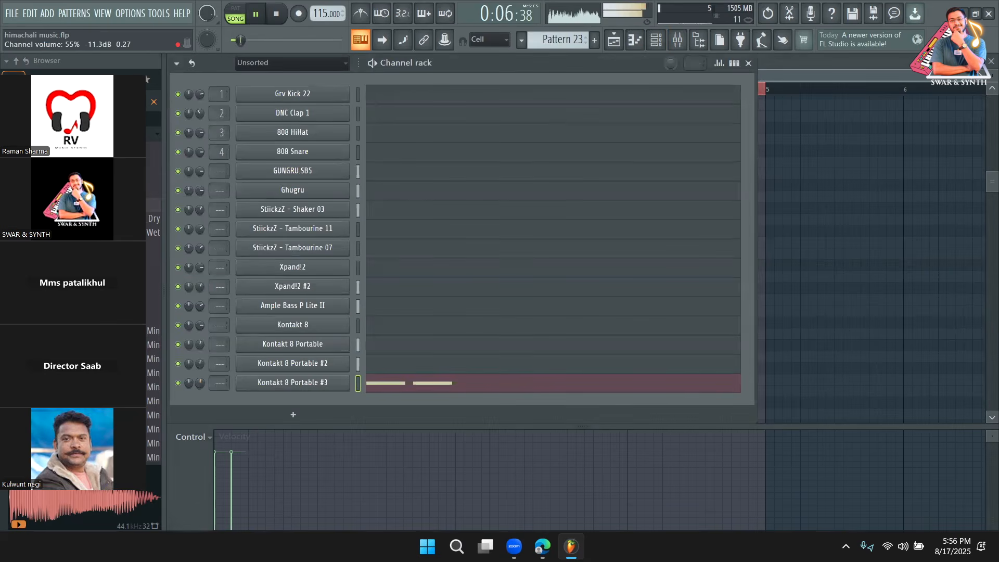
left_click(408, 383)
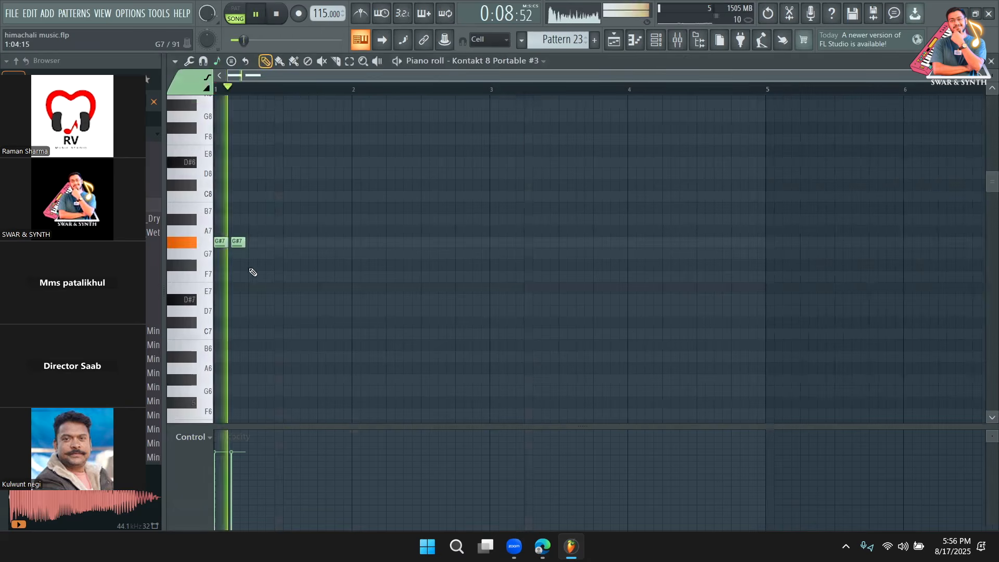
key("space")
right_click(238, 242)
right_click(217, 244)
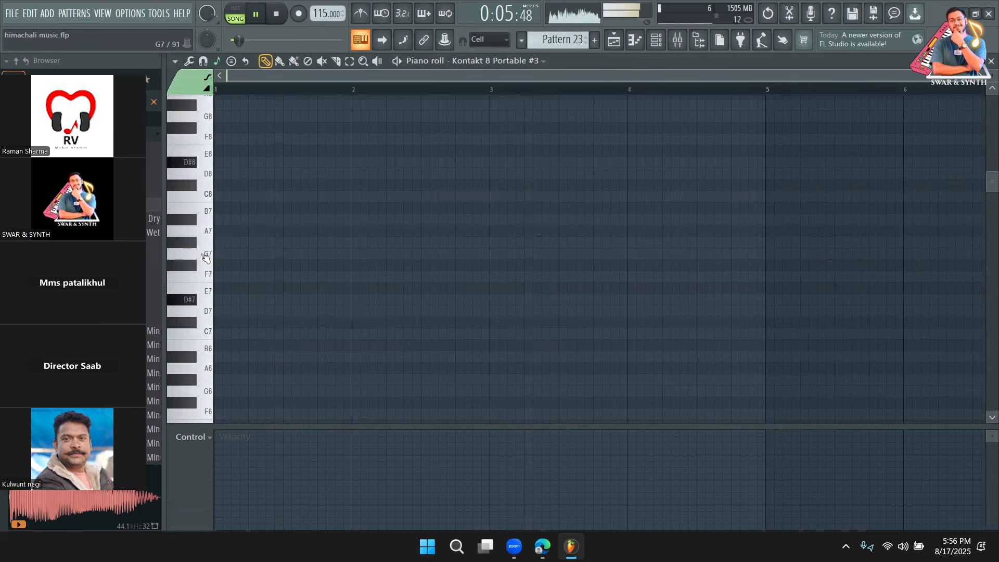
Audition pitches on the piano roll keys, and place an A#7 note just over one beat long at the start of Pattern 23
left_click(209, 270)
left_click(209, 298)
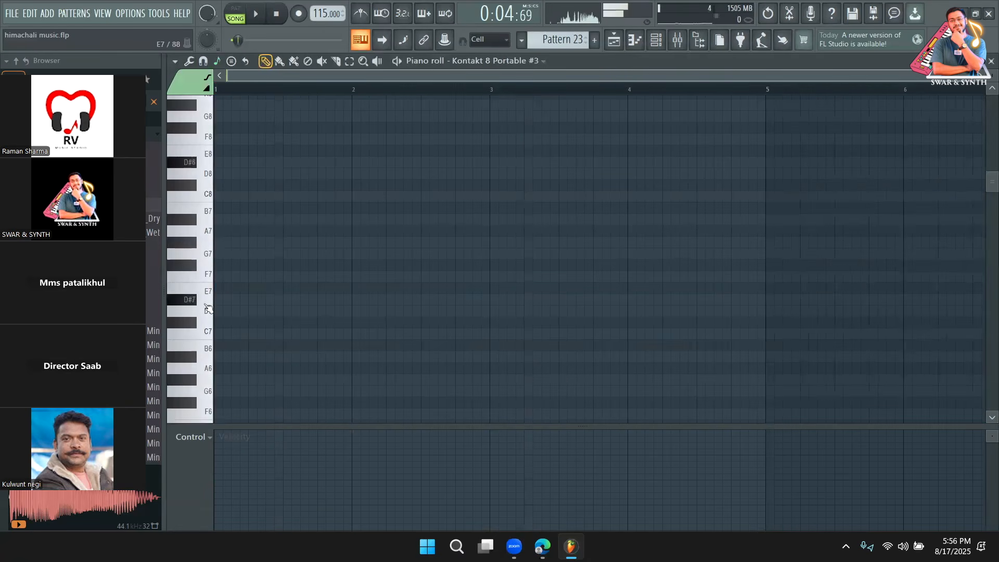
left_click(210, 237)
left_click(220, 300)
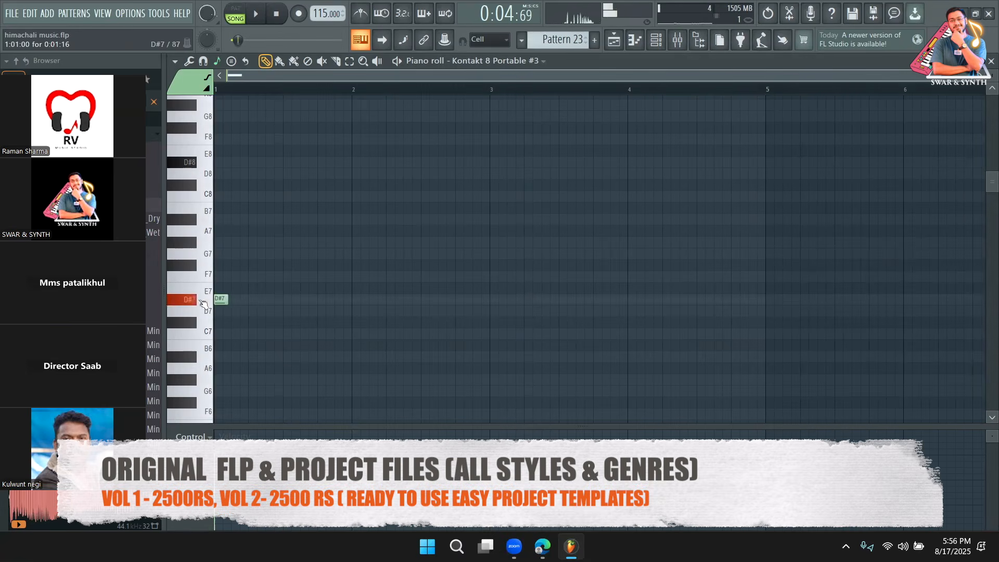
key("space")
left_click_drag(245, 301, 253, 301)
left_click_drag(224, 254, 220, 215)
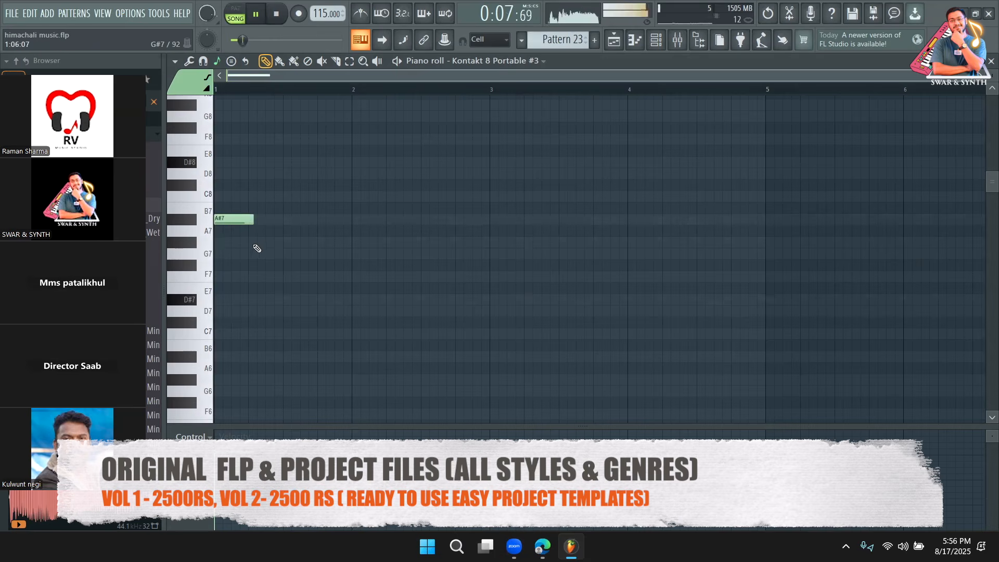
Shorten the opening A#7 note, place a short G7 note three steps into bar 1, and check them with playback
left_click(255, 243)
key("space")
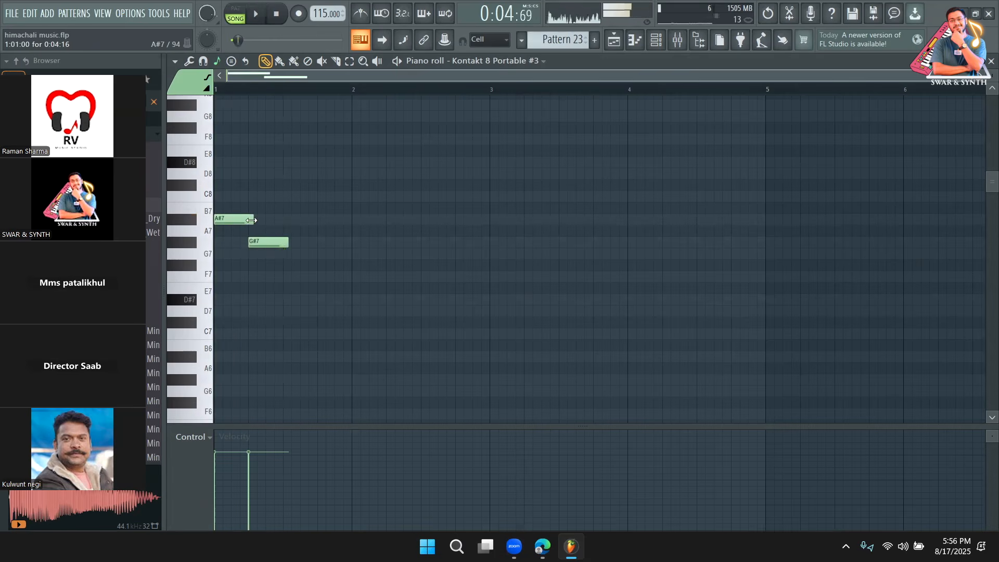
left_click_drag(267, 243, 249, 257)
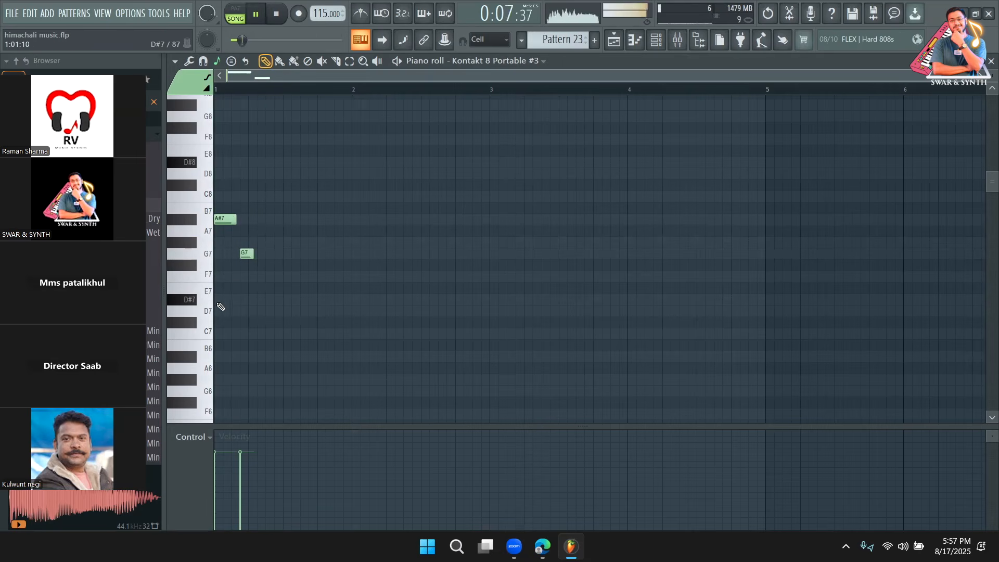
scroll(222, 295, "down", 1)
key("space")
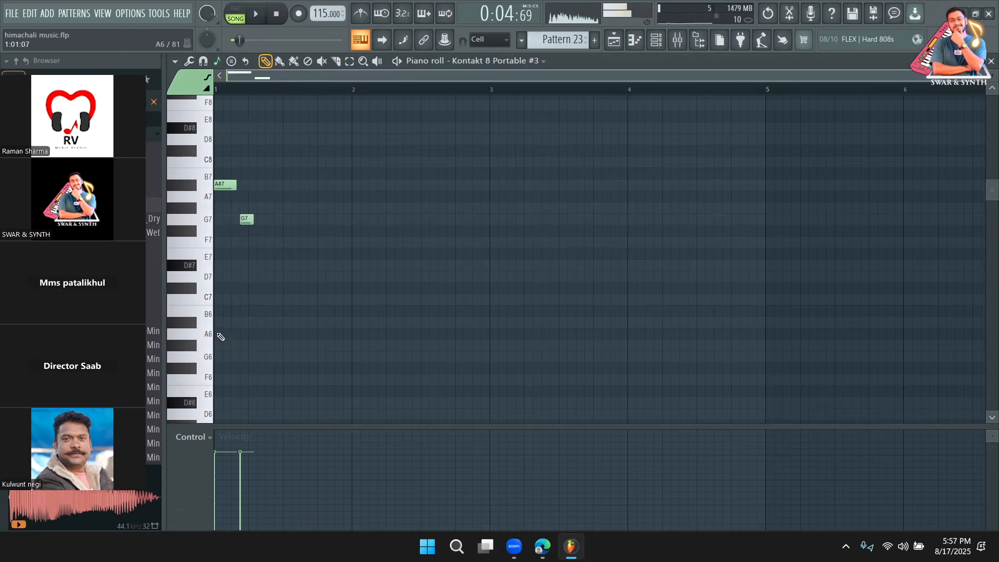
Try an octave-doubled phrase by lowering the G#6 note to G6 and adding second A#6 and A#7 notes
key("space")
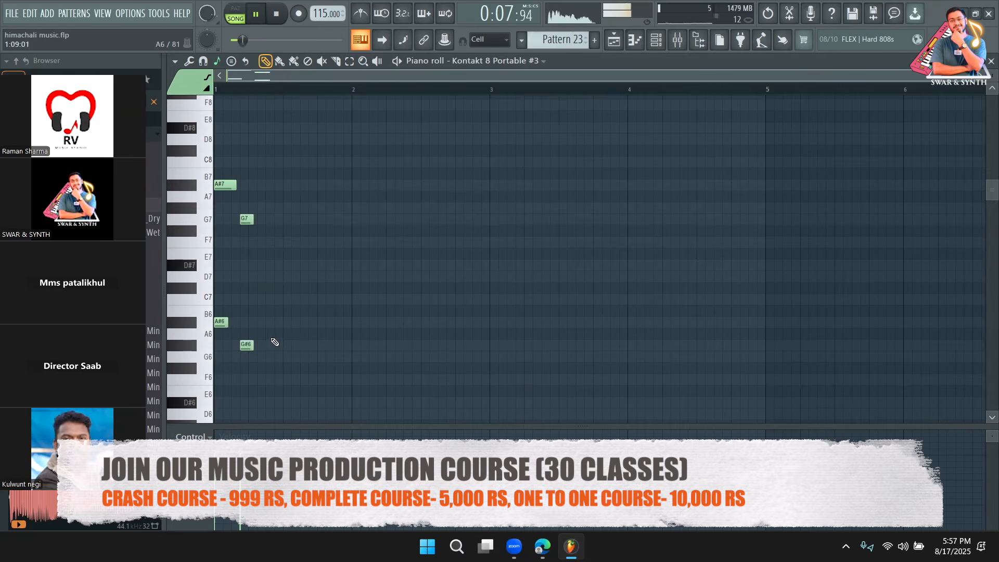
left_click_drag(247, 344, 248, 356)
key("space")
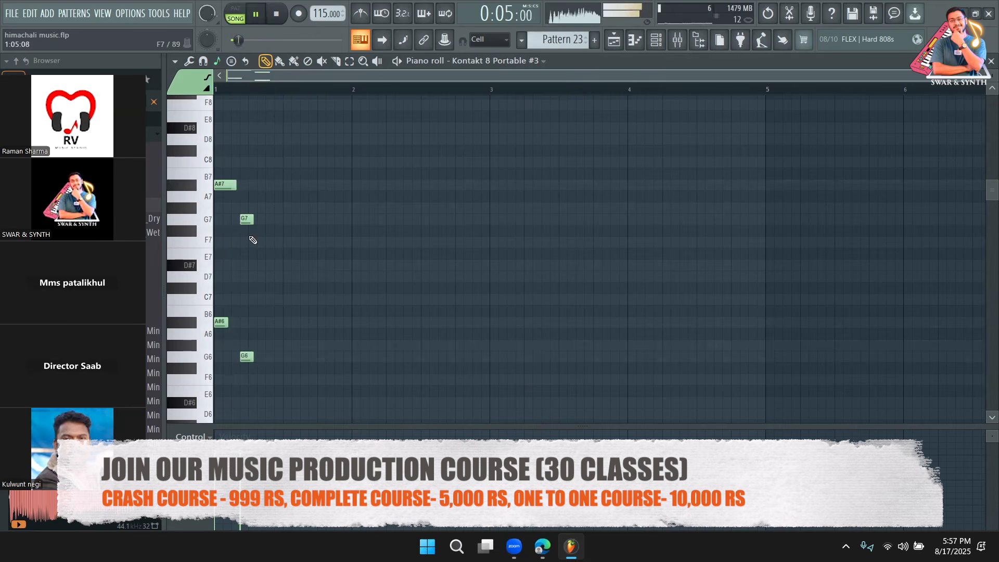
left_click(235, 185)
key("space")
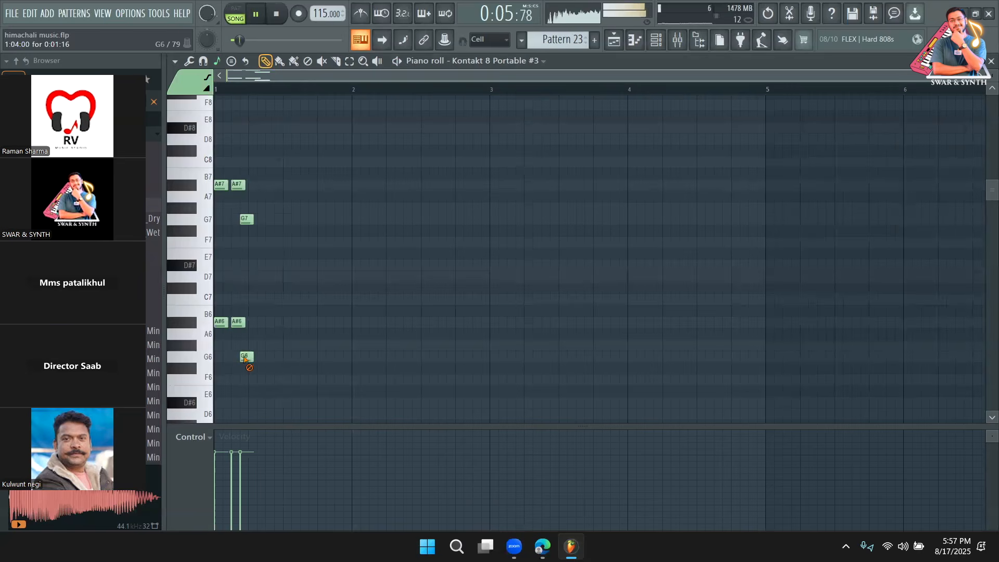
left_click_drag(980, 78, 713, 88)
key("space")
left_click_drag(246, 190, 261, 191)
Set the main snap to 1/3 step and remove every note except the first A#6
left_click(488, 40)
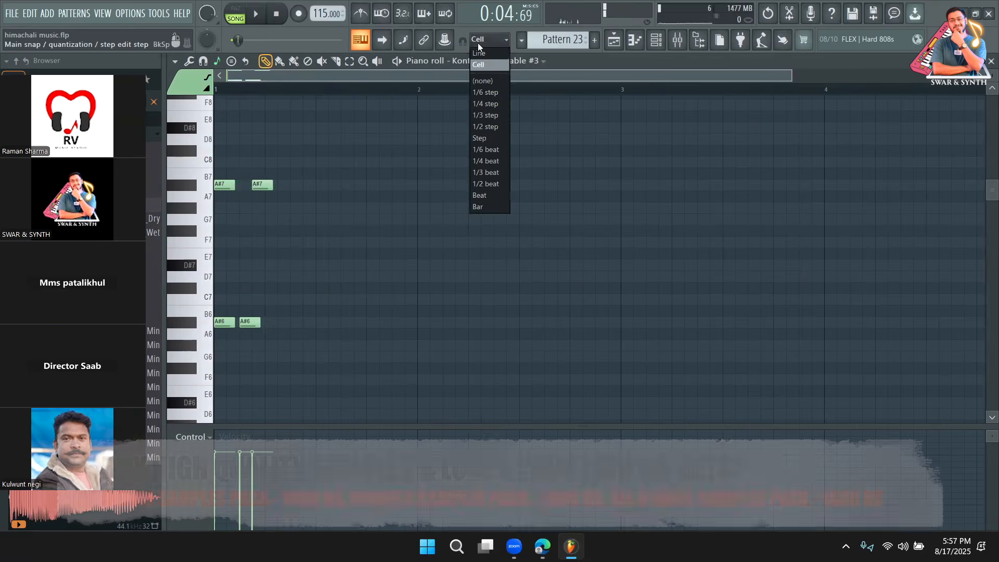
left_click(485, 115)
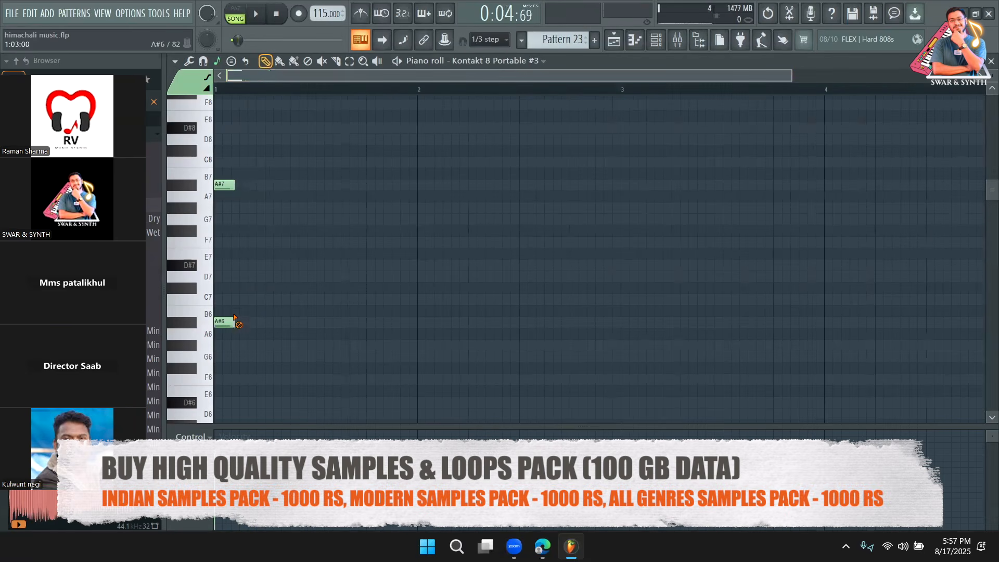
left_click_drag(236, 327, 200, 329)
key("space")
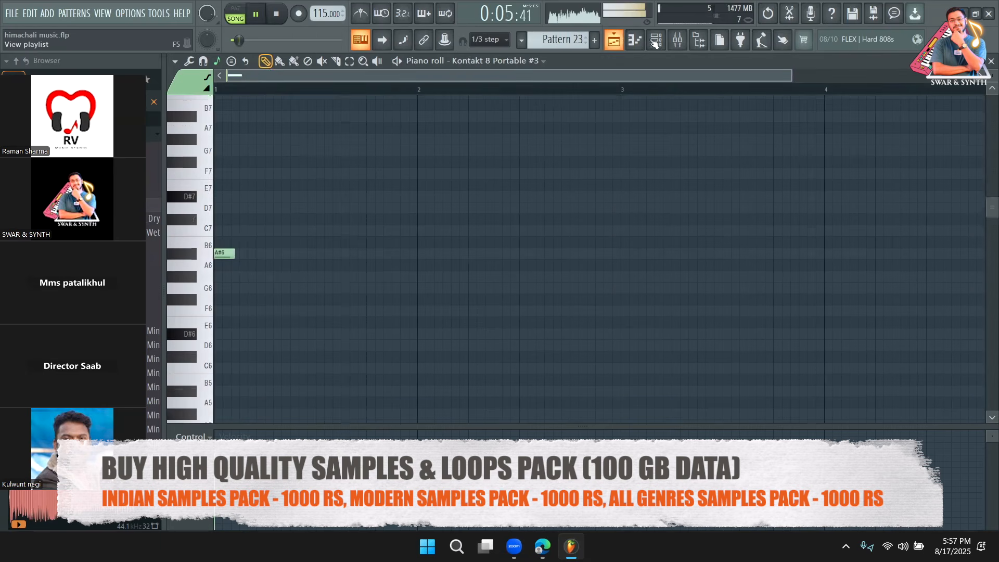
Return to the Kontakt 8 Portable #3 piano roll and place a second A#6 note in the third step of bar 1
key("F6")
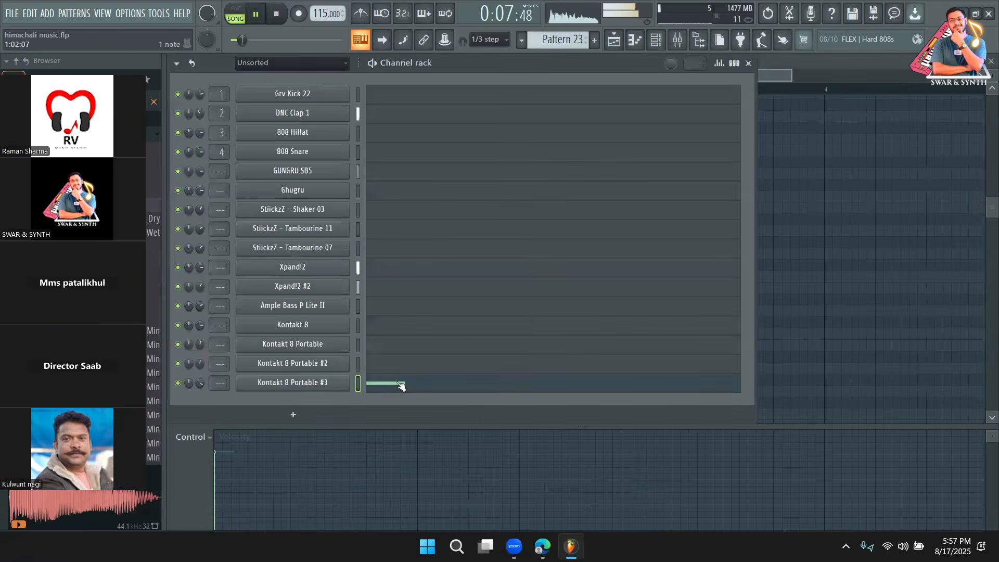
left_click(375, 384)
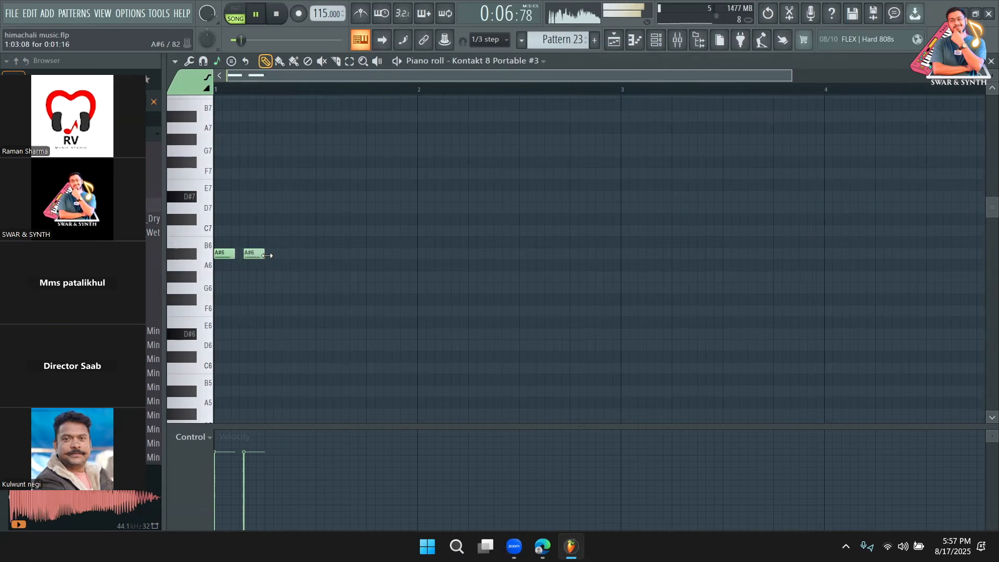
left_click_drag(262, 253, 267, 254)
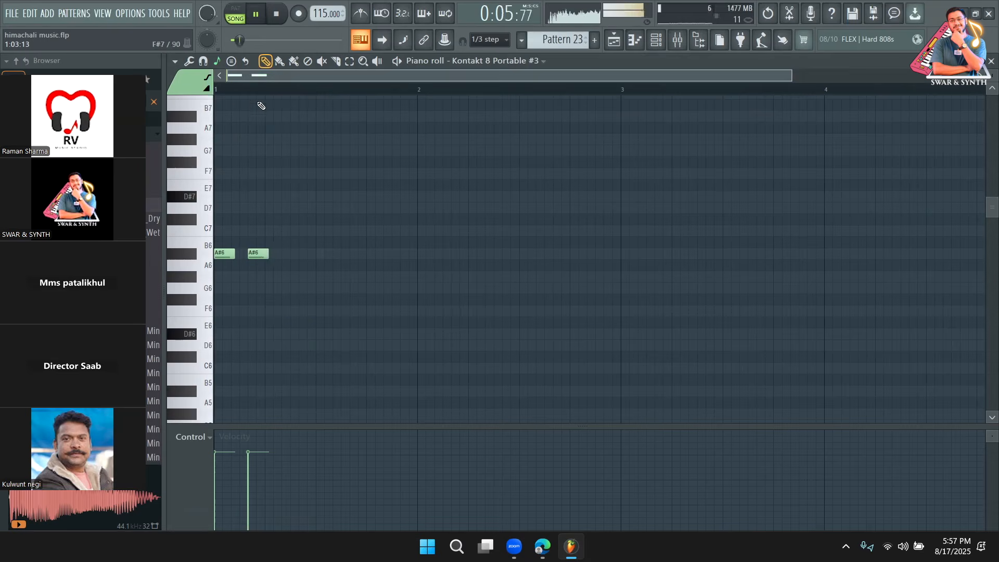
Try a C7 note at 1:06:08 after the second A#6, followed by a higher note, and remove the higher one
left_click(306, 232)
mouse_move(305, 231)
left_mouse_down()
mouse_move(271, 231)
mouse_move(290, 231)
left_mouse_up()
key("space")
key("space")
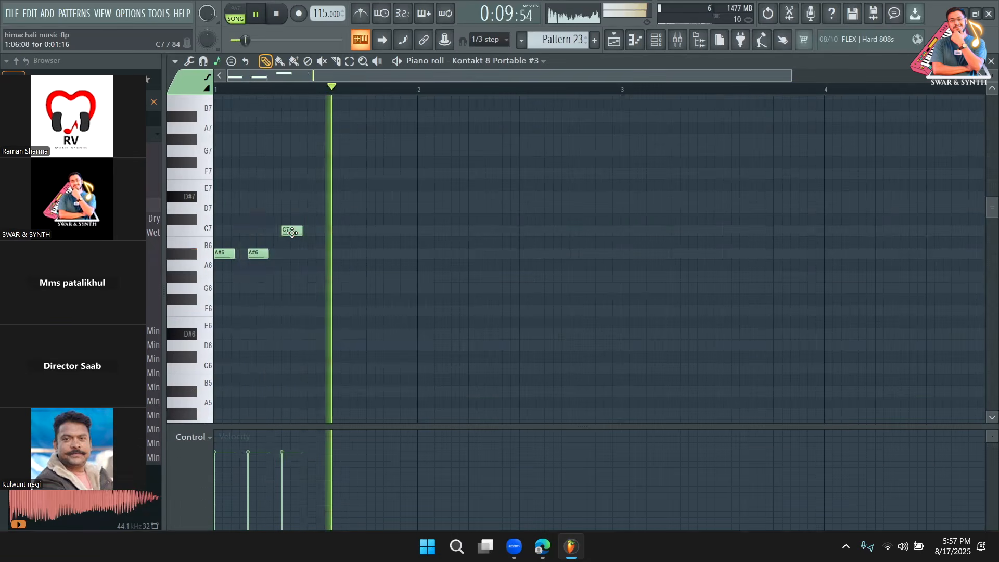
left_click(320, 209)
mouse_move(320, 209)
left_mouse_down()
mouse_move(307, 208)
mouse_move(319, 233)
mouse_move(326, 197)
left_mouse_up()
right_click(326, 197)
key("space")
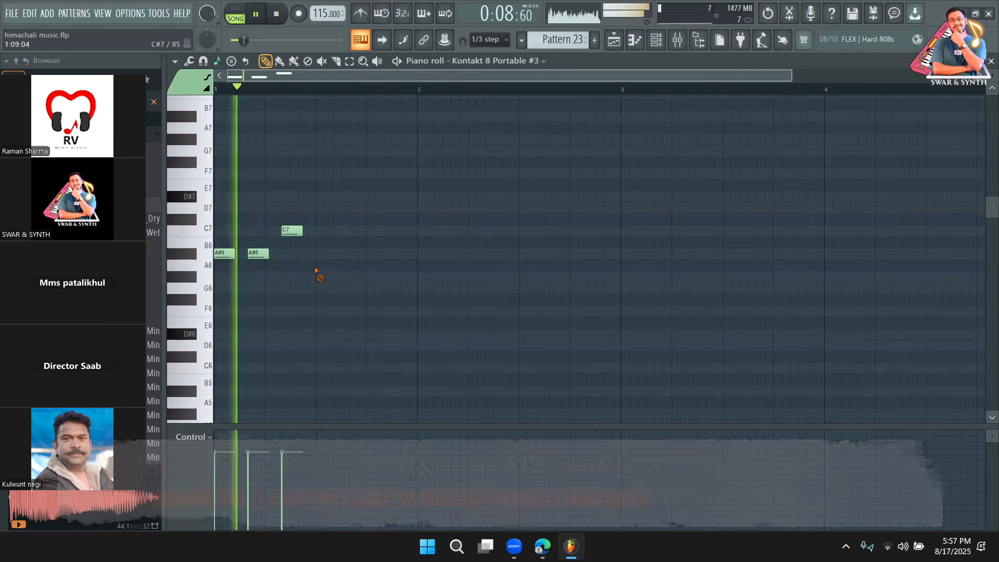
Try the C7 note lowered to G6 with playback, and delete it
left_click_drag(286, 232, 288, 287)
key("space")
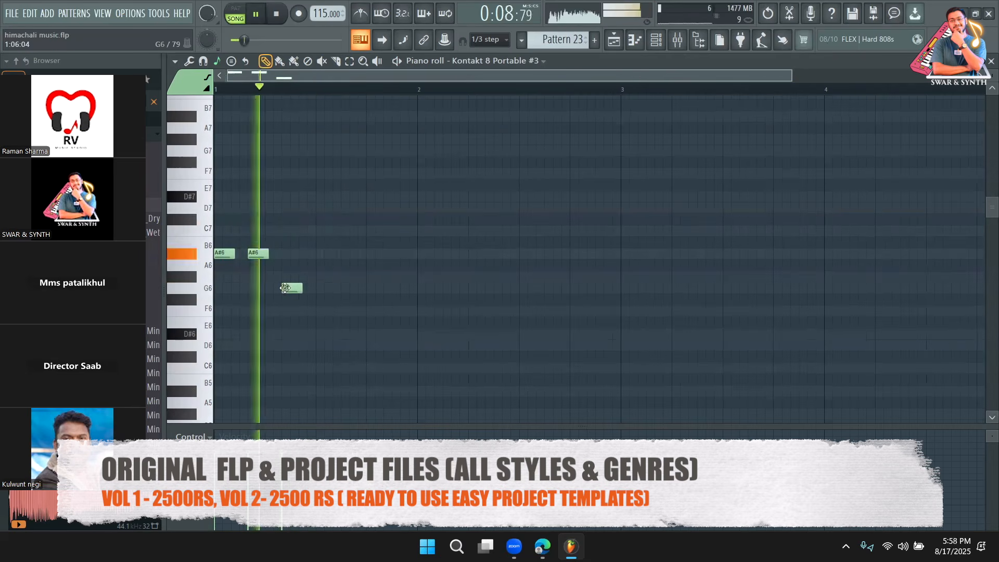
key("space")
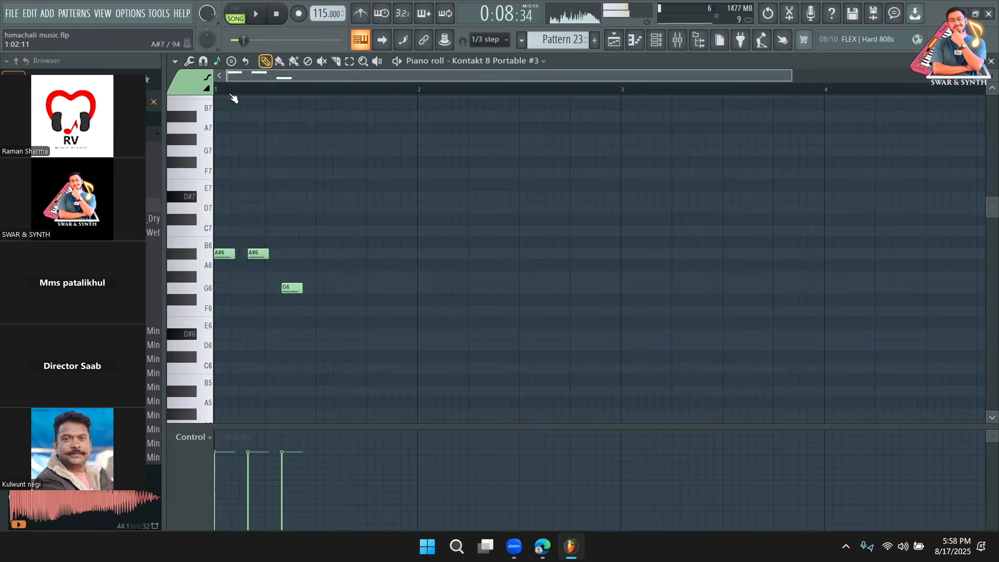
right_click(287, 290)
key("space")
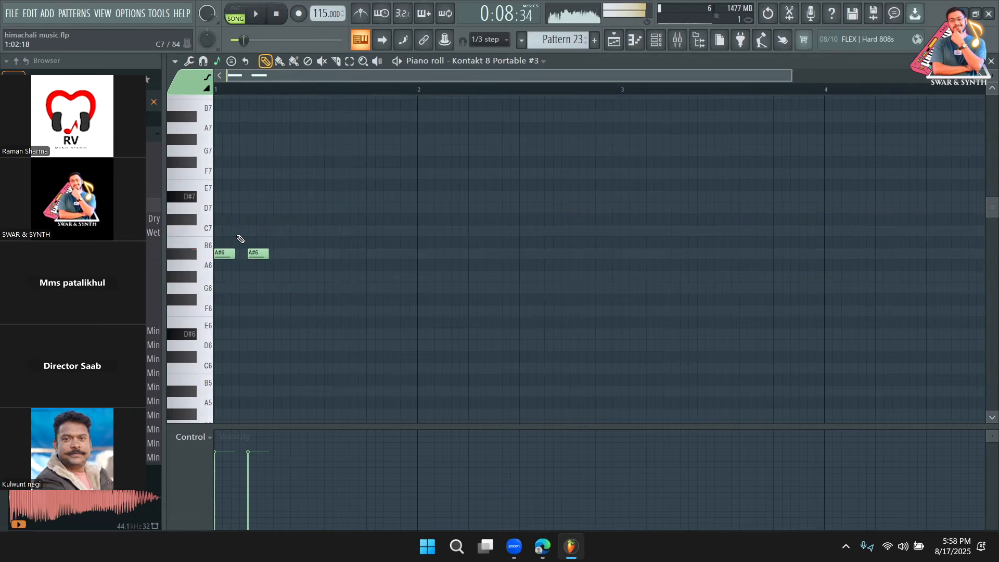
Try a C7 note between the two A#6 notes, lower it to G6, and delete it
left_click(240, 231)
key("space")
left_click_drag(241, 233, 234, 287)
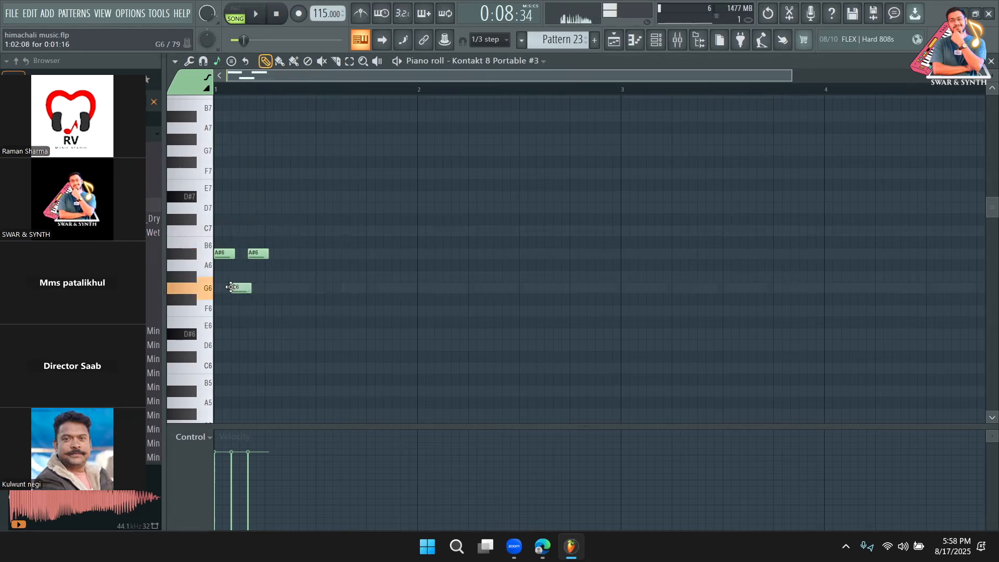
key("space")
right_click(239, 288)
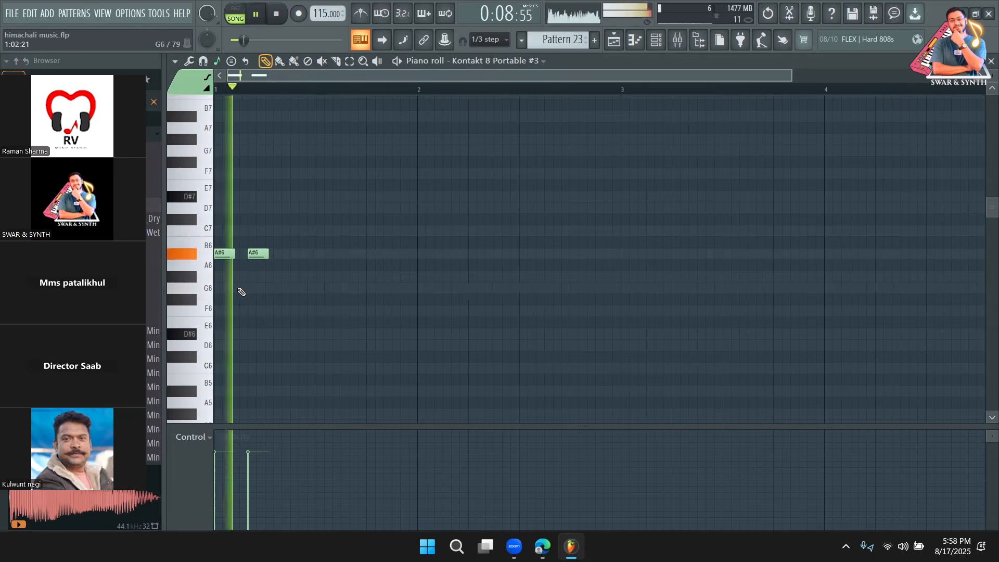
Add a C7 note at 1:02:08 between the two A#6 notes and play the phrase
left_click(233, 229)
key("space")
key("space")
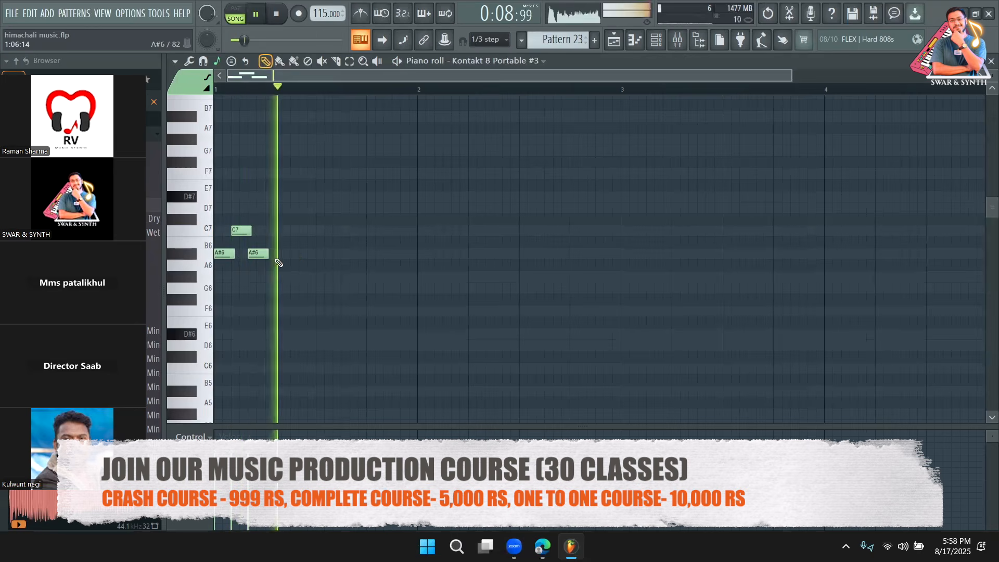
key("space")
Duplicate the three-note A#6, C7, A#6 phrase directly after itself in bar 1 and play it back
mouse_move(268, 253)
left_mouse_down()
mouse_move(246, 255)
mouse_move(283, 255)
mouse_move(270, 255)
left_mouse_up()
key("ctrl+a")
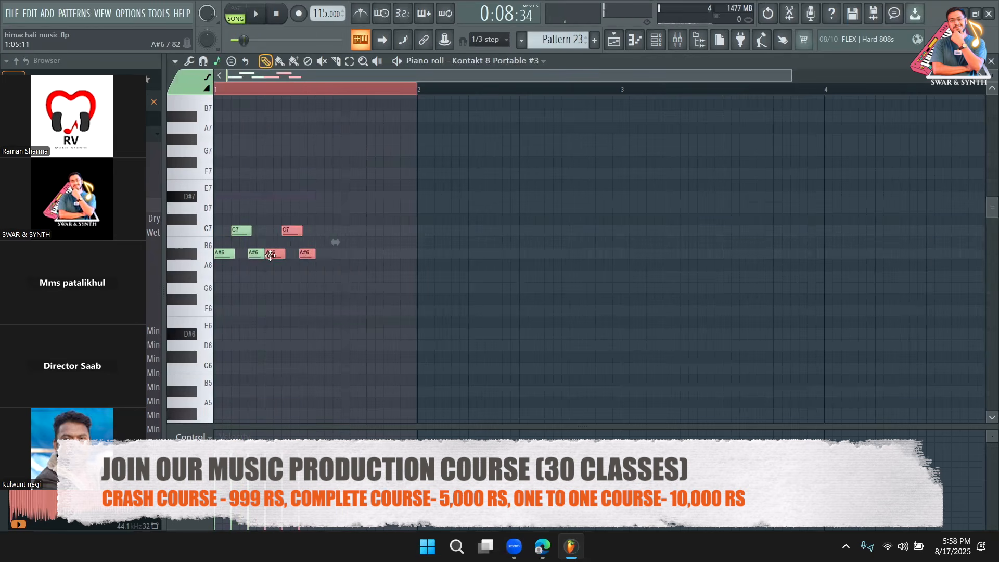
key("space")
left_click(314, 292, "ctrl")
key("space")
Extend the time selection from the end of bar 1 to the start of bar 4
left_click_drag(418, 91, 831, 104)
key("space")
left_click_drag(826, 94, 824, 95)
key("space")
Add a C7 note after the duplicated phrase and shift it to follow the last A#6 directly
left_click(325, 246)
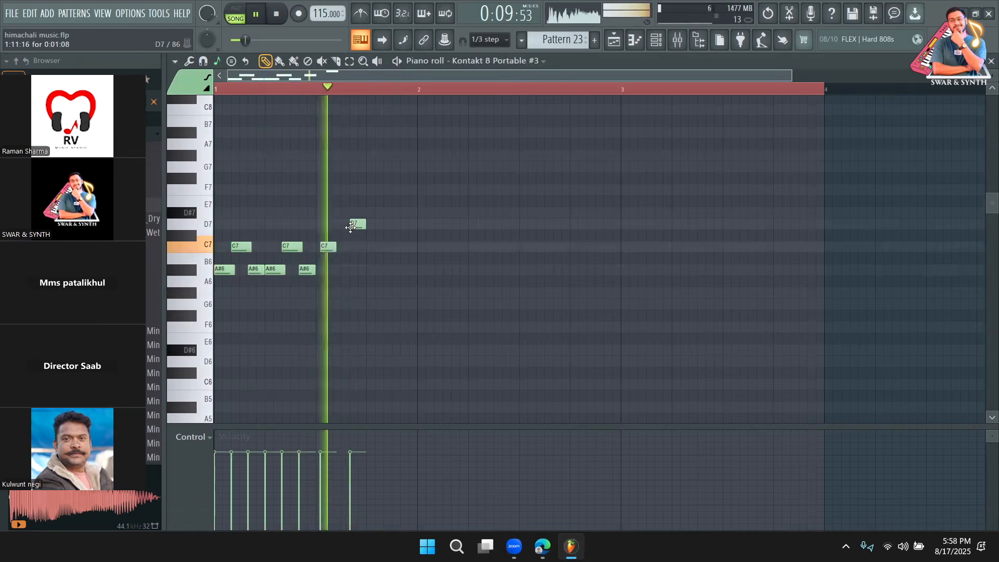
key("space")
left_click(320, 247)
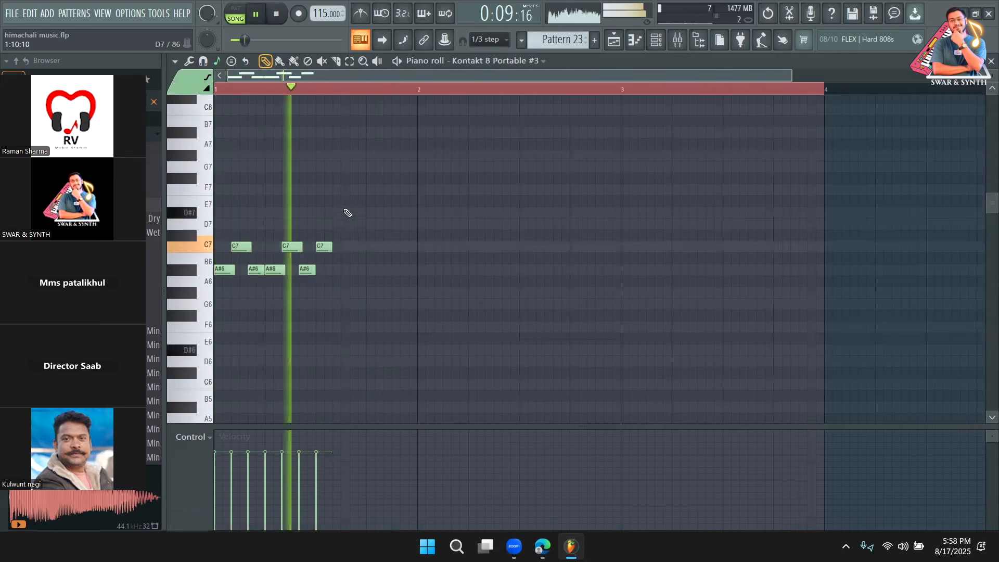
Continue the melody in bar 1 with an F7 note at 1:10:08 and a D#7 note at 1:13:00
left_click(348, 213)
left_click(345, 213)
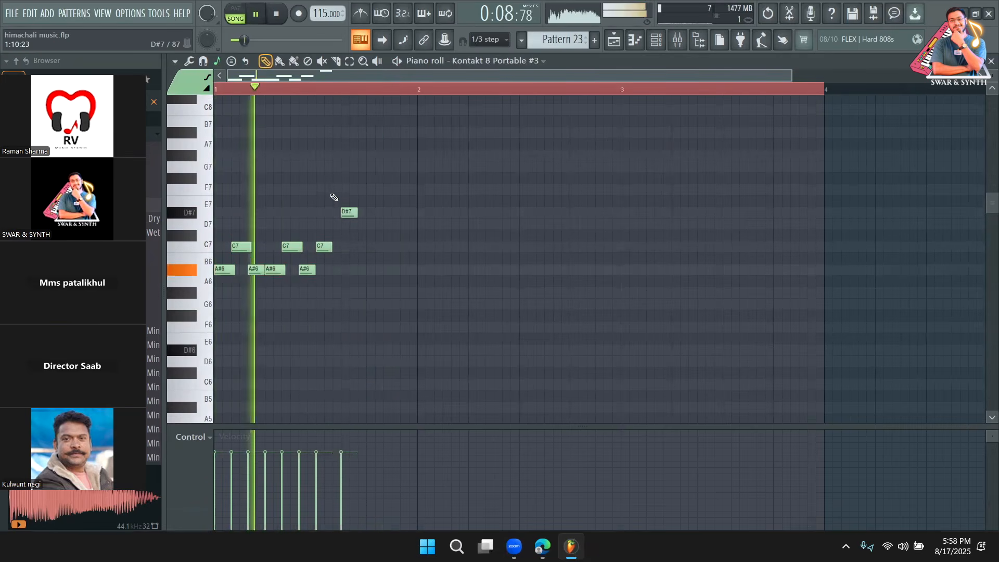
left_click(335, 190)
key("space")
left_click_drag(366, 216, 383, 215)
key("space")
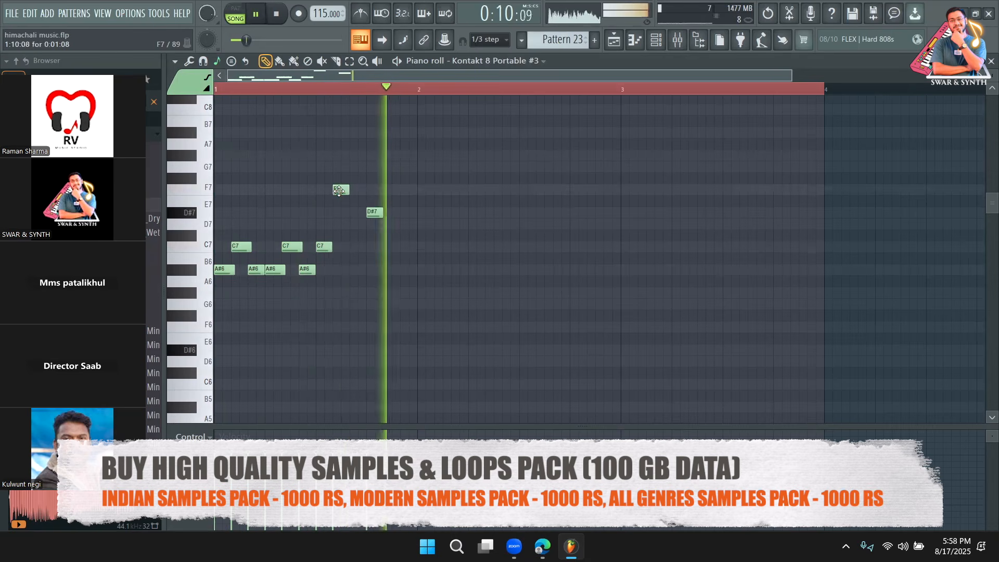
Lengthen the D#7 note to 0:01:16 and add a shorter second D#7 at the end of bar 1
left_click_drag(383, 213, 387, 213)
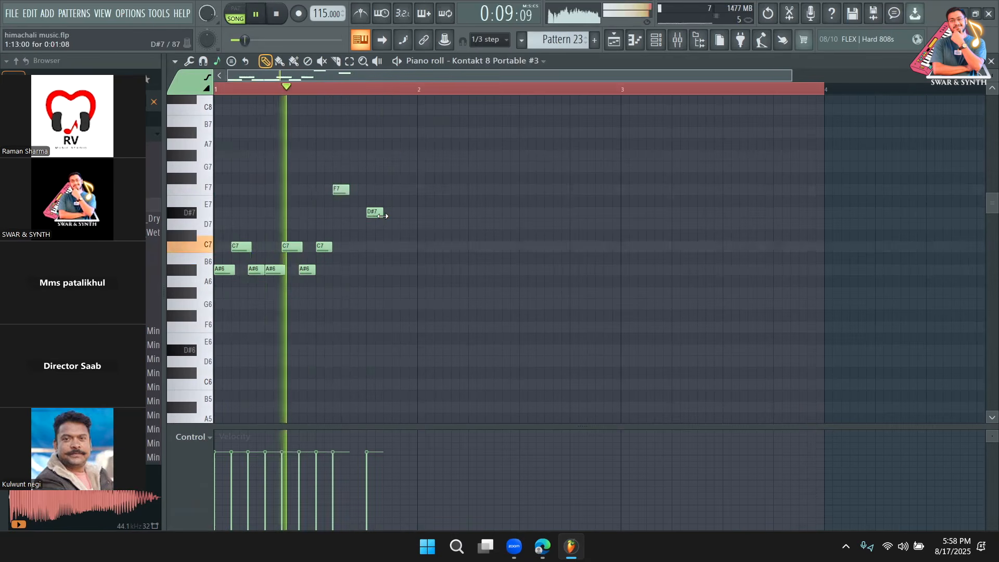
left_click(403, 191)
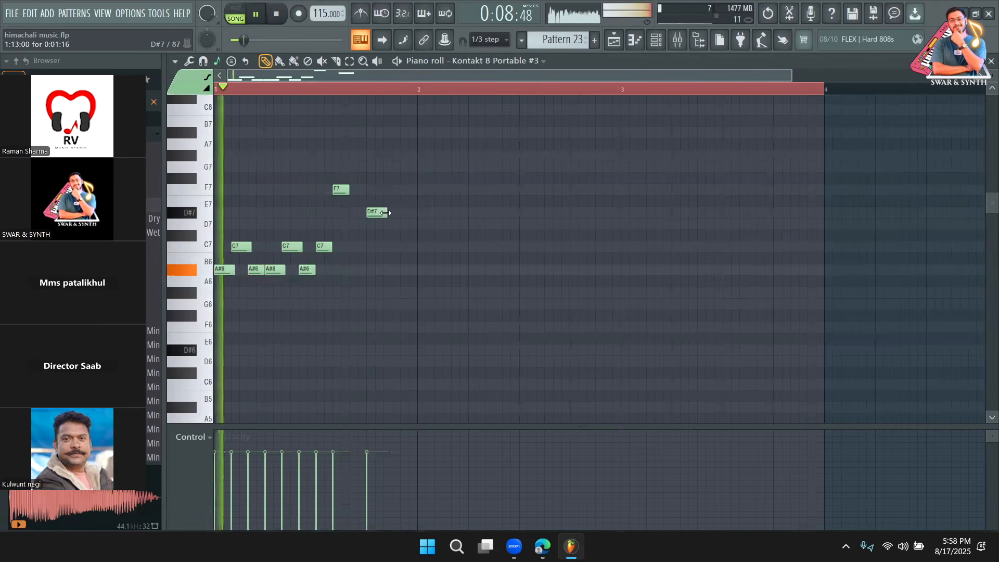
left_click(407, 212)
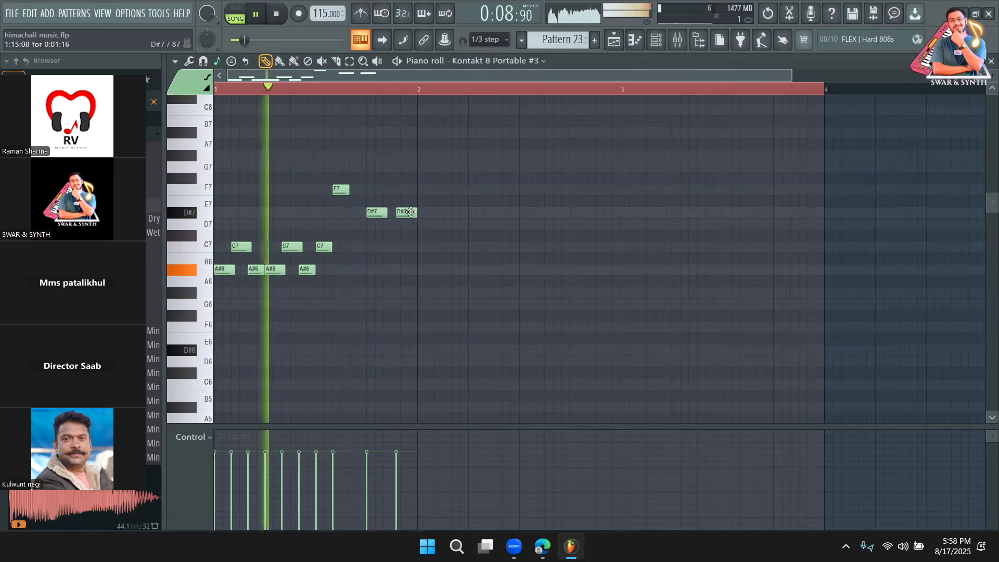
left_click_drag(409, 213, 416, 212)
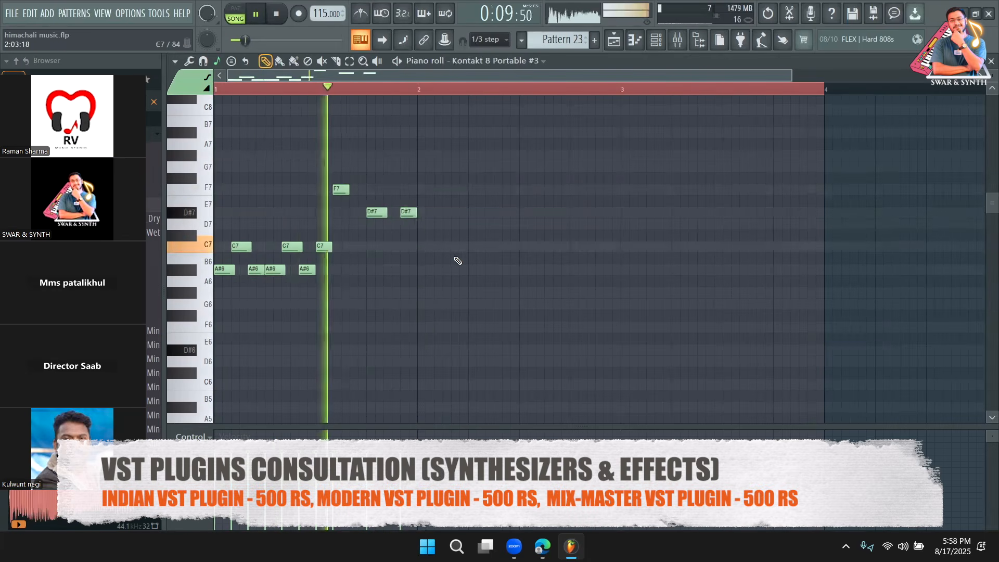
Start bar 2 with two C7 notes, replacing a trial A#6 at 2:01:08
left_click(428, 269)
right_click(432, 270)
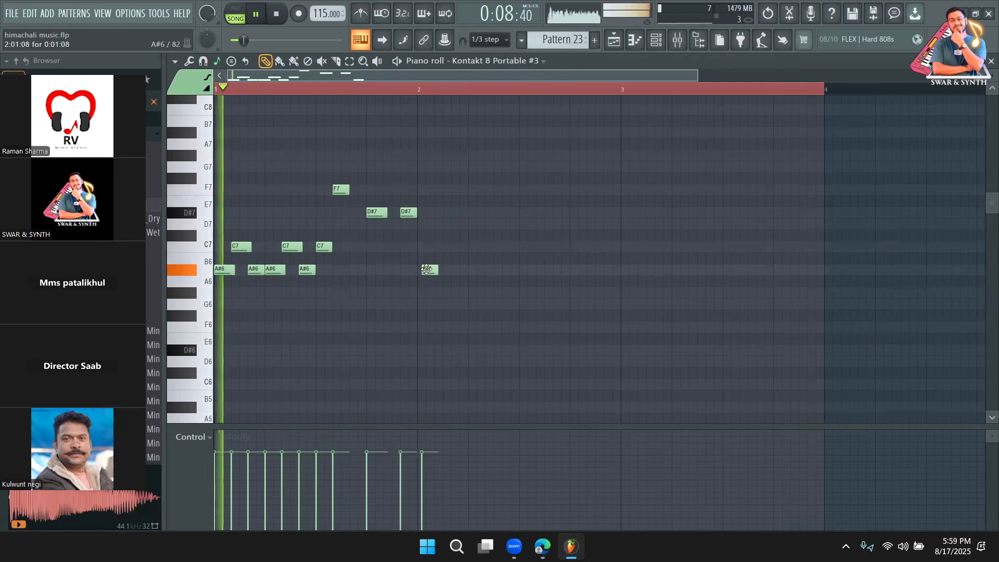
left_click(430, 246)
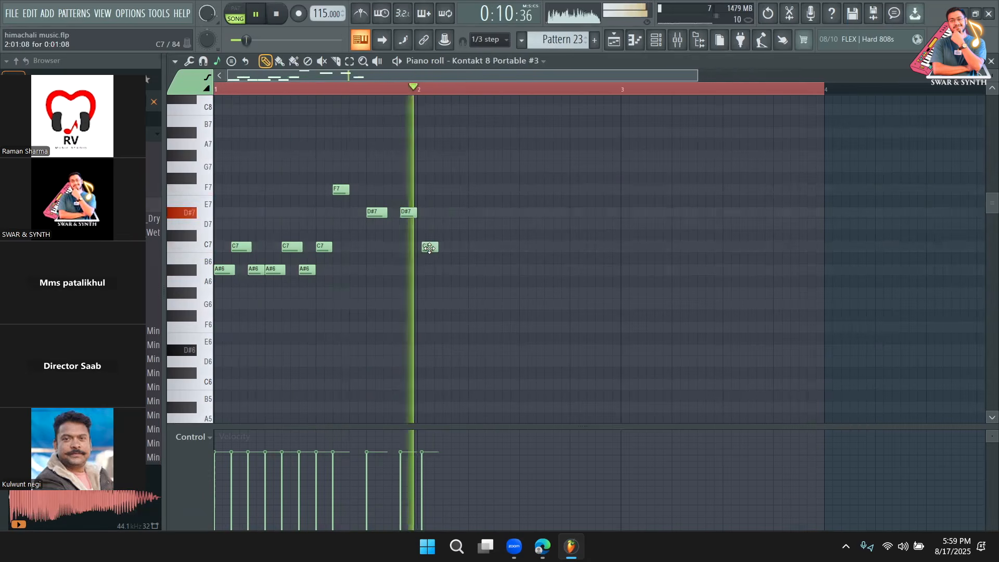
left_click(447, 247)
left_click_drag(447, 247, 452, 246)
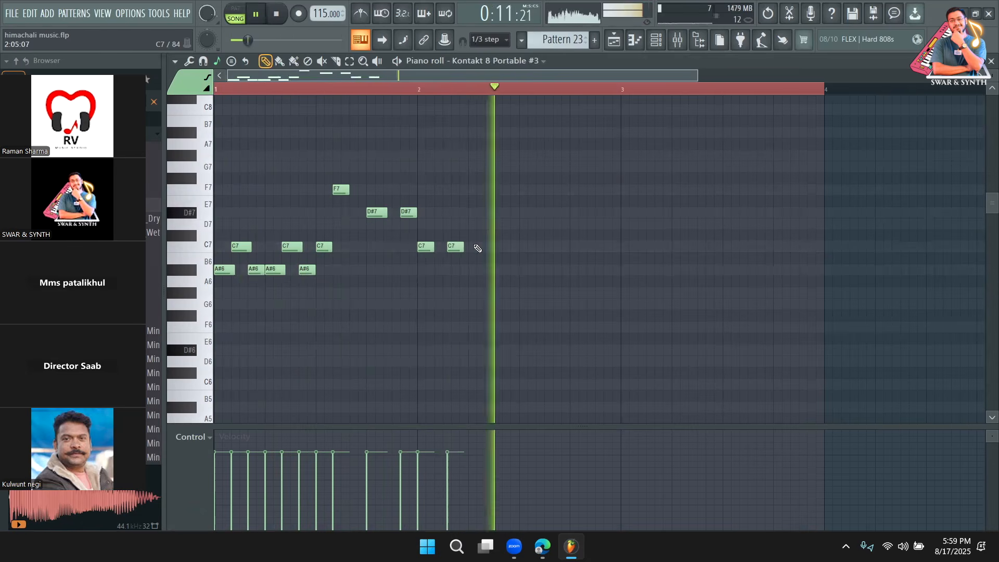
Try two more C7 notes in bar 2, the last at 2:07:00, and delete both
left_click(472, 247)
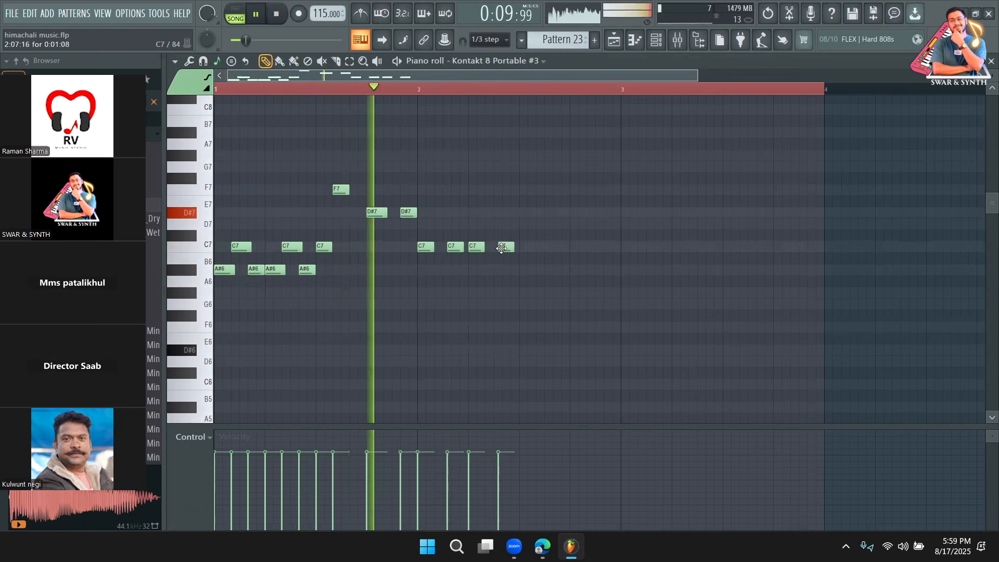
left_click(498, 247)
left_click_drag(494, 248, 491, 248)
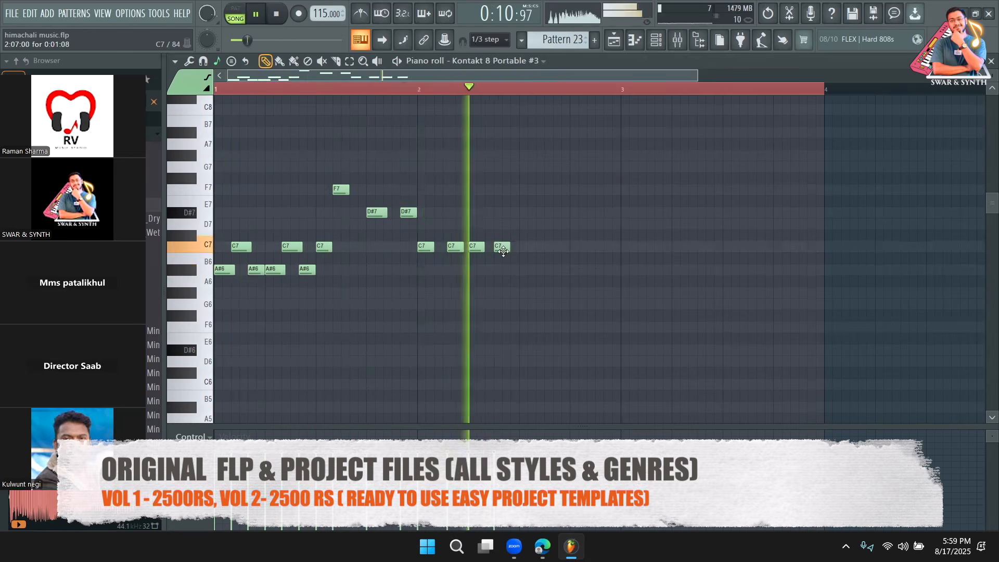
key("space")
right_click(476, 246)
Shift the second C7 of bar 2 to 2:03:16 and add a D#7 note at 2:06:08
left_click_drag(453, 246, 457, 247)
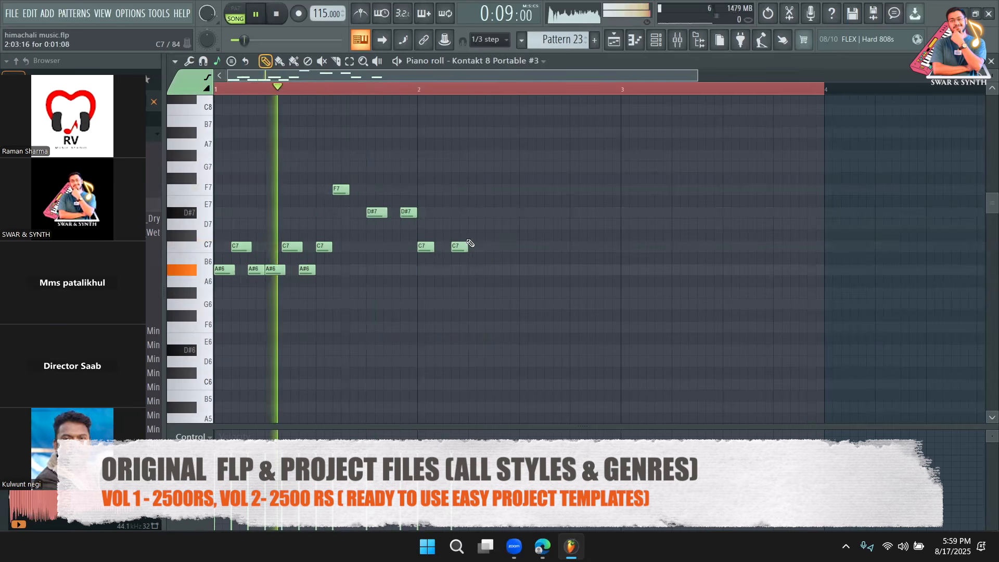
left_click(474, 213)
key("space")
mouse_move(478, 214)
left_mouse_down()
mouse_move(490, 204)
mouse_move(495, 215)
left_mouse_up()
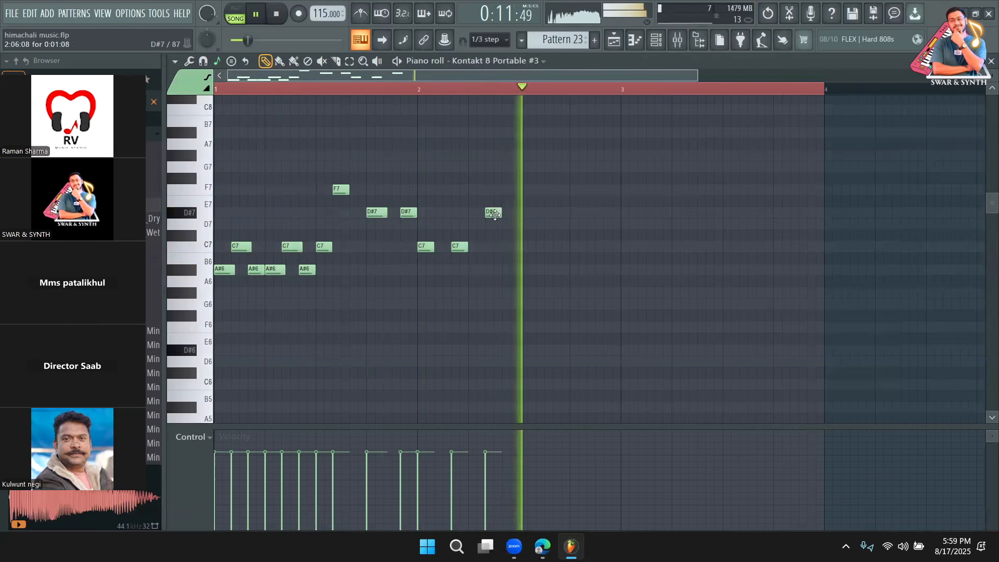
Move the D#7 in bar 2 back to directly follow the second C7, and place another C7 at 2:06:08
left_click(500, 247)
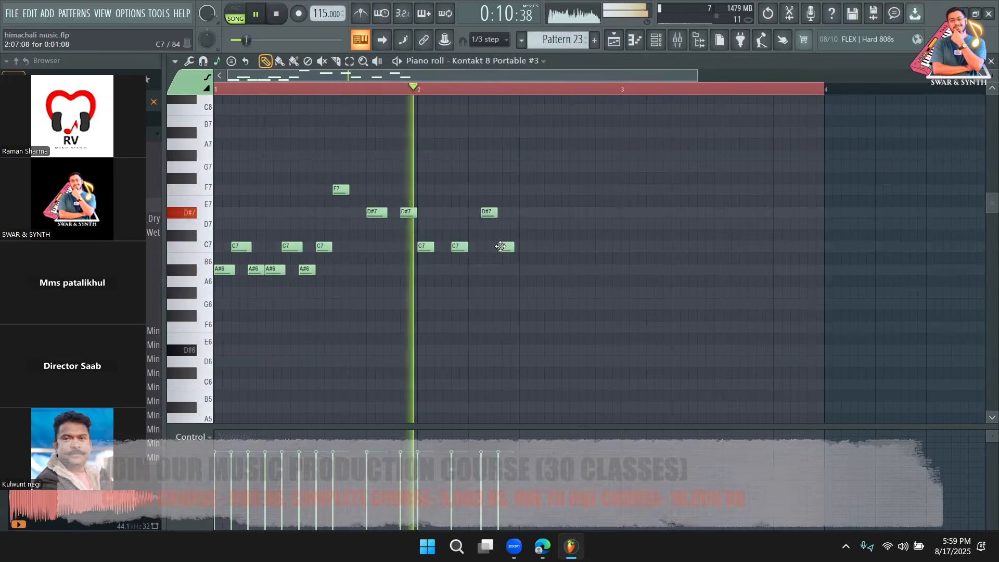
left_click_drag(481, 214, 470, 214)
left_click_drag(505, 245, 494, 246)
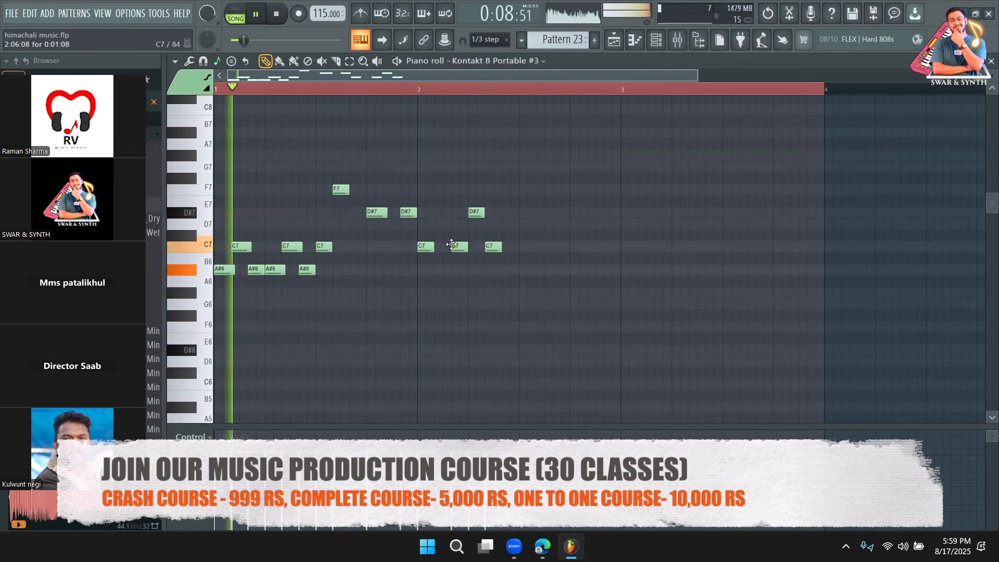
Select the whole two-bar melody in the piano roll and place a copy of it starting at bar 3
left_click(350, 61)
key("space")
left_click_drag(552, 309, 167, 152)
left_click_drag(222, 269, 629, 279)
key("space")
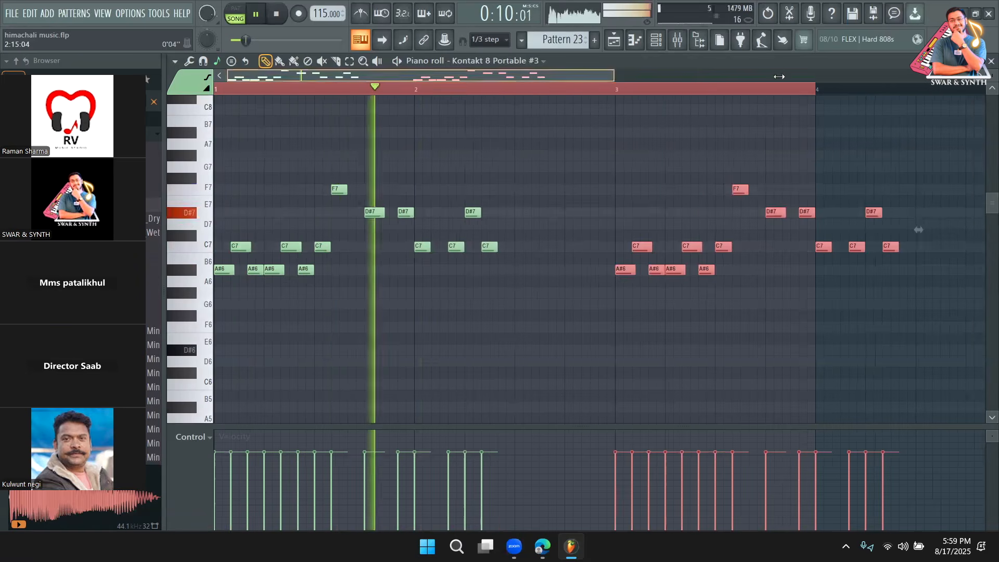
Extend the piano roll's time selection to bar 5 and play back the copied phrase
left_click_drag(779, 76, 786, 78)
left_click_drag(670, 92, 730, 95)
right_click(751, 142)
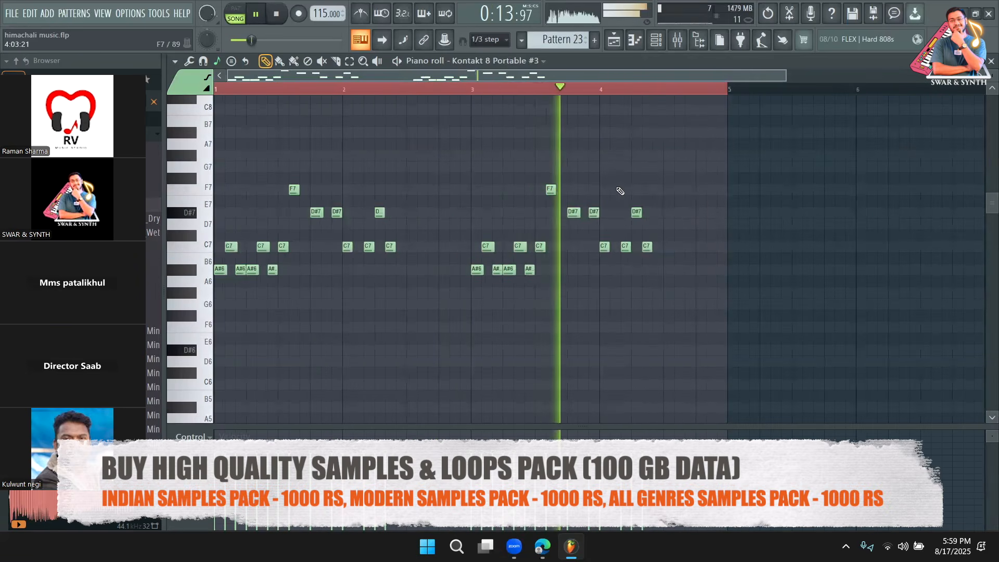
key("space")
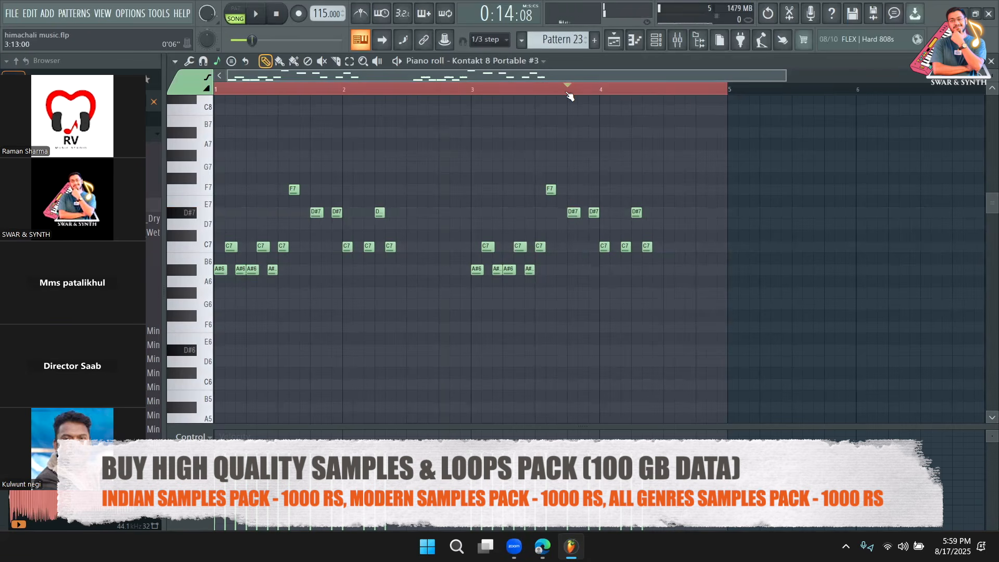
Set the main snap to Cell and replay the copied phrase from late in bar 3
left_click(494, 66)
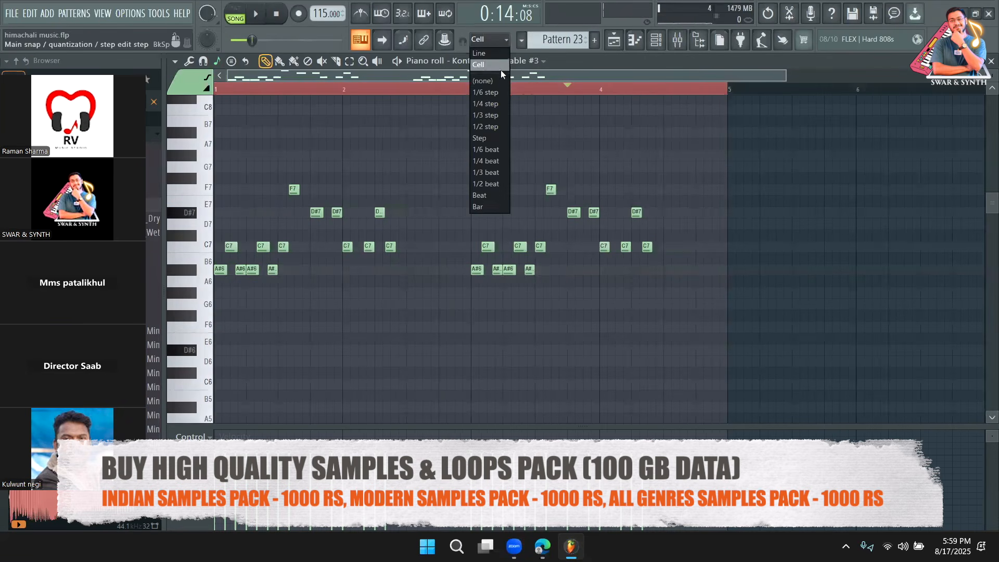
left_click(575, 93)
key("space")
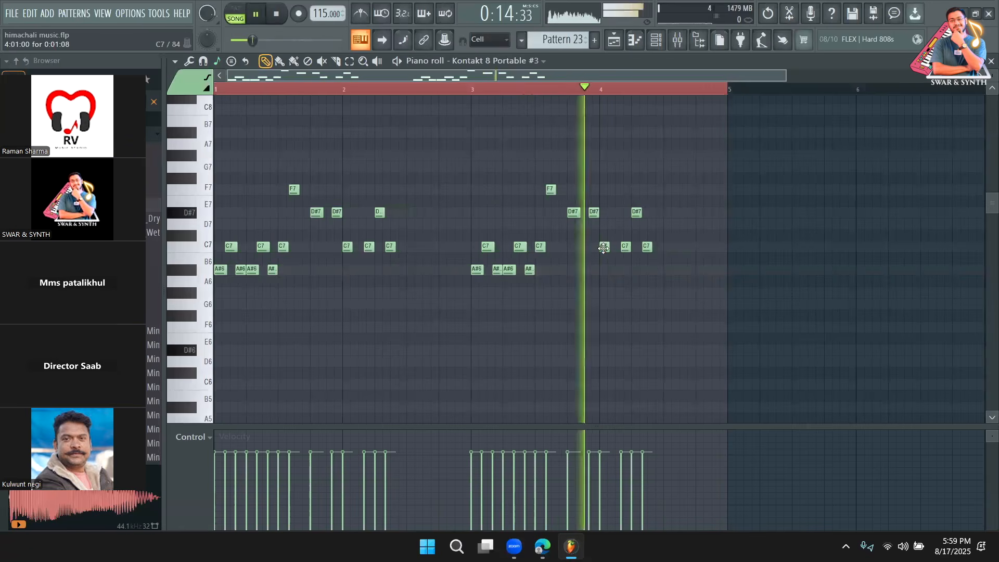
key("space")
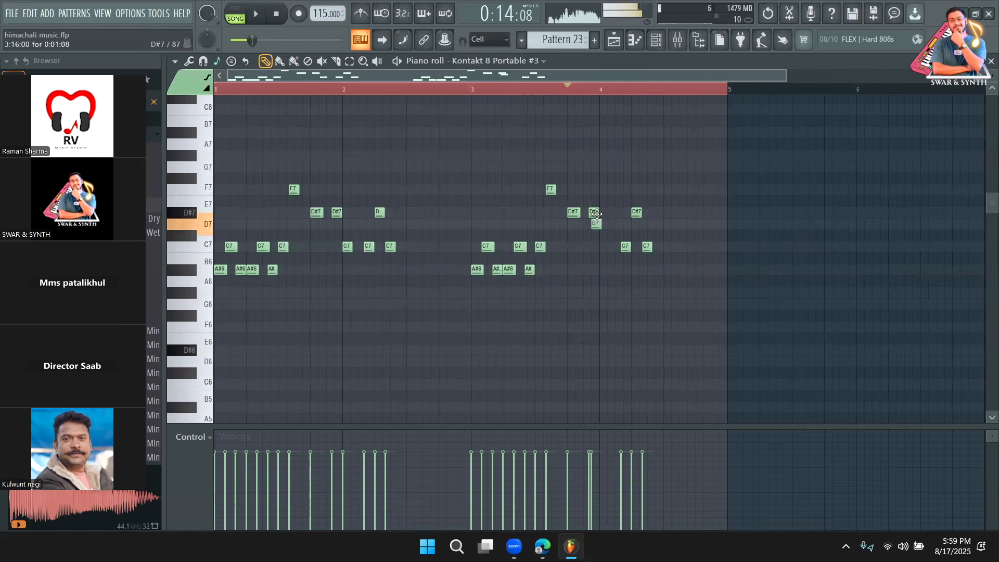
Raise the four copied notes in bar 4 to D#7, D#7, F7 and G7, and audition the new ending
left_click_drag(624, 241, 635, 189)
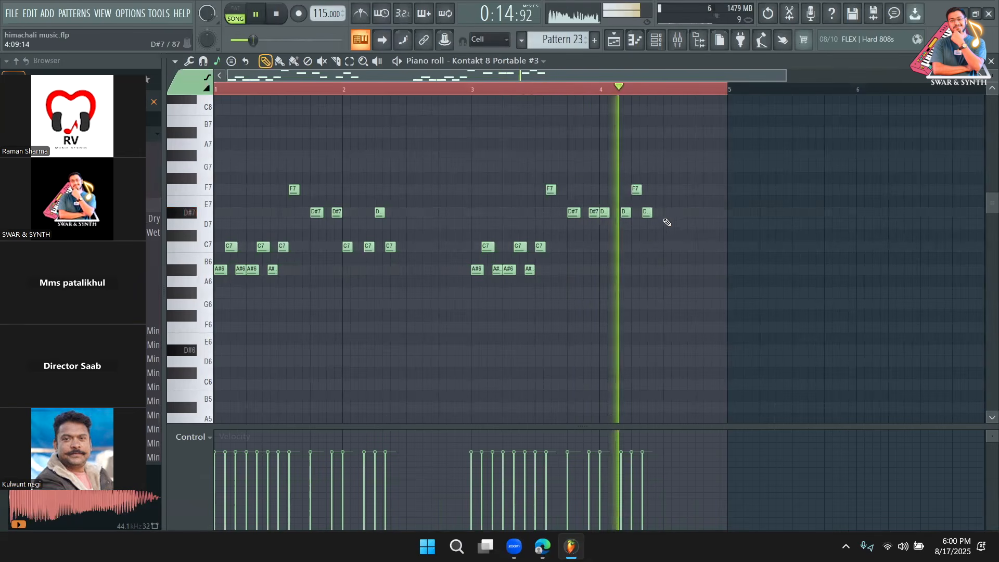
left_click_drag(646, 212, 649, 164)
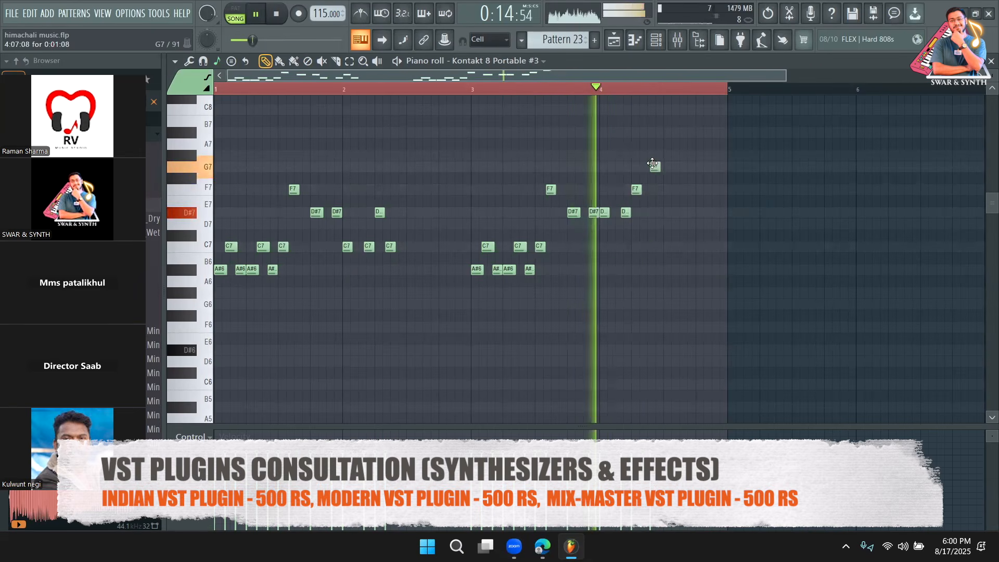
key("space")
key("space")
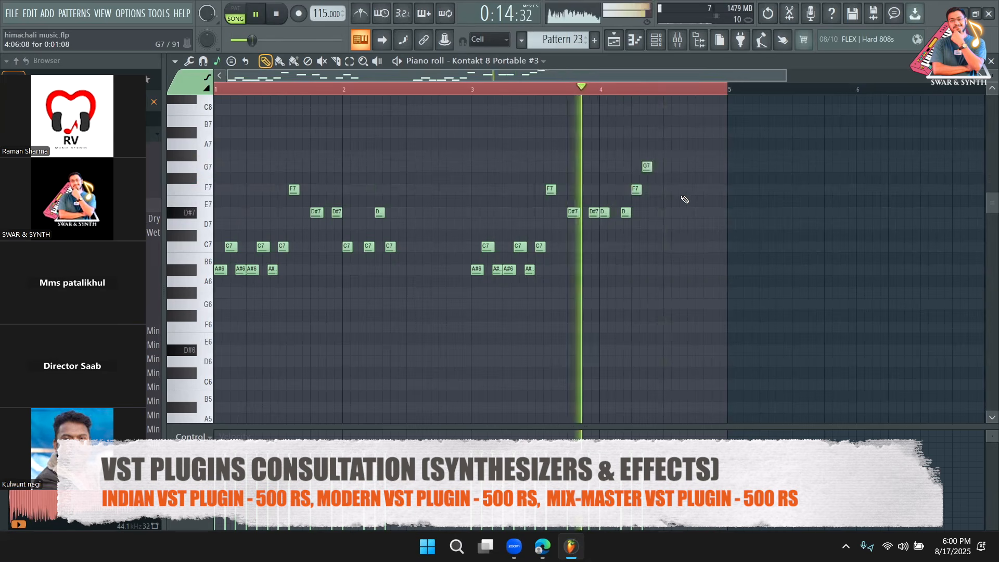
key("space")
key("space")
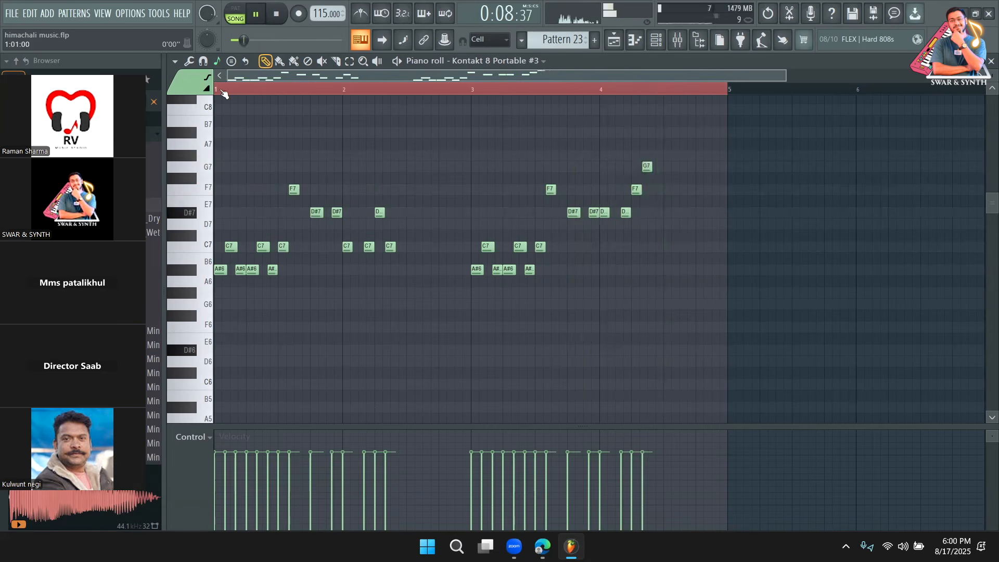
Layer a copy of all melody notes one octave higher and listen to the doubled melody
key("ctrl+a")
scroll(323, 270, "up", 3)
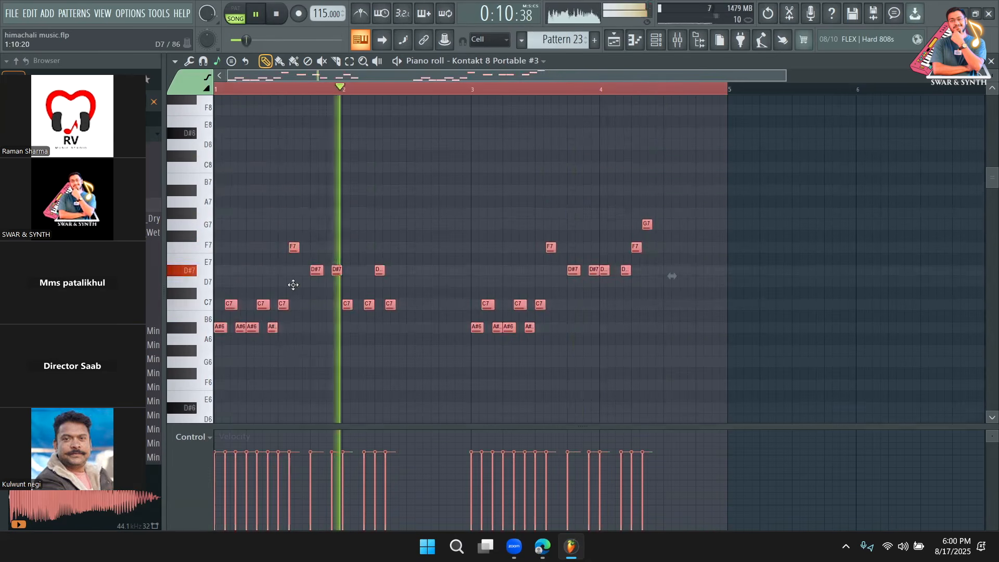
mouse_move(235, 350)
left_mouse_down()
mouse_move(260, 229)
mouse_move(220, 196)
mouse_move(213, 172)
left_mouse_up()
scroll(411, 299, "up", 1)
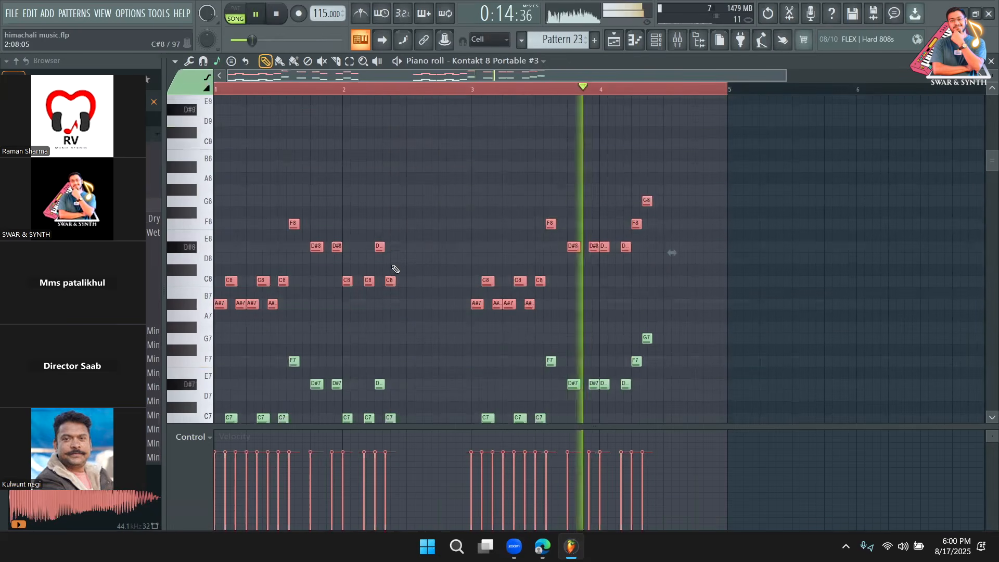
scroll(458, 276, "down", 2)
key("space")
scroll(411, 302, "up", 1)
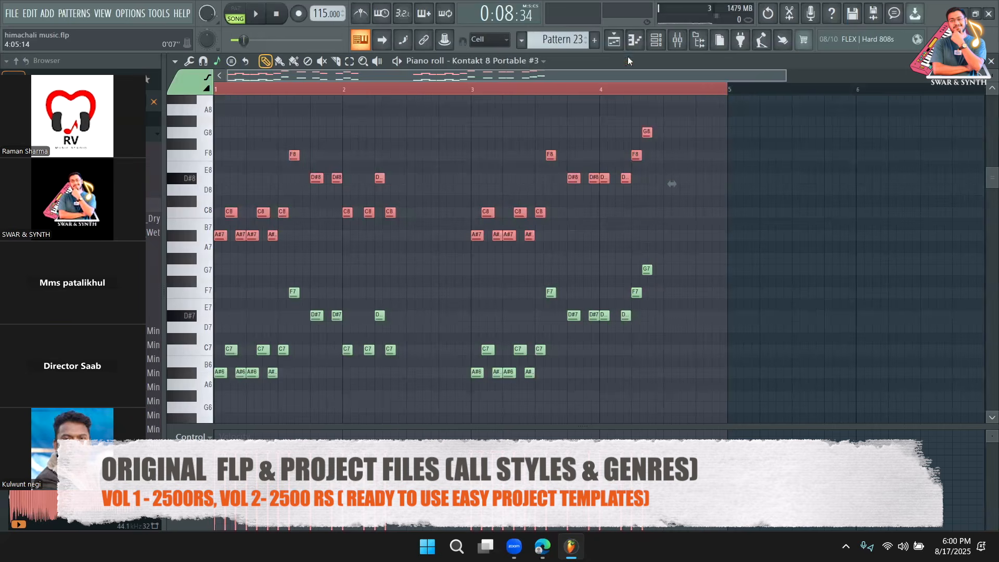
Play the arrangement from just before Pattern 23 and review its notes in the piano roll and channel rack
left_click(614, 40)
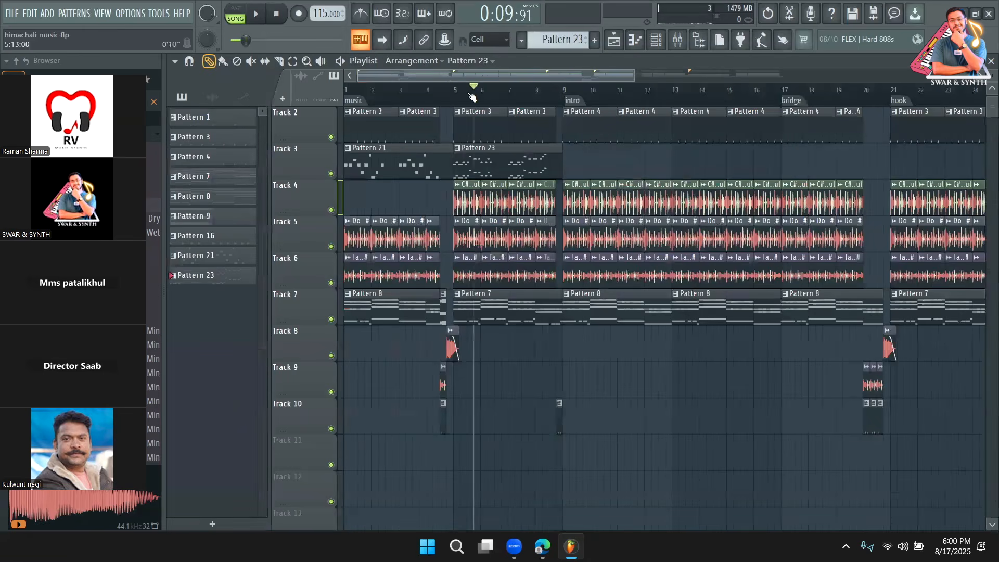
left_click_drag(470, 95, 438, 95)
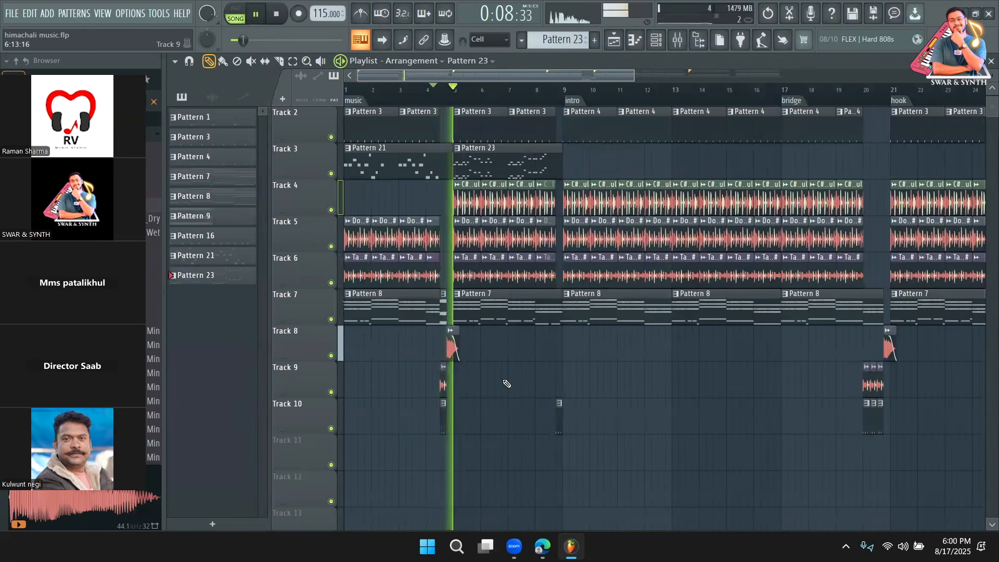
double_click(507, 167)
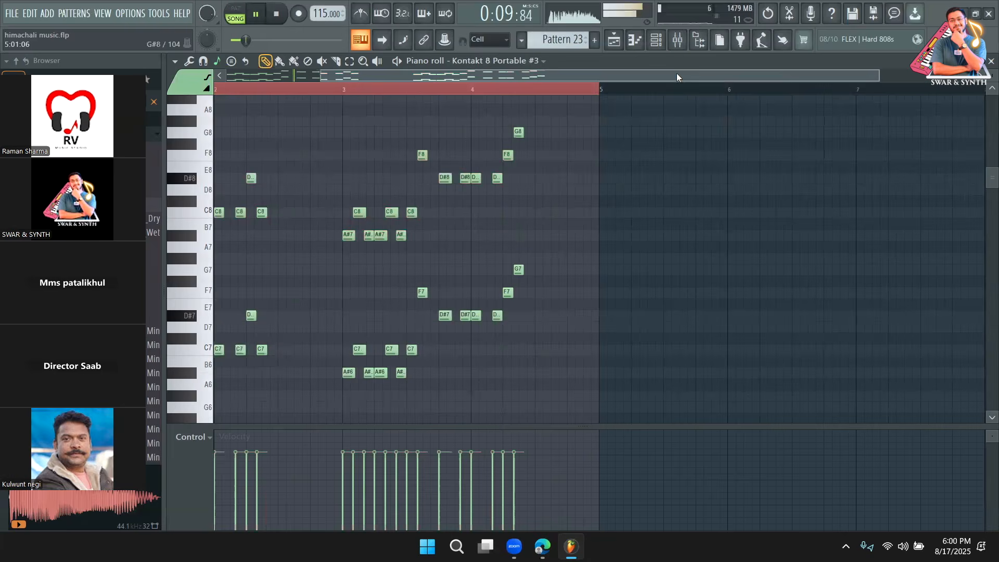
left_click(666, 41)
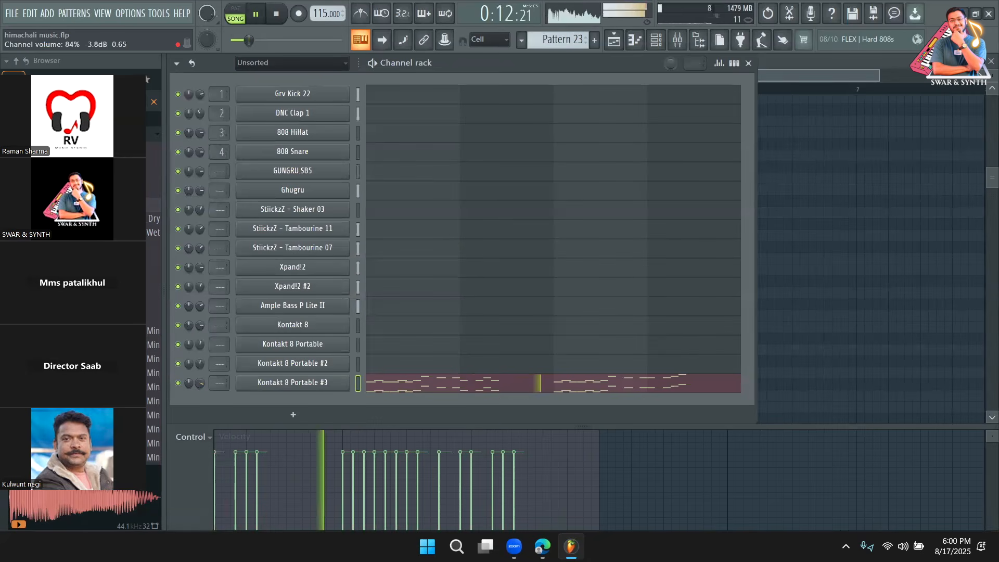
left_click(496, 390)
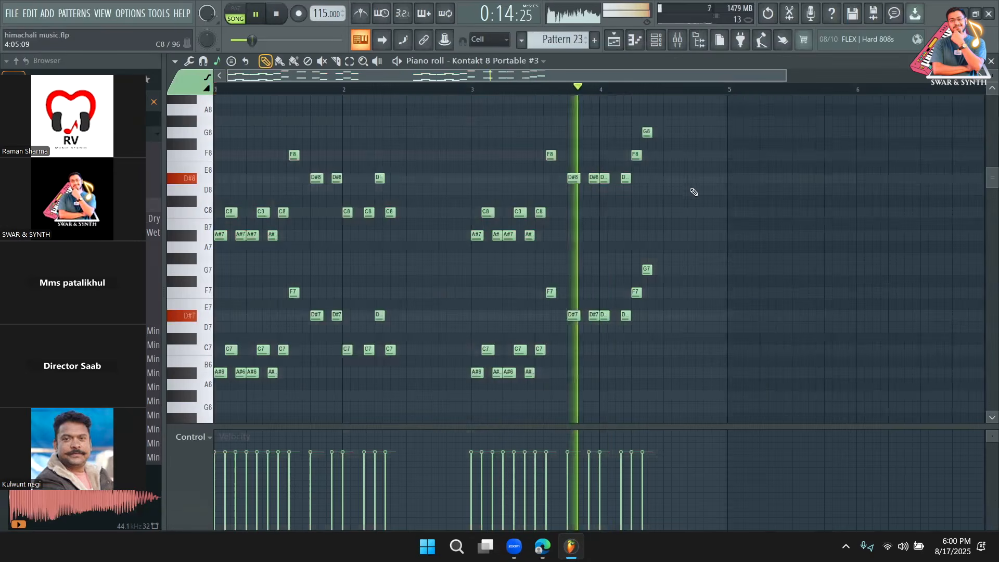
left_click(617, 44)
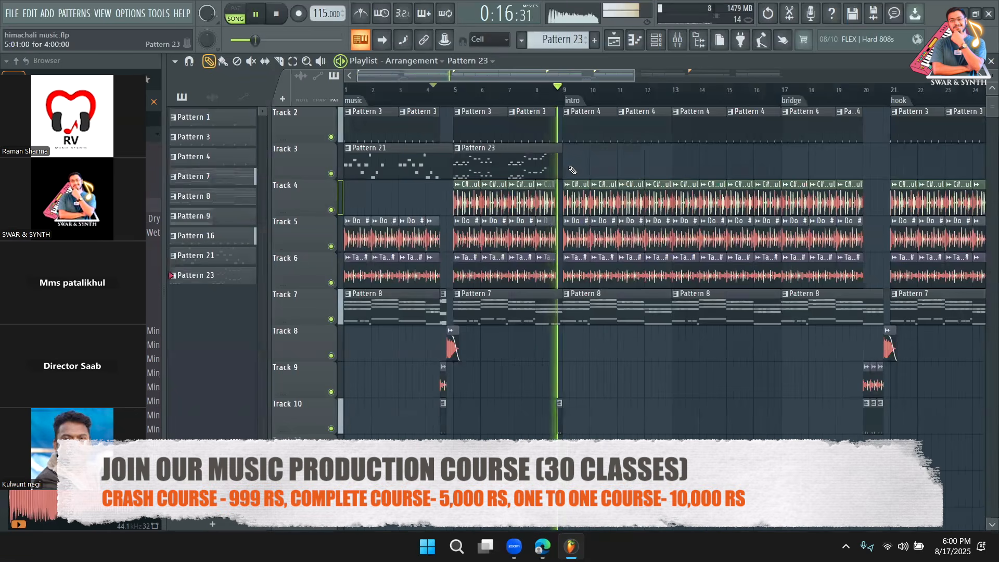
key("space")
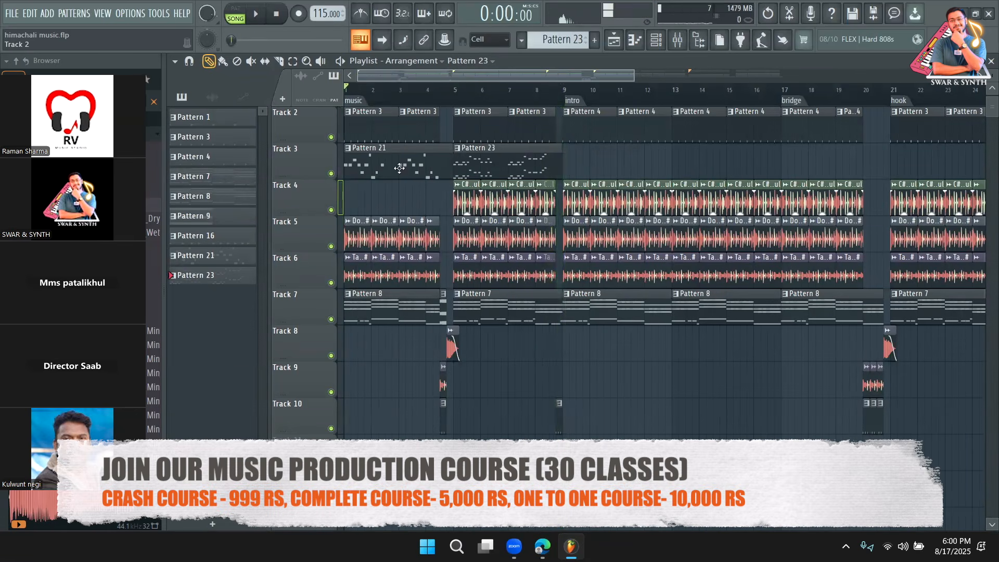
Place another Pattern 23 clip on Track 3 at bar 33, directly after the second Pattern 21
left_click_drag(634, 75, 846, 75)
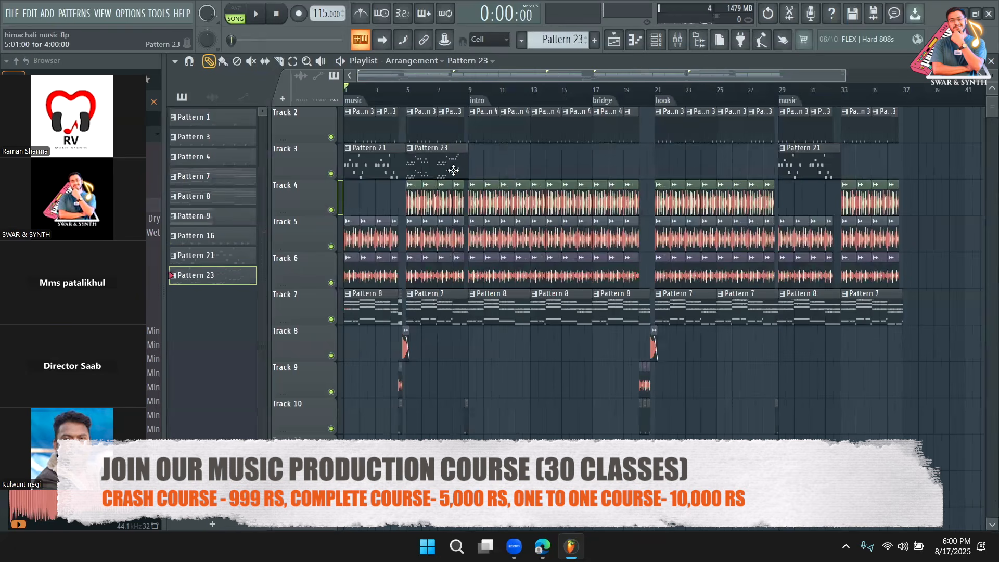
left_click_drag(914, 178, 860, 178)
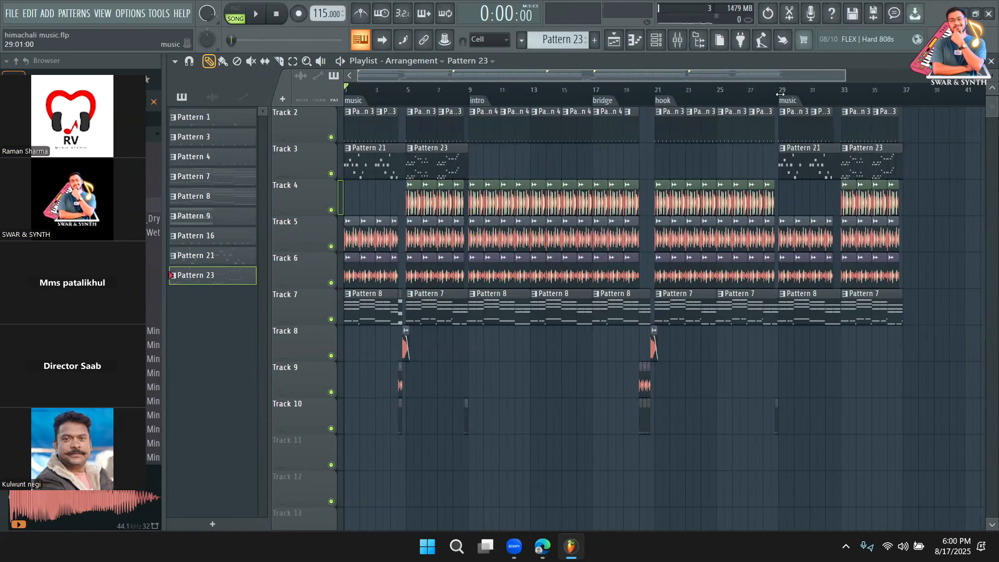
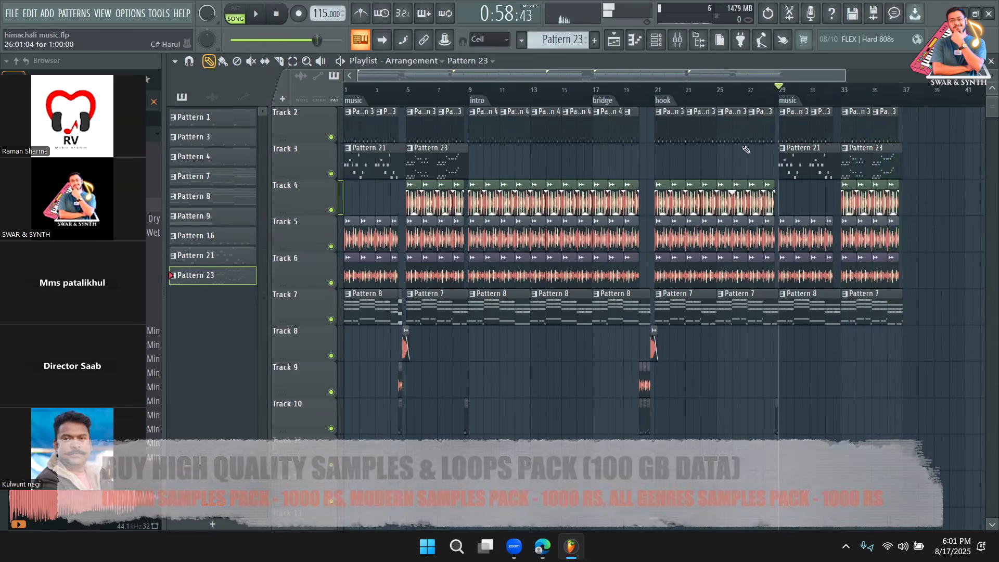
Copy the Xpand!2 #2 channel's chord notes from the earlier four-bar chord pattern in the channel rack
left_click(666, 42)
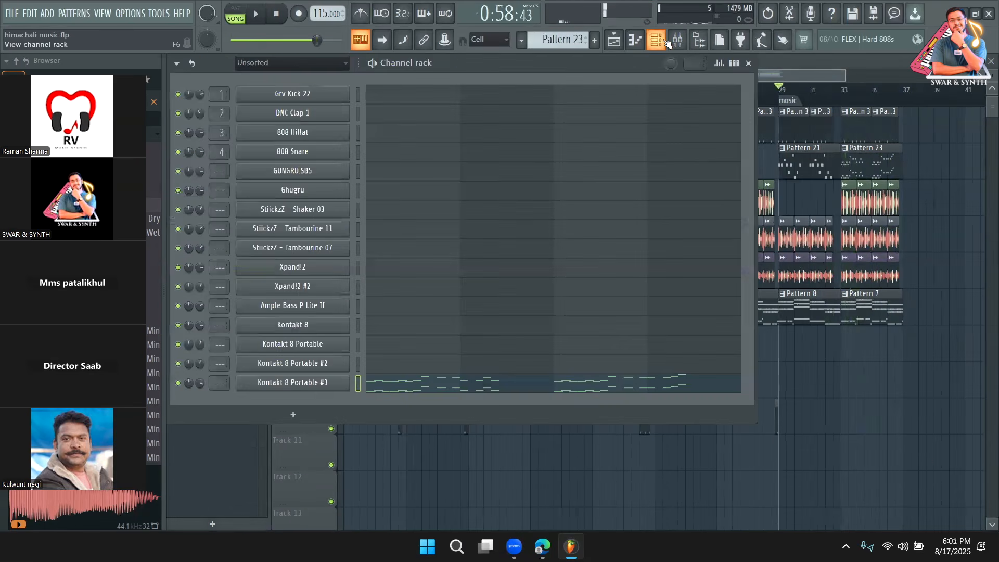
left_click(792, 69)
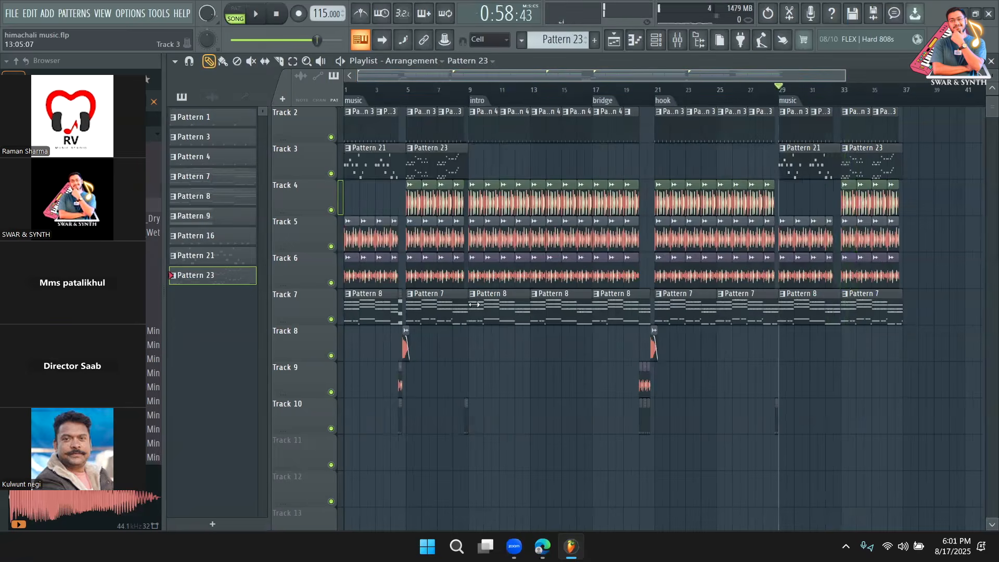
left_click(656, 48)
left_click(297, 70)
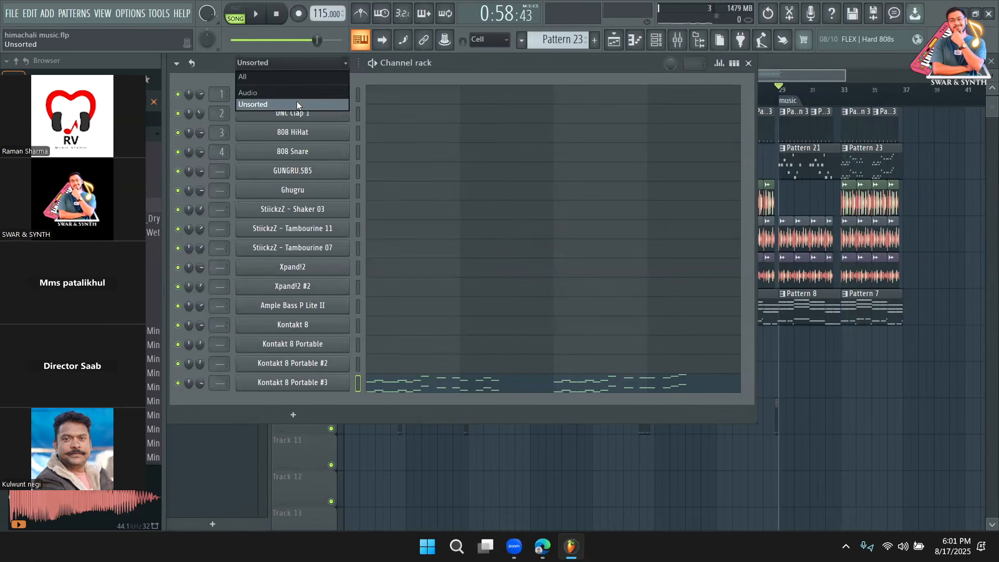
left_click(297, 101)
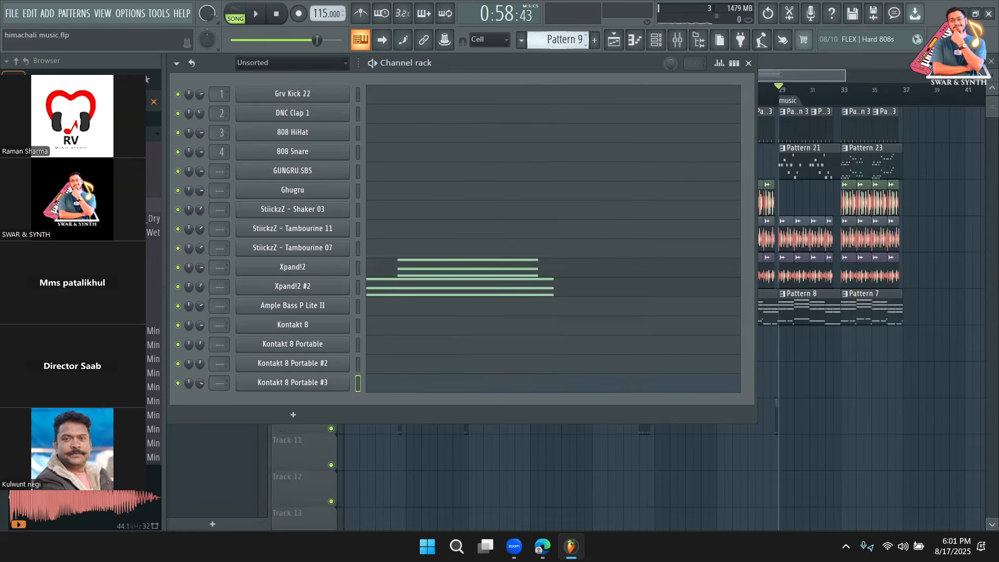
left_click_drag(565, 40, 565, 48)
right_click(331, 286)
left_click(489, 289)
Switch to the empty Pattern 24 and paste the copied chords into the Kontakt 8 Portable #3 channel
left_click_drag(553, 44, 554, 26)
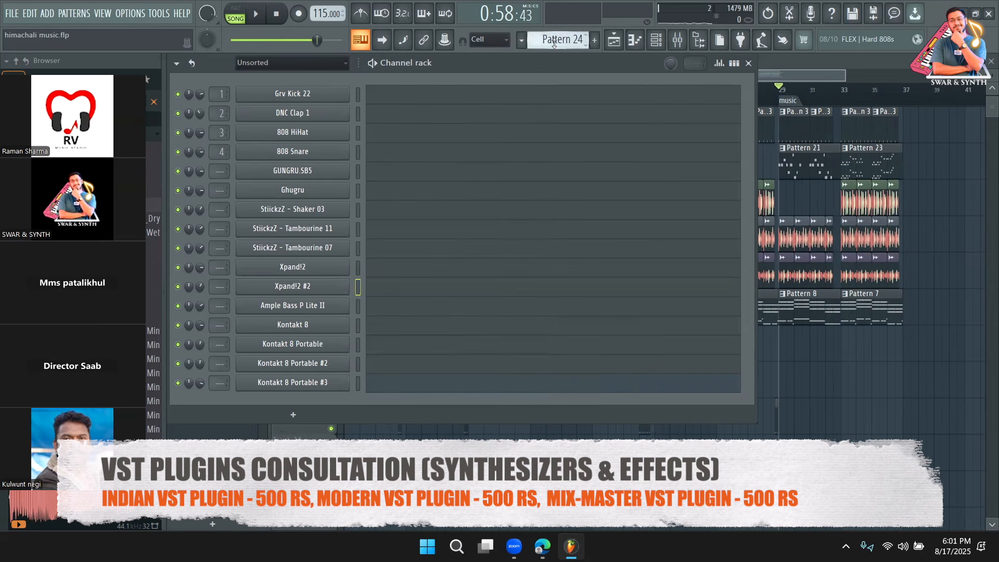
right_click(319, 364)
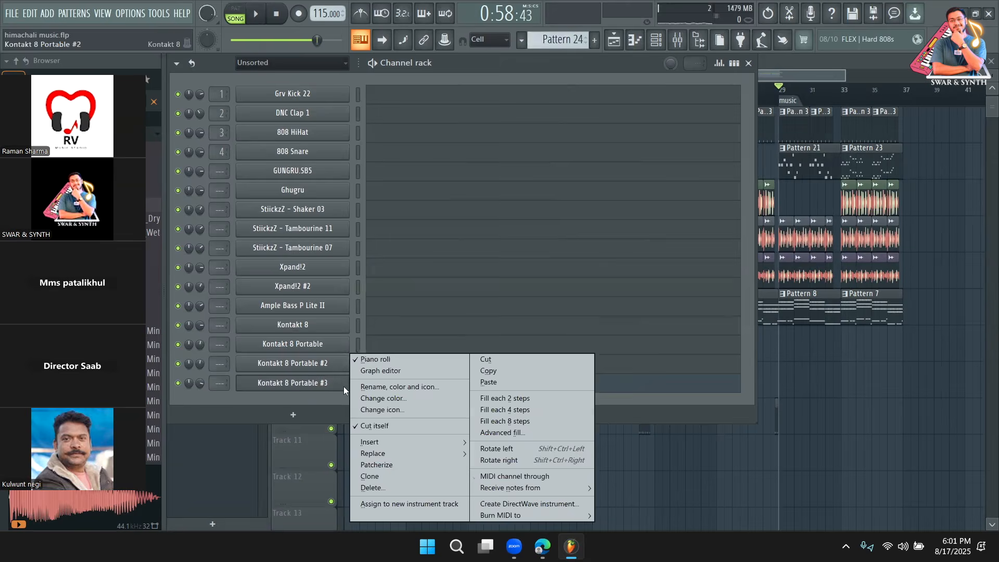
left_click(488, 383)
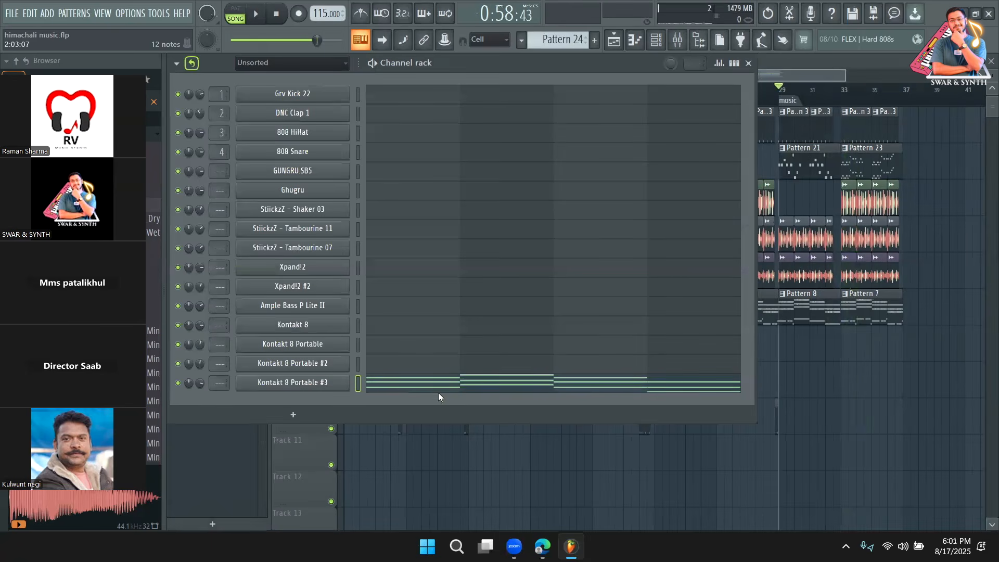
Reduce Pattern 24's pasted chords to one-bar single notes D#5, F5, D#5 and C5 in the piano roll
left_click(411, 390)
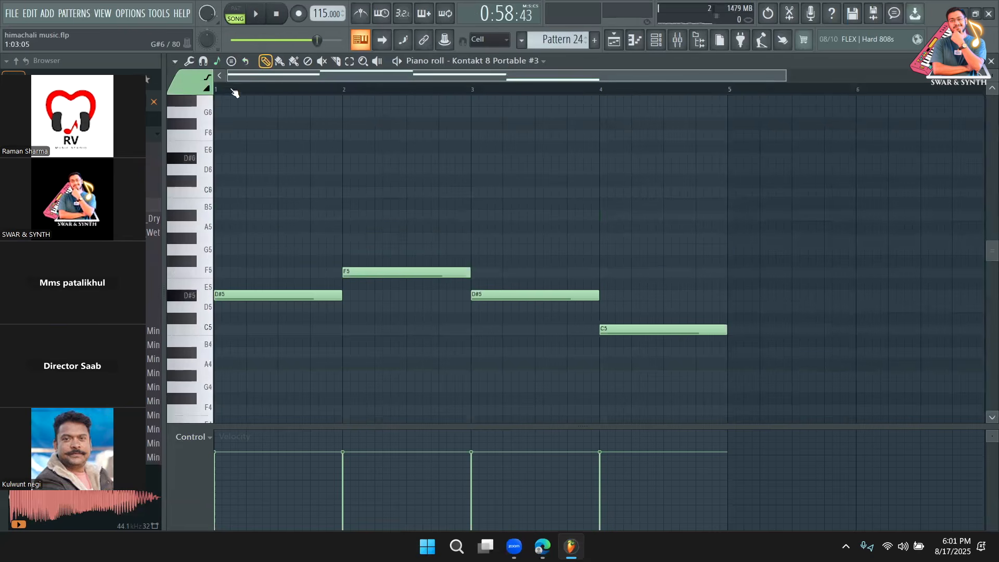
key("space")
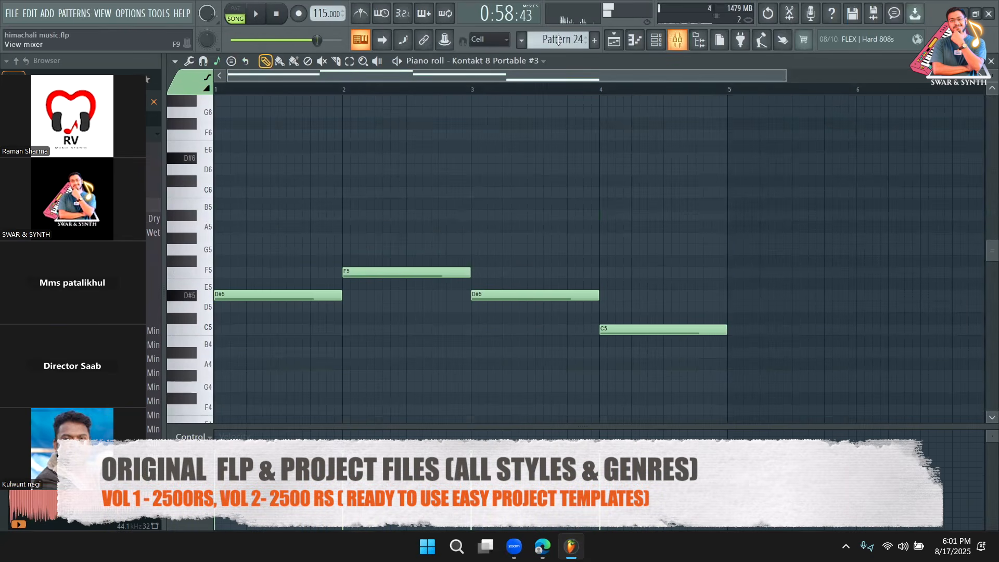
Insert an empty playlist track at Track 4 and place Pattern 24 on it at bar 21, under the hook marker
left_click(624, 43)
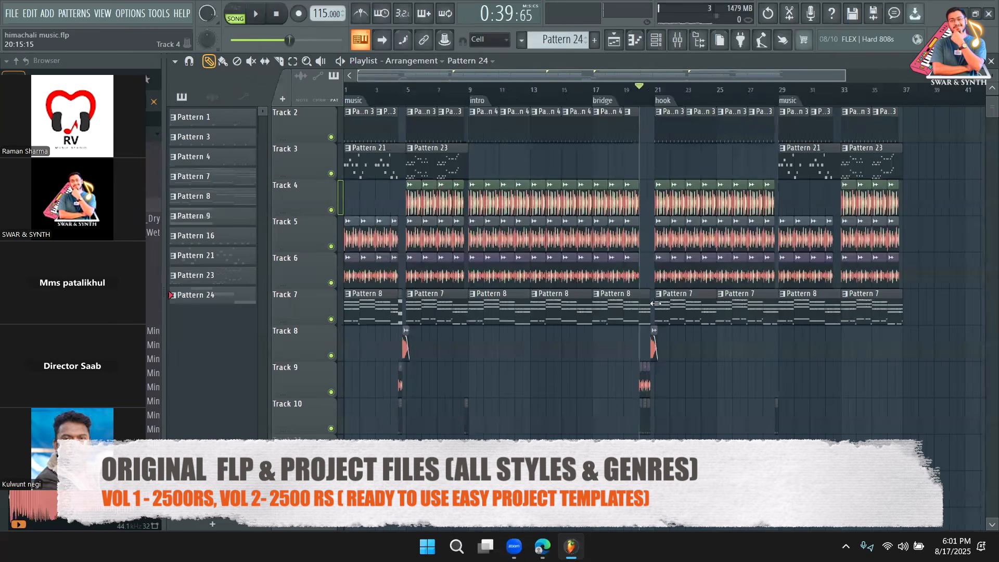
right_click(320, 198)
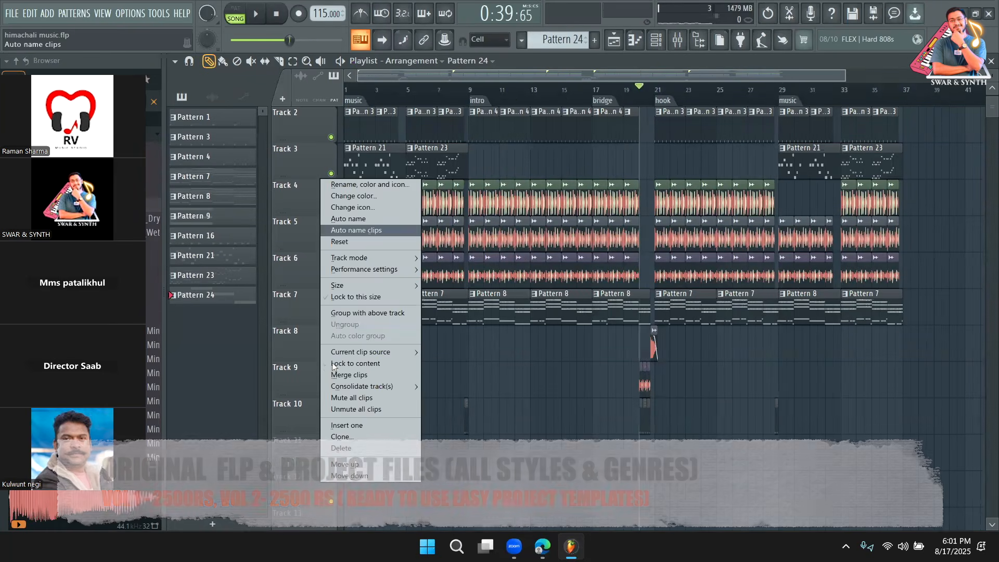
left_click(359, 484)
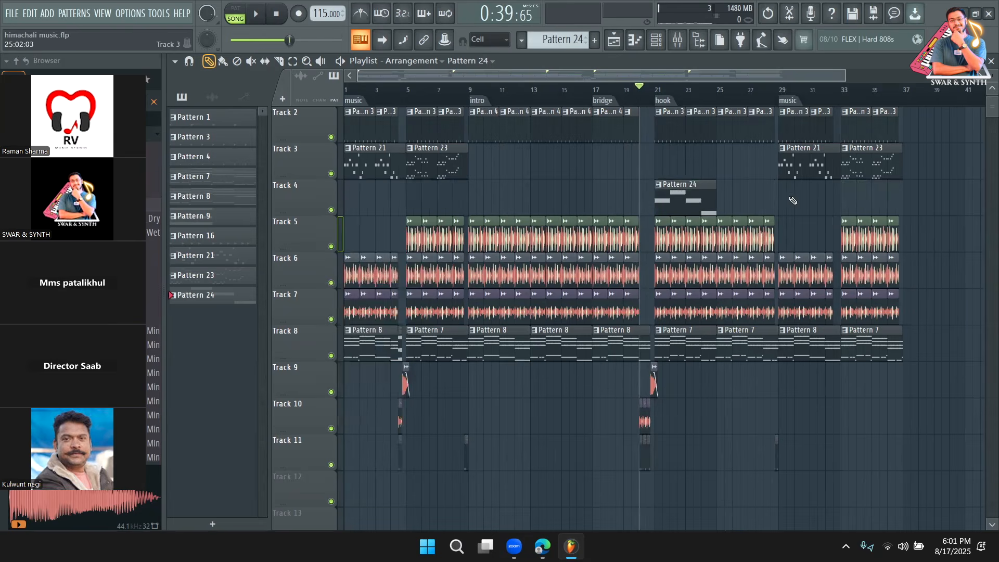
Open Pattern 24 in the piano roll and transpose all four notes up one octave to D#6, F6, D#6 and C6
key("space")
double_click(691, 205)
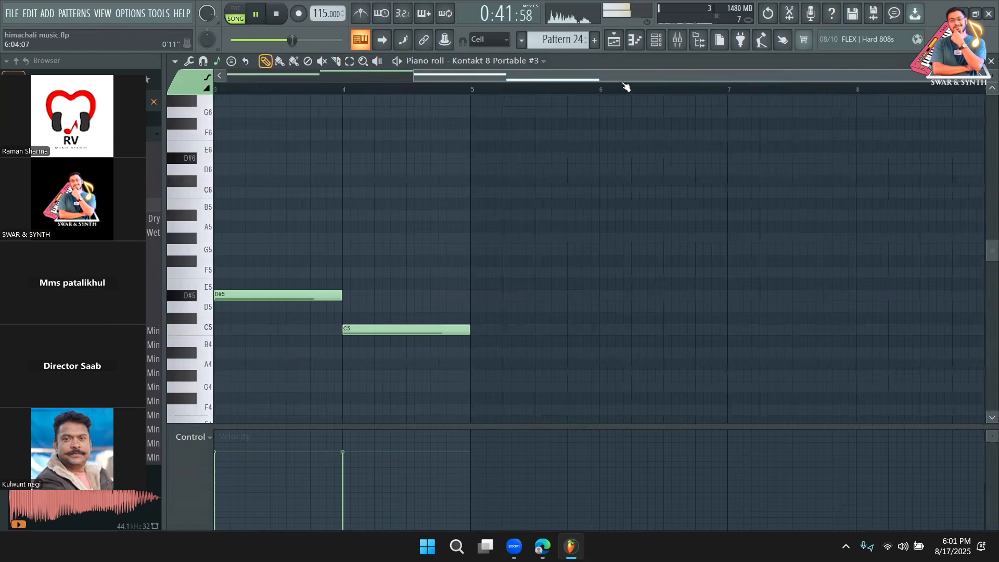
key("space")
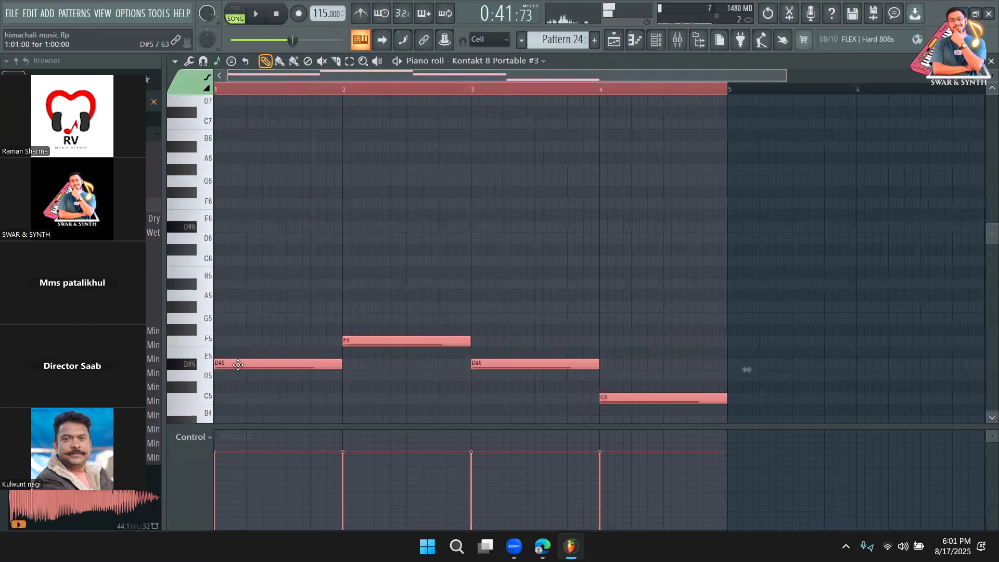
key("space")
left_click_drag(238, 365, 179, 212)
key("space")
key("space")
left_click(389, 285, "ctrl")
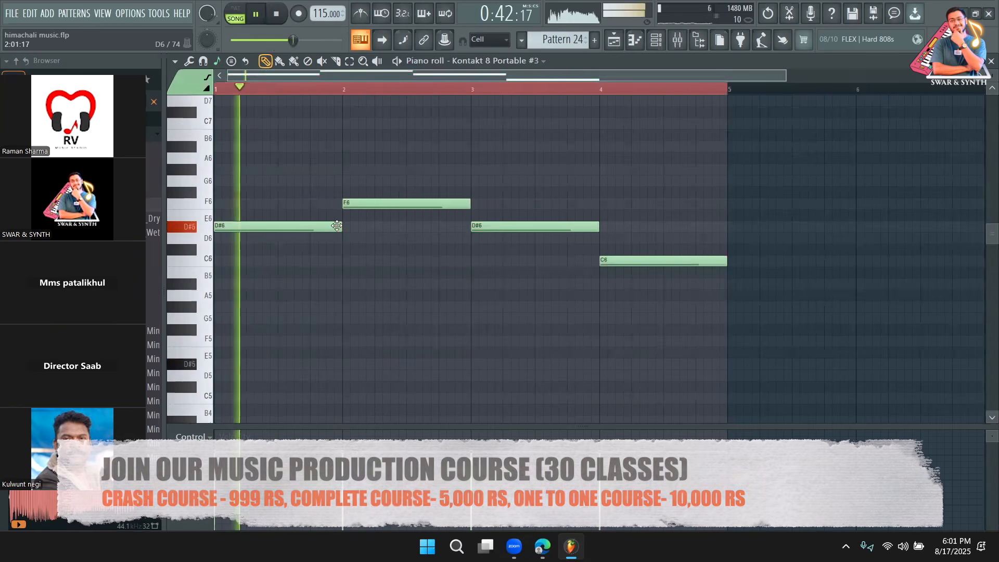
Shorten bar 1's D#6 note to one beat and set the snap to 1/3 step
left_click_drag(336, 225, 243, 223)
left_click(268, 228)
right_click(276, 227)
left_click(490, 42)
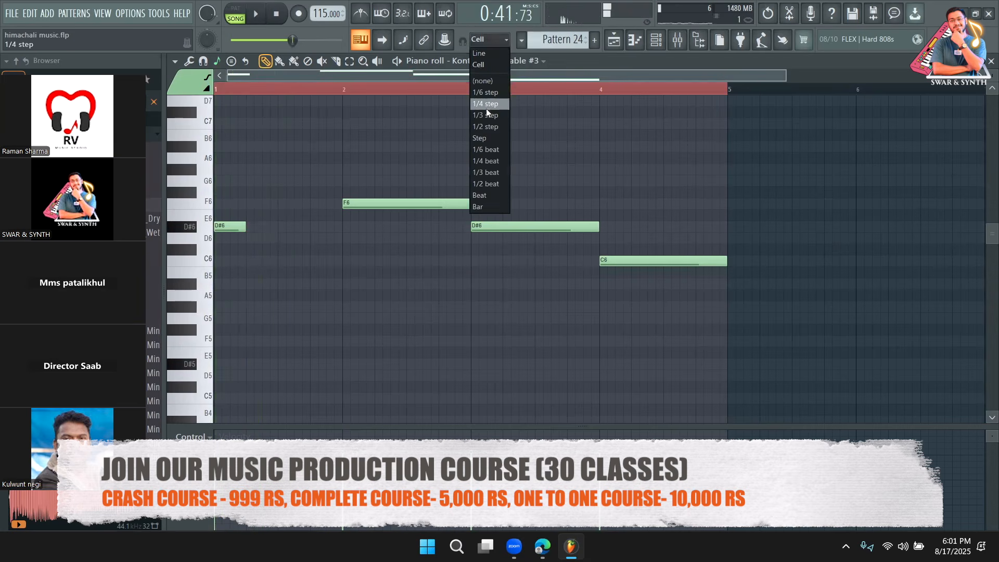
left_click(487, 115)
Add a second one-beat D#6 note at step 9 of bar 1
key("space")
left_click(271, 228)
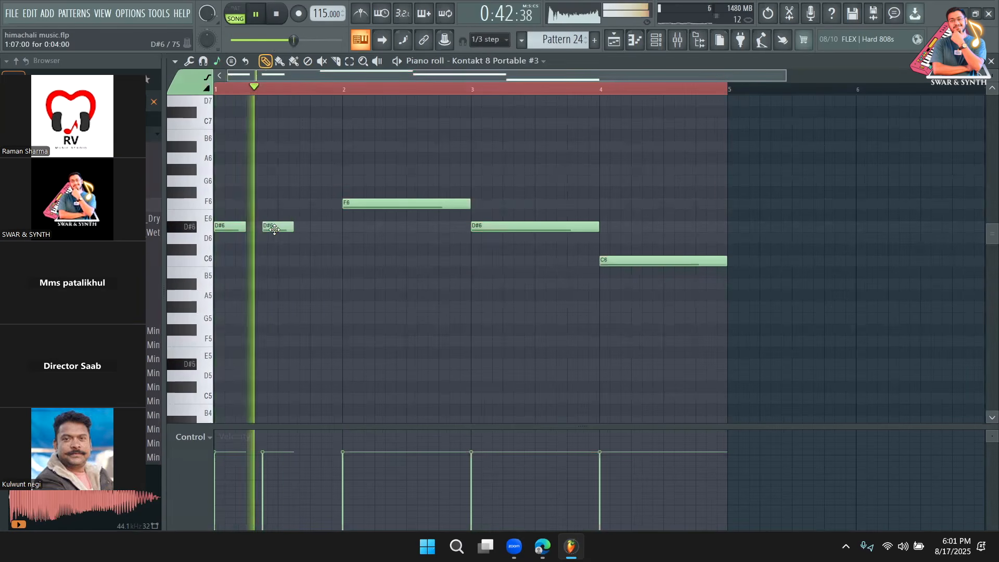
right_click(268, 227)
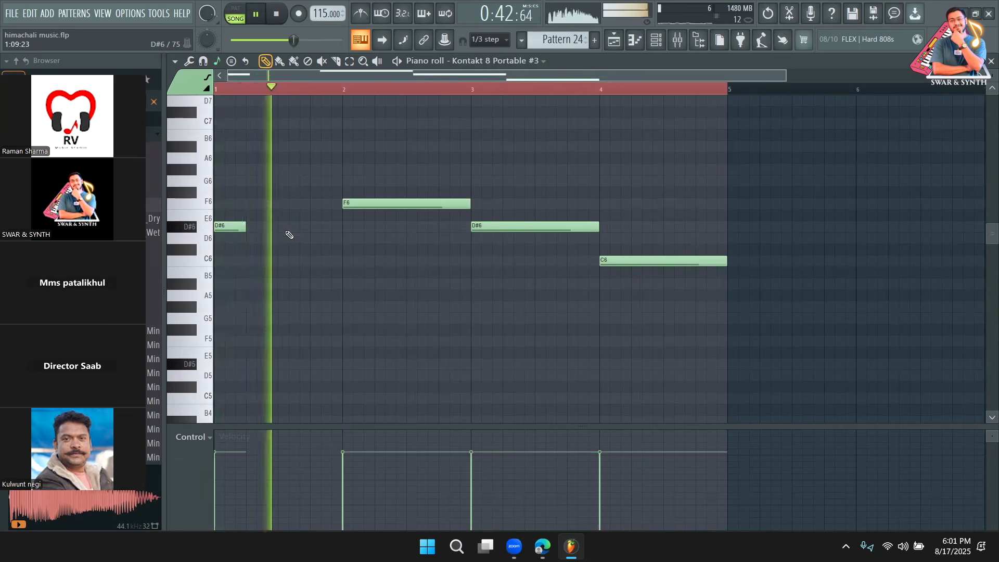
key("space")
left_click_drag(279, 229, 292, 222)
right_click(318, 229)
key("space")
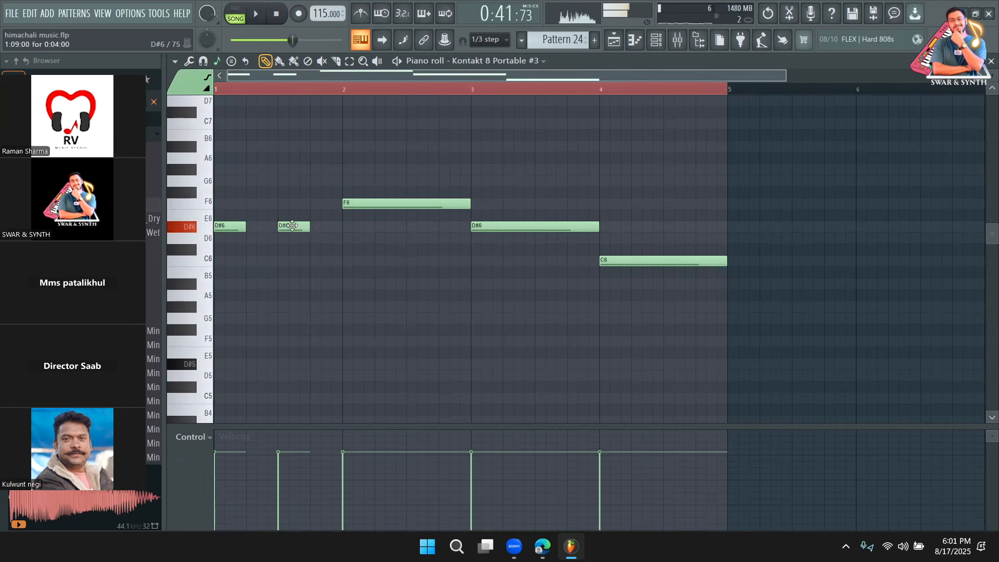
Shorten the second D#6 in bar 1 and follow it with short F6 and D#6 notes
left_click_drag(306, 226, 304, 204)
left_click(301, 204)
key("space")
key("space")
left_click(309, 227)
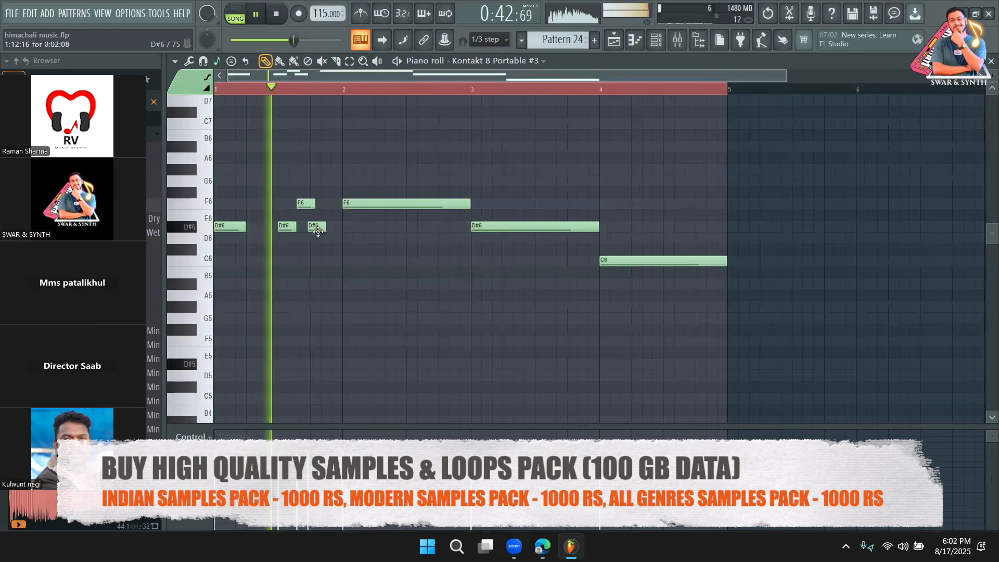
Adjust the timing and lengths of bar 1's short notes so D#6, F6 and D#6 run without overlapping
key("space")
key("space")
left_click_drag(301, 204, 302, 204)
key("space")
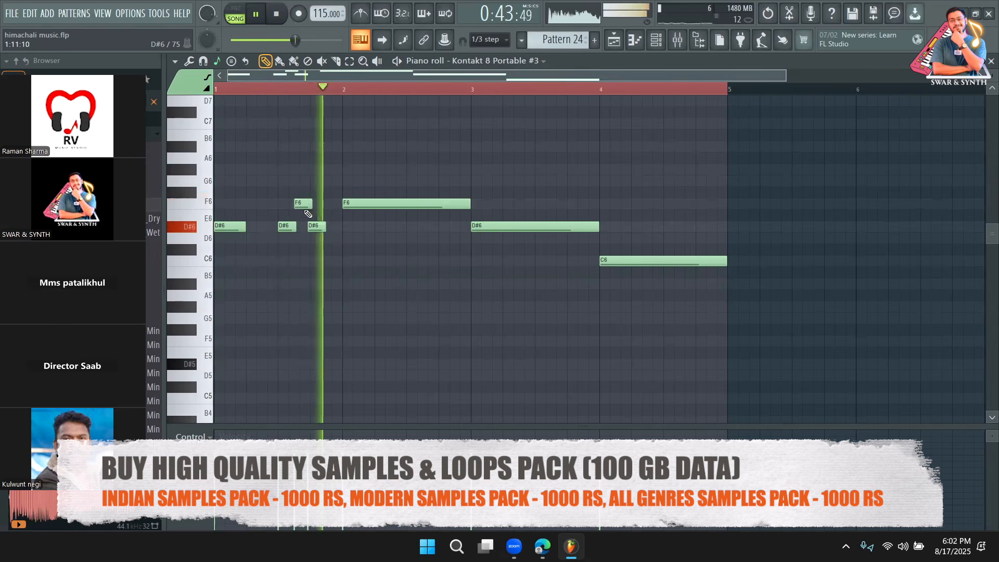
key("space")
key("space")
left_click_drag(786, 76, 607, 76)
key("space")
left_click_drag(336, 204, 330, 227)
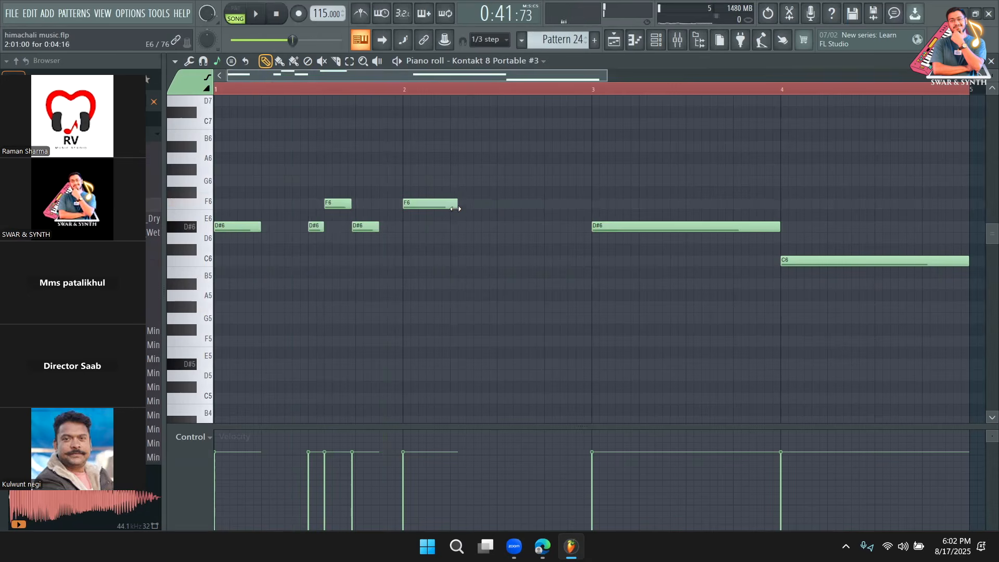
Shorten bar 2's long F6 to about one beat and add short F6, G6 and F6 notes in the bar's second half
left_click(501, 204)
left_click(520, 181)
key("space")
key("space")
left_click(549, 204)
left_click_drag(523, 183, 579, 204)
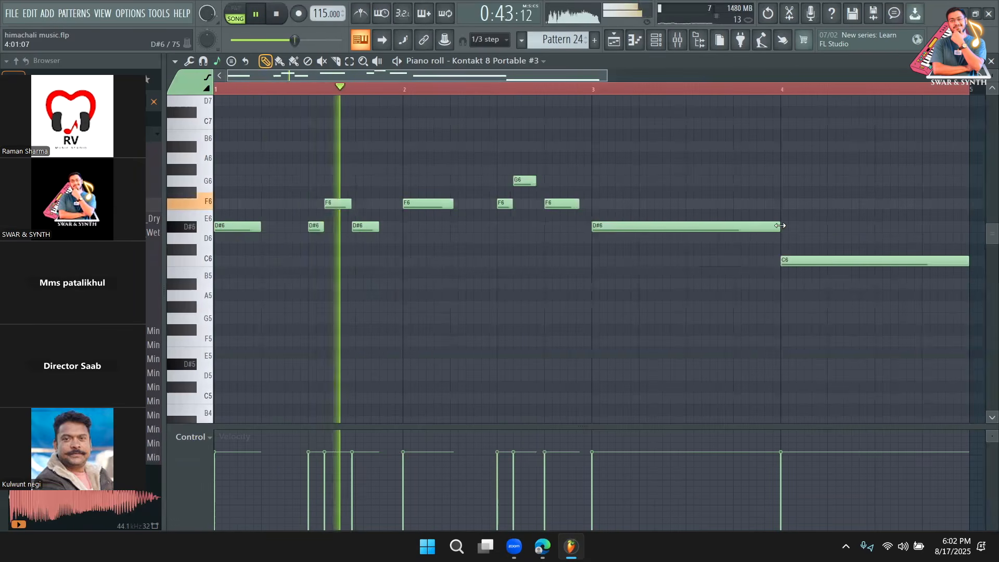
Shorten bar 3's D#6 to one beat and add short D#6, F6 and D#6 notes in the bar's second half
left_click_drag(779, 227, 640, 231)
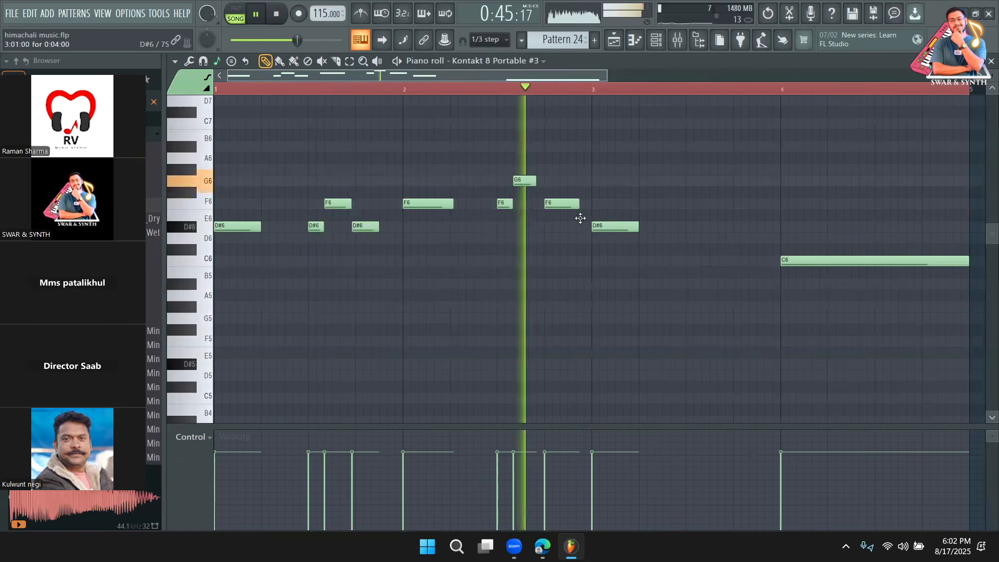
key("space")
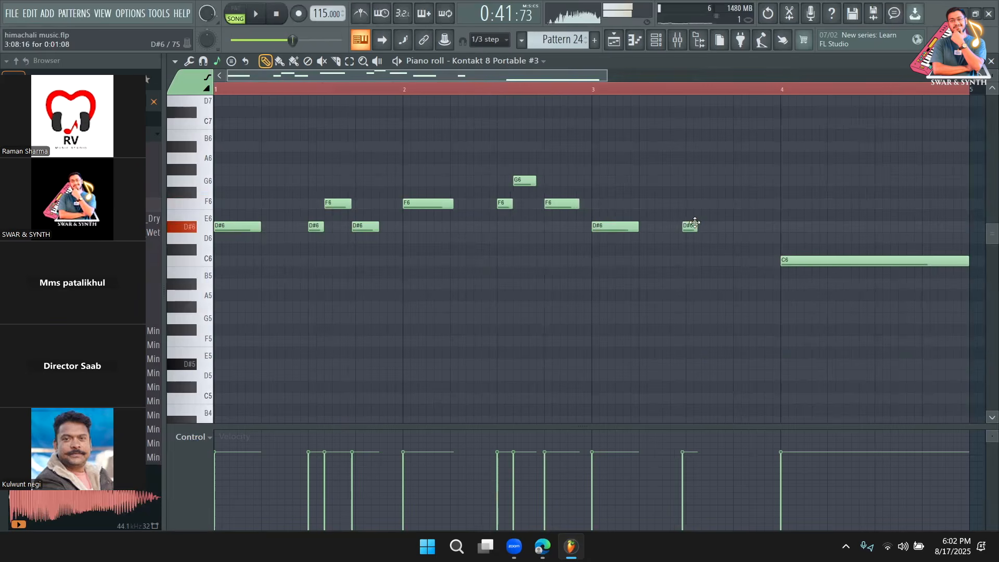
left_click(704, 203)
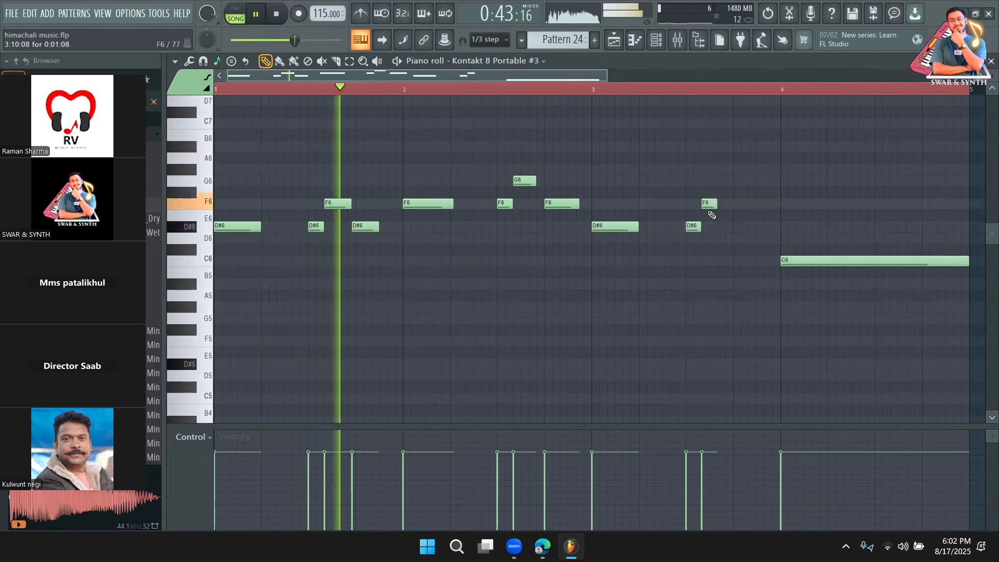
left_click(736, 227)
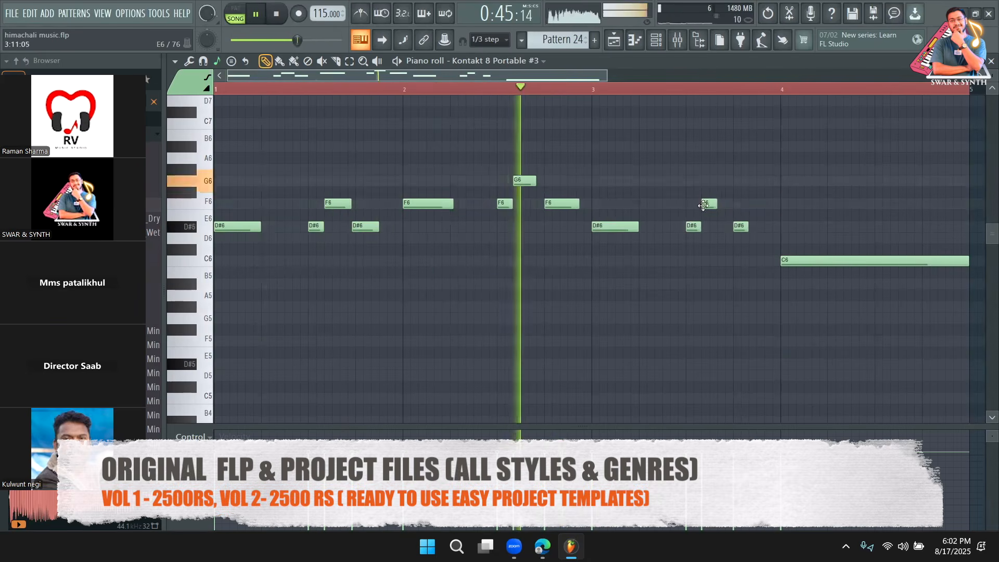
Shorten bar 4's C6 to one beat and add short C6, D#6 and C6 notes in the bar's second half
left_click_drag(538, 77, 579, 76)
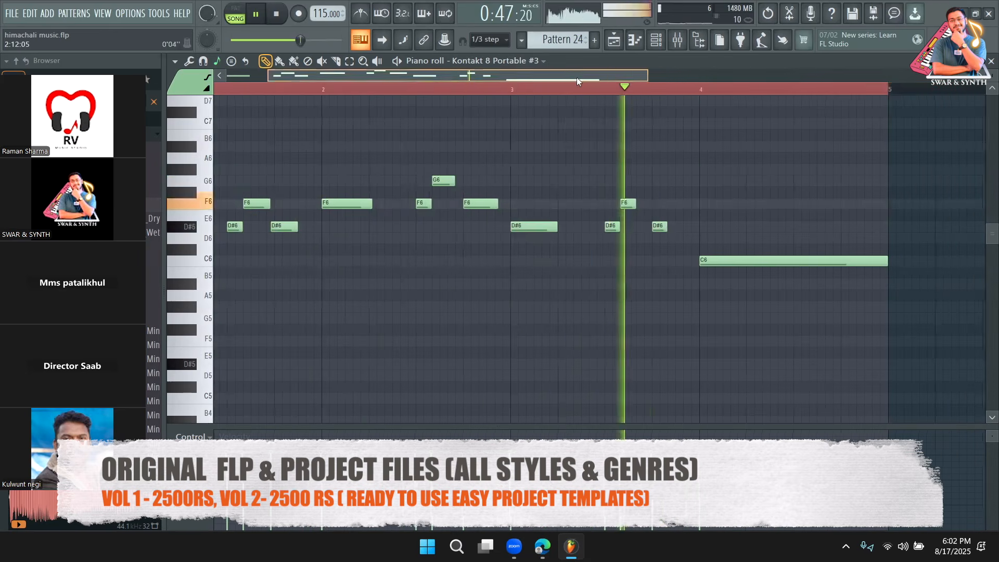
left_click_drag(886, 260, 734, 271)
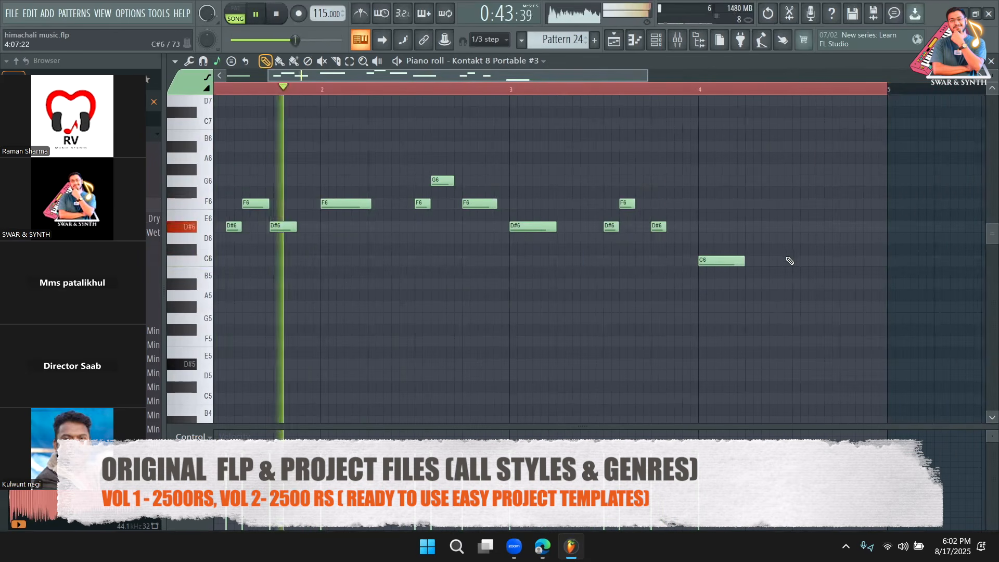
left_click(804, 261)
left_click_drag(836, 261, 808, 261)
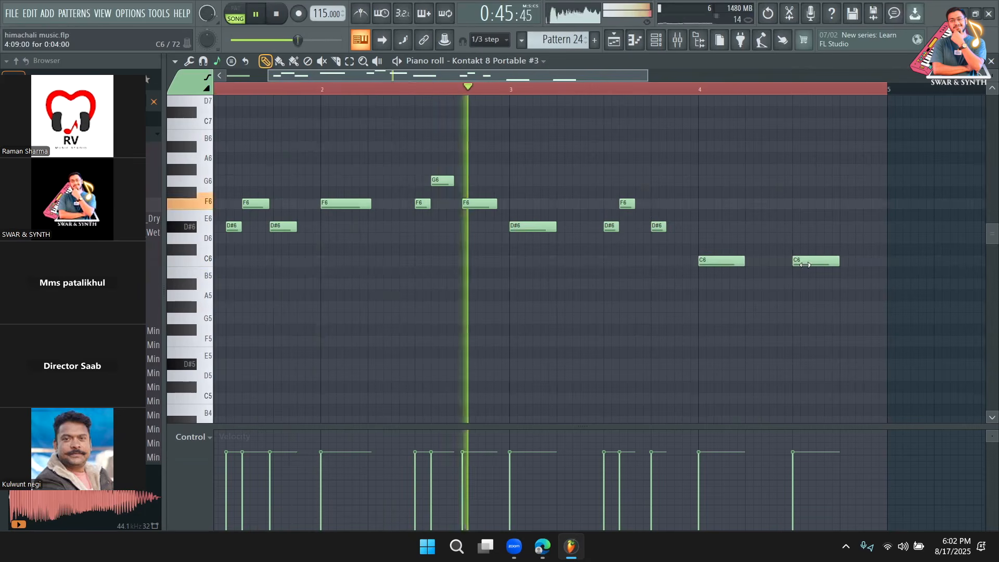
left_click(814, 238)
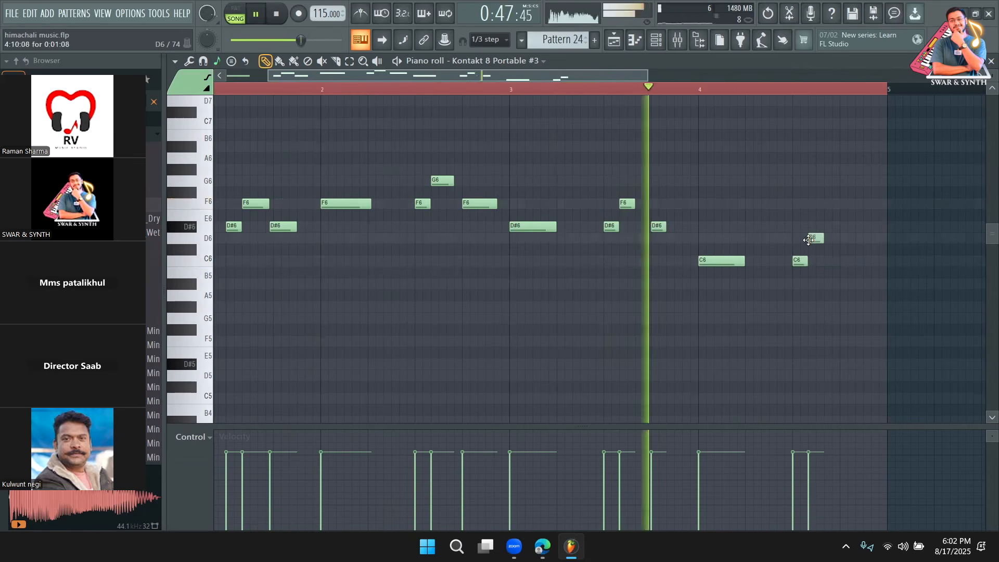
left_click(843, 261)
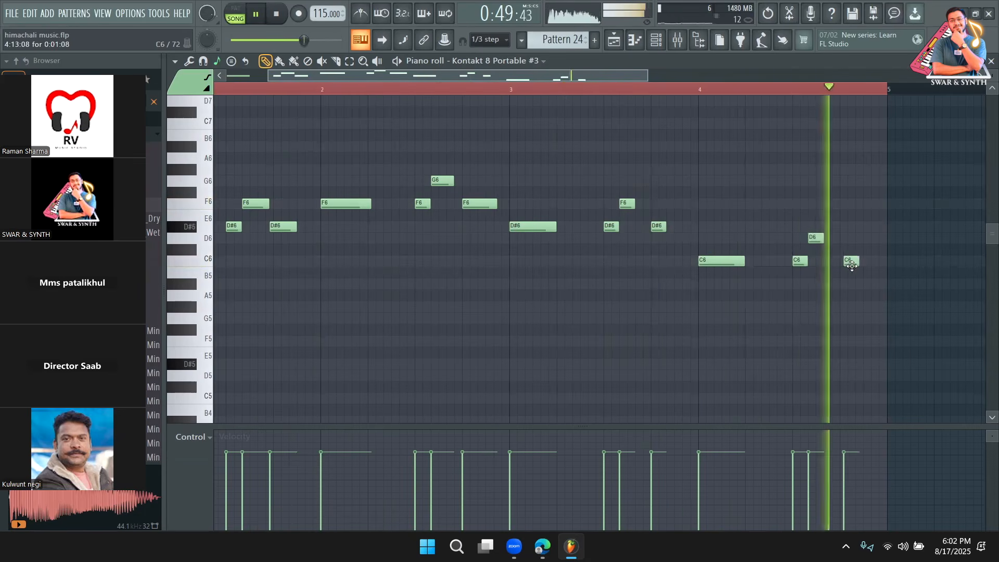
left_click_drag(850, 261, 847, 263)
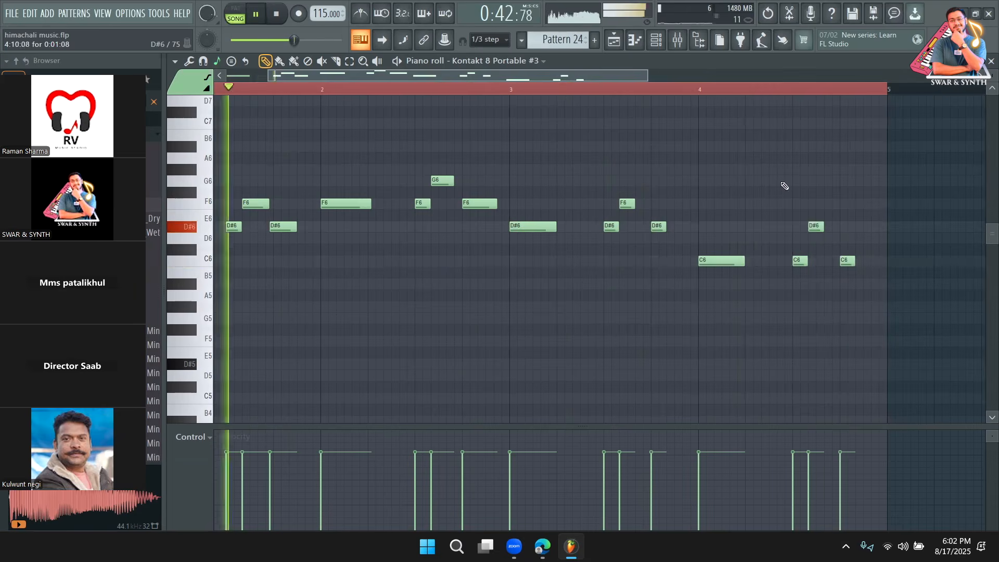
key("space")
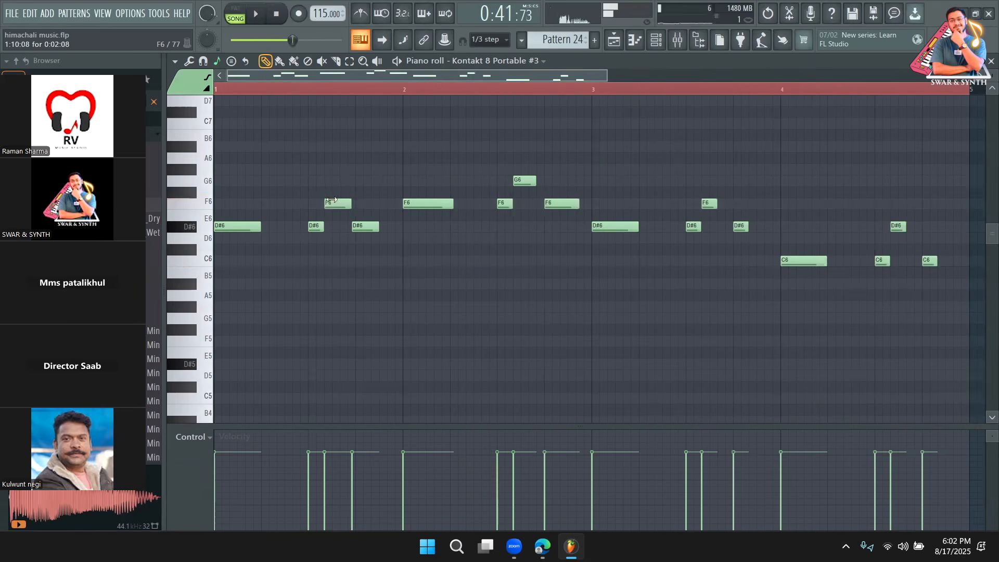
Try to replace bar 1's F6 with three short repeated F6 notes and play the result
left_click(351, 204)
key("space")
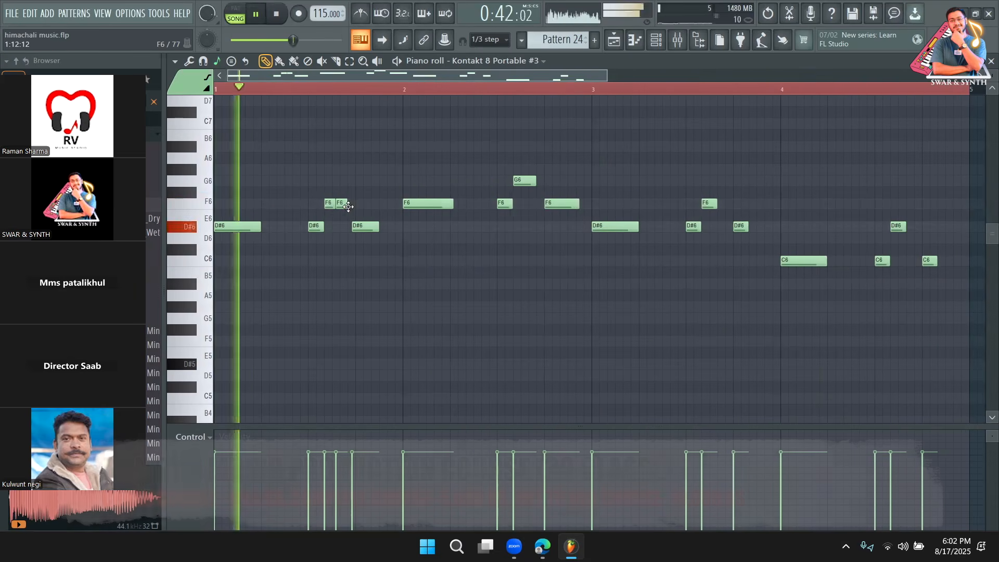
key("space")
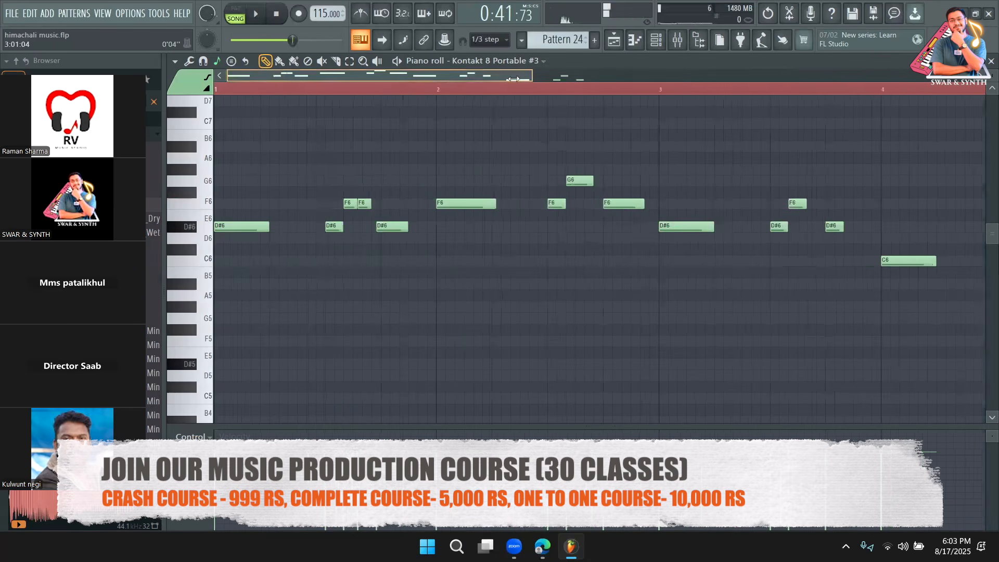
left_click_drag(605, 77, 516, 77)
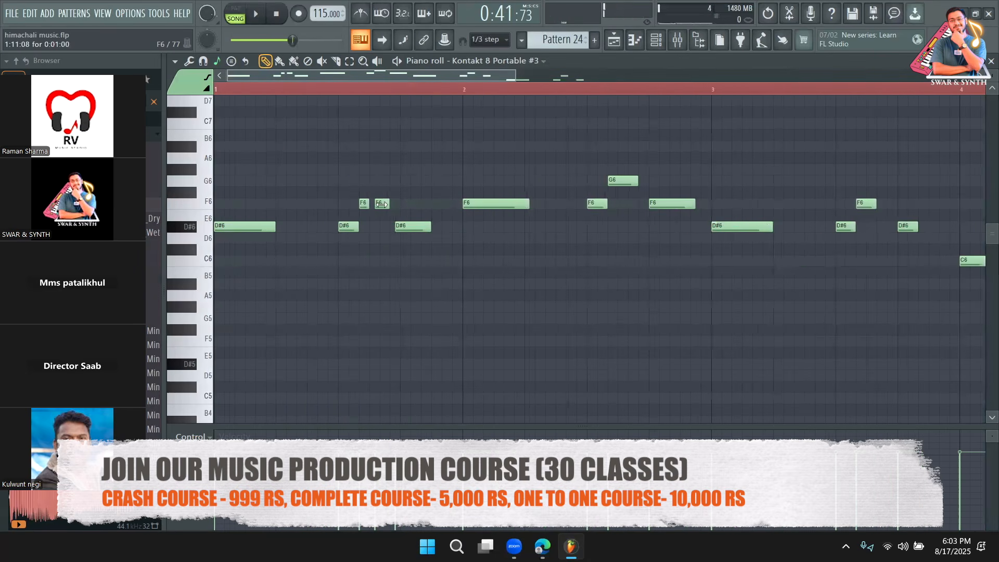
left_click_drag(389, 205, 382, 203)
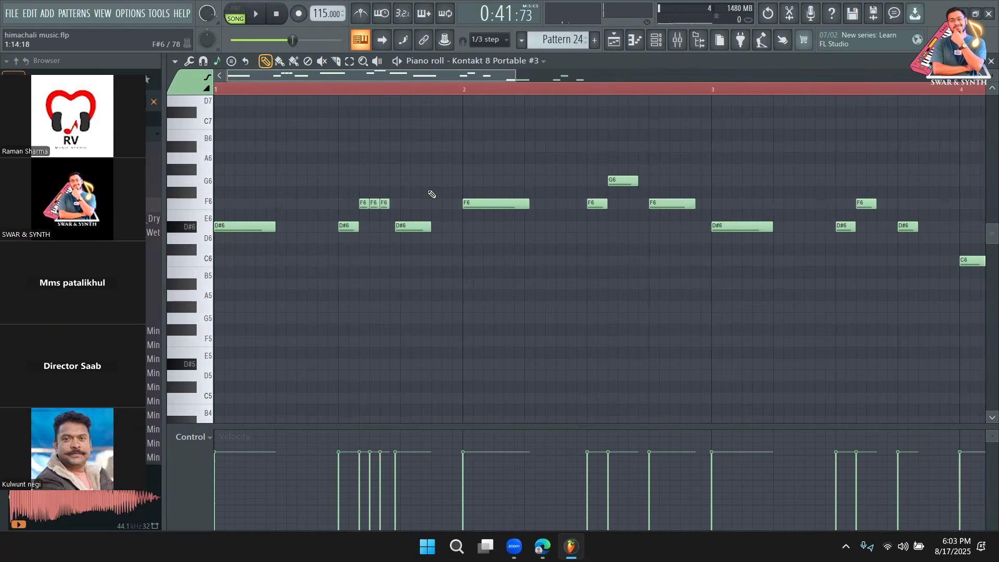
key("space")
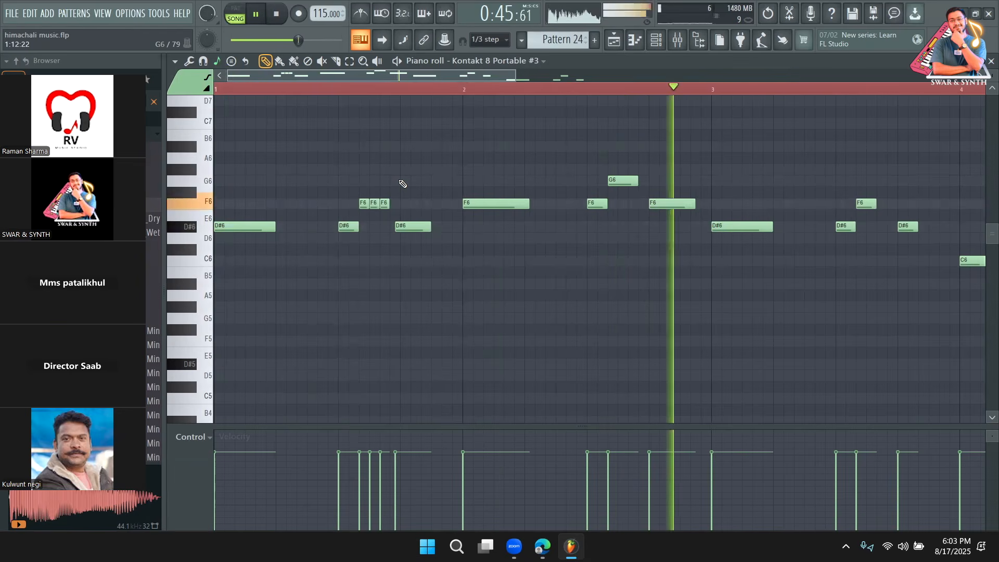
Undo the repeated F6 notes in bar 1
key("ctrl+z")
key("ctrl+z")
key("ctrl+z")
key("ctrl+z")
key("ctrl+z")
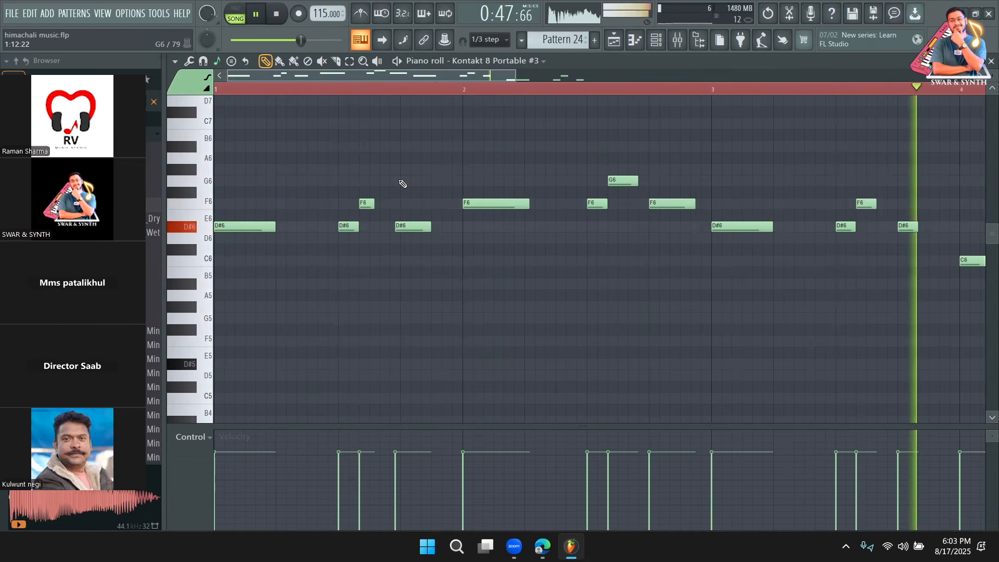
key("ctrl+z")
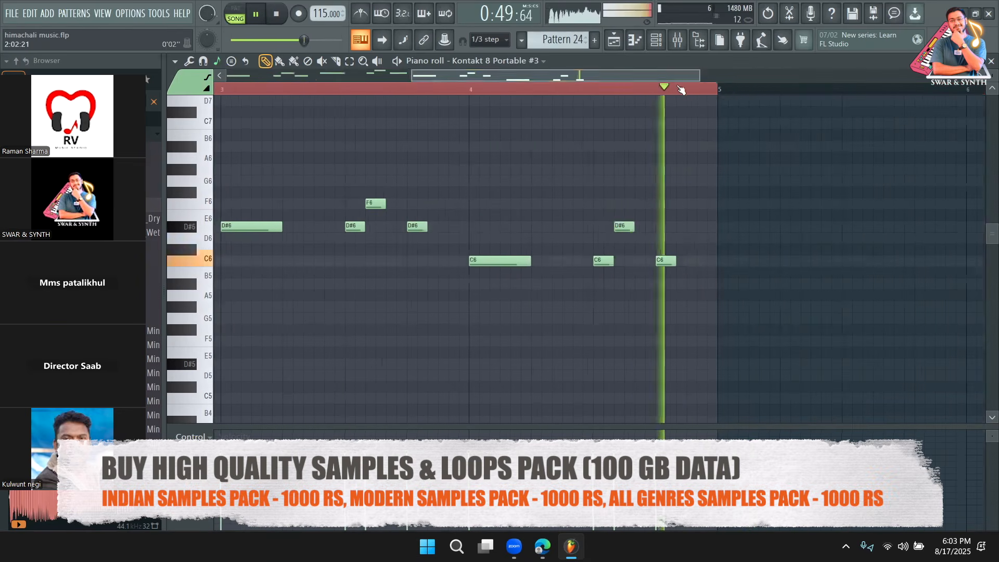
Return to the playlist, set the snap to Cell and place a second Pattern 24 clip on Track 4 at bar 25
key("space")
left_click(615, 41)
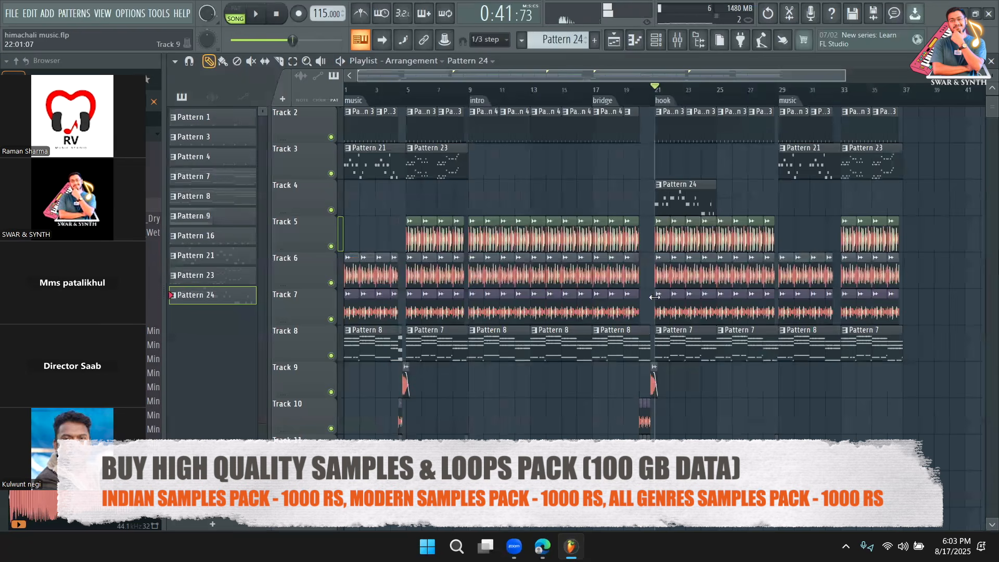
left_click(490, 39)
left_click(487, 58)
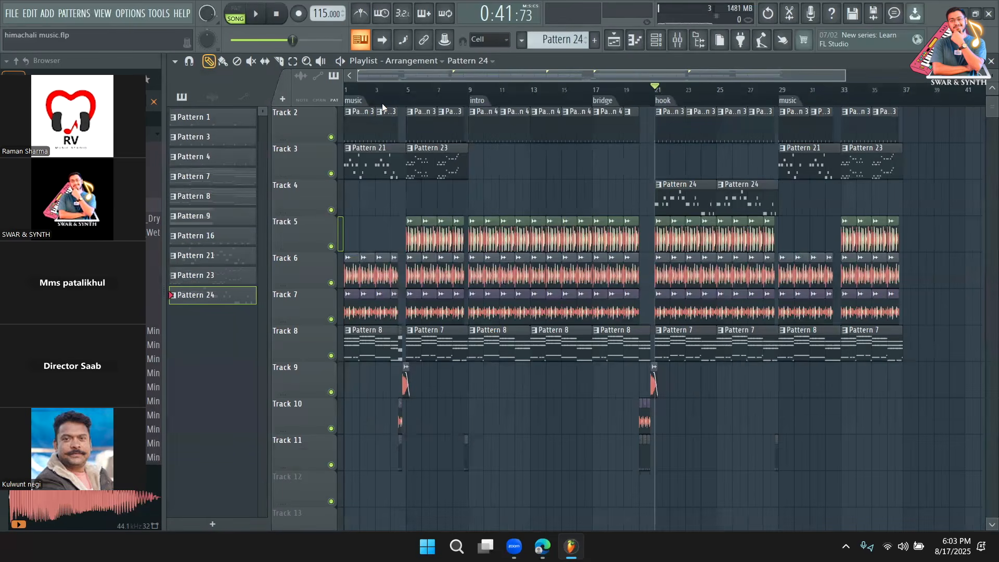
Uncover the sample browser, clear the "bass slide" search and open the voices folder of the Himachali rhythms
left_click_drag(59, 67, 409, 51)
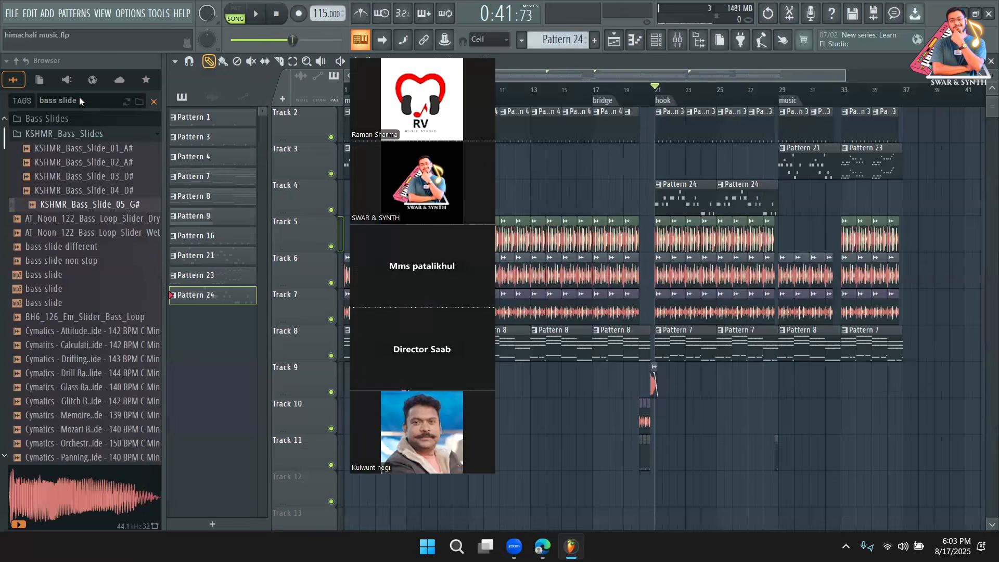
left_click(153, 102)
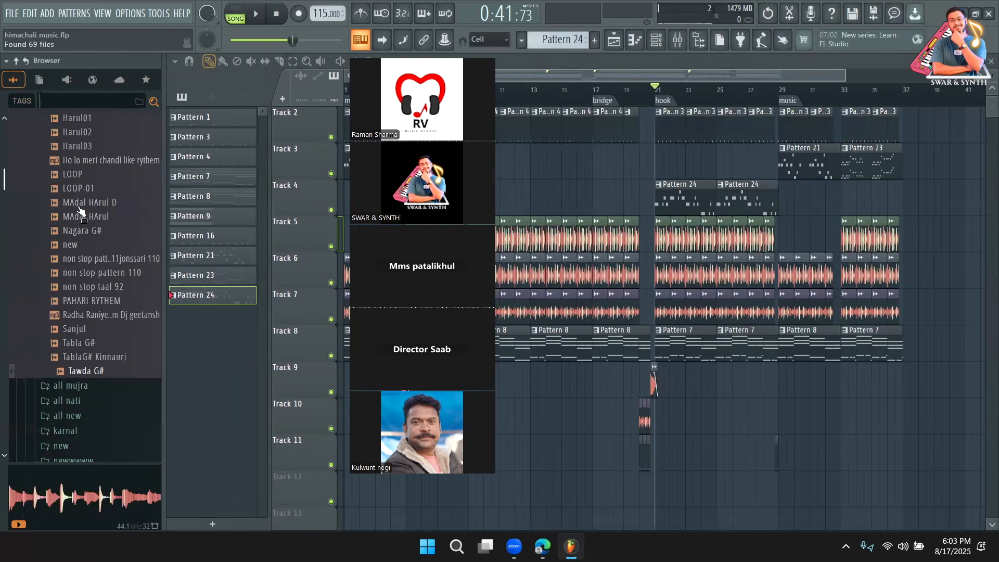
scroll(78, 210, "down", 4)
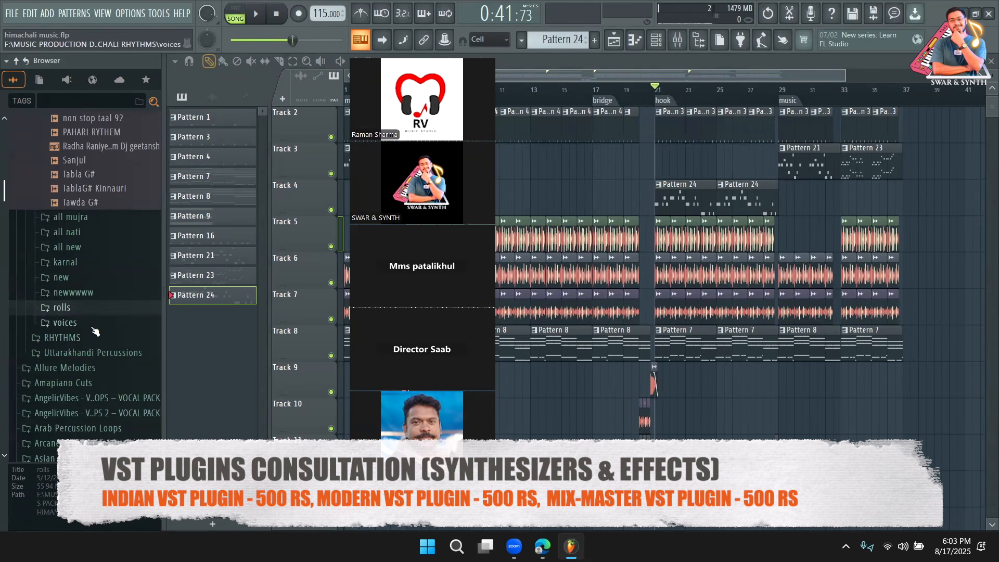
left_click(94, 324)
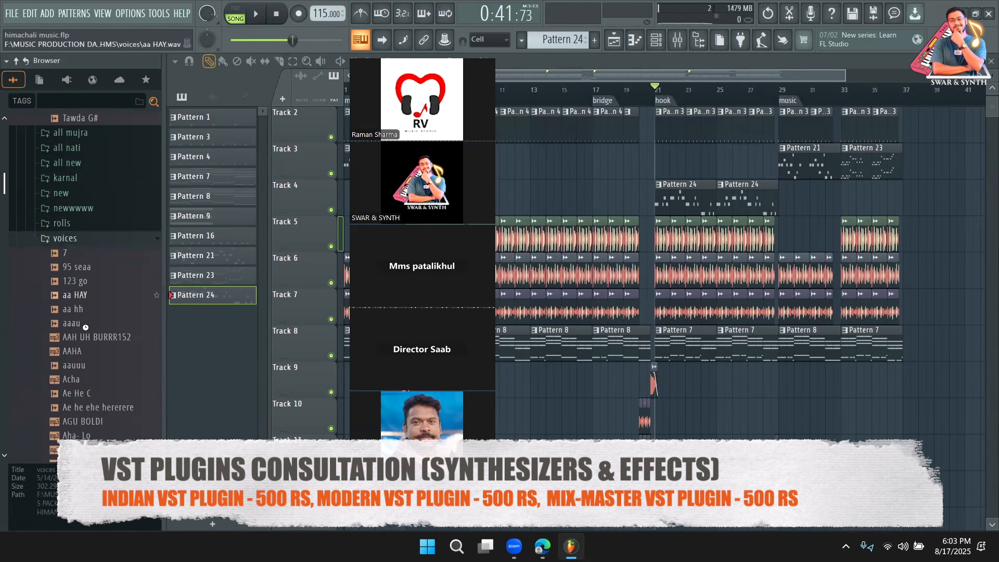
Move the meeting thumbnails off the playlist and preview voice samples such as Ae he ehe hererere, Aye HAye and Bube Chakke during song playback
left_click_drag(409, 44, 625, 62)
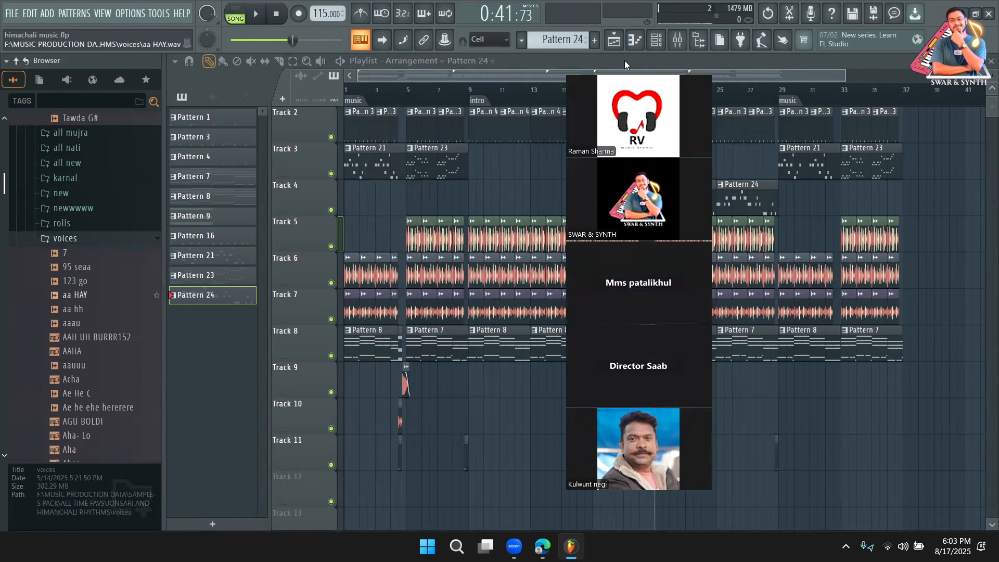
left_click(78, 295)
key("space")
left_click(112, 241)
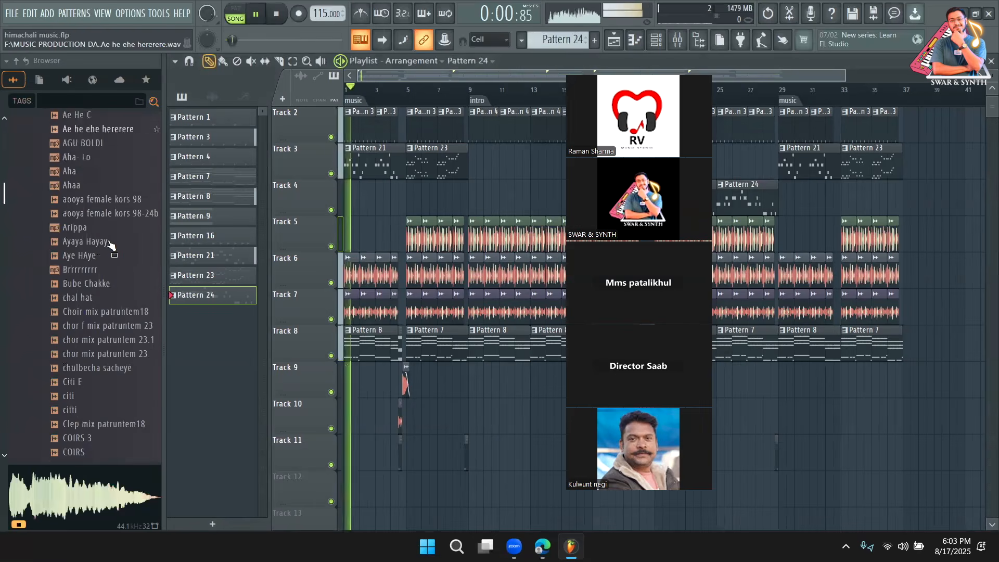
left_click(111, 241)
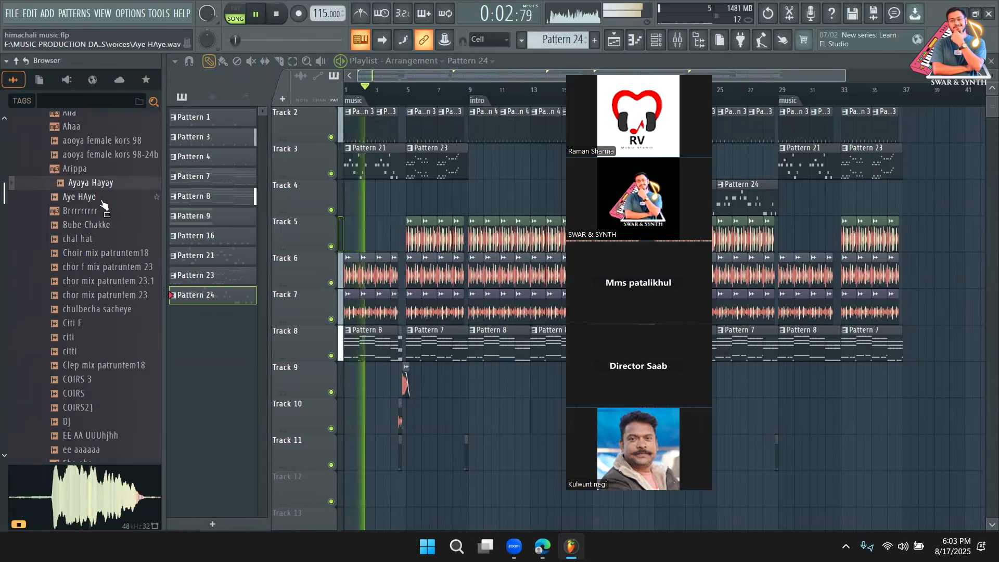
left_click(96, 224)
left_click_drag(664, 74, 910, 79)
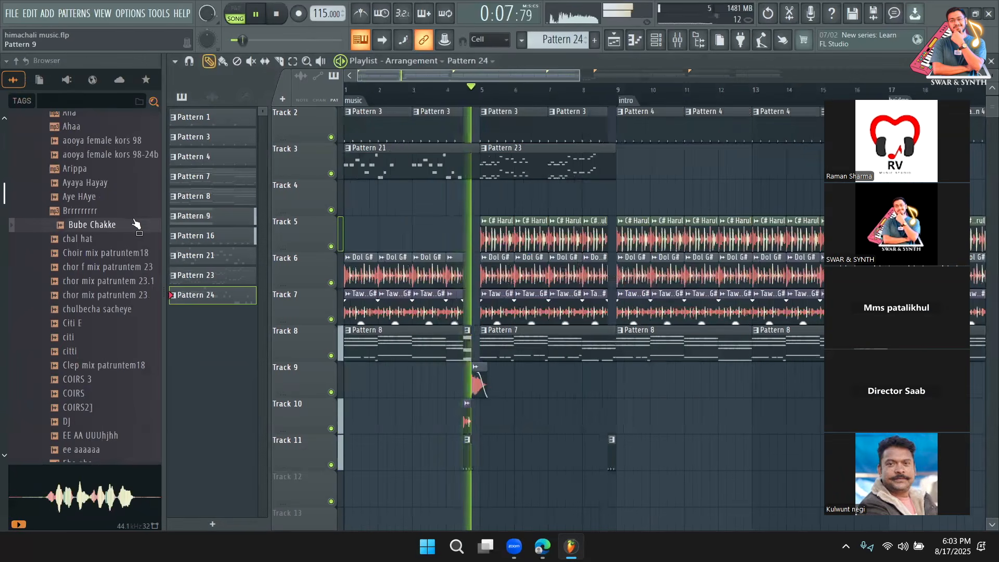
scroll(91, 303, "down", 2)
scroll(91, 304, "down", 10)
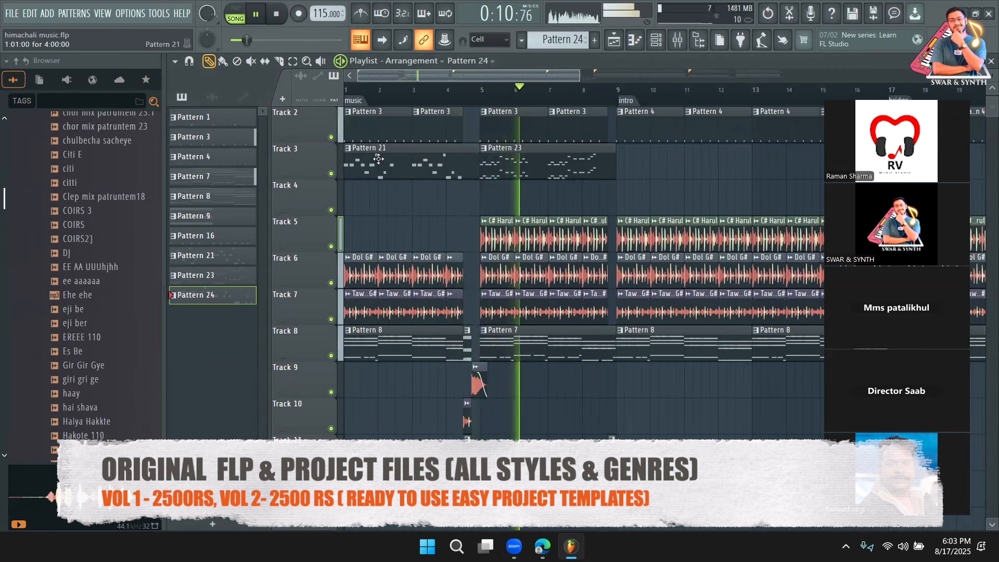
Stop the song and preview the voice samples from DJ through haay and hai shava
key("space")
left_click(78, 225)
left_click(89, 267)
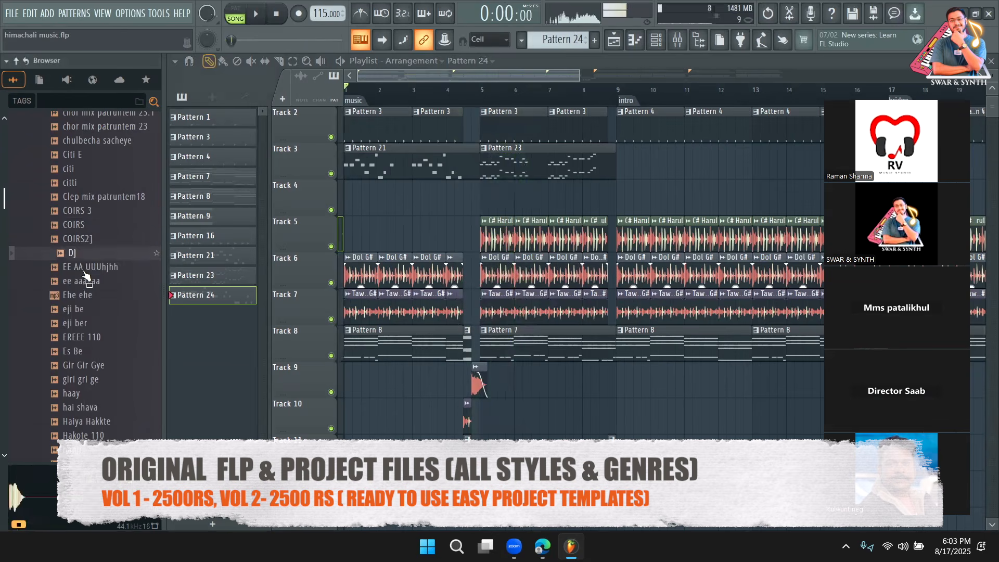
left_click(87, 281)
left_click(99, 295)
left_click(94, 310)
left_click(109, 352)
scroll(107, 352, "down", 2)
left_click(95, 310)
left_click(90, 325)
Preview the hayyy, hanji, he aaa, helagibe and HErereree voice samples
scroll(88, 323, "down", 2)
left_click(87, 296)
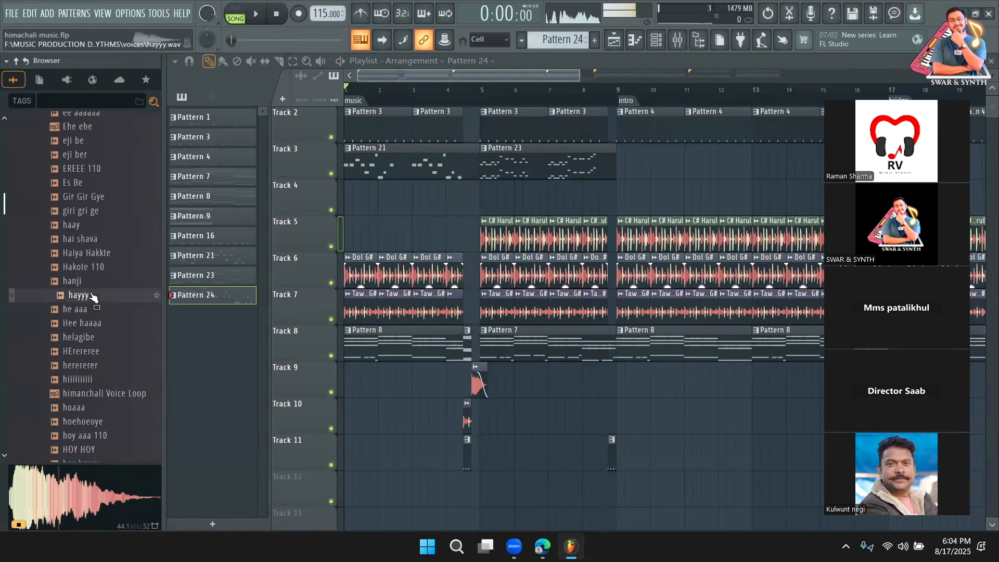
key("Up")
left_click(99, 311)
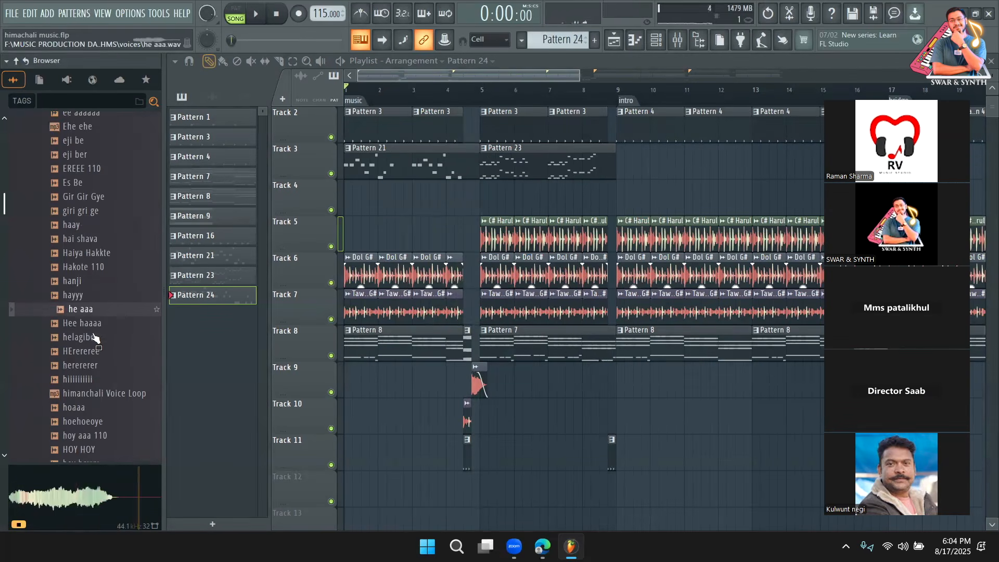
left_click(95, 337)
left_click(96, 351)
scroll(98, 328, "down", 4)
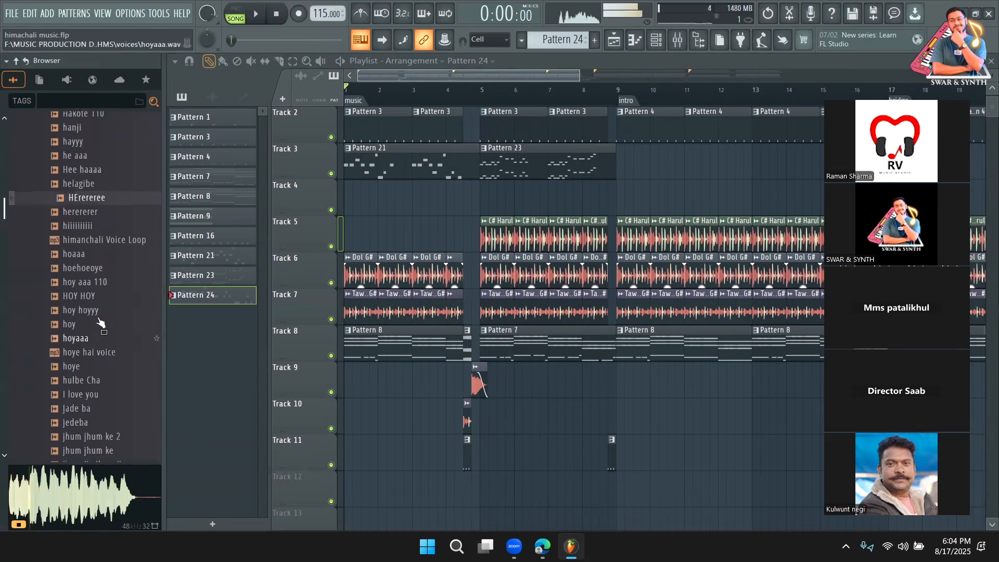
Place the hoaaa voice sample on Track 10 at step 13 of bar 5 and fit it to the project tempo
left_click(87, 243)
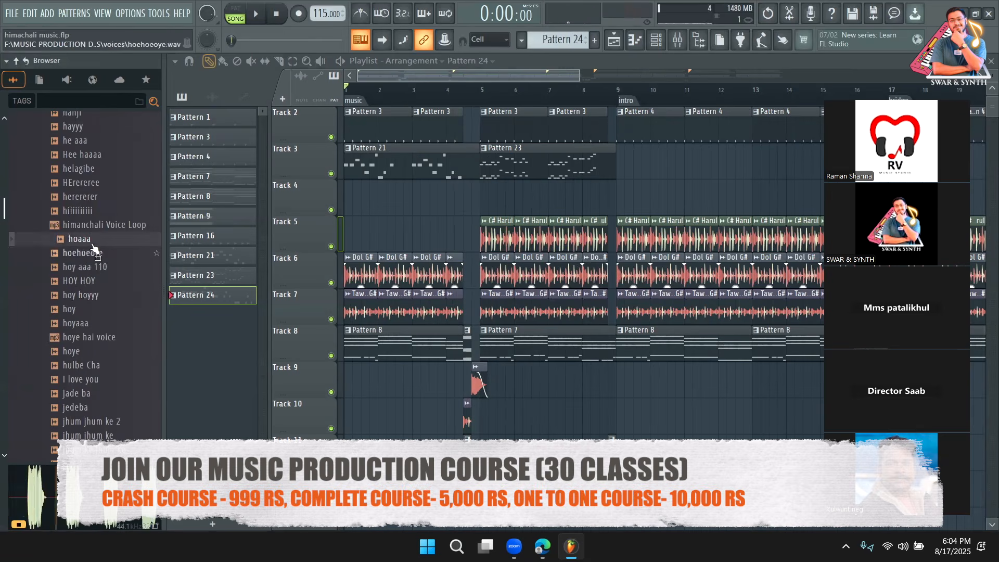
left_click_drag(545, 405, 547, 407)
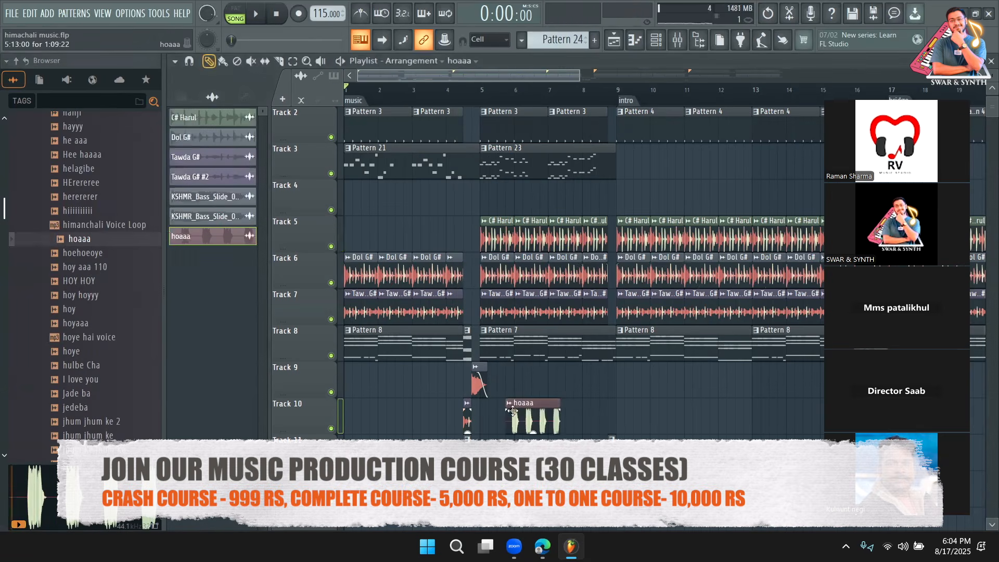
left_click(512, 406)
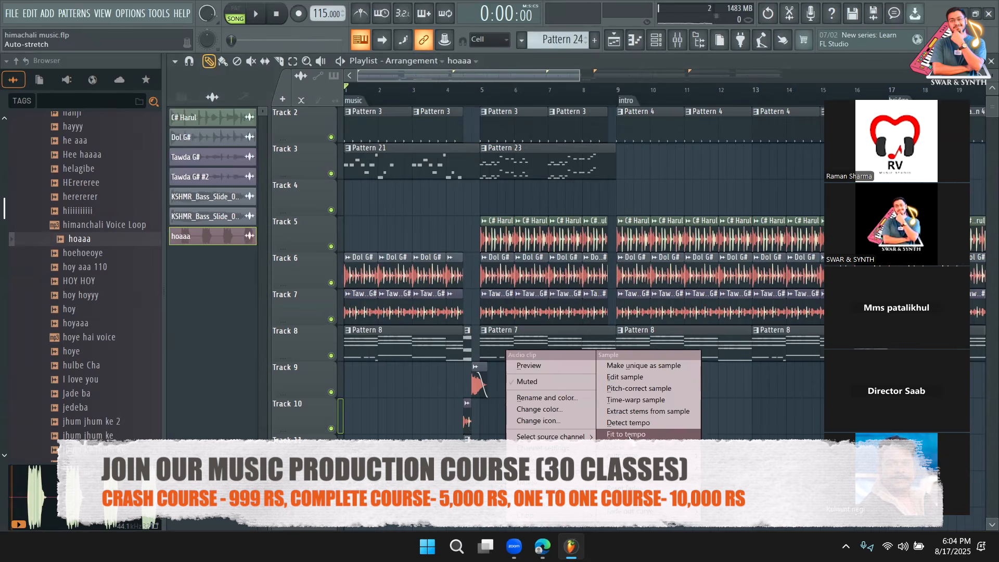
left_click(629, 435)
left_click(512, 336)
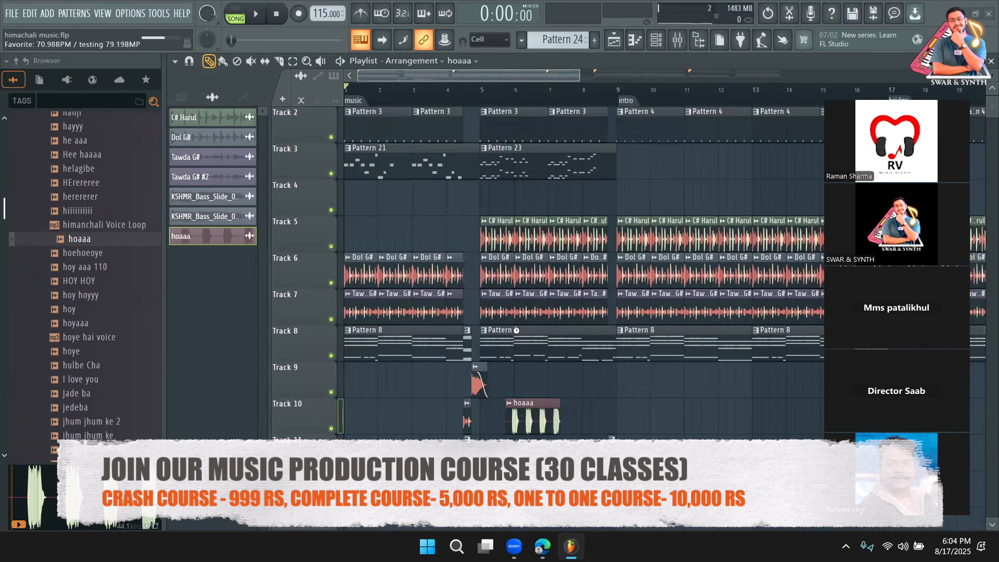
Slice the hoaaa clip on Track 10 into separate shouts and keep only a single shout at bar 5
left_click_drag(578, 75, 486, 75)
left_click(279, 61)
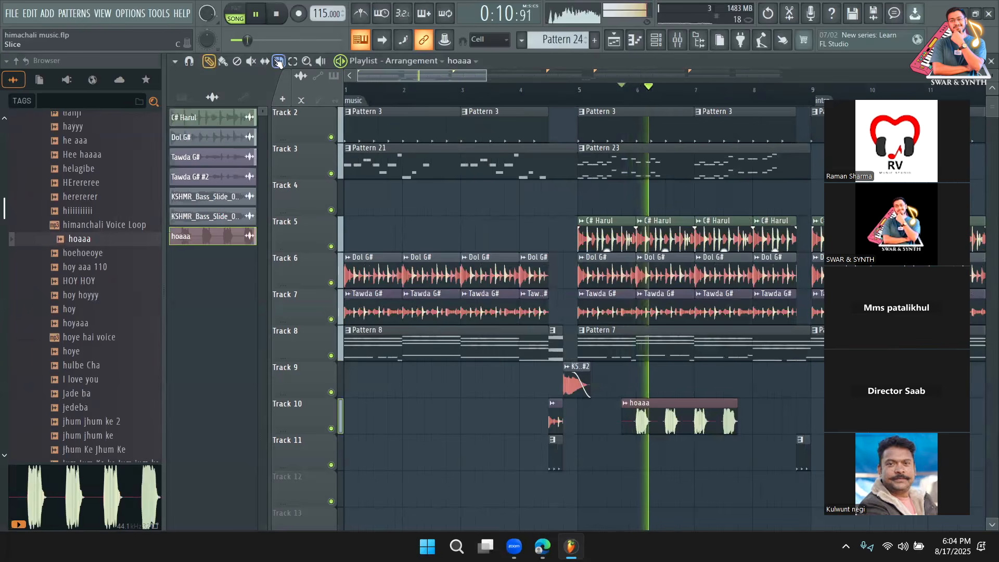
left_click_drag(645, 404, 702, 435)
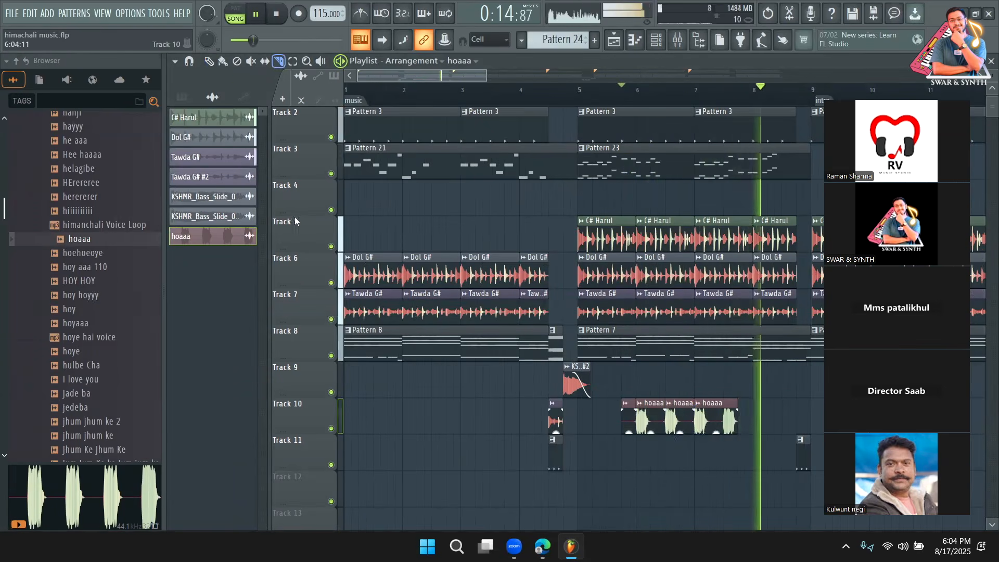
left_click(209, 61)
key("space")
right_click(633, 429)
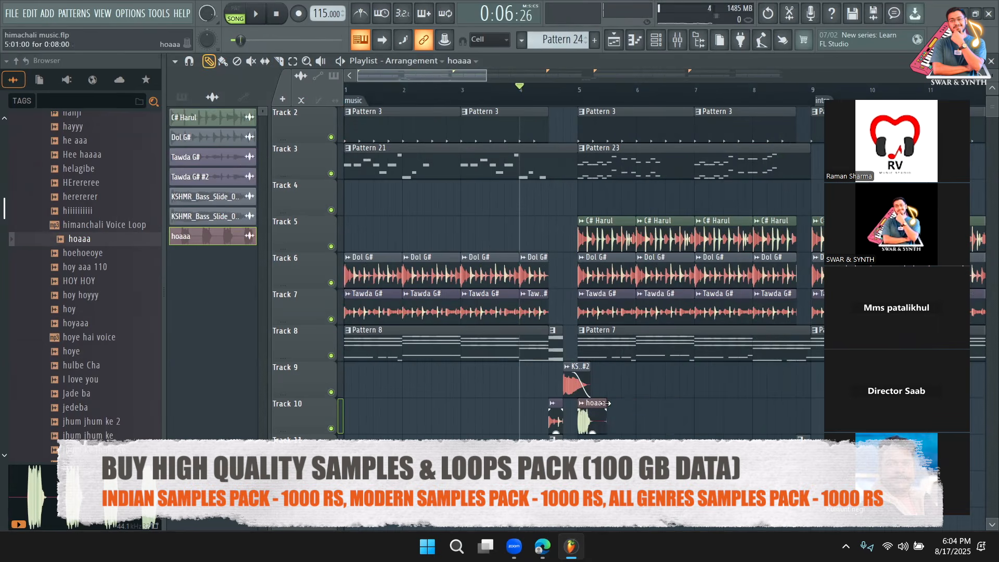
Shorten the hoaaa clip to six steps, move it to step 13 of bar 5, and check its channel settings
key("space")
left_click_drag(590, 420, 619, 422)
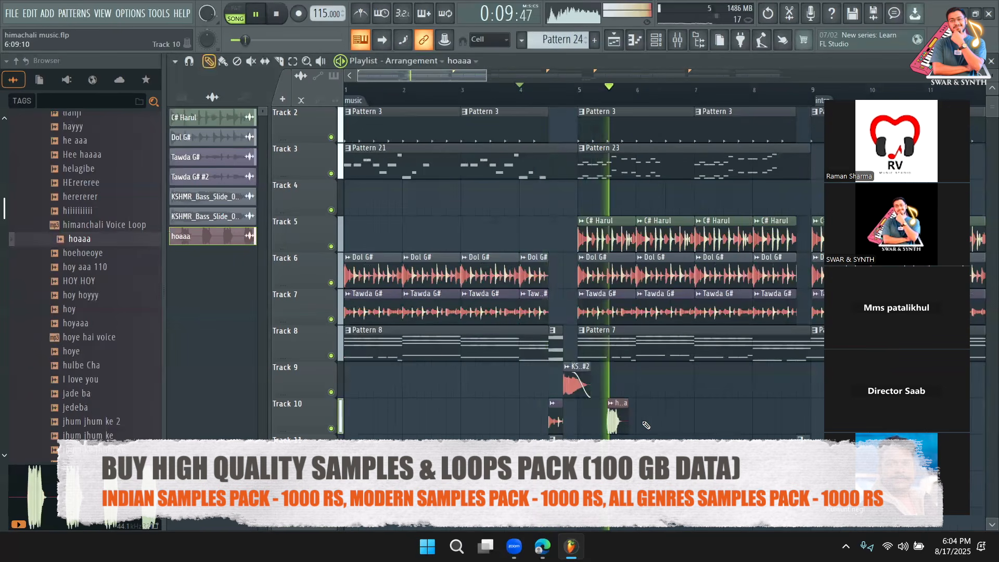
left_click_drag(623, 427, 629, 417)
double_click(630, 416)
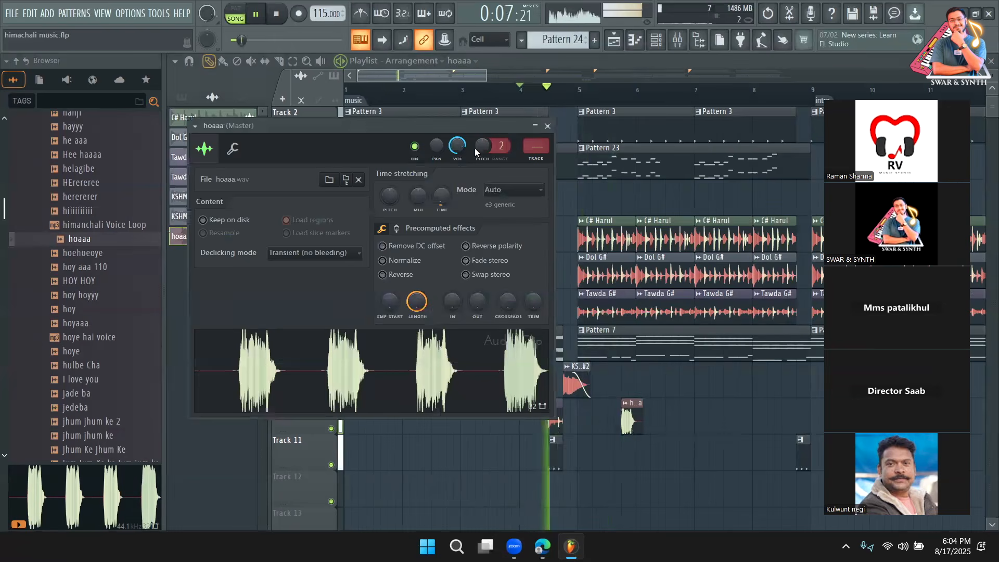
right_click(722, 405)
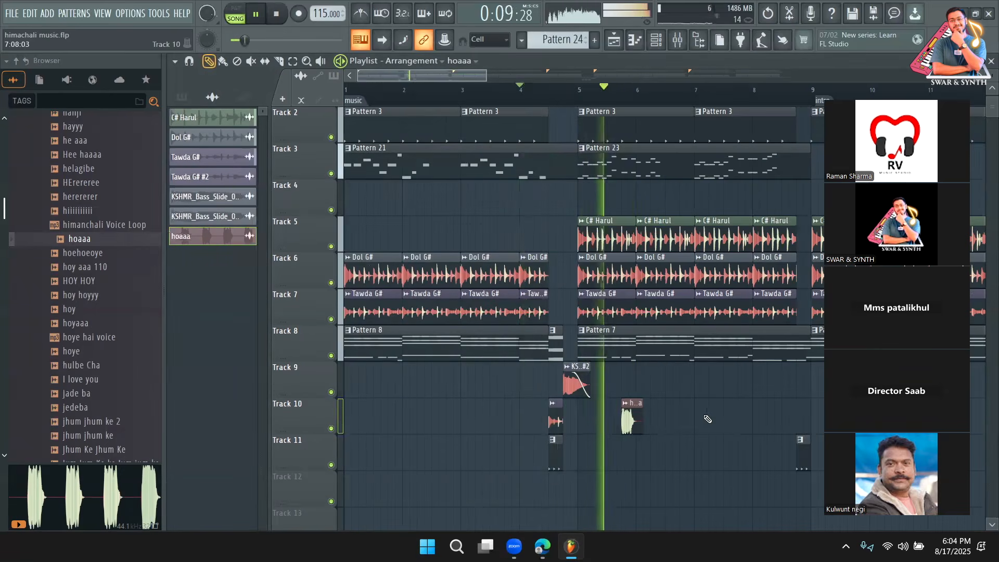
Add hoaaa clips on Track 10 at step 13 of bars 6, 7 and 8, and slightly lower the sample's channel volume
left_click(687, 419)
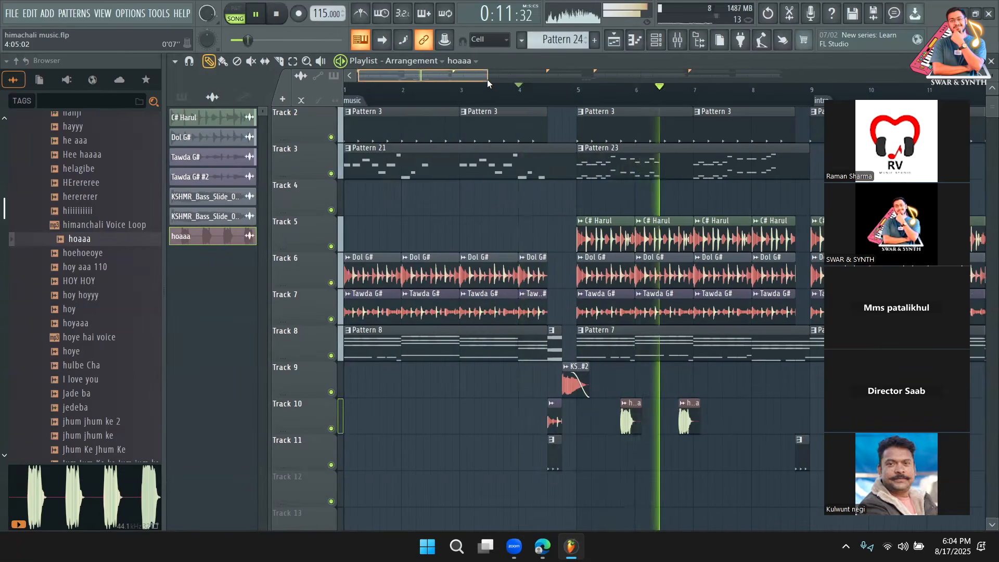
scroll(664, 448, "right", 2)
left_click(631, 418)
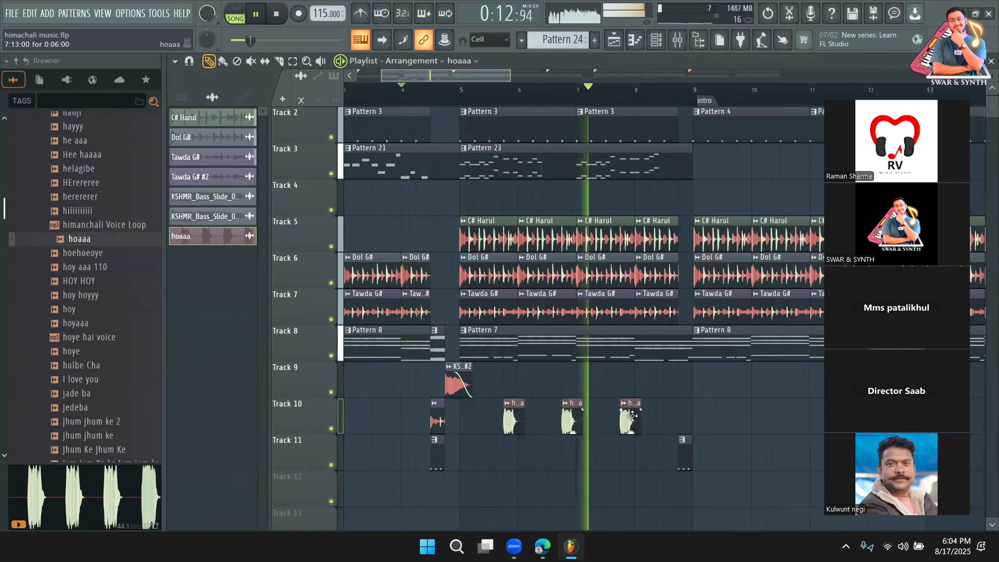
left_click(690, 421)
double_click(693, 423)
left_click_drag(456, 146, 456, 155)
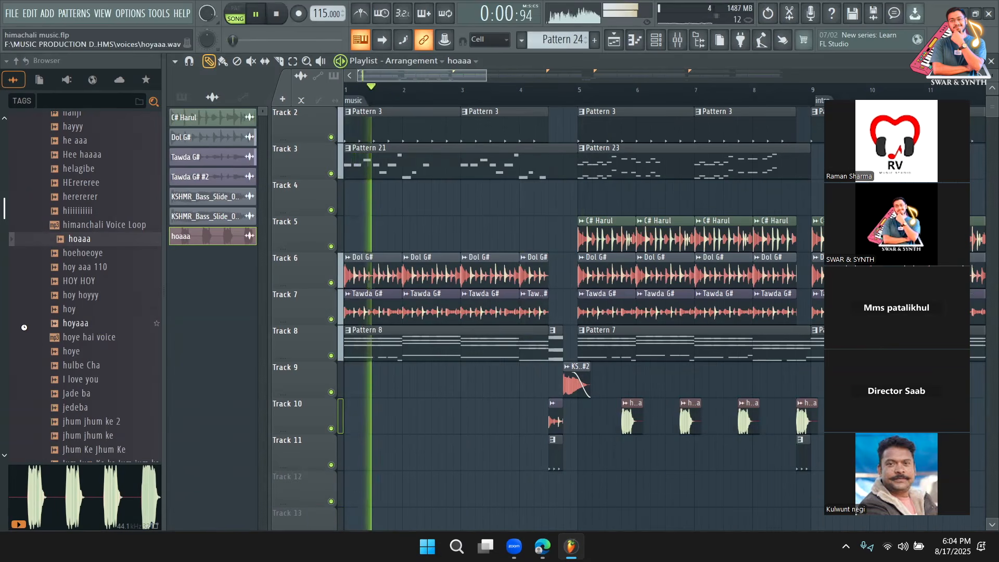
Preview more voice samples, including hoyaaa, hulbe Cha, jhum jhum ke 2, jhum jhum ke, KAsse Ba and Khich ke
left_click(78, 323)
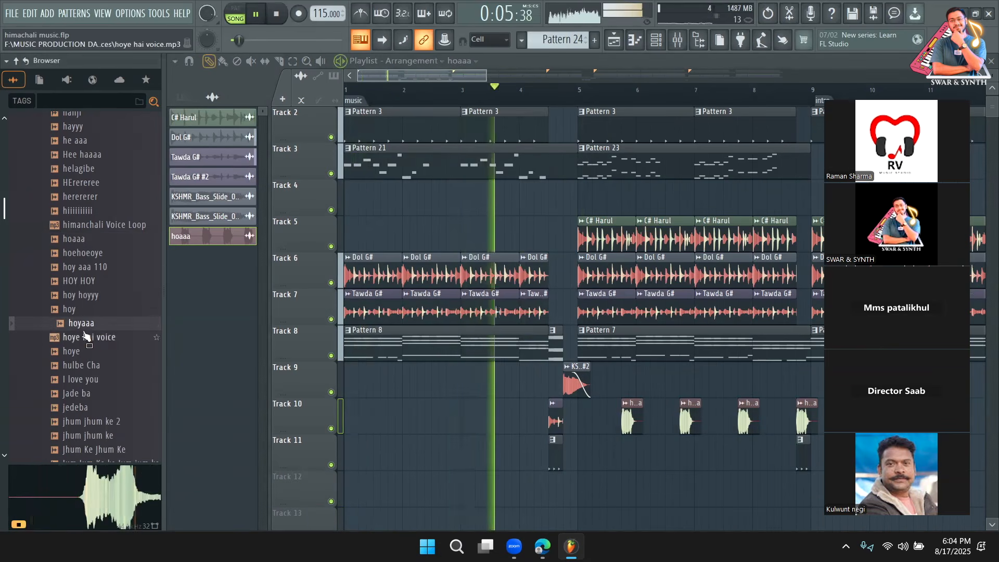
left_click(69, 366)
scroll(87, 343, "down", 2)
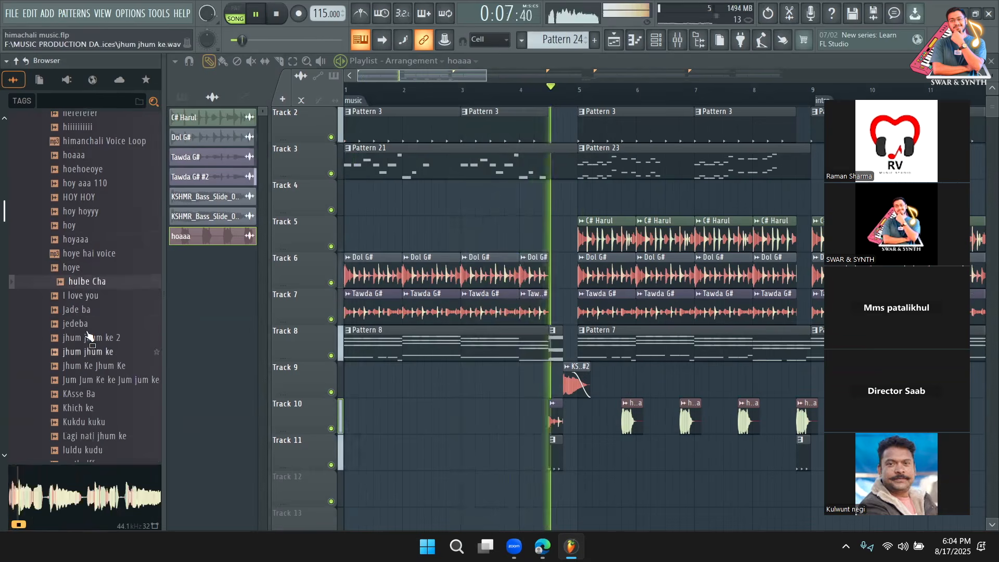
left_click(93, 340)
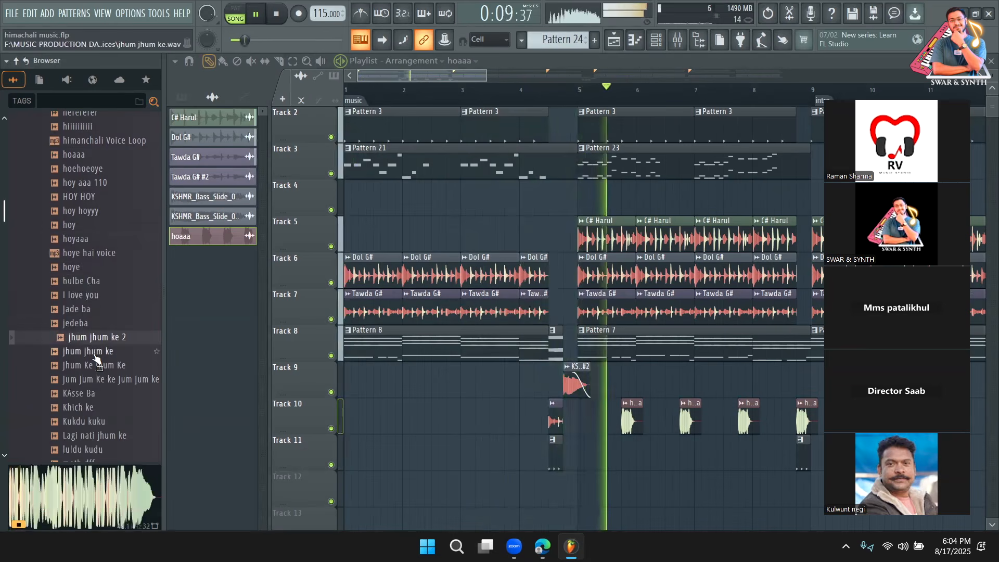
left_click(95, 353)
scroll(88, 291, "down", 4)
left_click(85, 228)
left_click(86, 239)
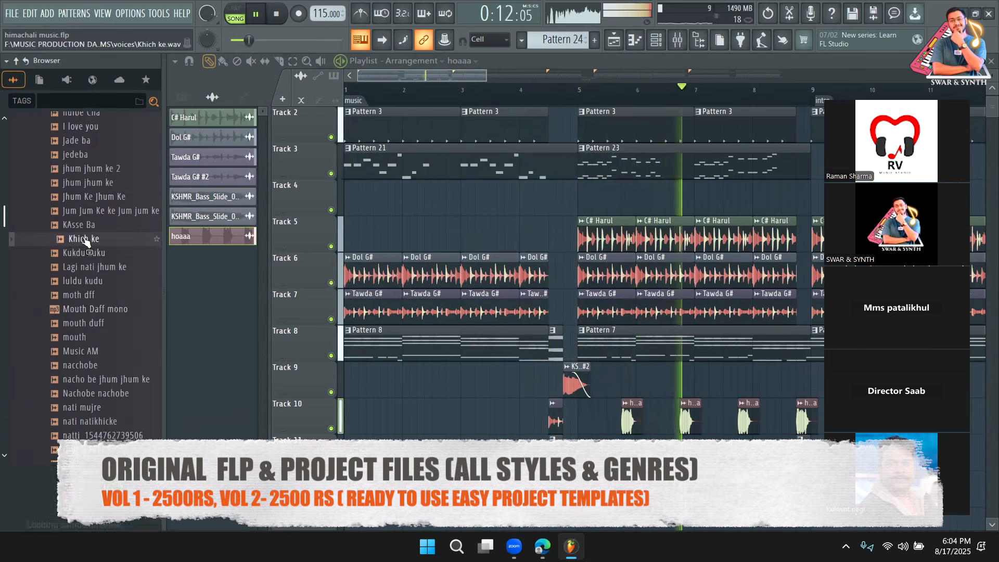
Preview the mouth, Music AM, nacchobe, nati mujre and Or Kya samples while the song plays
left_click(87, 339)
scroll(93, 301, "down", 3)
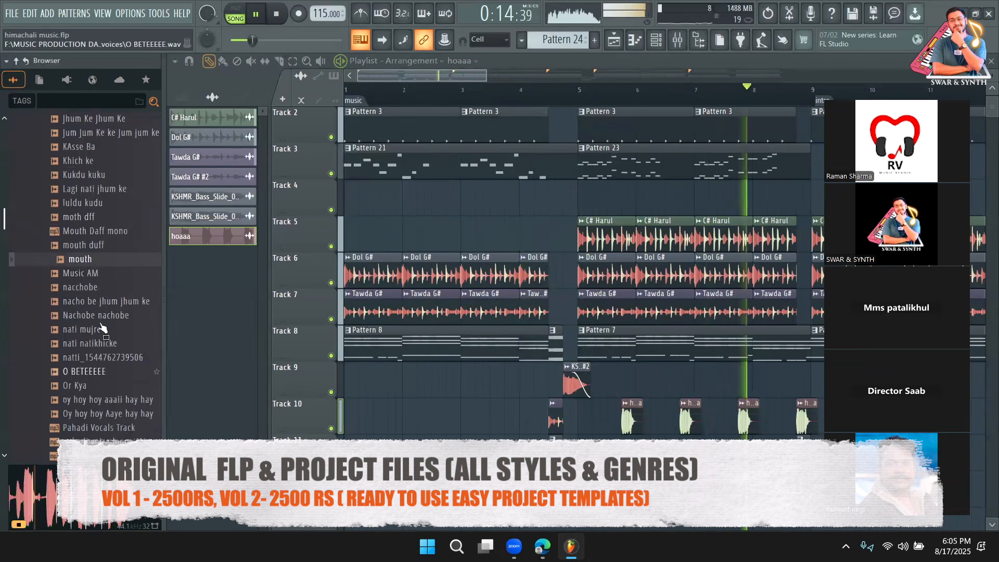
left_click(87, 267)
left_click(85, 281)
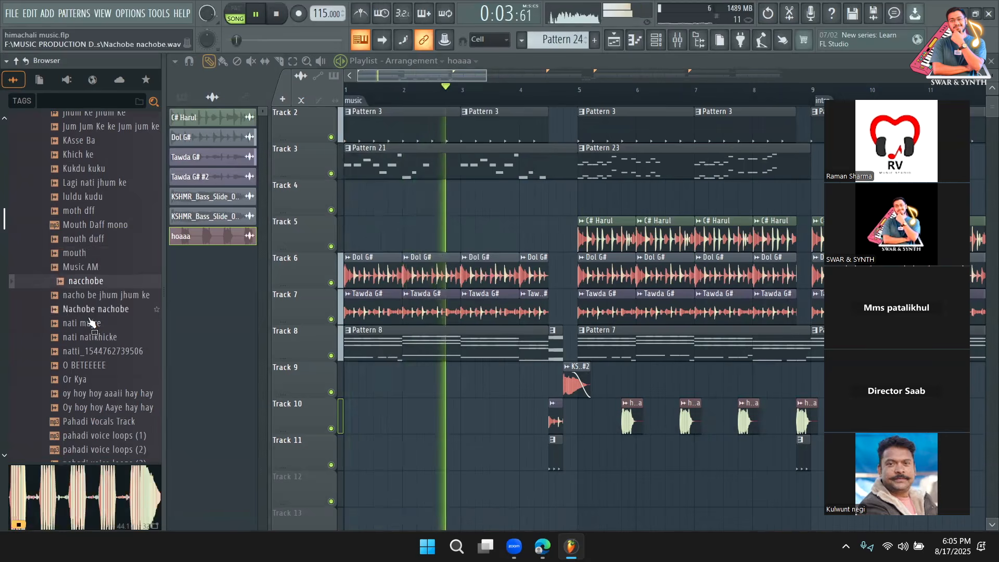
left_click(93, 323)
scroll(102, 312, "down", 2)
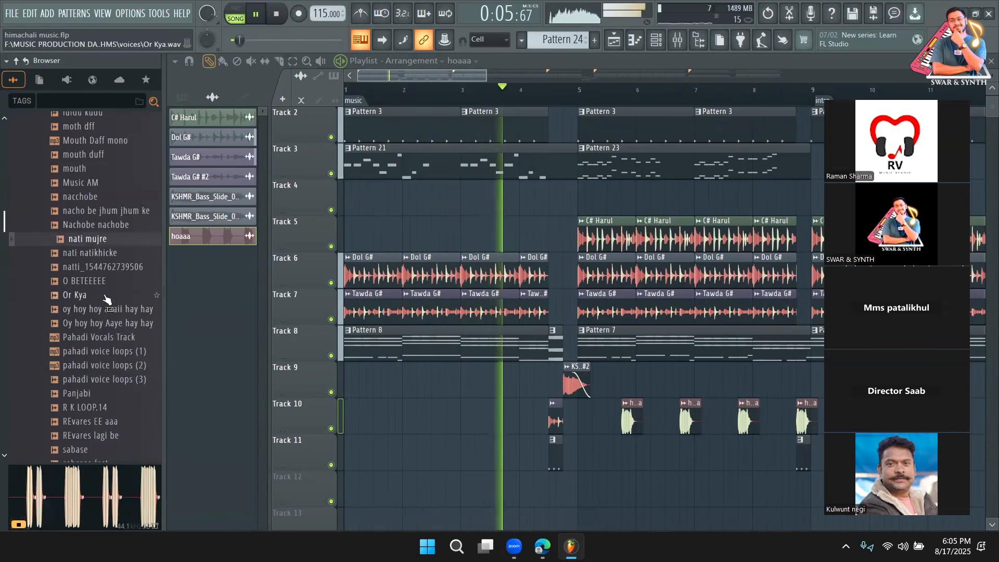
left_click(102, 300)
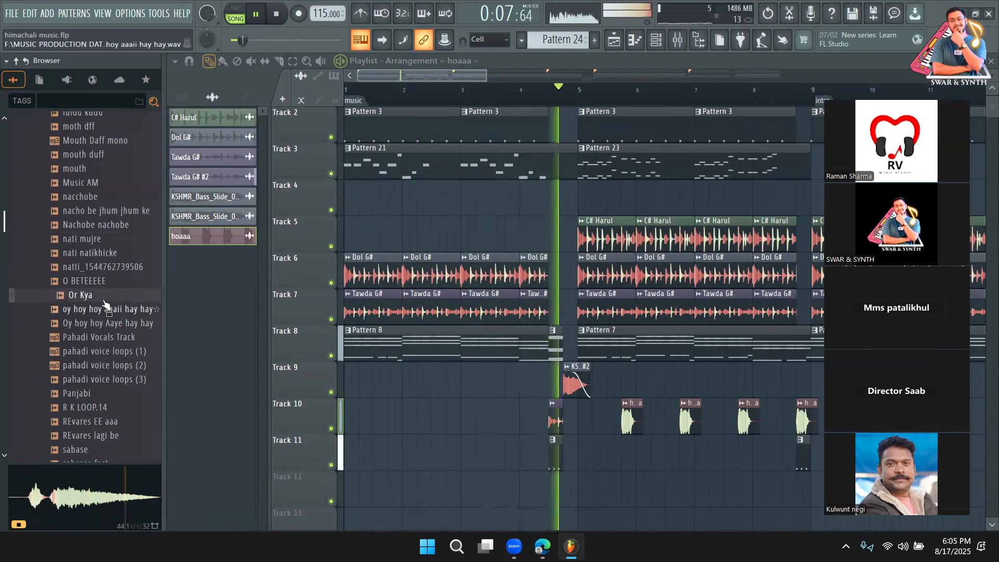
Place the Or Kya sample on Track 12 at step 9 of bar 4 and look through its channel settings
key("space")
left_click_drag(470, 472, 542, 490)
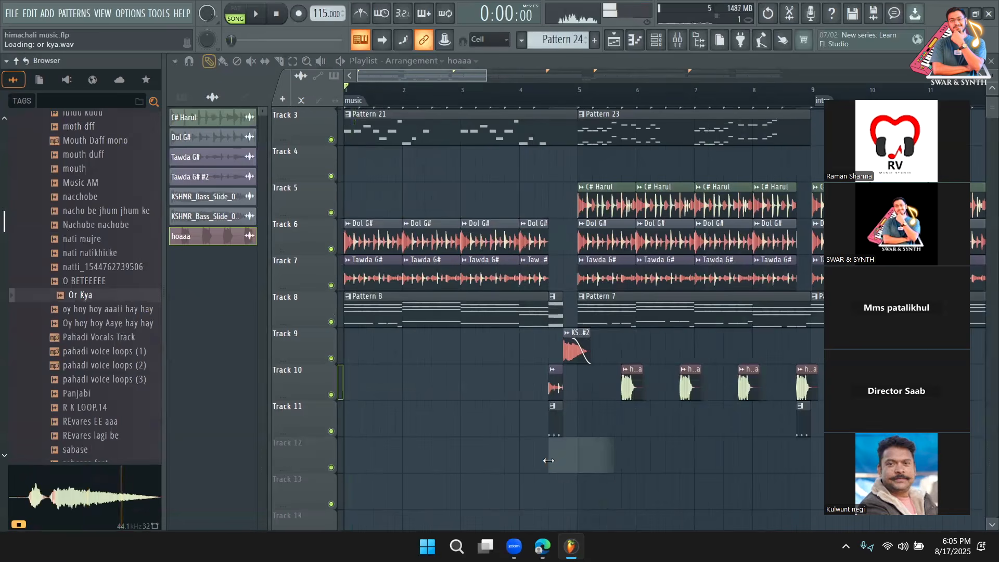
double_click(574, 467)
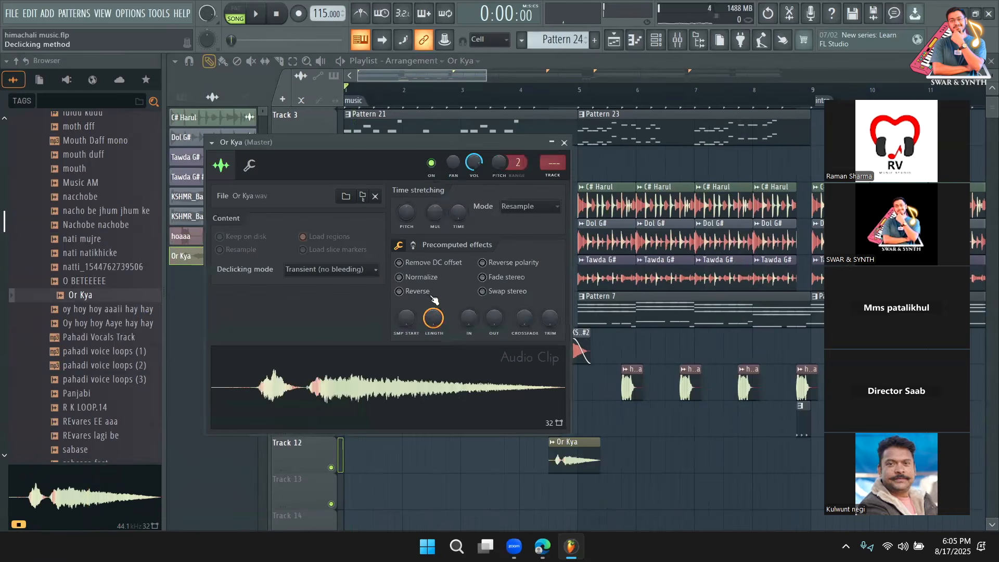
left_click(250, 167)
key("Escape")
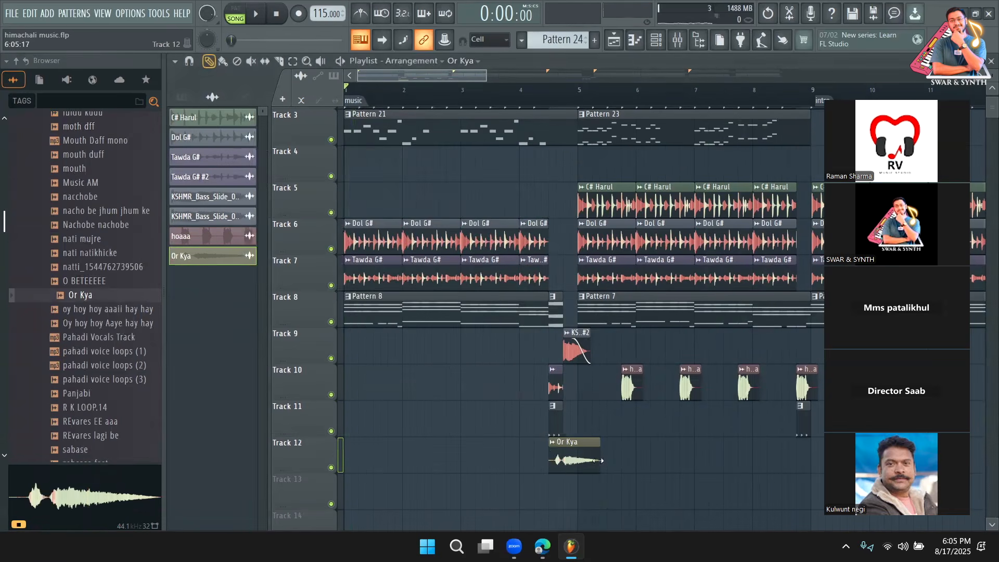
Move the Or Kya clip on Track 12 to step 7 of bar 4 and set its channel volume to 63%
key("space")
left_click(514, 94)
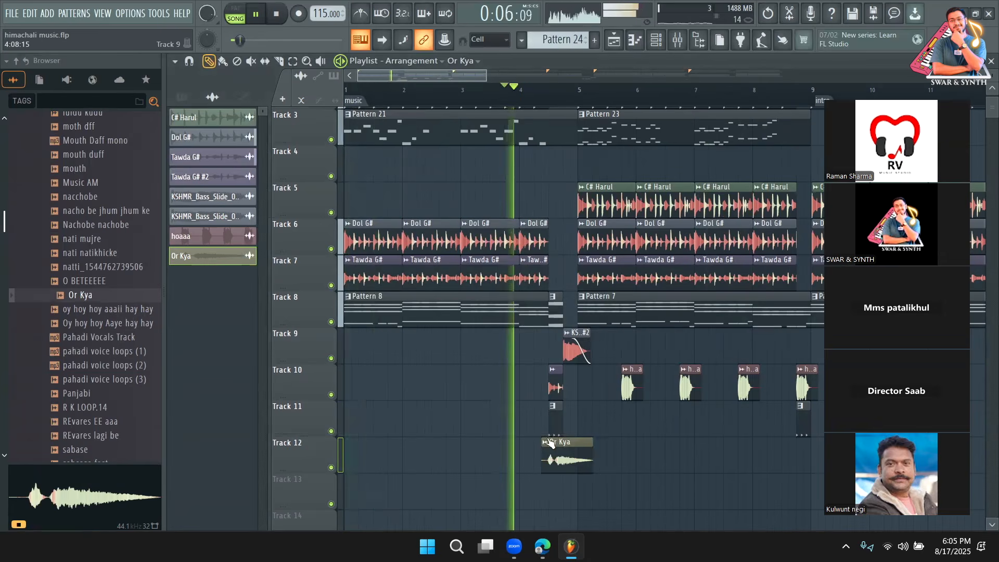
double_click(566, 460)
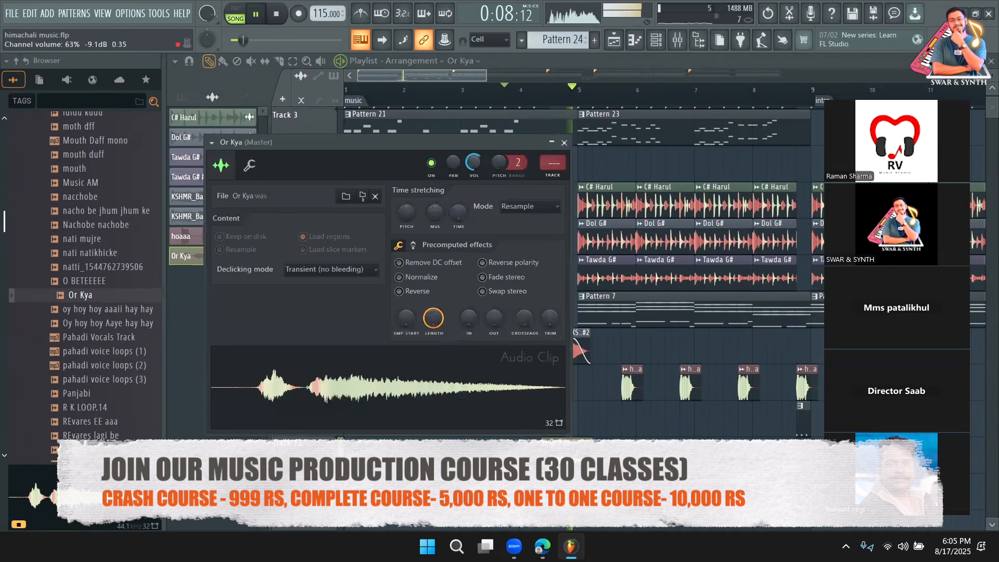
key("Escape")
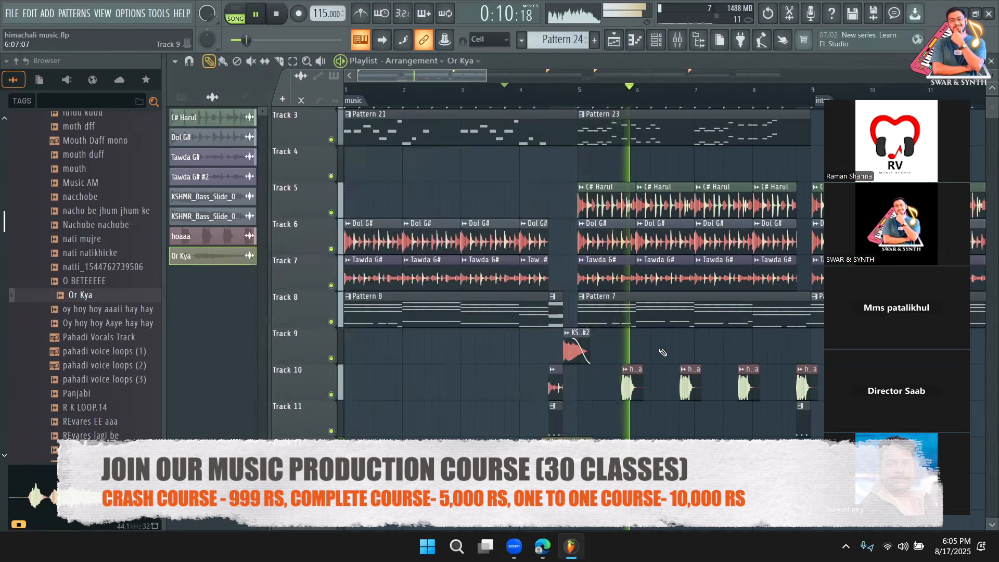
Set the hoaaa channel volume to 41% and listen on into the intro section
double_click(633, 380)
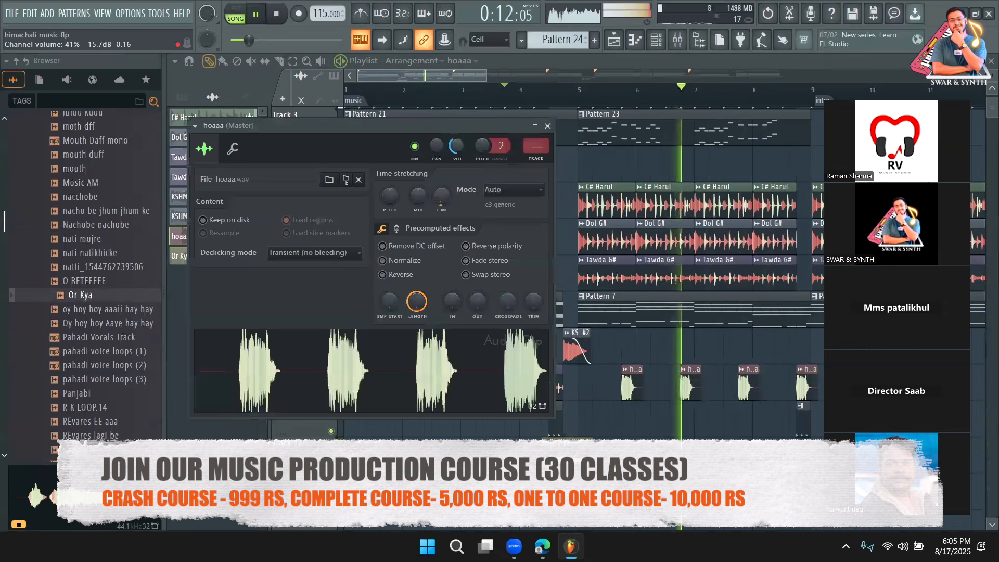
key("Escape")
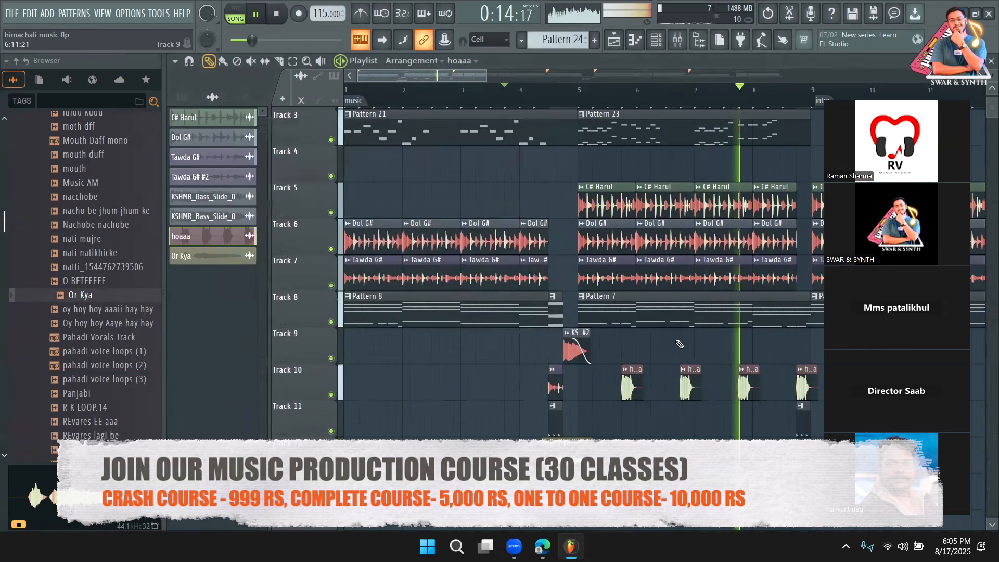
left_click_drag(464, 76, 509, 76)
scroll(319, 179, "up", 2)
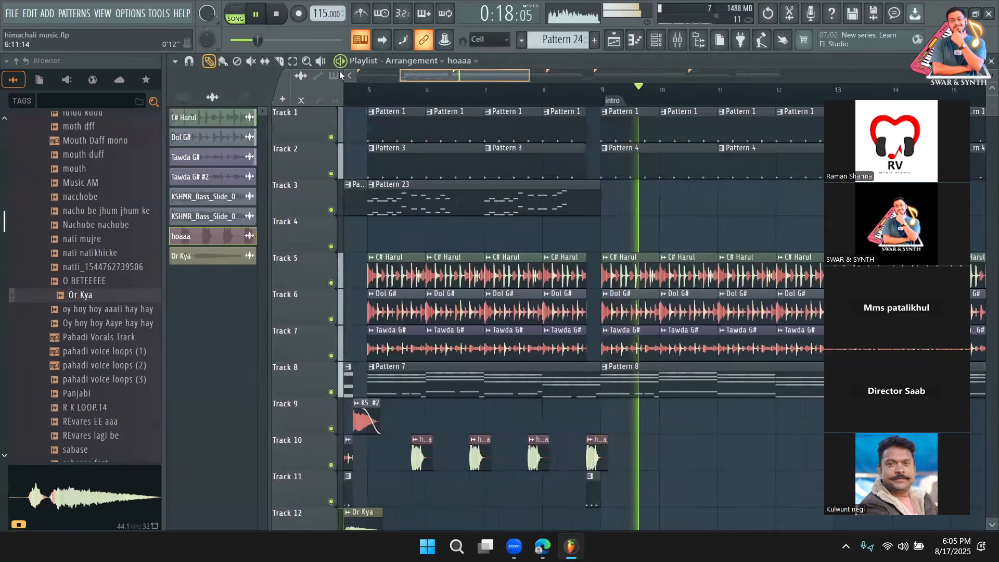
key("space")
Preview more voice samples, including R K LOOP.14, sampler Ho hohohoy and sahba sabhsaa she
left_click(109, 379)
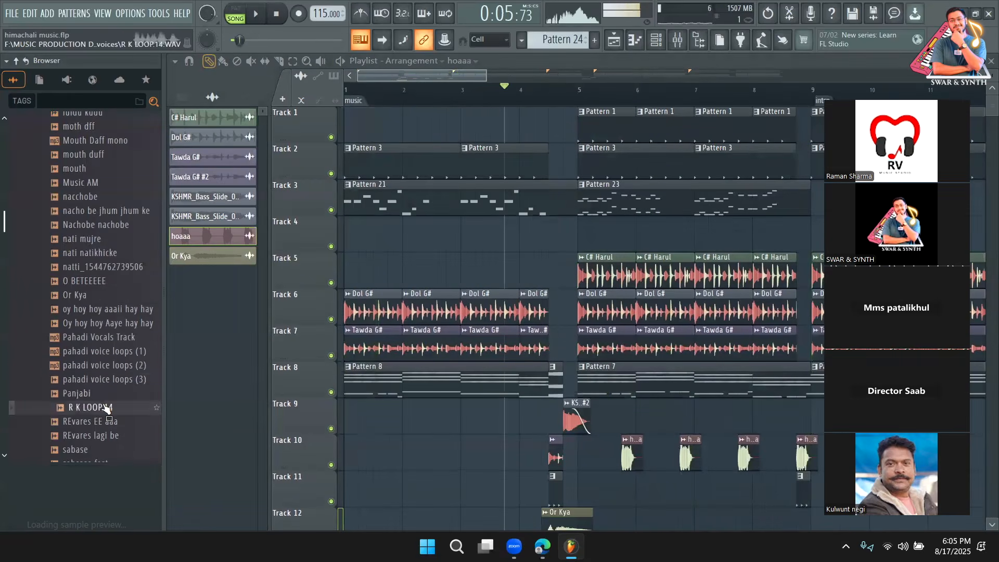
scroll(101, 359, "down", 4)
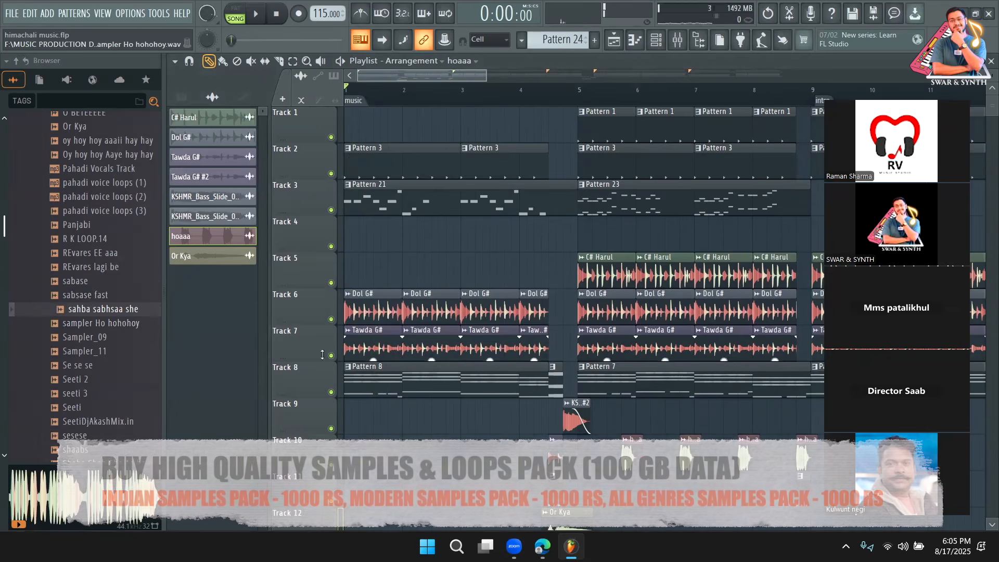
scroll(521, 375, "down", 3)
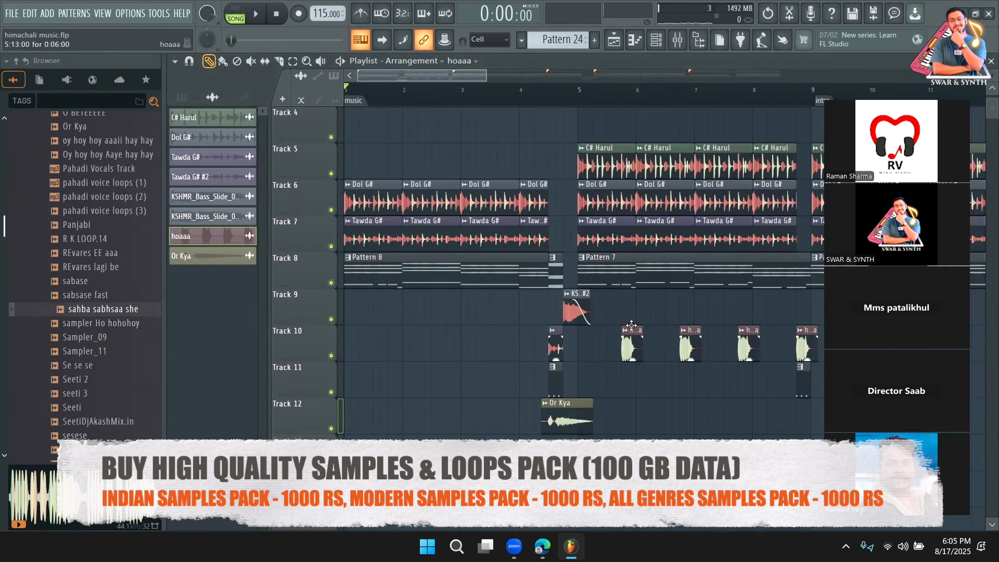
Look through the hoaaa and Or Kya channel settings and replay the song from bar 4
right_click(628, 335)
left_click(642, 308)
double_click(630, 343)
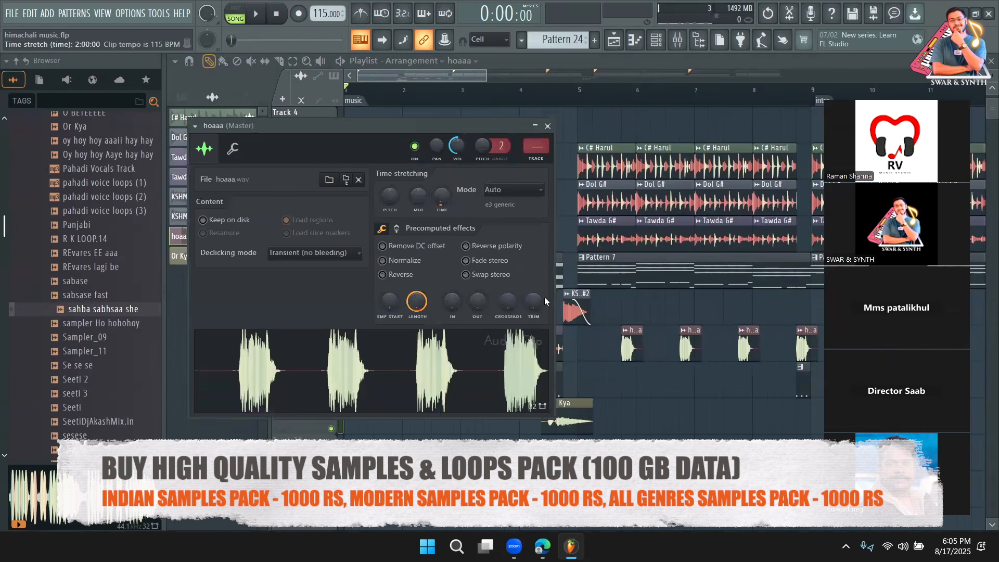
key("Escape")
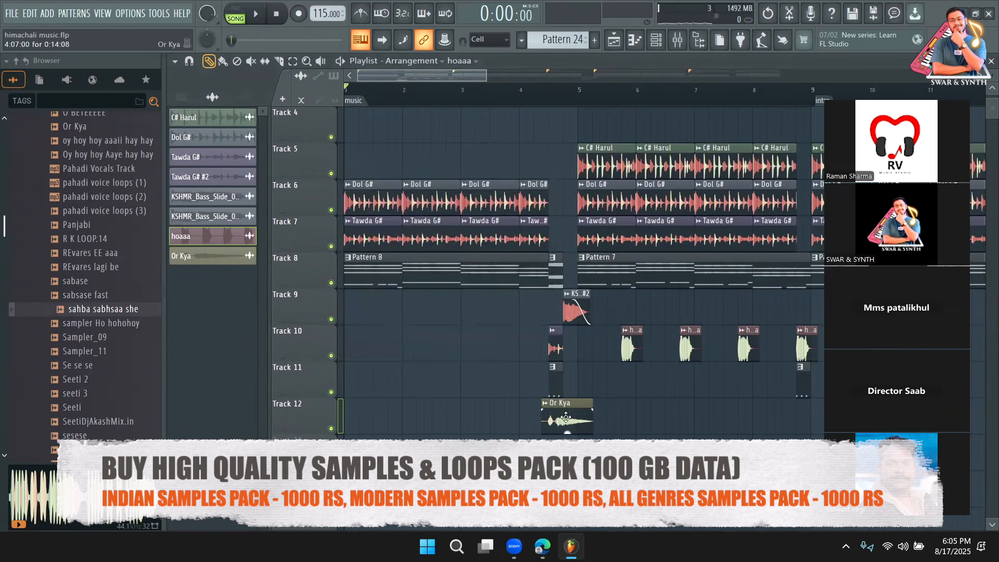
double_click(566, 418)
key("Escape")
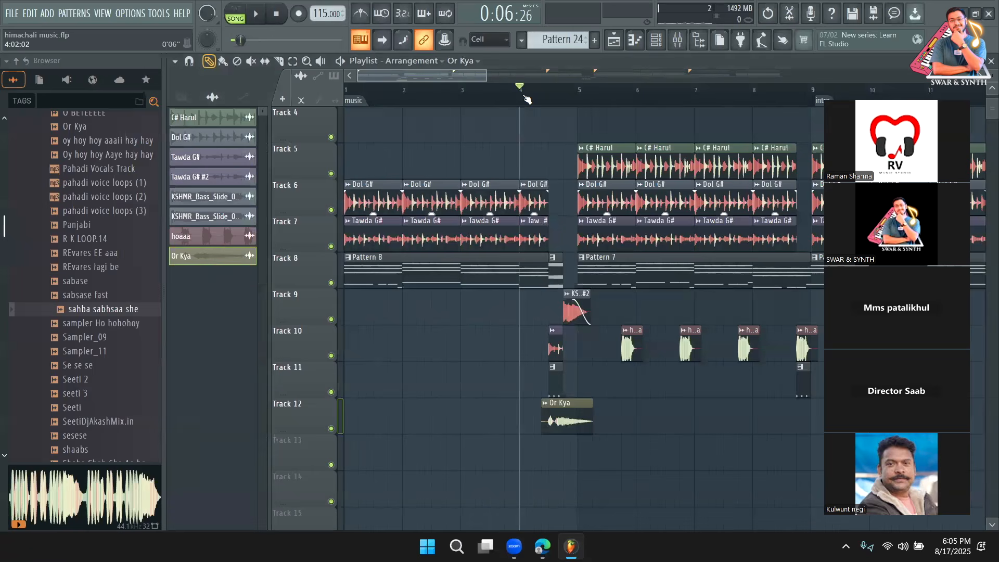
key("space")
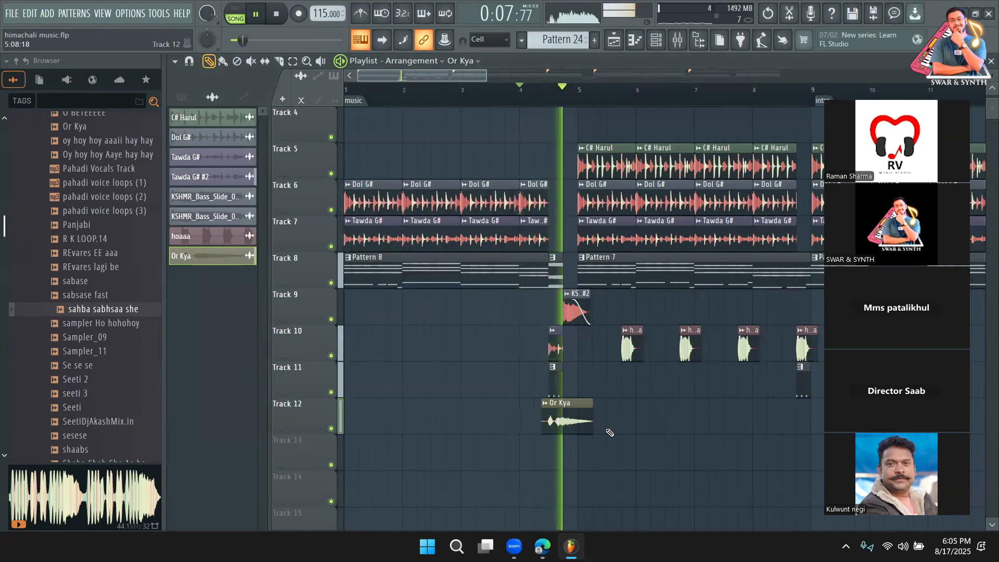
key("space")
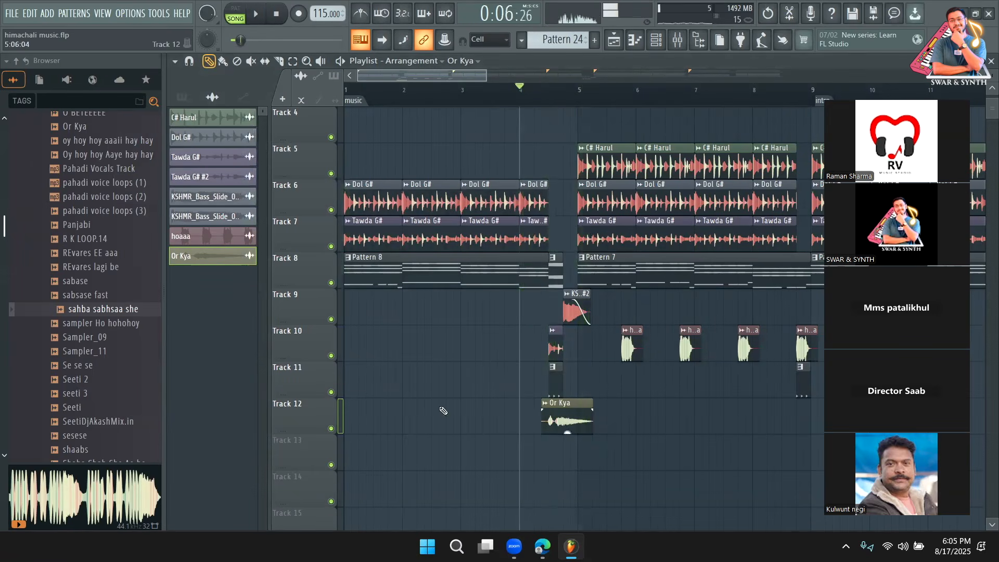
Preview the Se se se, seeti 3 and Seeti 2 voice samples
left_click(86, 366)
left_click(95, 383)
scroll(95, 384, "down", 2)
left_click(90, 308)
left_click(90, 297)
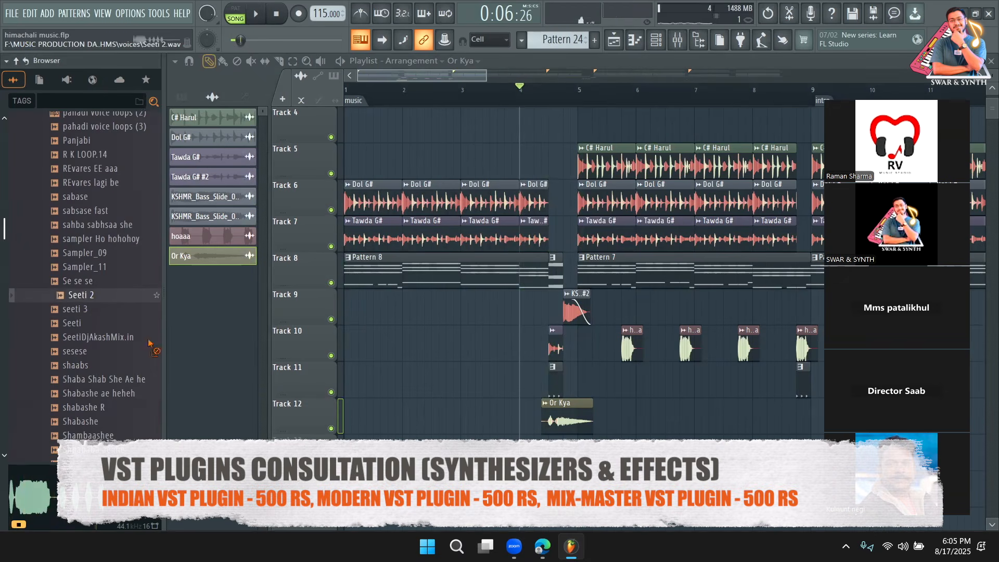
Add Seeti 2 to Track 13 as short clips on every beat of bar 5 and the first beat of bar 6
left_click_drag(150, 344, 603, 449)
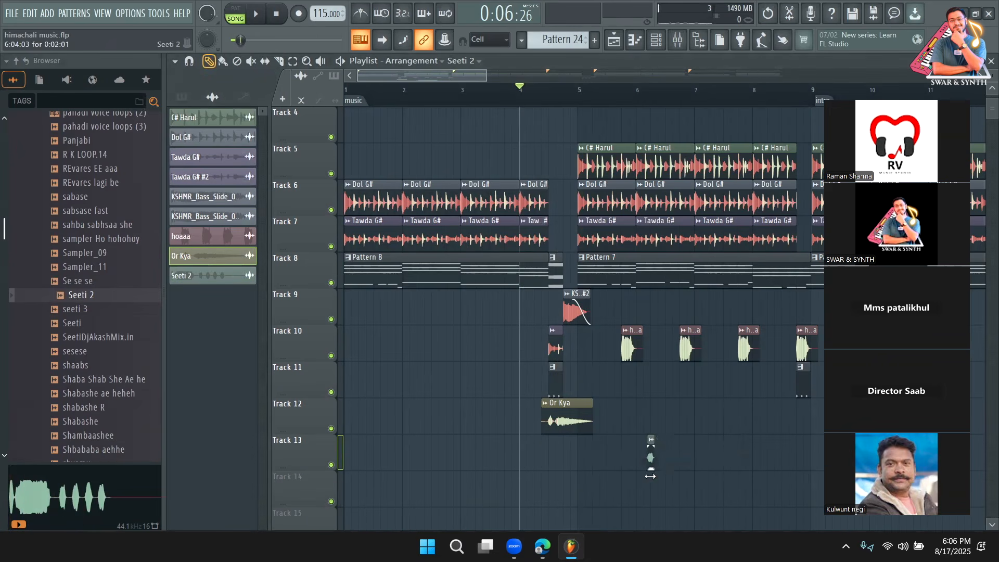
right_click(649, 457)
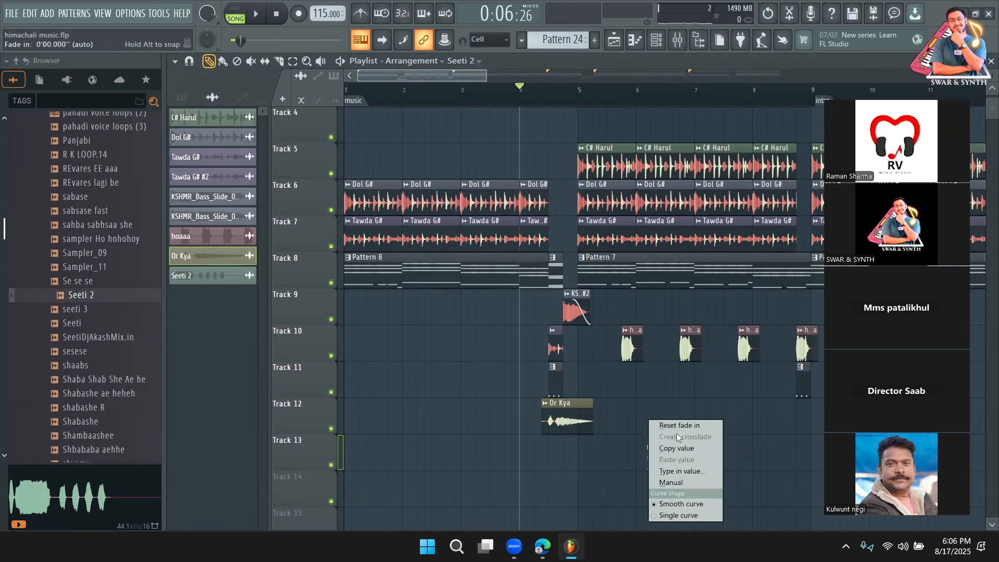
left_click(741, 420)
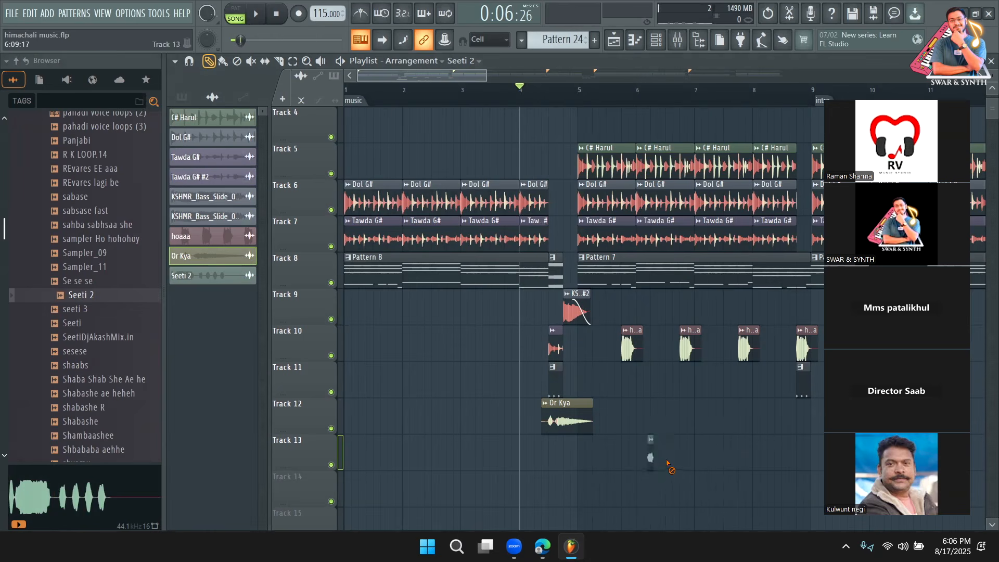
key("space")
left_click(596, 458)
left_click(610, 458)
left_click(624, 456)
left_click(639, 454)
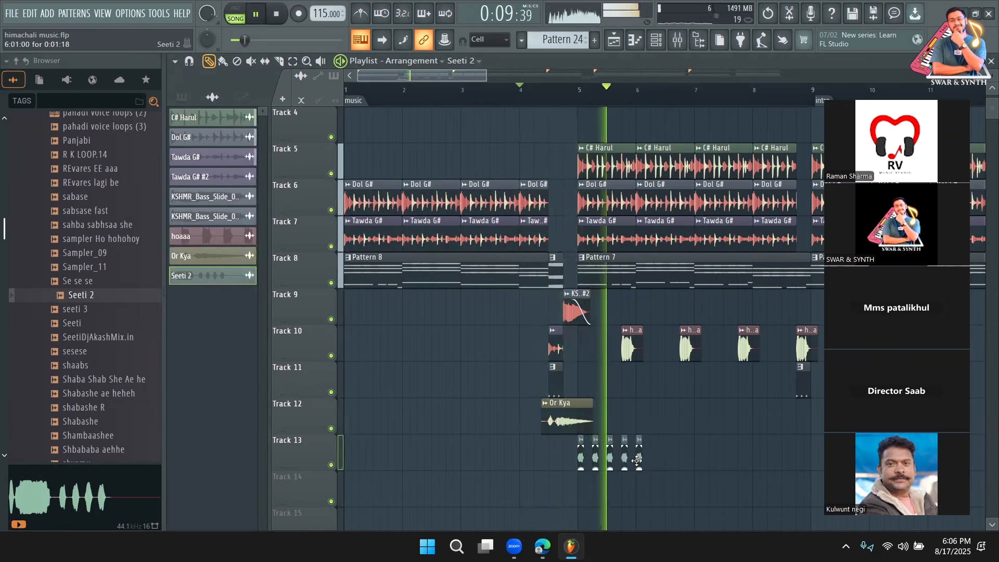
Set the Seeti 2 channel volume to 28% and paint its clips on the remaining beats of bar 6 on Track 13
double_click(639, 456)
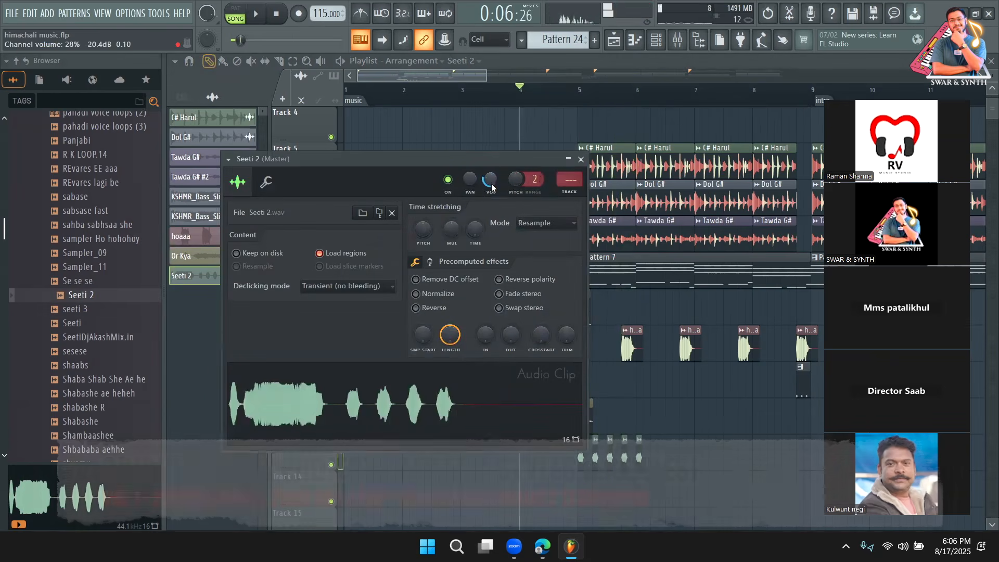
key("space")
left_click(224, 61)
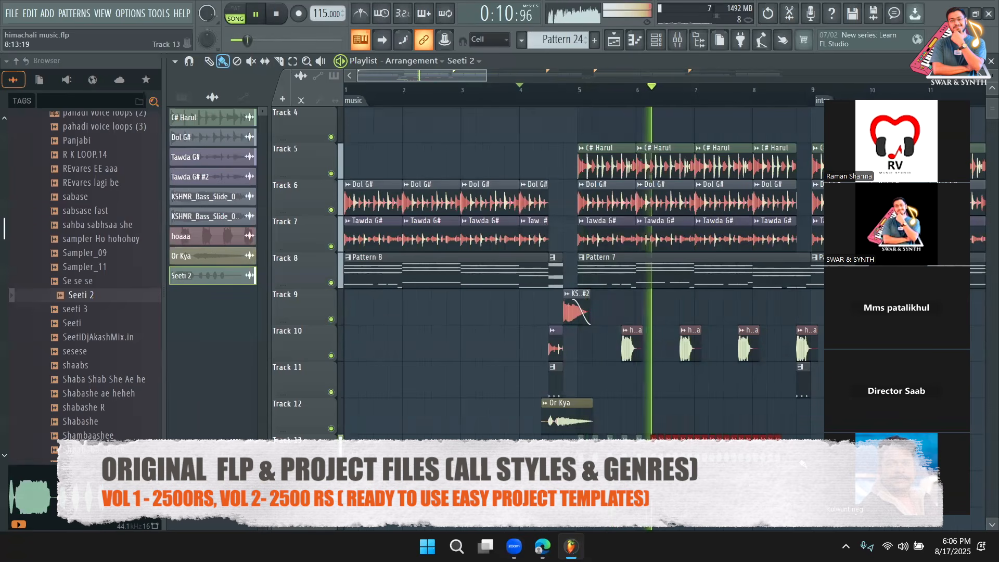
right_click(662, 438)
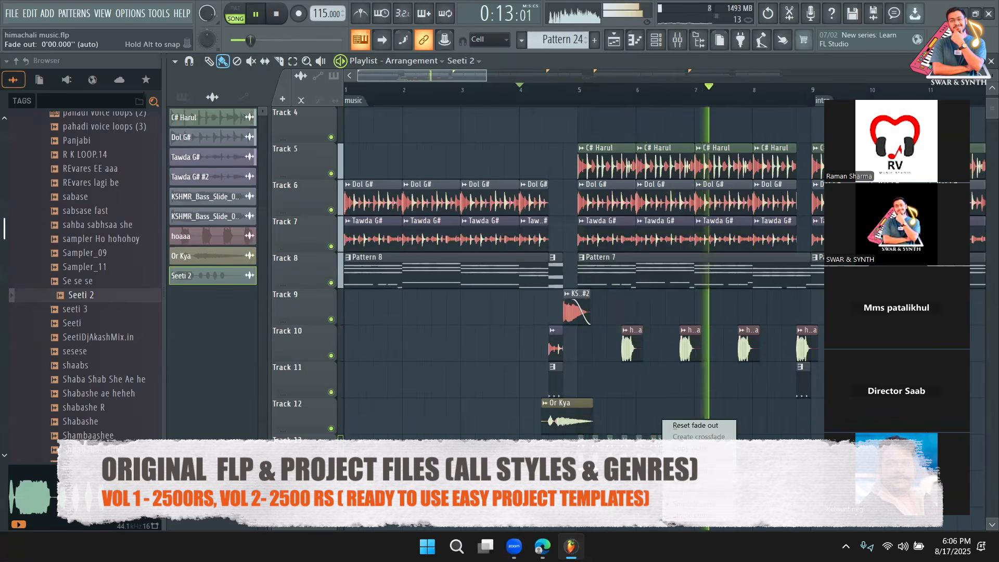
left_click(678, 410)
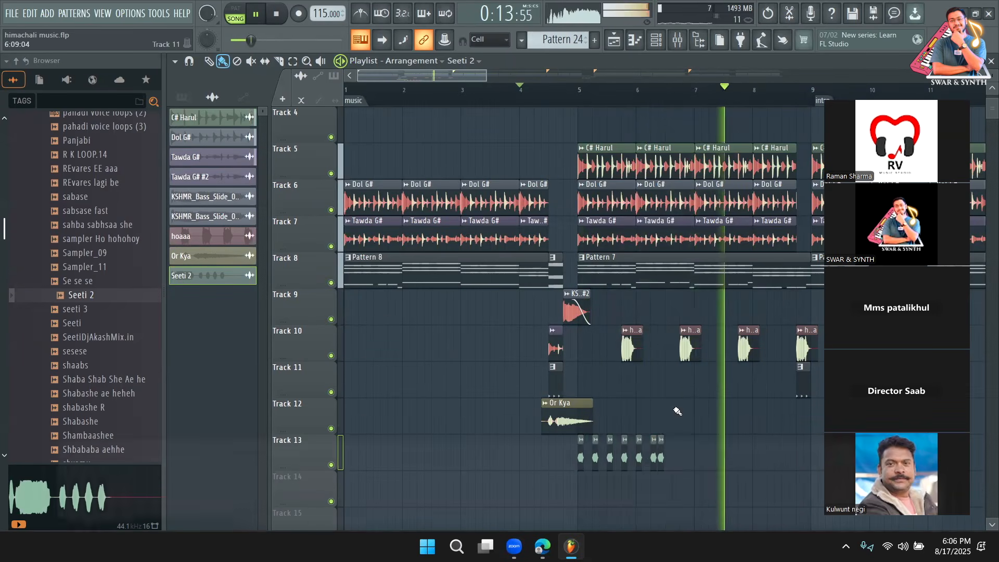
left_click(669, 458)
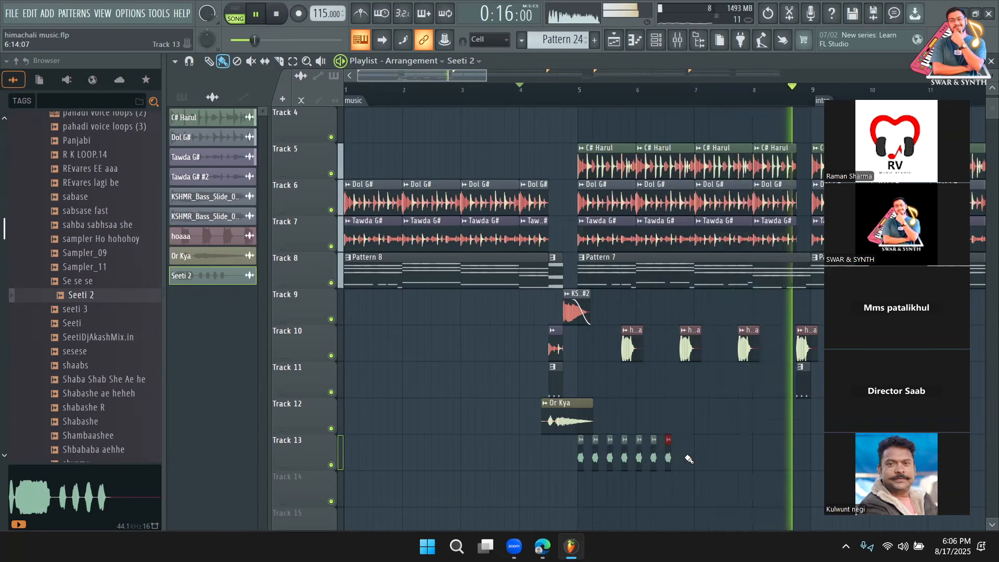
left_click(685, 458)
key("space")
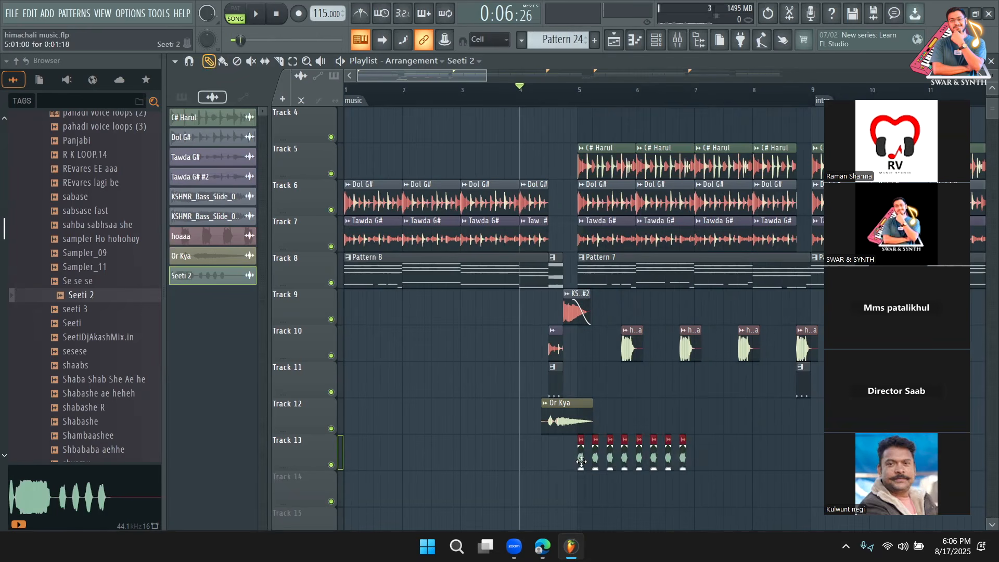
Duplicate the eight Seeti 2 clips on Track 13 into bars 7 and 8, and check the sample's channel settings
left_click_drag(697, 469, 704, 469)
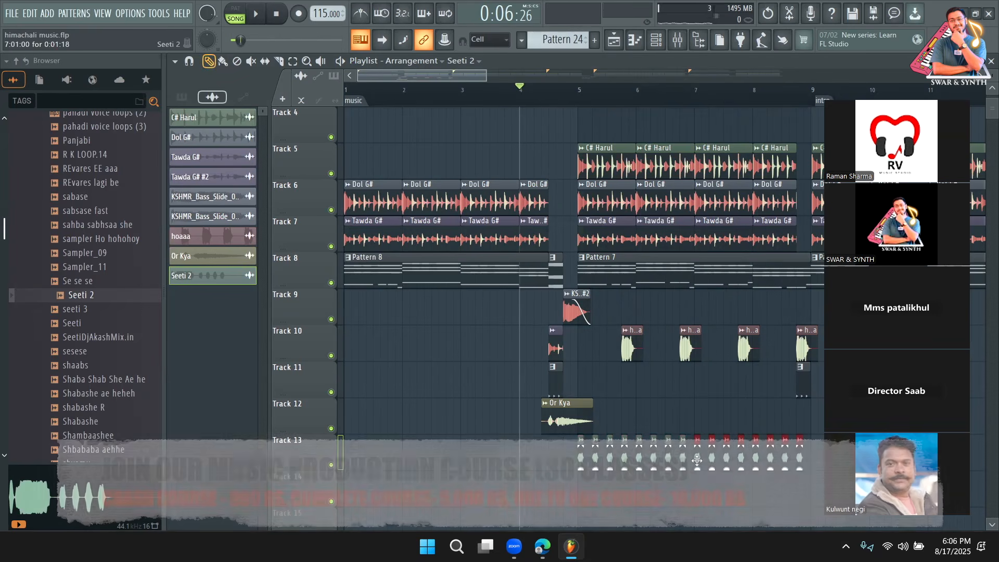
double_click(550, 292)
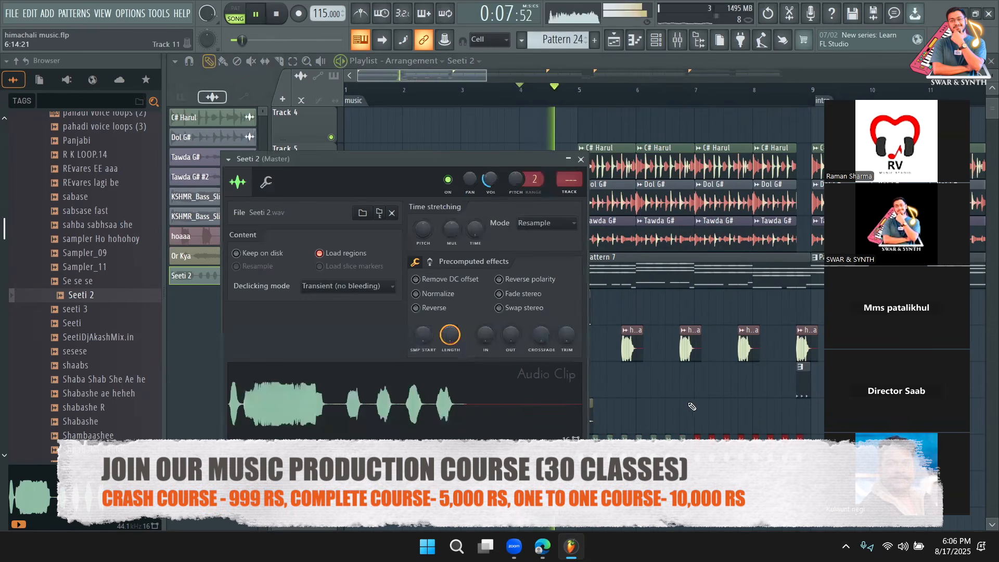
left_click(688, 400)
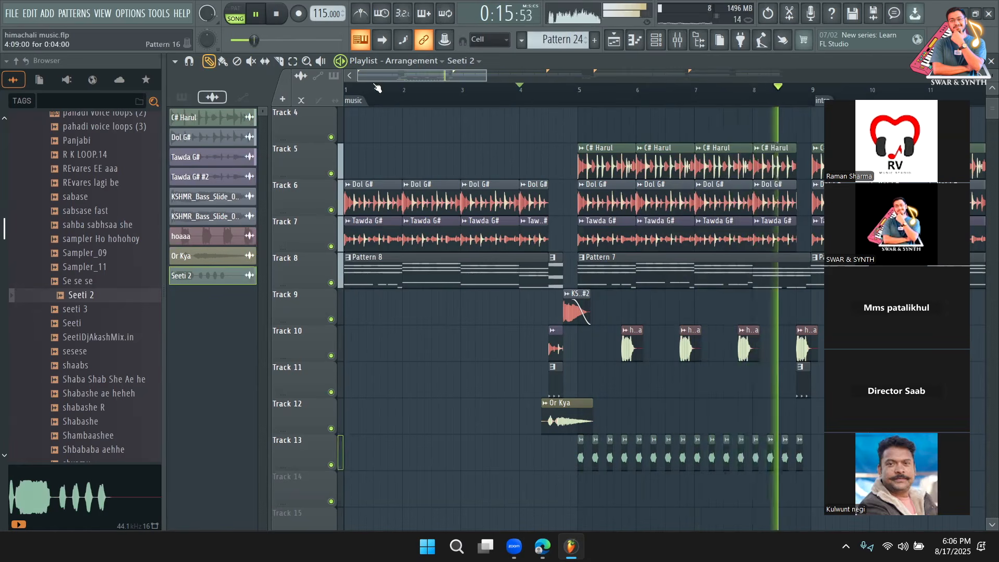
Play the arrangement from bar 1 and look over the tracks of the music section
key("space")
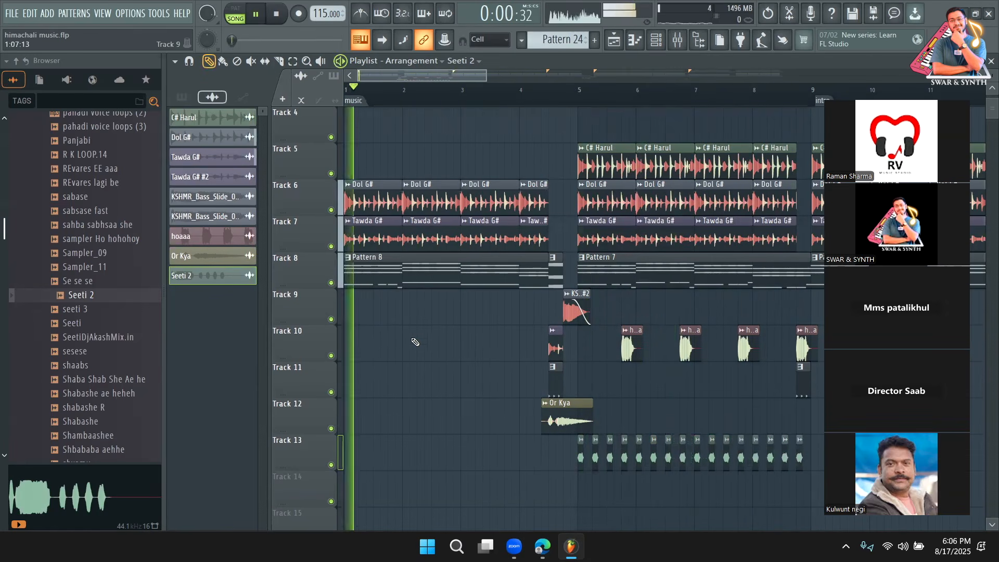
scroll(415, 341, "up", 3)
scroll(505, 338, "down", 3)
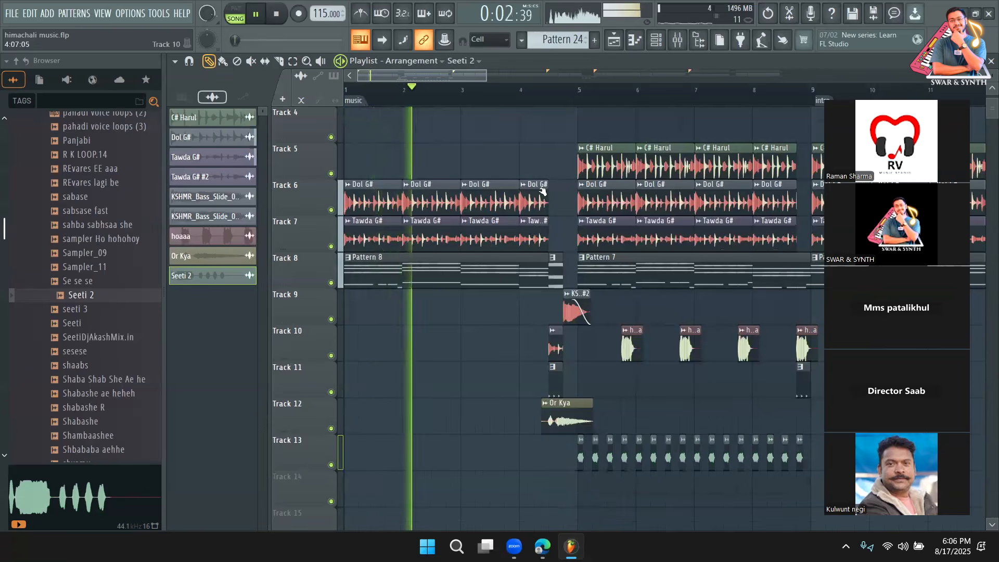
scroll(542, 192, "up", 2)
key("space")
Clone the Kontakt 8 Portable #2 channel of Pattern 21 and load Banjo Anaya from the Indian Spice library
left_click(657, 40)
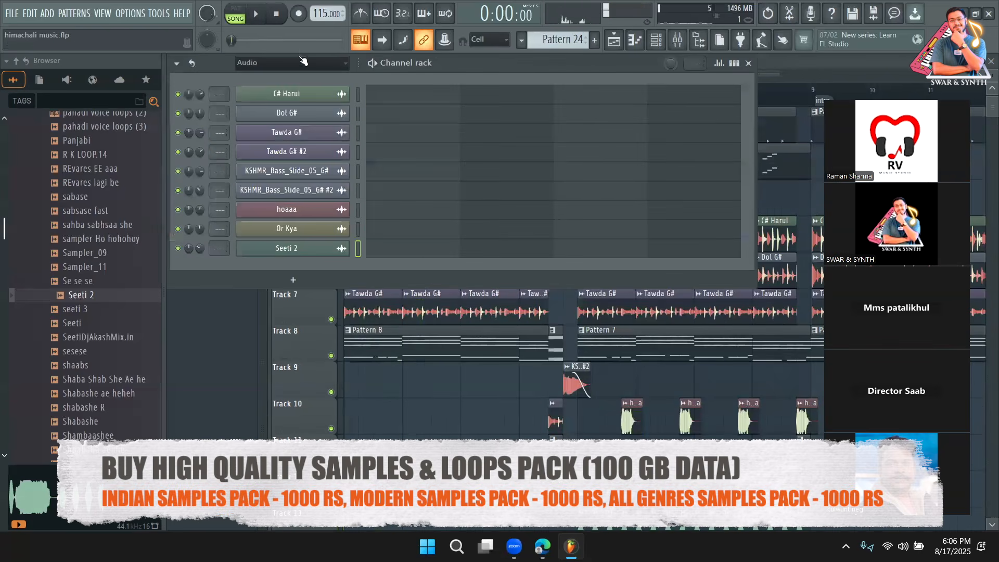
left_click(296, 106)
left_click(748, 63)
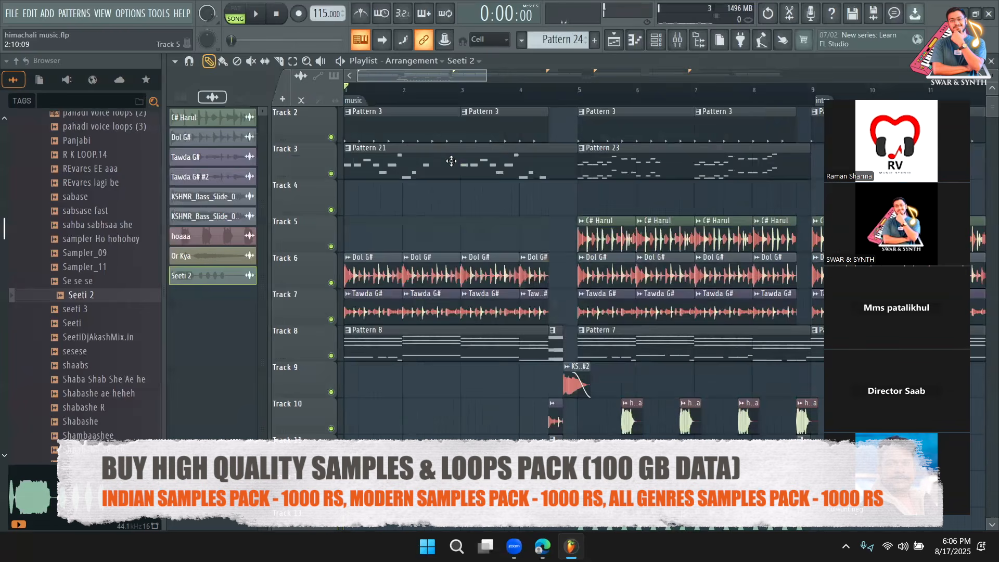
double_click(453, 160)
left_click(655, 46)
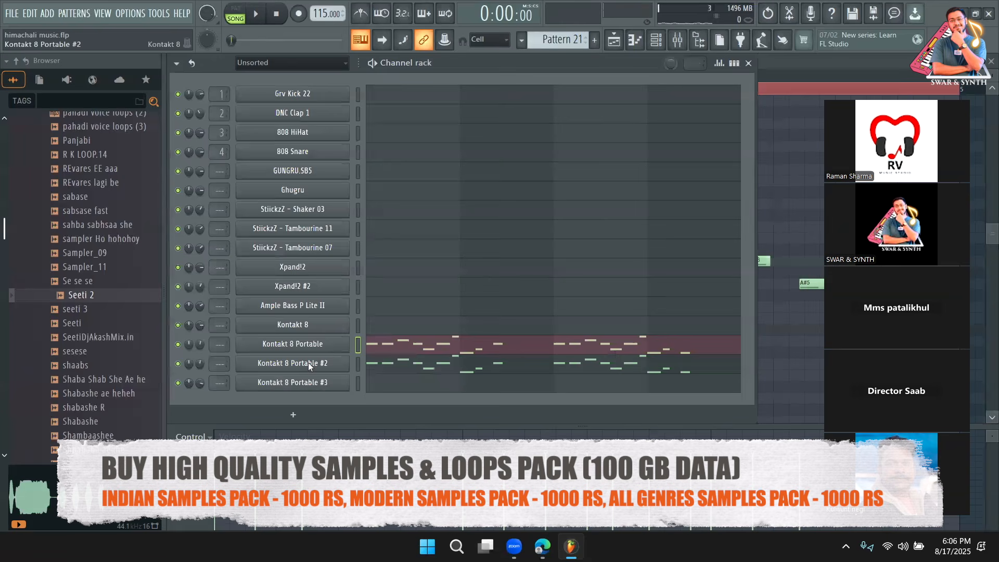
right_click(308, 364)
left_click(376, 465)
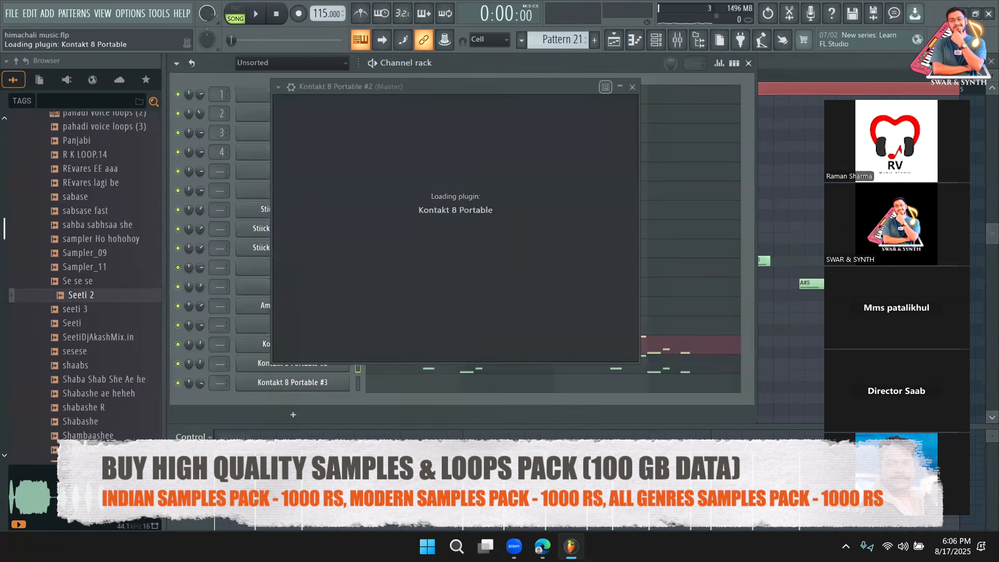
double_click(281, 219)
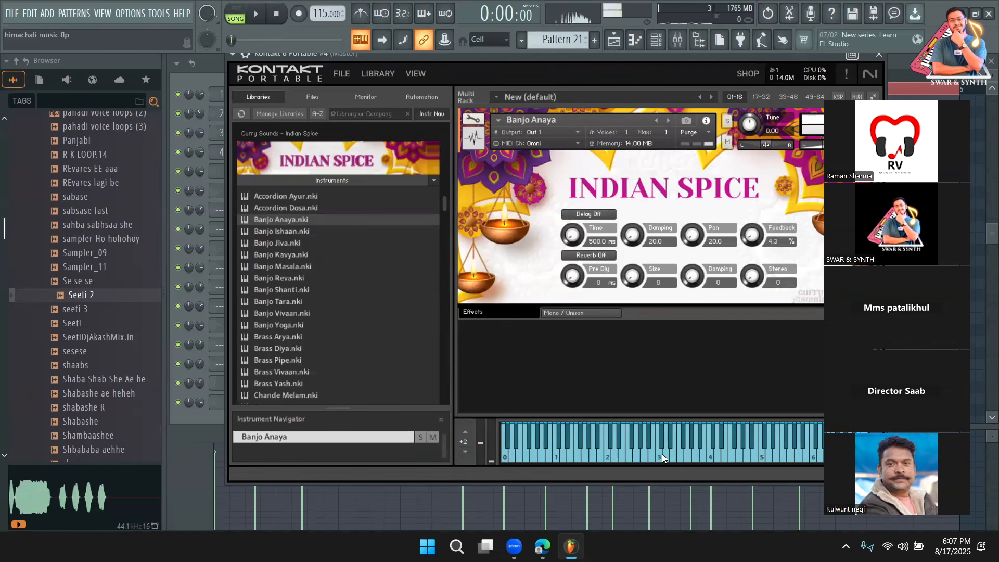
Load Banjo Ishaan from the Indian Spice library in Kontakt 8 Portable #4, audition a few notes and close the plugin window
left_click_drag(605, 51, 567, 70)
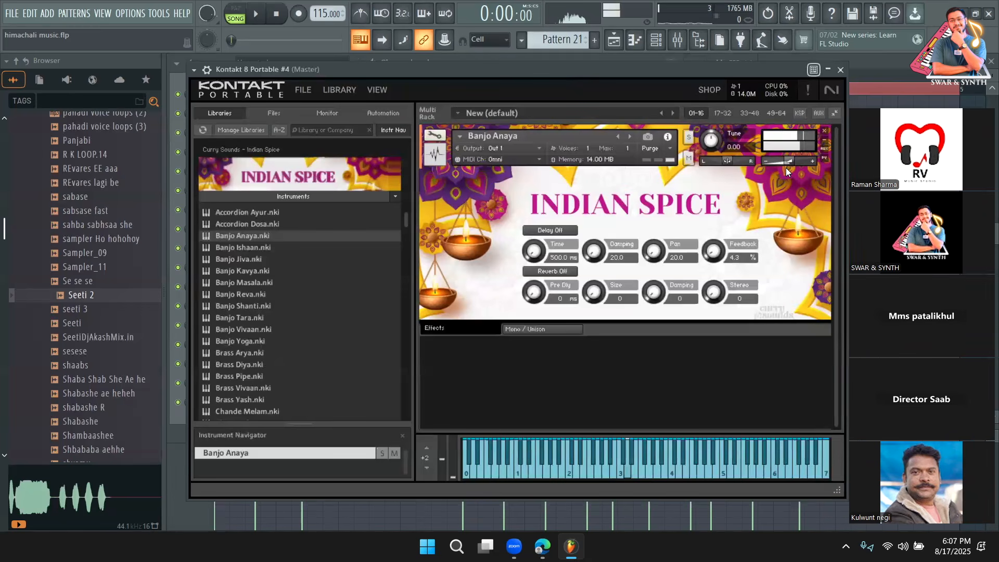
double_click(243, 247)
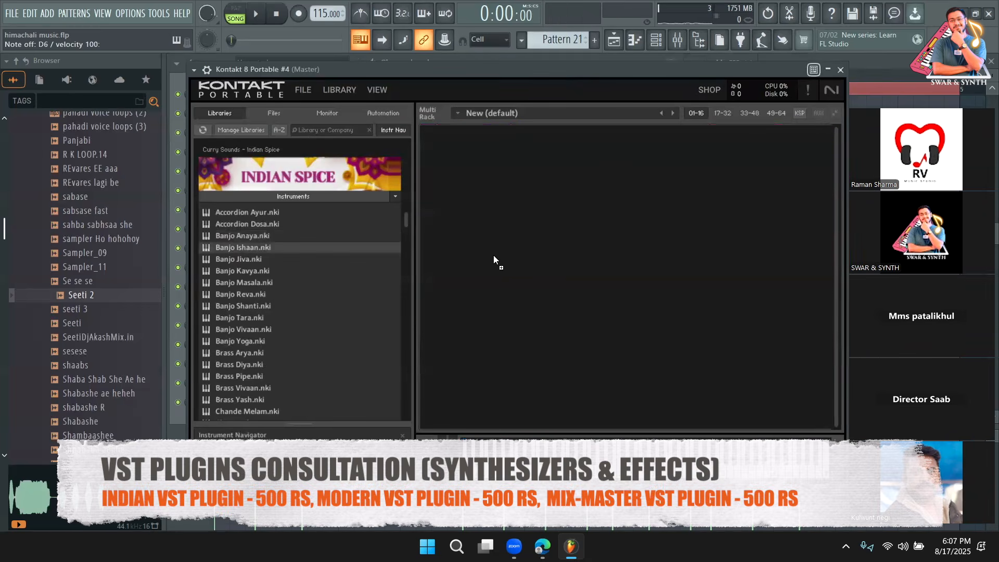
key("r")
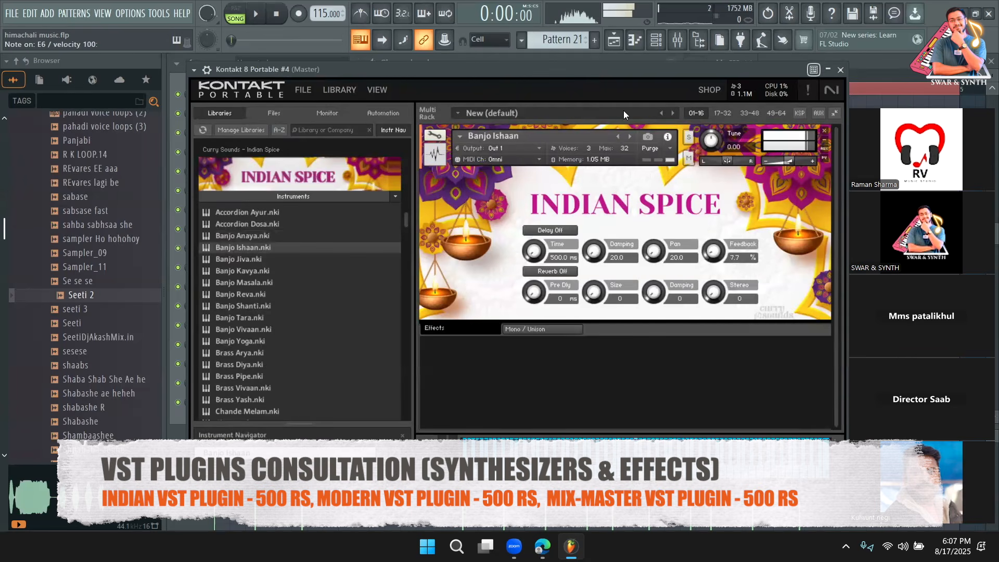
key("n")
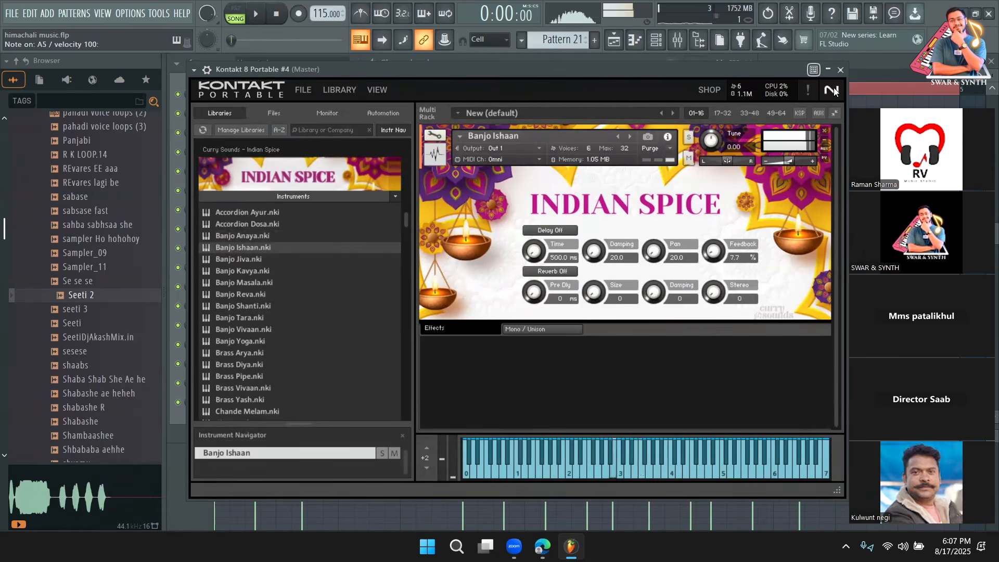
left_click(840, 69)
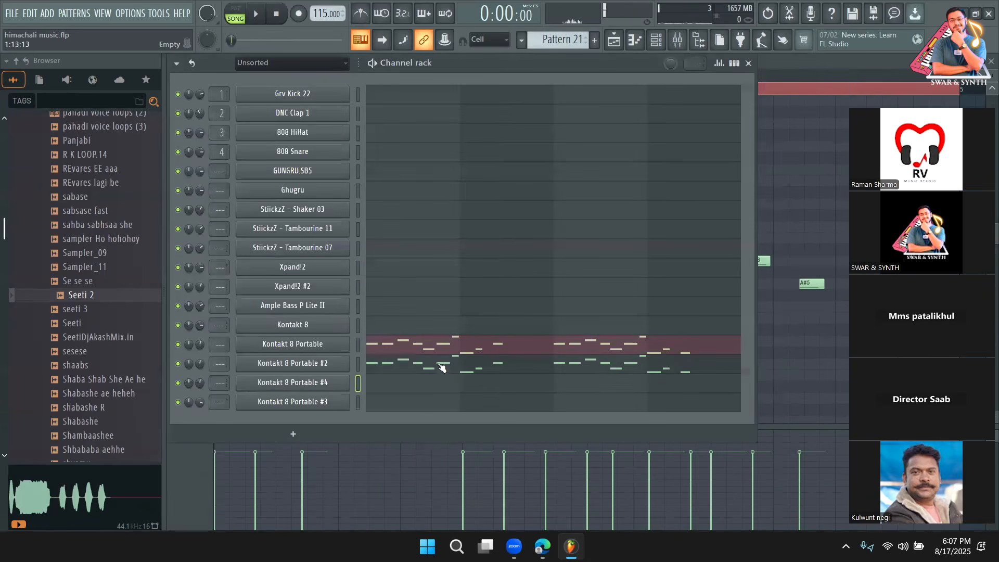
left_click(432, 407)
key("space")
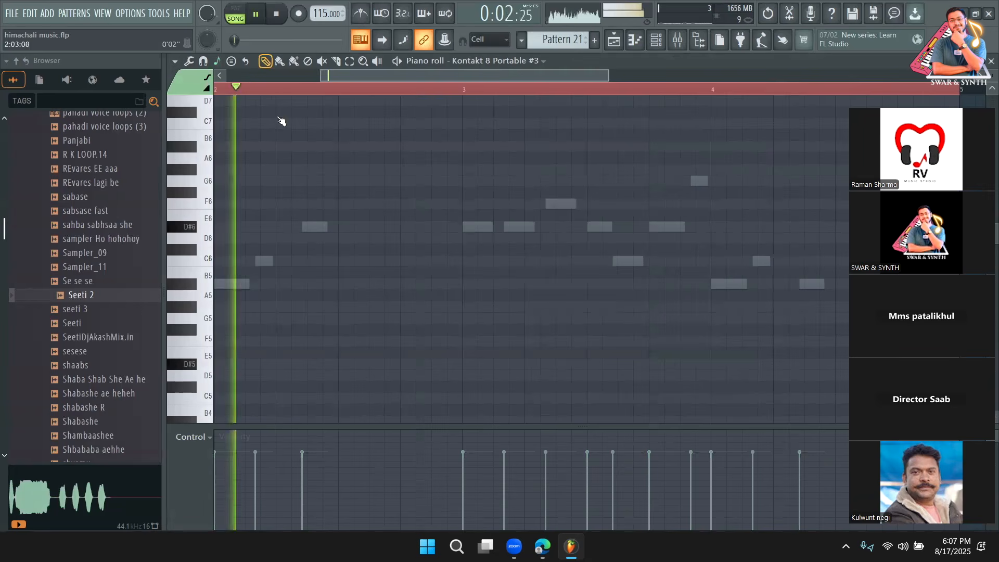
left_click(207, 223)
key("space")
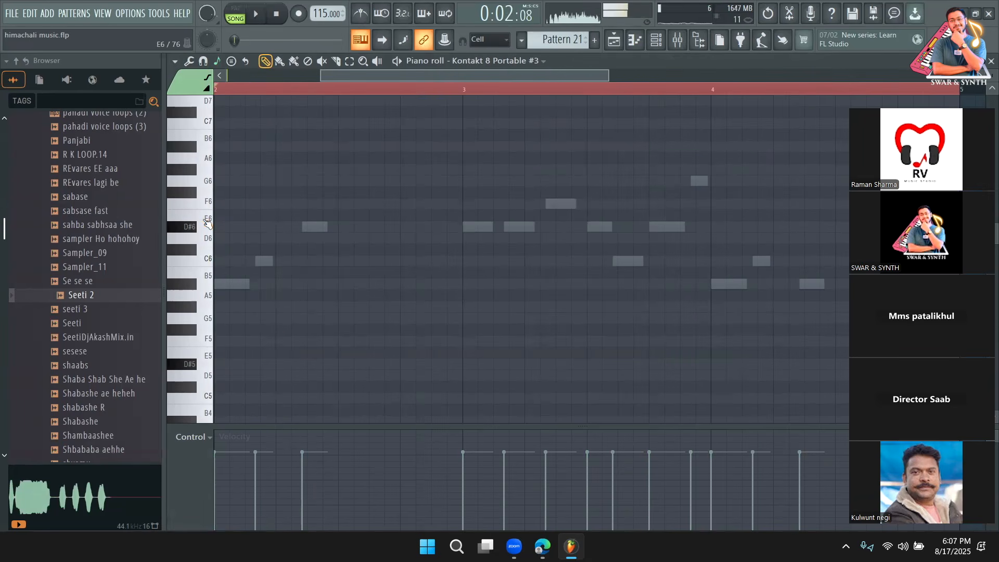
scroll(205, 245, "up", 3)
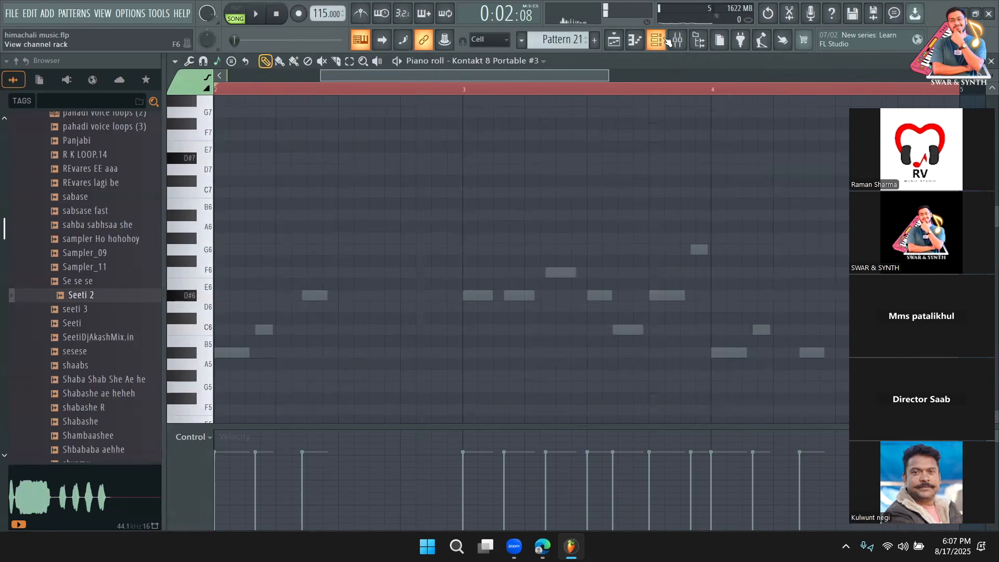
left_click(666, 40)
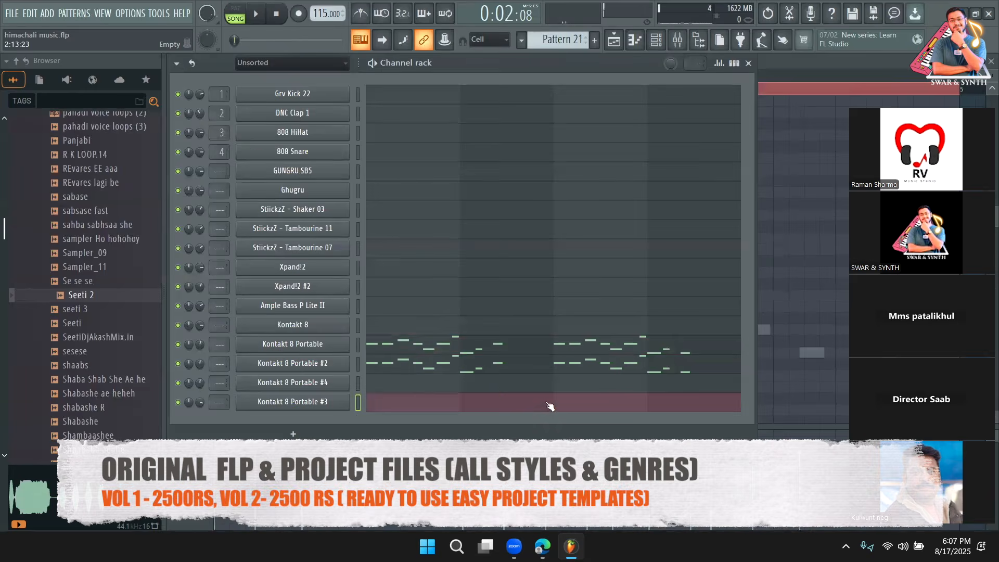
left_click(552, 406)
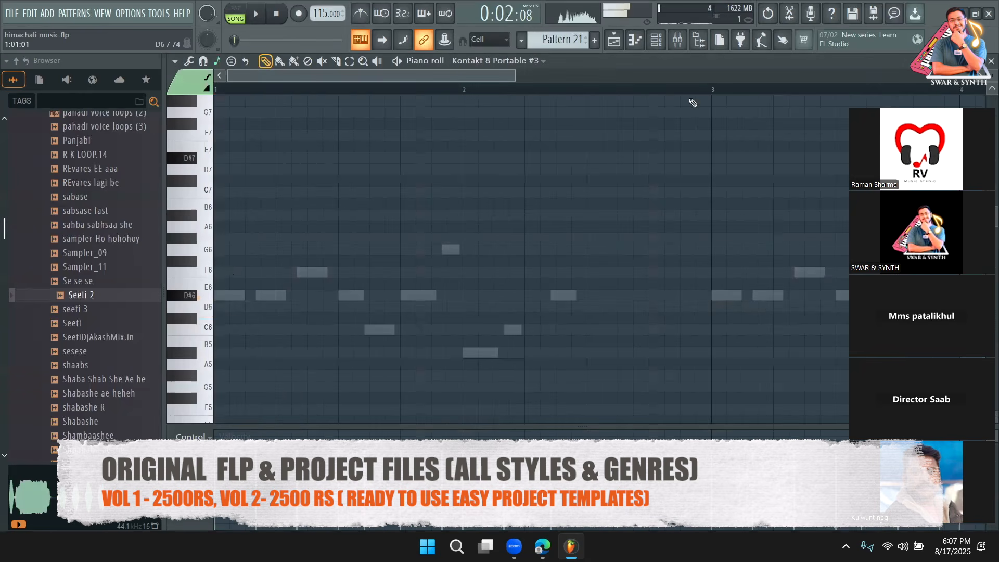
left_click(668, 42)
Place a G6 note in the second half of bar 2 for Kontakt 8 Portable #4, trying and removing an A#6 after it
left_click(591, 385)
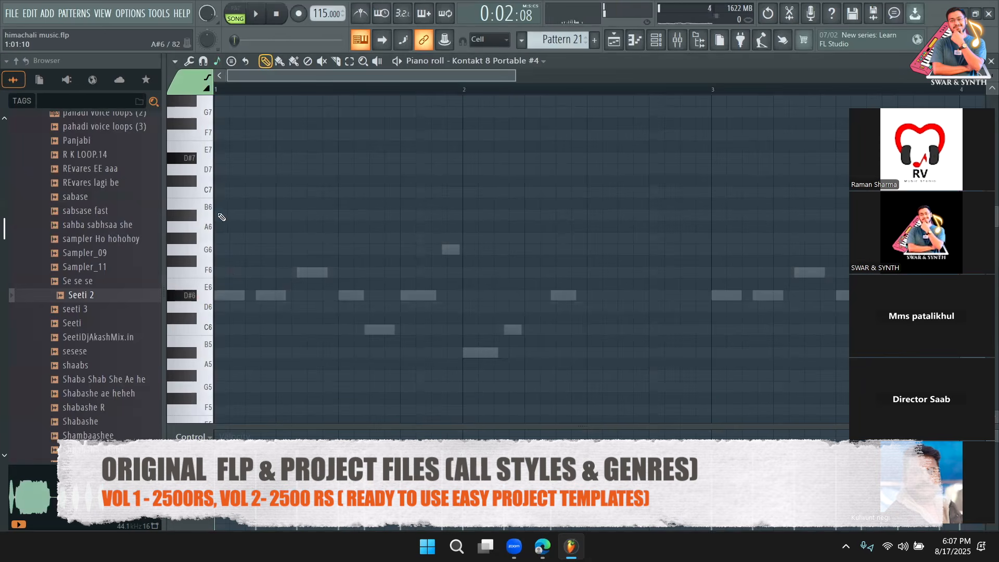
left_click(591, 249)
left_click(608, 215)
scroll(631, 228, "up", 4)
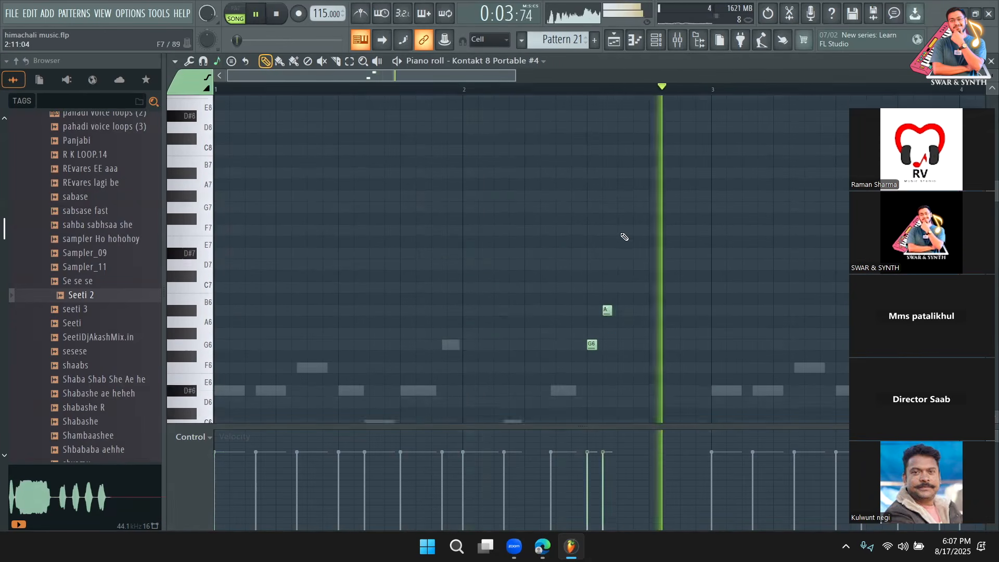
right_click(607, 318)
key("space")
Set the snap to 1/3 step and add a C7 note after the G6, trying and removing a D7 after it
left_click(506, 42)
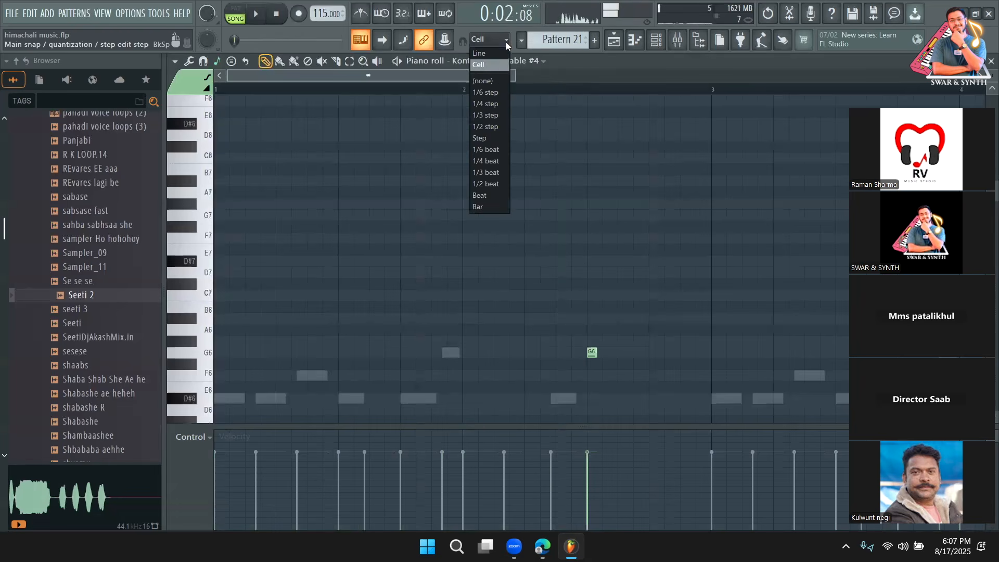
left_click(490, 115)
key("space")
scroll(650, 333, "down", 2)
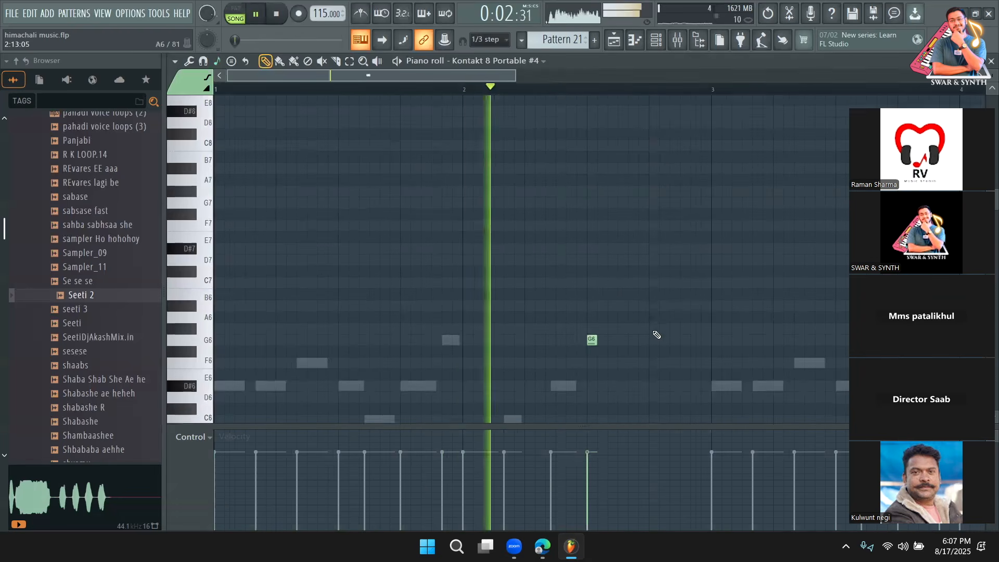
left_click(623, 260)
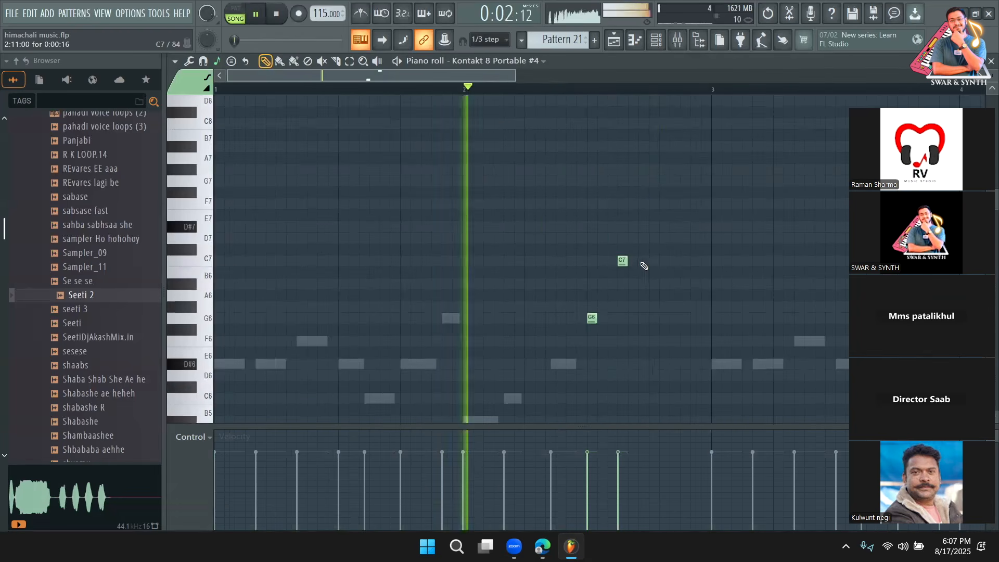
left_click(656, 238)
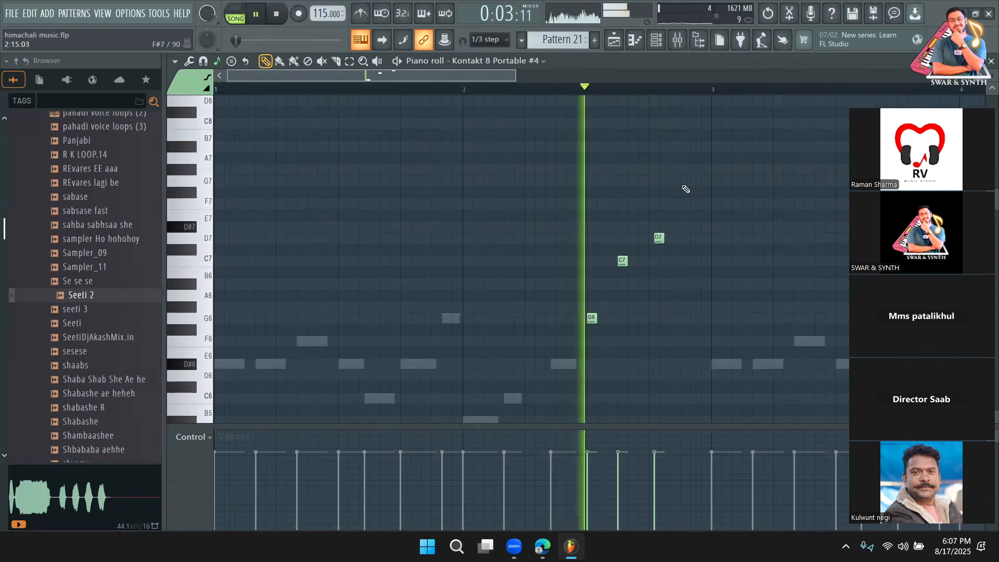
key("space")
right_click(659, 237)
Add a second C7 and an F7 towards the end of bar 2 and check them in playback
key("space")
left_click(651, 262)
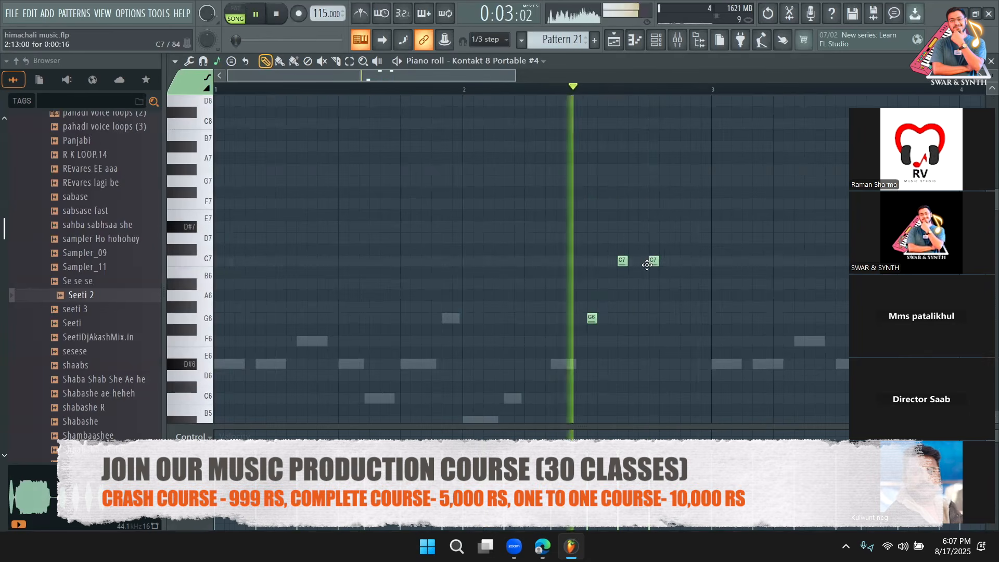
left_click(684, 204)
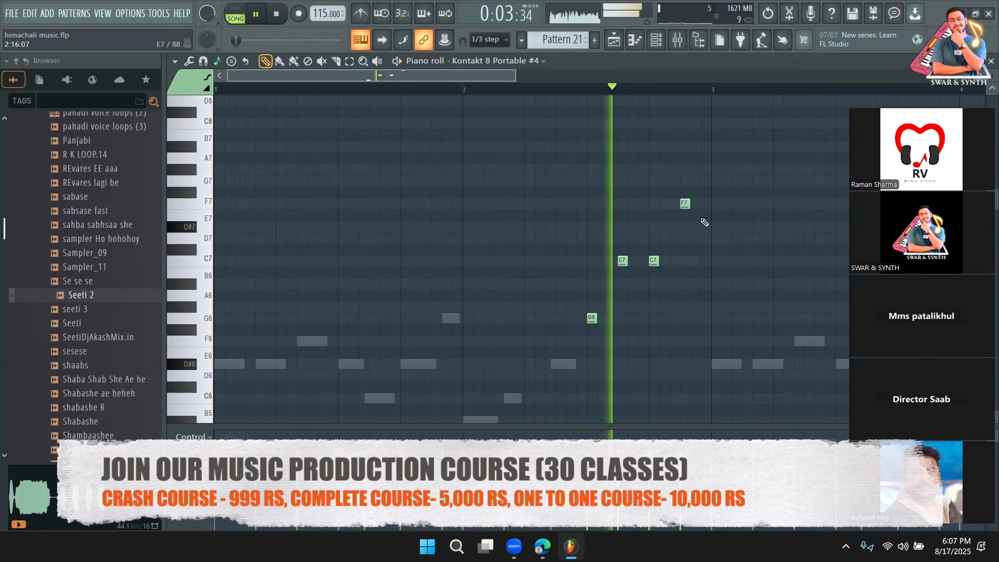
key("space")
key("space")
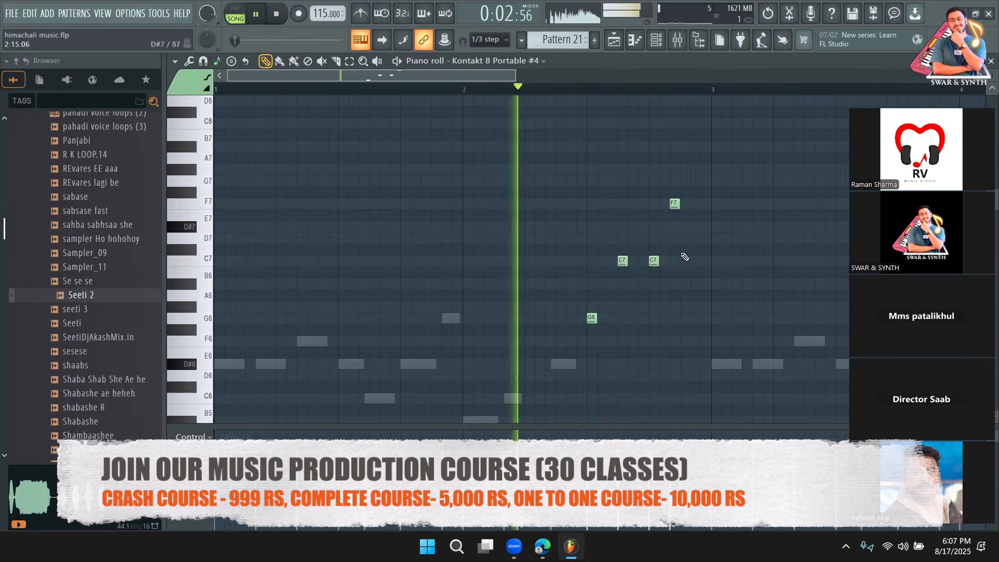
Lower the second C7 note to A#6 and shift the first C7 slightly earlier, closer to the G6
scroll(680, 249, "down", 3)
scroll(671, 257, "up", 3)
key("space")
key("space")
left_click_drag(660, 267, 661, 291)
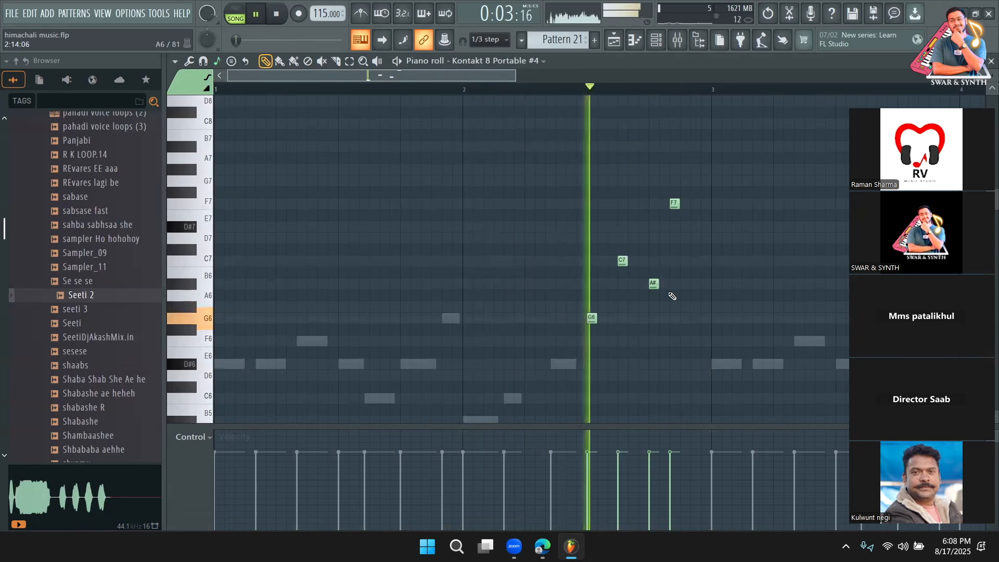
key("space")
left_click_drag(621, 260, 612, 260)
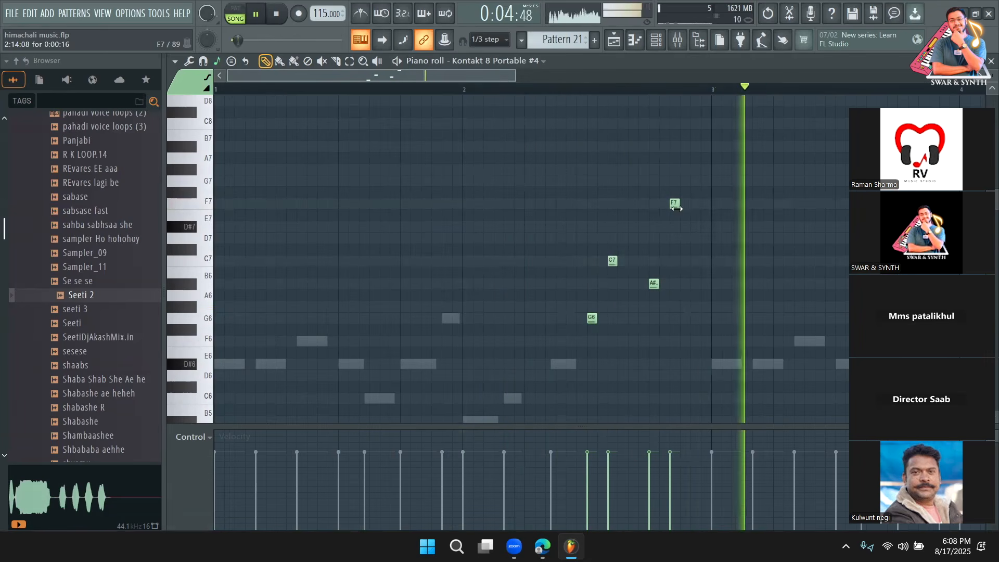
Insert an F7 between the C7 and A#6 notes and add an A#7 at the end of bar 2
left_click(632, 204)
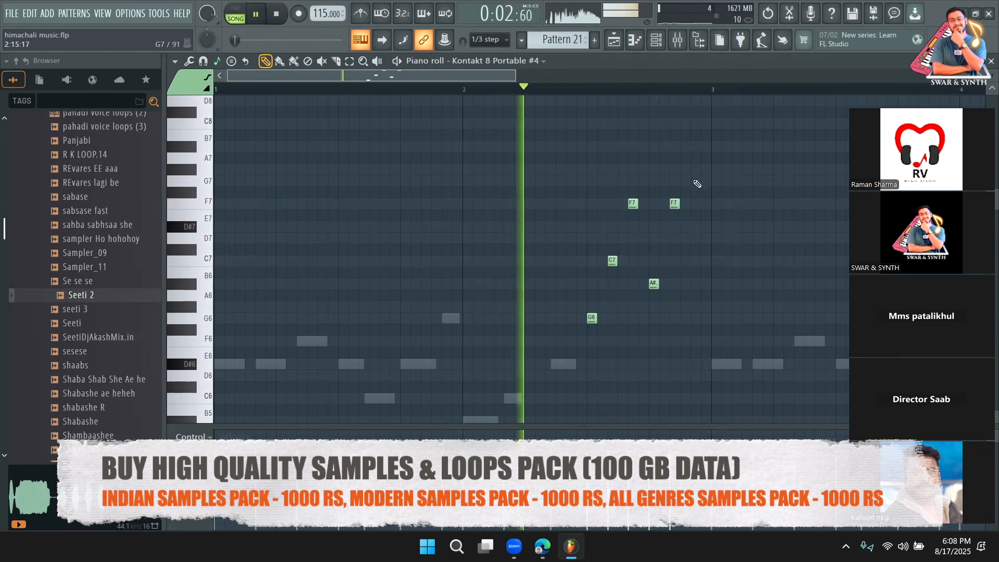
left_click(700, 147)
left_click_drag(697, 147, 693, 147)
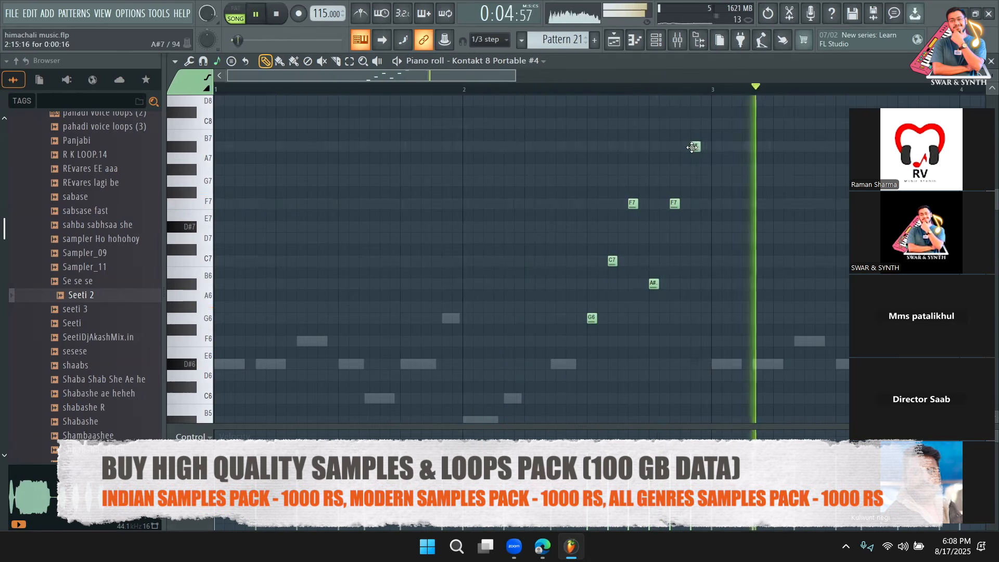
scroll(728, 236, "down", 1)
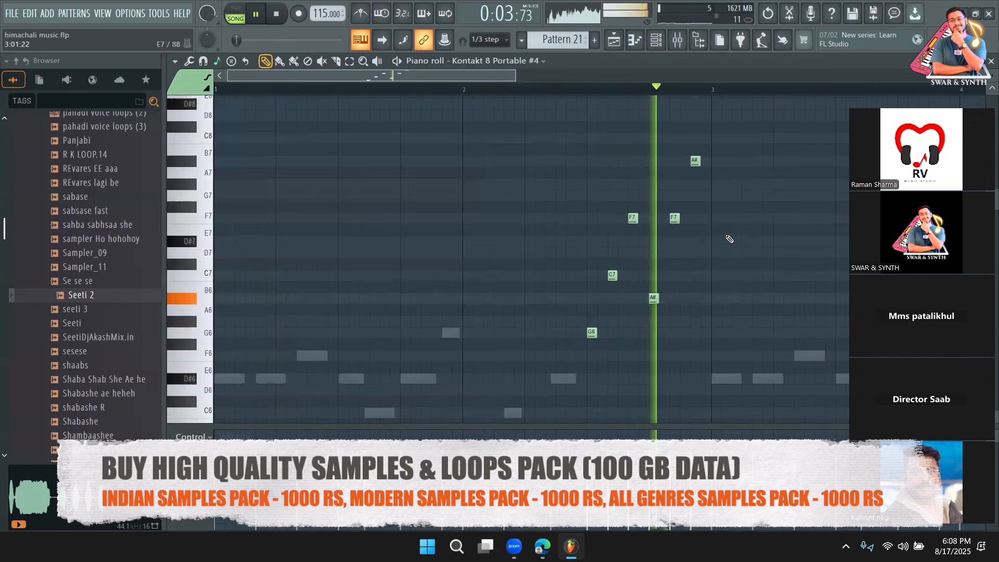
Lower the last two notes of the bar 2 banjo run to C7 and F7 while checking playback
left_click_drag(674, 184, 675, 194)
key("space")
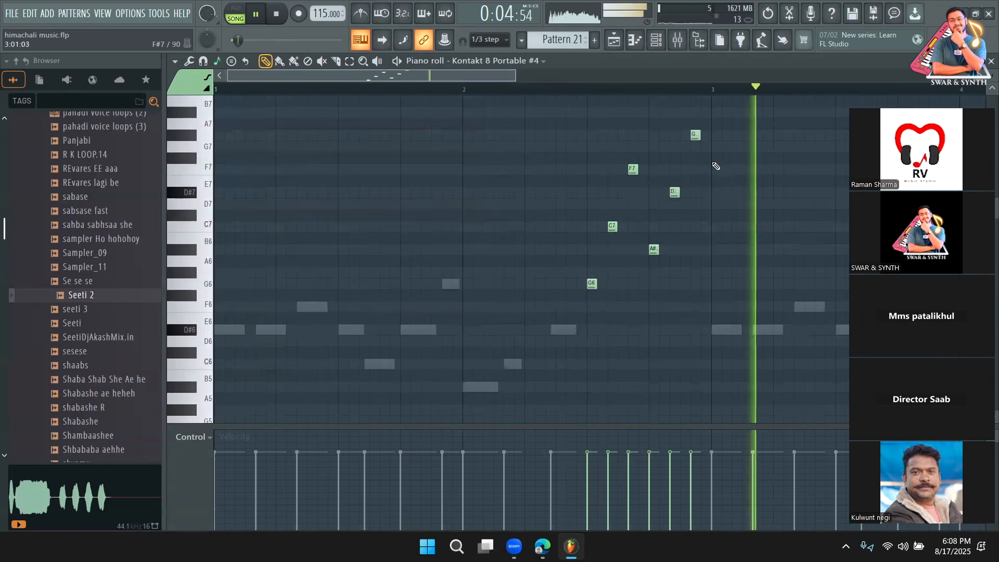
left_click_drag(674, 192, 675, 226)
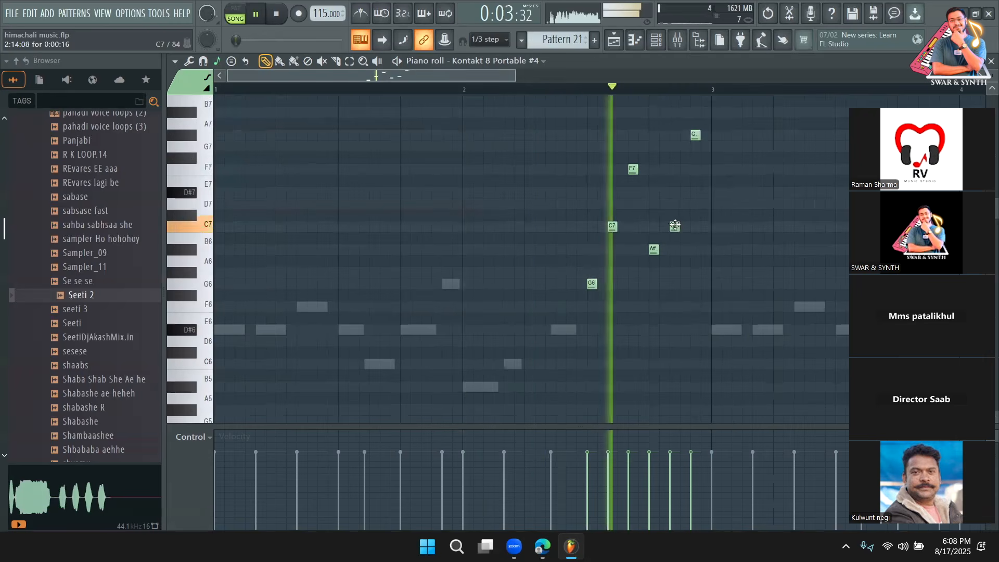
key("space")
left_click_drag(695, 140, 695, 168)
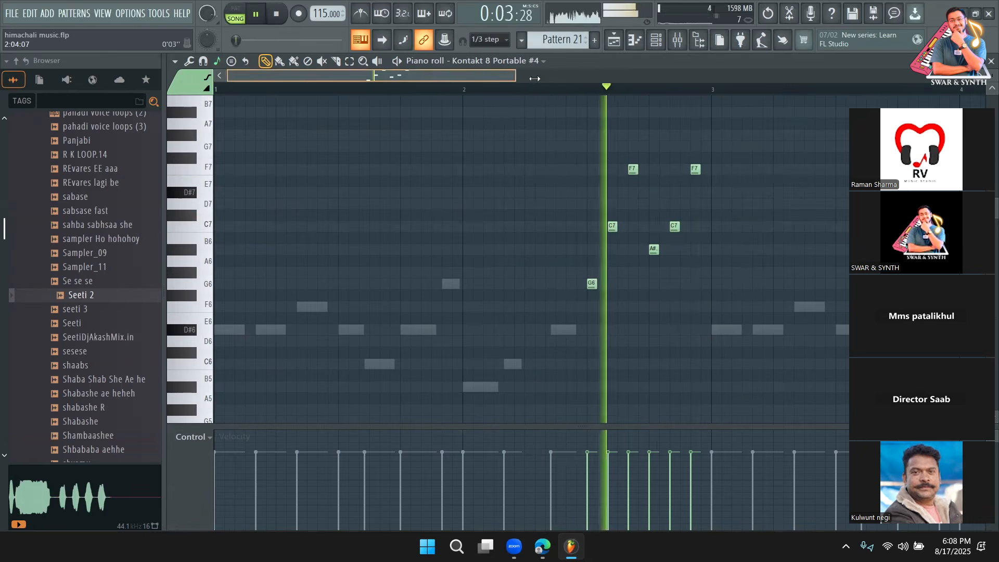
Lower the third note of the banjo run from F7 to C7 and play the phrase back
scroll(590, 89, "down", 2)
left_click_drag(590, 89, 544, 89)
left_click_drag(572, 170, 574, 193)
key("space")
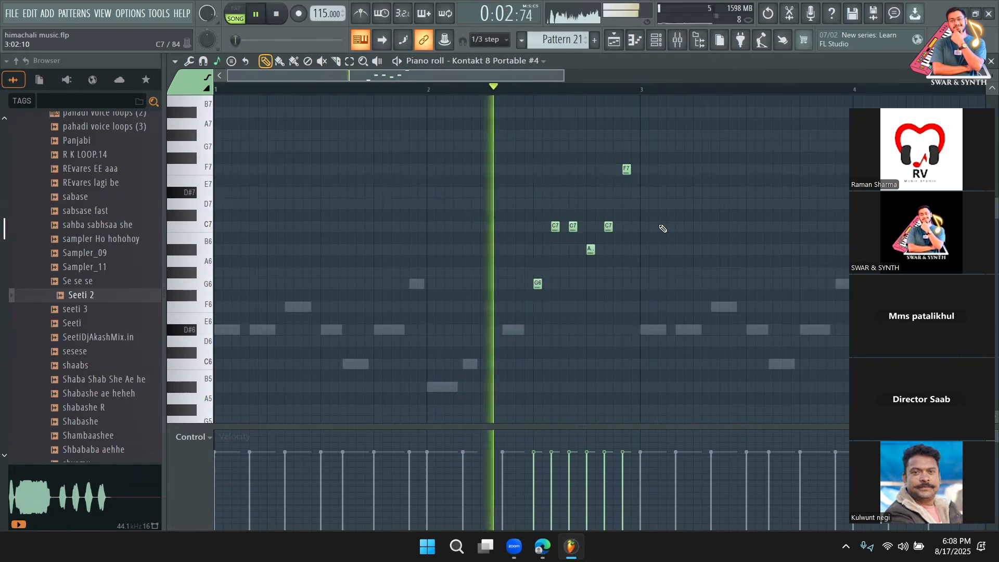
key("space")
Duplicate the six-note banjo run from bar 2 into the second half of bar 4 at the same pitch
left_click_drag(784, 336, 524, 164)
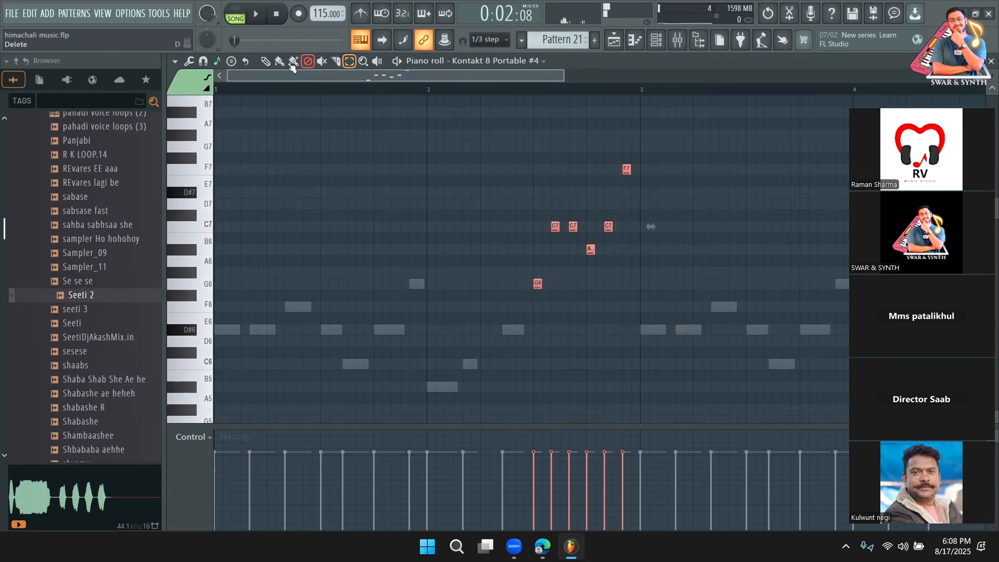
left_click_drag(353, 76, 430, 77)
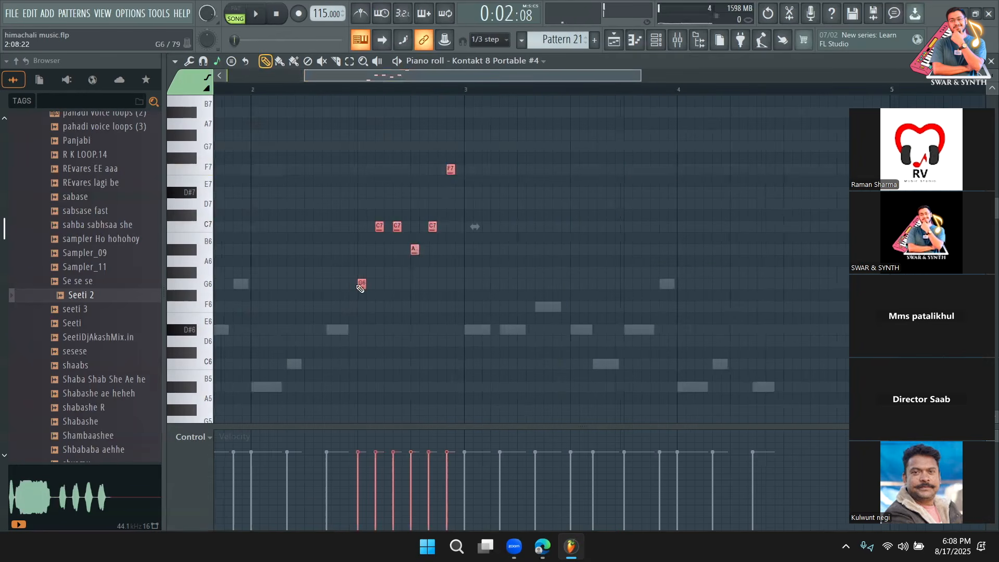
left_click_drag(361, 285, 790, 296)
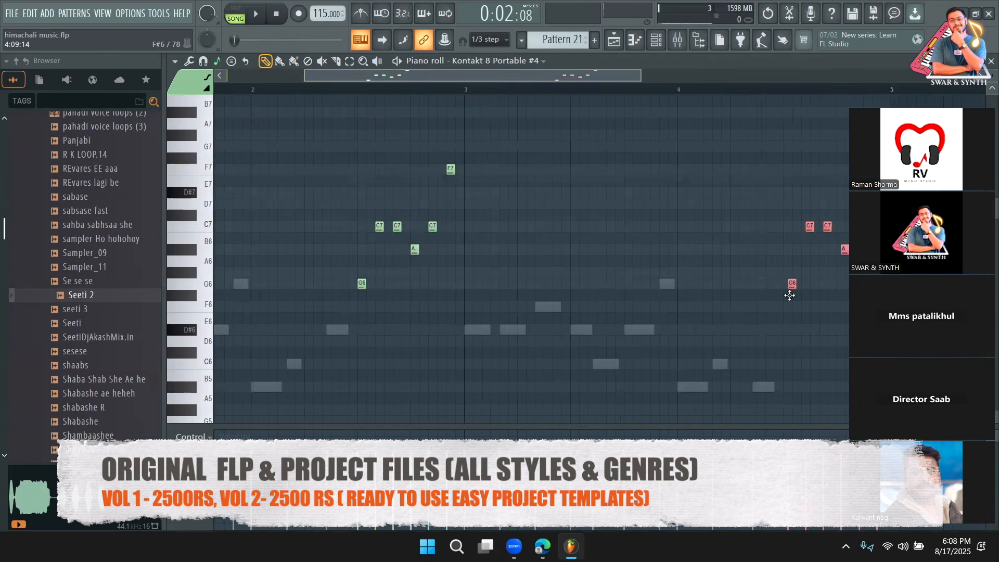
Adjust the Kontakt 8 Portable #4 channel volume during playback from the start, and return to the Playlist arrangement
left_click_drag(310, 75, 234, 88)
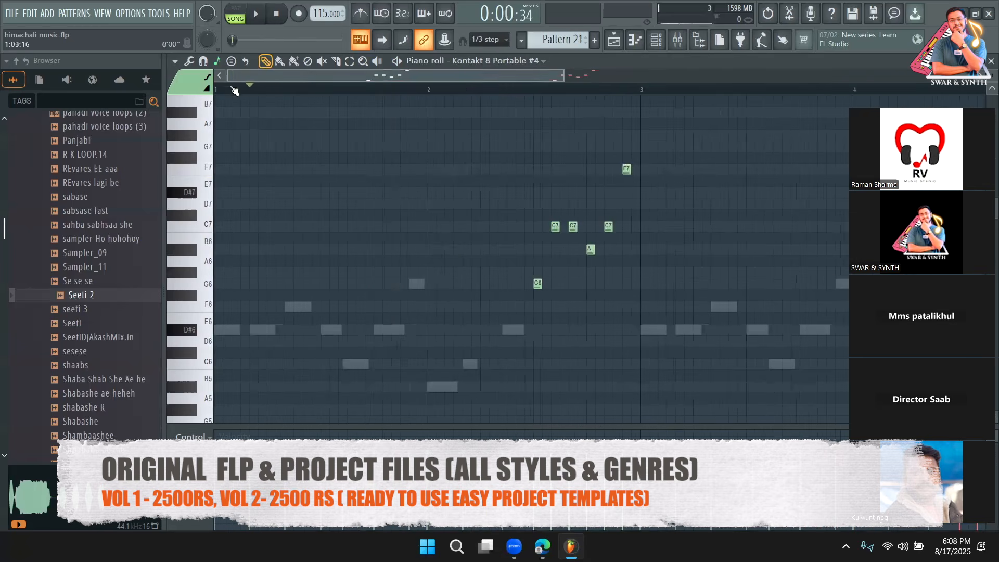
key("space")
key("F6")
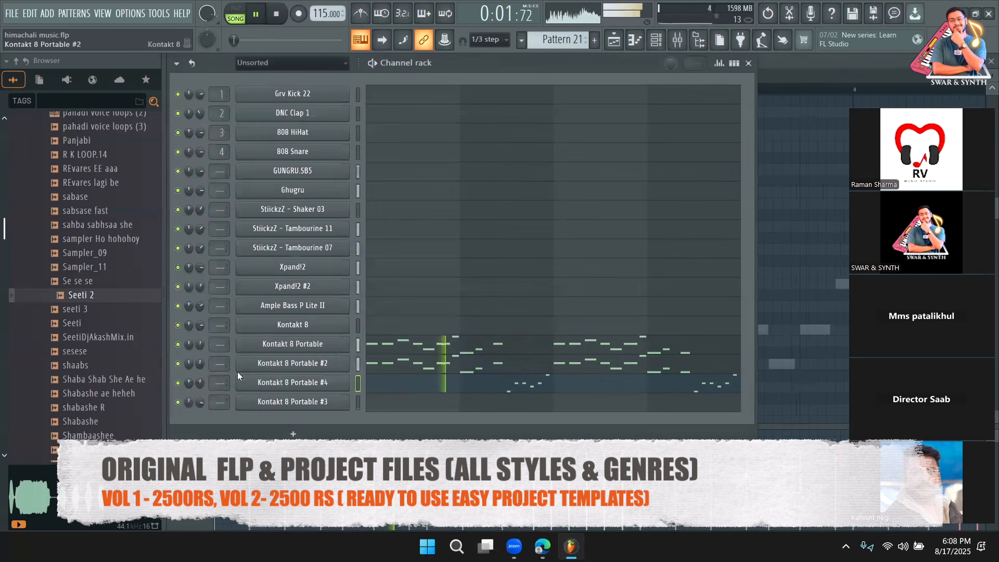
mouse_move(201, 383)
left_mouse_down()
mouse_move(201, 370)
mouse_move(201, 383)
left_mouse_up()
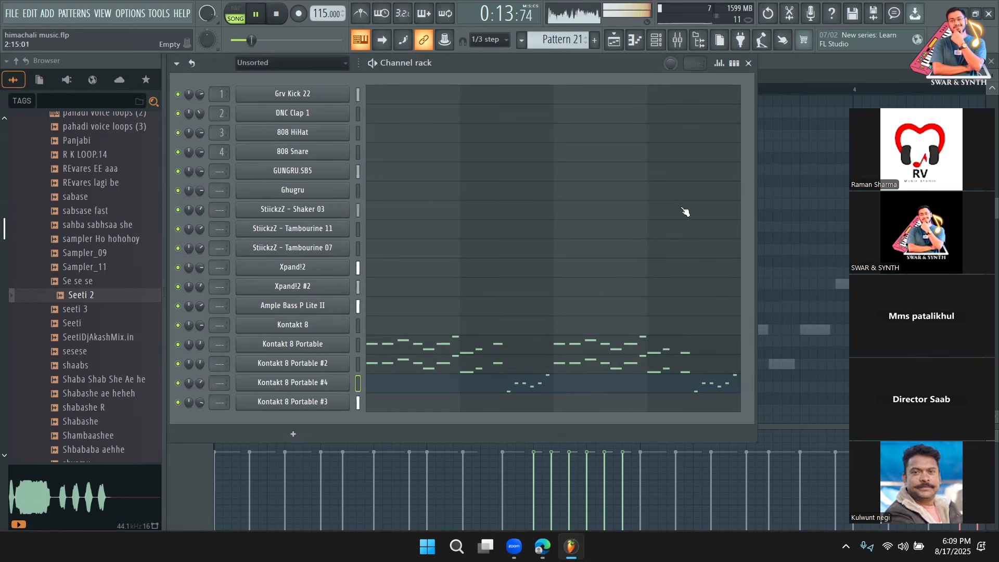
left_click(614, 40)
key("space")
scroll(589, 84, "down", 2)
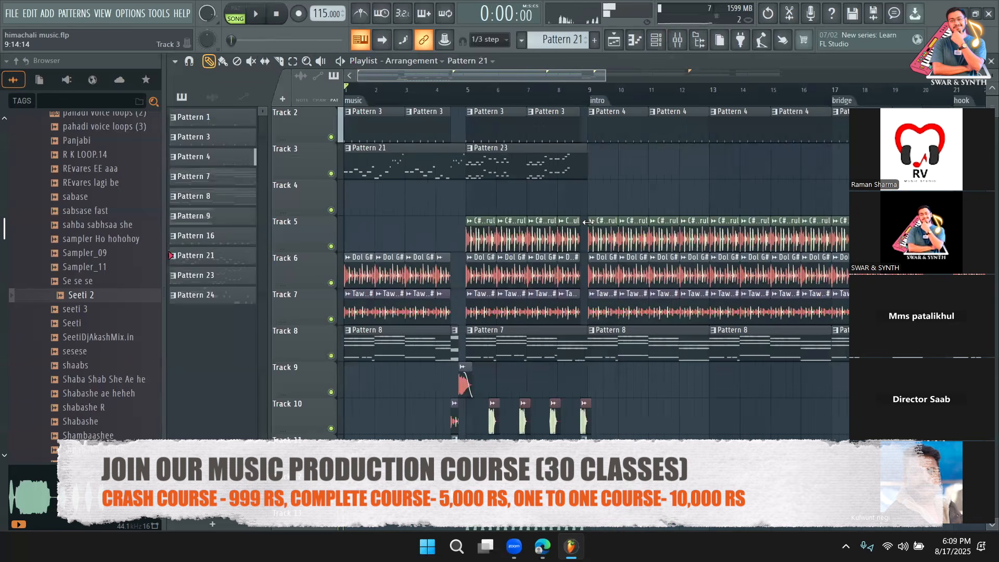
Load the Bettermaker Mastering Compressor DSP into slot 2 of the Master track in the Mixer
left_click(678, 41)
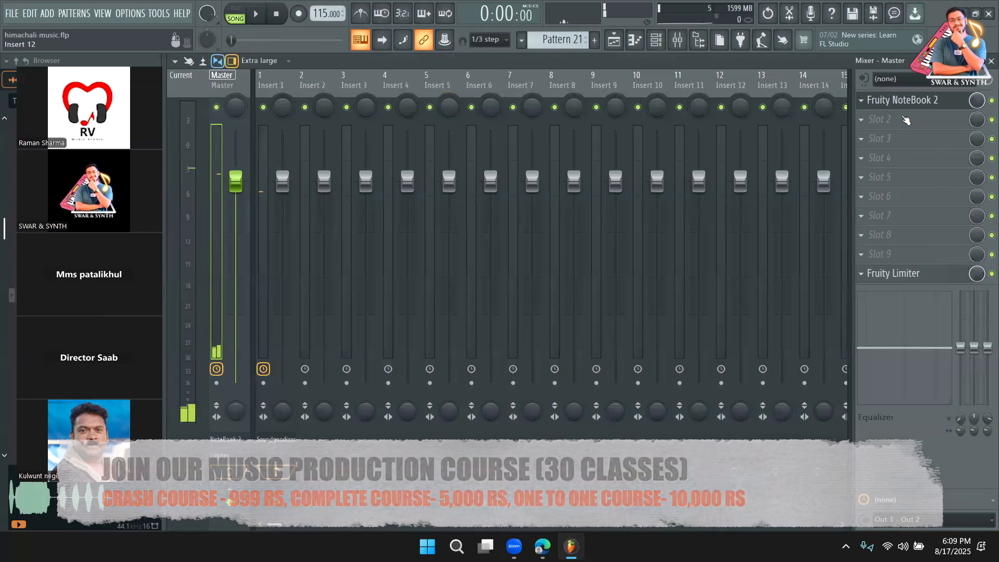
left_click(906, 120)
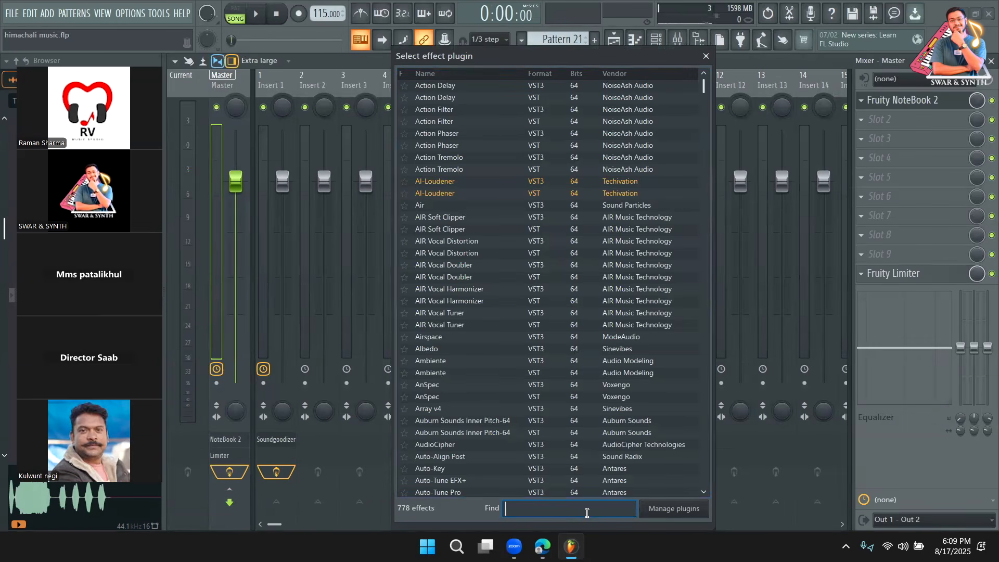
type("comp")
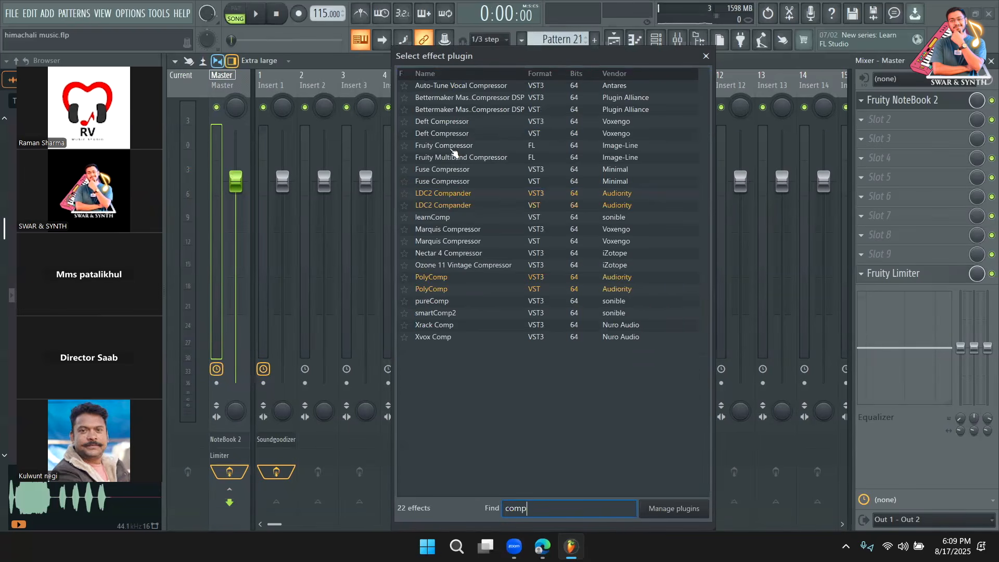
left_click(517, 110)
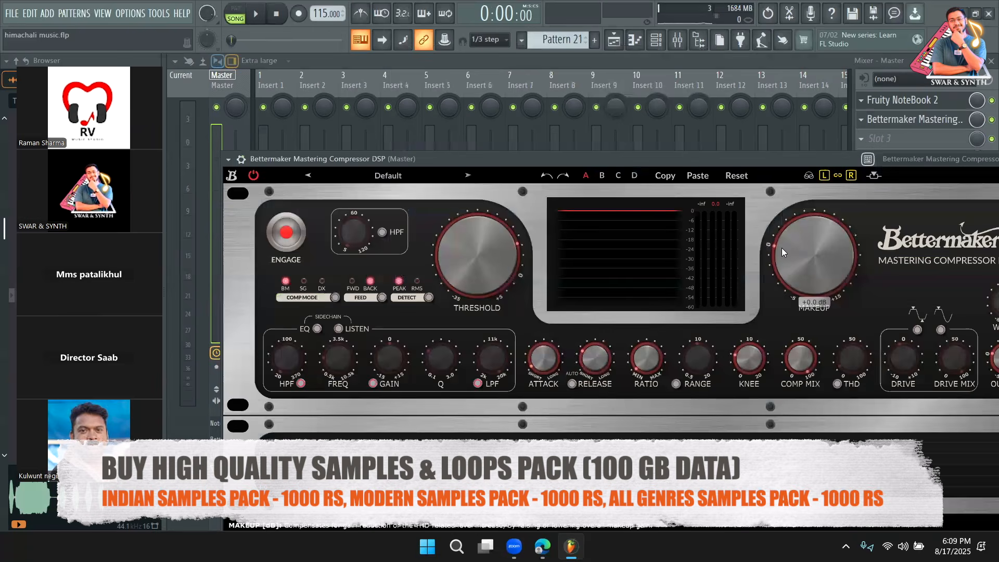
Set the Master compressor's makeup gain to 5.1 dB and lower its threshold slightly, playing the song briefly
key("space")
left_click_drag(781, 248, 807, 239)
key("space")
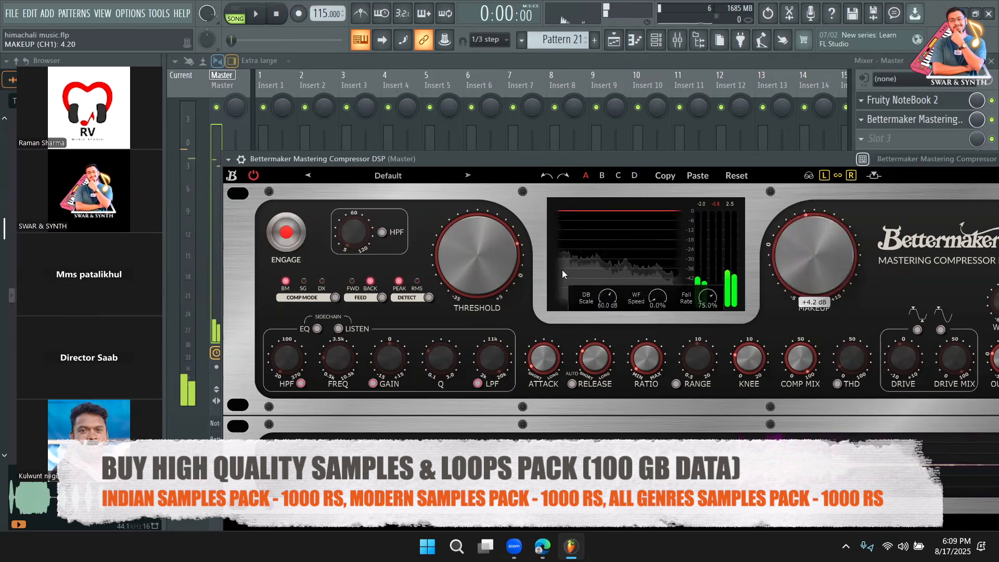
left_click_drag(486, 265, 495, 279)
left_click_drag(817, 263, 818, 255)
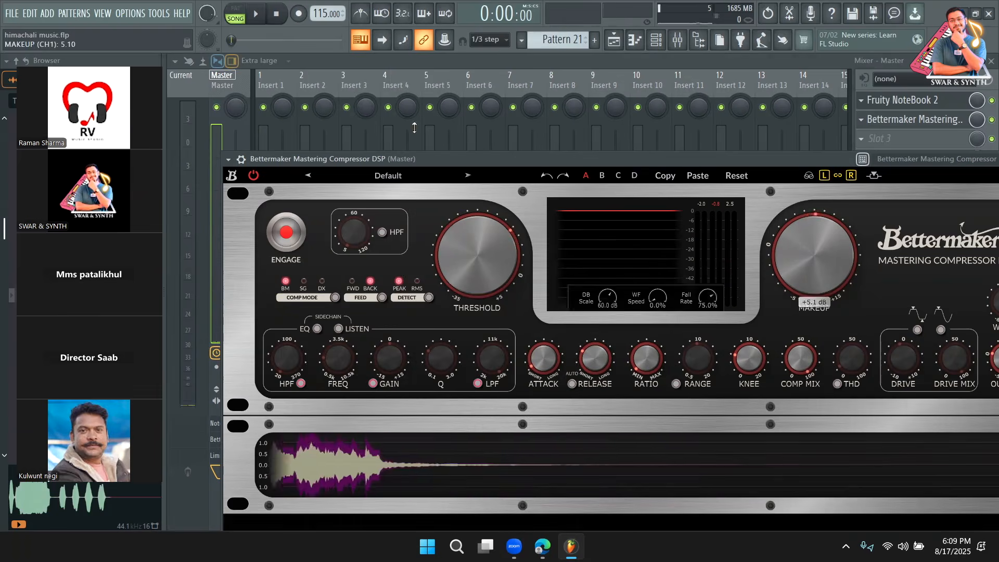
left_click(336, 65)
left_click(267, 86)
left_click_drag(287, 84, 652, 253)
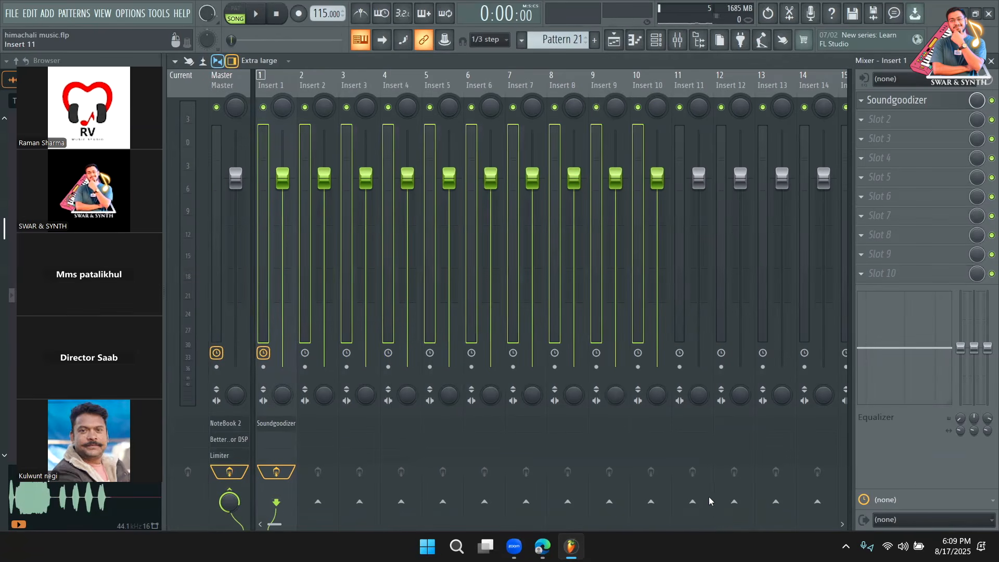
left_click_drag(686, 85, 188, 82)
left_click(229, 90)
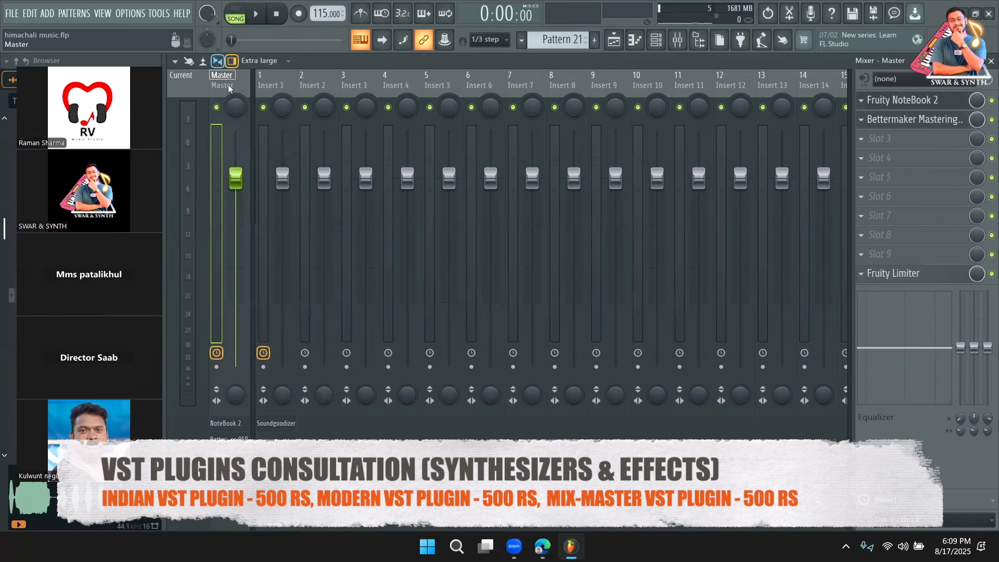
Set the Master compressor's threshold to -9.7 dB and its makeup gain to 6.5 dB during song playback
left_click(904, 121)
key("space")
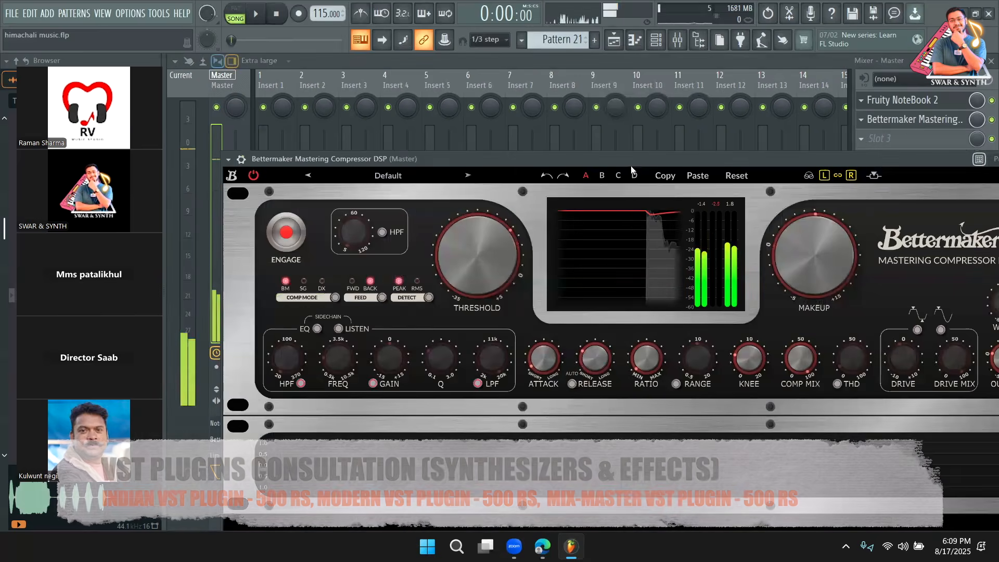
left_click_drag(746, 232, 754, 215)
left_click_drag(417, 240, 418, 246)
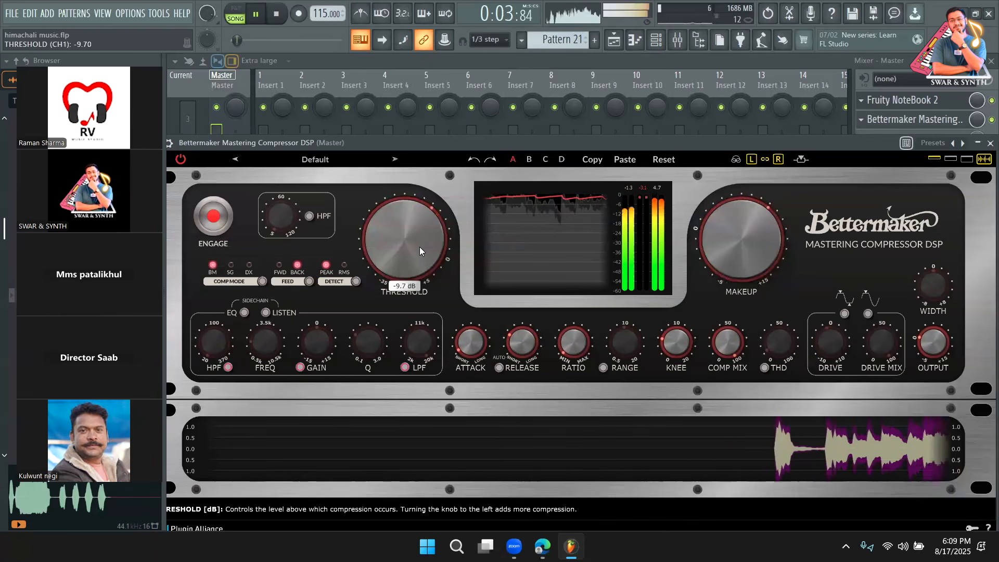
left_click_drag(749, 235, 750, 241)
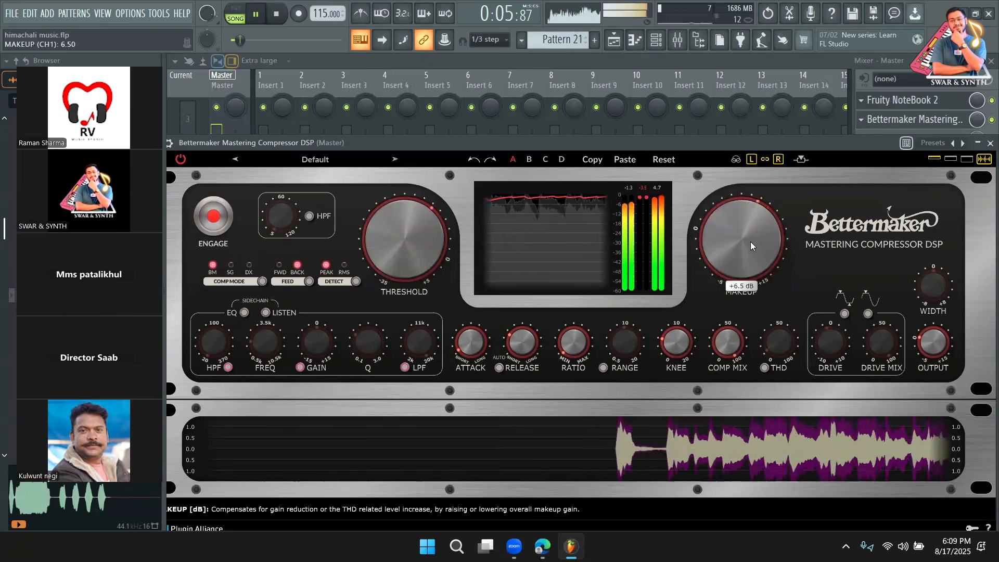
Fine-tune the compressor's threshold with makeup gain at 6.7 dB by ear, and close the plugin and stop playback
left_click_drag(410, 260, 404, 265)
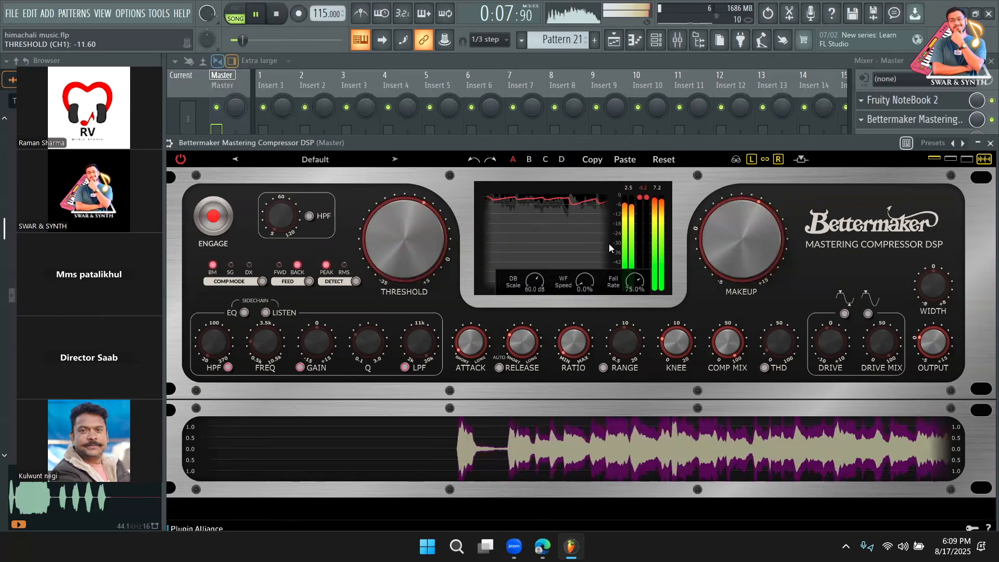
left_click_drag(375, 255, 376, 256)
left_click_drag(729, 247, 734, 246)
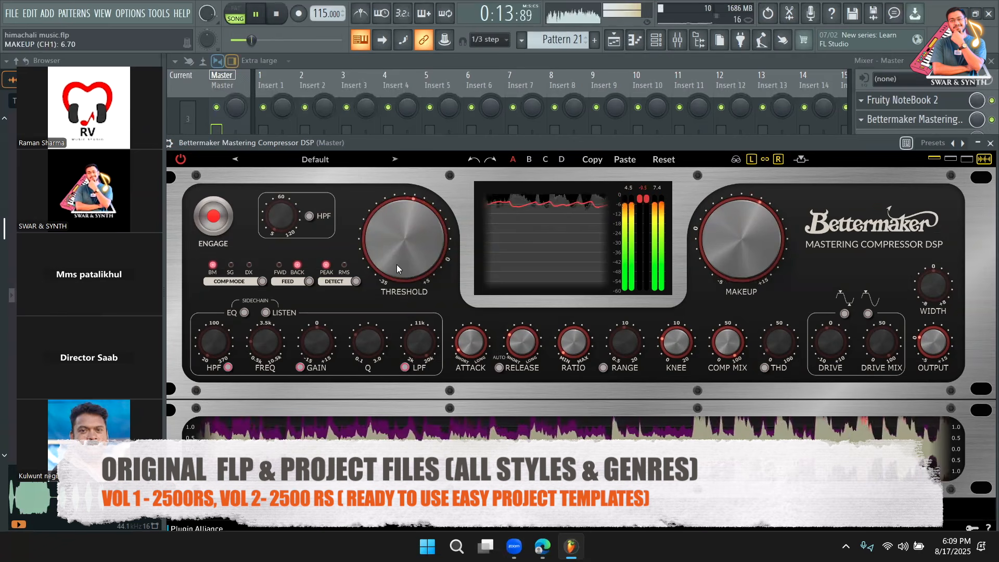
left_click_drag(396, 265, 396, 256)
left_click(990, 143)
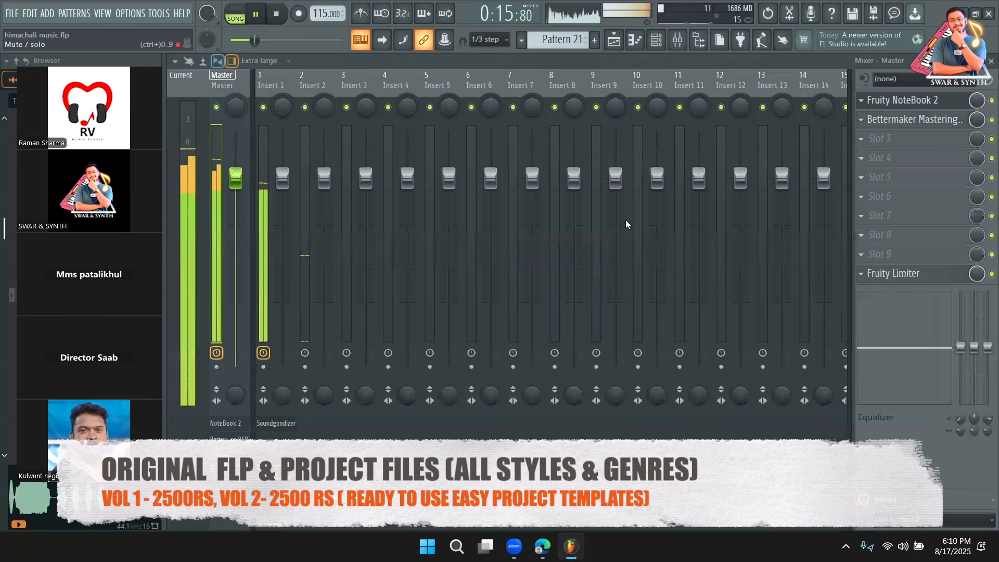
key("space")
Adjust the Master track's stereo separation slightly
left_click(261, 85)
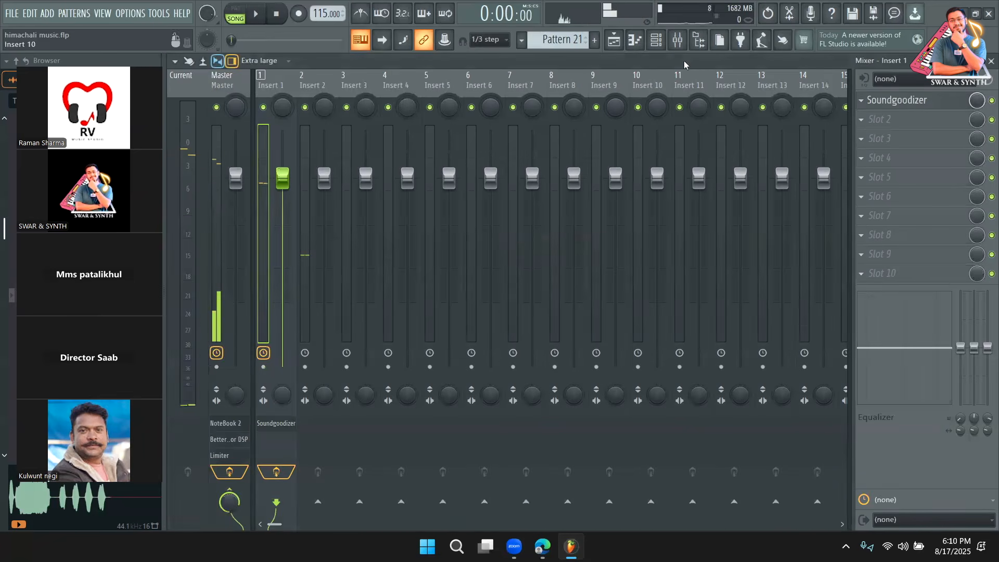
left_click(655, 46)
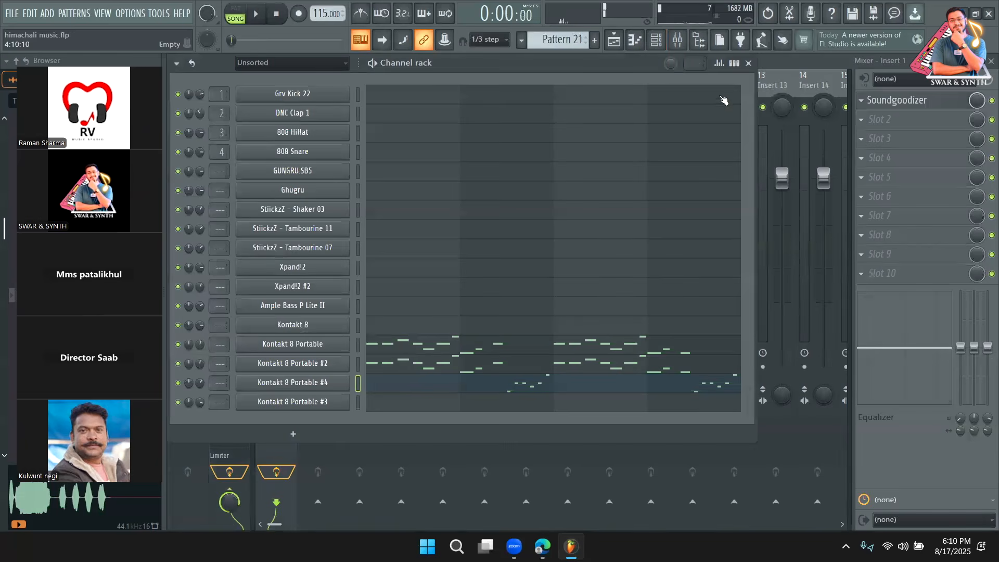
left_click(748, 63)
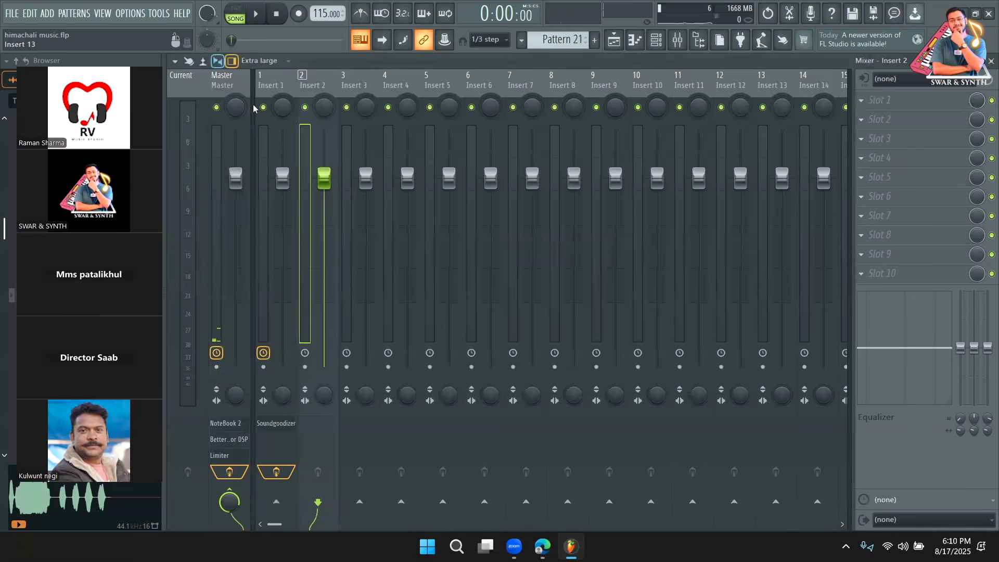
left_click_drag(234, 401, 234, 392)
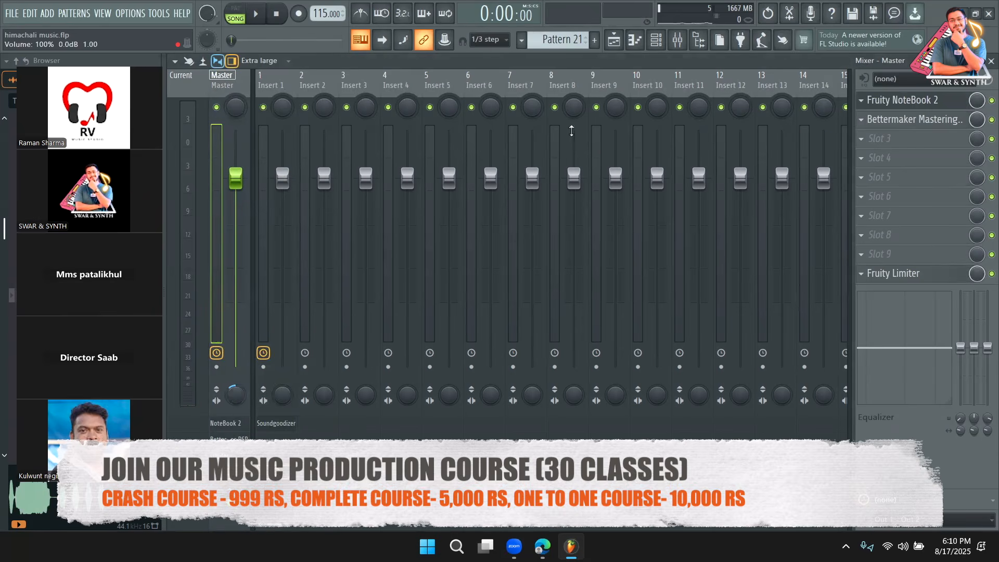
Return to the full arrangement in the Playlist and search the sample browser for "madal"
left_click(618, 41)
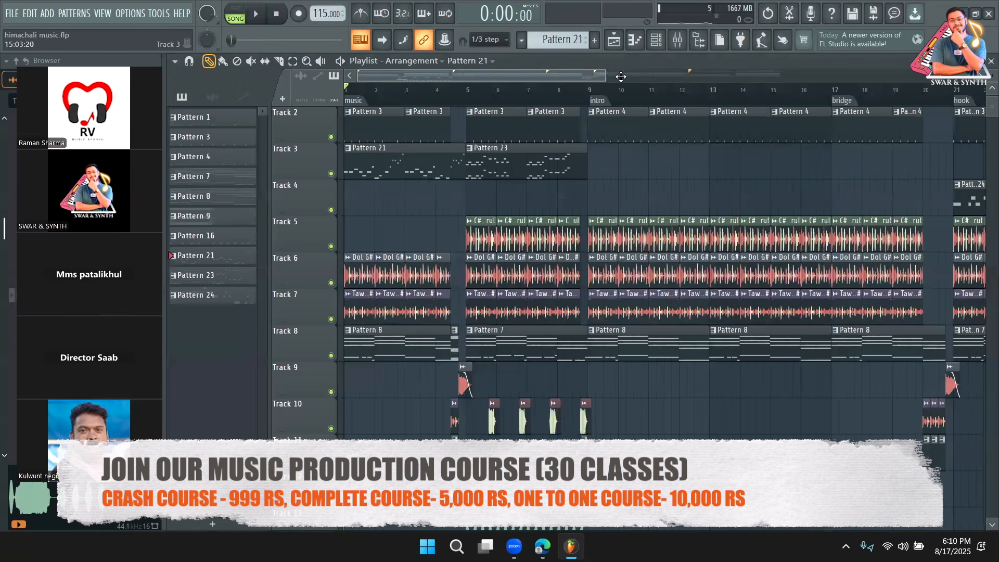
left_click_drag(607, 79, 824, 78)
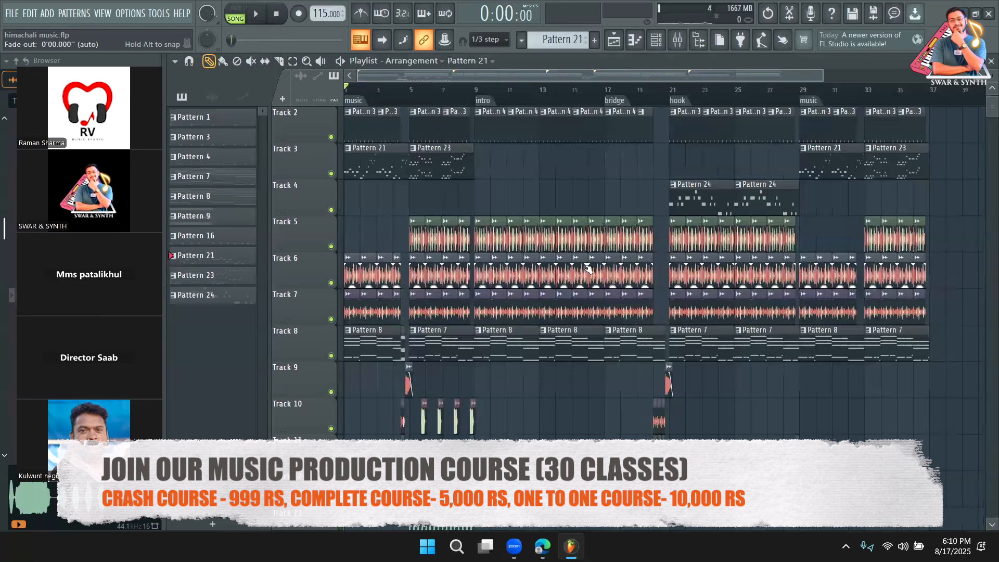
scroll(784, 239, "down", 1)
scroll(393, 382, "down", 1)
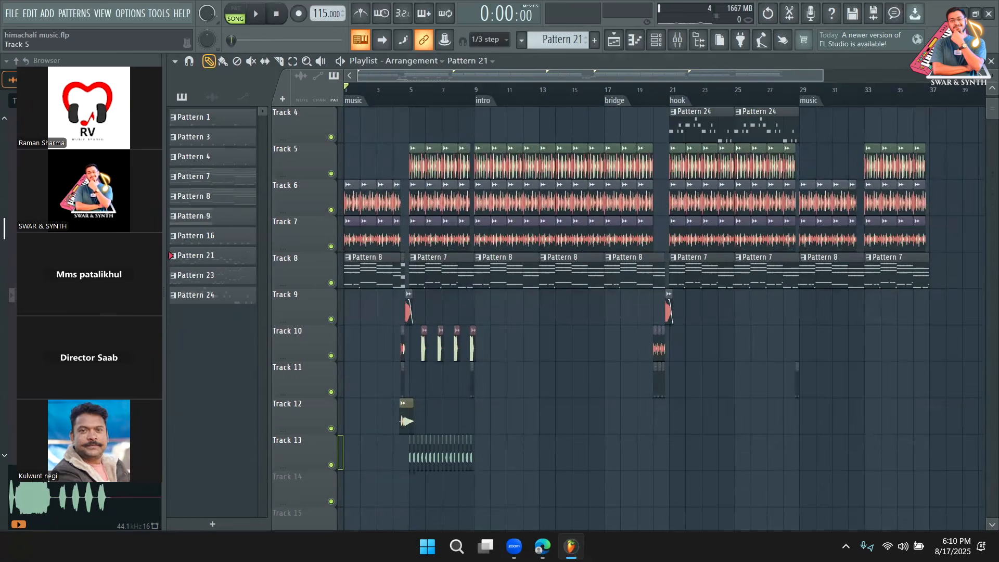
left_click_drag(136, 69, 728, 93)
left_click(71, 104)
type("m")
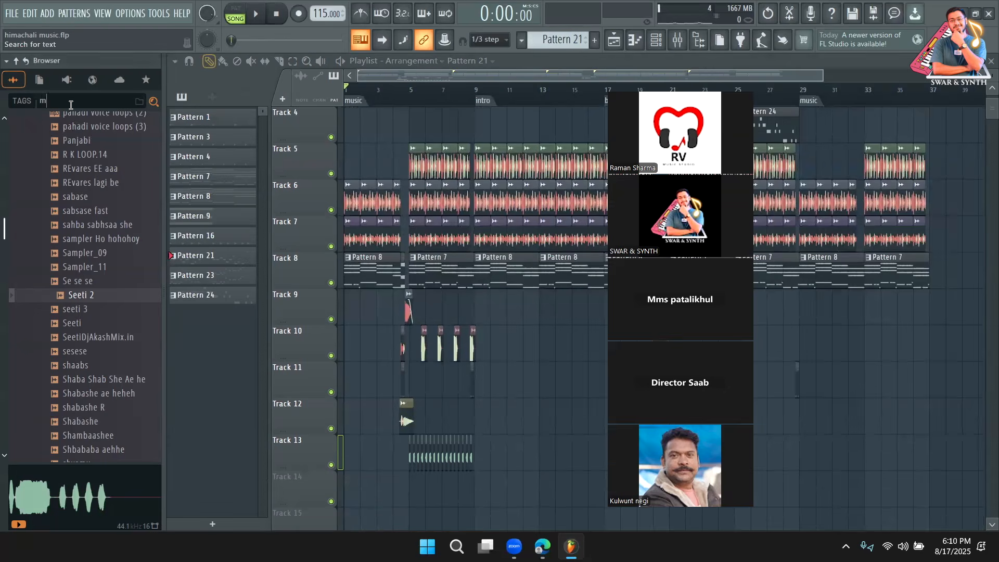
type("adal")
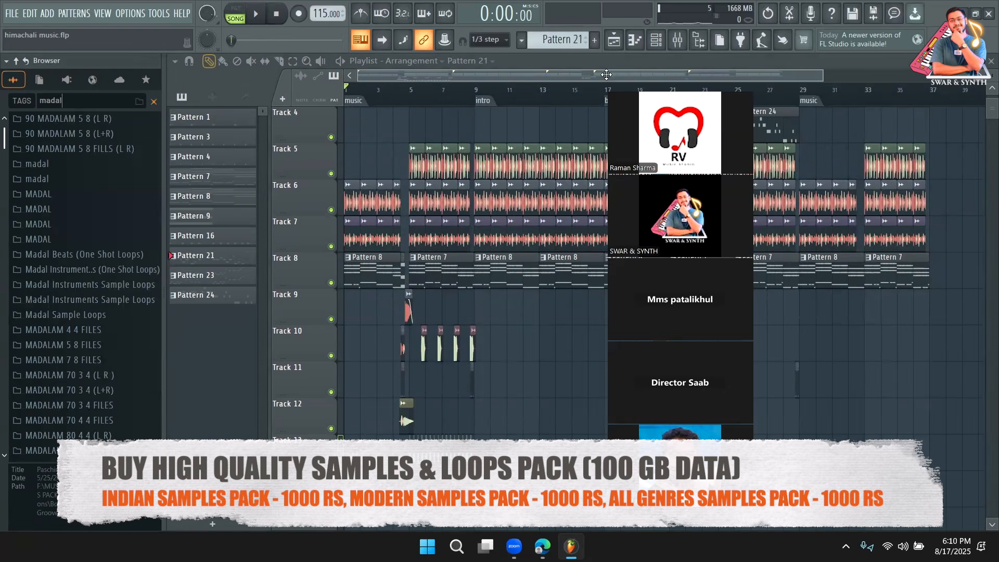
Open Pattern 1 from its clips in the Playlist, play it briefly and show its step grid in the Channel rack
double_click(440, 456)
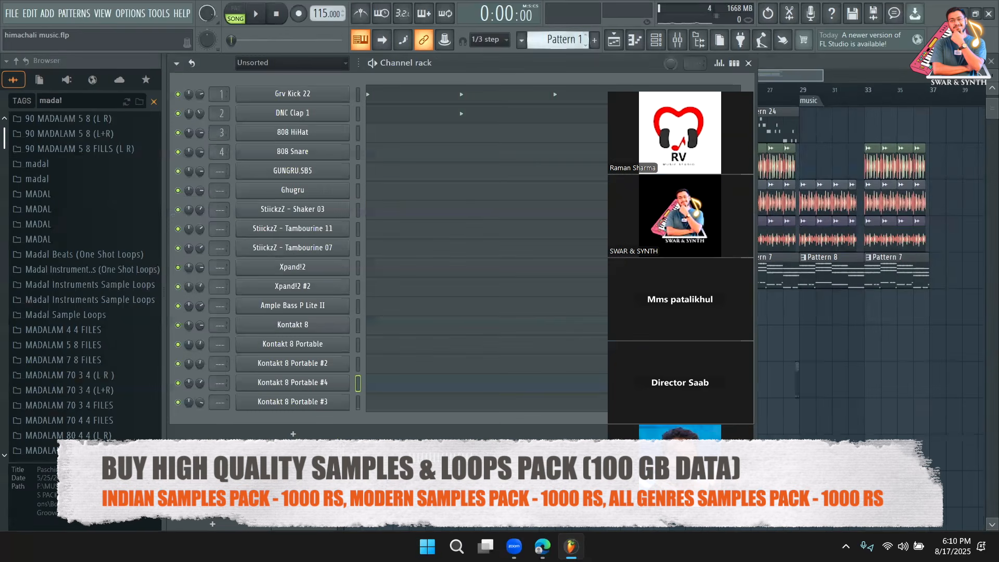
key("space")
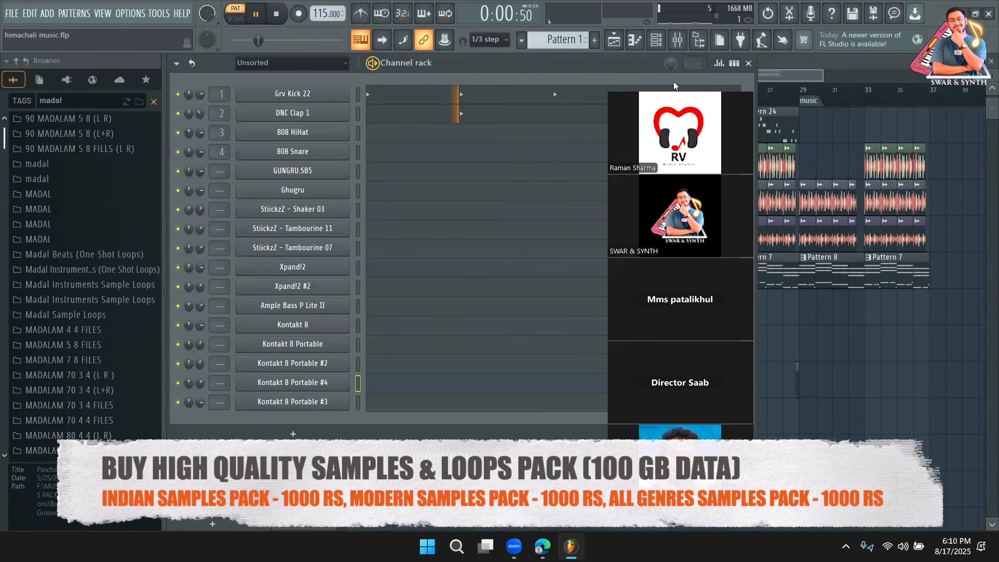
left_click_drag(674, 81, 735, 64)
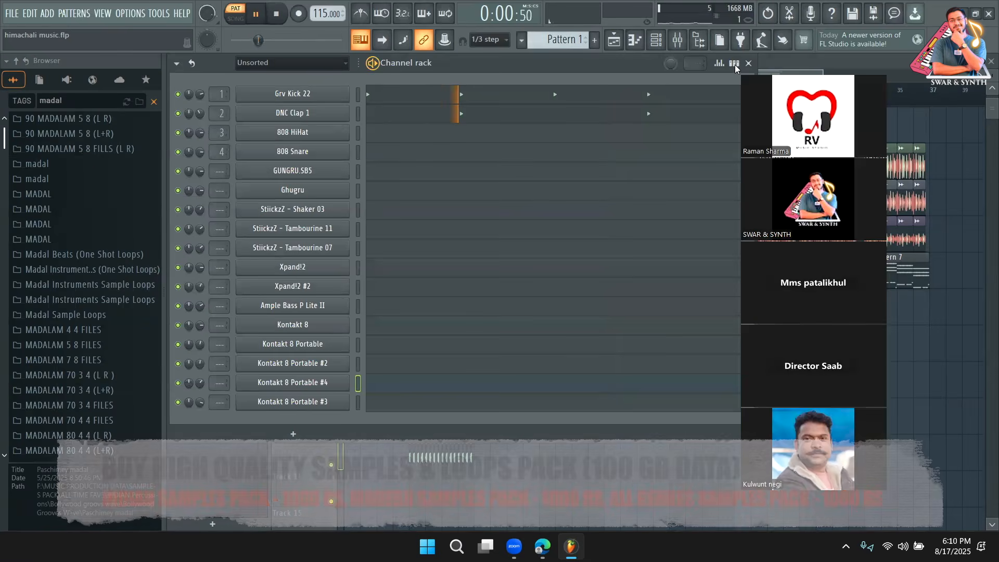
key("space")
Audition the madal one-shots and add AR_VB_madal_fog_tape_vinyl_G as a channel below DNC Clap 1
left_click(62, 179)
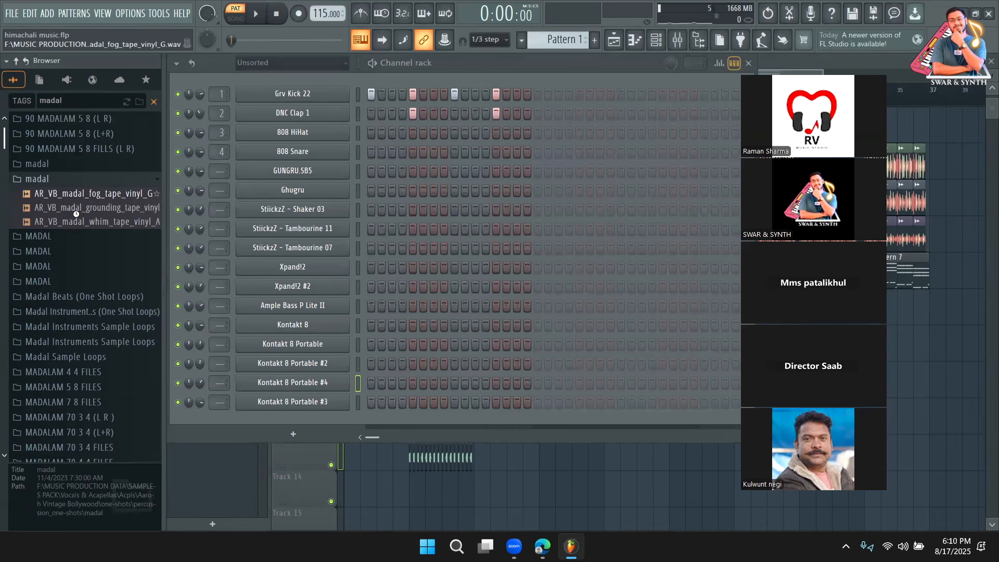
left_click(84, 209)
left_click(94, 195)
left_click(92, 222)
left_click(119, 196)
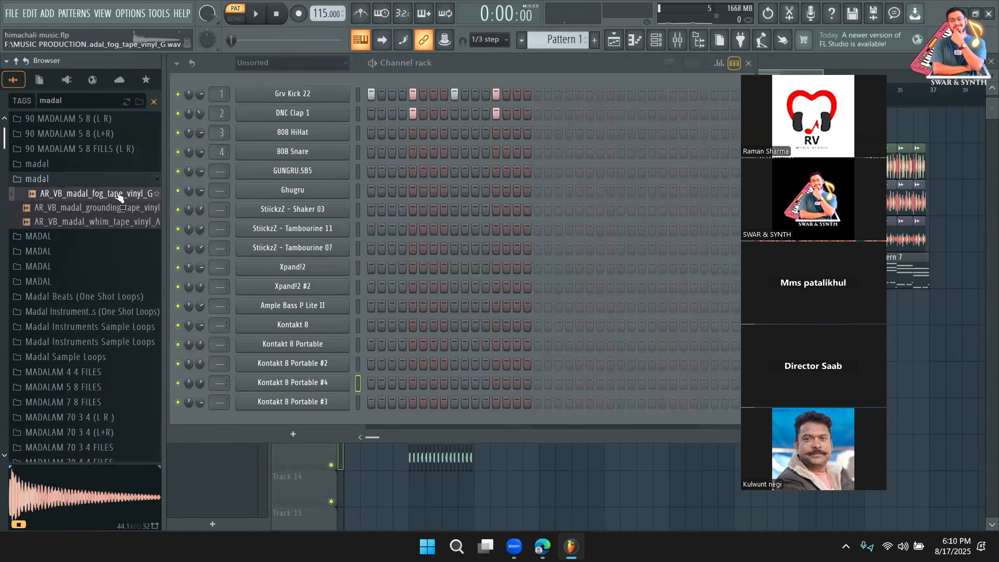
left_click_drag(119, 198, 313, 127)
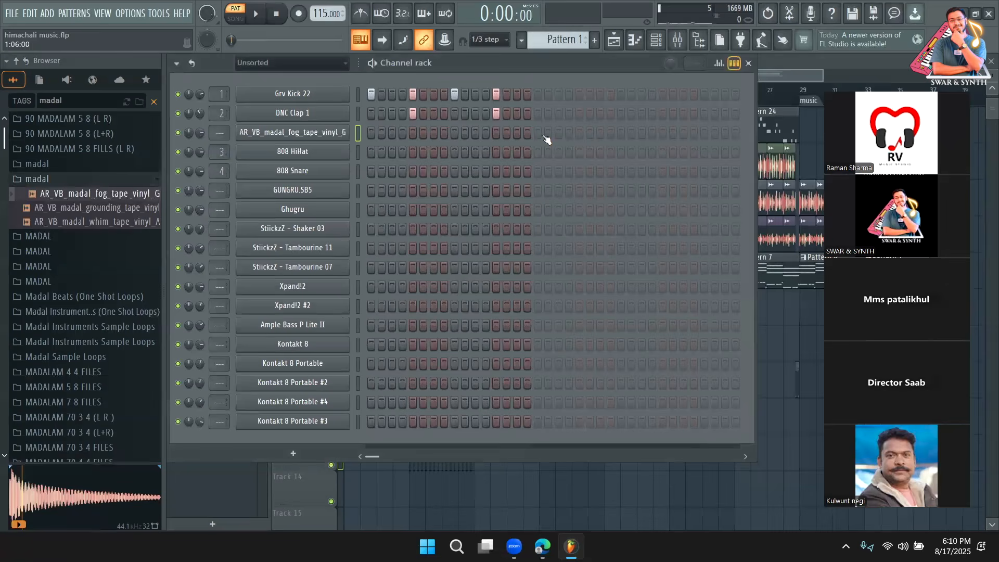
Open the madal channel's piano roll and audition its keys down to D#5
key("F7")
left_click(655, 48)
left_click(780, 78)
left_click_drag(754, 71, 505, 73)
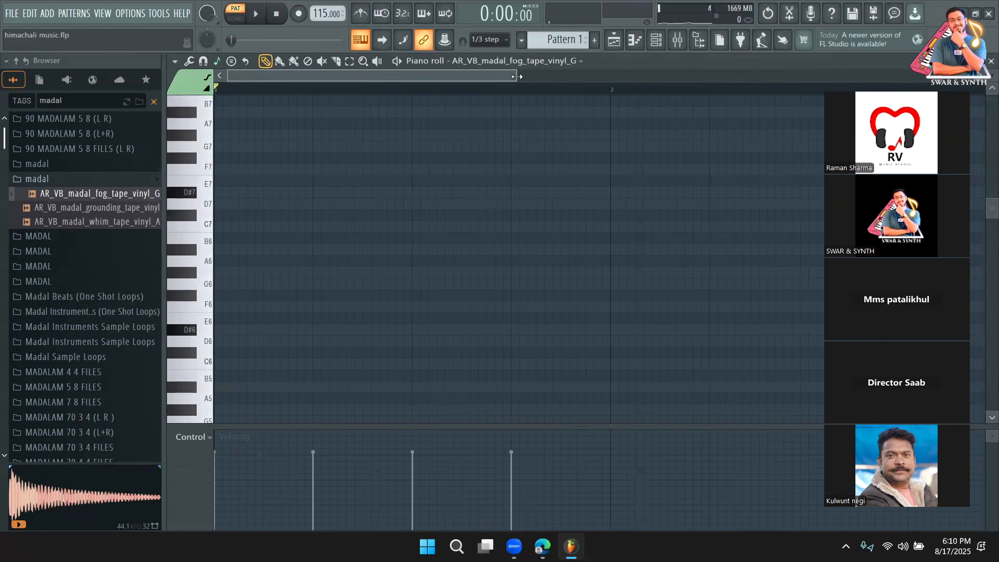
scroll(210, 184, "up", 2)
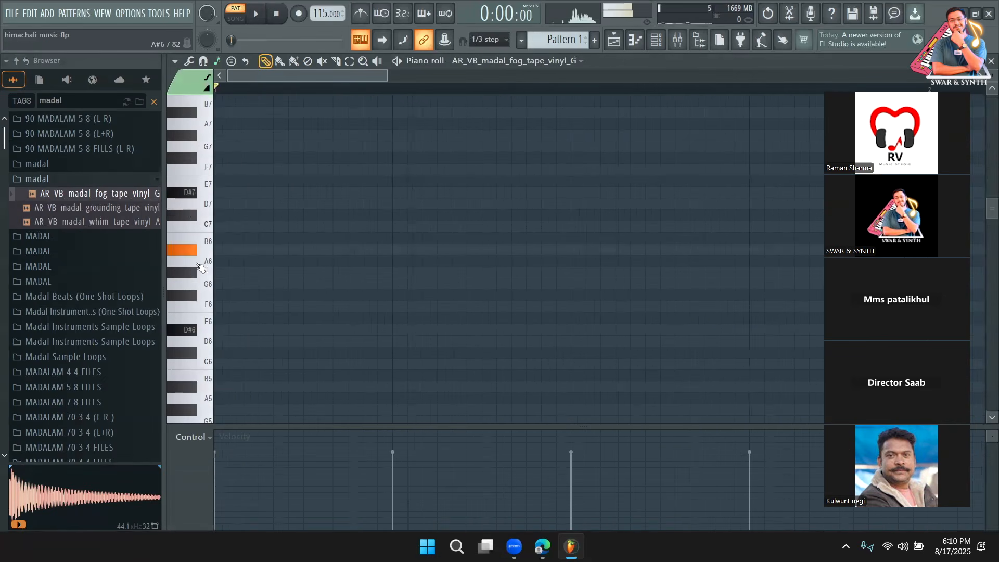
scroll(210, 336, "down", 4)
left_click(192, 331)
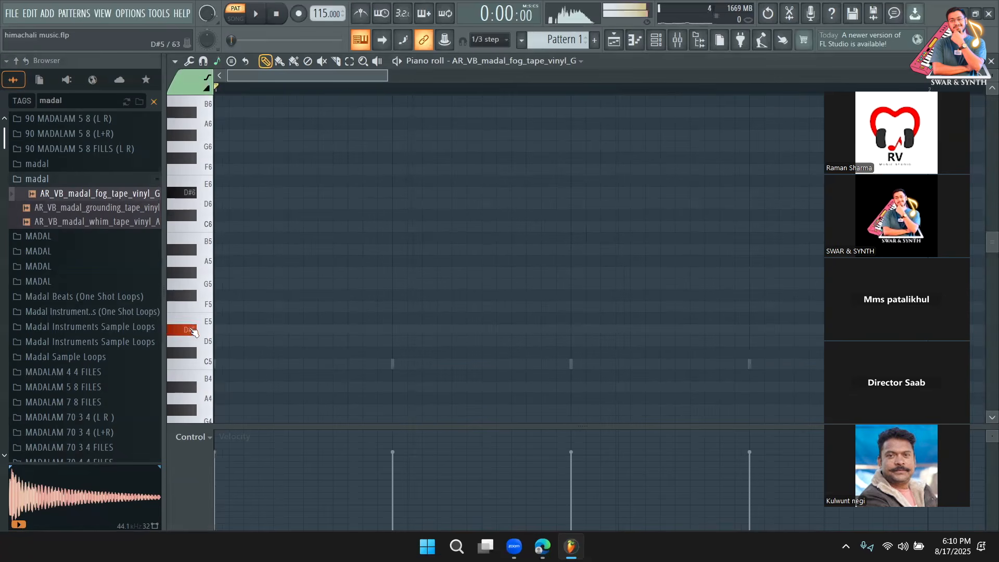
Place D#5 madal notes within beats 1 and 2, playing the pattern to settle the first note at 1:03:16
key("space")
left_click(344, 330)
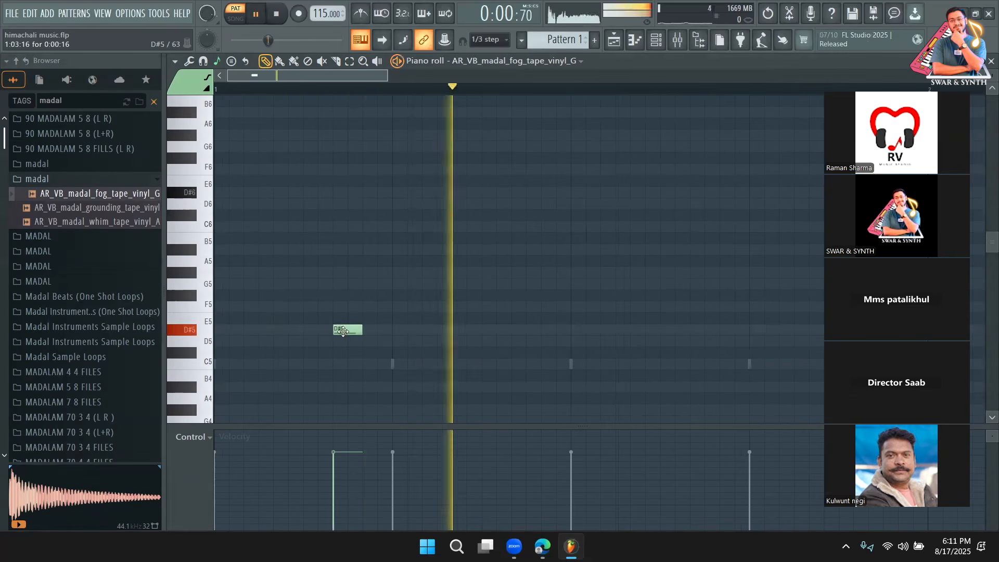
left_click(475, 331)
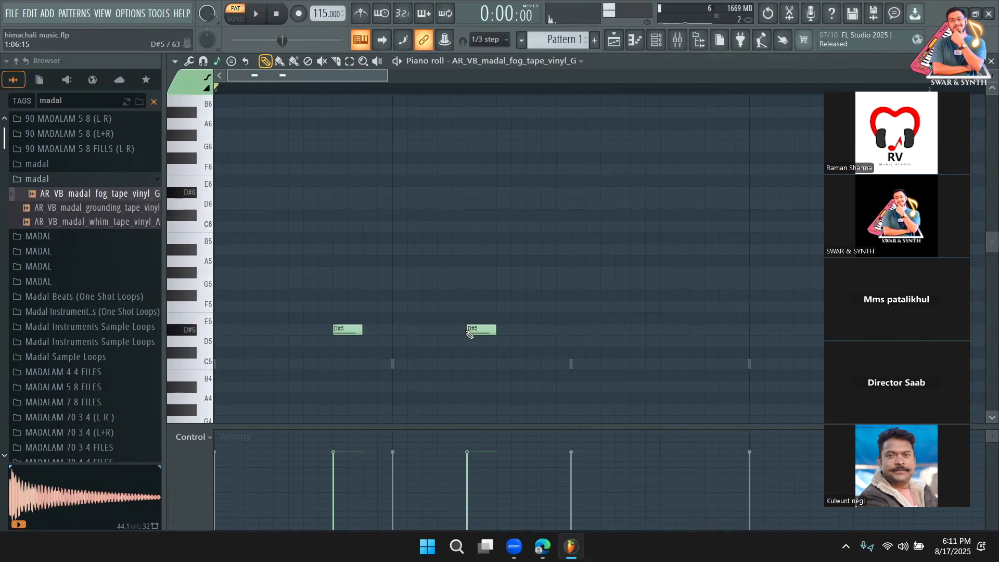
mouse_move(349, 330)
left_mouse_down()
mouse_move(333, 330)
mouse_move(354, 330)
left_mouse_up()
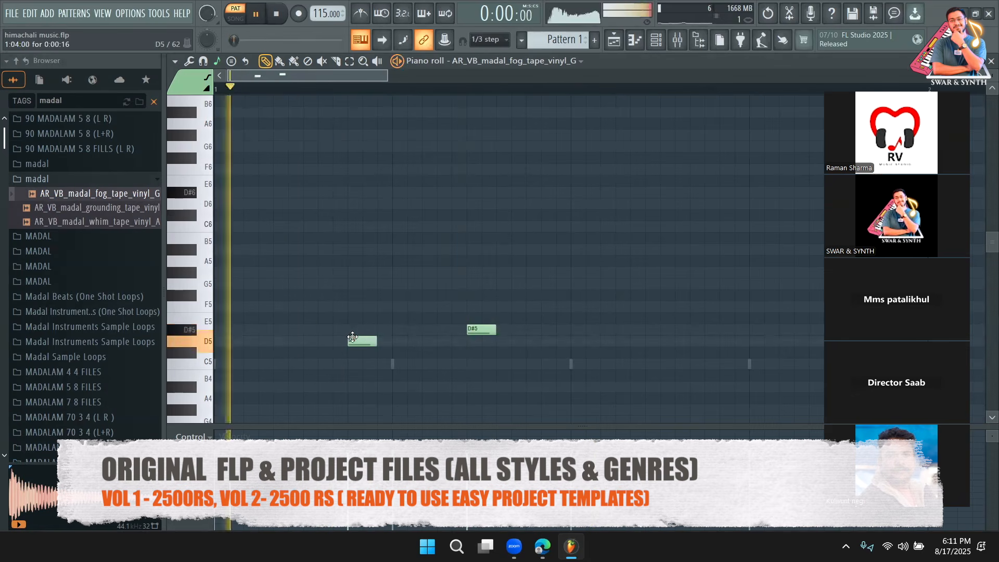
key("space")
key("space")
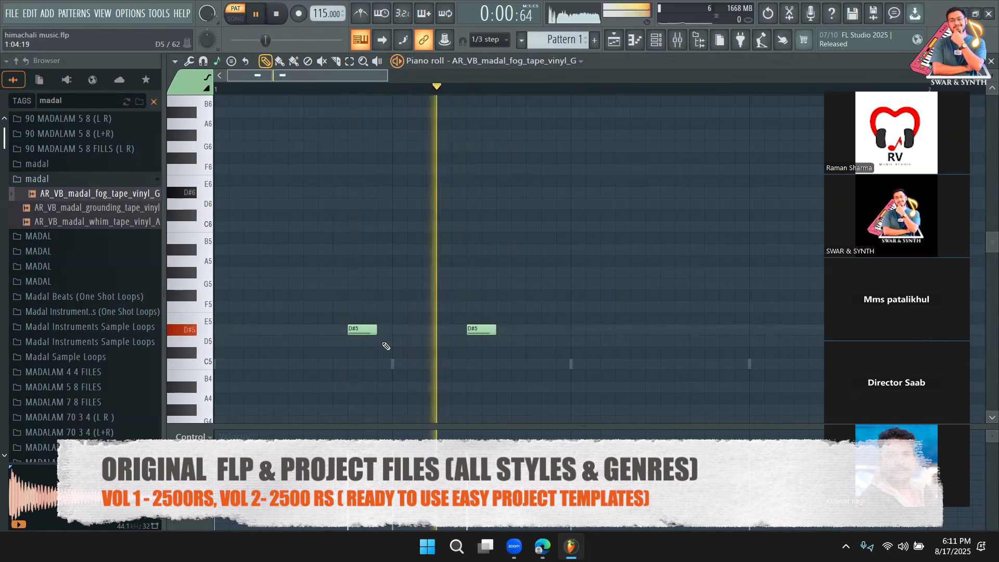
key("space")
left_click_drag(366, 330, 337, 328)
key("space")
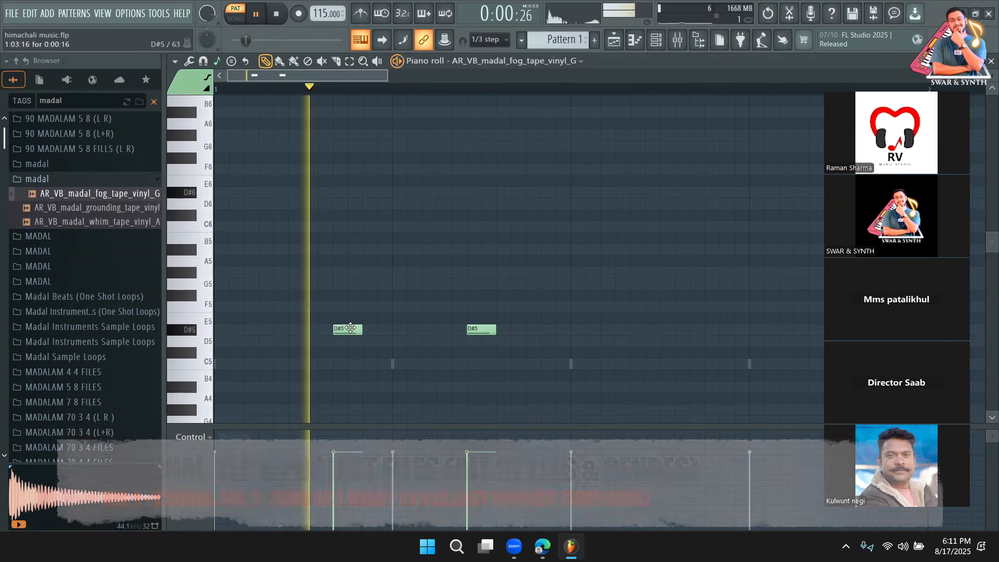
Add two more D#5 madal notes near the ends of beats 3 and 4, checking the last one's timing by ear
left_click(692, 330)
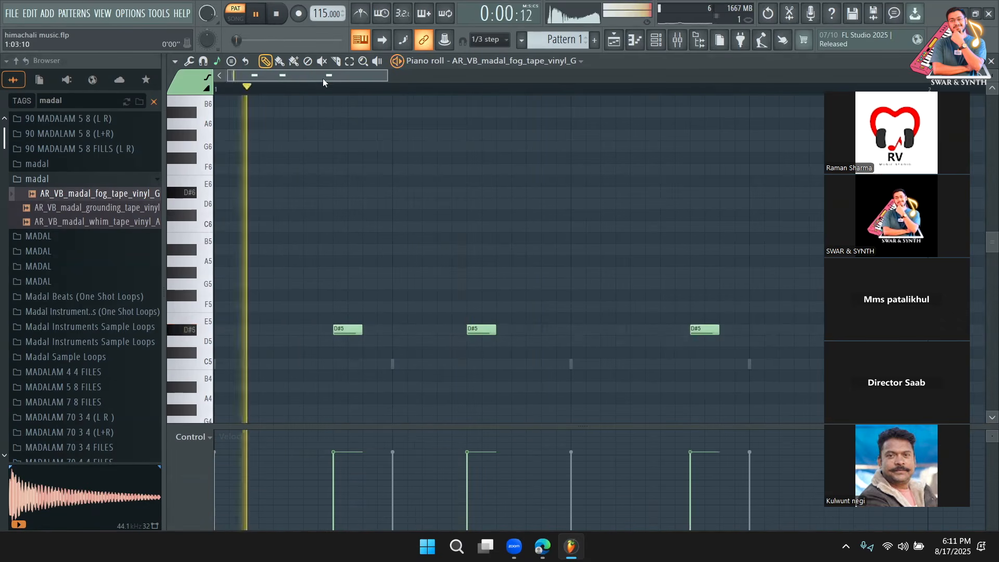
left_click_drag(334, 76, 403, 89)
left_click(489, 338)
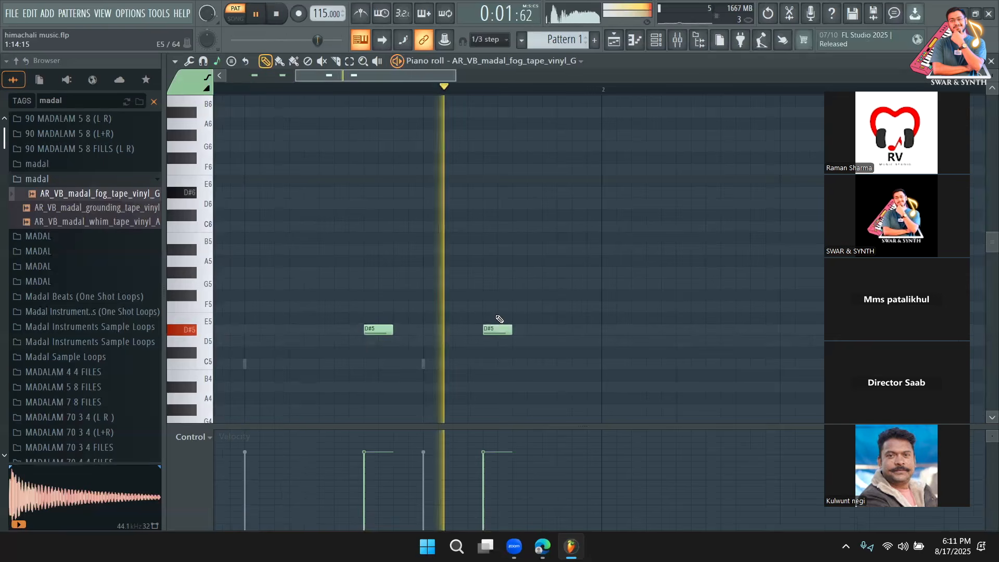
key("space")
left_click_drag(490, 334, 512, 328)
key("space")
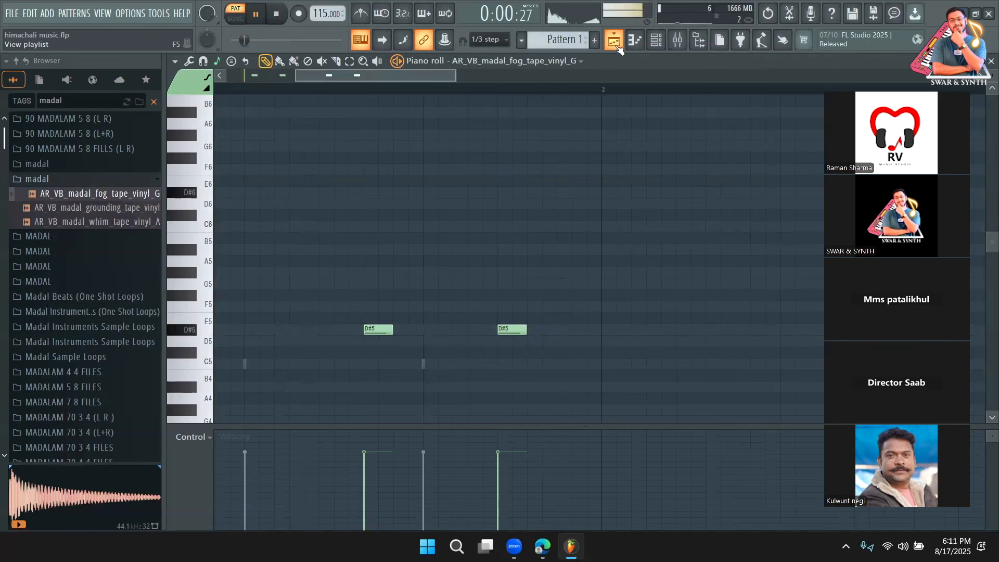
key("space")
Return to the Playlist, set snapping to Cell and play the intro with only Tracks 1 and 5 unmuted
key("F5")
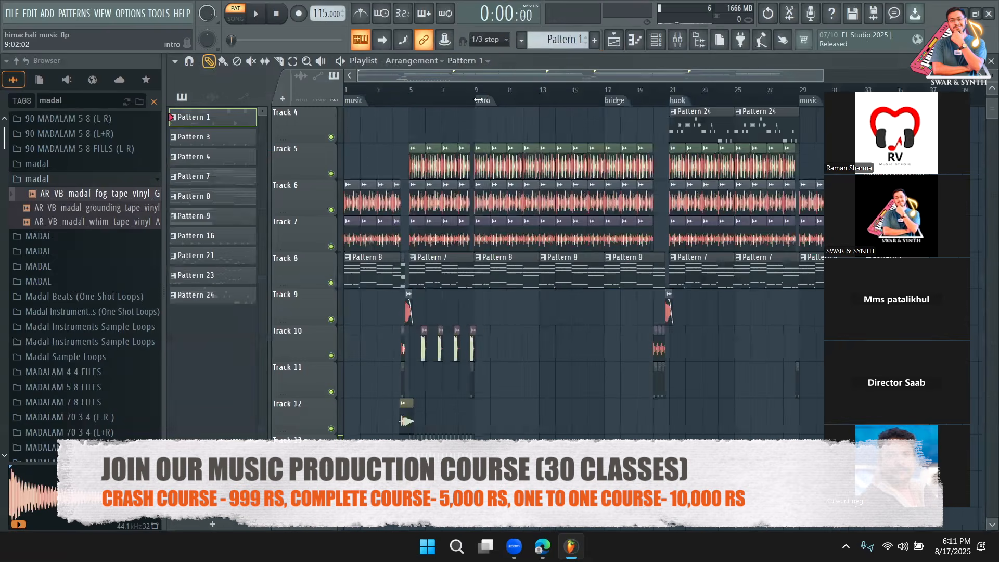
left_click(478, 40)
left_click(496, 63)
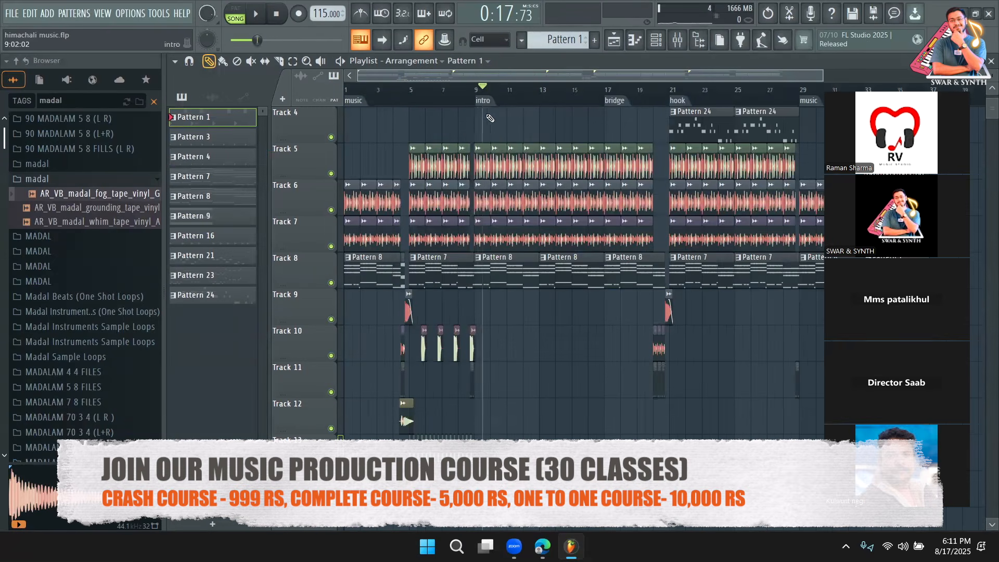
scroll(490, 118, "up", 3)
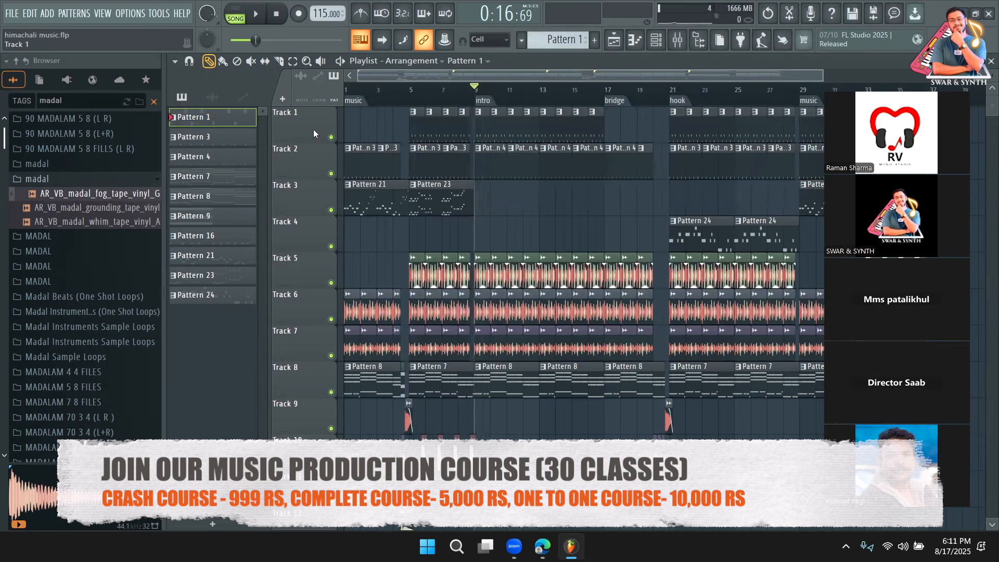
right_click(331, 137)
key("space")
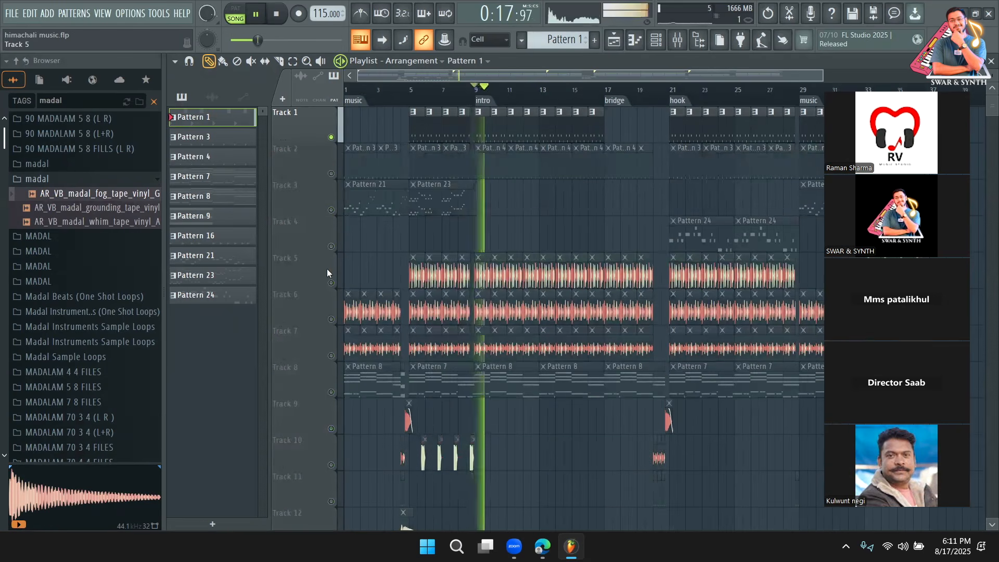
left_click(331, 283)
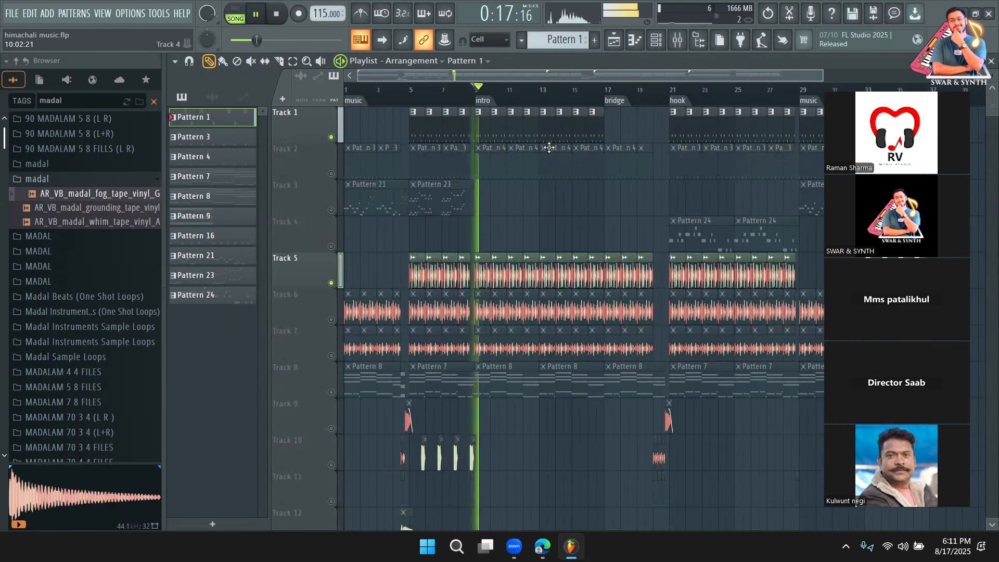
Check the madal channel's sampler settings from the Channel rack, then go back to the Playlist
left_click(655, 41)
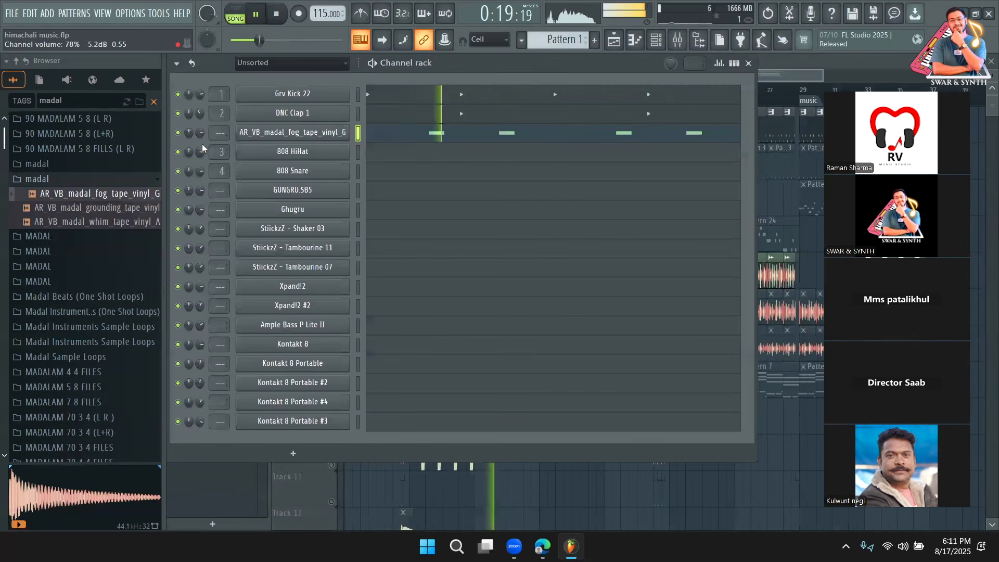
left_click(293, 132)
key("space")
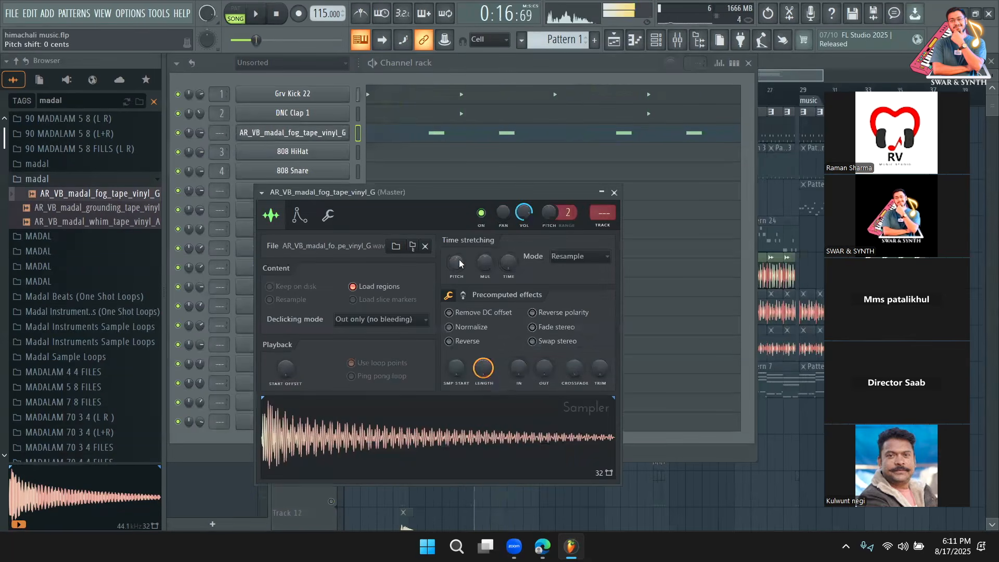
left_click(220, 485)
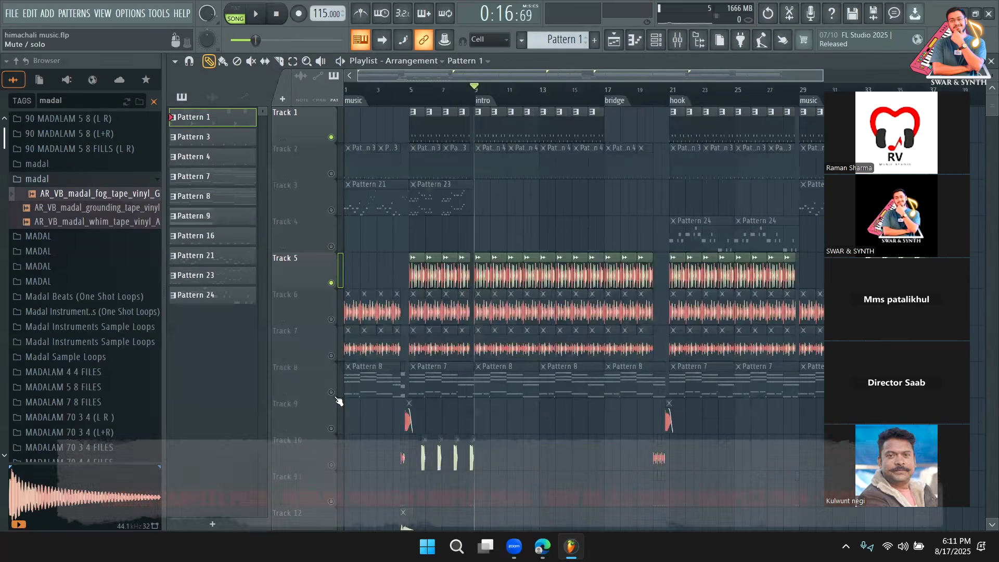
Play the intro with Track 8 added, show the madal channel in the Channel rack and restore all tracks
left_click(331, 392)
key("space")
left_click(656, 40)
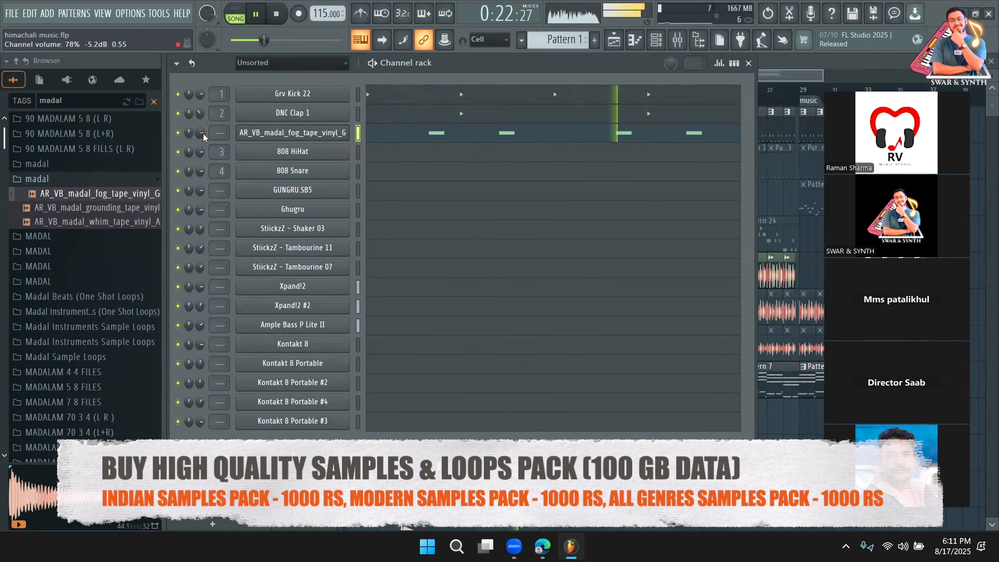
key("space")
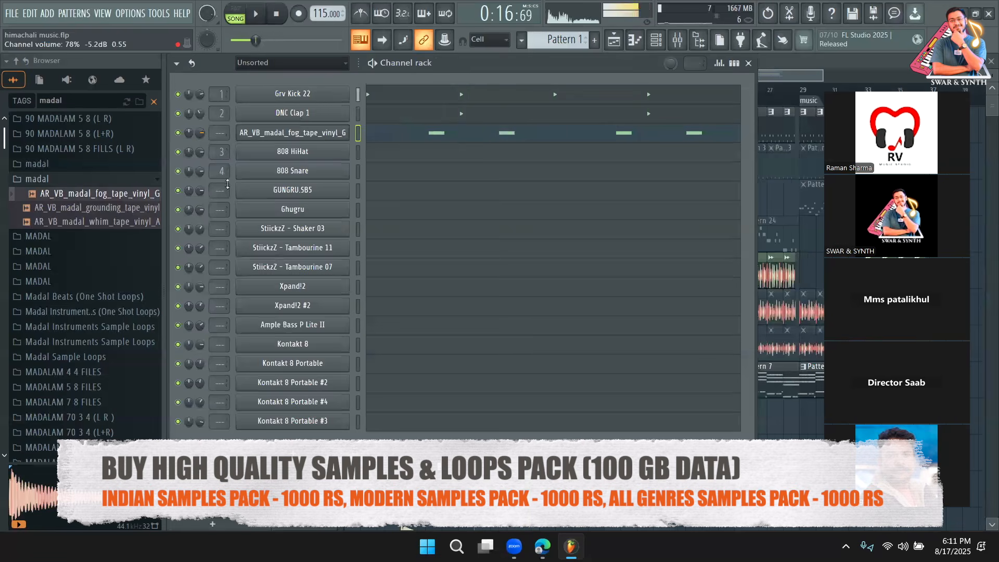
key("F6")
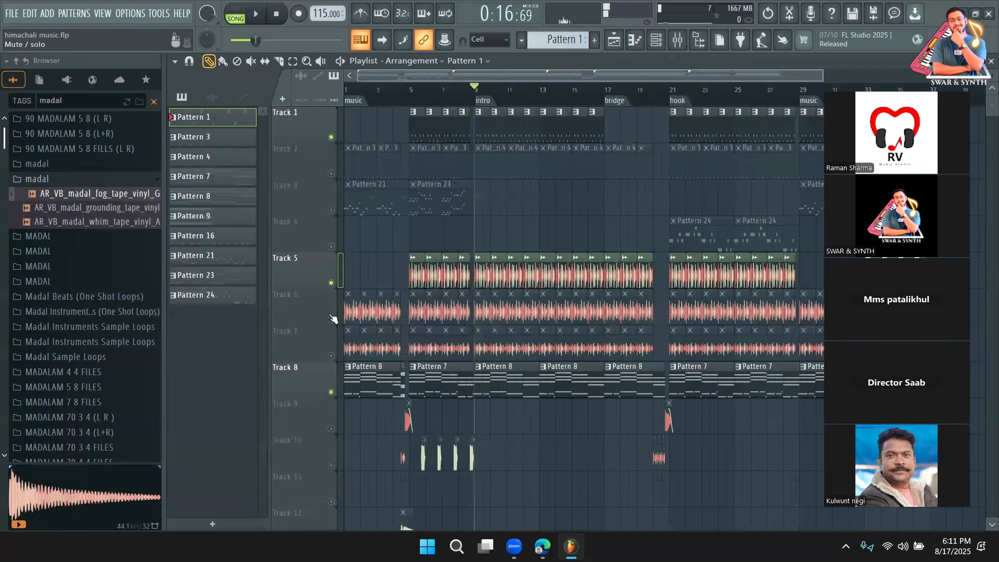
right_click(332, 319)
right_click(332, 319)
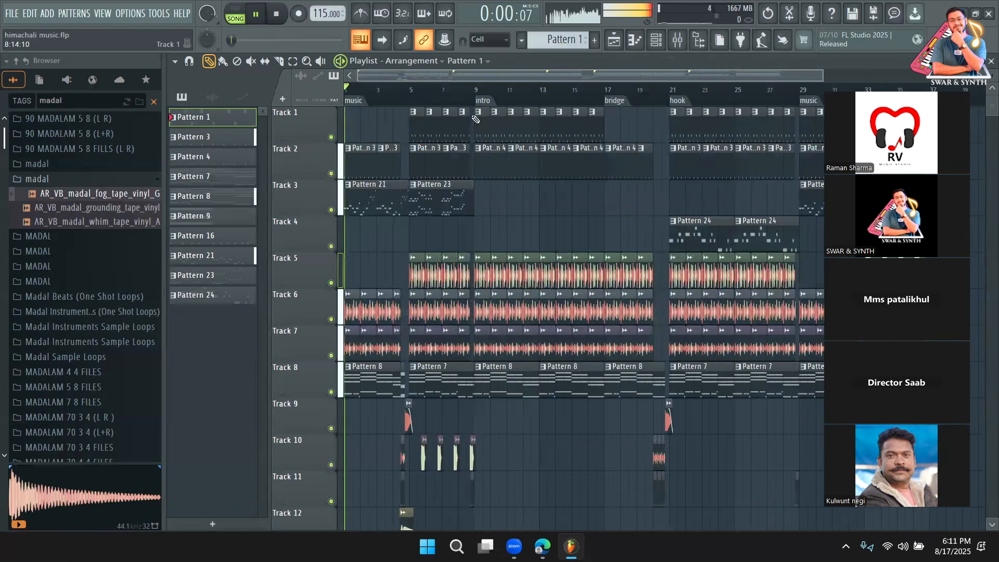
Copy the madal channel's notes from Pattern 1 and paste them into the empty Pattern 6
left_click(657, 44)
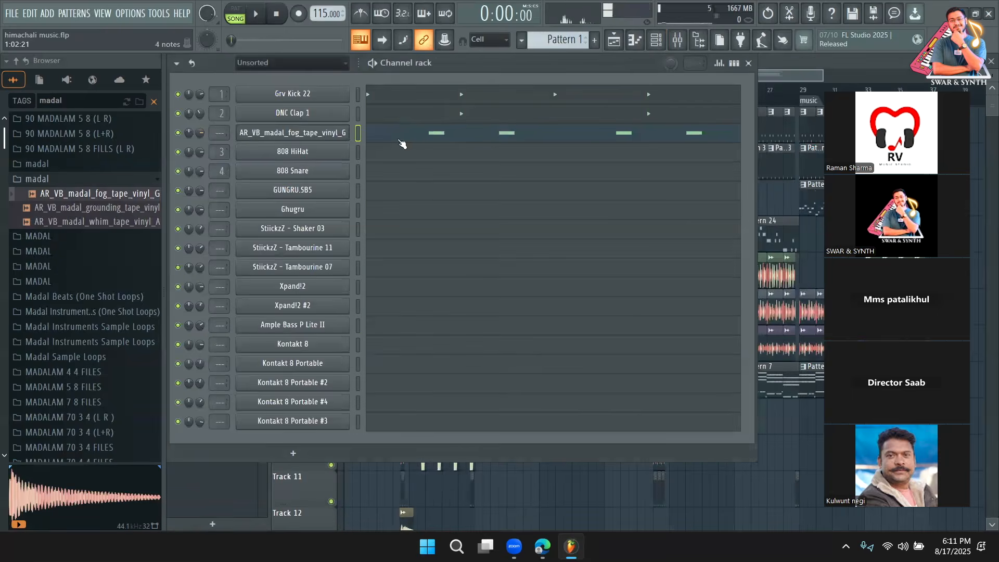
right_click(345, 132)
left_click(526, 143)
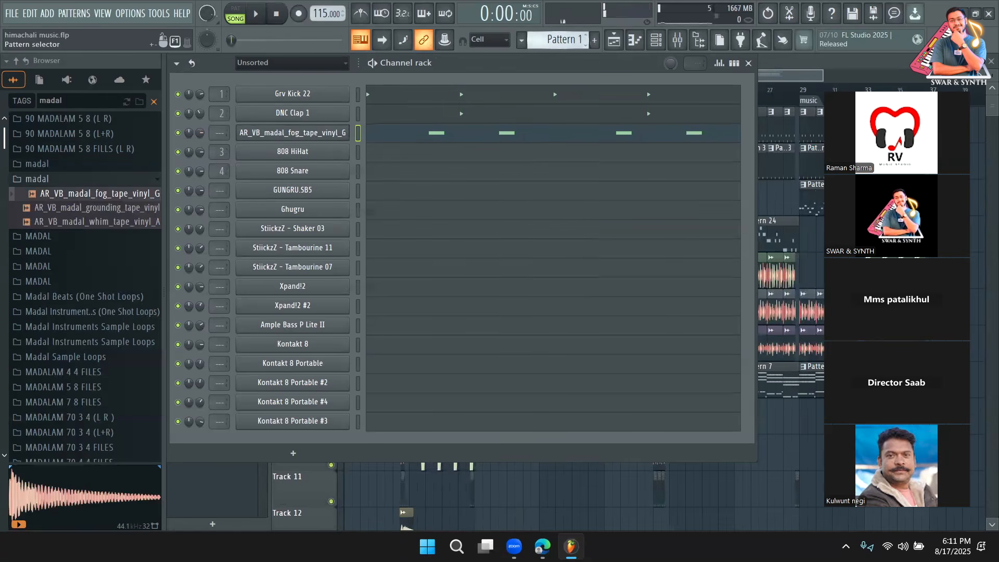
left_click_drag(560, 39, 560, 32)
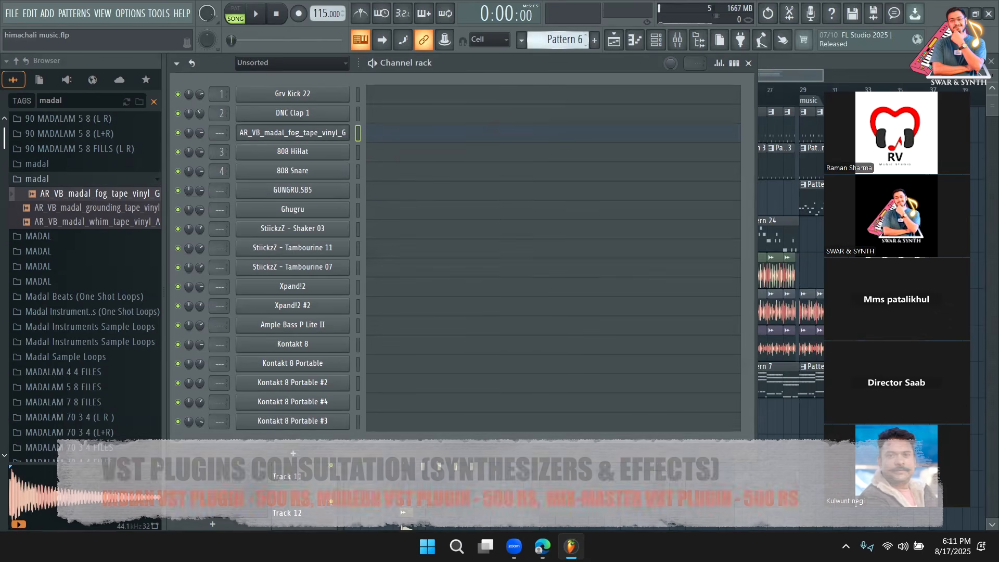
right_click(347, 131)
left_click(483, 155)
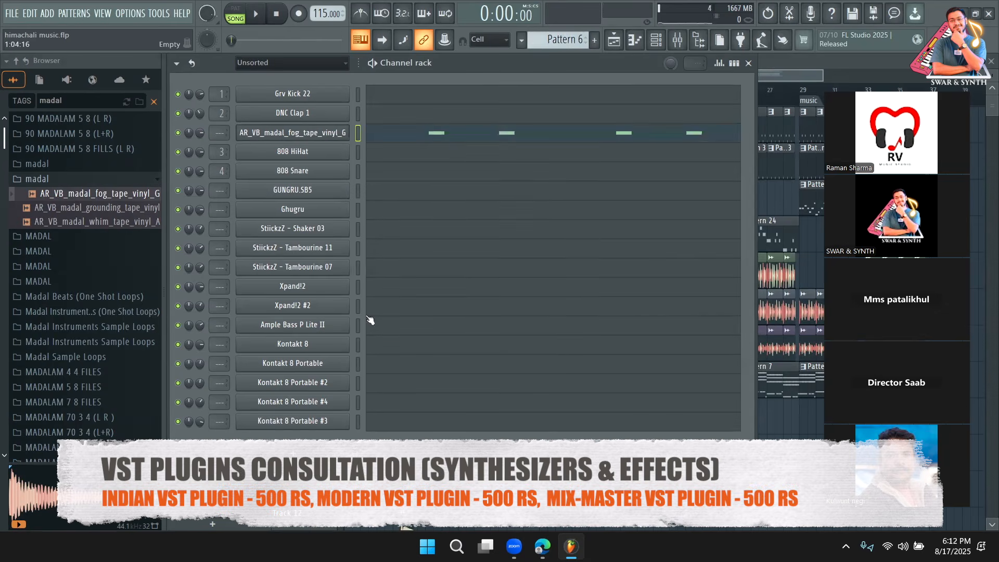
Place Pattern 6 clips on Track 1 across bars 1 to 4 of the opening music section and start playback
key("F6")
left_click(368, 129)
key("space")
left_click(386, 132)
left_click(406, 133)
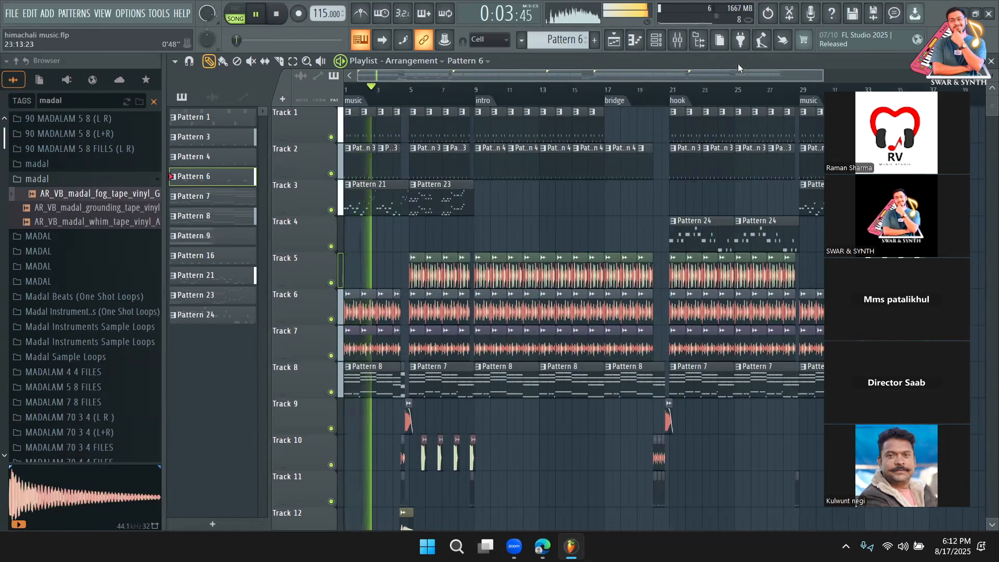
Set the threshold of the Master's Bettermaker Mastering Compressor to -21.0 dB during playback
key("F9")
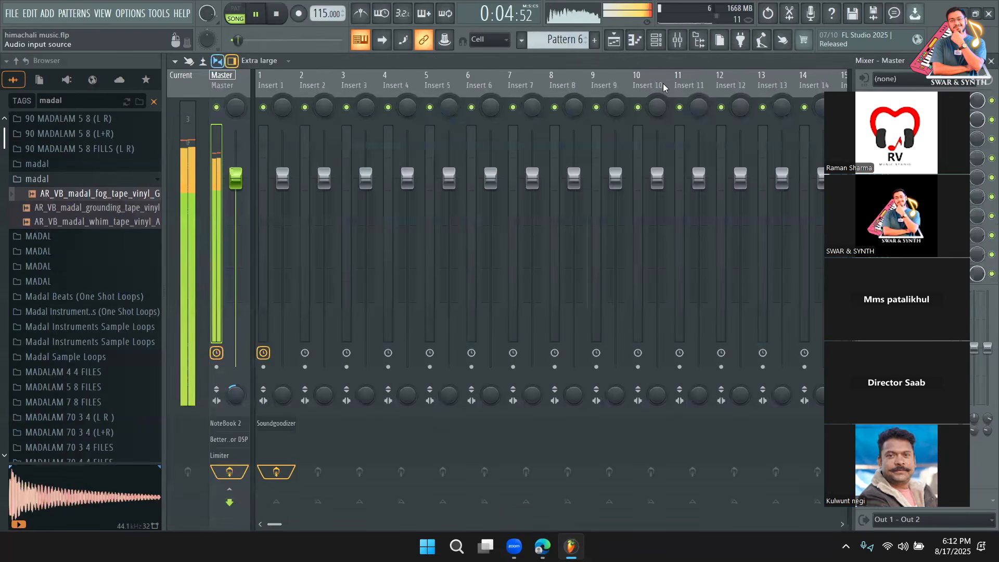
left_click_drag(907, 97, 665, 88)
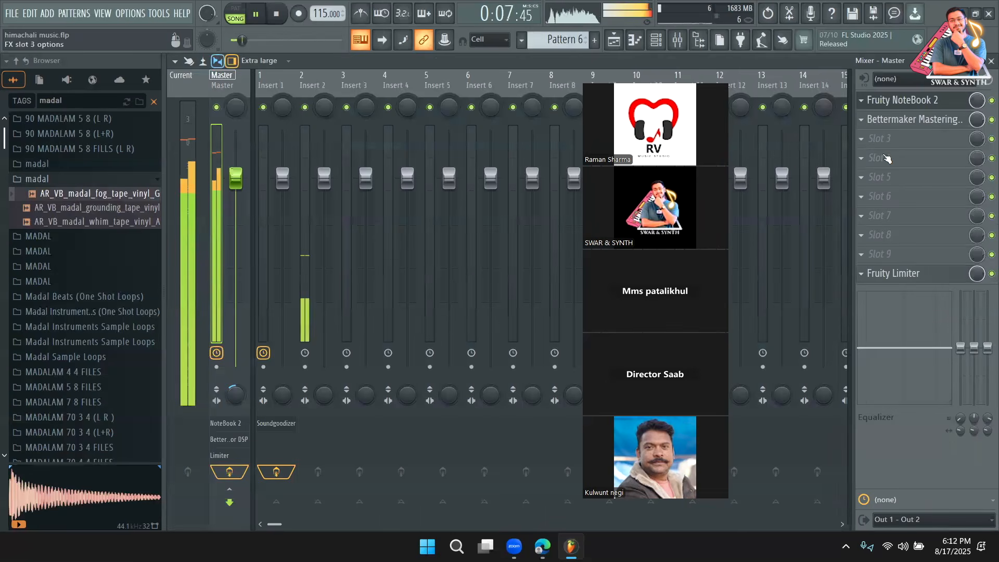
left_click(950, 120)
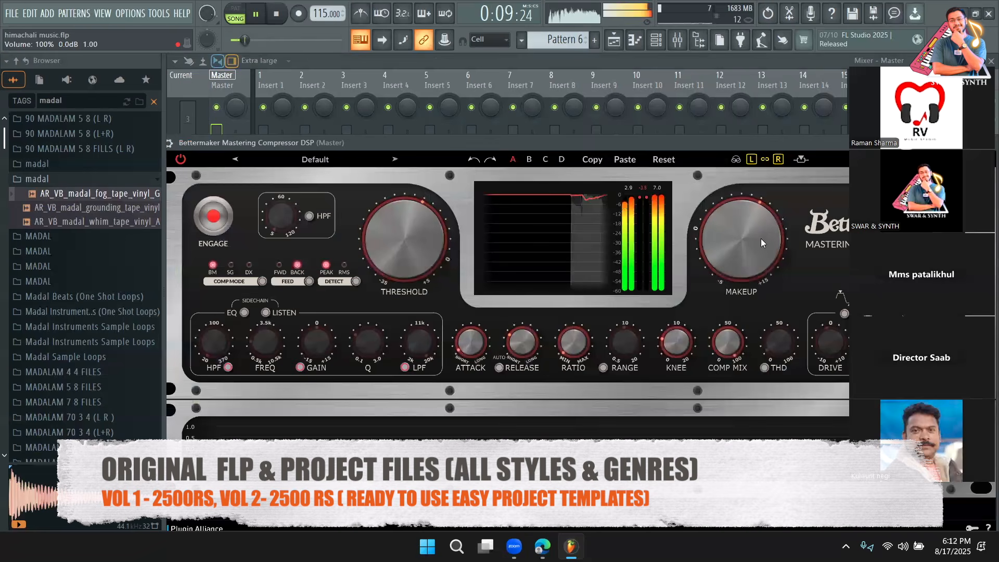
left_click_drag(420, 248, 423, 284)
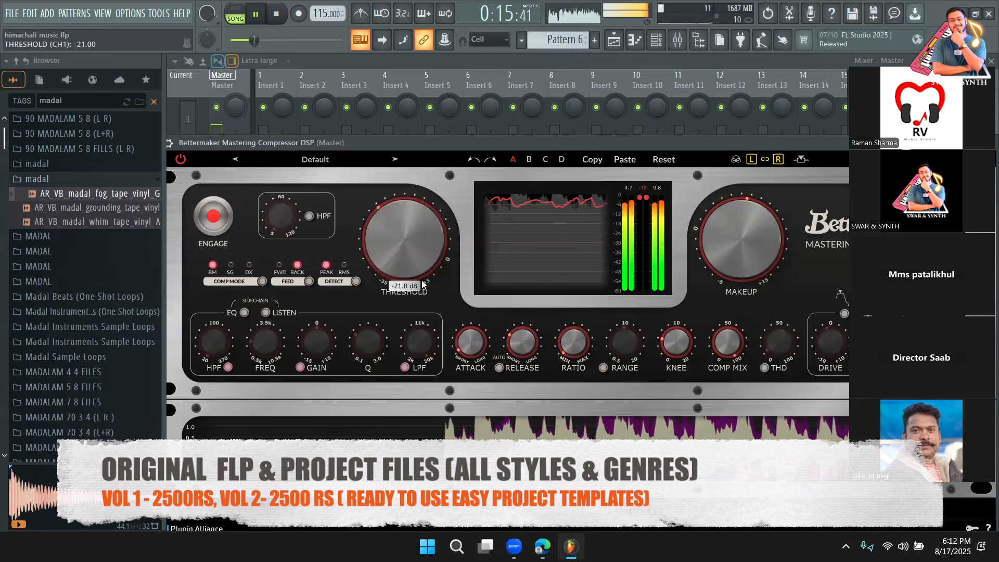
Return to the Playlist and play the arrangement from the end of the bridge into the hook
left_click(615, 47)
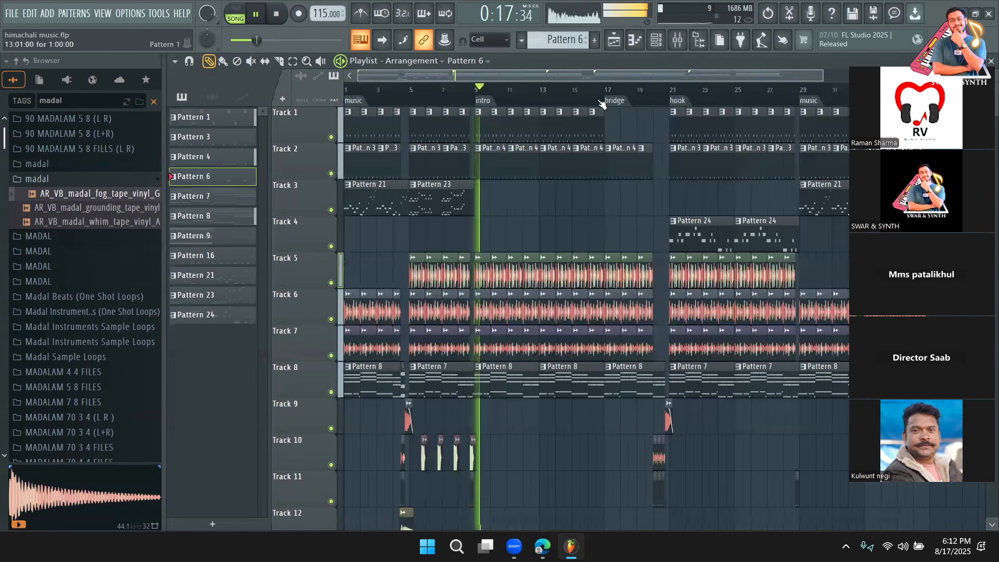
left_click(613, 89)
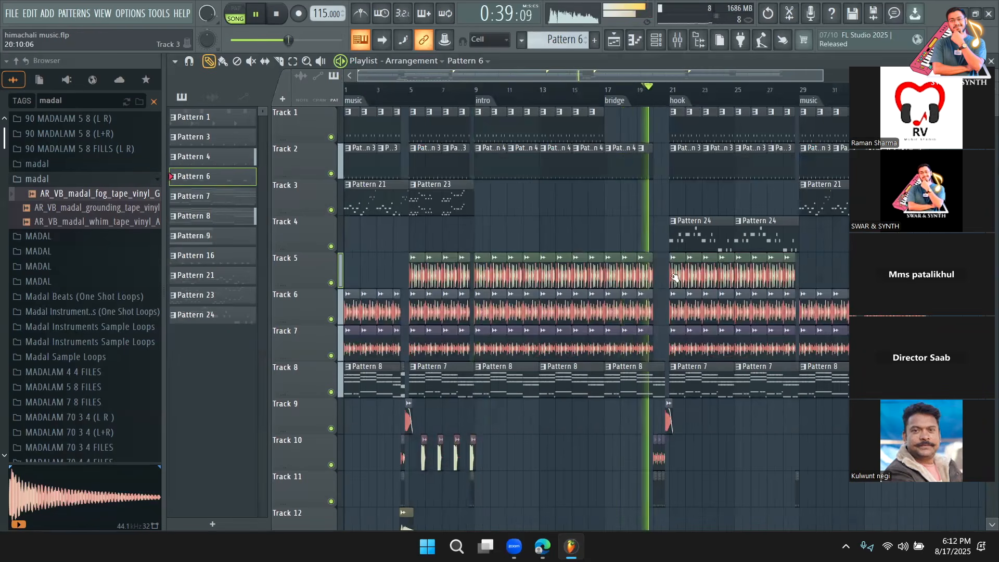
scroll(727, 359, "down", 3)
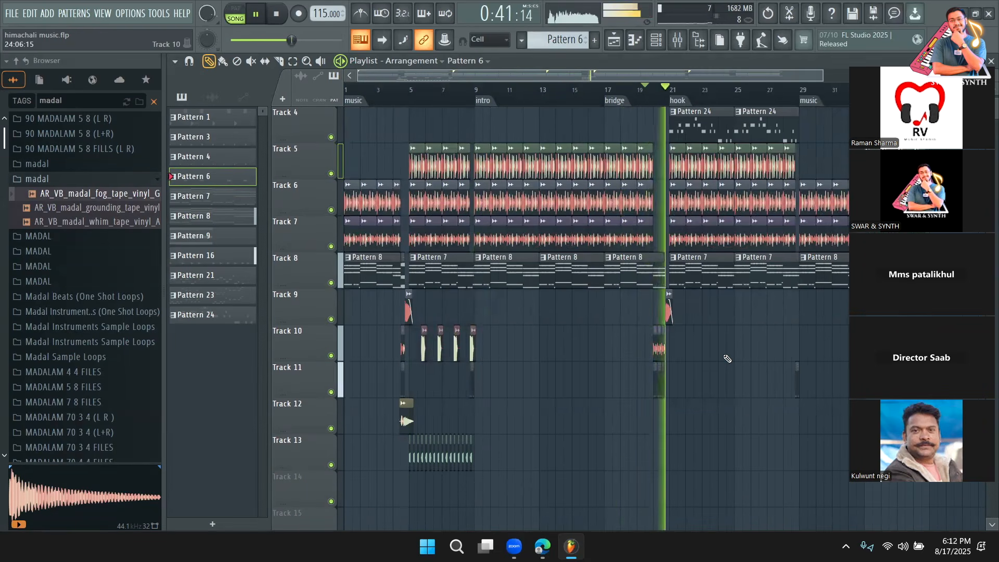
Copy the Track 13 clips and the four short Track 10 clips from the bar 5 section to the hook at bar 21
left_click(293, 61)
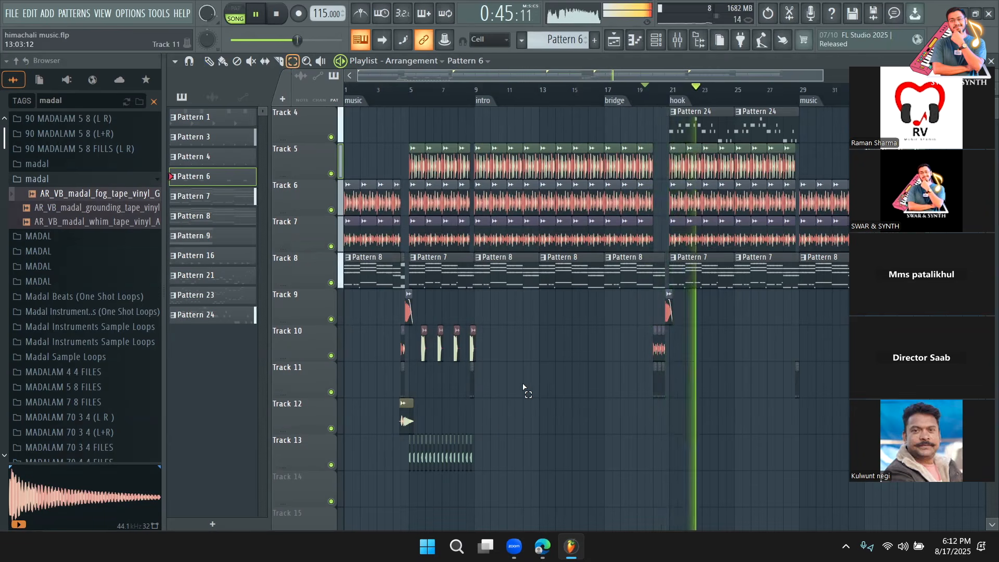
key("space")
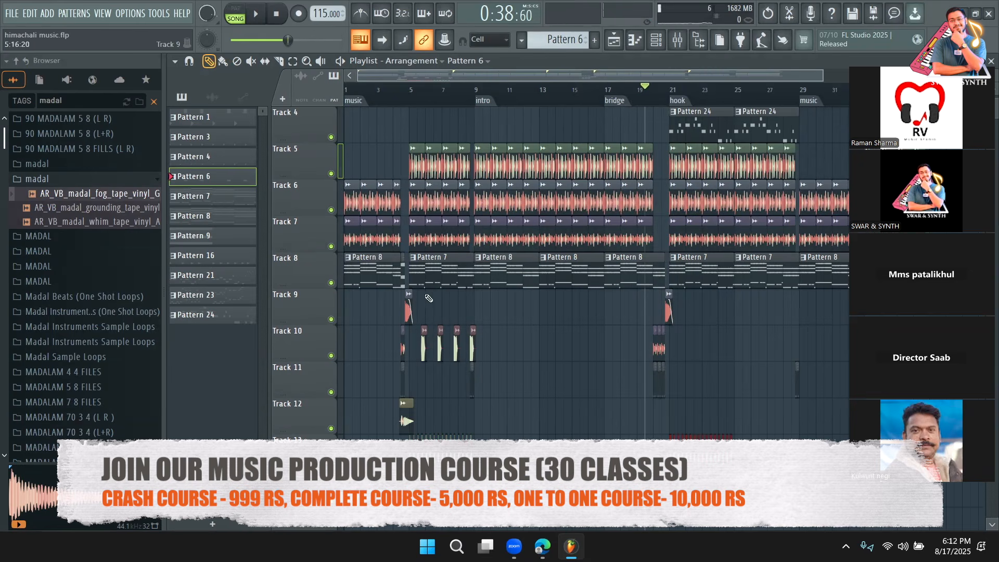
left_click(293, 61)
left_click_drag(510, 359, 672, 357)
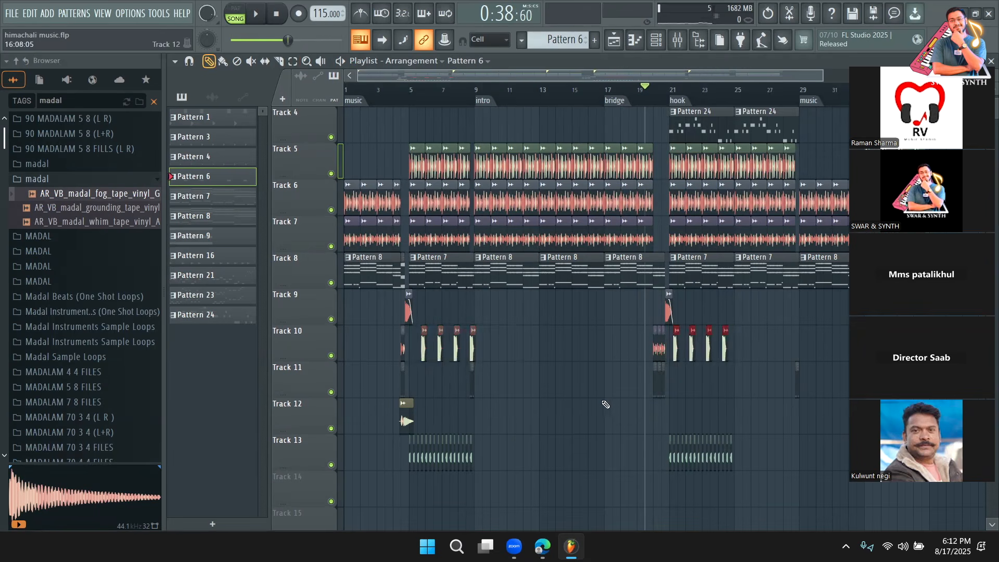
Shift the hook's four short Track 10 clips slightly later, place the Or Kya clip on Track 12 just before bar 21, and start playback
left_click_drag(702, 347, 687, 350)
left_click(683, 350)
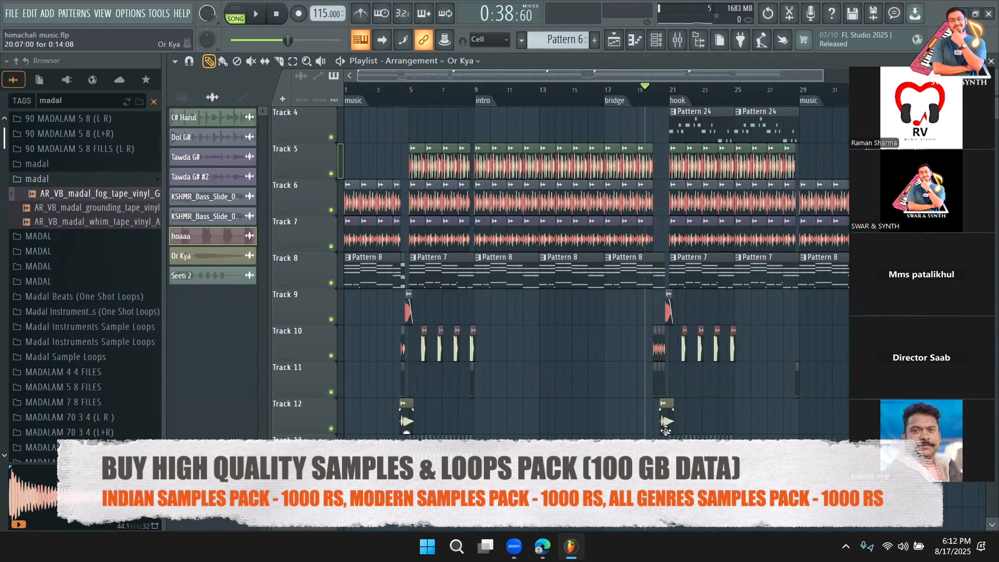
key("space")
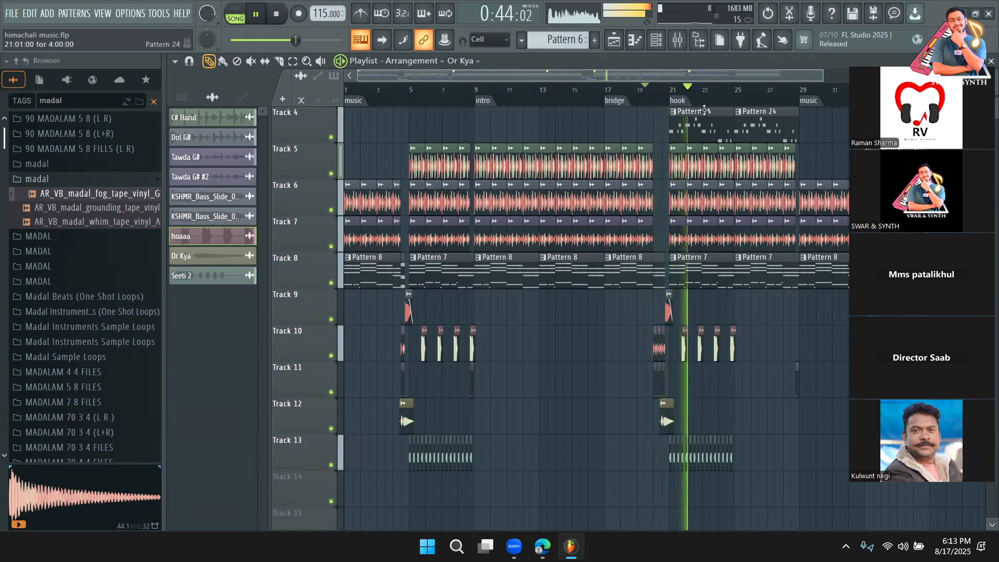
Lower the Master volume to 91% (-2.0 dB) in the Mixer during playback and return to the Playlist
left_click(678, 42)
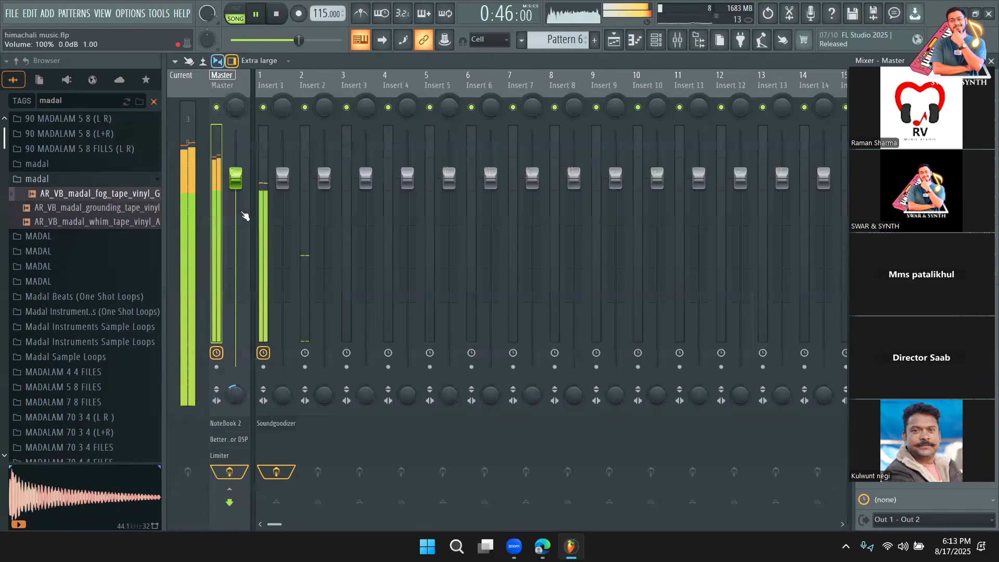
left_click_drag(236, 177, 236, 194)
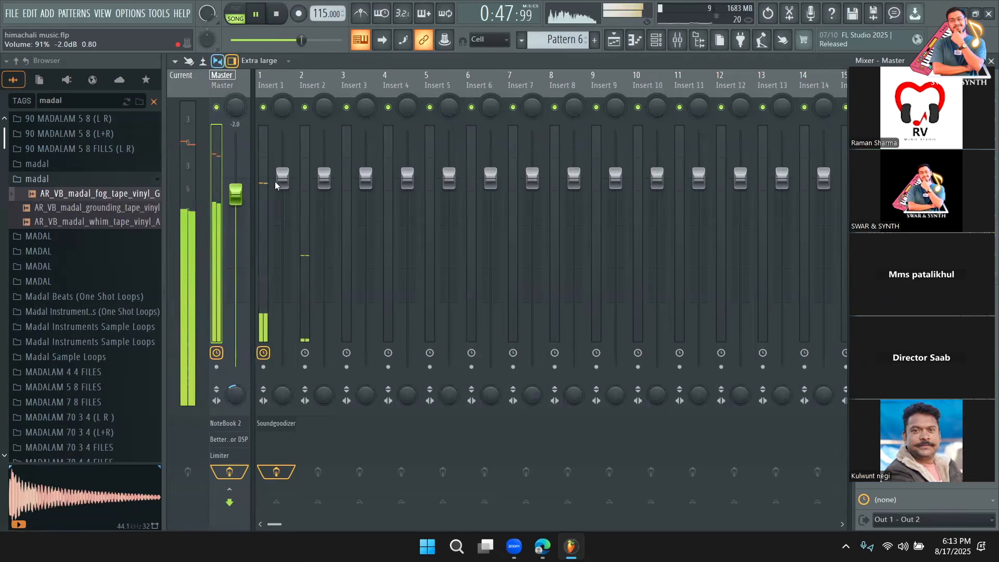
left_click(615, 36)
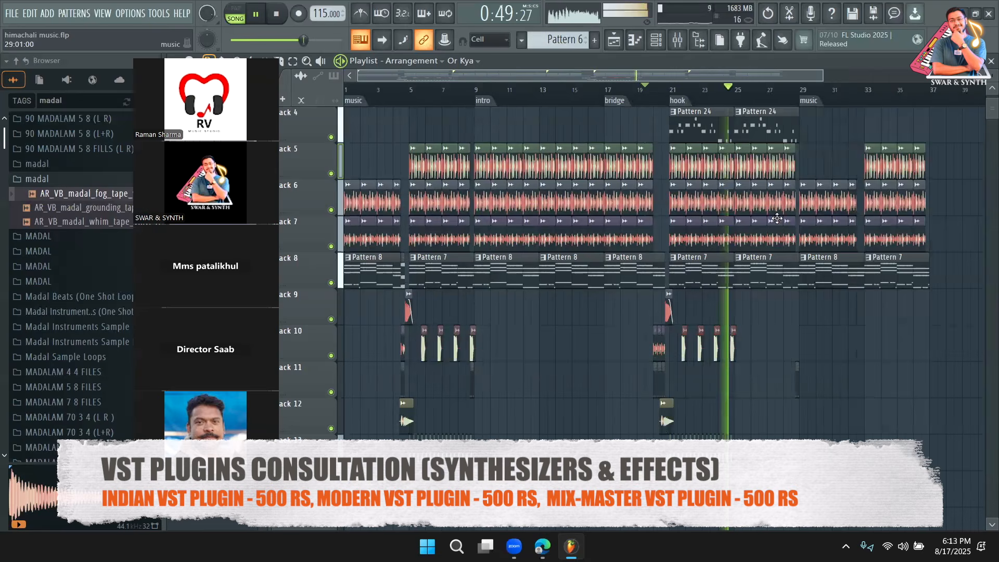
Listen to the arrangement through the hook and closing music section, stop playback, and look over all tracks
scroll(772, 227, "up", 3)
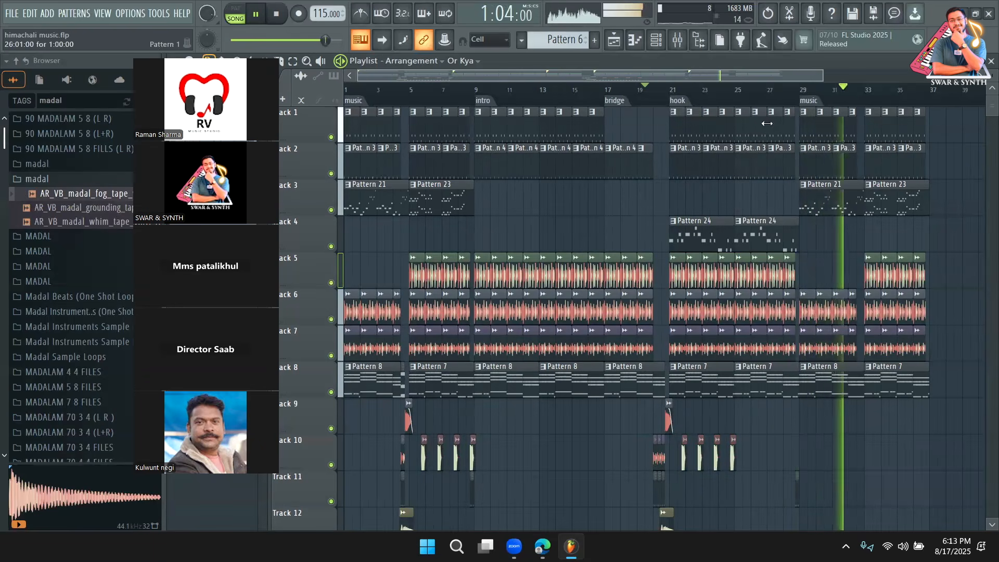
scroll(840, 244, "down", 1)
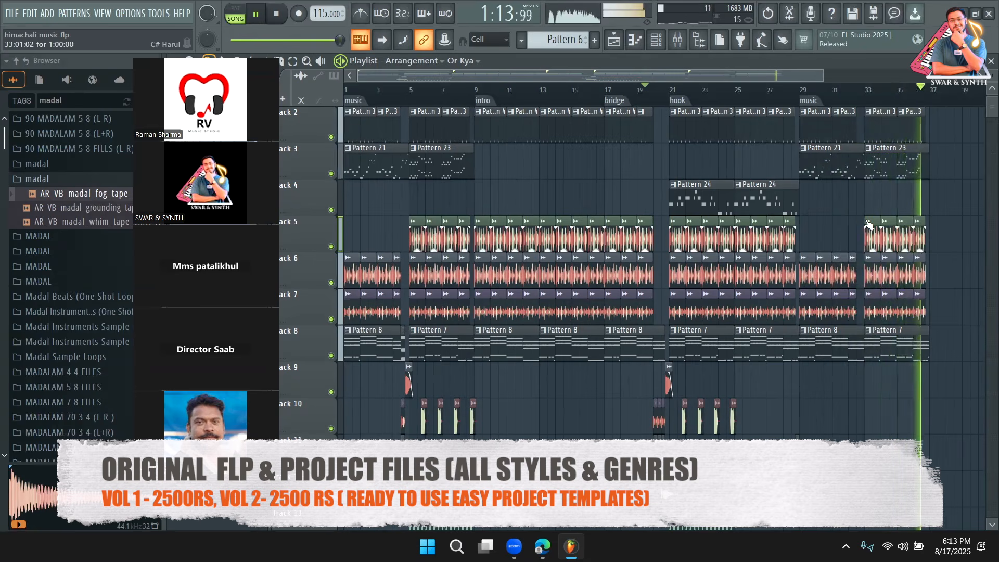
key("space")
scroll(773, 249, "down", 5)
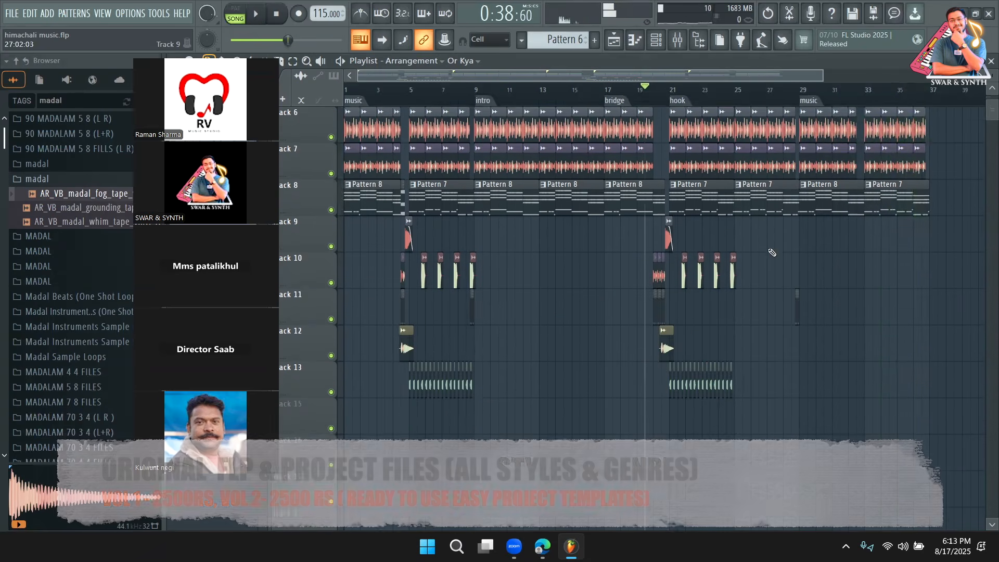
scroll(779, 261, "up", 4)
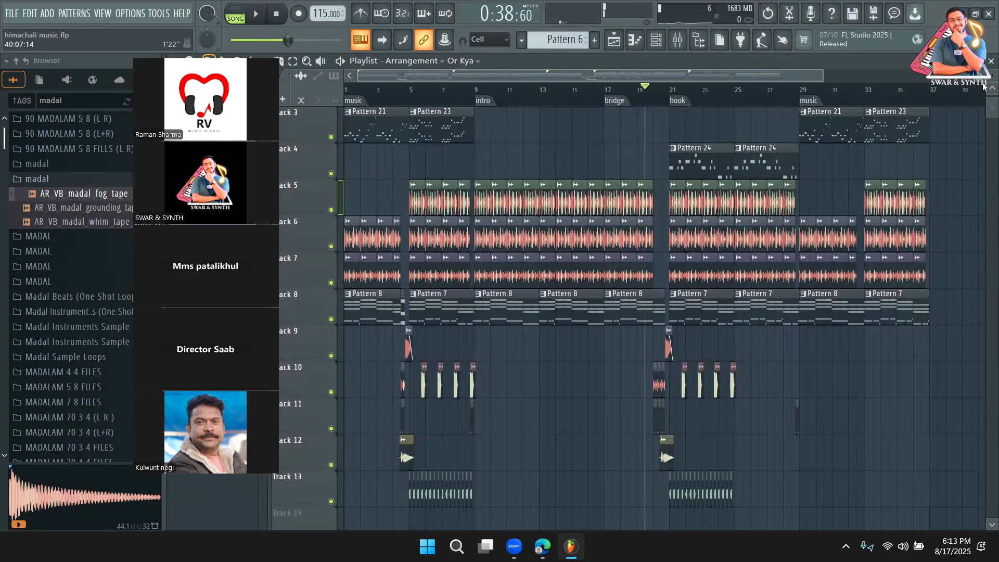
scroll(796, 207, "down", 3)
scroll(933, 208, "up", 2)
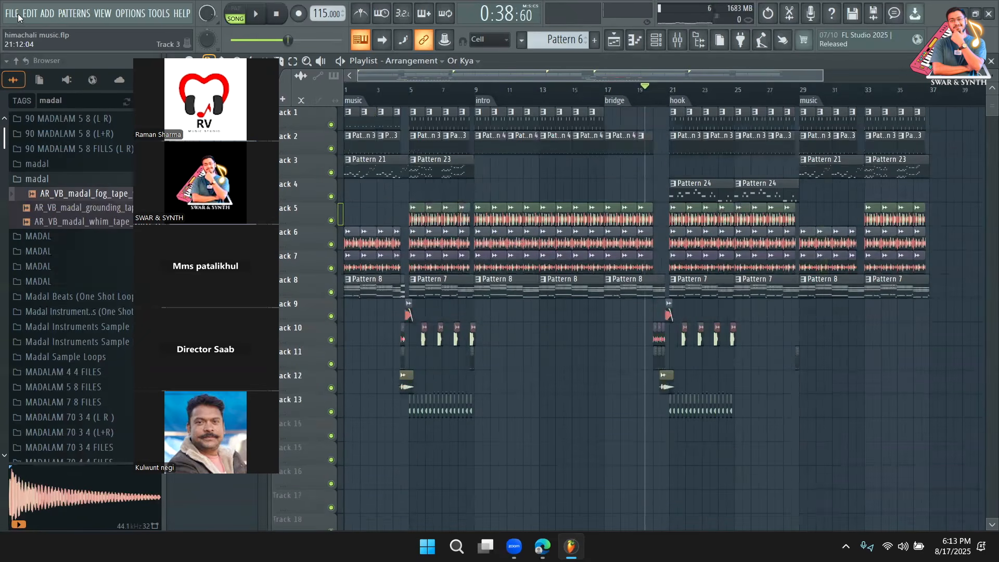
Clear the madal search from the Browser and collapse its folders
left_click_drag(283, 62, 345, 62)
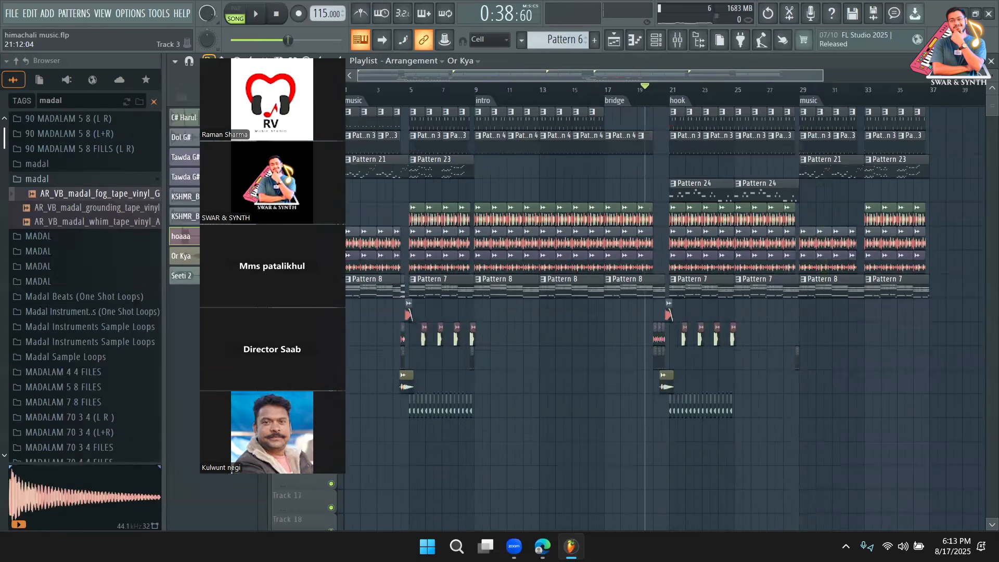
left_click(11, 64)
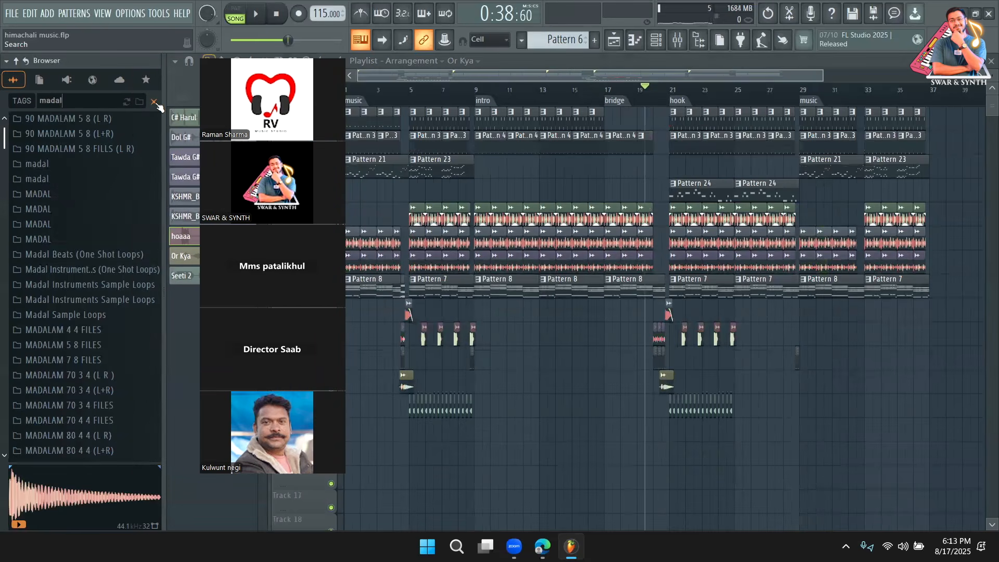
left_click(154, 102)
left_click(16, 62)
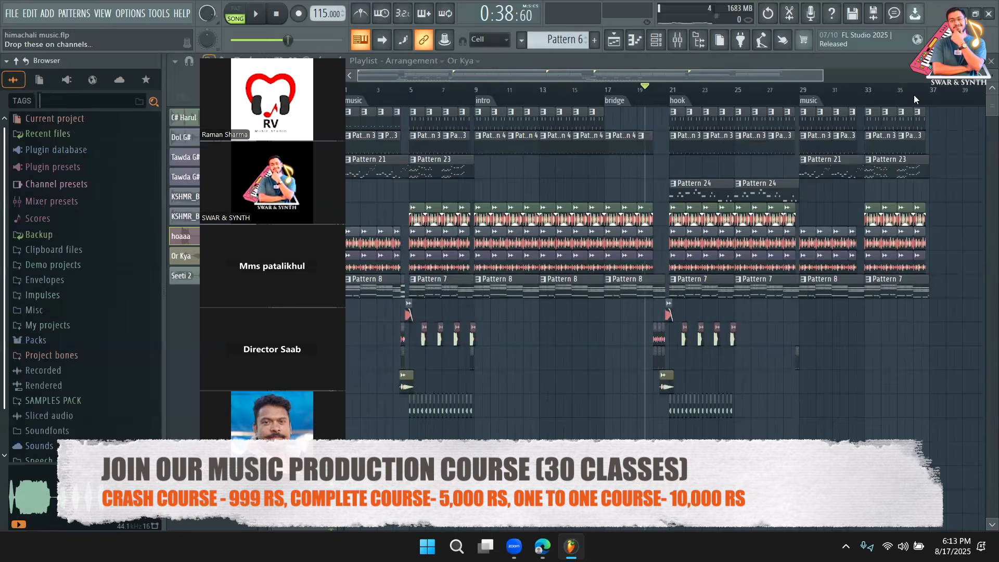
Show the Unsorted channels in the Channel rack and switch to Pattern 7
left_click(300, 19)
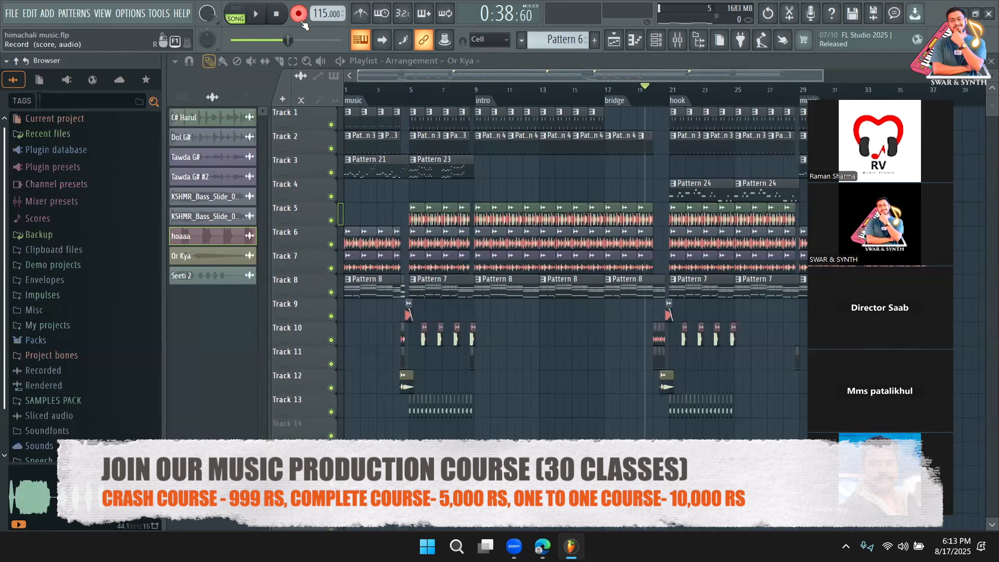
right_click(300, 21)
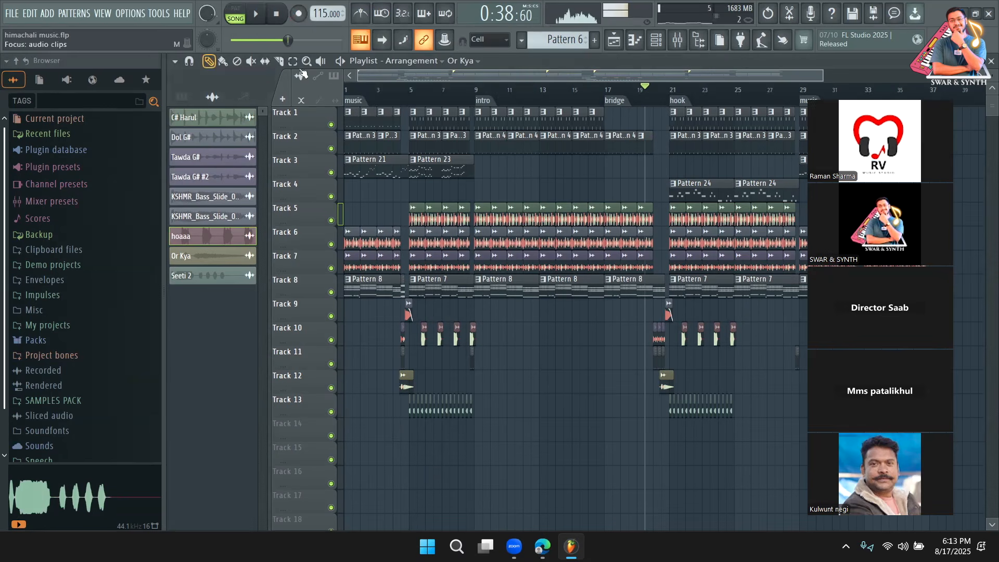
left_click(656, 39)
left_click(296, 62)
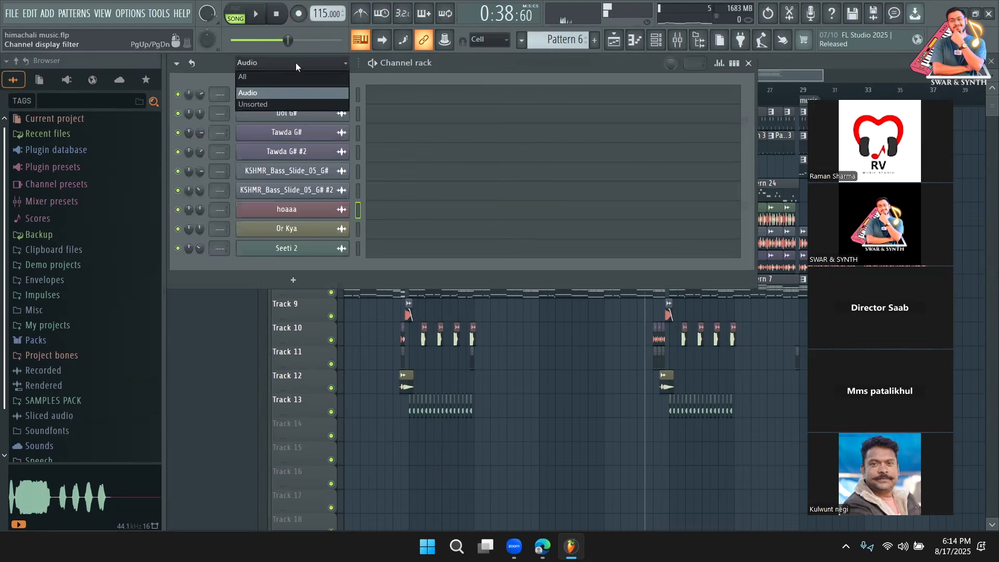
left_click(290, 104)
left_click_drag(564, 41, 564, 20)
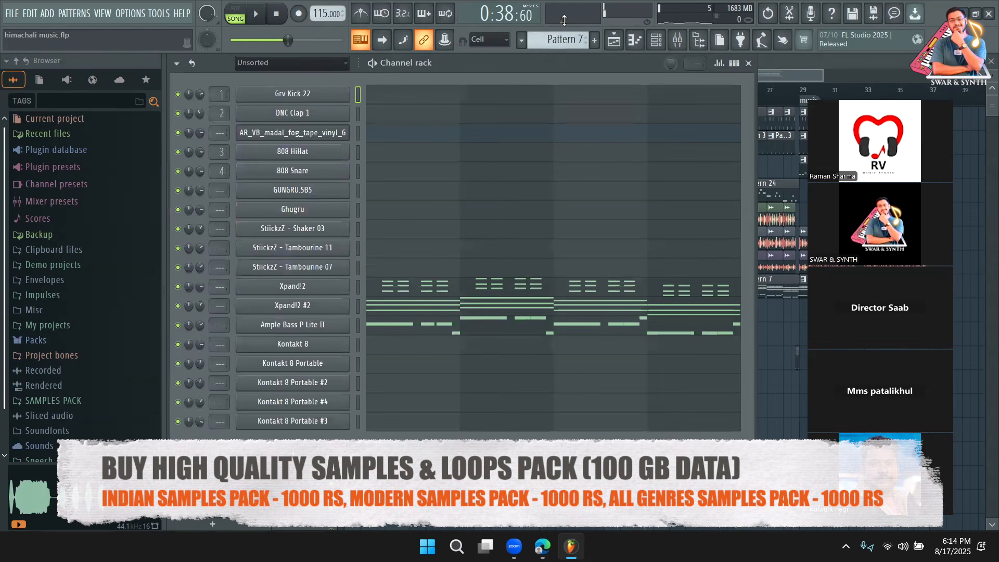
Audition the SH-2000 Clarinet in Kontakt 8 Portable #2 and the DX7 Accordion in Kontakt 8 Portable
left_click(312, 385)
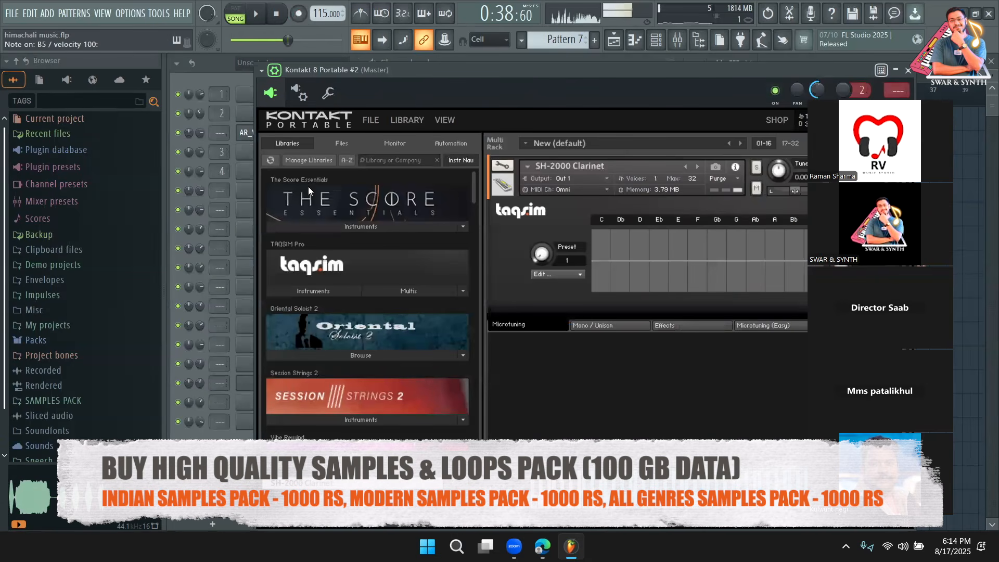
left_click(225, 80)
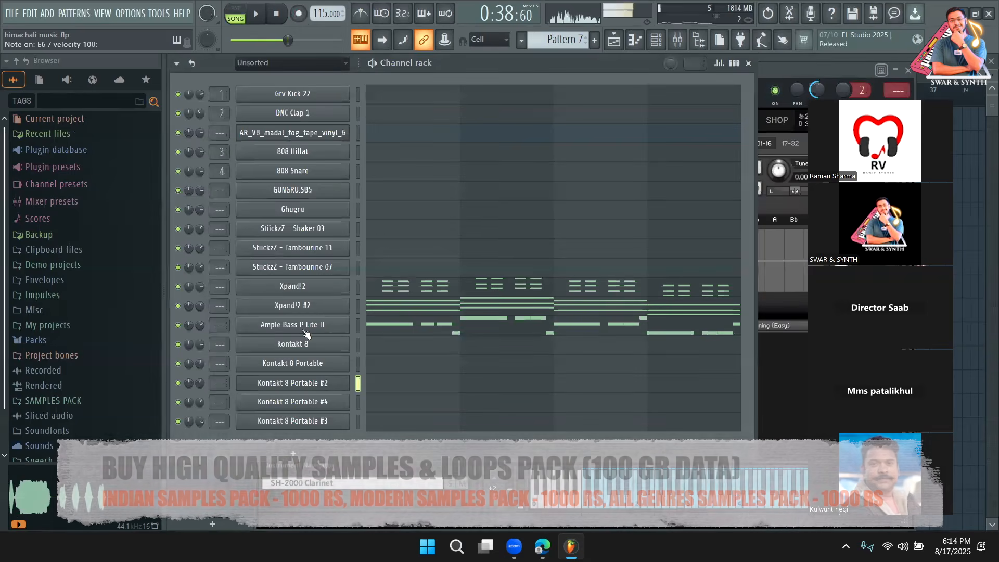
left_click(330, 363)
left_click_drag(543, 58, 422, 132)
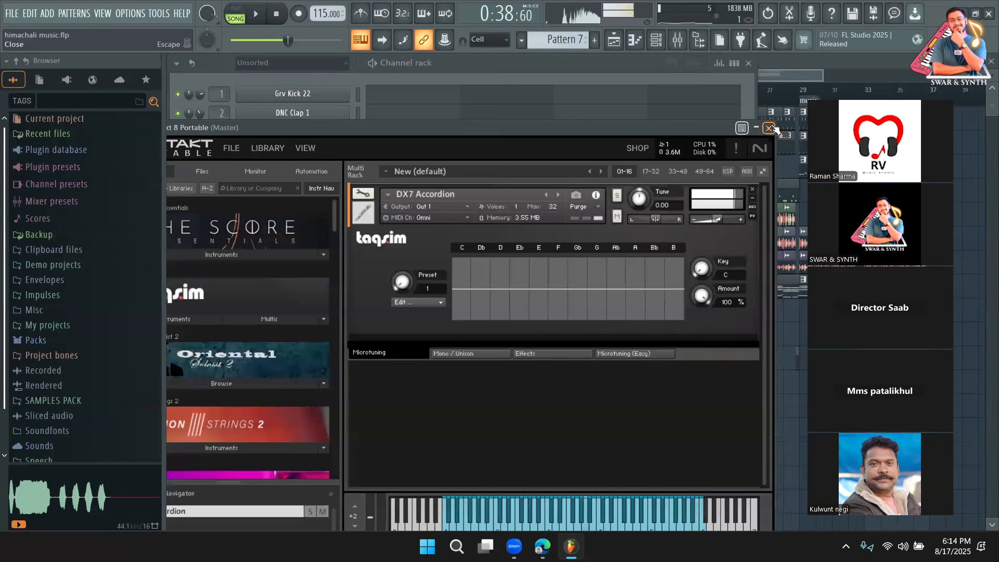
left_click(767, 74)
Play the arrangement from around bar 8 into the intro, trying out notes along with it, and stop playback
double_click(449, 167)
left_click_drag(481, 76, 406, 187)
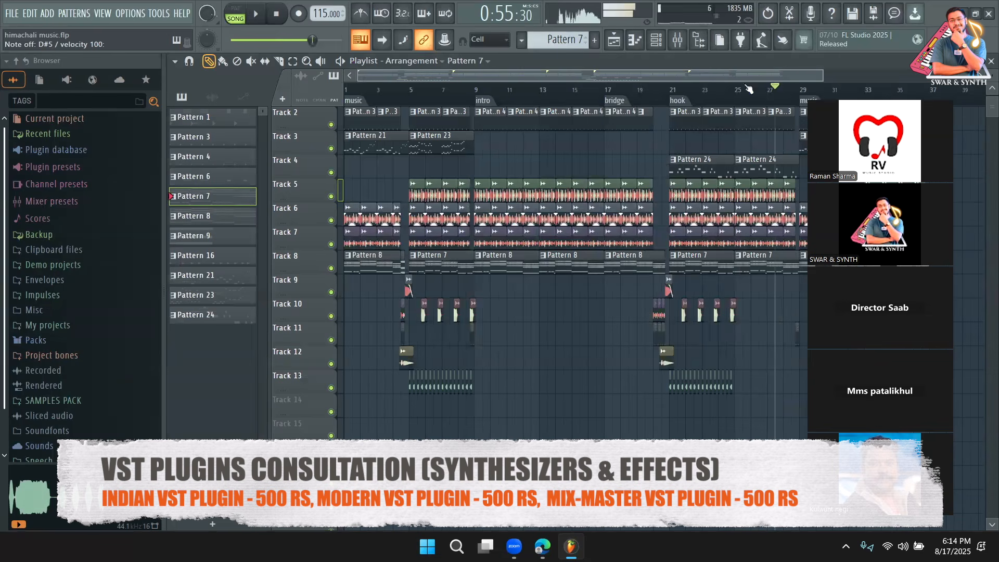
left_click(447, 89)
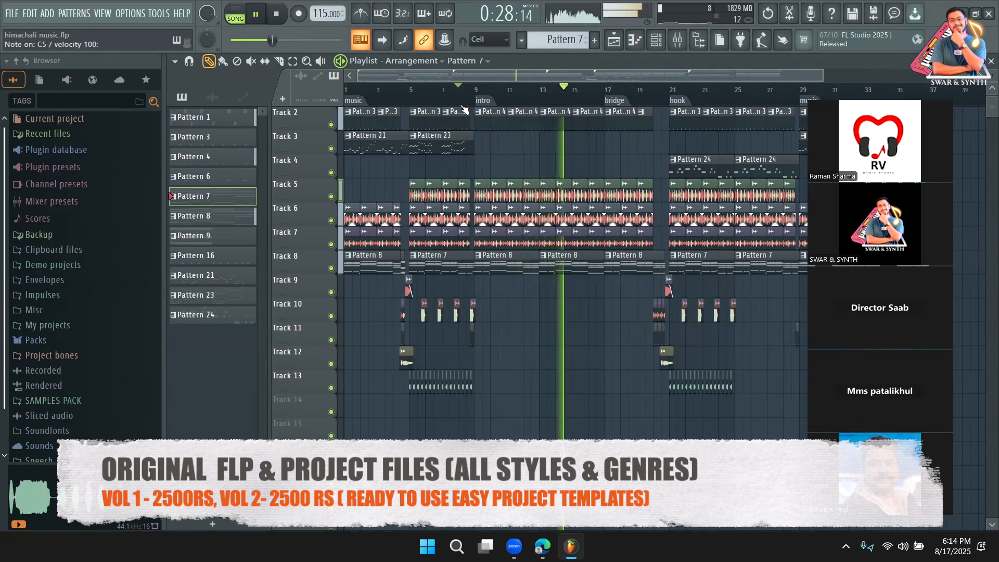
key("space")
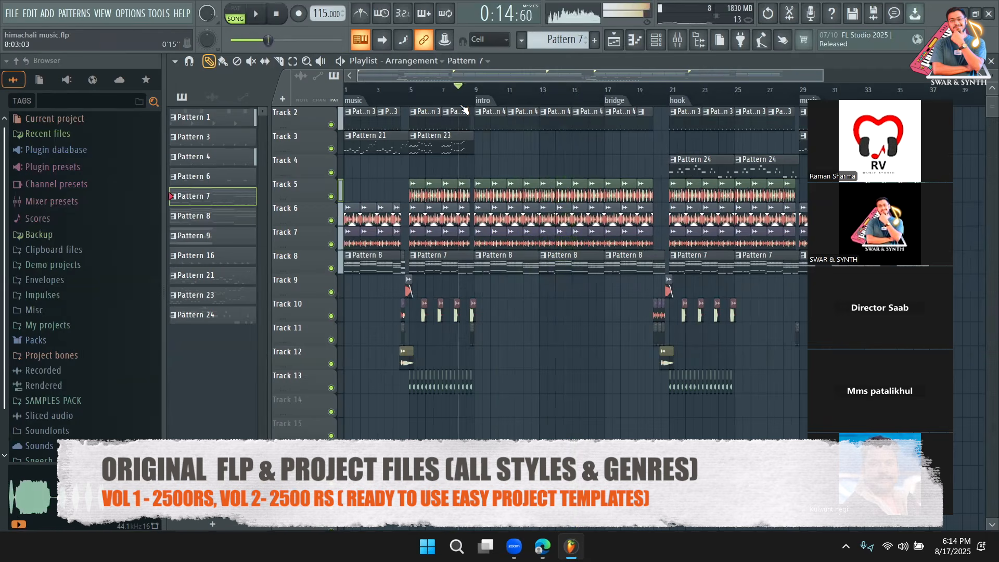
Check the FL Studio ASIO buffer length in the audio settings and close the settings
left_click(125, 14)
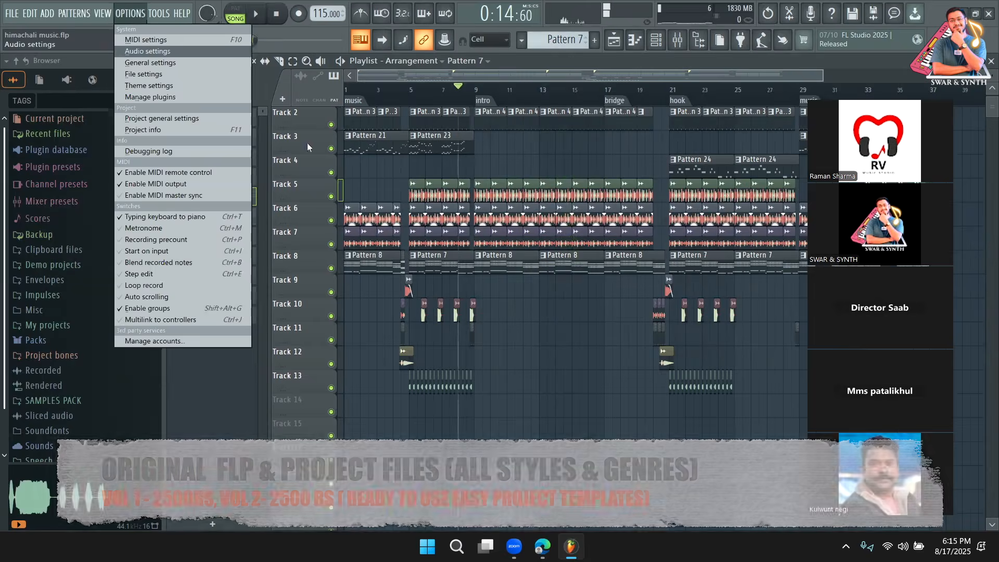
left_click(156, 51)
left_click(399, 188)
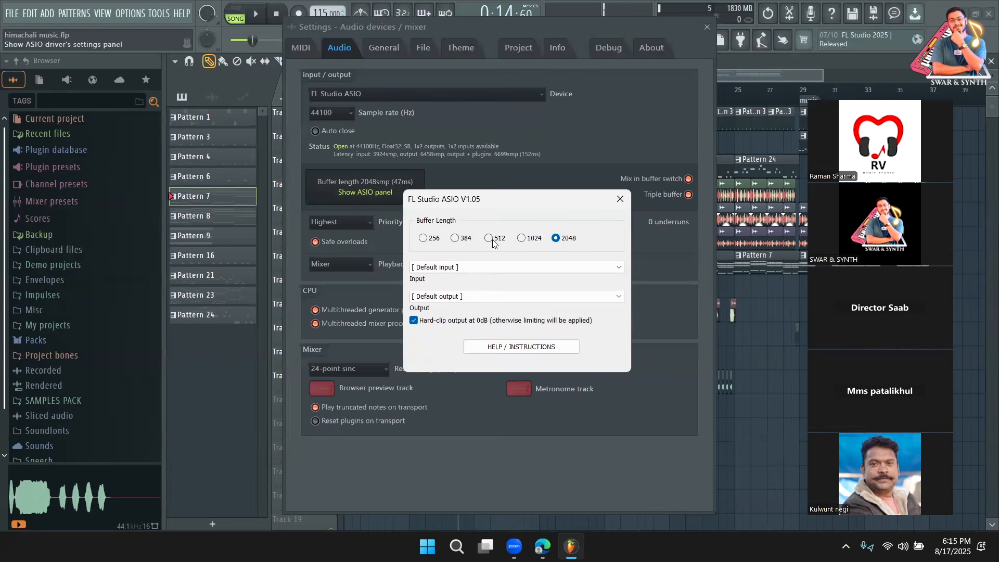
left_click(620, 199)
left_click(707, 27)
Switch to the empty Pattern 12, arm recording and test notes on the Kontakt 8 Portable channel
left_click(622, 46)
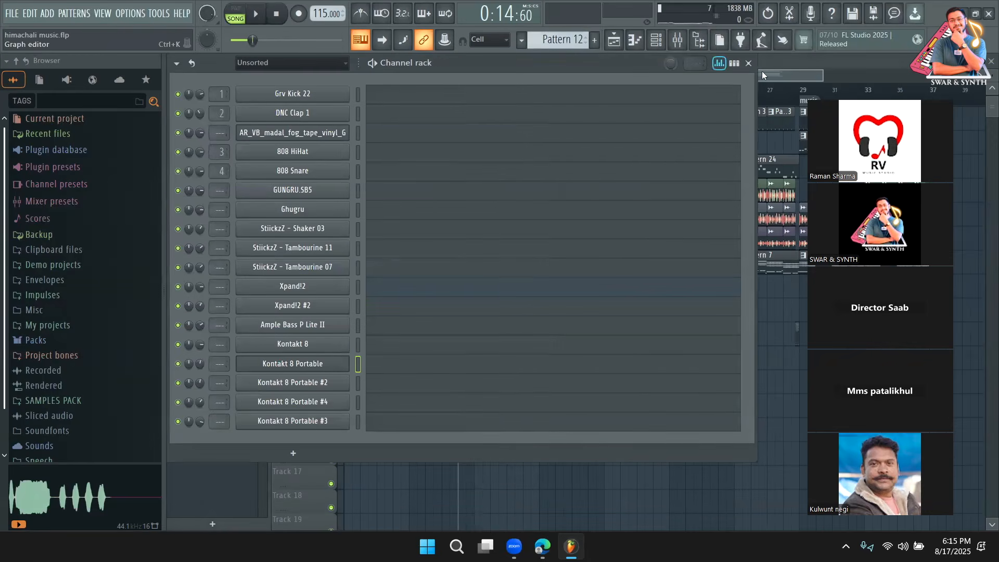
left_click(749, 63)
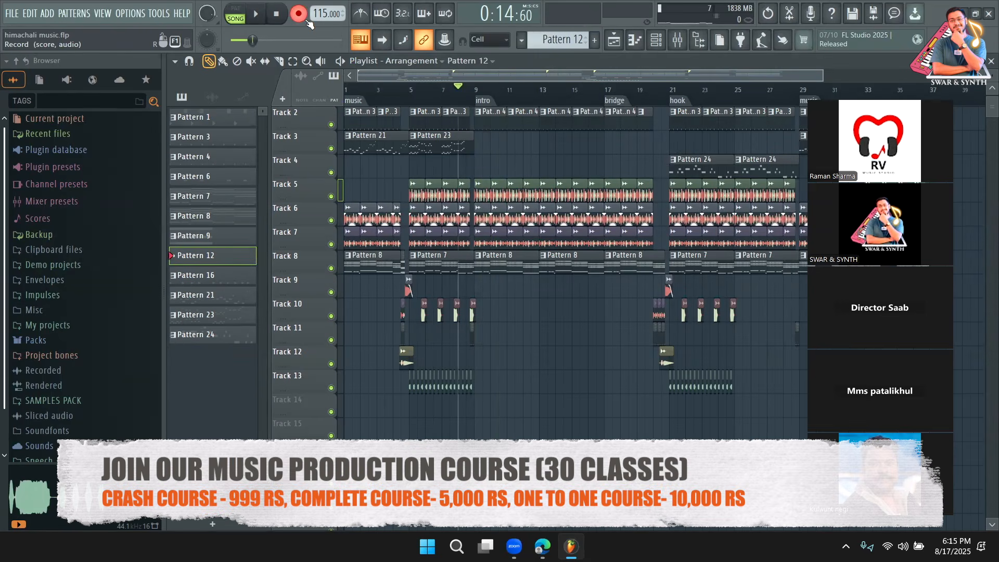
key("q")
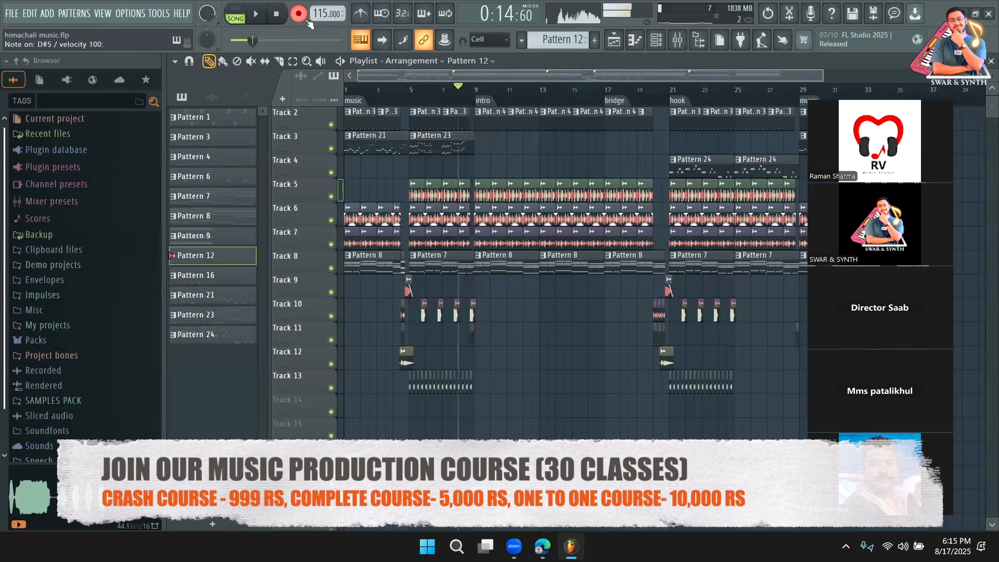
key("q")
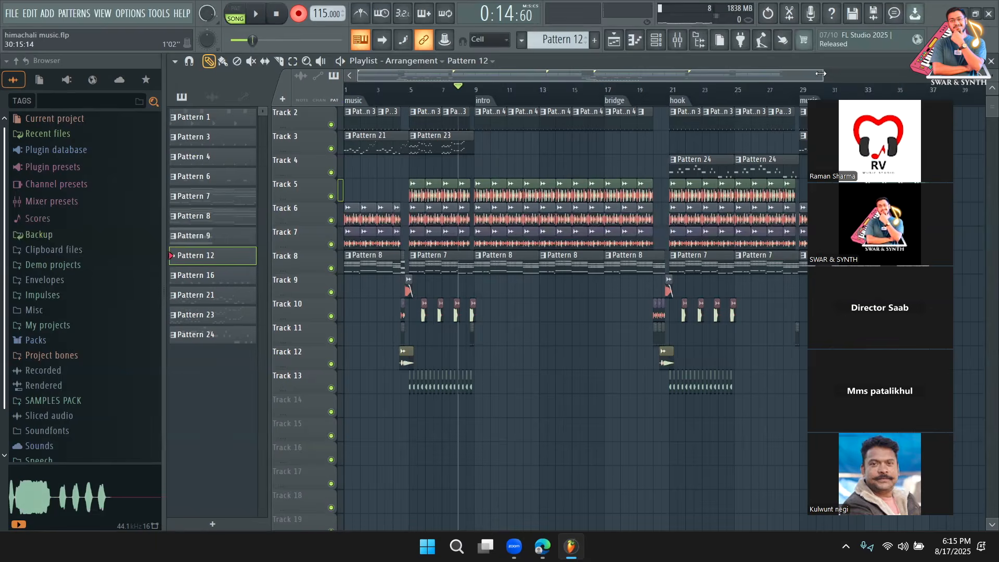
Examine the DX7 Accordion in Kontakt 8 Portable, test its notes again, and return to the Playlist
left_click_drag(821, 73, 641, 73)
left_click_drag(550, 95, 535, 95)
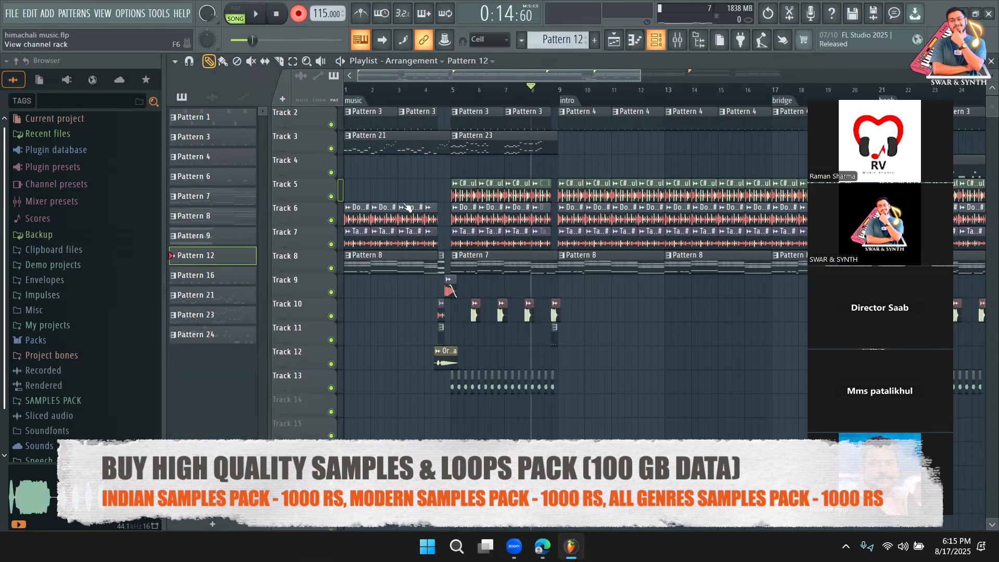
left_click(656, 40)
left_click(312, 368)
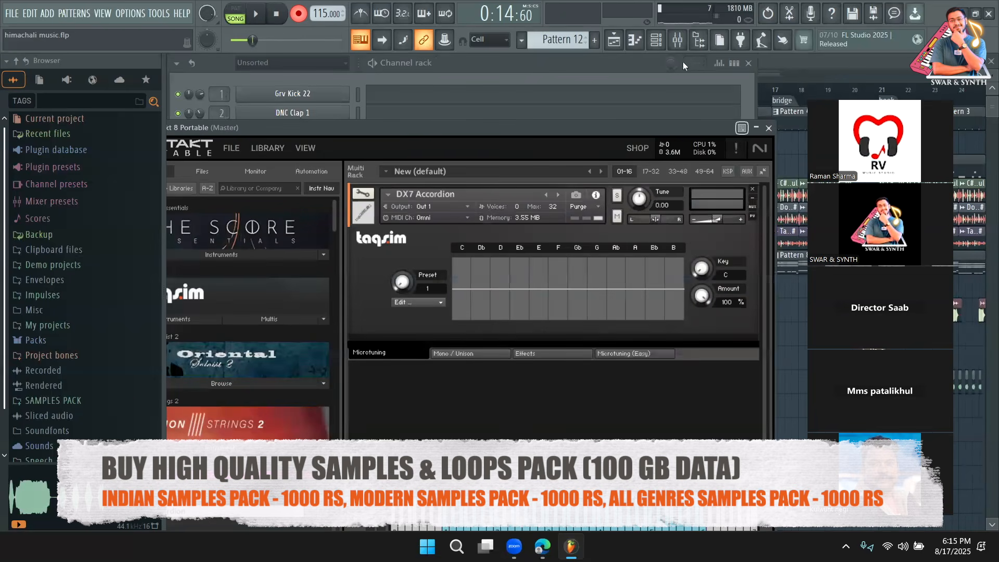
key("F5")
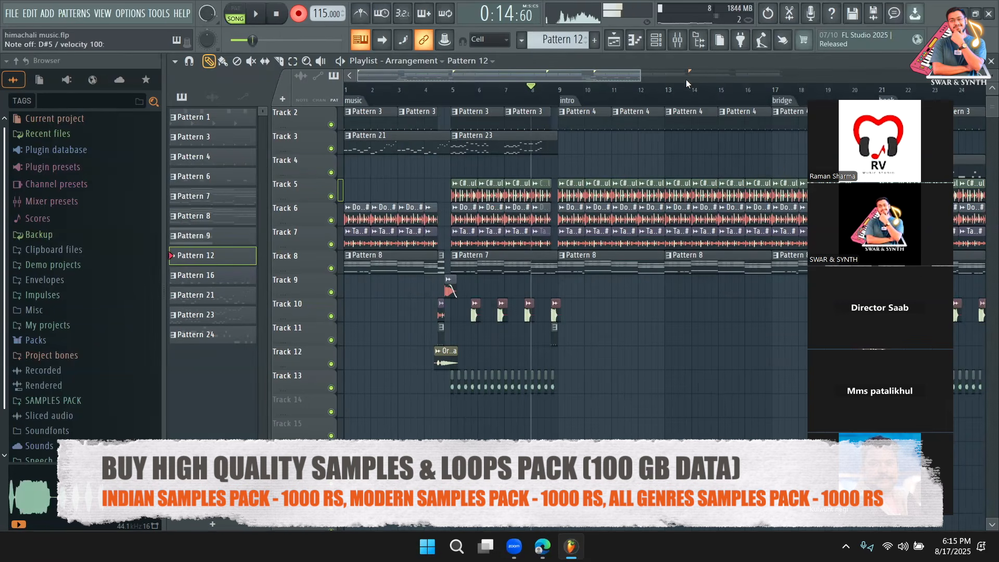
left_click(656, 43)
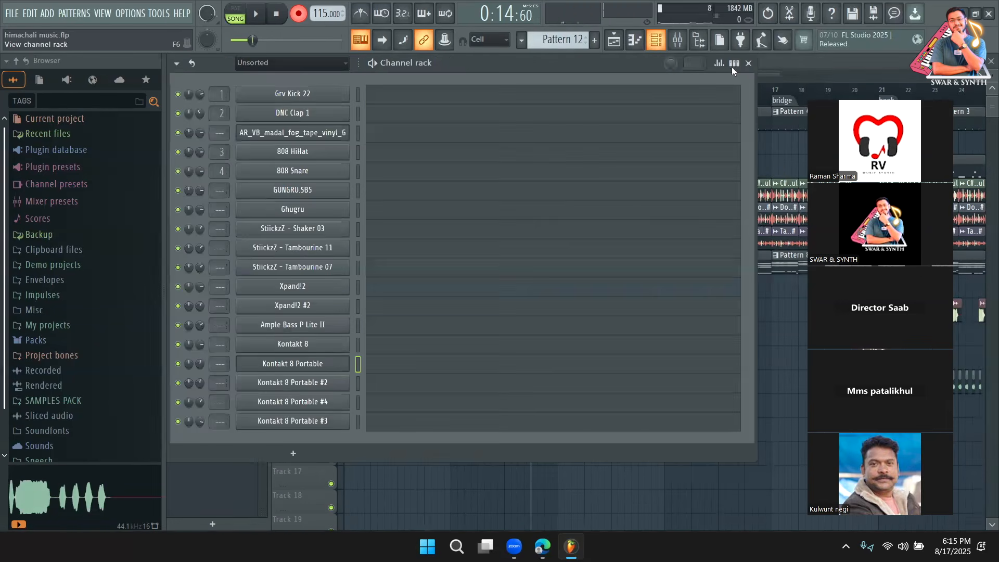
left_click(748, 64)
Set the main snap to Line
right_click(298, 14)
left_click(623, 60)
left_click(484, 41)
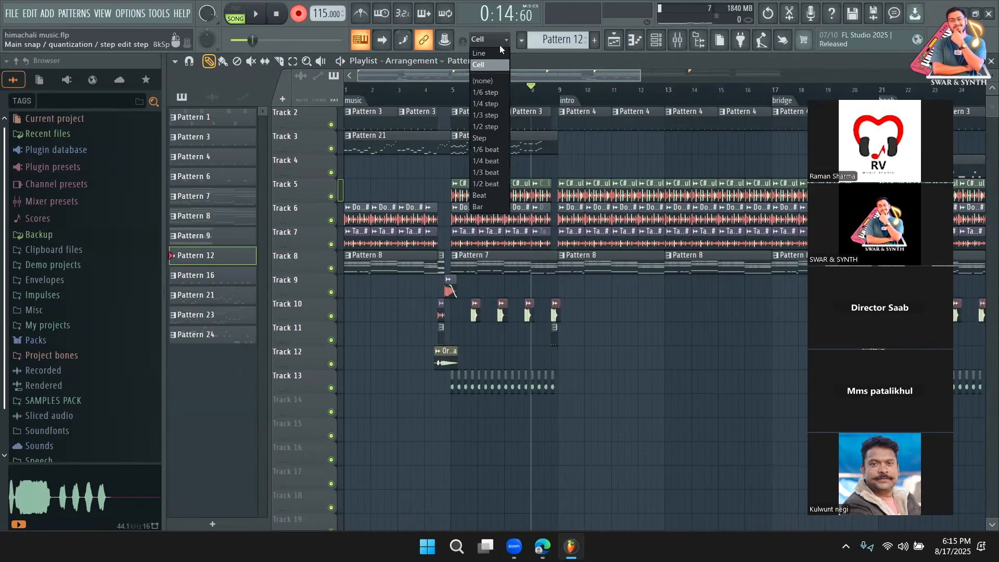
left_click(471, 49)
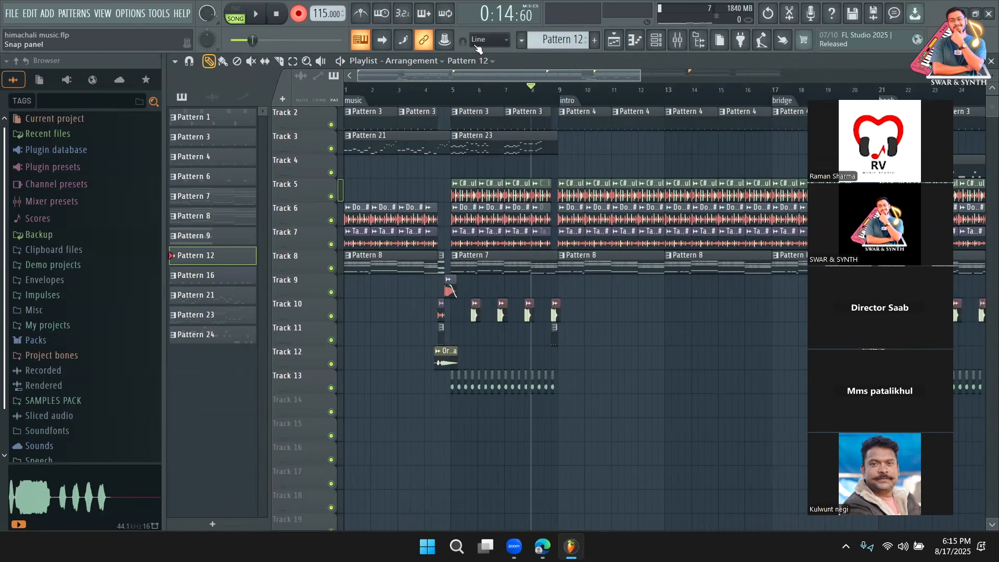
Record the accordion part into Pattern 12 on Track 14 from bar 8 of the song, disarm recording and play it back
right_click(299, 22)
left_click(359, 51)
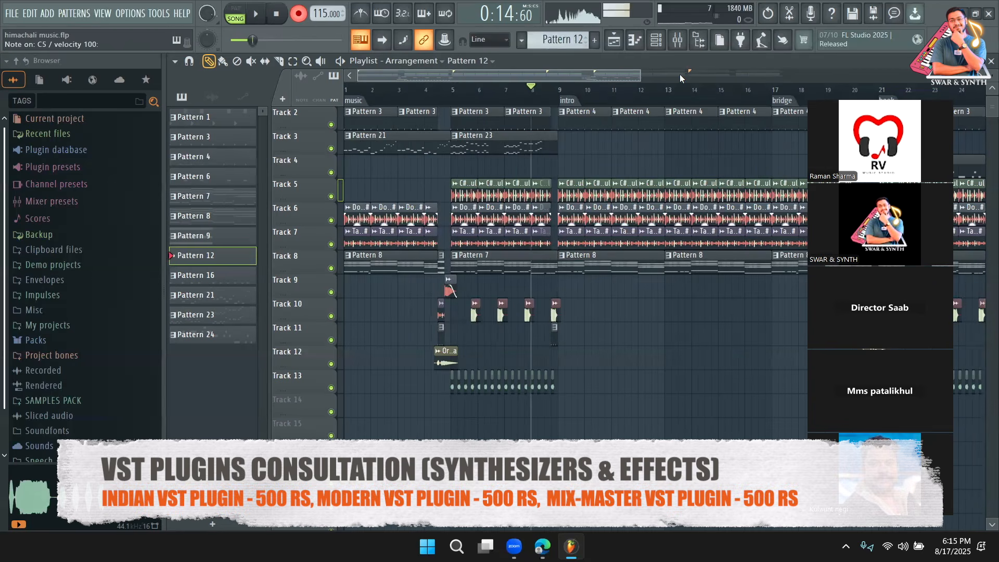
left_click(255, 17)
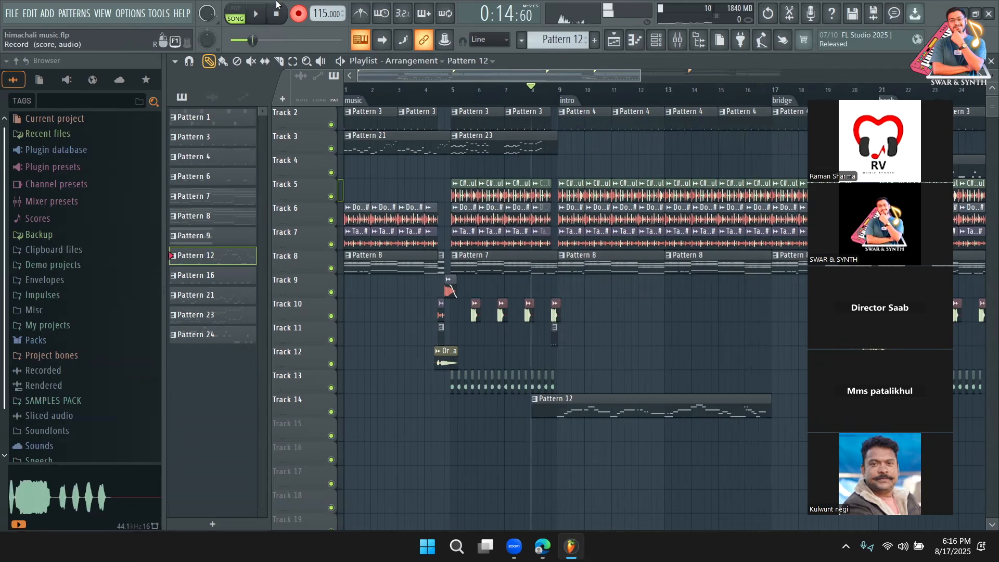
key("space")
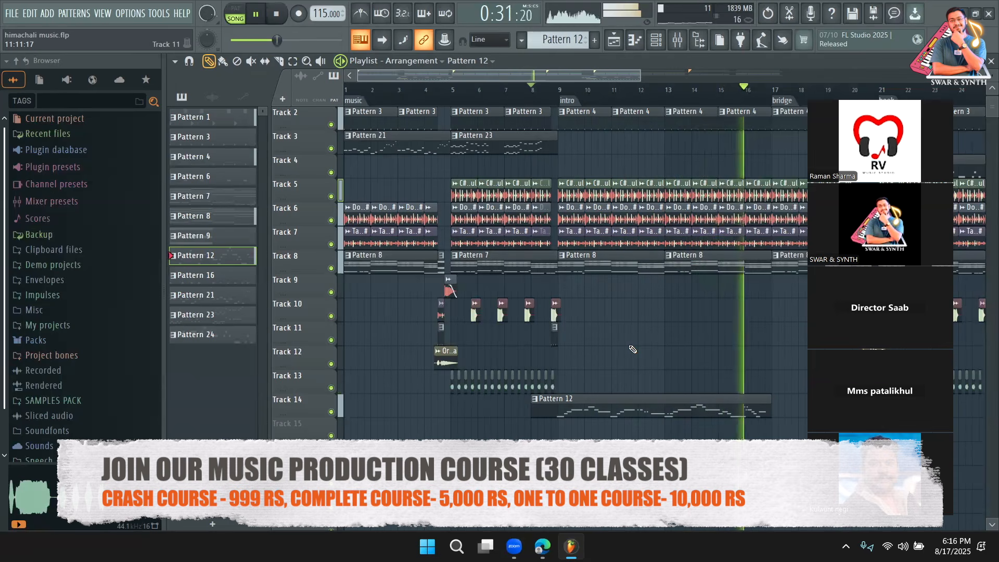
key("space")
Trim the start of the Pattern 12 clip on Track 14 to bar 9, at the intro marker
key("ctrl+z")
scroll(596, 403, "down", 2)
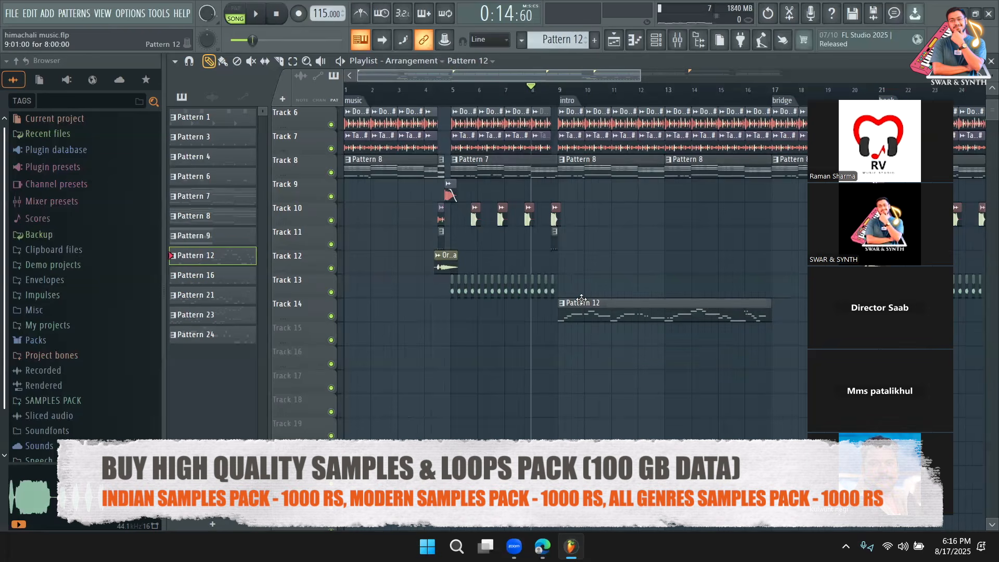
scroll(374, 318, "down", 6)
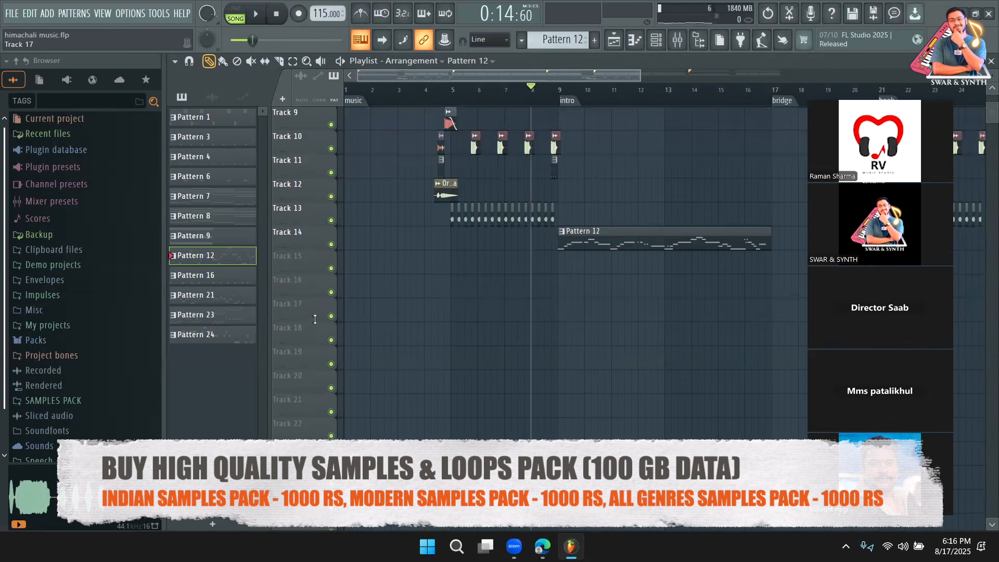
Place extra Pattern 12 clips on Tracks 16, 19 and 21, and delete them again
scroll(489, 333, "up", 6)
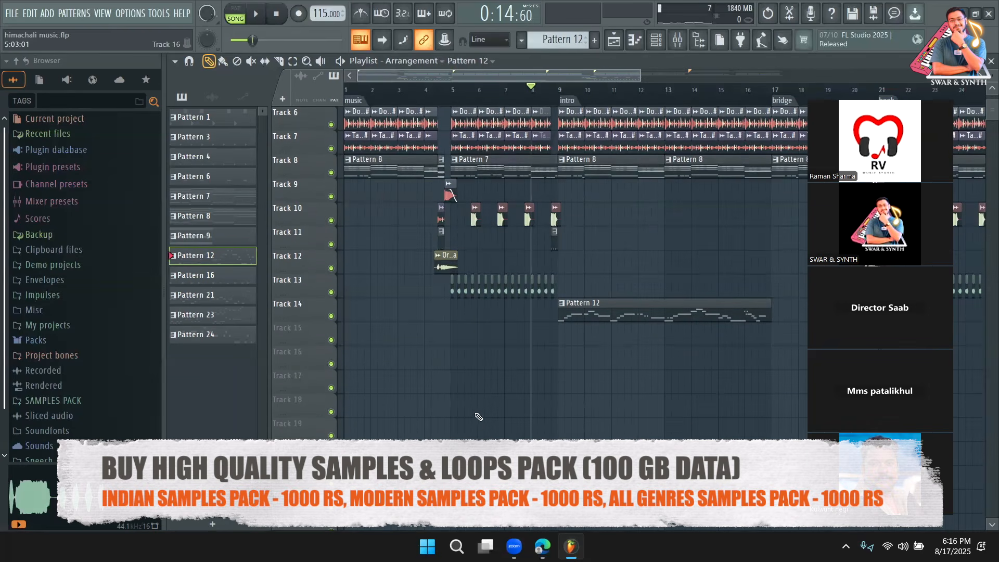
left_click(460, 359)
left_click(481, 431)
scroll(572, 530, "down", 2)
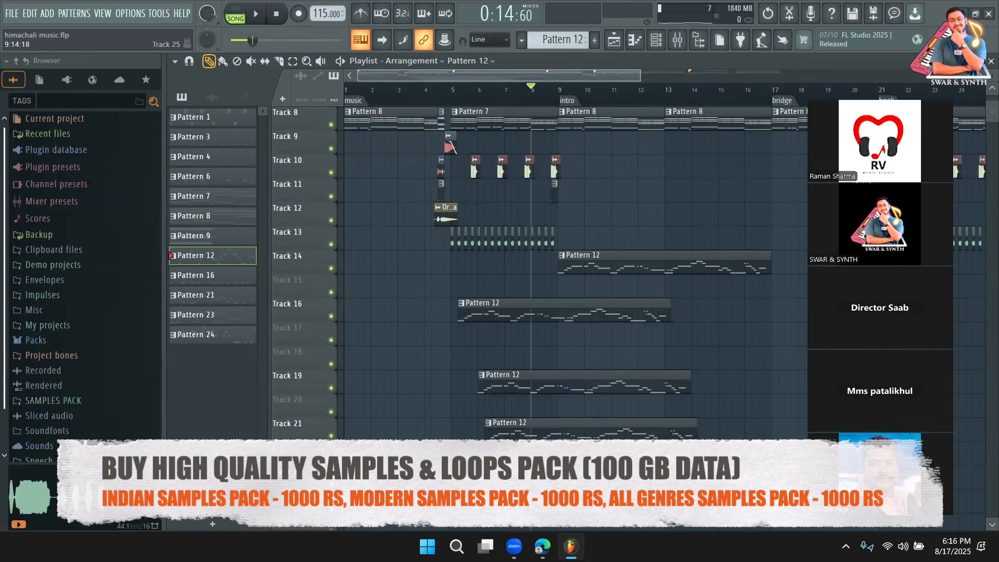
right_click(579, 431)
right_click(562, 385)
right_click(556, 312)
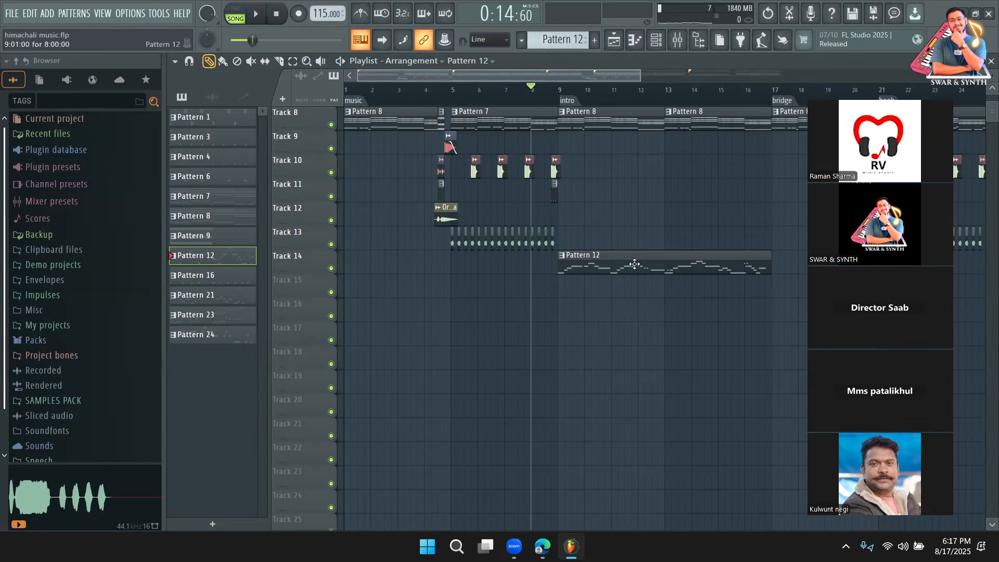
Place a Pattern 7 clip before Pattern 12 on Track 14, and delete it again
scroll(513, 233, "up", 4)
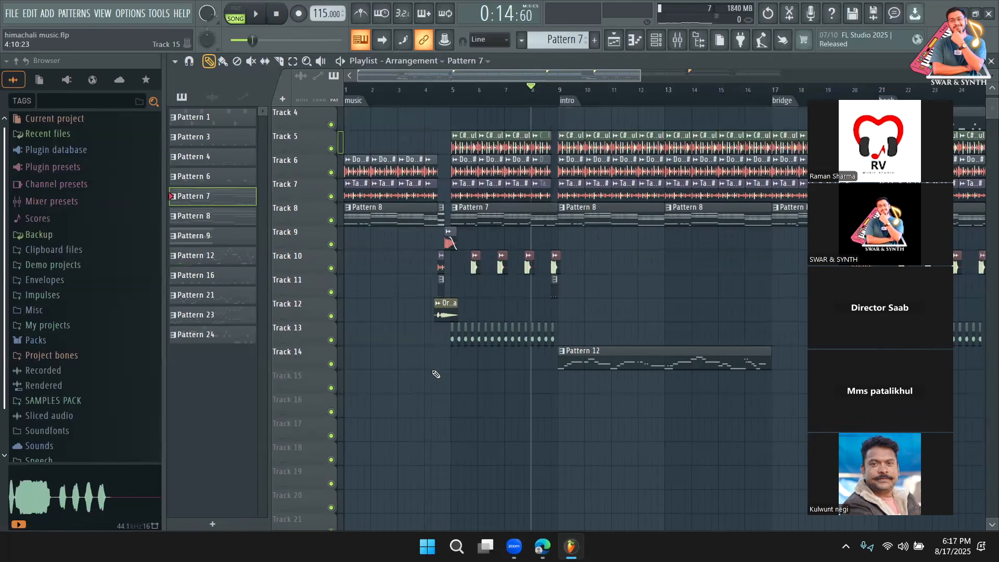
left_click(420, 362)
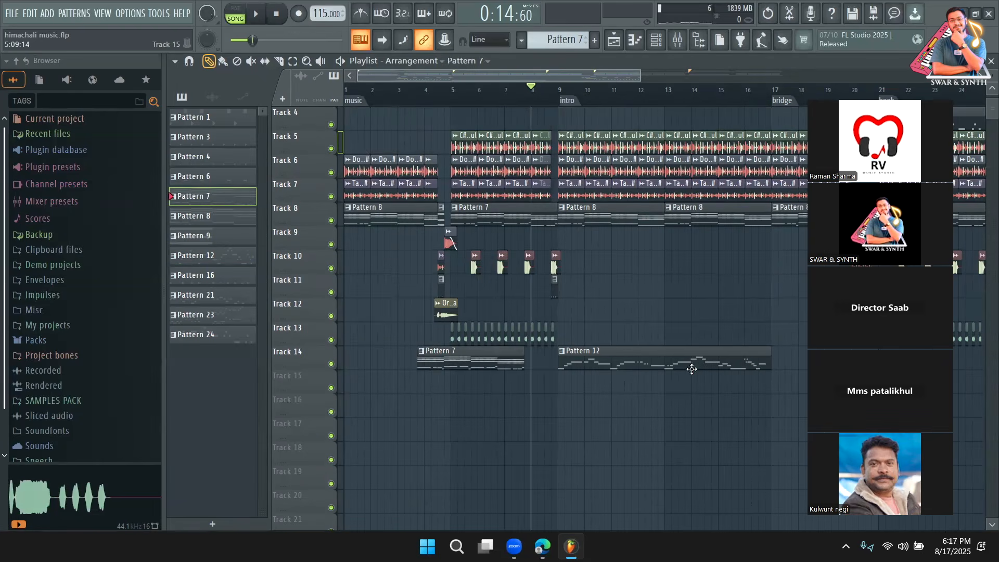
right_click(486, 366)
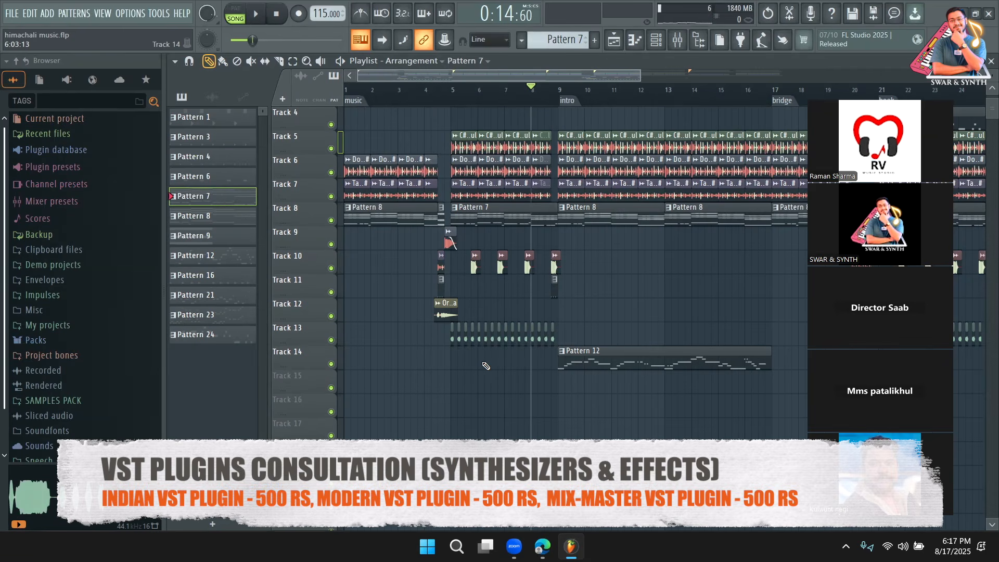
Look over the mixer and the channel rack, and return to the Playlist
scroll(570, 380, "up", 3)
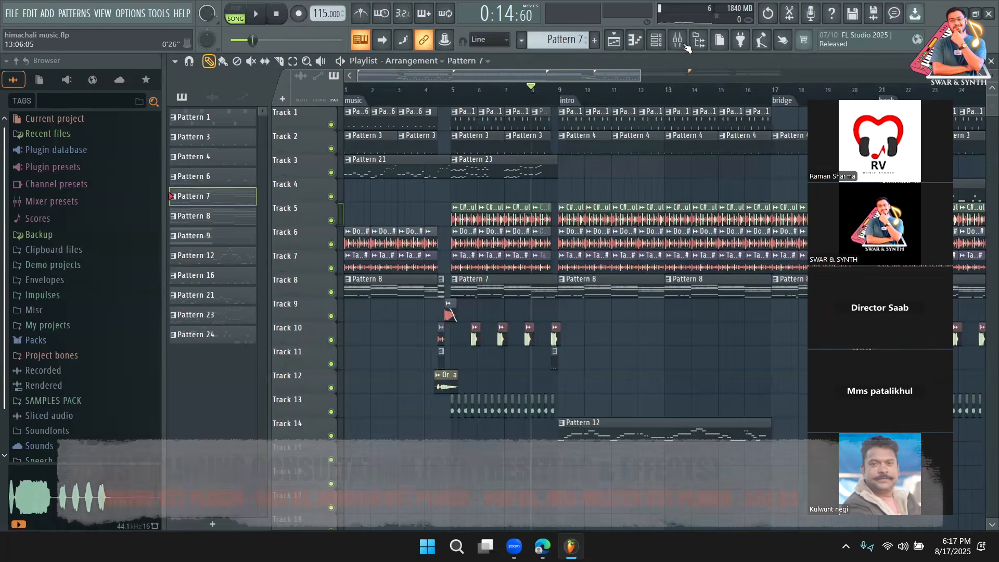
left_click(685, 46)
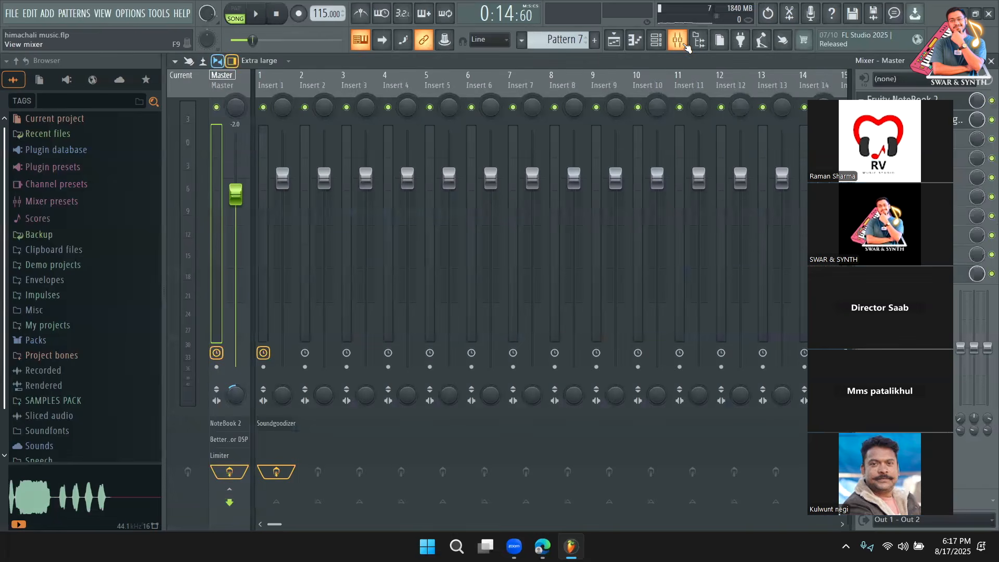
left_click(686, 46)
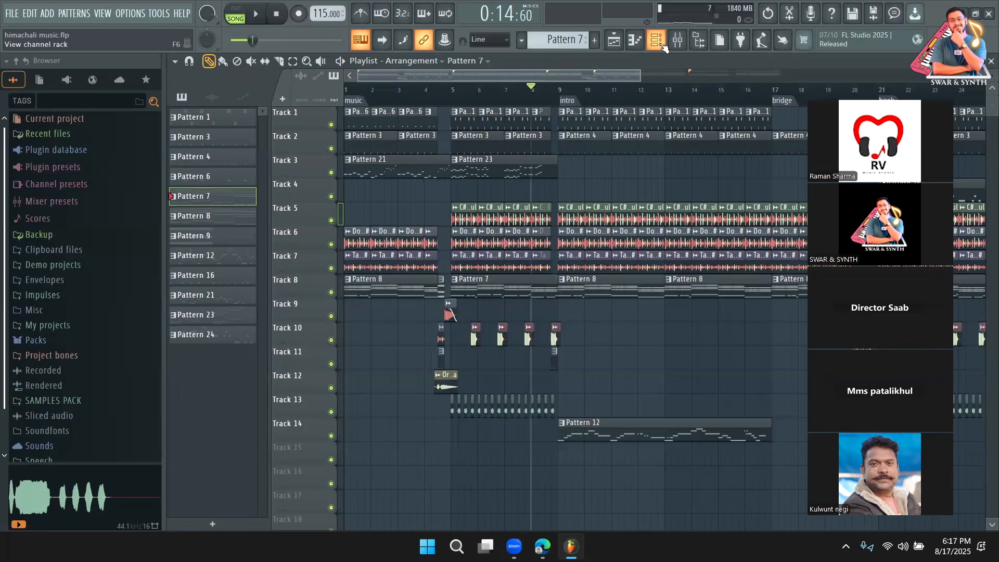
left_click(663, 45)
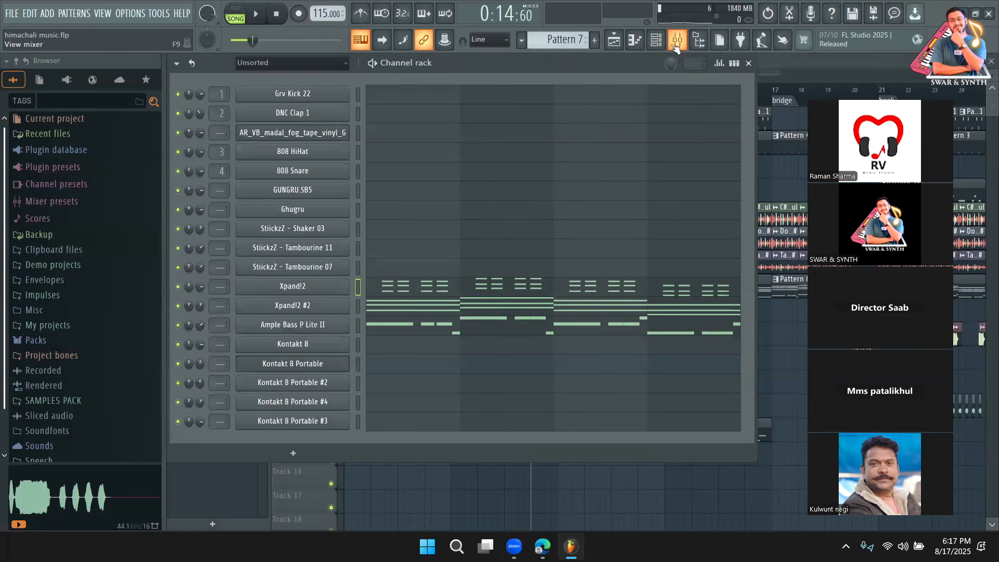
left_click(676, 45)
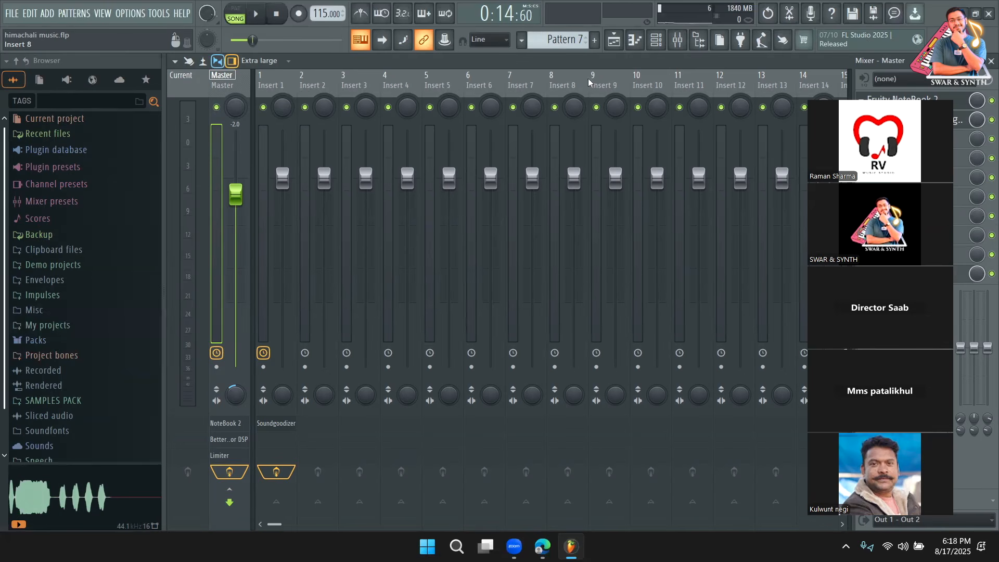
left_click(622, 46)
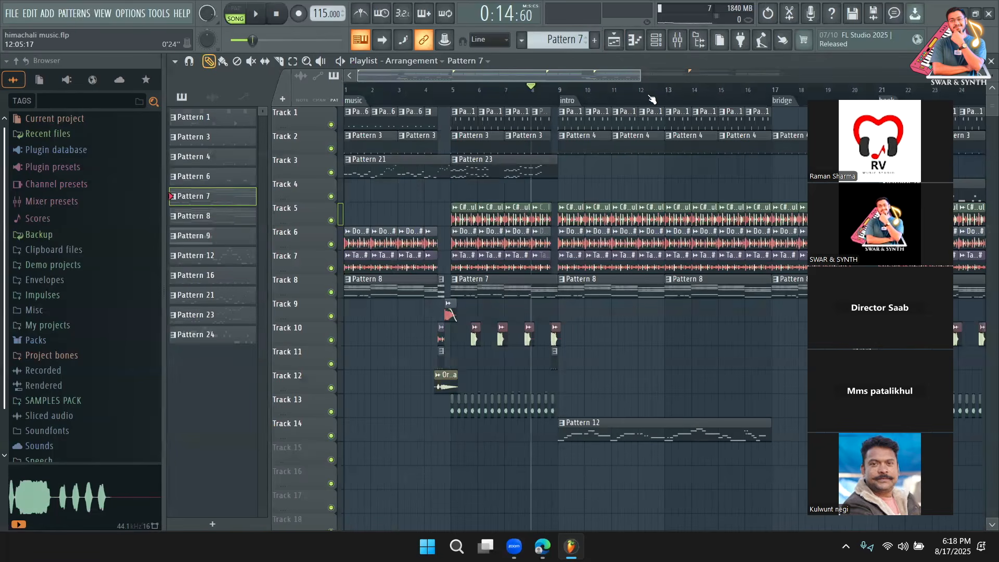
Solo Track 5, unmute Tracks 6, 7, 2 and 1, and listen to the intro from bar 9
left_click_drag(640, 77, 749, 87)
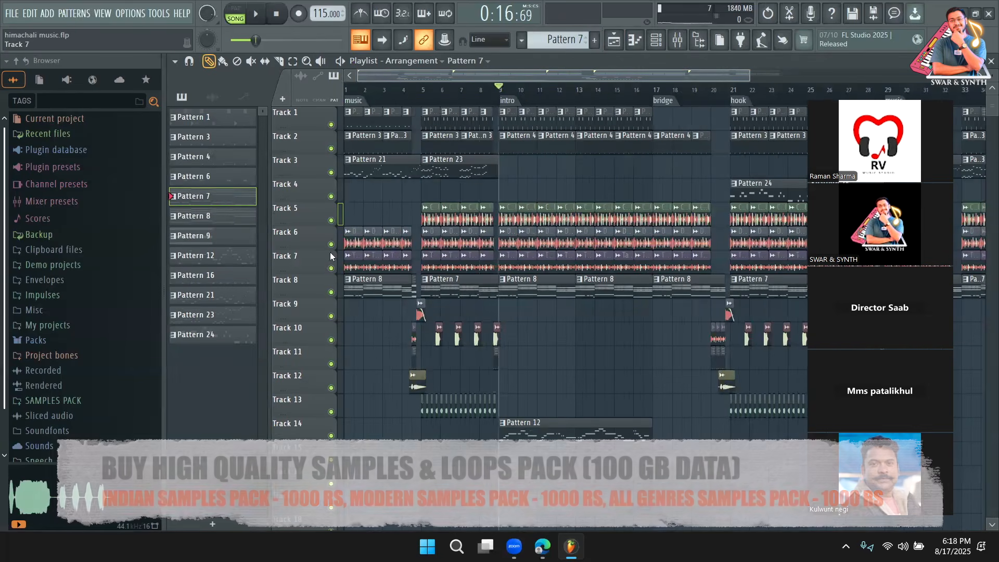
right_click(331, 220)
left_click(331, 244)
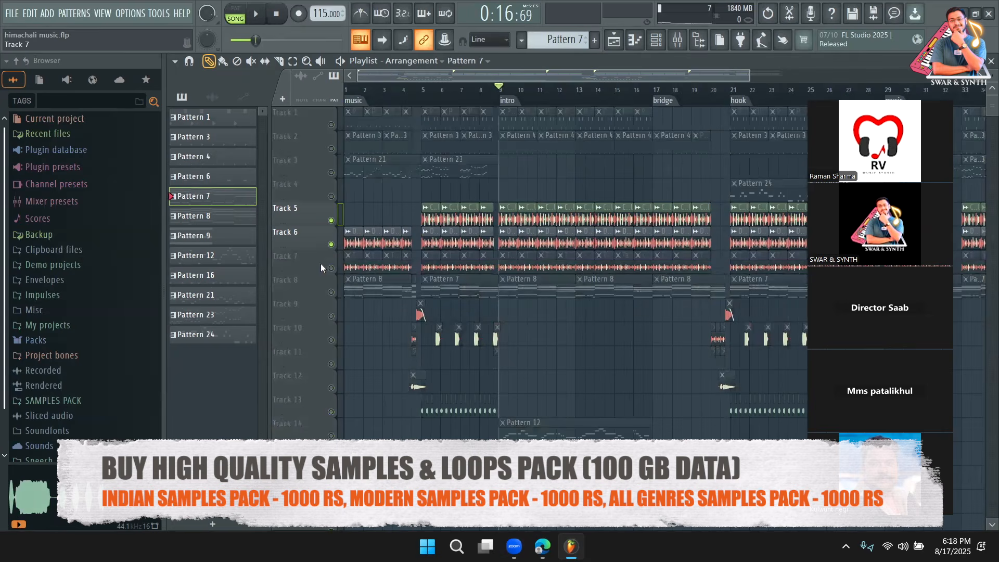
left_click(331, 268)
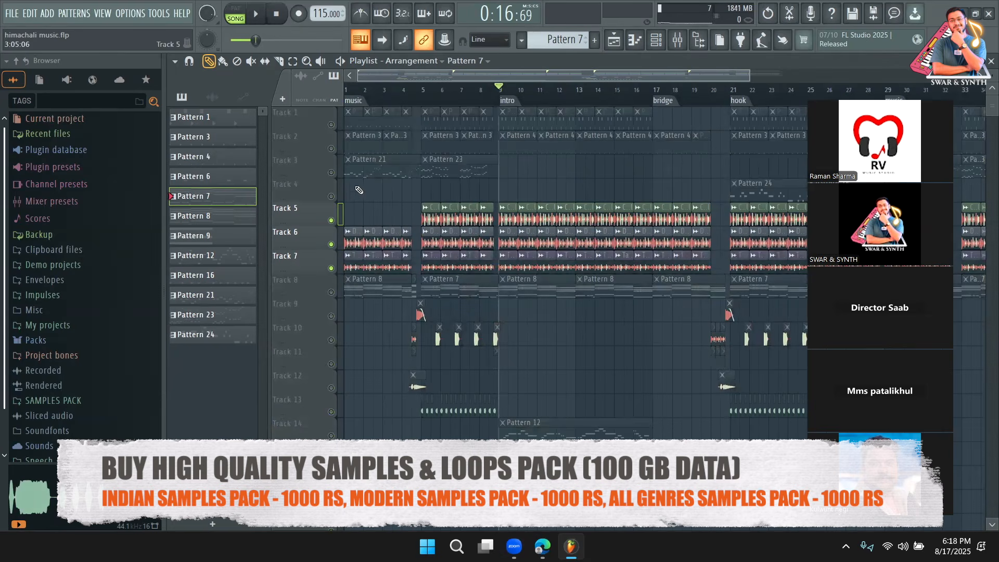
left_click(331, 148)
key("space")
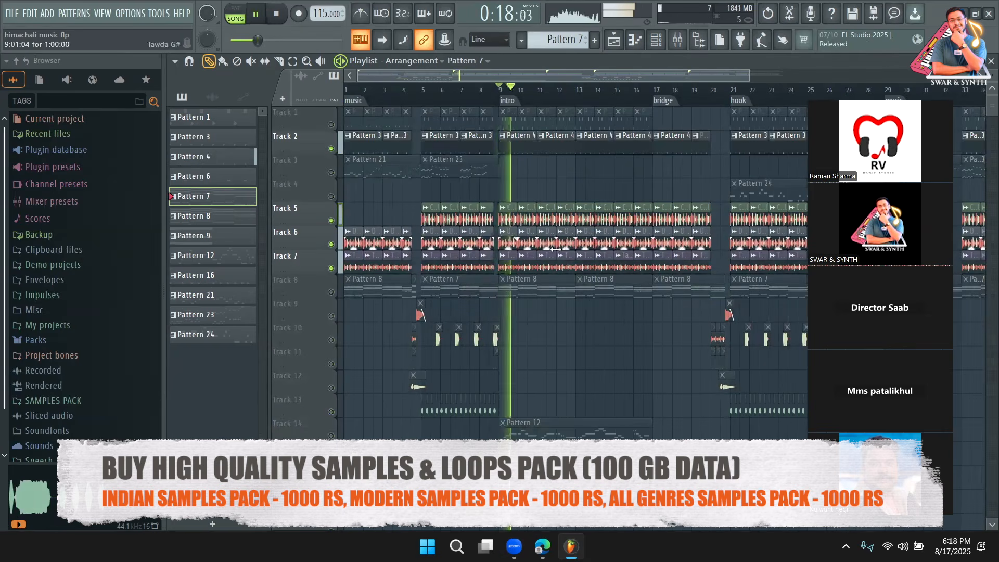
key("space")
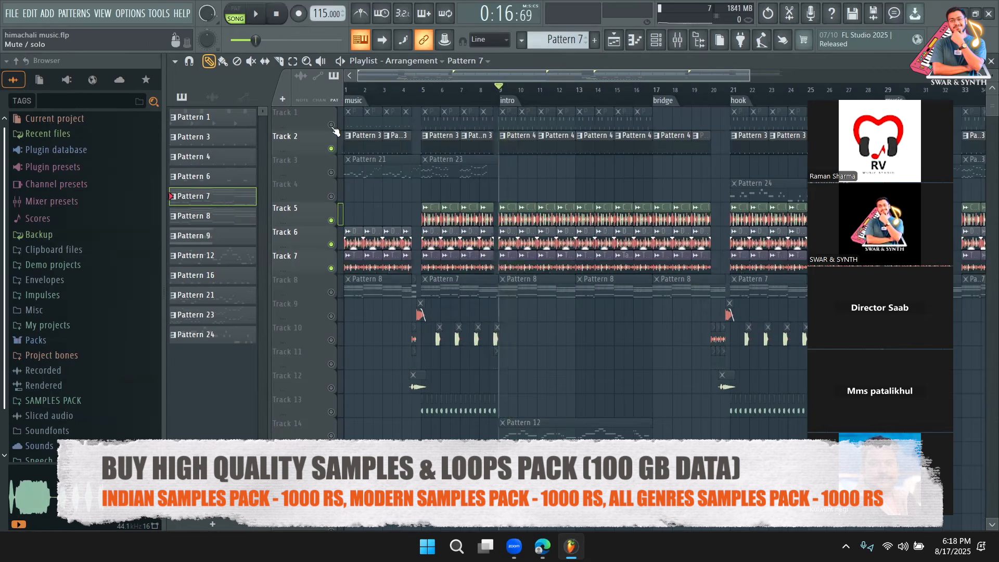
left_click(331, 125)
key("space")
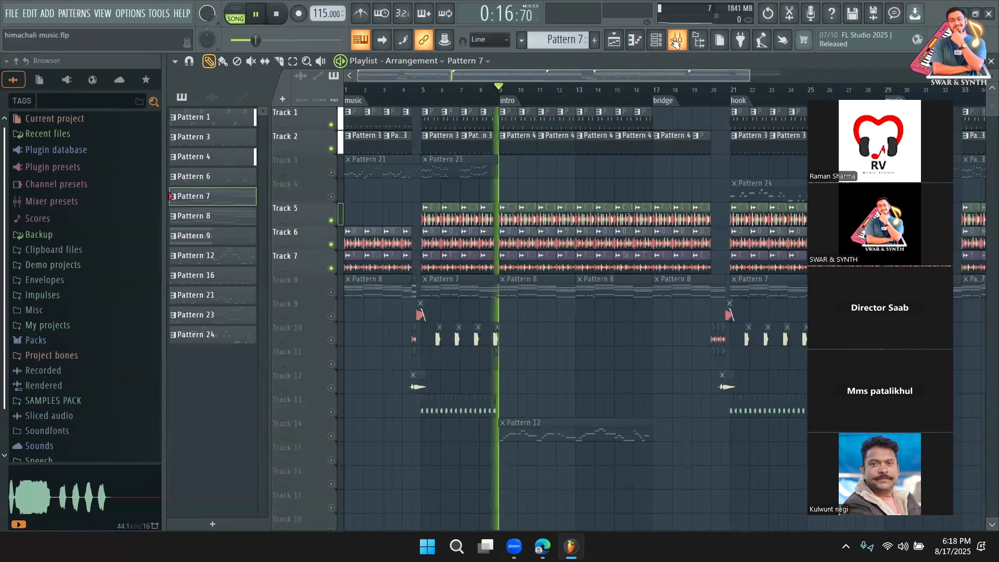
Add Fruity Parametric EQ 2 to the master's empty third effect slot
left_click(677, 40)
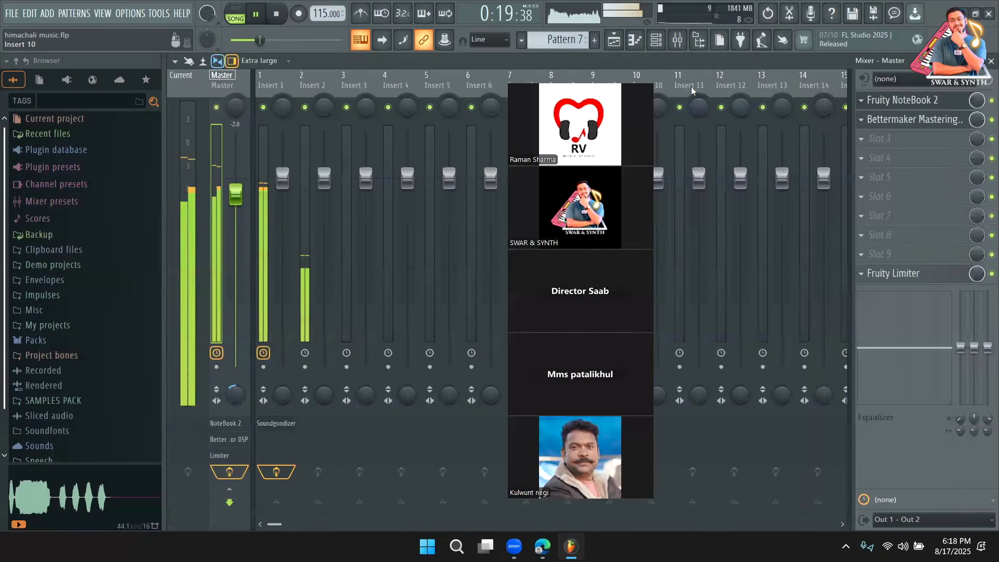
left_click(880, 138)
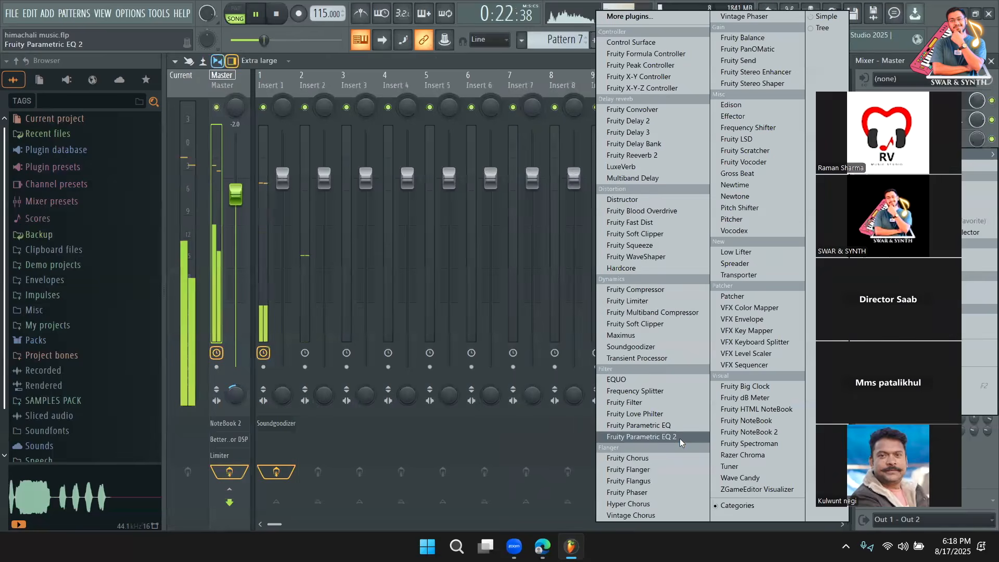
left_click(679, 438)
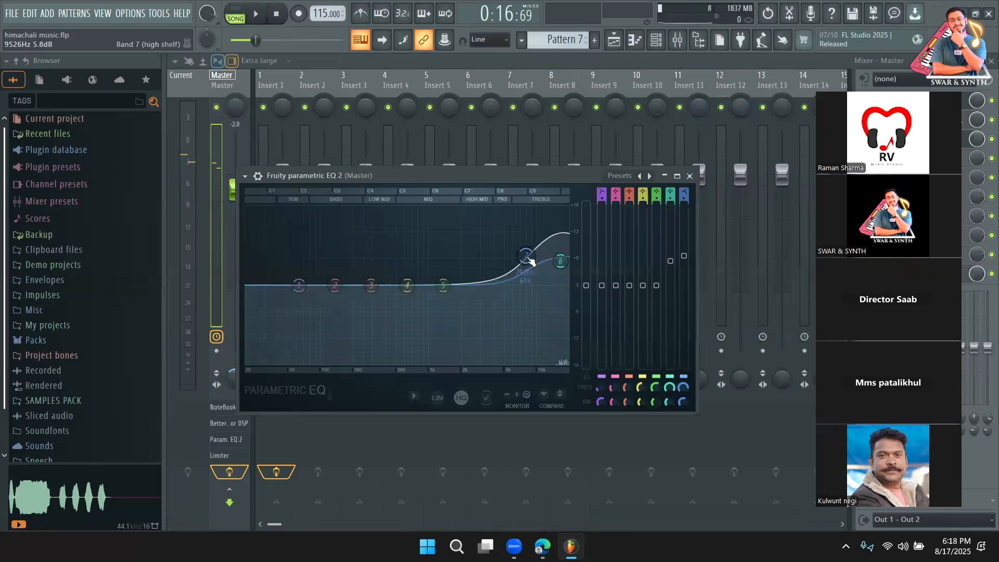
Boost the highs with EQ bands 6 and 7, and cut band 1 by about 6 dB at 64 Hz
mouse_move(527, 257)
left_mouse_down()
mouse_move(512, 258)
mouse_move(541, 269)
mouse_move(514, 266)
left_mouse_up()
key("space")
left_click_drag(298, 285, 300, 315)
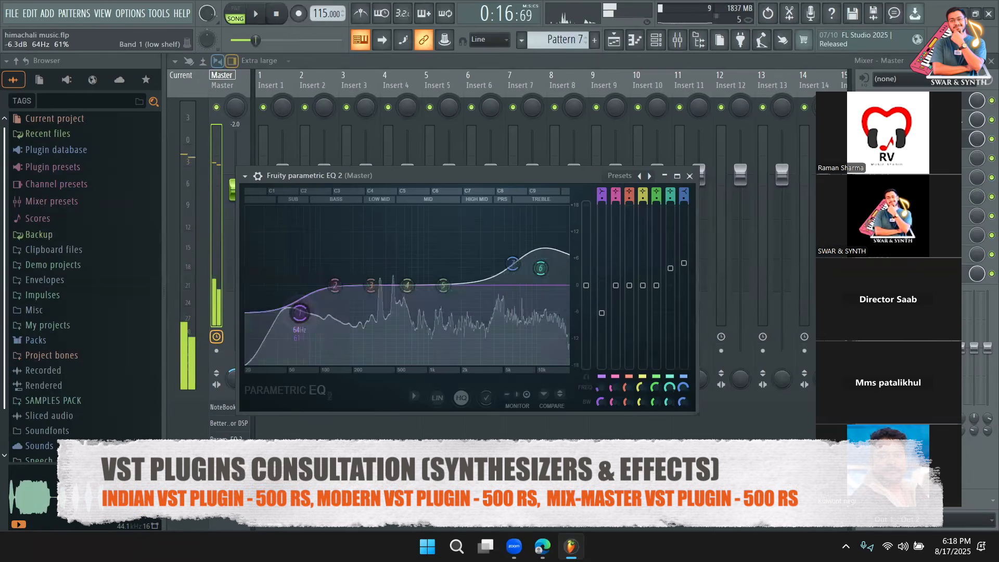
left_click_drag(512, 264, 541, 270)
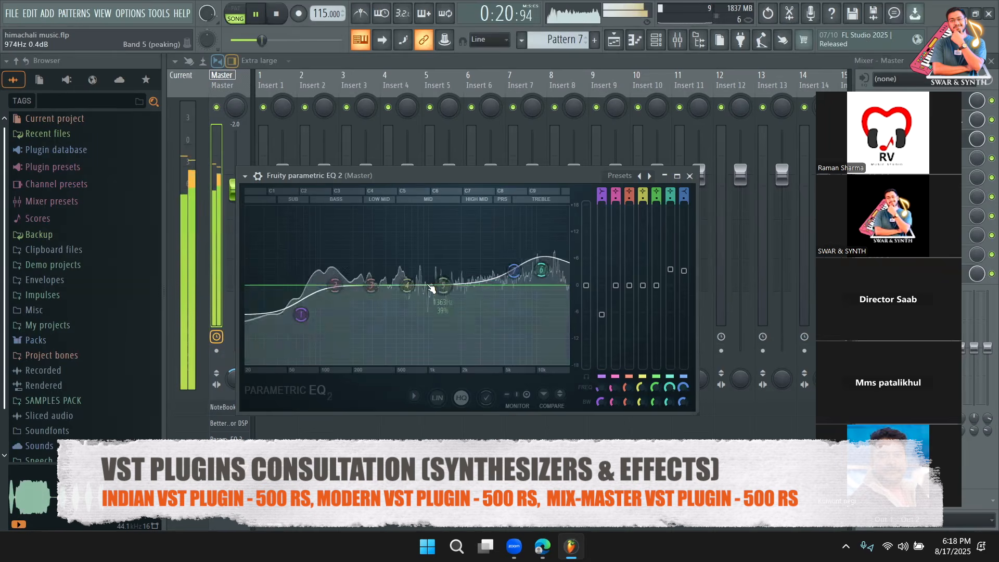
Raise EQ band 4 on the master to boost the mids, close the EQ and play the intro
key("space")
left_click_drag(407, 285, 415, 271)
key("space")
key("space")
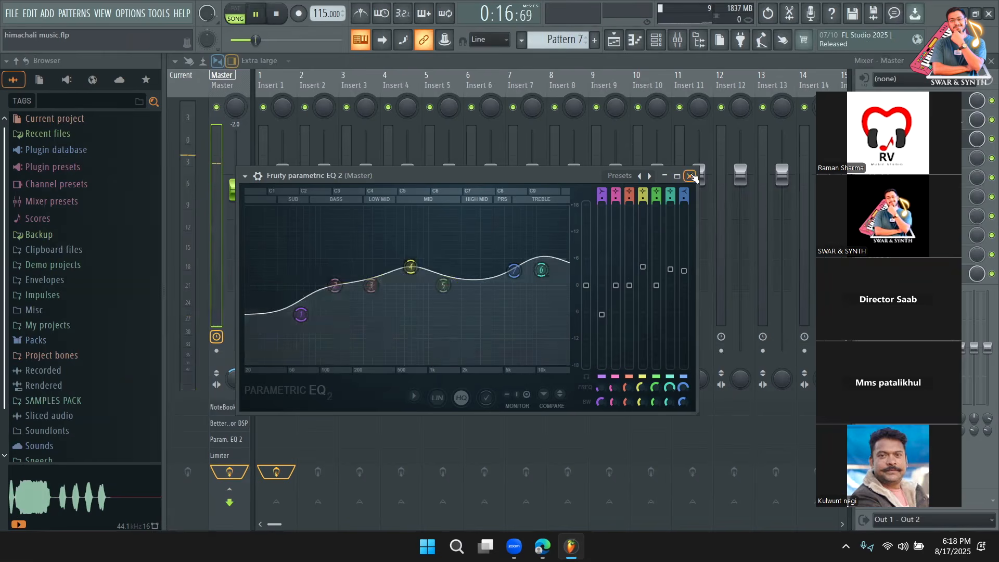
left_click(690, 177)
key("space")
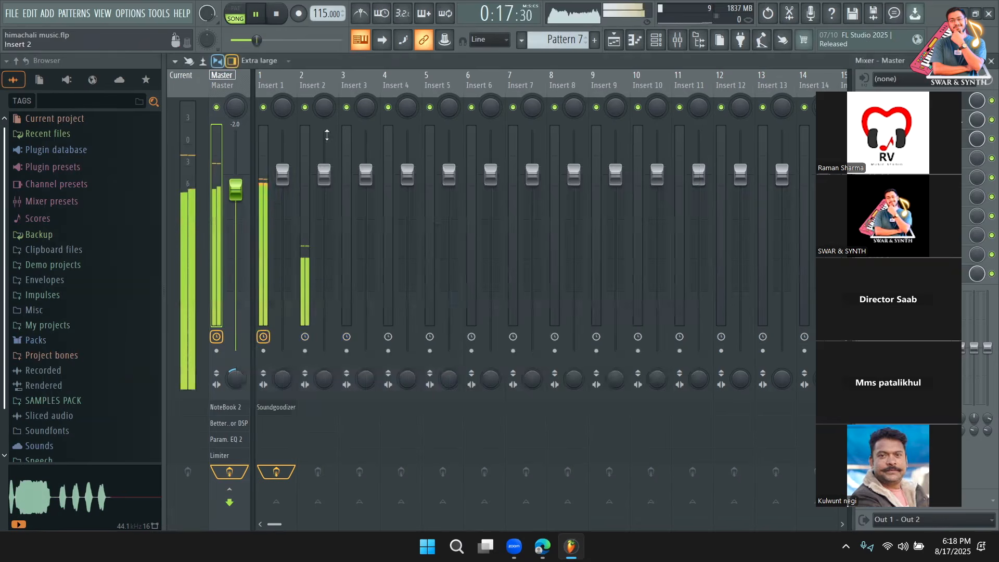
Return to the Playlist, unmute all tracks and play the intro with the full arrangement
left_click(656, 39)
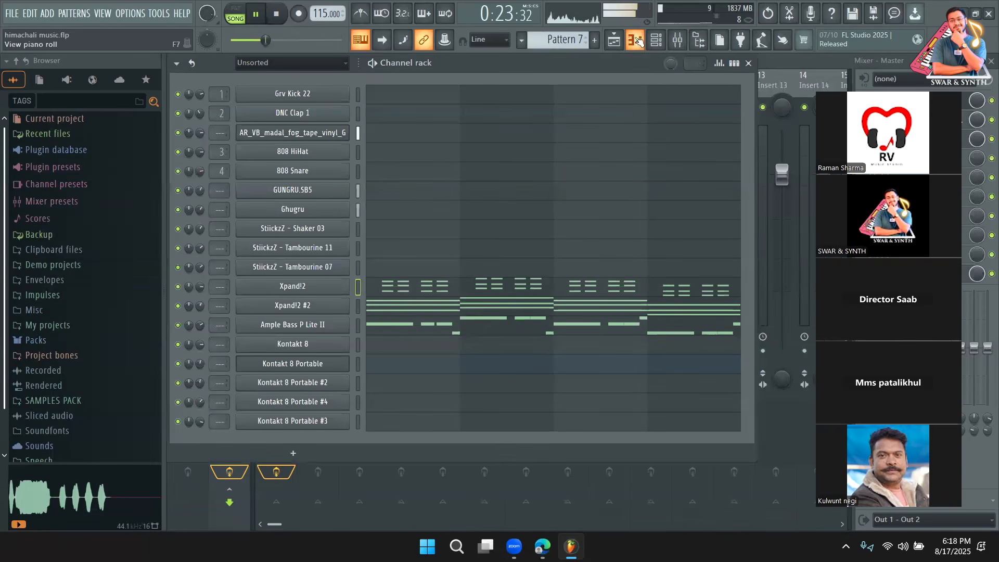
left_click(614, 40)
right_click(331, 148)
right_click(332, 148)
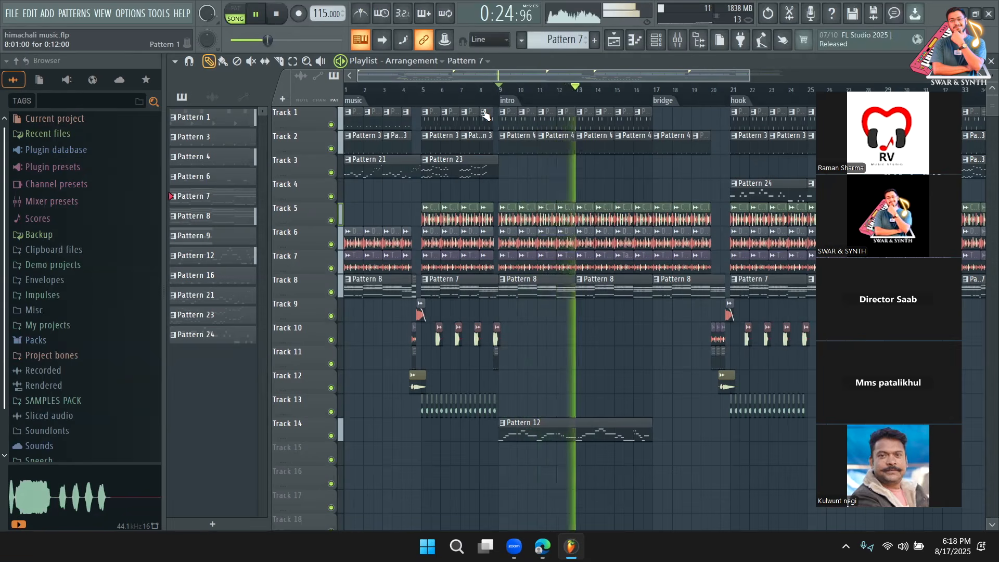
key("space")
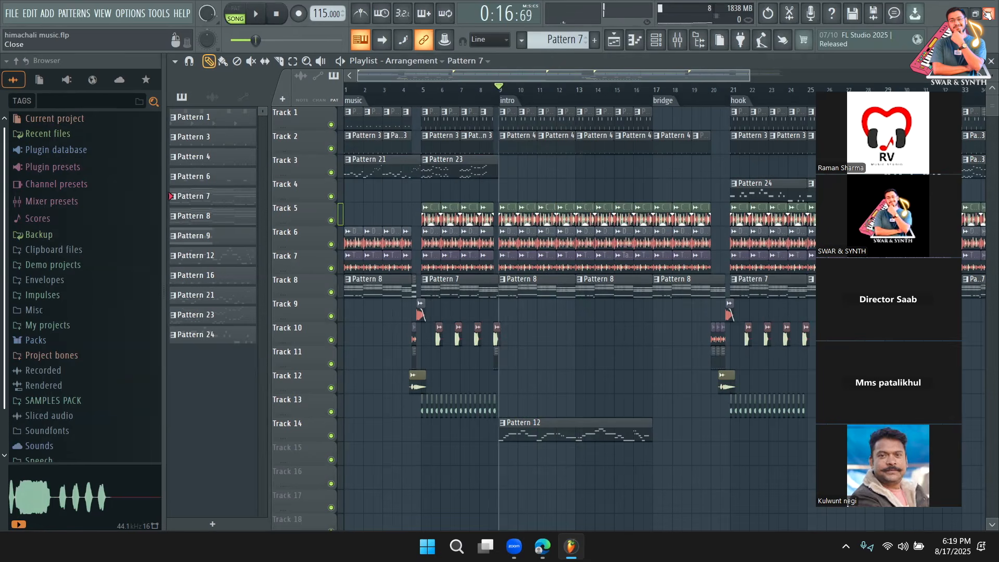
Exit FL Studio and return to the desktop
mouse_move(574, 73)
left_mouse_down()
mouse_move(623, 77)
mouse_move(565, 76)
left_mouse_up()
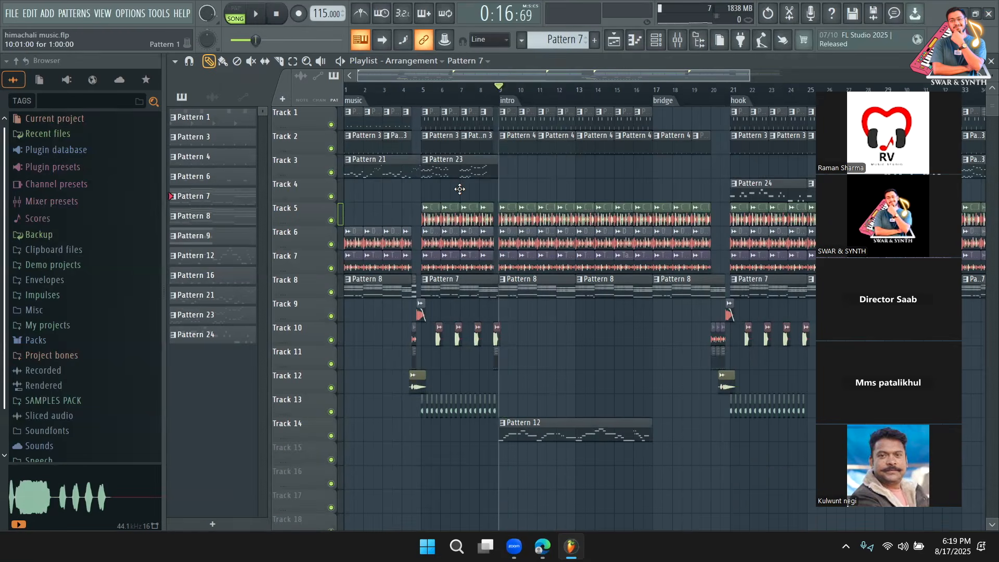
key("alt+F4")
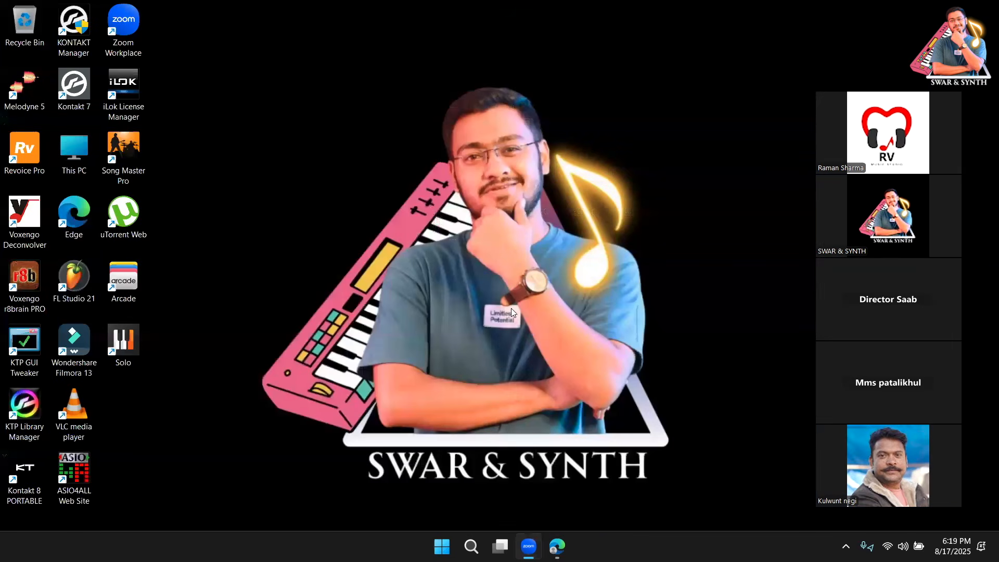